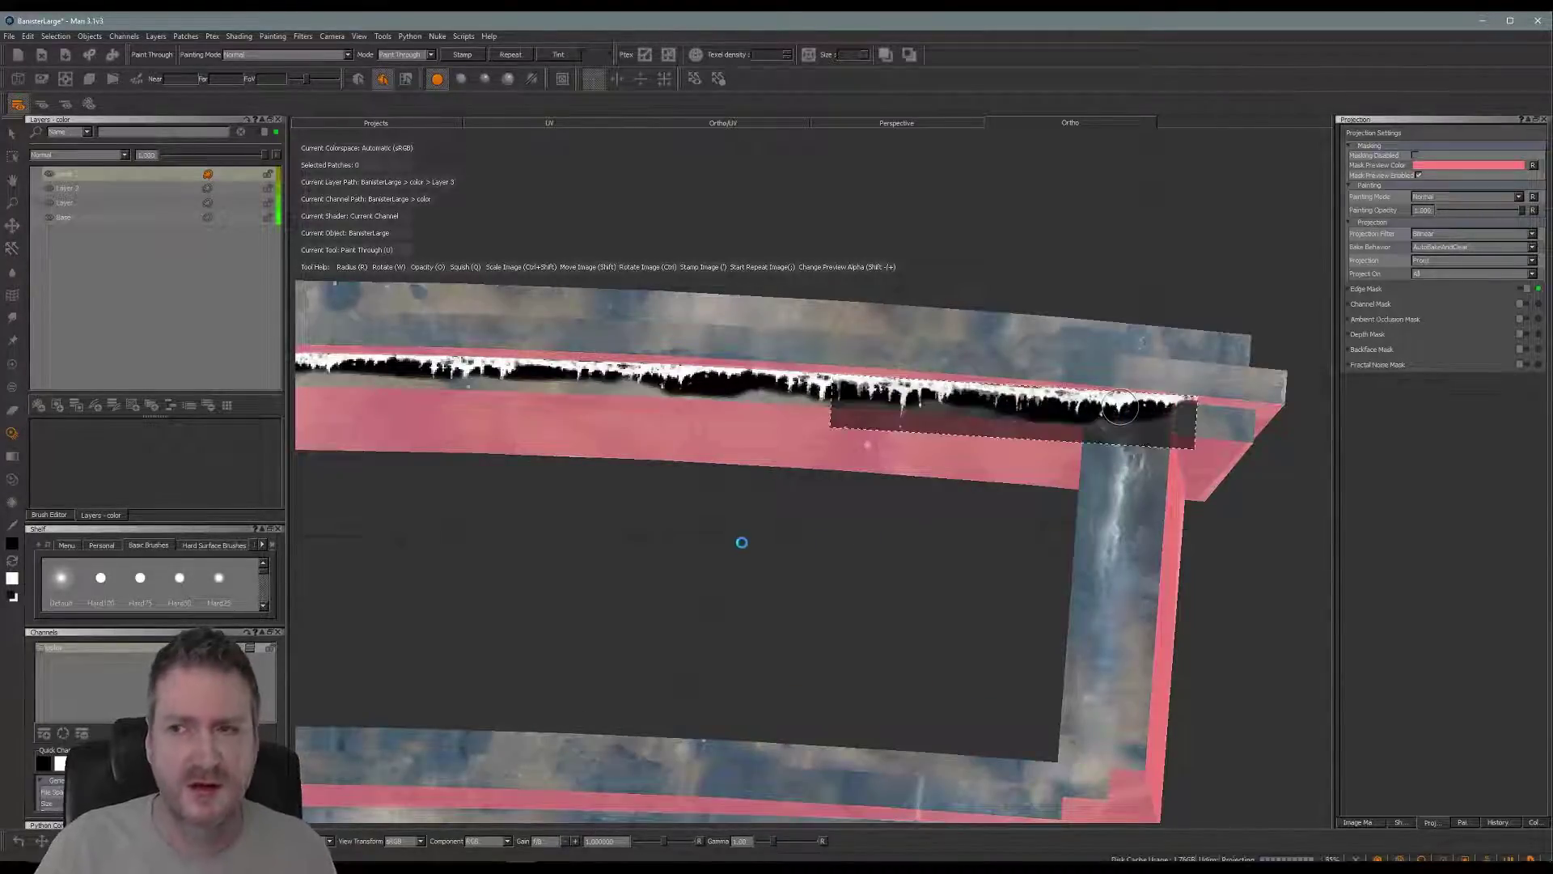
- Paint the white drip texture through along the left end of the lower rail's ledge, starting at the rail's corner
{"action": "mouse_move", "coordinate": [735, 537]}
{"action": "left_mouse_down", "text": "alt"}
{"action": "mouse_move", "coordinate": [895, 496]}
{"action": "mouse_move", "coordinate": [687, 574]}
{"action": "mouse_move", "coordinate": [871, 483]}
{"action": "mouse_move", "coordinate": [818, 451]}
{"action": "mouse_move", "coordinate": [711, 472]}
{"action": "mouse_move", "coordinate": [919, 445]}
{"action": "left_mouse_up", "text": "alt"}
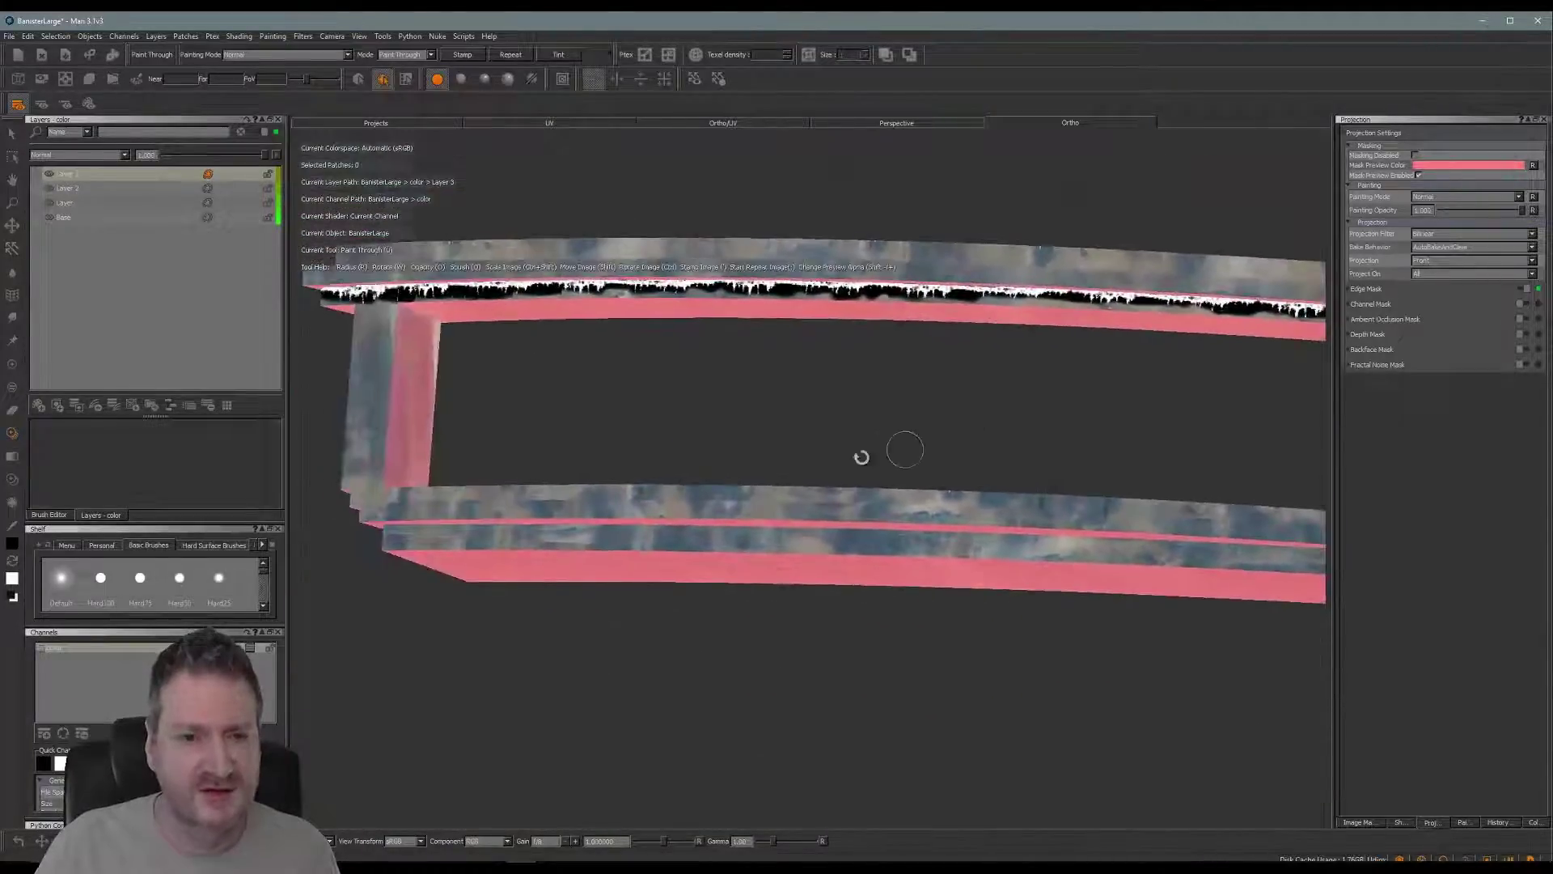
{"action": "mouse_move", "coordinate": [517, 583]}
{"action": "left_mouse_down", "text": "alt"}
{"action": "mouse_move", "coordinate": [475, 610]}
{"action": "mouse_move", "coordinate": [396, 502]}
{"action": "mouse_move", "coordinate": [548, 555]}
{"action": "mouse_move", "coordinate": [669, 565]}
{"action": "mouse_move", "coordinate": [609, 548]}
{"action": "mouse_move", "coordinate": [555, 590]}
{"action": "mouse_move", "coordinate": [593, 559]}
{"action": "mouse_move", "coordinate": [787, 582]}
{"action": "mouse_move", "coordinate": [777, 548]}
{"action": "mouse_move", "coordinate": [728, 518]}
{"action": "mouse_move", "coordinate": [596, 496]}
{"action": "mouse_move", "coordinate": [652, 479]}
{"action": "mouse_move", "coordinate": [545, 466]}
{"action": "left_mouse_up", "text": "alt"}
{"action": "left_click_drag", "start_coordinate": [651, 524], "coordinate": [567, 484], "text": "alt"}
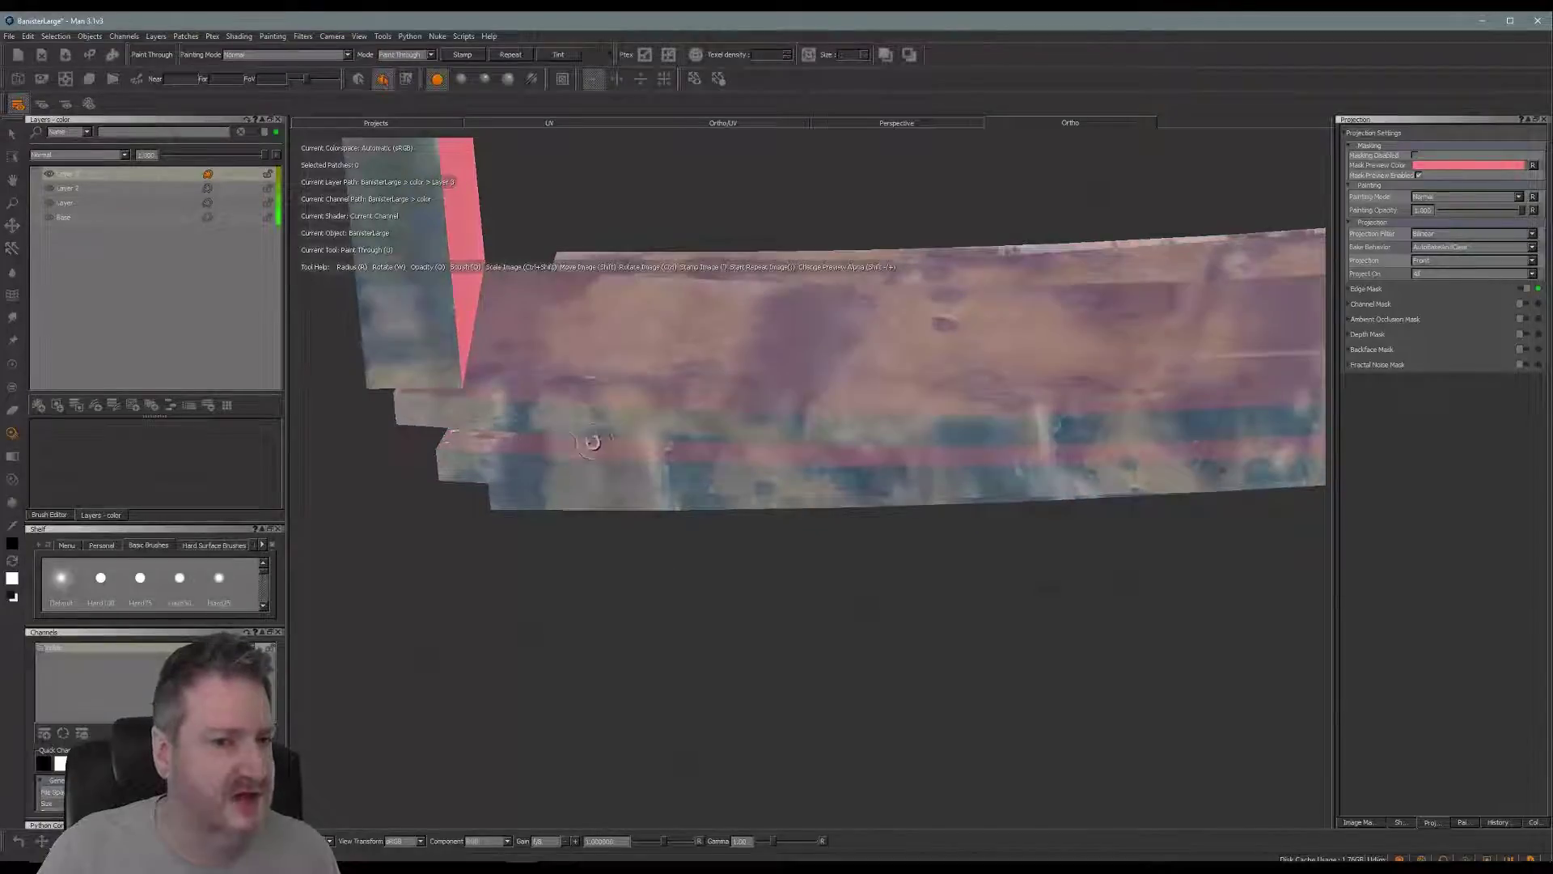
{"action": "left_click_drag", "start_coordinate": [797, 532], "coordinate": [593, 470], "text": "alt"}
{"action": "middle_click_drag", "start_coordinate": [627, 444], "coordinate": [748, 433], "text": "alt"}
{"action": "mouse_move", "coordinate": [927, 390]}
{"action": "left_mouse_down", "text": "shift"}
{"action": "mouse_move", "coordinate": [638, 468]}
{"action": "mouse_move", "coordinate": [804, 496]}
{"action": "mouse_move", "coordinate": [909, 485]}
{"action": "left_mouse_up", "text": "shift"}
{"action": "left_click_drag", "start_coordinate": [778, 501], "coordinate": [773, 486], "text": "shift"}
{"action": "mouse_move", "coordinate": [570, 470]}
{"action": "left_mouse_down"}
{"action": "mouse_move", "coordinate": [896, 468]}
{"action": "mouse_move", "coordinate": [881, 470]}
{"action": "mouse_move", "coordinate": [1060, 510]}
{"action": "mouse_move", "coordinate": [1199, 471]}
{"action": "mouse_move", "coordinate": [1179, 479]}
{"action": "left_mouse_up"}
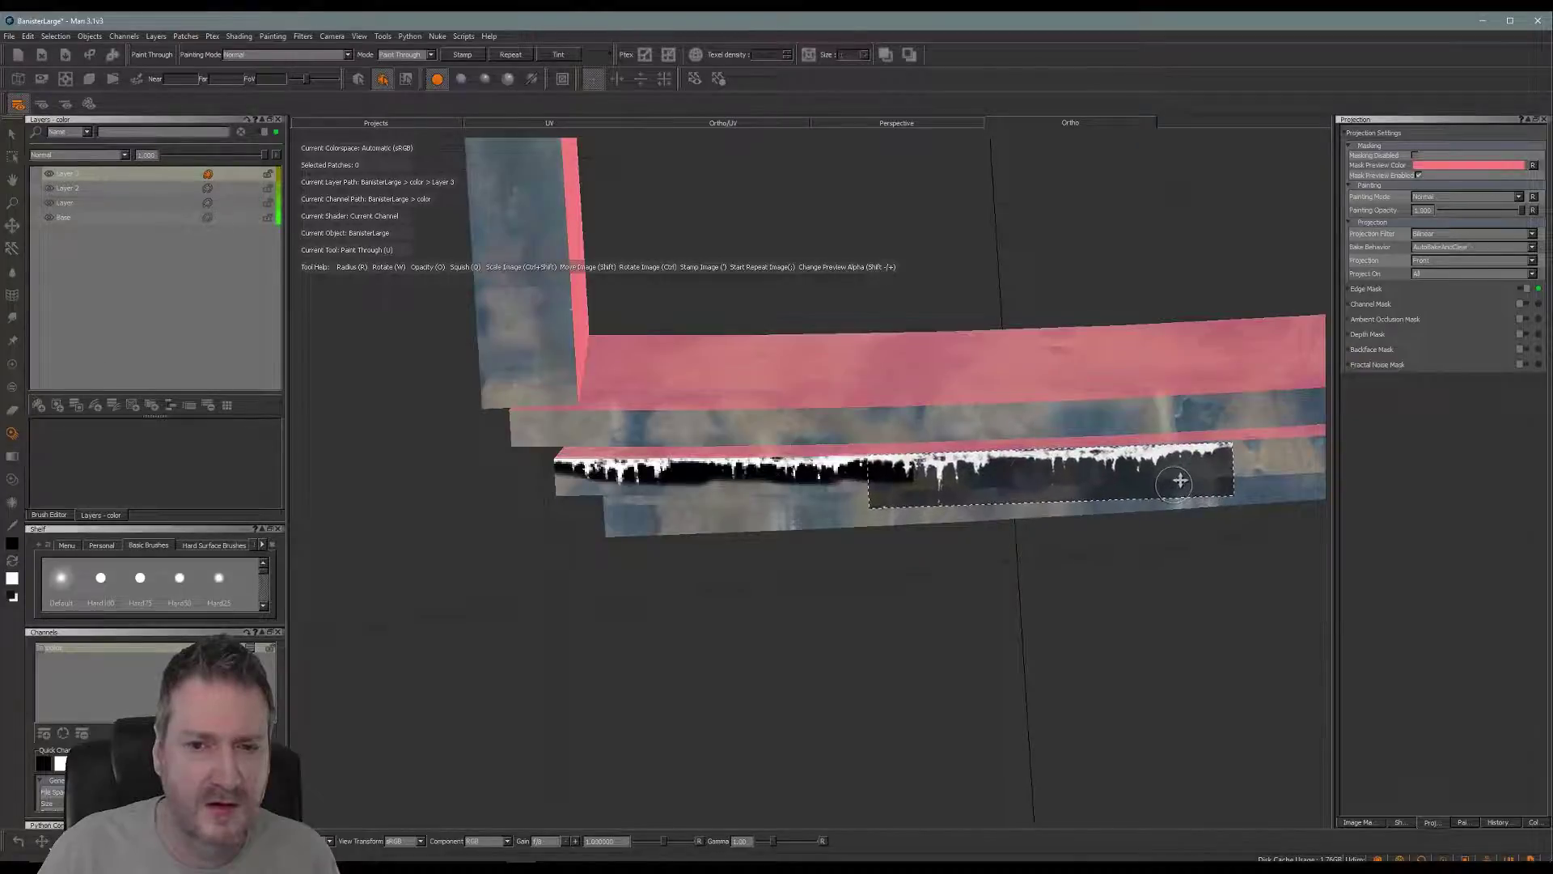
{"action": "left_click_drag", "start_coordinate": [910, 464], "coordinate": [1181, 458]}
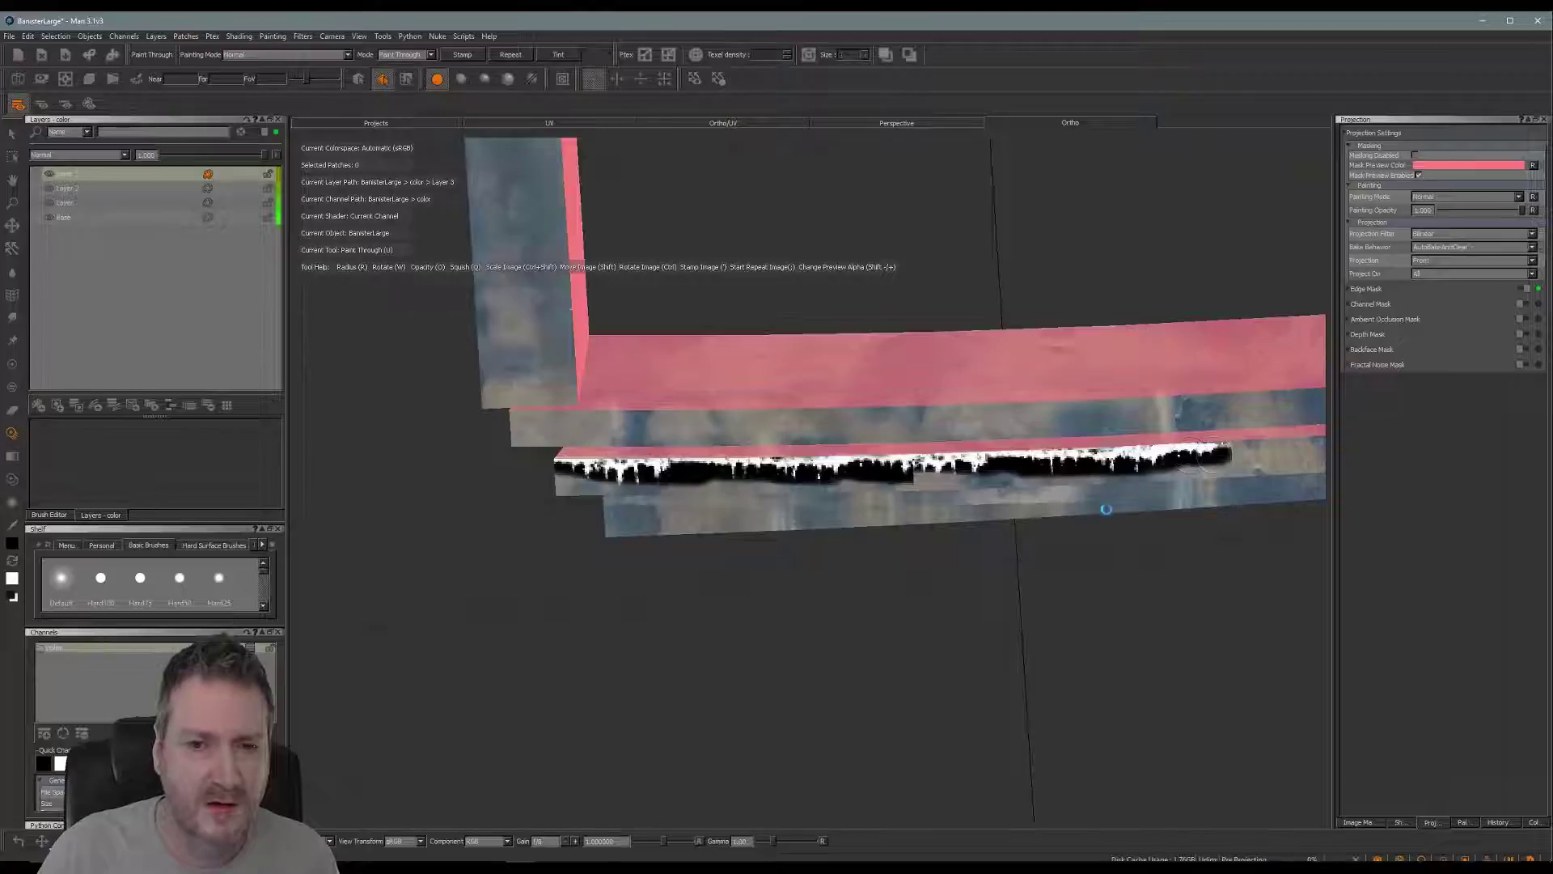
- Extend the drips over the second stretch of the lower rail's ledge, overlapping and angling the image to match the painted edge
{"action": "mouse_move", "coordinate": [1179, 545]}
{"action": "left_mouse_down", "text": "alt"}
{"action": "mouse_move", "coordinate": [739, 527]}
{"action": "mouse_move", "coordinate": [652, 508]}
{"action": "mouse_move", "coordinate": [769, 543]}
{"action": "left_mouse_up", "text": "alt"}
{"action": "mouse_move", "coordinate": [1007, 480]}
{"action": "left_mouse_down", "text": "shift"}
{"action": "mouse_move", "coordinate": [971, 451]}
{"action": "mouse_move", "coordinate": [906, 447]}
{"action": "left_mouse_up", "text": "shift"}
{"action": "mouse_move", "coordinate": [1108, 426]}
{"action": "left_mouse_down", "text": "ctrl"}
{"action": "mouse_move", "coordinate": [1122, 426]}
{"action": "mouse_move", "coordinate": [1110, 431]}
{"action": "left_mouse_up", "text": "ctrl"}
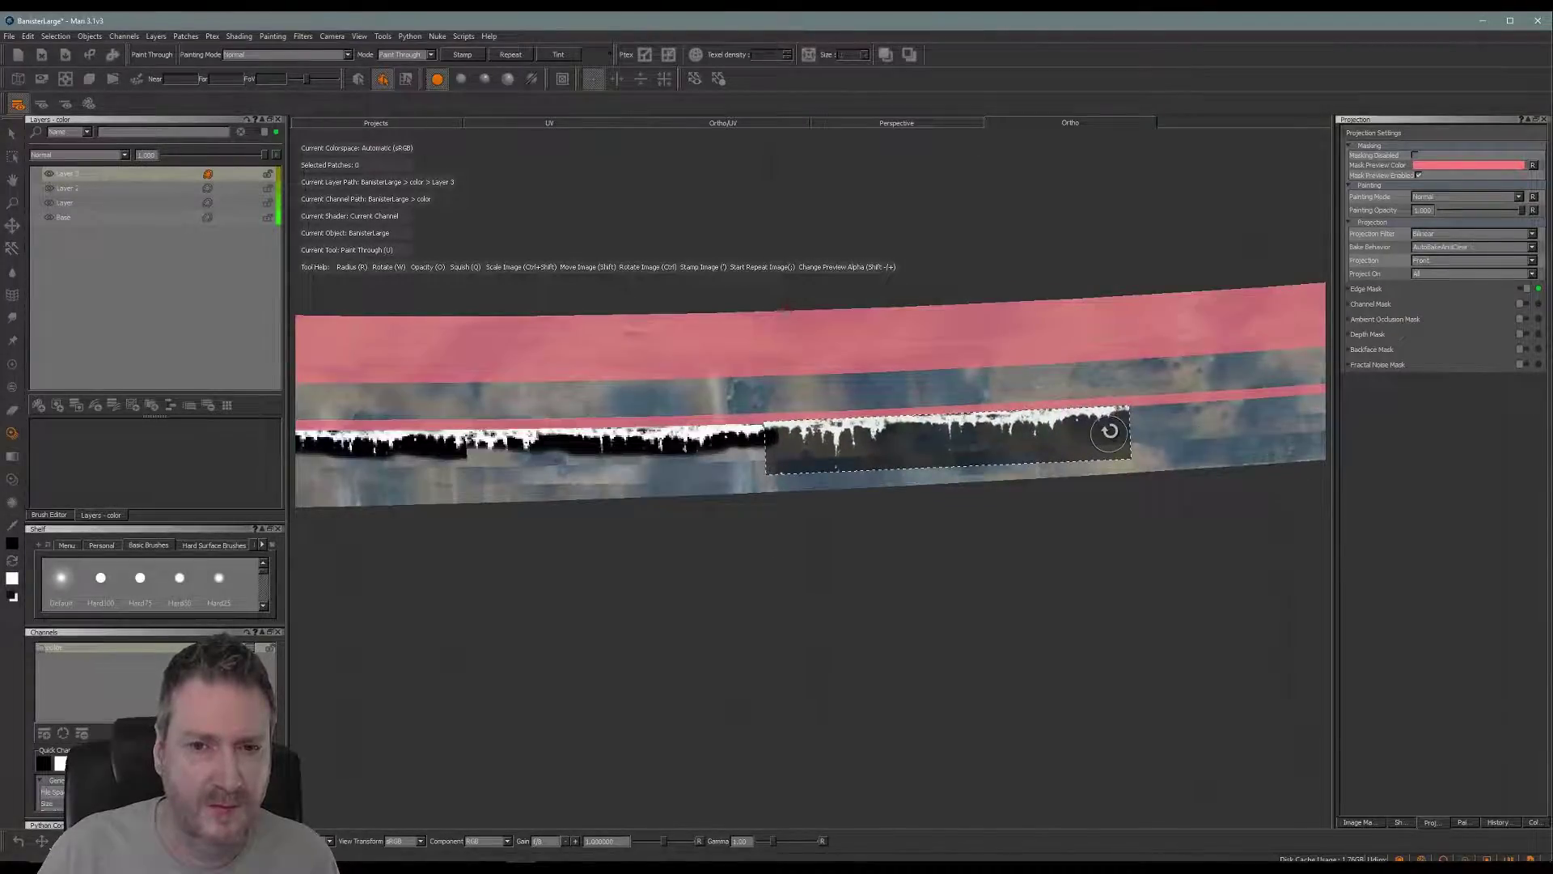
{"action": "mouse_move", "coordinate": [858, 435]}
{"action": "left_mouse_down"}
{"action": "mouse_move", "coordinate": [799, 431]}
{"action": "mouse_move", "coordinate": [1115, 416]}
{"action": "left_mouse_up"}
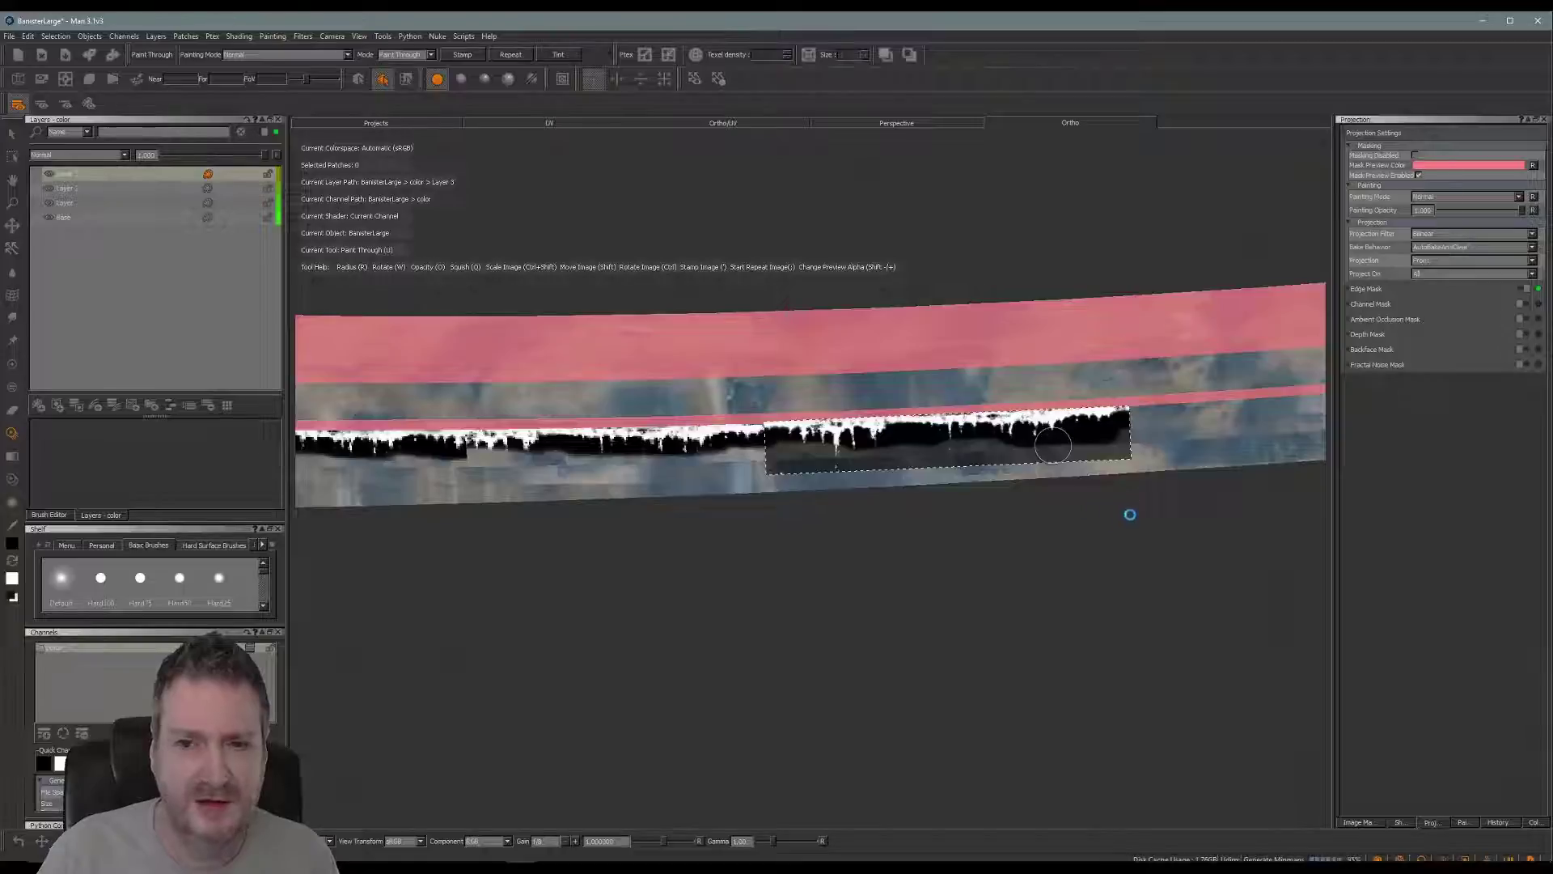
- Line up the lower rail with the drip image and paint a third stretch of drips along its ledge
{"action": "middle_click_drag", "start_coordinate": [1153, 509], "coordinate": [899, 539], "text": "alt"}
{"action": "left_click_drag", "start_coordinate": [898, 540], "coordinate": [863, 527], "text": "alt"}
{"action": "mouse_move", "coordinate": [947, 554]}
{"action": "left_mouse_down", "text": "alt"}
{"action": "mouse_move", "coordinate": [954, 568]}
{"action": "mouse_move", "coordinate": [936, 572]}
{"action": "left_mouse_up", "text": "alt"}
{"action": "middle_click_drag", "start_coordinate": [856, 576], "coordinate": [719, 572], "text": "alt"}
{"action": "mouse_move", "coordinate": [769, 569]}
{"action": "left_mouse_down", "text": "alt"}
{"action": "mouse_move", "coordinate": [773, 551]}
{"action": "mouse_move", "coordinate": [825, 572]}
{"action": "mouse_move", "coordinate": [756, 532]}
{"action": "left_mouse_up", "text": "alt"}
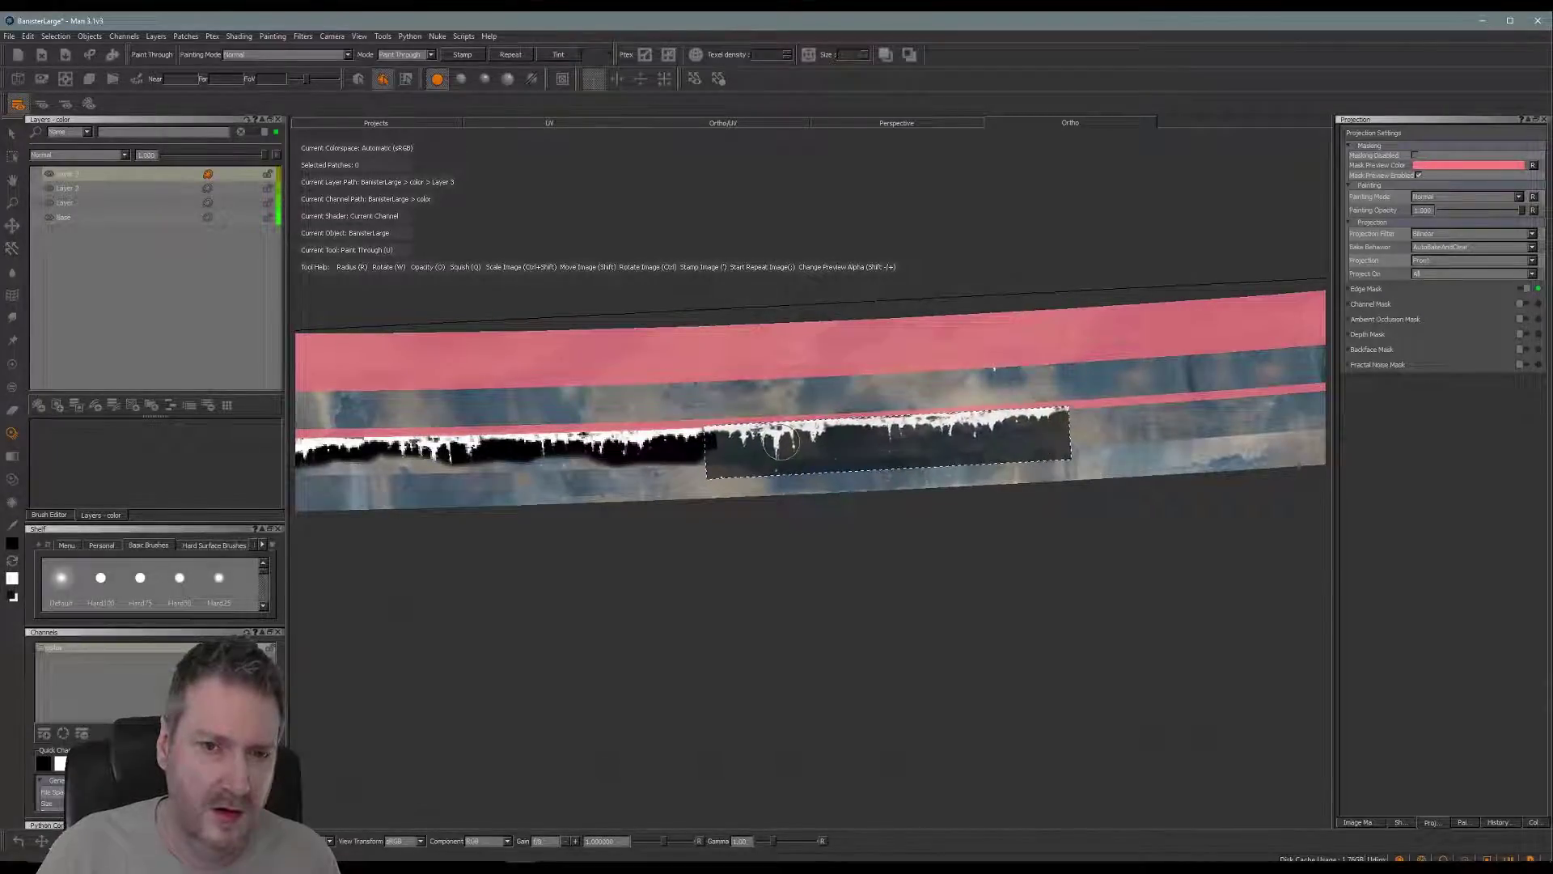
{"action": "left_click_drag", "start_coordinate": [780, 441], "coordinate": [744, 441]}
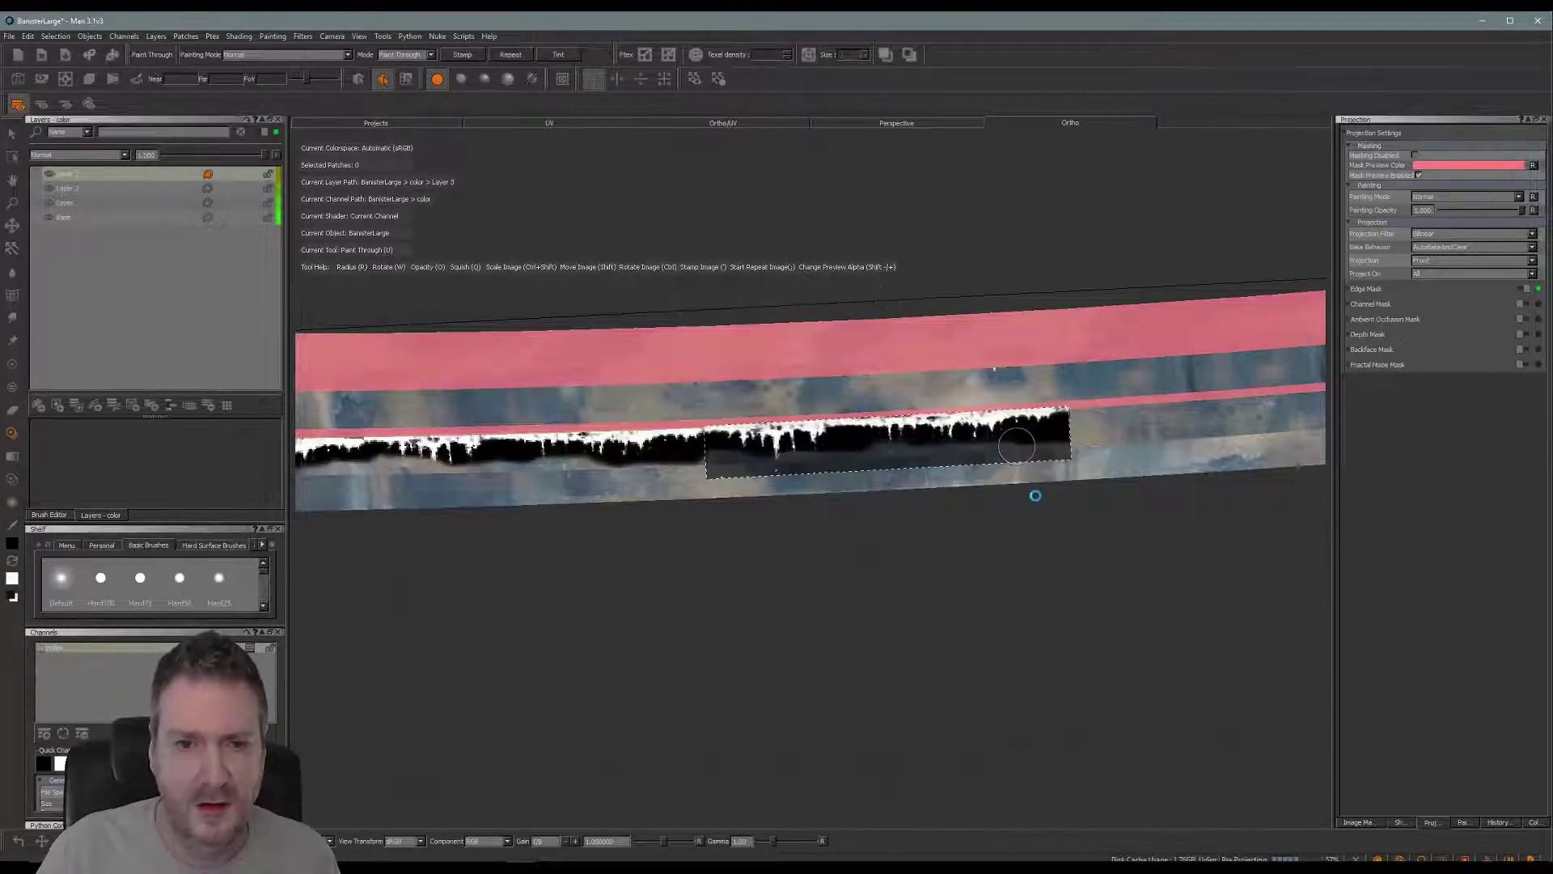
- Rotate the drip image to follow the lower rail's curve, paint the fourth stretch and bake it
{"action": "mouse_move", "coordinate": [1076, 513]}
{"action": "left_mouse_down", "text": "alt"}
{"action": "mouse_move", "coordinate": [676, 538]}
{"action": "mouse_move", "coordinate": [787, 593]}
{"action": "left_mouse_up", "text": "alt"}
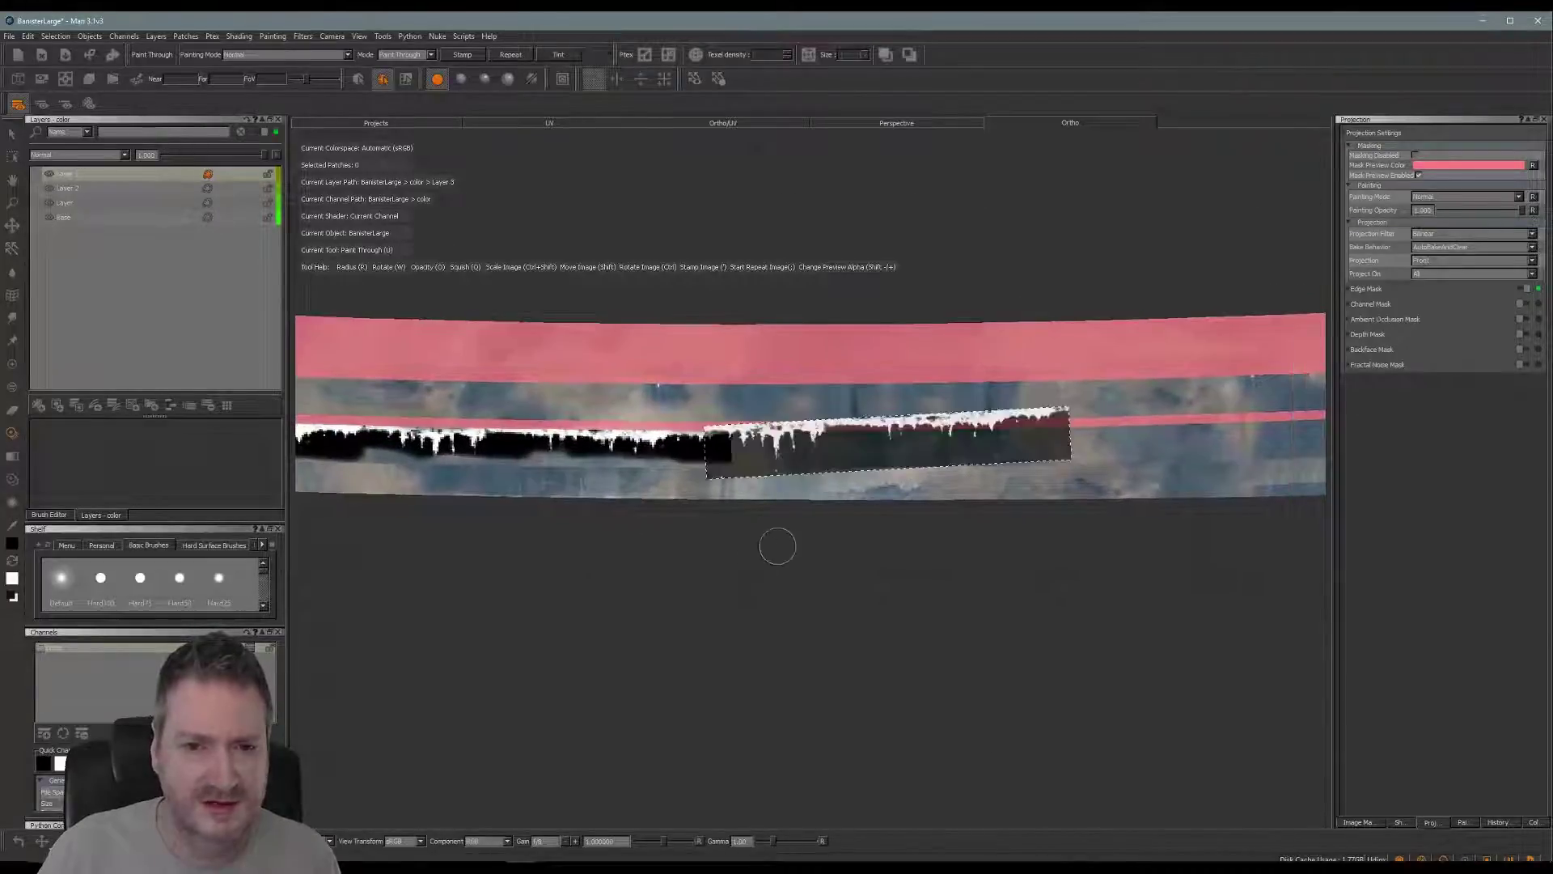
{"action": "mouse_move", "coordinate": [1051, 432]}
{"action": "left_mouse_down", "text": "ctrl"}
{"action": "mouse_move", "coordinate": [1008, 447]}
{"action": "mouse_move", "coordinate": [715, 444]}
{"action": "left_mouse_up", "text": "ctrl"}
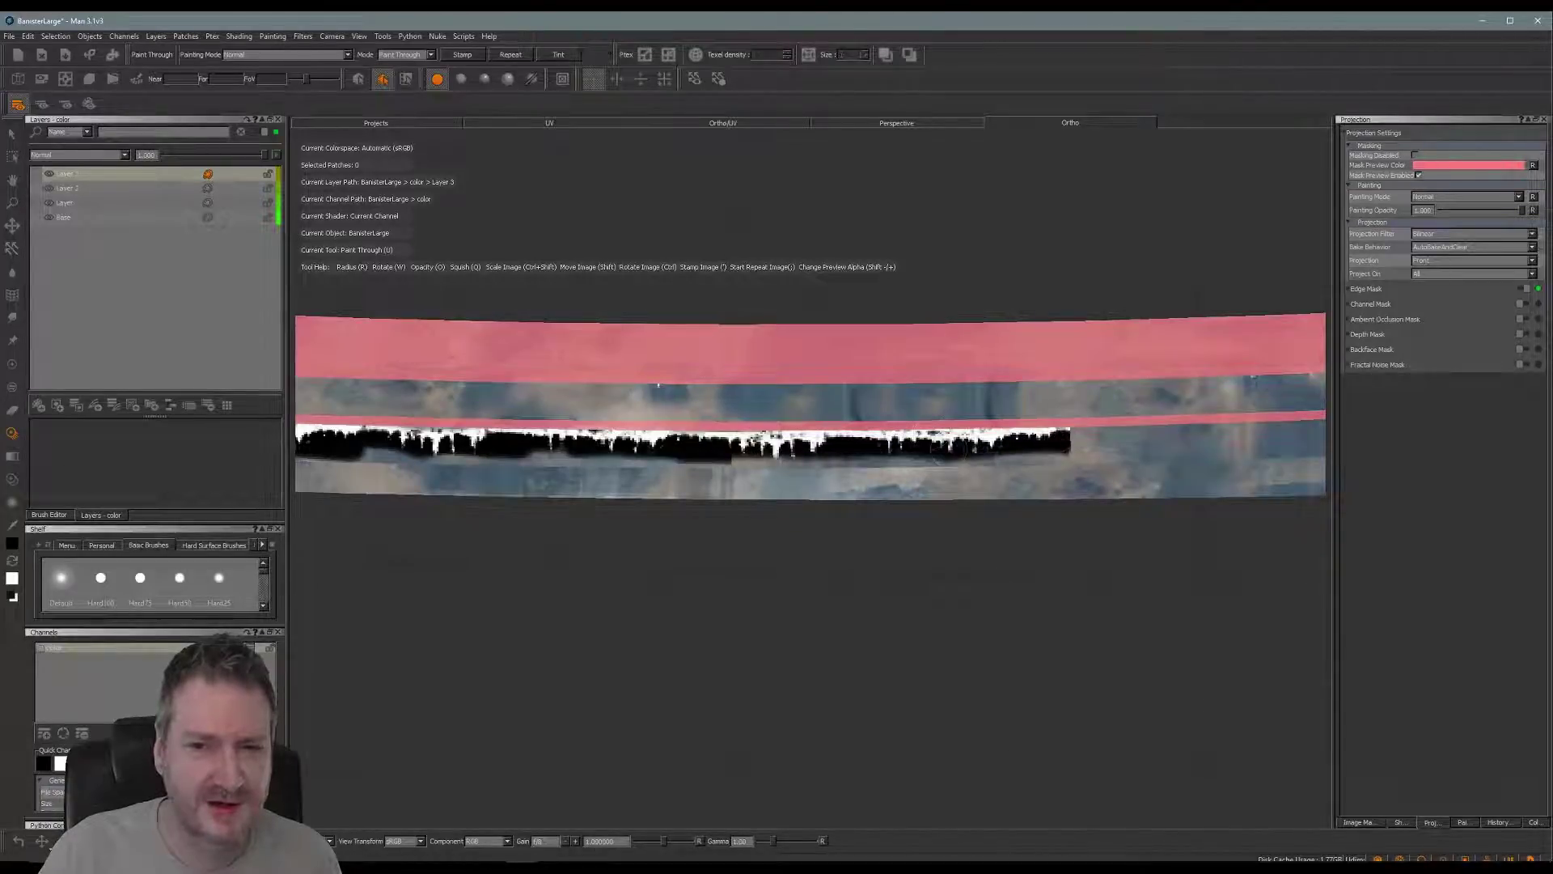
{"action": "left_click_drag", "start_coordinate": [949, 447], "coordinate": [919, 448]}
{"action": "key", "text": "b"}
- Realign the drip image and paint the fifth stretch of the lower rail's ledge, approaching the right post
{"action": "middle_click_drag", "start_coordinate": [1077, 567], "coordinate": [684, 559], "text": "alt"}
{"action": "left_click_drag", "start_coordinate": [818, 472], "coordinate": [776, 456], "text": "shift"}
{"action": "left_click_drag", "start_coordinate": [1010, 432], "coordinate": [1014, 429], "text": "ctrl"}
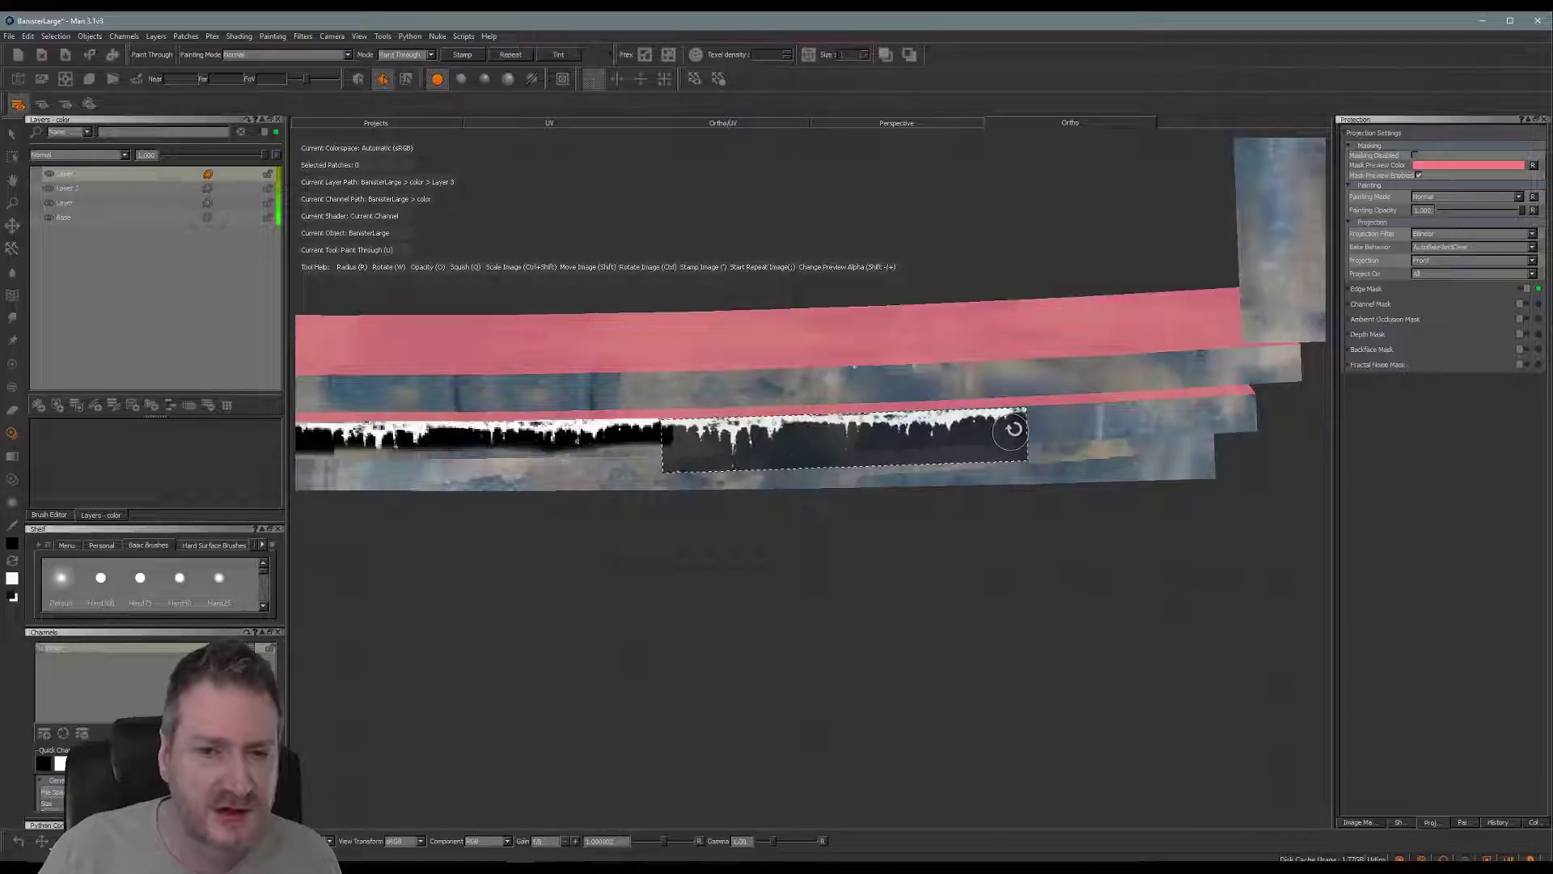
{"action": "mouse_move", "coordinate": [684, 418]}
{"action": "left_mouse_down"}
{"action": "mouse_move", "coordinate": [720, 417]}
{"action": "mouse_move", "coordinate": [694, 421]}
{"action": "left_mouse_up"}
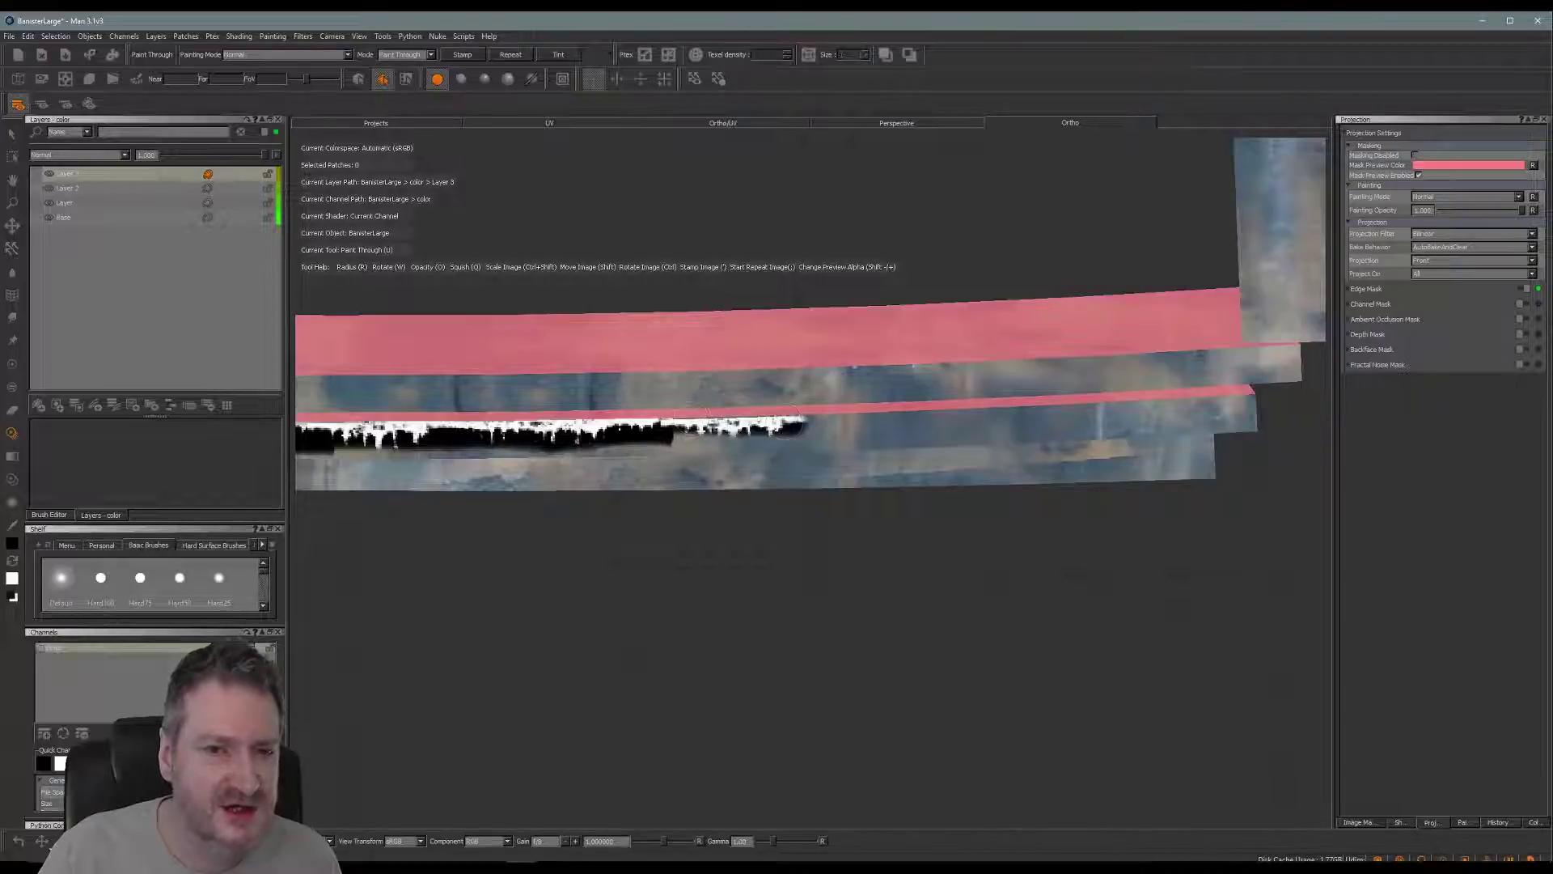
{"action": "key", "text": "shift"}
{"action": "left_click_drag", "start_coordinate": [765, 433], "coordinate": [1021, 419]}
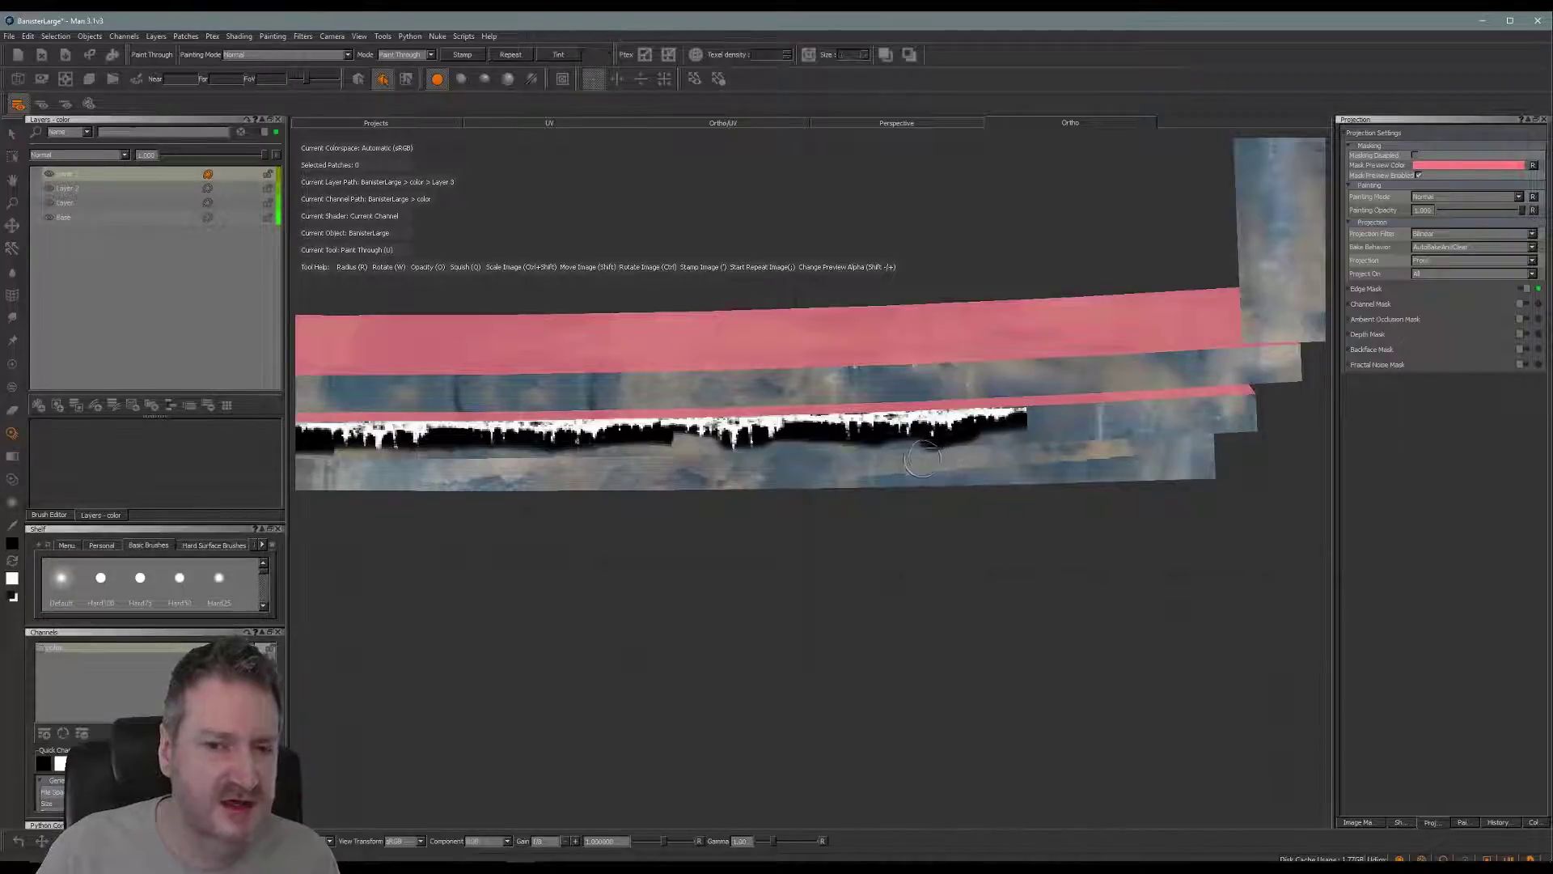
- Place the drip image over the lower rail's right end and paint the last stretch of drips
{"action": "middle_click_drag", "start_coordinate": [994, 467], "coordinate": [791, 484], "text": "alt"}
{"action": "mouse_move", "coordinate": [932, 446]}
{"action": "left_mouse_down", "text": "shift"}
{"action": "mouse_move", "coordinate": [973, 460]}
{"action": "mouse_move", "coordinate": [1065, 440]}
{"action": "left_mouse_up", "text": "shift"}
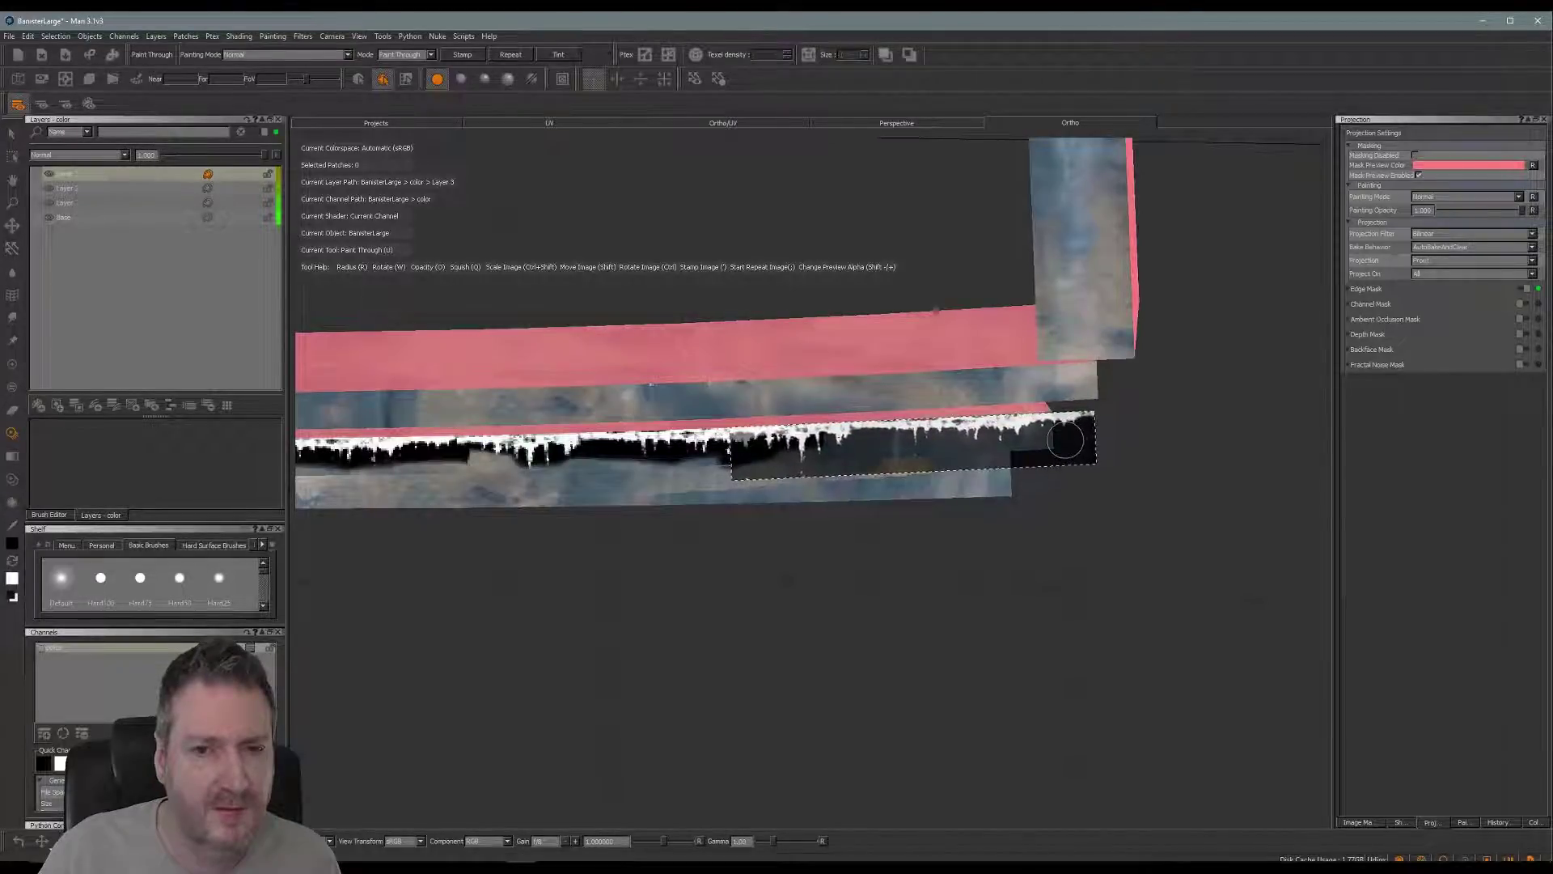
{"action": "left_click_drag", "start_coordinate": [801, 435], "coordinate": [1073, 428]}
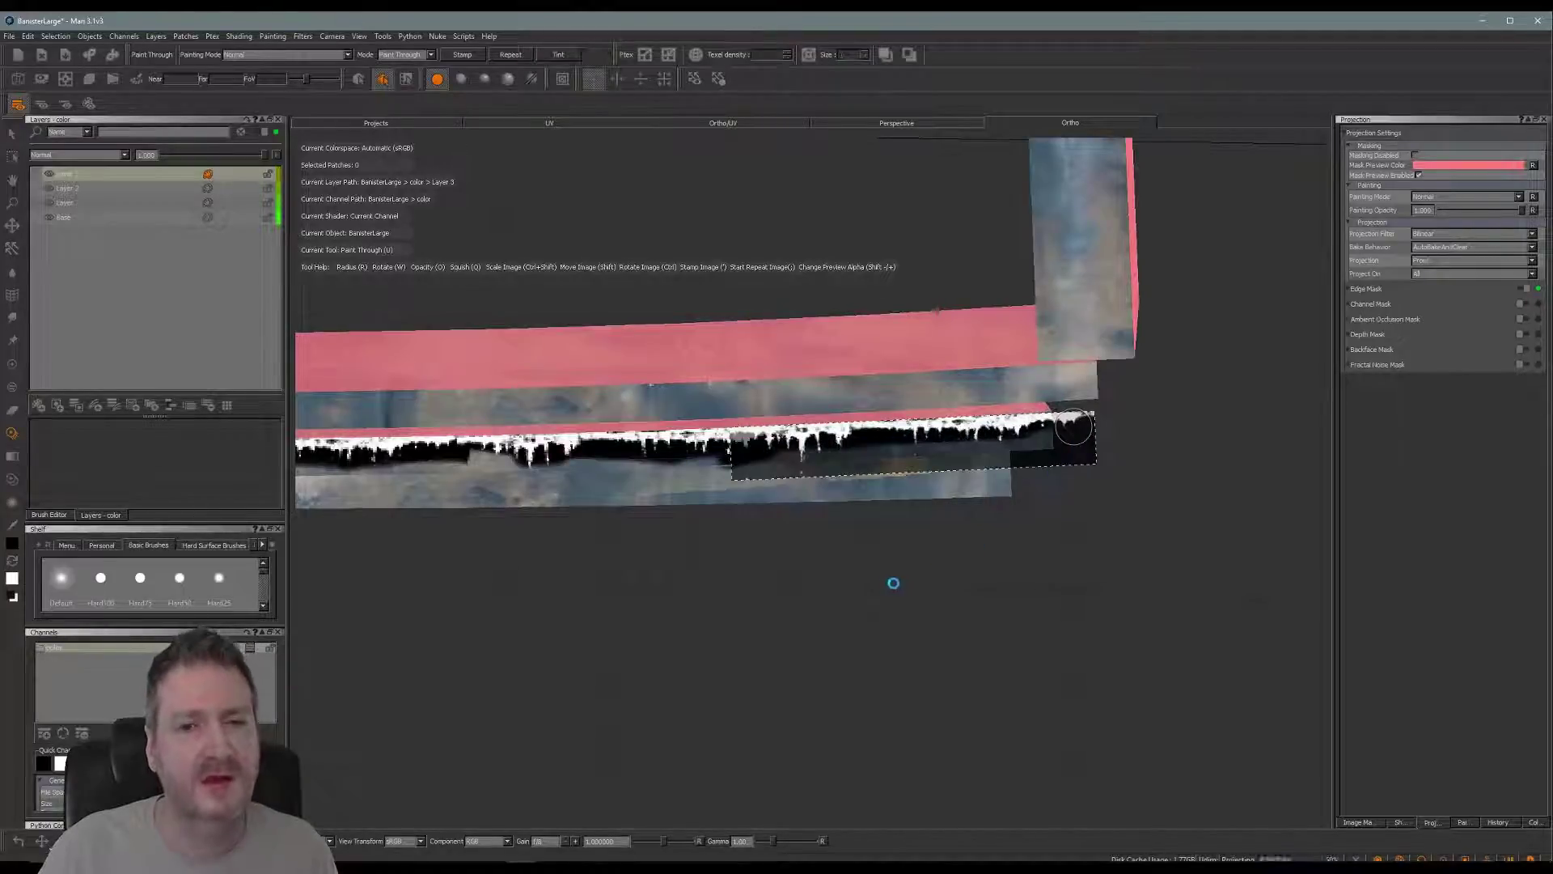
{"action": "middle_click_drag", "start_coordinate": [784, 561], "coordinate": [888, 556]}
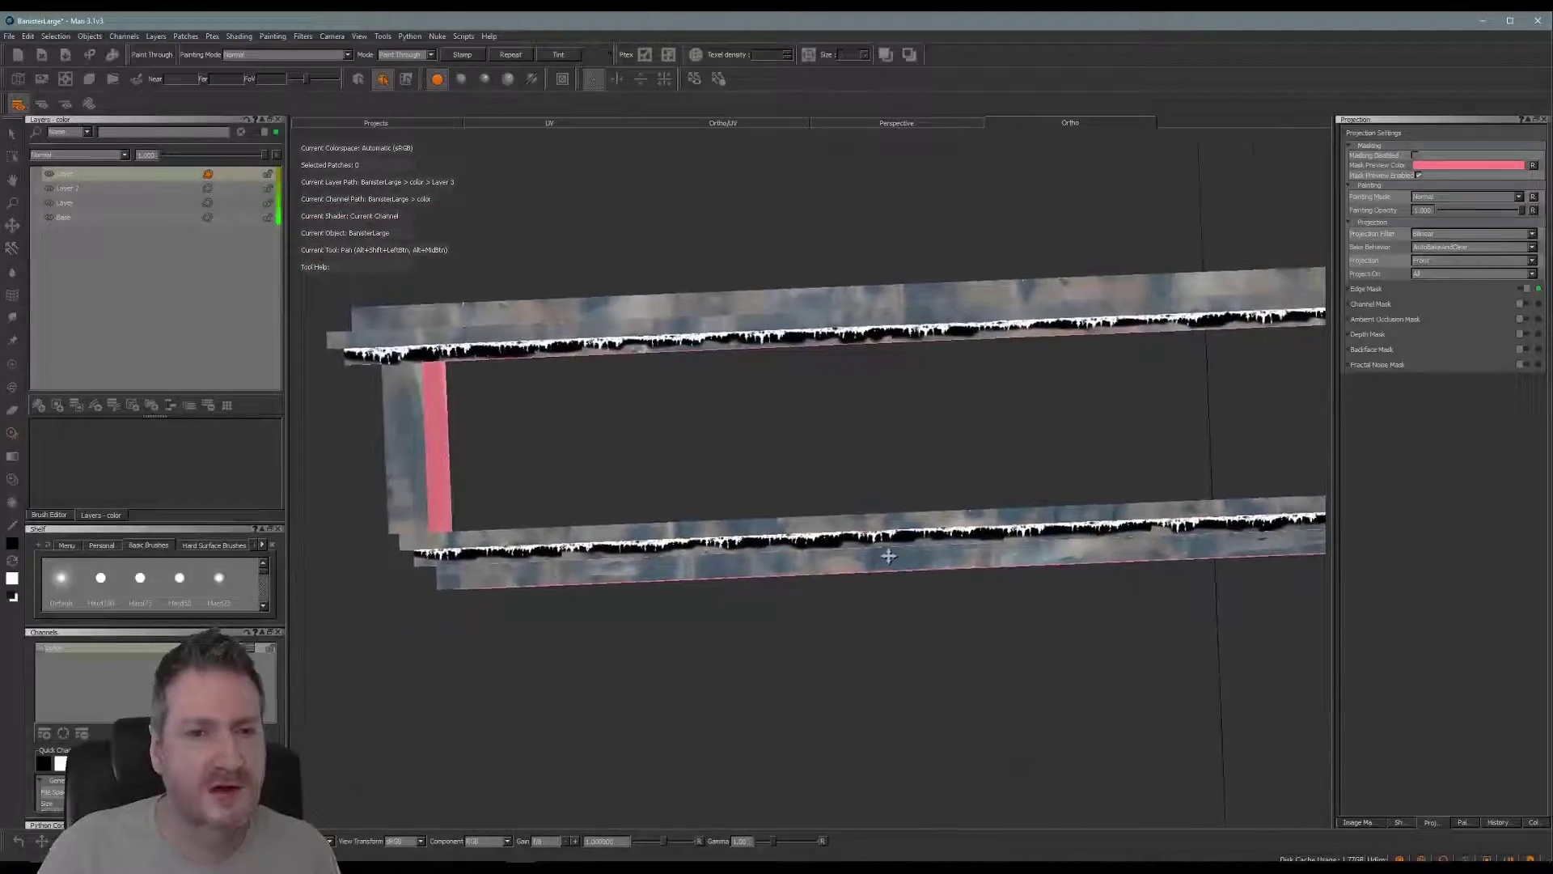
- Set the drip layer's blend mode to Add and lower its opacity to soften the white drips
{"action": "left_click", "coordinate": [126, 156]}
{"action": "left_click", "coordinate": [57, 216]}
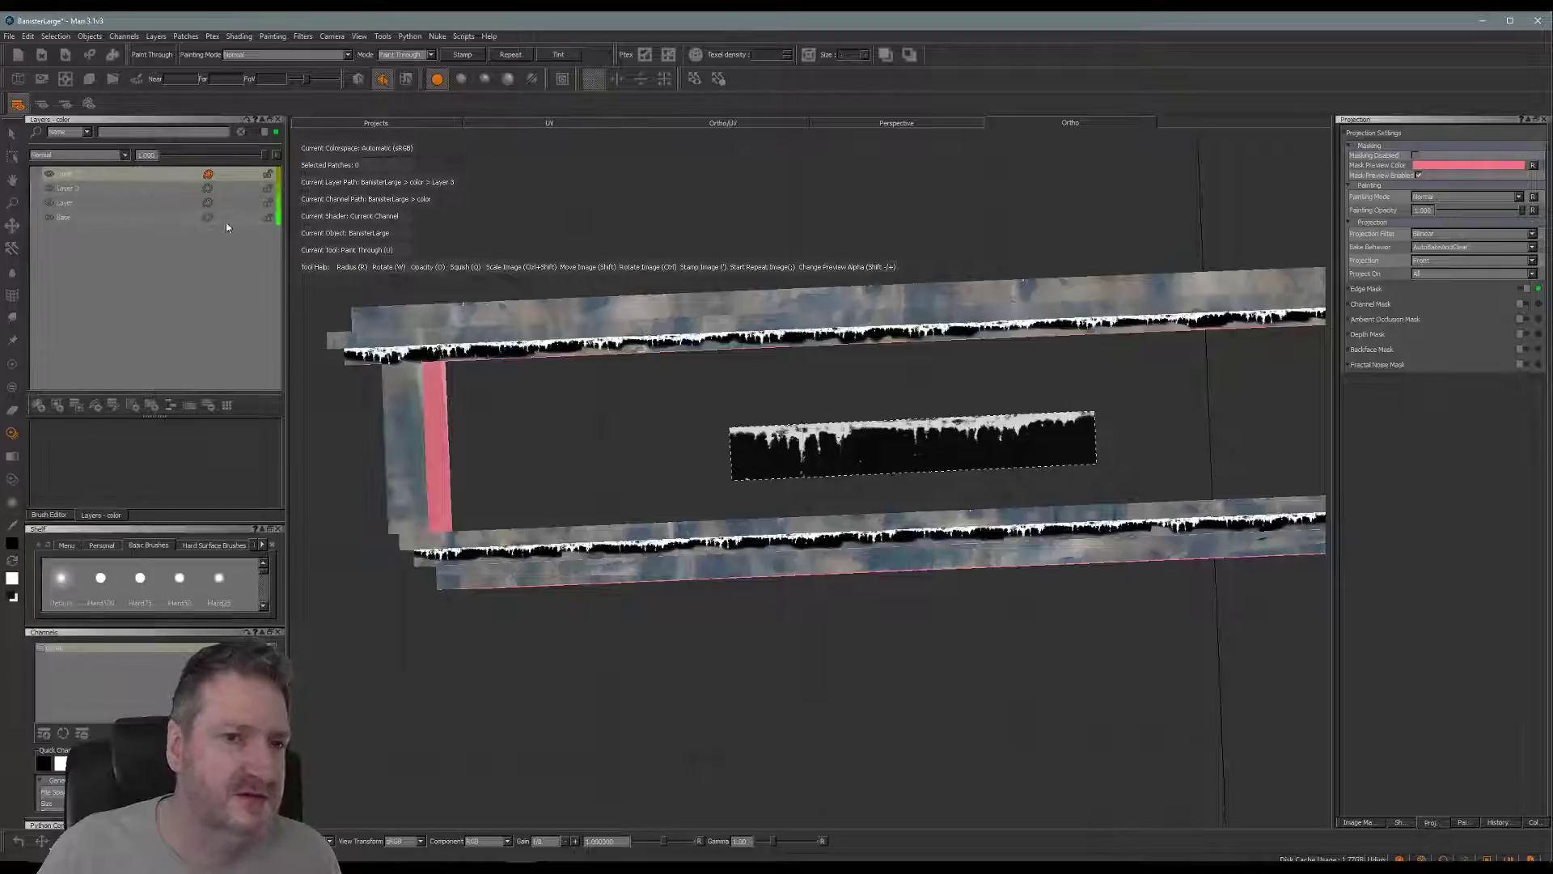
{"action": "key", "text": "Down"}
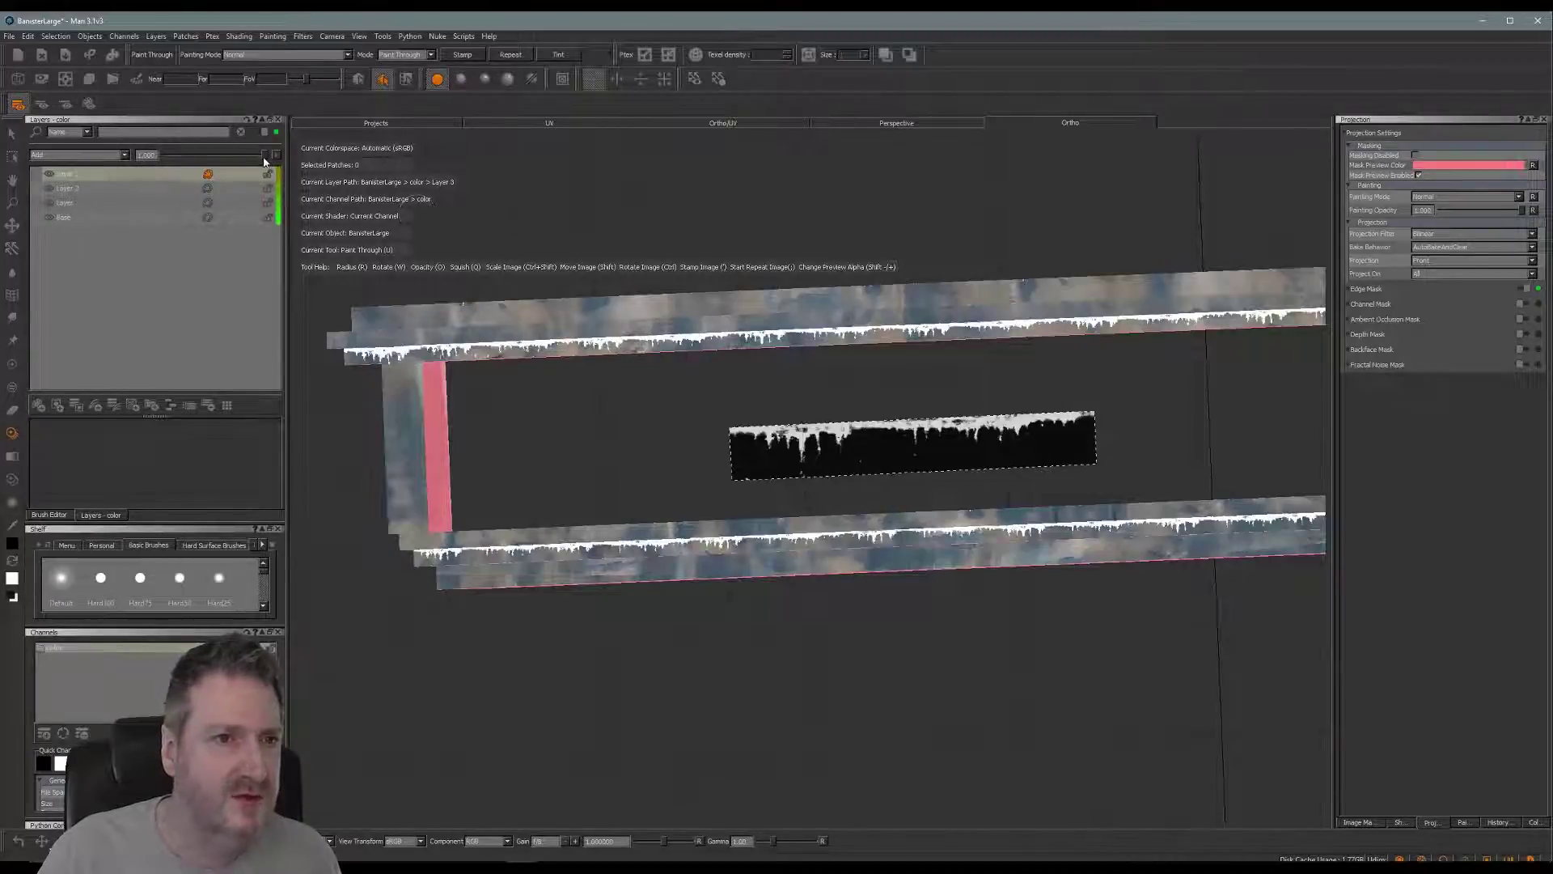
{"action": "left_click", "coordinate": [216, 156]}
{"action": "left_click_drag", "start_coordinate": [205, 164], "coordinate": [193, 168]}
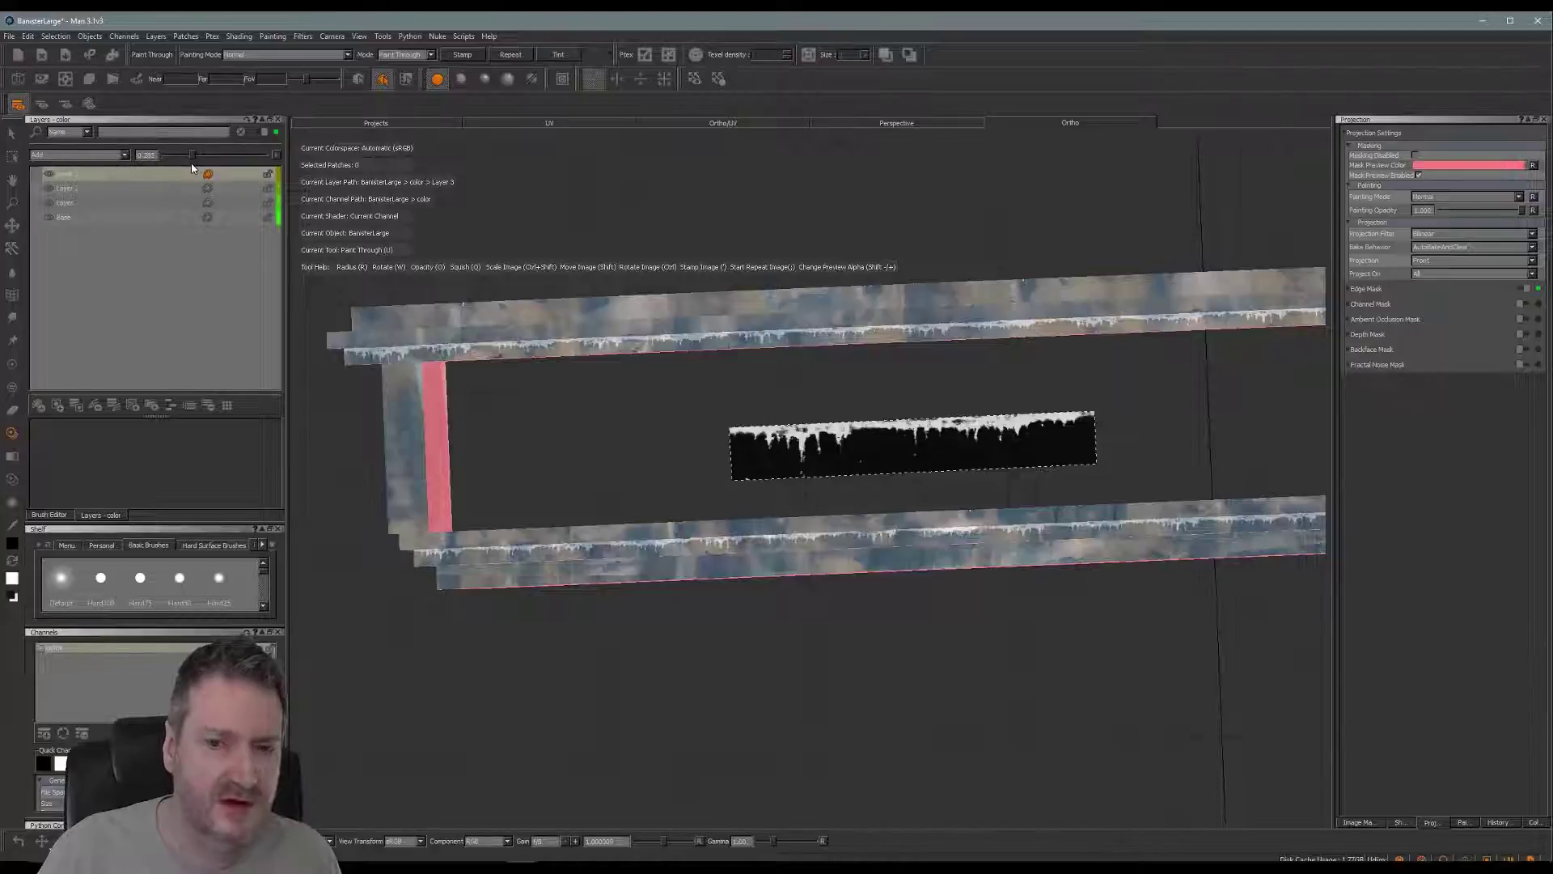
- Add a new paint layer and load a speckled black-and-white grunge image for Paint Through, scaled down to a narrow strip
{"action": "left_click", "coordinate": [38, 405]}
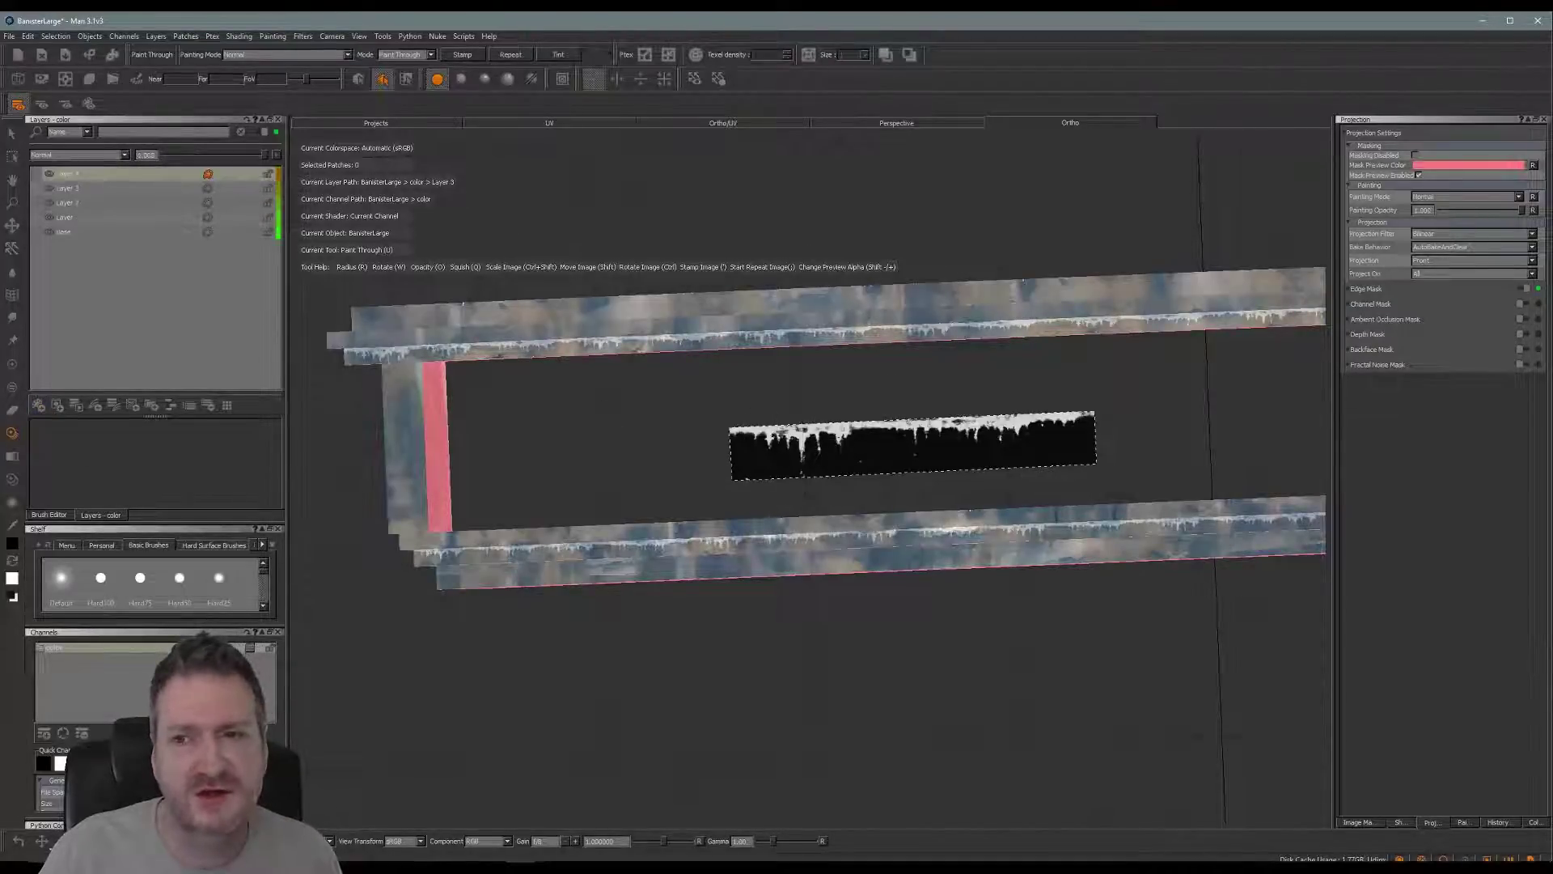
{"action": "left_click", "coordinate": [1358, 823]}
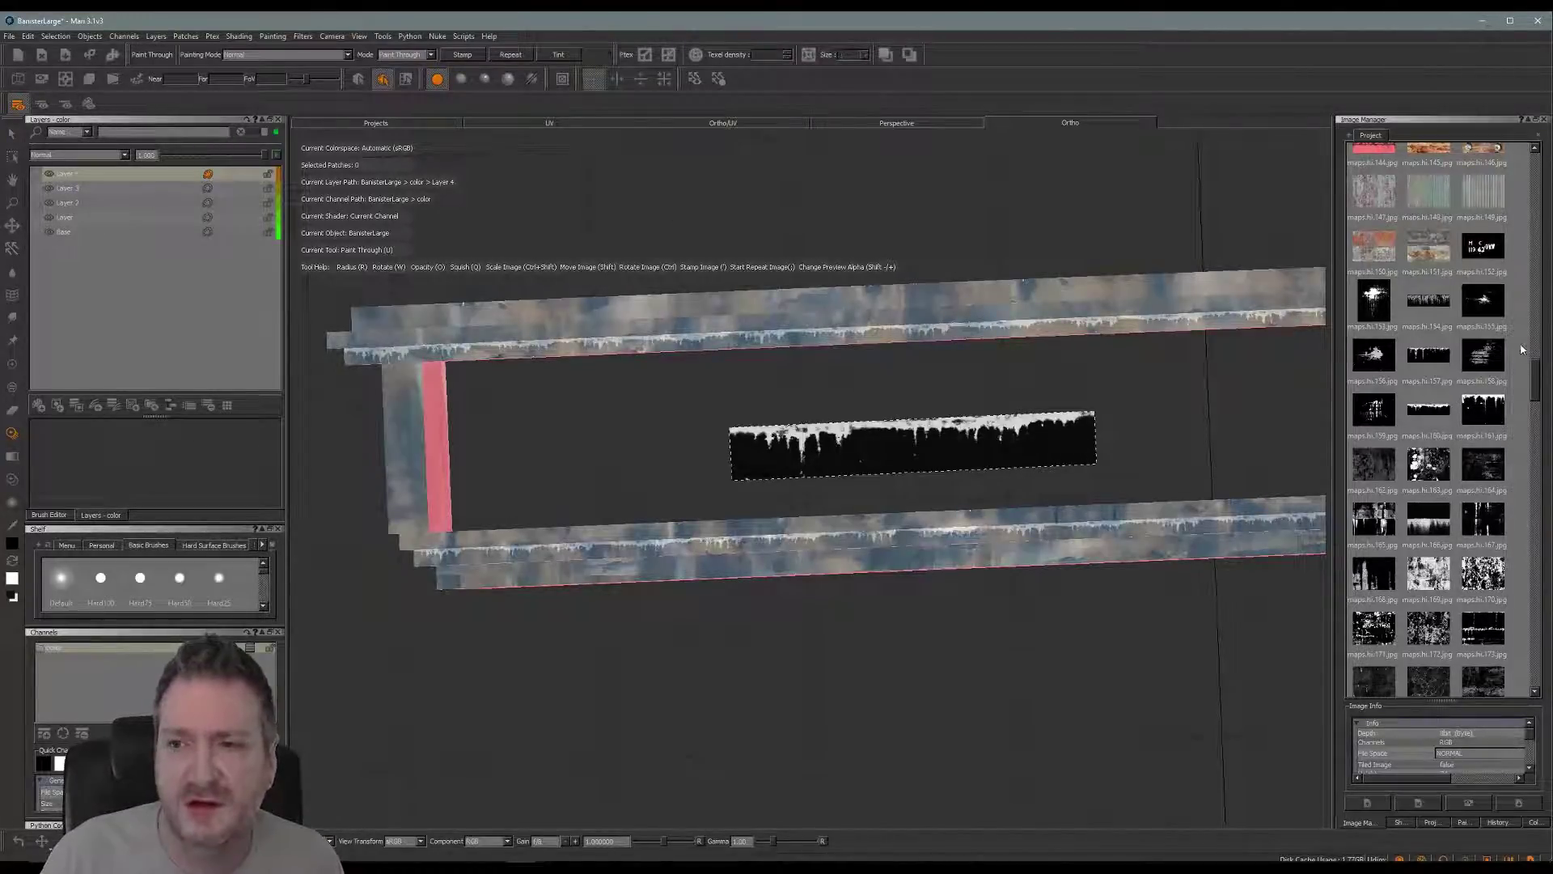
{"action": "mouse_move", "coordinate": [1538, 380]}
{"action": "left_mouse_down"}
{"action": "mouse_move", "coordinate": [1538, 478]}
{"action": "mouse_move", "coordinate": [1523, 538]}
{"action": "mouse_move", "coordinate": [1495, 562]}
{"action": "mouse_move", "coordinate": [1323, 449]}
{"action": "mouse_move", "coordinate": [908, 450]}
{"action": "left_mouse_up"}
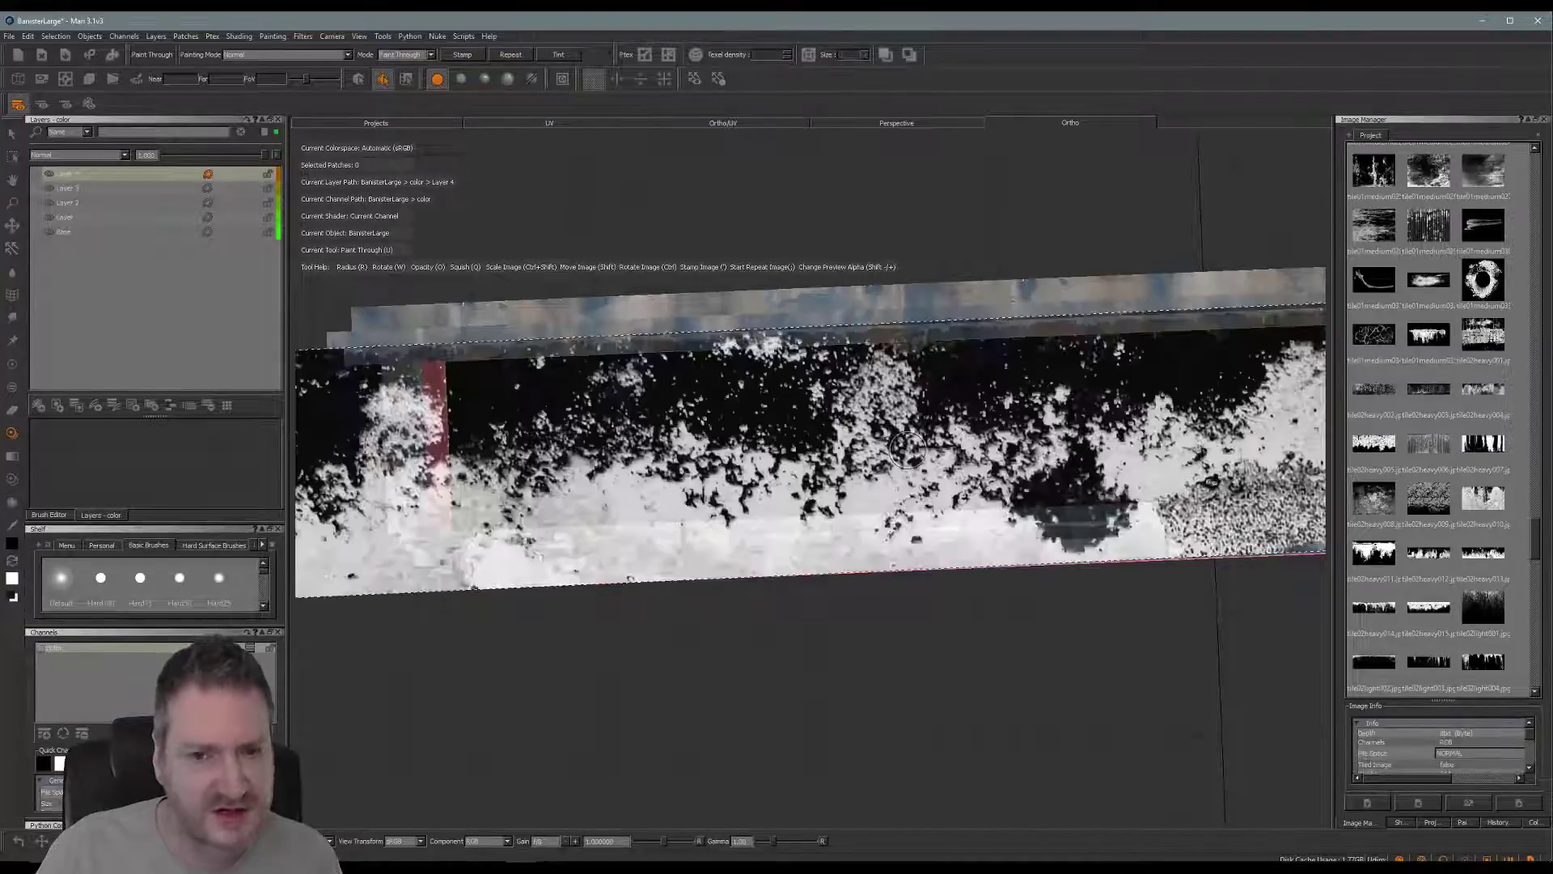
{"action": "left_click_drag", "start_coordinate": [1008, 468], "coordinate": [951, 461], "text": "ctrl+shift"}
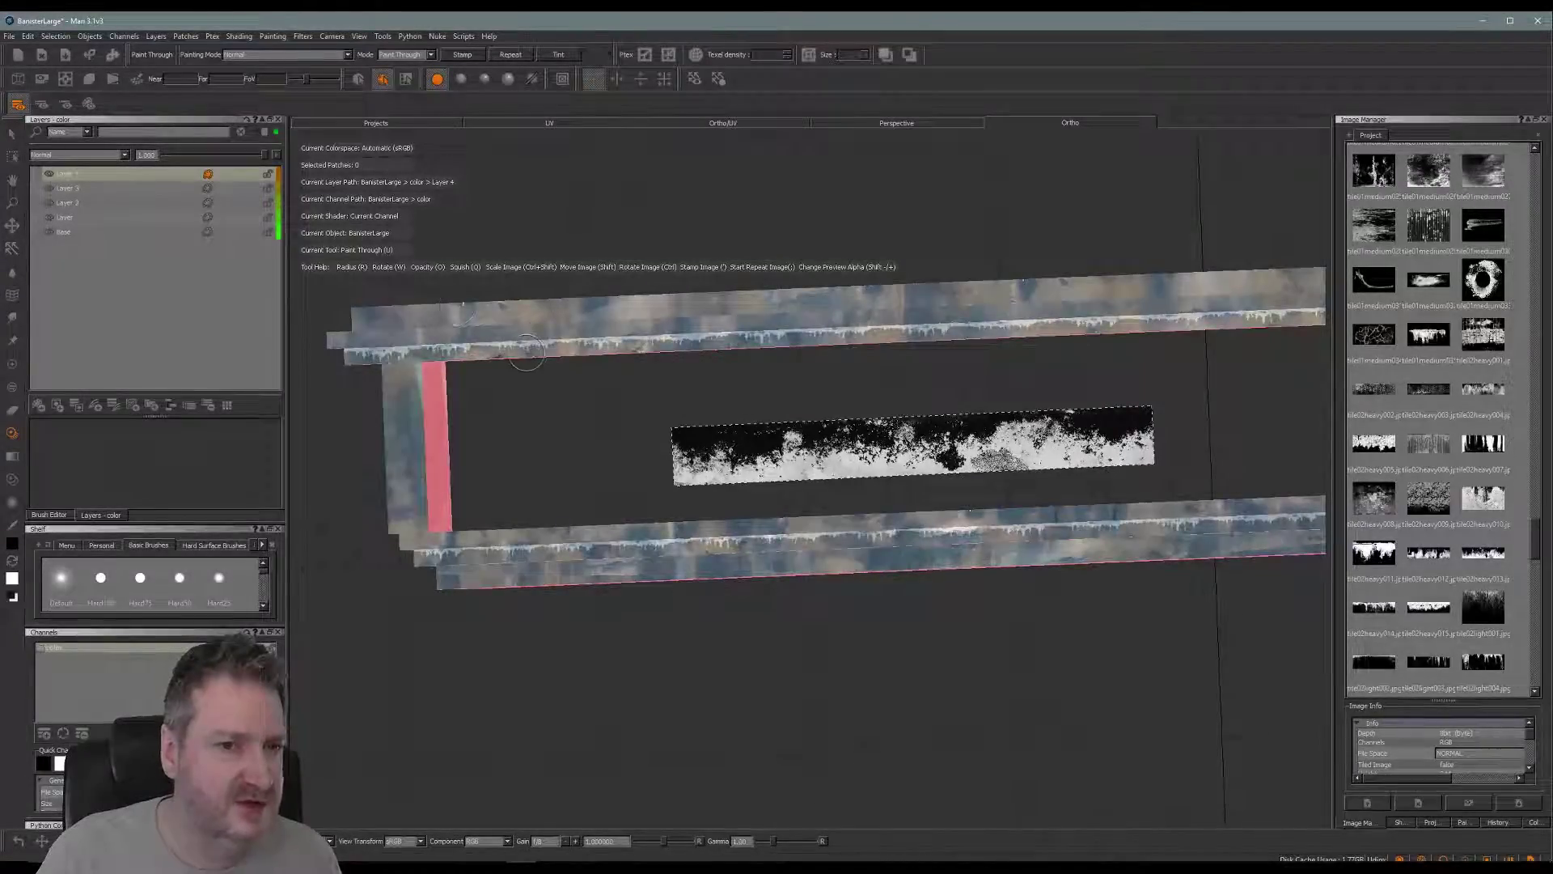
- Fit the grunge image over the left end of the upper rail's top front face, rotated so its white side faces up
{"action": "mouse_move", "coordinate": [572, 391]}
{"action": "left_mouse_down", "text": "alt"}
{"action": "mouse_move", "coordinate": [701, 527]}
{"action": "mouse_move", "coordinate": [576, 507]}
{"action": "mouse_move", "coordinate": [610, 501]}
{"action": "mouse_move", "coordinate": [642, 573]}
{"action": "mouse_move", "coordinate": [604, 538]}
{"action": "left_mouse_up", "text": "alt"}
{"action": "scroll", "coordinate": [631, 458], "scroll_direction": "up", "scroll_amount": 5}
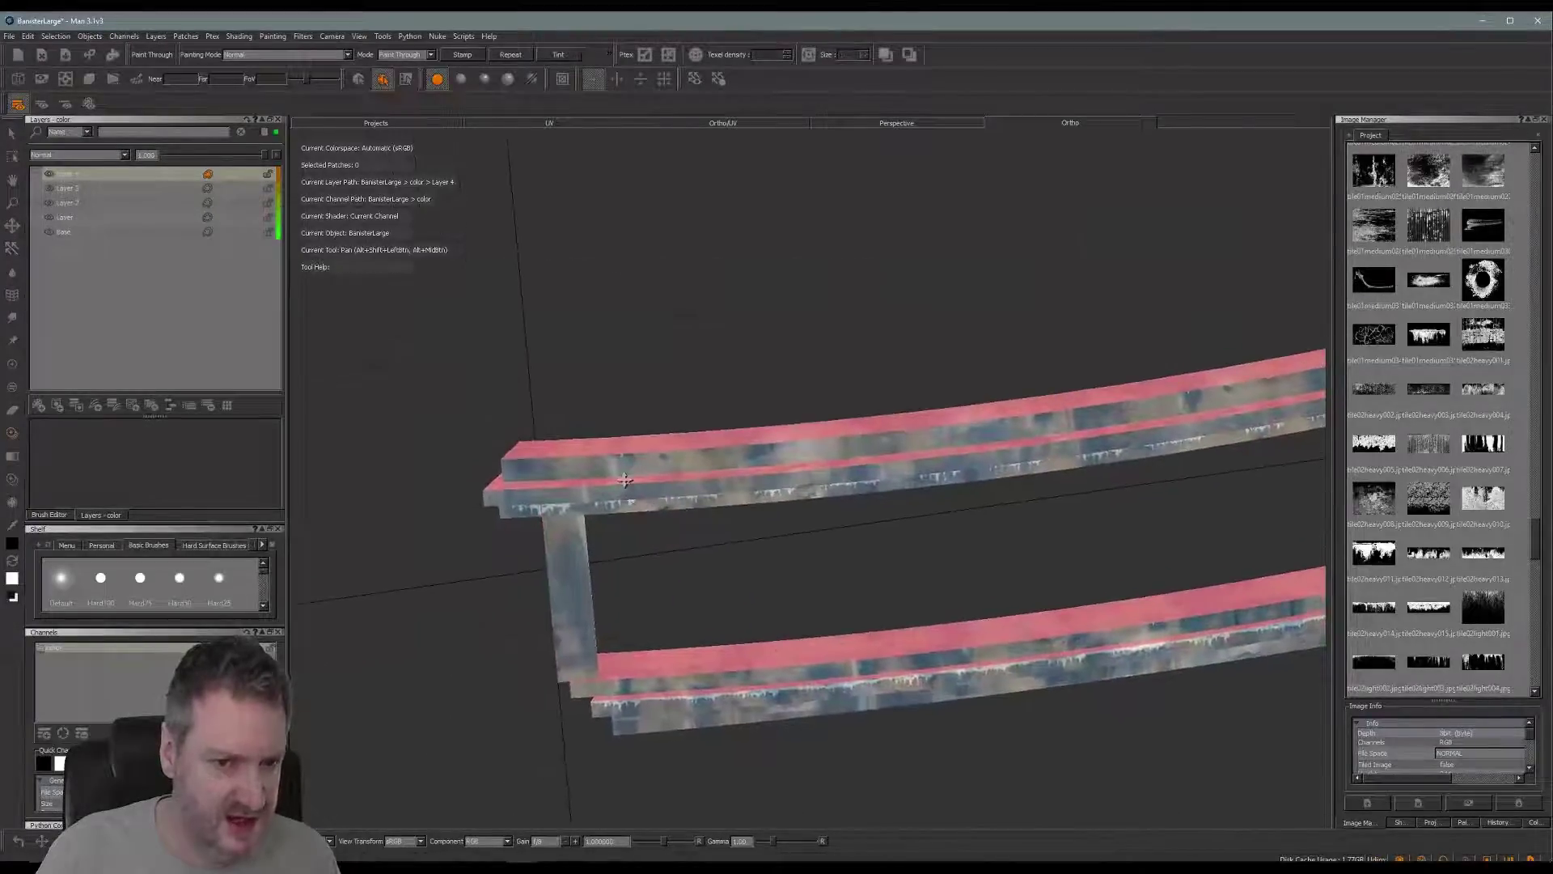
{"action": "left_click_drag", "start_coordinate": [631, 457], "coordinate": [673, 417], "text": "alt"}
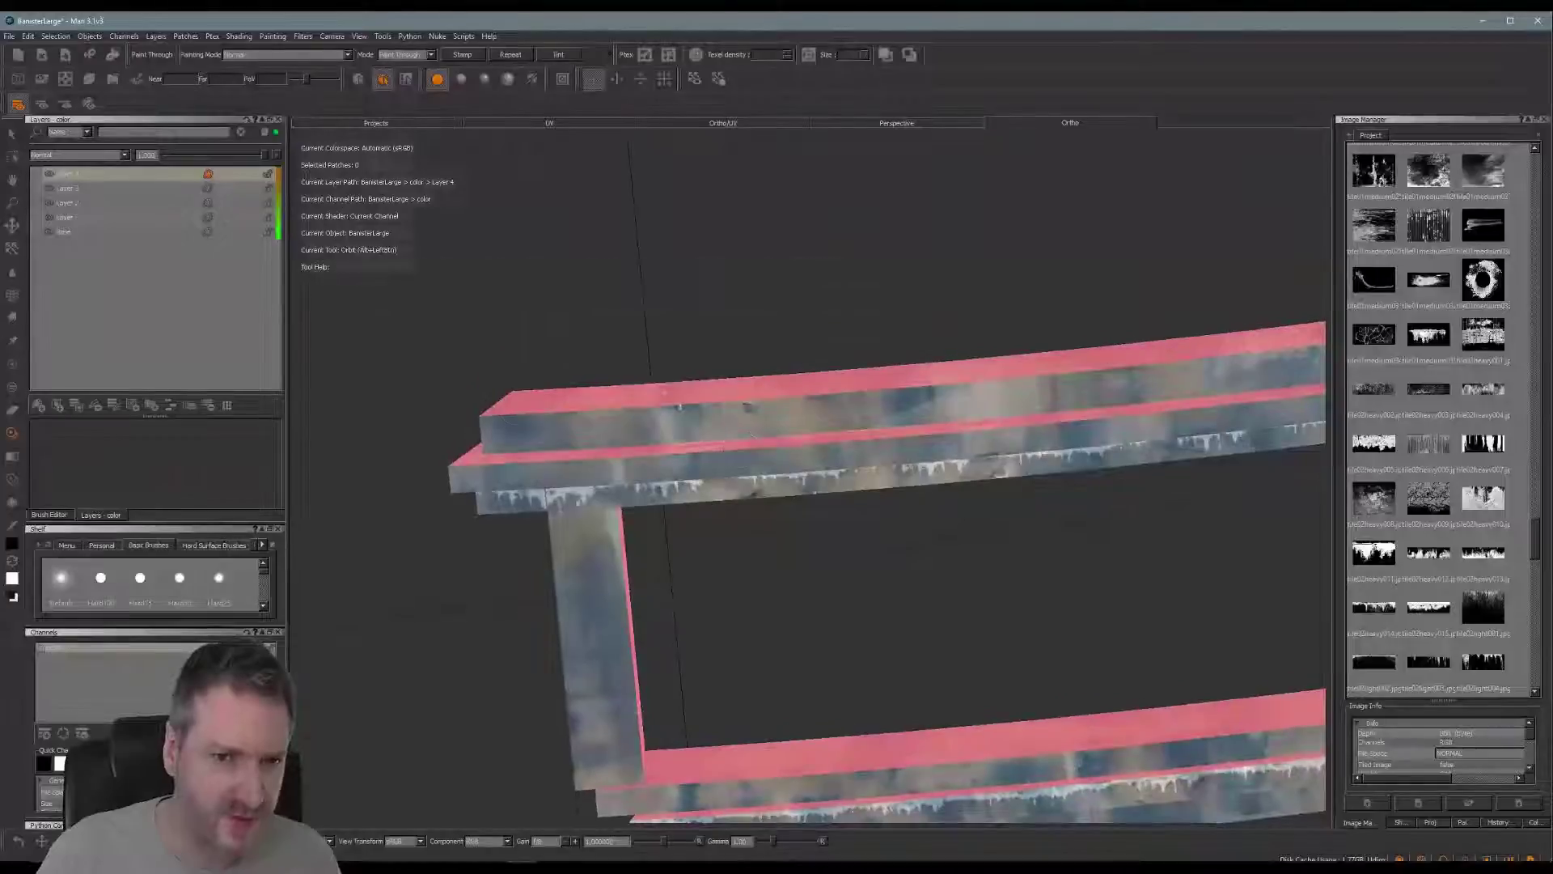
{"action": "mouse_move", "coordinate": [866, 454]}
{"action": "left_mouse_down", "text": "shift"}
{"action": "mouse_move", "coordinate": [719, 454]}
{"action": "mouse_move", "coordinate": [673, 436]}
{"action": "mouse_move", "coordinate": [734, 422]}
{"action": "left_mouse_up", "text": "shift"}
{"action": "left_click_drag", "start_coordinate": [908, 426], "coordinate": [878, 437], "text": "ctrl"}
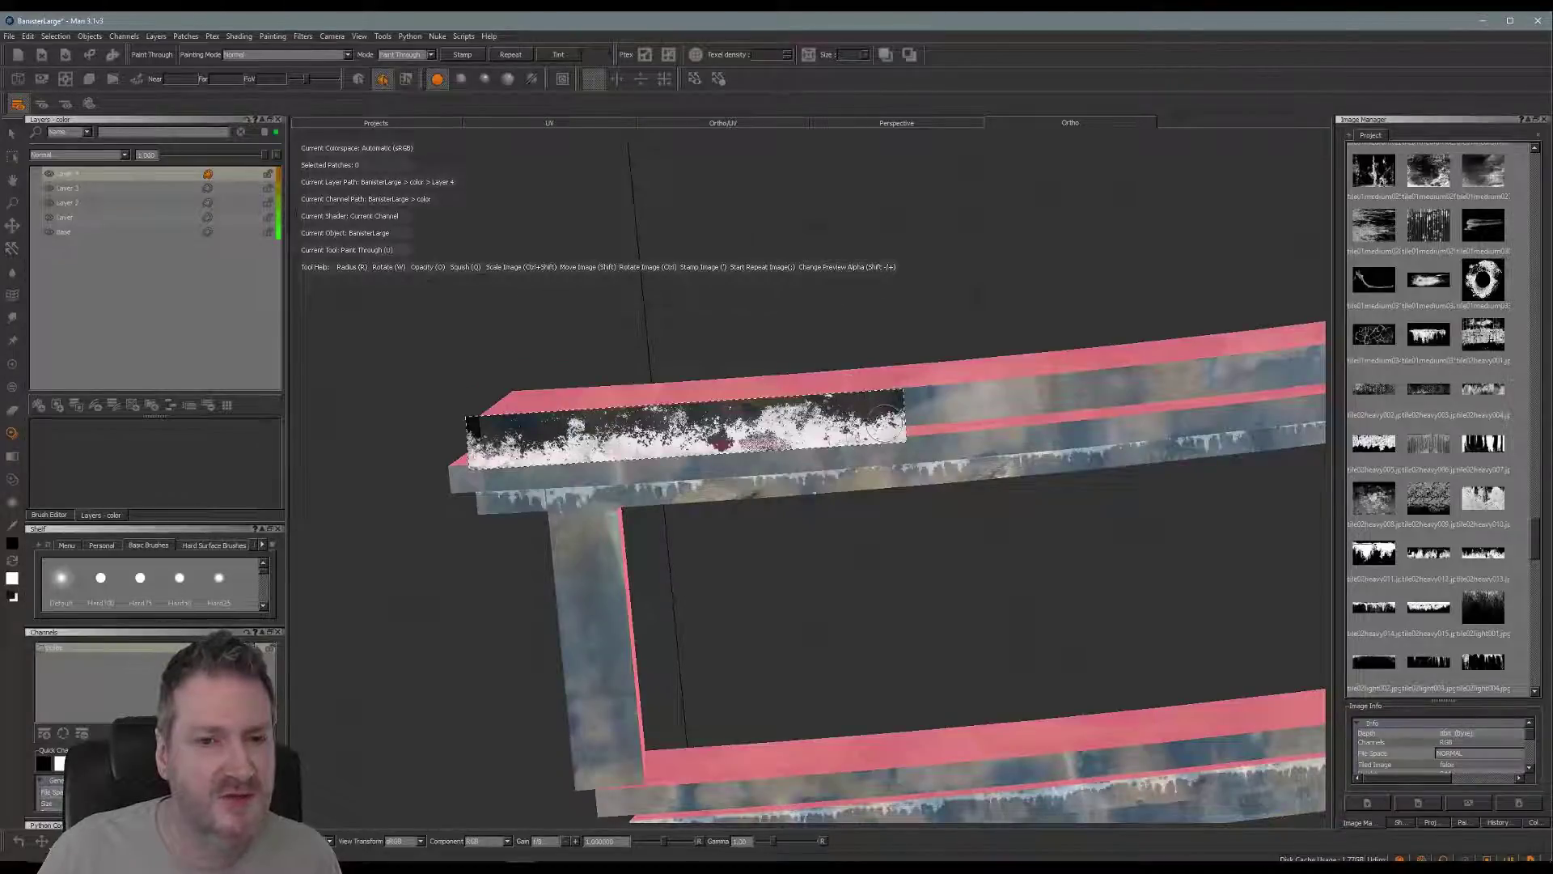
{"action": "mouse_move", "coordinate": [883, 420]}
{"action": "left_mouse_down", "text": "ctrl"}
{"action": "mouse_move", "coordinate": [833, 291]}
{"action": "mouse_move", "coordinate": [887, 418]}
{"action": "left_mouse_up", "text": "ctrl"}
{"action": "left_click_drag", "start_coordinate": [676, 433], "coordinate": [689, 425], "text": "shift"}
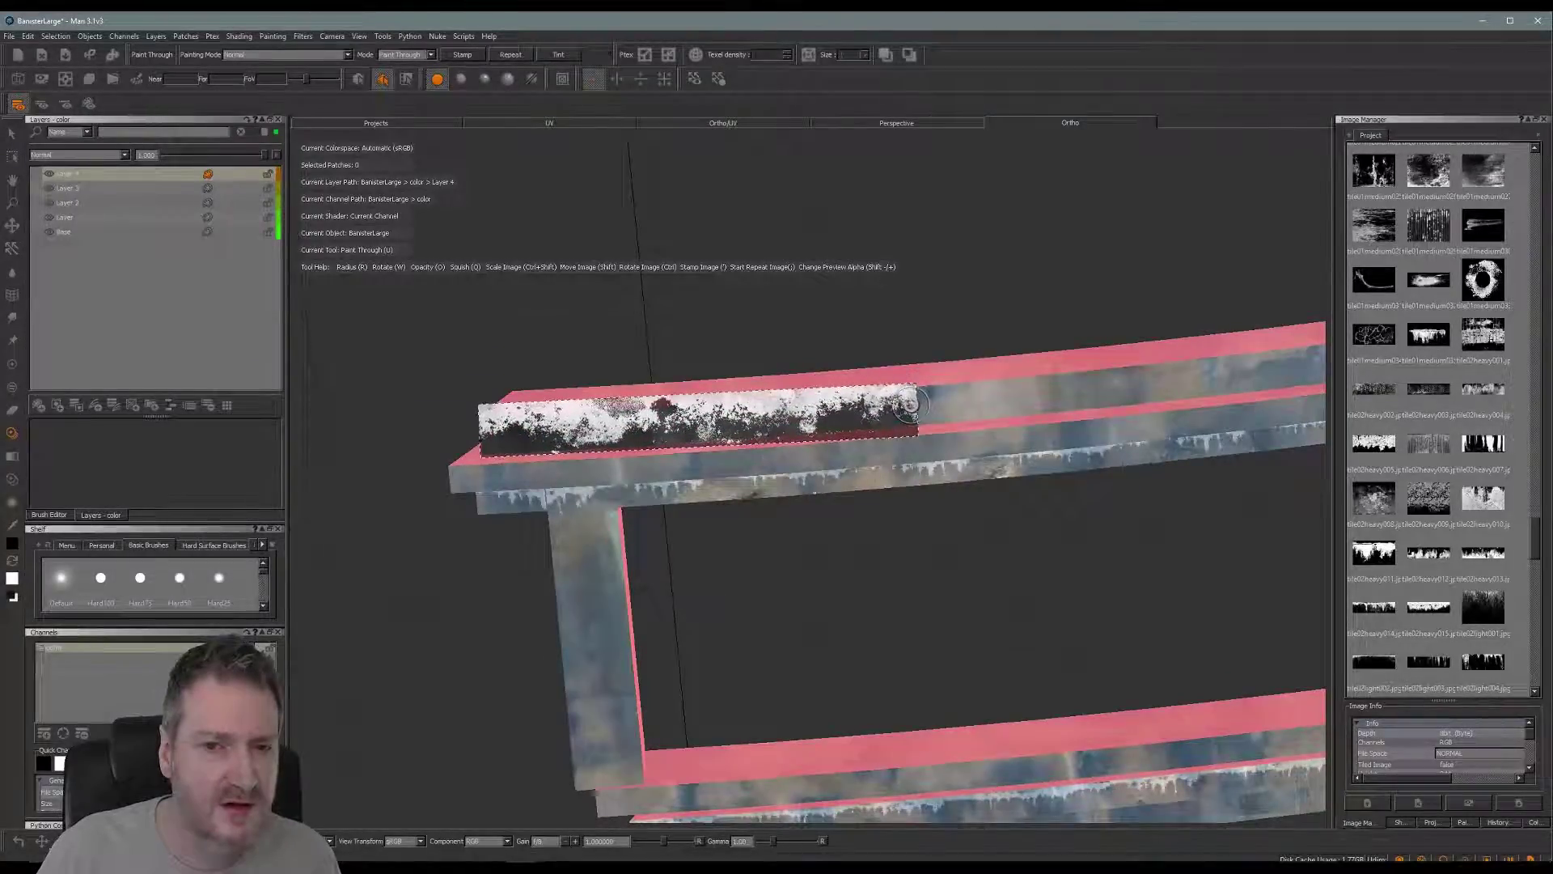
- Paint the grunge texture onto the left end of the upper rail's top front face
{"action": "left_click_drag", "start_coordinate": [854, 415], "coordinate": [853, 414], "text": "shift"}
{"action": "mouse_move", "coordinate": [562, 433]}
{"action": "left_mouse_down"}
{"action": "mouse_move", "coordinate": [492, 434]}
{"action": "mouse_move", "coordinate": [905, 415]}
{"action": "left_mouse_up"}
{"action": "left_click_drag", "start_coordinate": [464, 446], "coordinate": [791, 418], "text": "shift"}
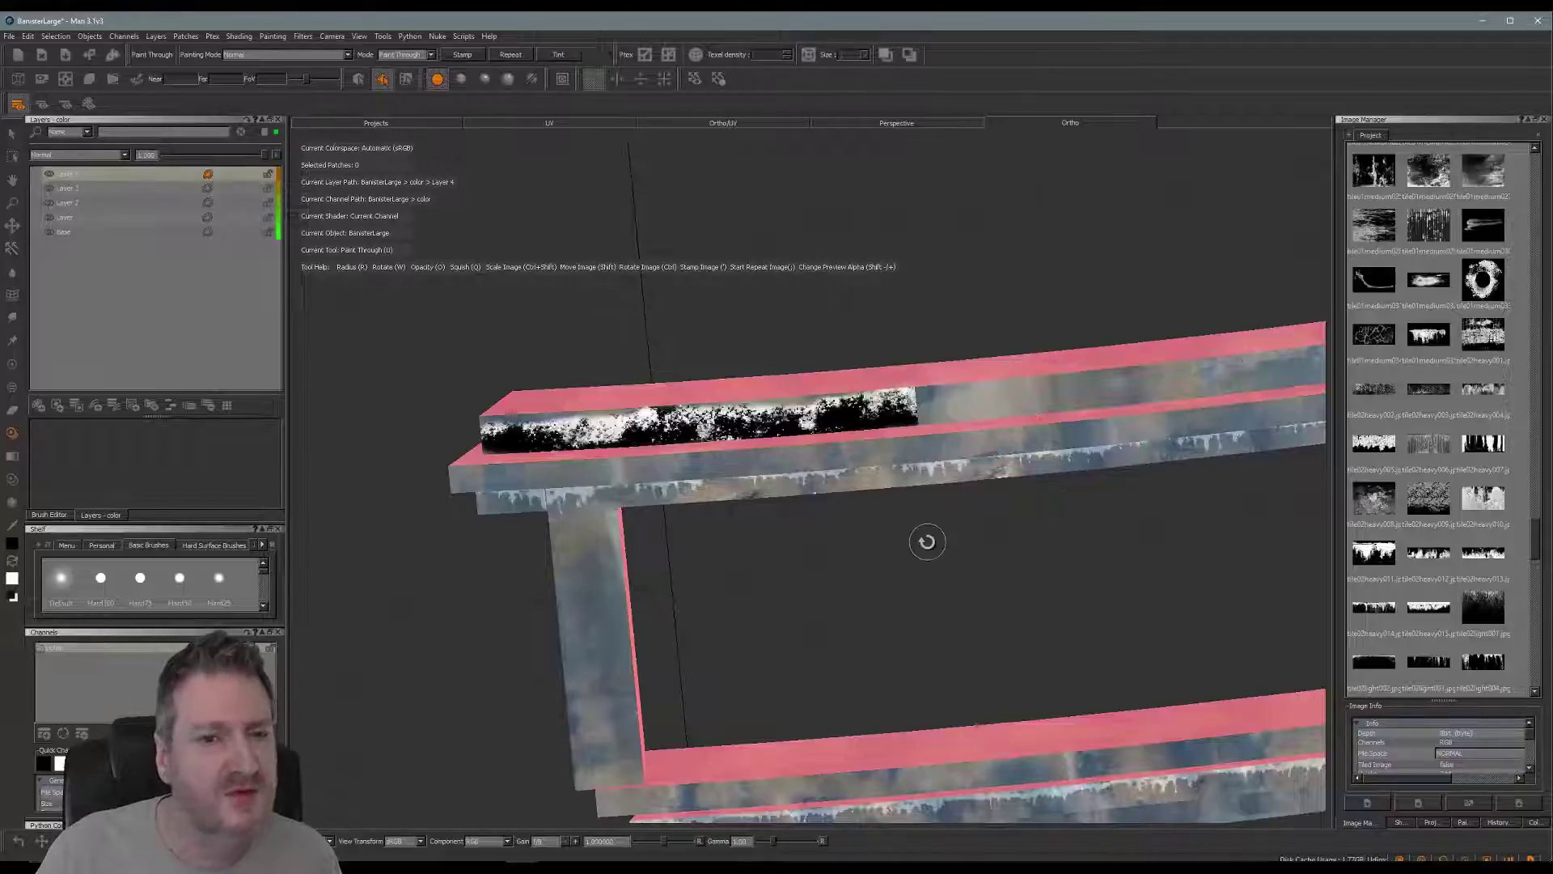
- Realign the grunge image beside the painted part, then paint and bake the second stretch of the upper rail's top front face
{"action": "middle_click_drag", "start_coordinate": [925, 541], "coordinate": [774, 557], "text": "alt"}
{"action": "left_click_drag", "start_coordinate": [774, 557], "coordinate": [839, 572], "text": "alt"}
{"action": "mouse_move", "coordinate": [827, 520]}
{"action": "middle_mouse_down", "text": "alt"}
{"action": "mouse_move", "coordinate": [704, 447]}
{"action": "mouse_move", "coordinate": [725, 500]}
{"action": "mouse_move", "coordinate": [780, 511]}
{"action": "mouse_move", "coordinate": [701, 461]}
{"action": "mouse_move", "coordinate": [739, 524]}
{"action": "mouse_move", "coordinate": [746, 503]}
{"action": "middle_mouse_up", "text": "alt"}
{"action": "key", "text": "u"}
{"action": "left_click_drag", "start_coordinate": [1081, 429], "coordinate": [925, 409], "text": "shift"}
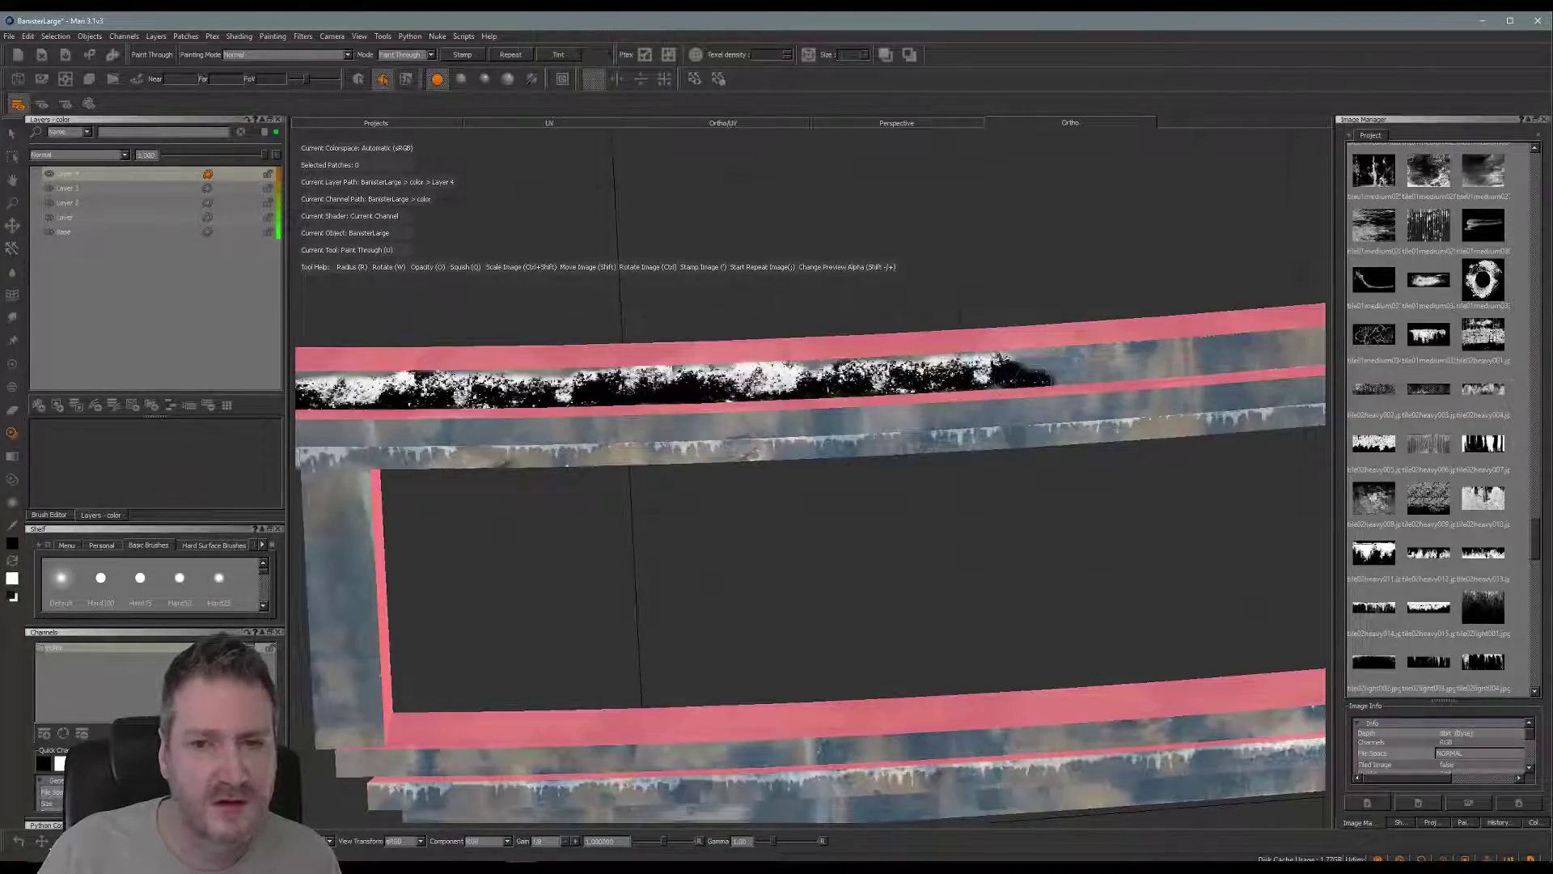
{"action": "left_click_drag", "start_coordinate": [1052, 376], "coordinate": [1092, 375]}
{"action": "key", "text": "b"}
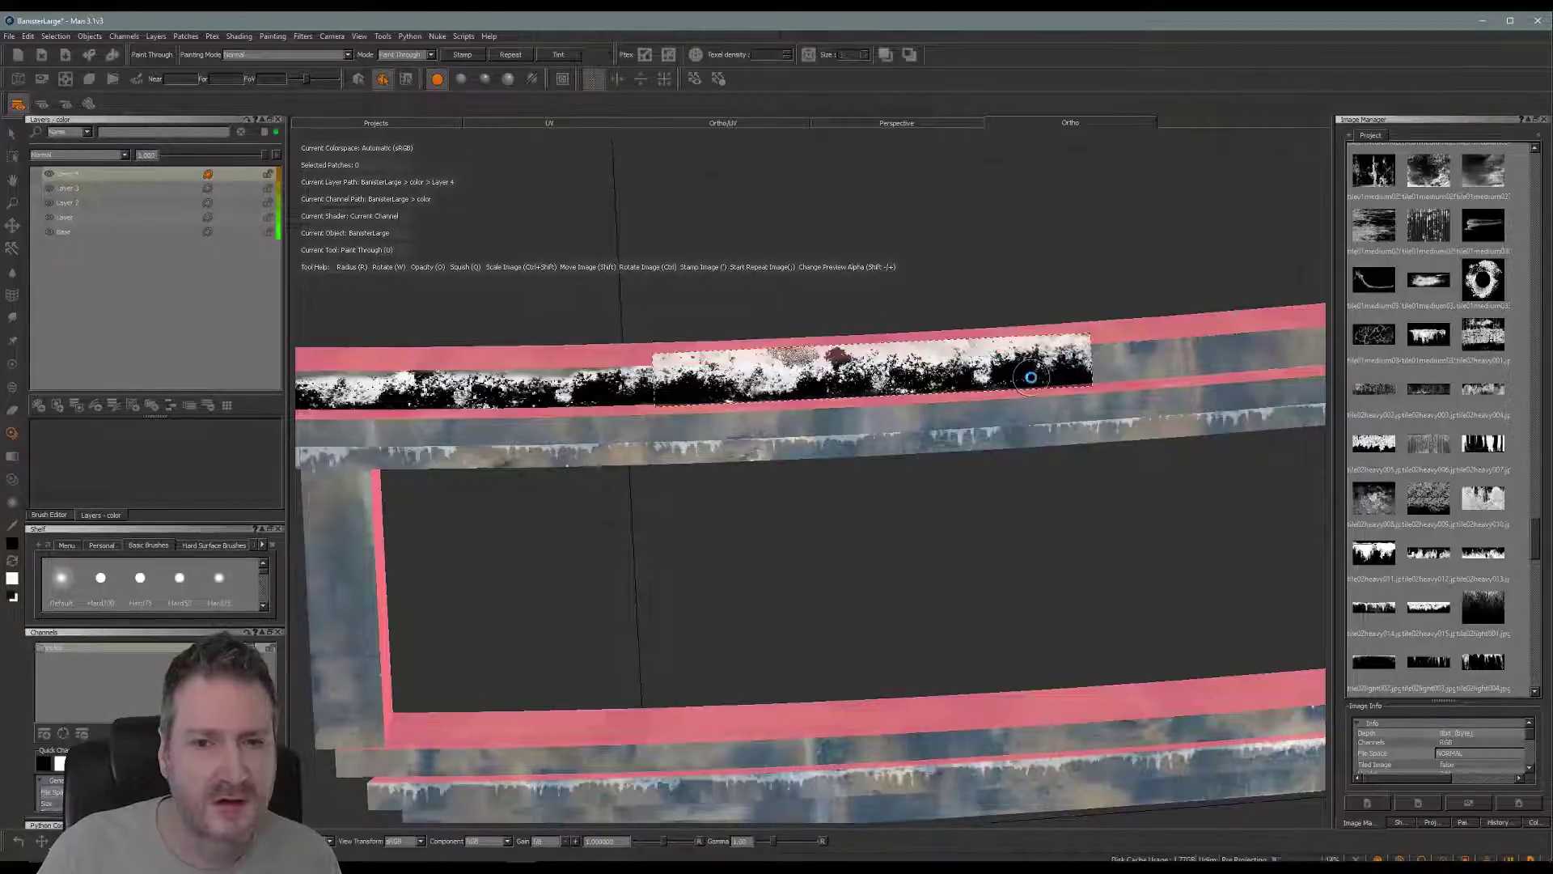
- Angle the grunge image to the upper rail's curve, then paint and bake the third stretch of its top front face
{"action": "mouse_move", "coordinate": [1016, 437]}
{"action": "left_mouse_down", "text": "alt"}
{"action": "mouse_move", "coordinate": [748, 475]}
{"action": "mouse_move", "coordinate": [697, 447]}
{"action": "mouse_move", "coordinate": [818, 489]}
{"action": "mouse_move", "coordinate": [797, 475]}
{"action": "mouse_move", "coordinate": [749, 531]}
{"action": "mouse_move", "coordinate": [687, 541]}
{"action": "mouse_move", "coordinate": [706, 539]}
{"action": "left_mouse_up", "text": "alt"}
{"action": "left_click_drag", "start_coordinate": [1060, 370], "coordinate": [1049, 386], "text": "ctrl"}
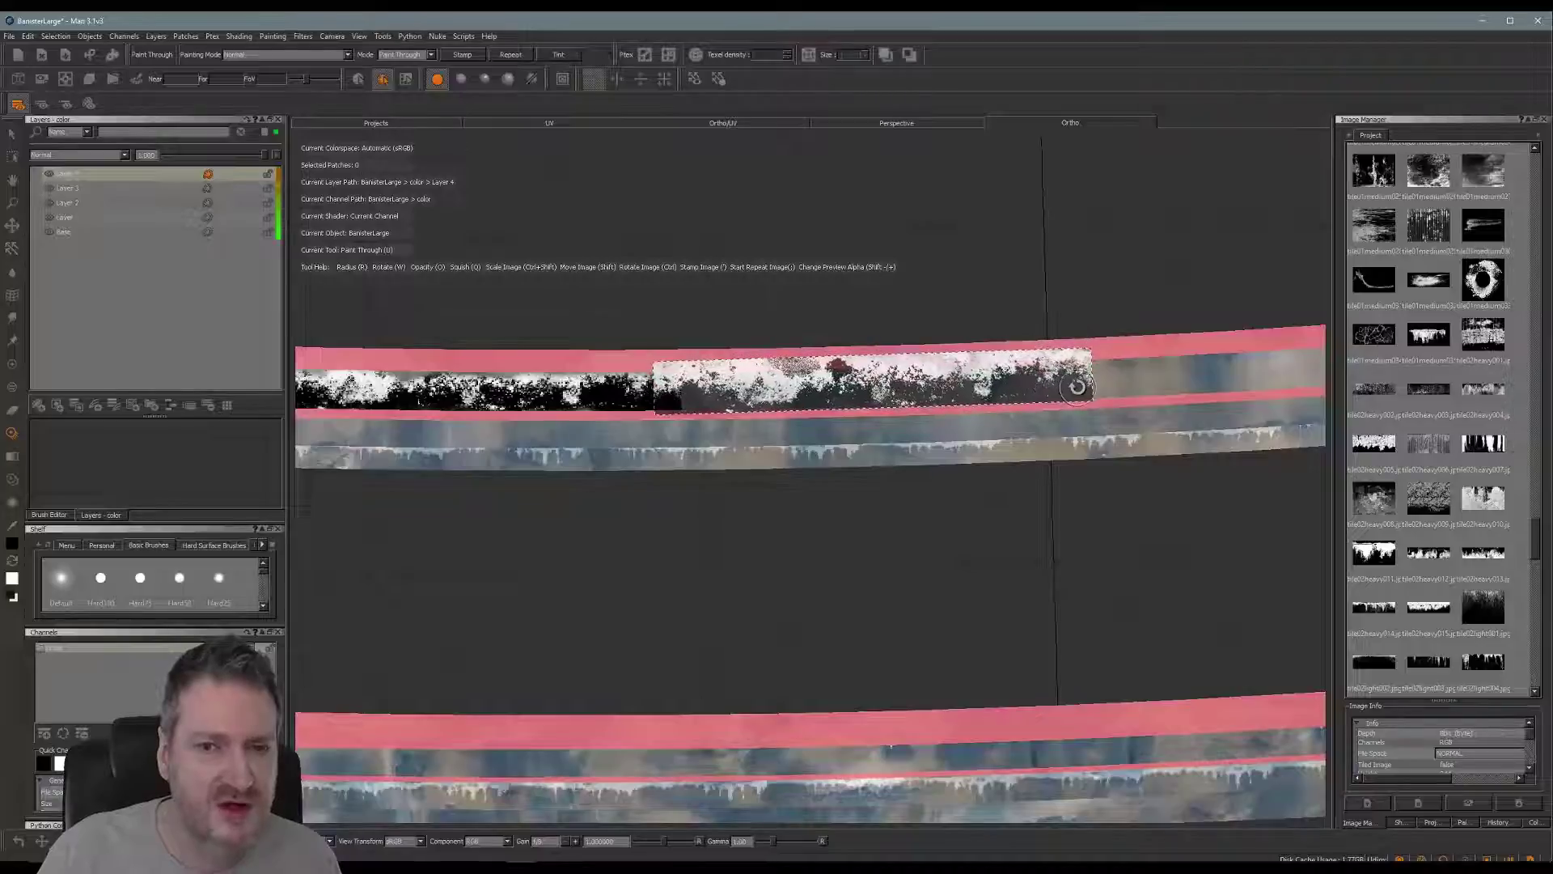
{"action": "left_click_drag", "start_coordinate": [712, 390], "coordinate": [970, 388]}
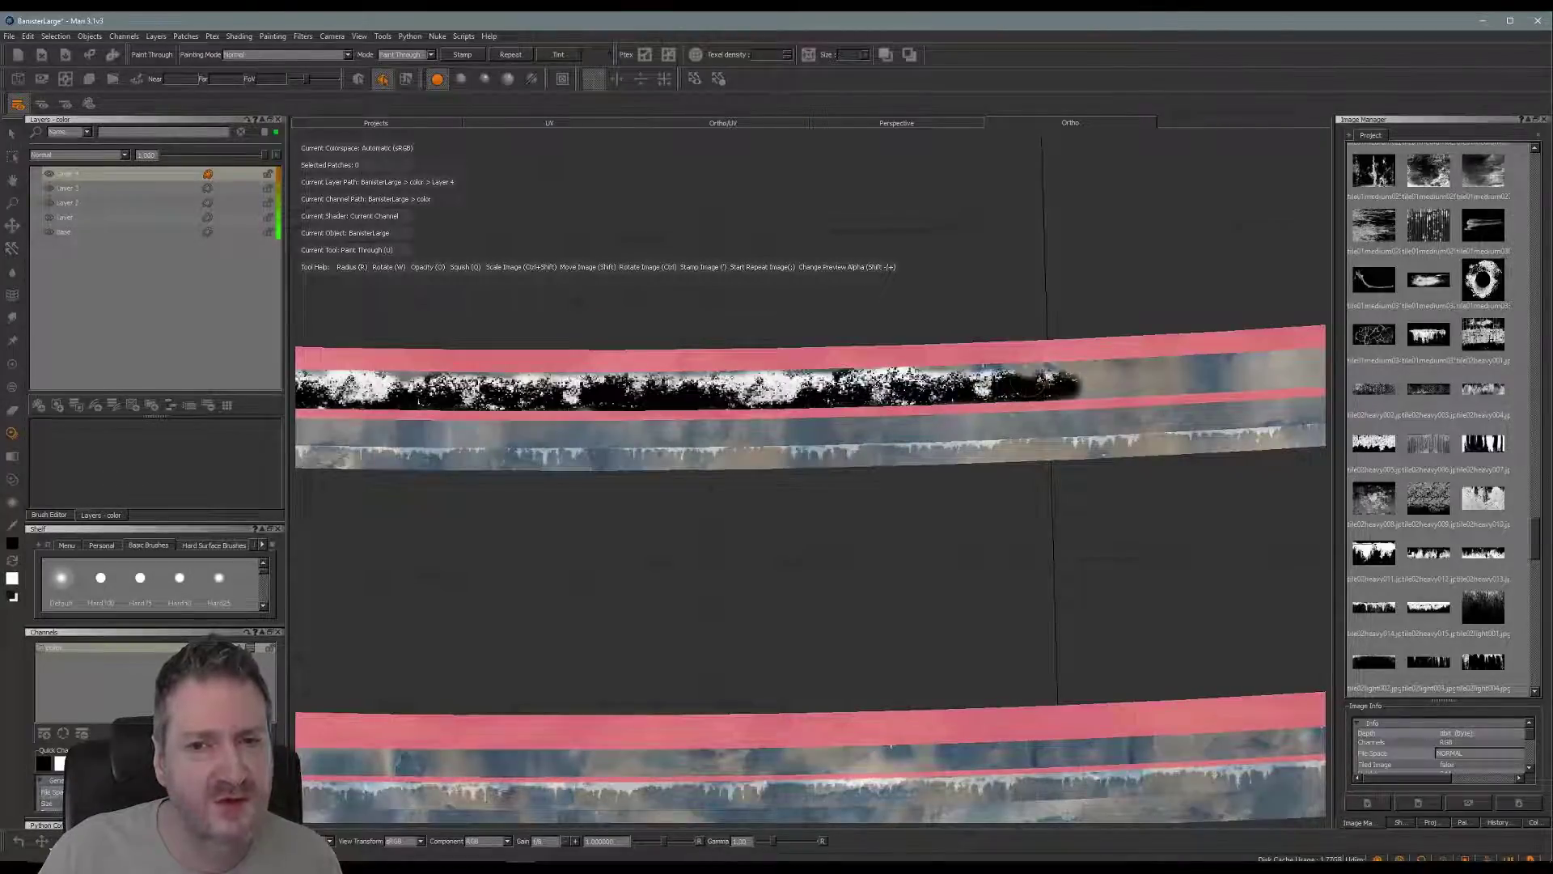
{"action": "key", "text": "b"}
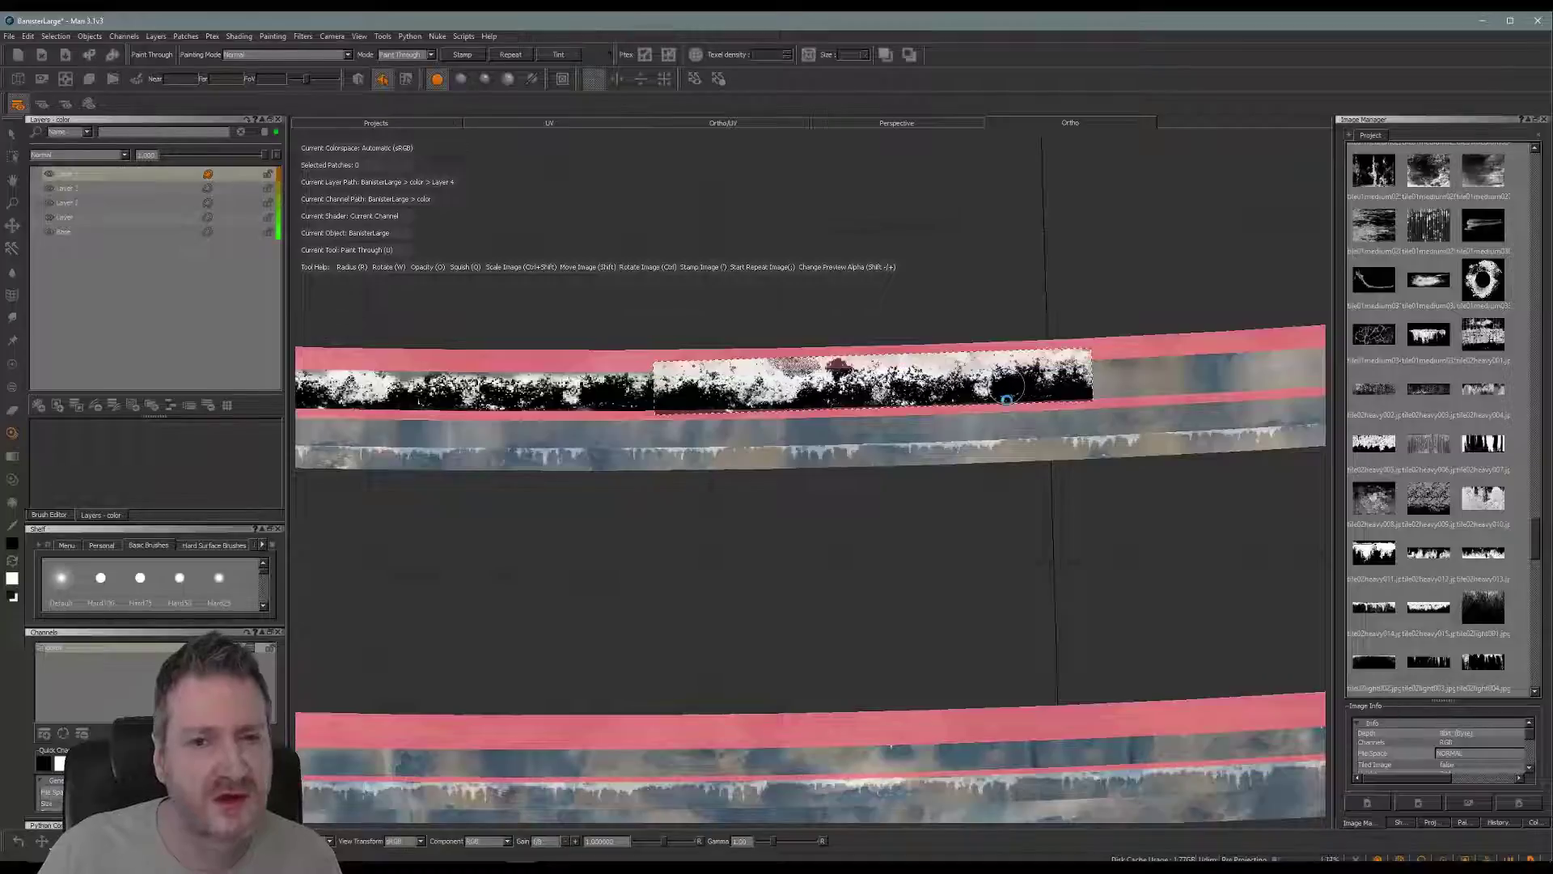
- Reposition the grunge image beside the painted part and paint the fourth stretch of the upper rail's top front face
{"action": "mouse_move", "coordinate": [1017, 509]}
{"action": "middle_mouse_down"}
{"action": "mouse_move", "coordinate": [669, 513]}
{"action": "mouse_move", "coordinate": [742, 561]}
{"action": "mouse_move", "coordinate": [706, 559]}
{"action": "middle_mouse_up"}
{"action": "left_click_drag", "start_coordinate": [775, 537], "coordinate": [782, 518], "text": "alt"}
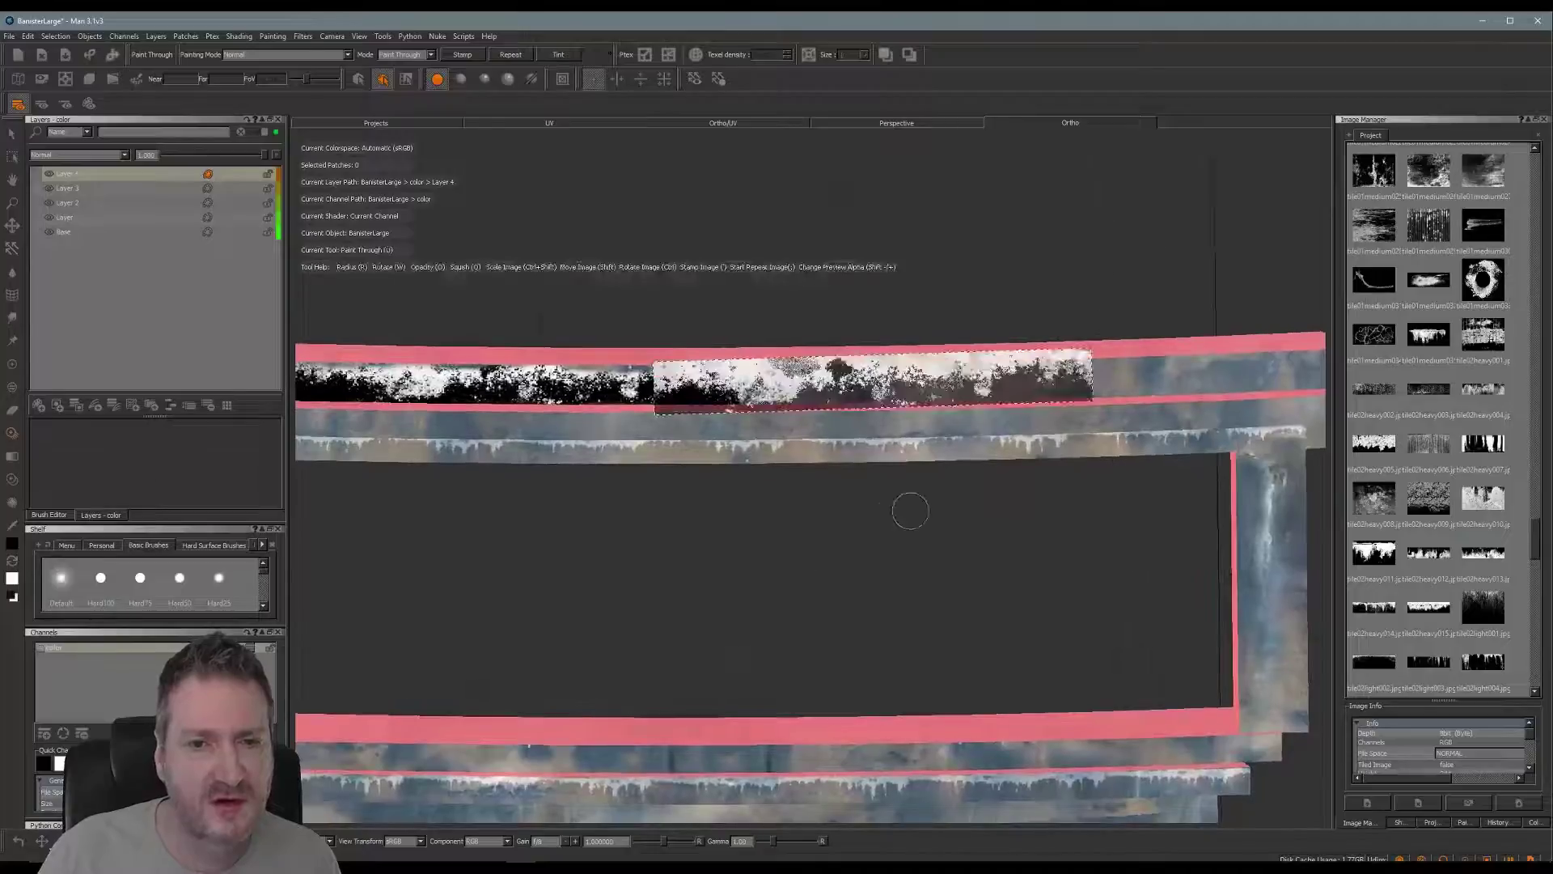
{"action": "mouse_move", "coordinate": [899, 389]}
{"action": "left_mouse_down", "text": "shift"}
{"action": "mouse_move", "coordinate": [979, 368]}
{"action": "mouse_move", "coordinate": [963, 386]}
{"action": "left_mouse_up", "text": "shift"}
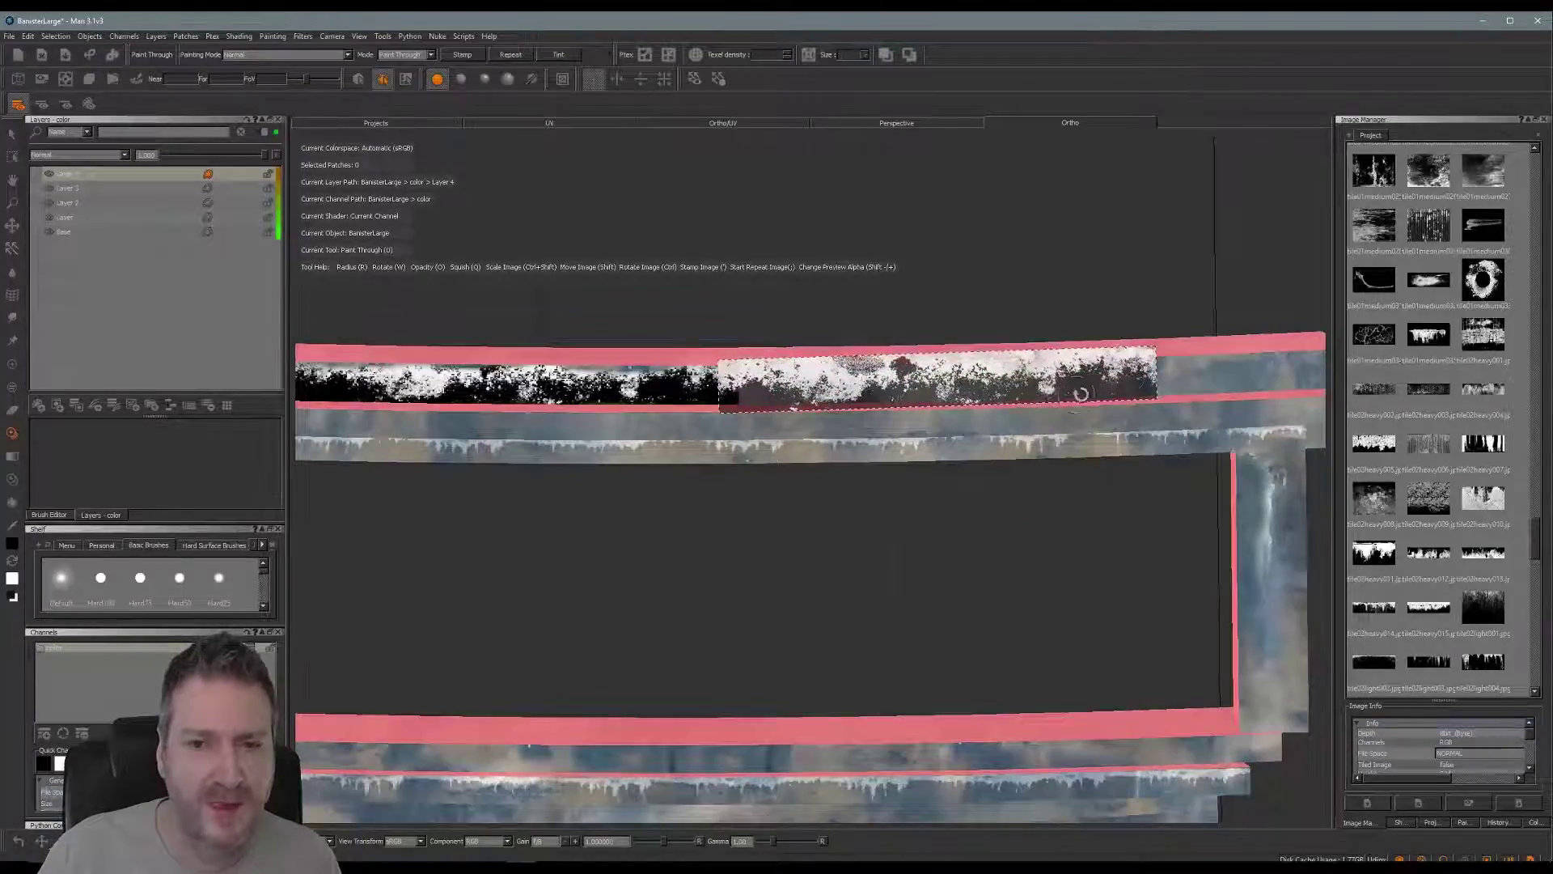
{"action": "left_click_drag", "start_coordinate": [1131, 375], "coordinate": [1131, 378], "text": "ctrl"}
{"action": "left_click_drag", "start_coordinate": [1010, 381], "coordinate": [1018, 379], "text": "shift"}
{"action": "mouse_move", "coordinate": [792, 387]}
{"action": "left_mouse_down"}
{"action": "mouse_move", "coordinate": [735, 382]}
{"action": "mouse_move", "coordinate": [1153, 382]}
{"action": "mouse_move", "coordinate": [1135, 377]}
{"action": "left_mouse_up"}
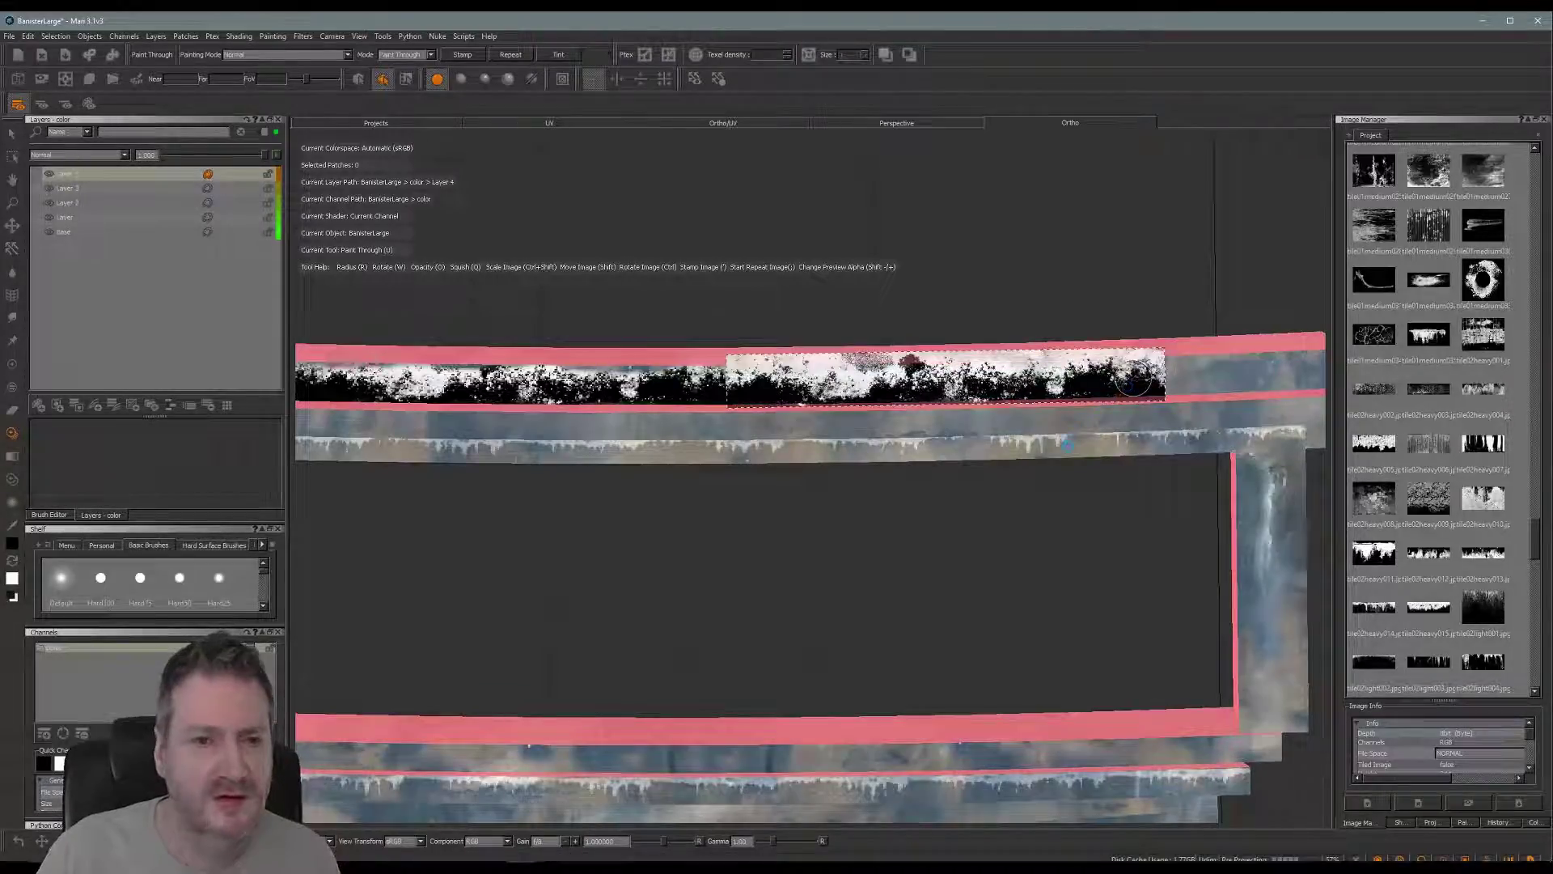
- Align the grunge image with the upper rail's right end and paint the last stretch of its top front face
{"action": "middle_click_drag", "start_coordinate": [1076, 517], "coordinate": [880, 527]}
{"action": "mouse_move", "coordinate": [1141, 389]}
{"action": "left_mouse_down", "text": "ctrl"}
{"action": "mouse_move", "coordinate": [1129, 368]}
{"action": "mouse_move", "coordinate": [960, 385]}
{"action": "left_mouse_up", "text": "ctrl"}
{"action": "key", "text": "ctrl+s"}
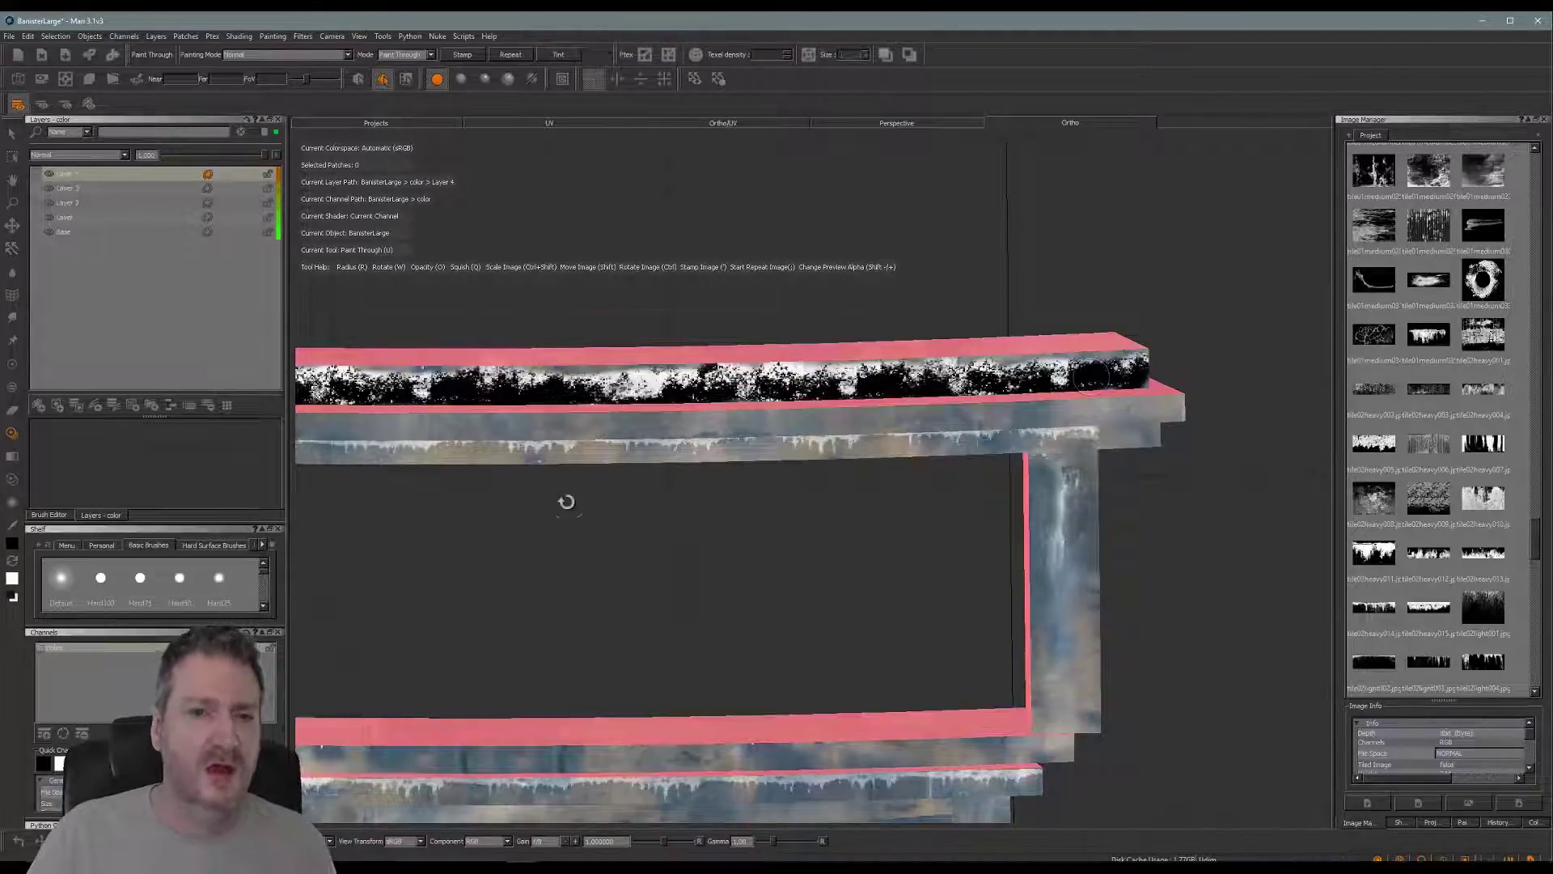
- Turn the grunge image white side down, fit it to the left end of the lower rail's bottom front face, then paint and bake it
{"action": "middle_click_drag", "start_coordinate": [576, 508], "coordinate": [884, 329], "text": "alt"}
{"action": "right_click_drag", "start_coordinate": [777, 425], "coordinate": [640, 456], "text": "alt"}
{"action": "mouse_move", "coordinate": [641, 456]}
{"action": "middle_mouse_down", "text": "alt"}
{"action": "mouse_move", "coordinate": [721, 435]}
{"action": "mouse_move", "coordinate": [833, 362]}
{"action": "mouse_move", "coordinate": [1036, 364]}
{"action": "middle_mouse_up", "text": "alt"}
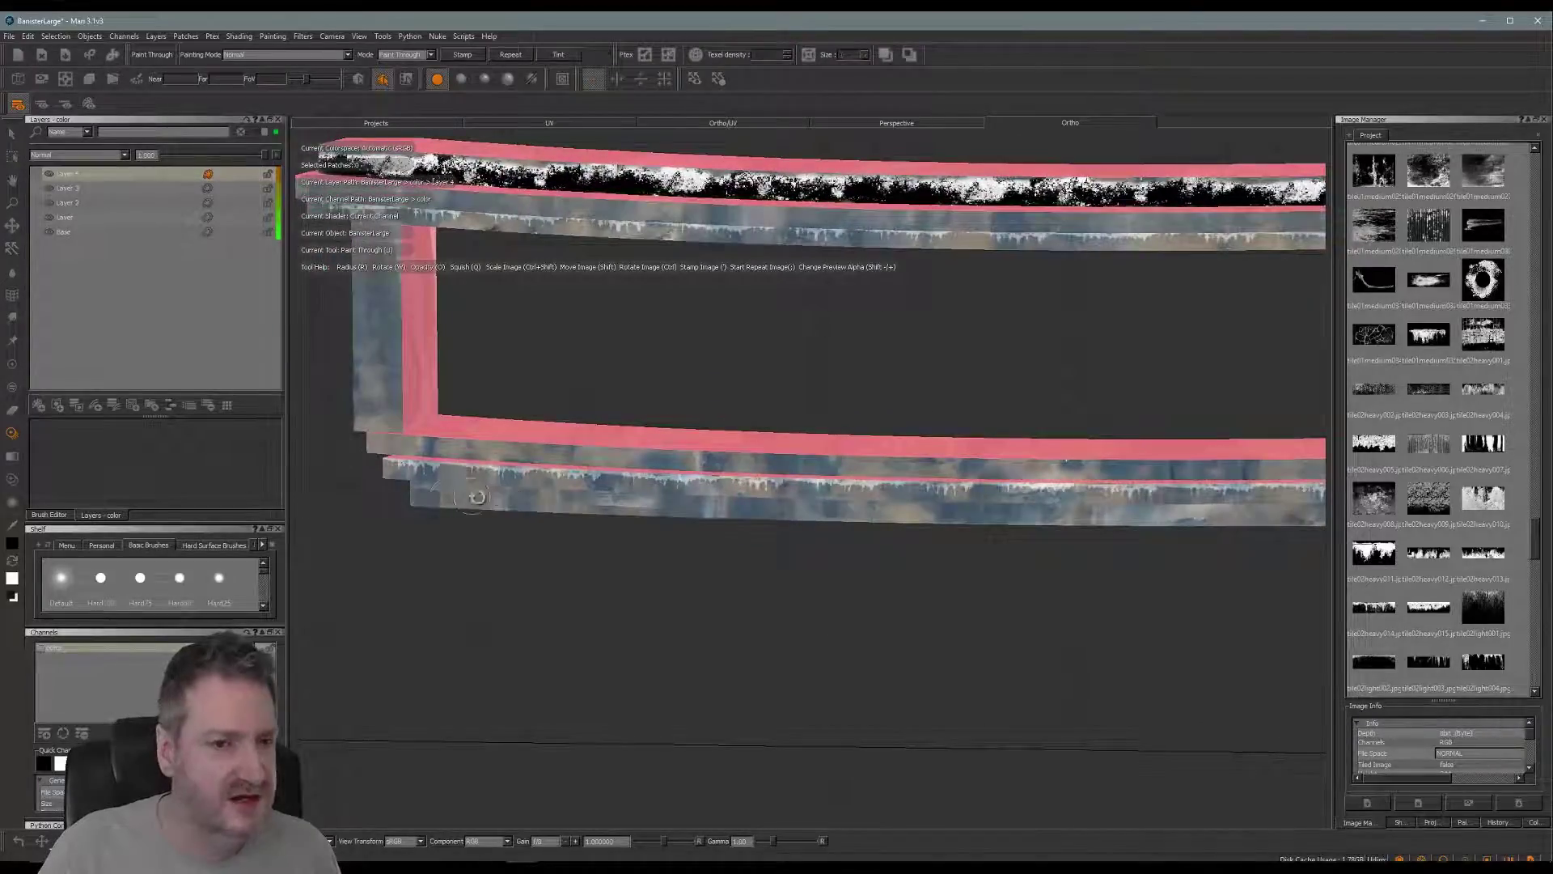
{"action": "mouse_move", "coordinate": [788, 377]}
{"action": "left_mouse_down", "text": "ctrl"}
{"action": "mouse_move", "coordinate": [1077, 399]}
{"action": "mouse_move", "coordinate": [1077, 380]}
{"action": "left_mouse_up", "text": "ctrl"}
{"action": "mouse_move", "coordinate": [478, 561]}
{"action": "left_mouse_down", "text": "alt"}
{"action": "mouse_move", "coordinate": [894, 542]}
{"action": "mouse_move", "coordinate": [881, 552]}
{"action": "mouse_move", "coordinate": [915, 512]}
{"action": "mouse_move", "coordinate": [866, 530]}
{"action": "left_mouse_up", "text": "alt"}
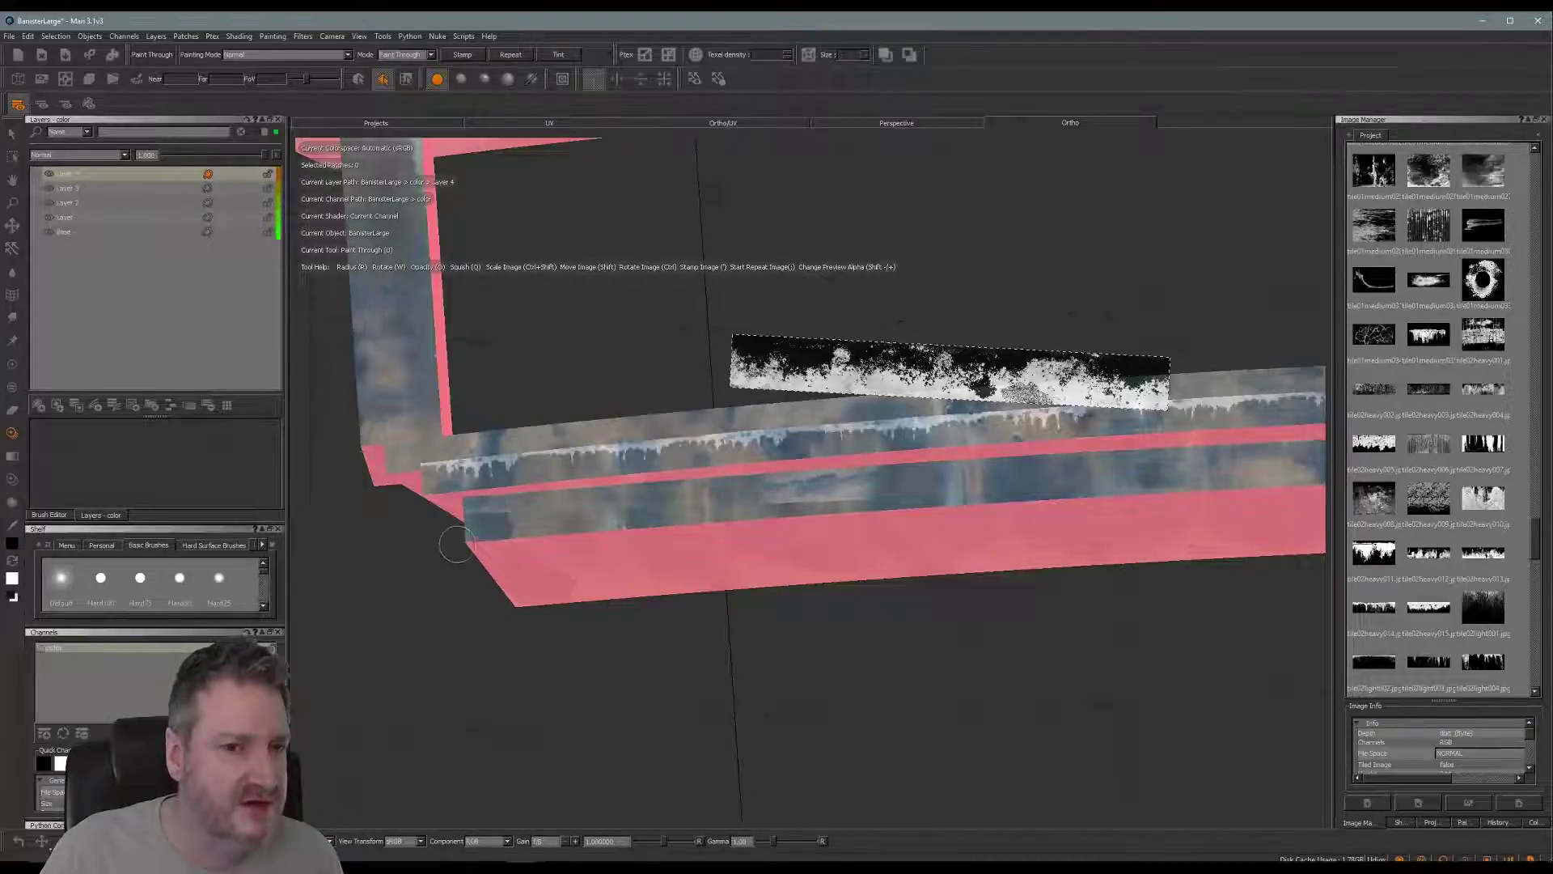
{"action": "left_click_drag", "start_coordinate": [926, 361], "coordinate": [657, 518], "text": "shift"}
{"action": "mouse_move", "coordinate": [858, 544]}
{"action": "left_mouse_down", "text": "ctrl"}
{"action": "mouse_move", "coordinate": [880, 518]}
{"action": "mouse_move", "coordinate": [850, 535]}
{"action": "mouse_move", "coordinate": [850, 584]}
{"action": "mouse_move", "coordinate": [814, 508]}
{"action": "left_mouse_up", "text": "ctrl"}
{"action": "mouse_move", "coordinate": [560, 506]}
{"action": "left_mouse_down"}
{"action": "mouse_move", "coordinate": [479, 510]}
{"action": "mouse_move", "coordinate": [700, 504]}
{"action": "mouse_move", "coordinate": [648, 518]}
{"action": "mouse_move", "coordinate": [700, 490]}
{"action": "mouse_move", "coordinate": [717, 510]}
{"action": "mouse_move", "coordinate": [890, 473]}
{"action": "left_mouse_up"}
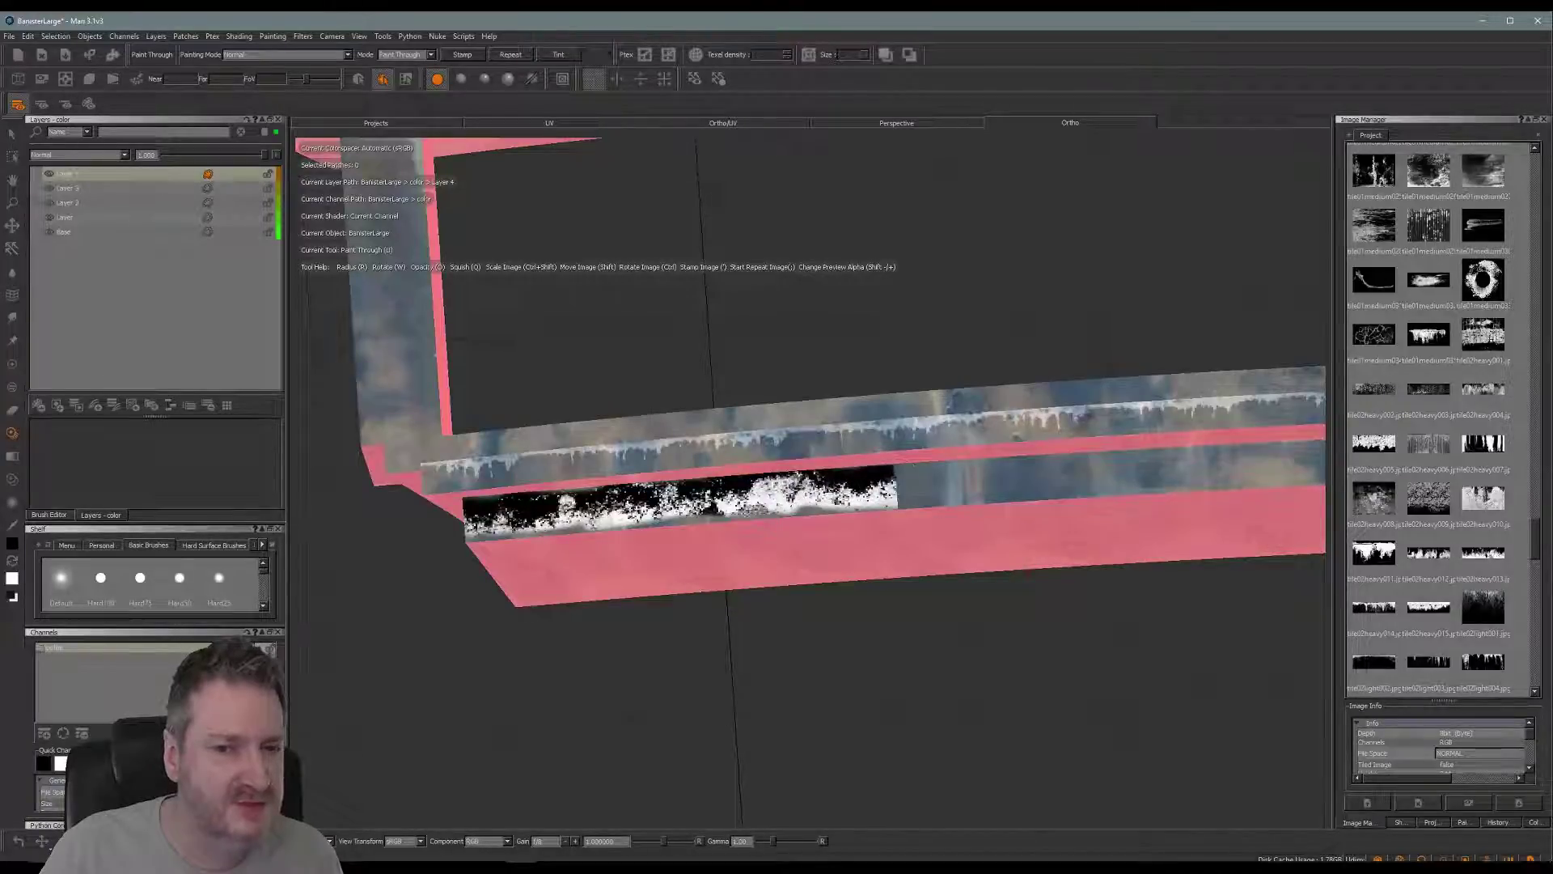
{"action": "key", "text": "b"}
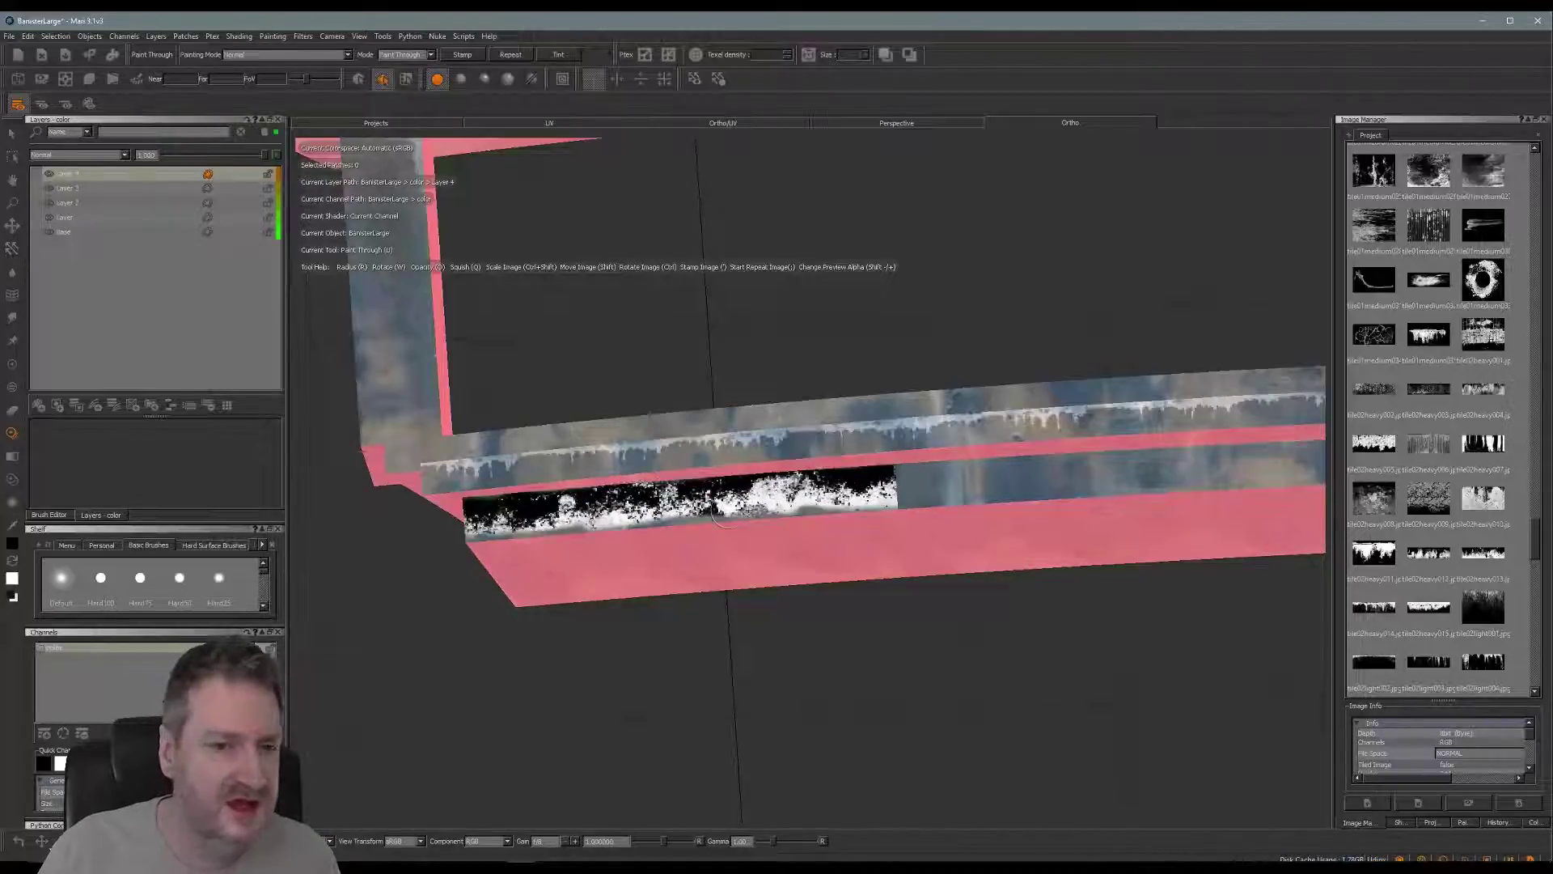
- Realign the grunge image beside the painted part and paint the second stretch of the lower rail's bottom front face
{"action": "middle_click_drag", "start_coordinate": [938, 555], "coordinate": [671, 561], "text": "alt"}
{"action": "left_click_drag", "start_coordinate": [547, 543], "coordinate": [698, 517], "text": "shift"}
{"action": "left_click_drag", "start_coordinate": [1025, 474], "coordinate": [994, 478], "text": "ctrl"}
{"action": "mouse_move", "coordinate": [702, 486]}
{"action": "left_mouse_down"}
{"action": "mouse_move", "coordinate": [628, 479]}
{"action": "mouse_move", "coordinate": [1056, 460]}
{"action": "left_mouse_up"}
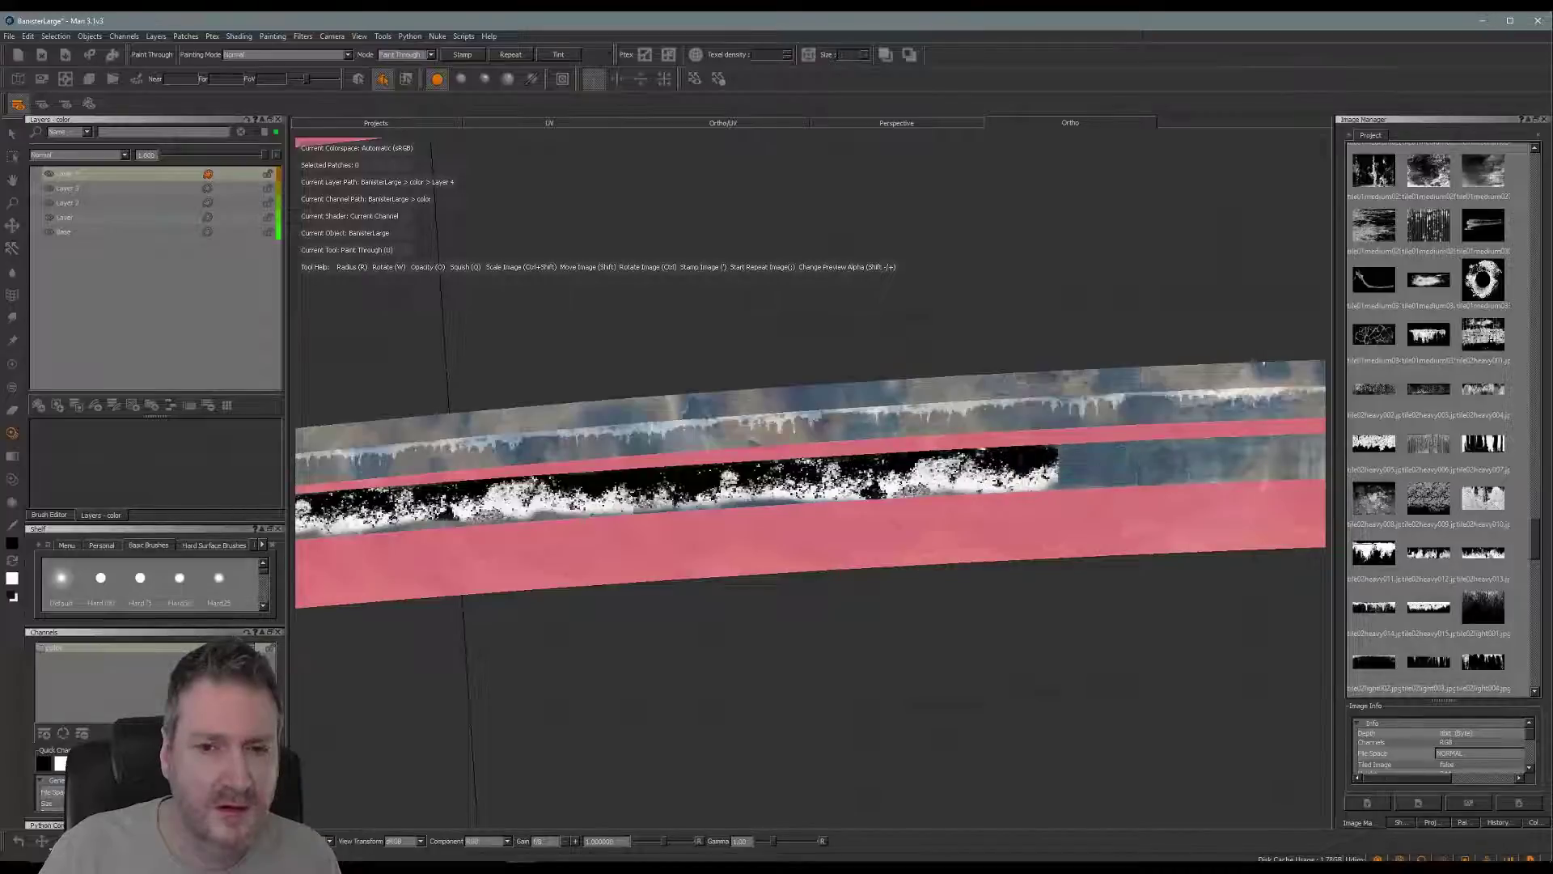
- Angle the grunge image to the lower rail's curve, then paint and bake the third stretch of its bottom front face
{"action": "middle_click_drag", "start_coordinate": [1052, 461], "coordinate": [624, 488], "text": "alt"}
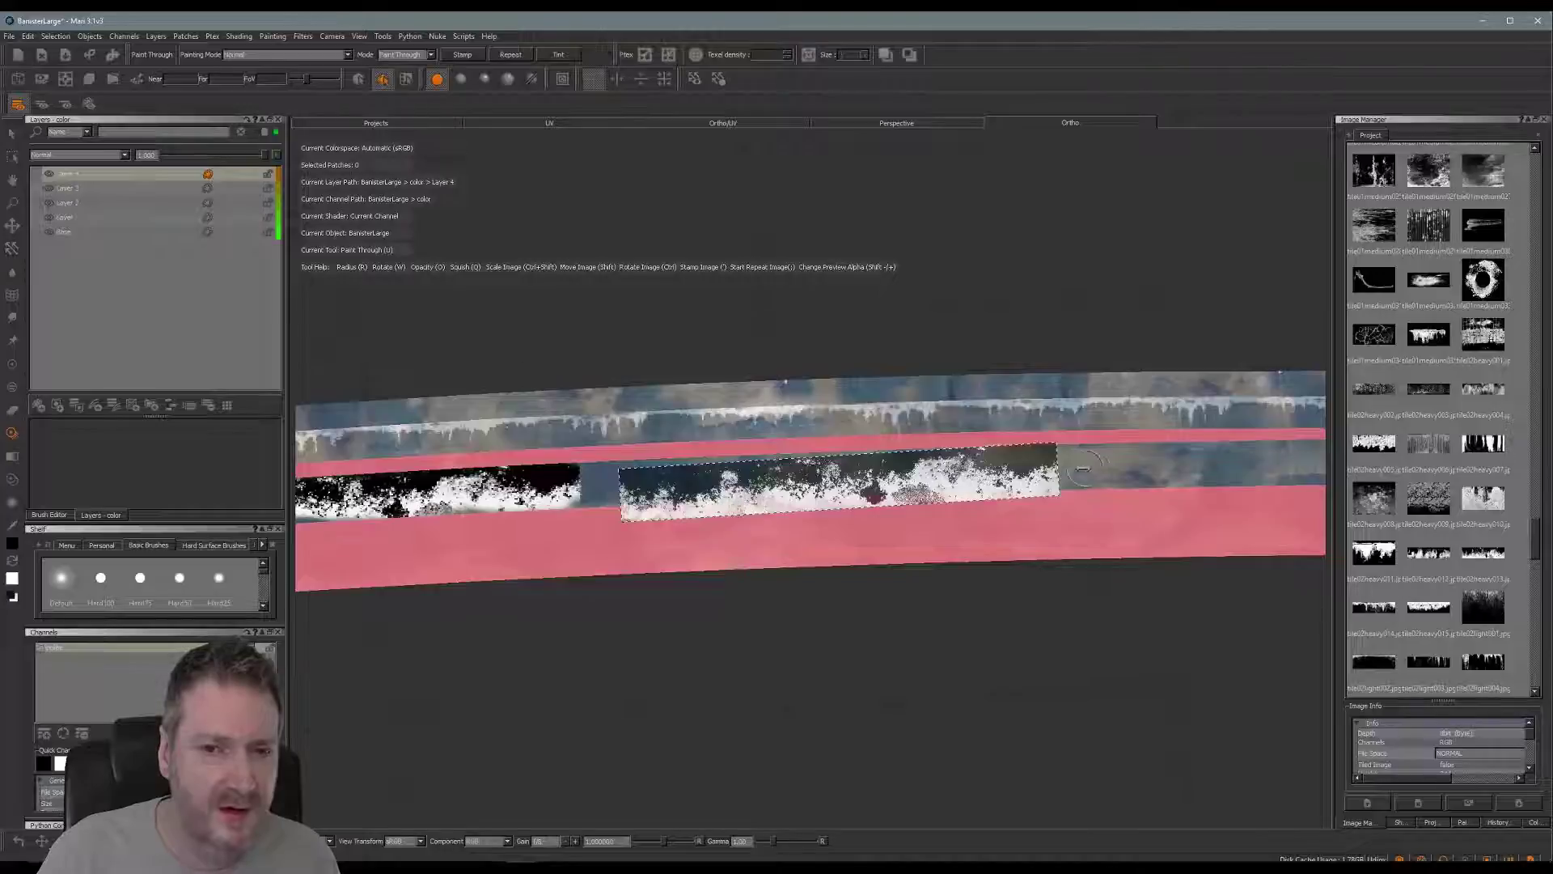
{"action": "mouse_move", "coordinate": [1039, 466]}
{"action": "left_mouse_down", "text": "ctrl"}
{"action": "mouse_move", "coordinate": [996, 488]}
{"action": "mouse_move", "coordinate": [939, 483]}
{"action": "mouse_move", "coordinate": [982, 484]}
{"action": "left_mouse_up", "text": "ctrl"}
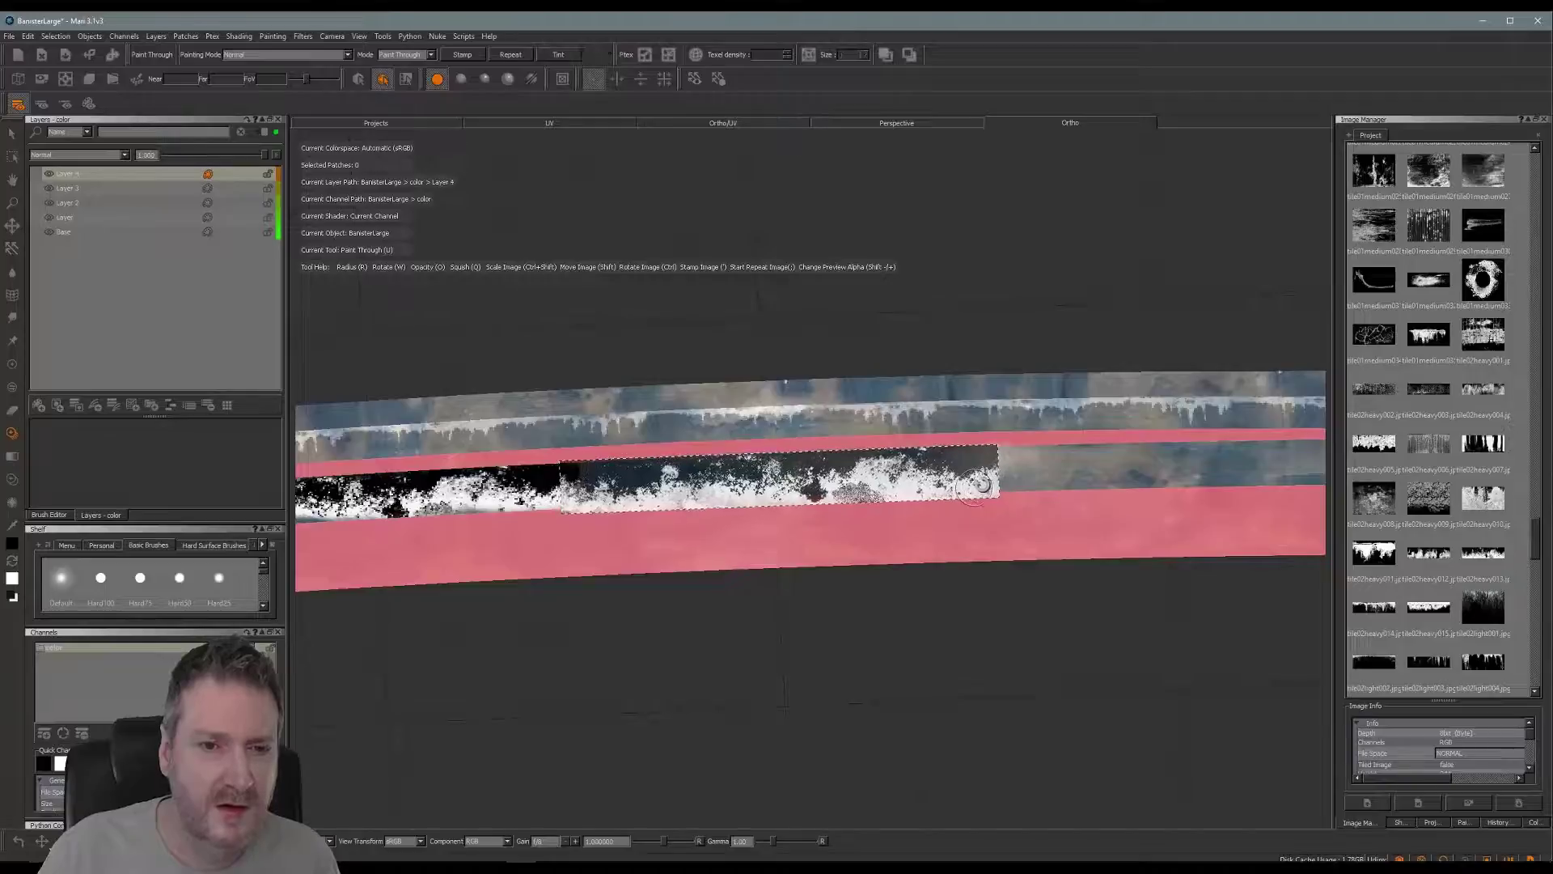
{"action": "mouse_move", "coordinate": [633, 481]}
{"action": "left_mouse_down"}
{"action": "mouse_move", "coordinate": [582, 472]}
{"action": "mouse_move", "coordinate": [842, 477]}
{"action": "mouse_move", "coordinate": [833, 468]}
{"action": "mouse_move", "coordinate": [995, 459]}
{"action": "left_mouse_up"}
{"action": "key", "text": "b"}
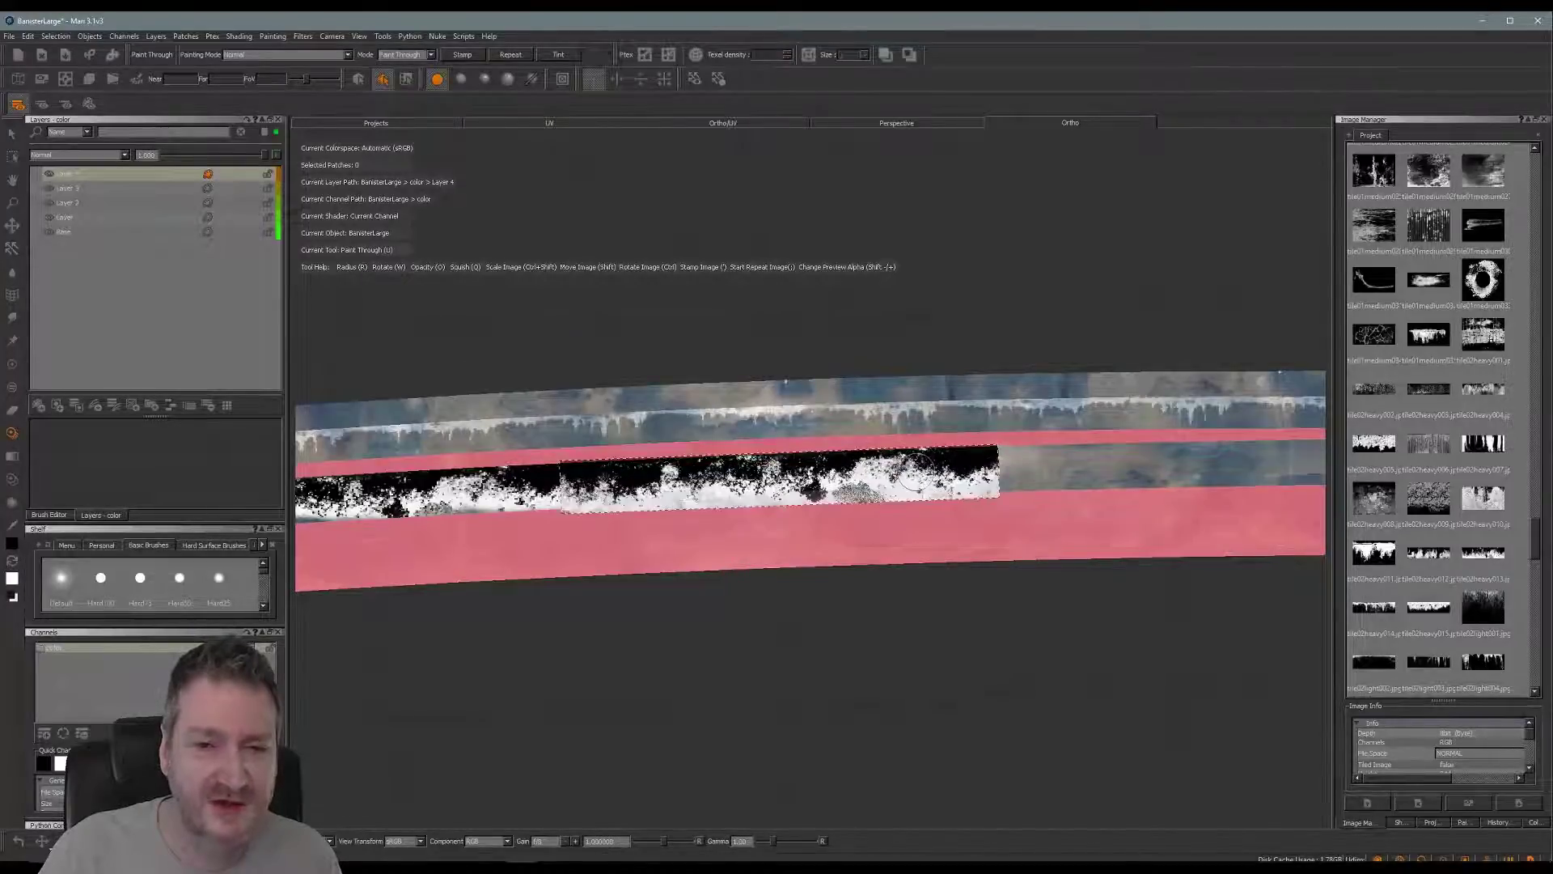
- Level the grunge image against the painted part and paint the fourth stretch of the lower rail's bottom front face
{"action": "middle_click_drag", "start_coordinate": [969, 361], "coordinate": [701, 366], "text": "alt"}
{"action": "left_click_drag", "start_coordinate": [979, 474], "coordinate": [979, 478], "text": "ctrl"}
{"action": "mouse_move", "coordinate": [839, 502]}
{"action": "left_mouse_down", "text": "shift"}
{"action": "mouse_move", "coordinate": [918, 546]}
{"action": "mouse_move", "coordinate": [939, 503]}
{"action": "left_mouse_up", "text": "shift"}
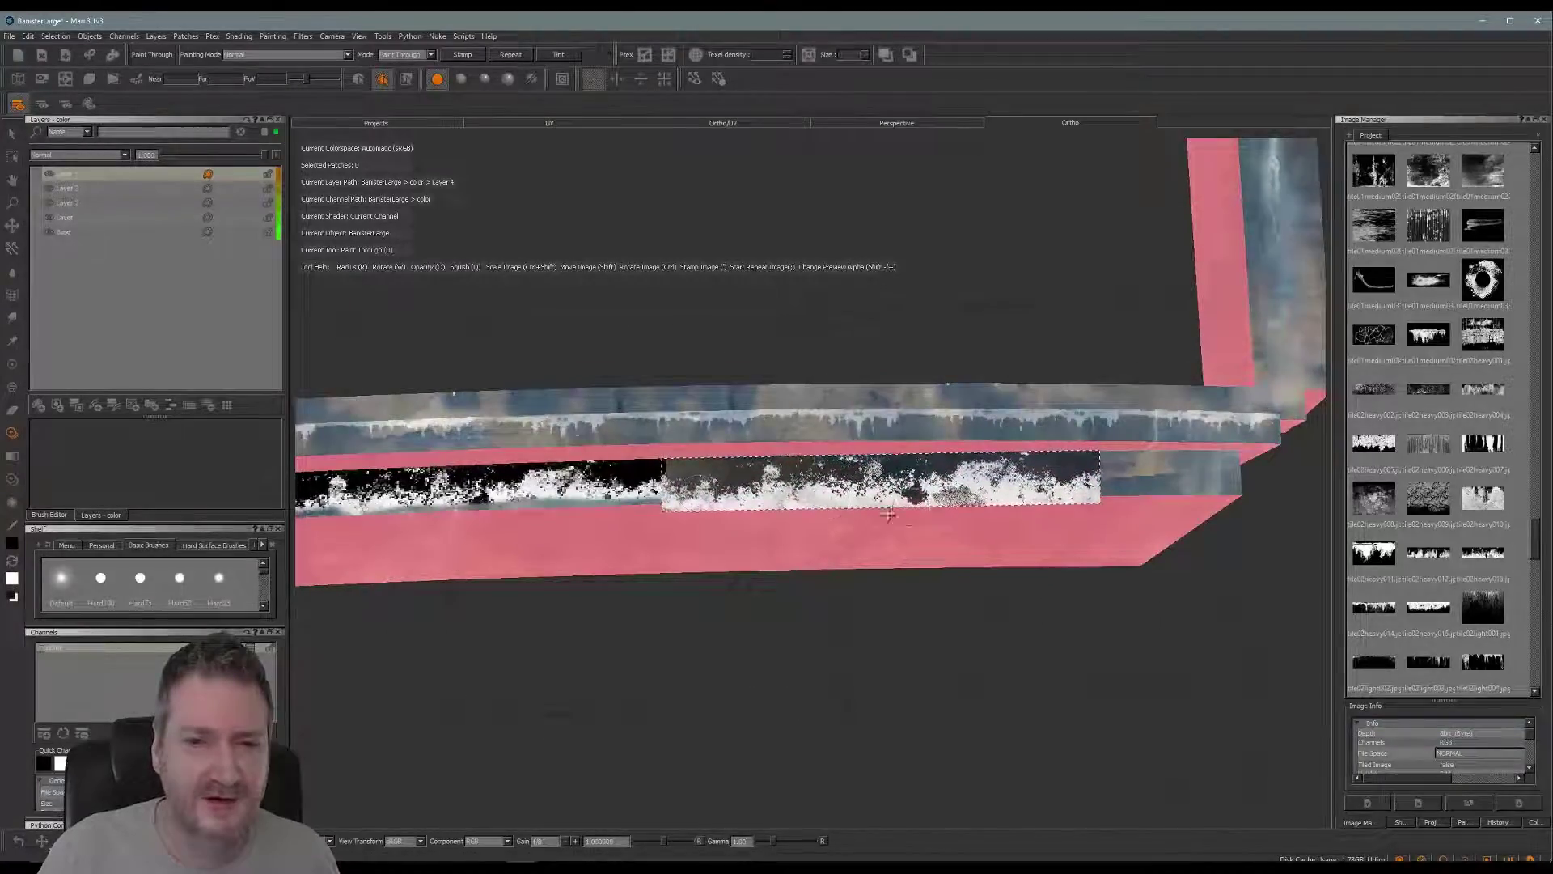
{"action": "mouse_move", "coordinate": [747, 482]}
{"action": "left_mouse_down"}
{"action": "mouse_move", "coordinate": [691, 473]}
{"action": "mouse_move", "coordinate": [1100, 473]}
{"action": "mouse_move", "coordinate": [1040, 470]}
{"action": "left_mouse_up"}
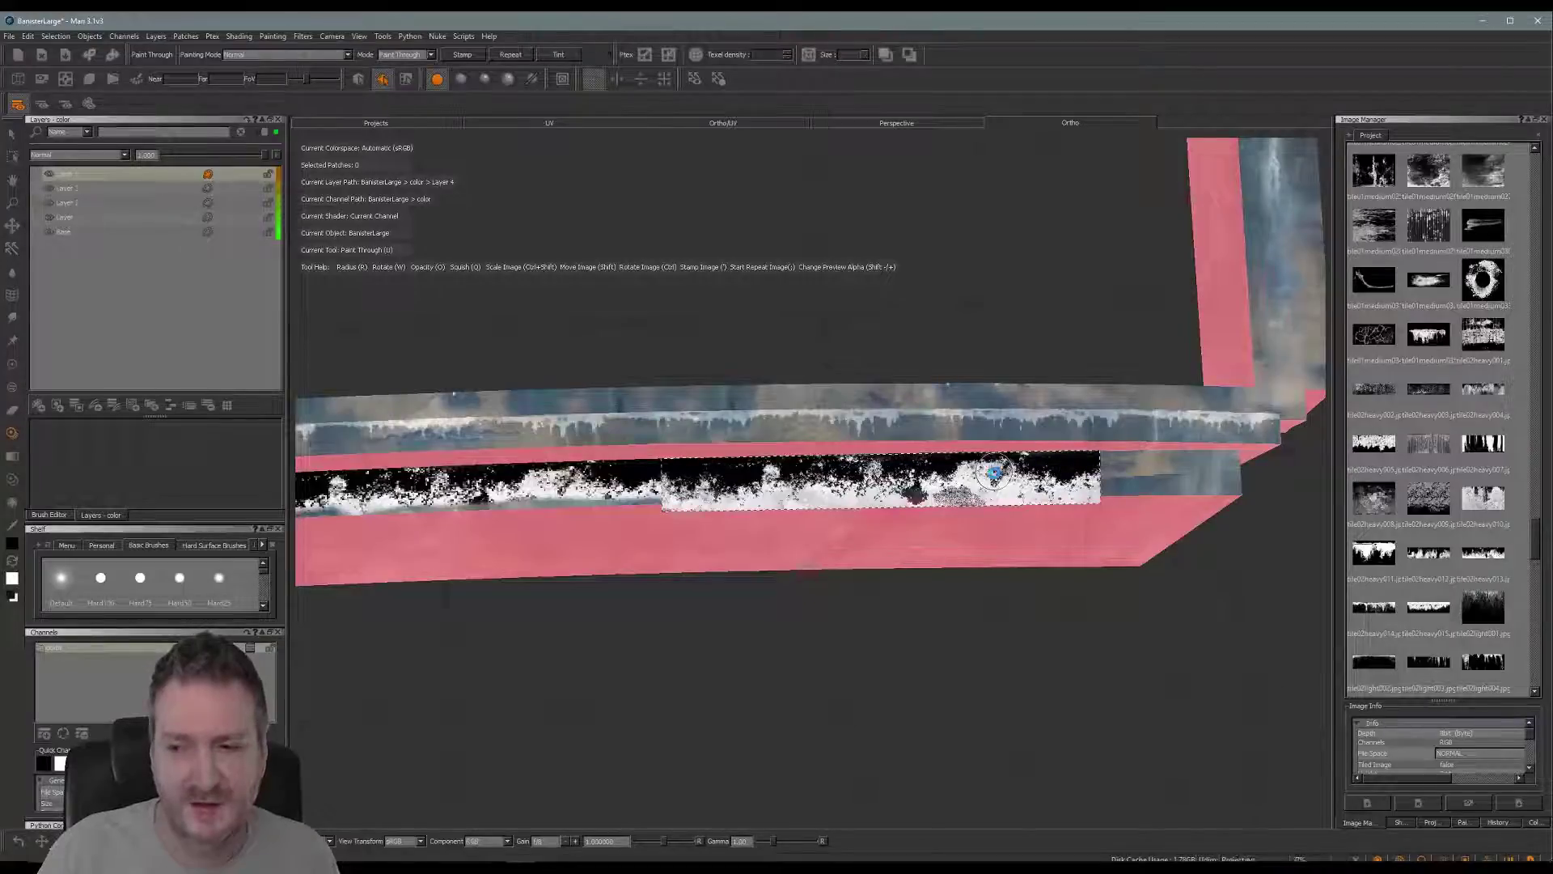
- Paint the grunge texture over the remaining right end of the lower rail's bottom front face
{"action": "middle_click_drag", "start_coordinate": [1030, 413], "coordinate": [1031, 413], "text": "alt"}
{"action": "left_click_drag", "start_coordinate": [1030, 414], "coordinate": [790, 435], "text": "alt+shift"}
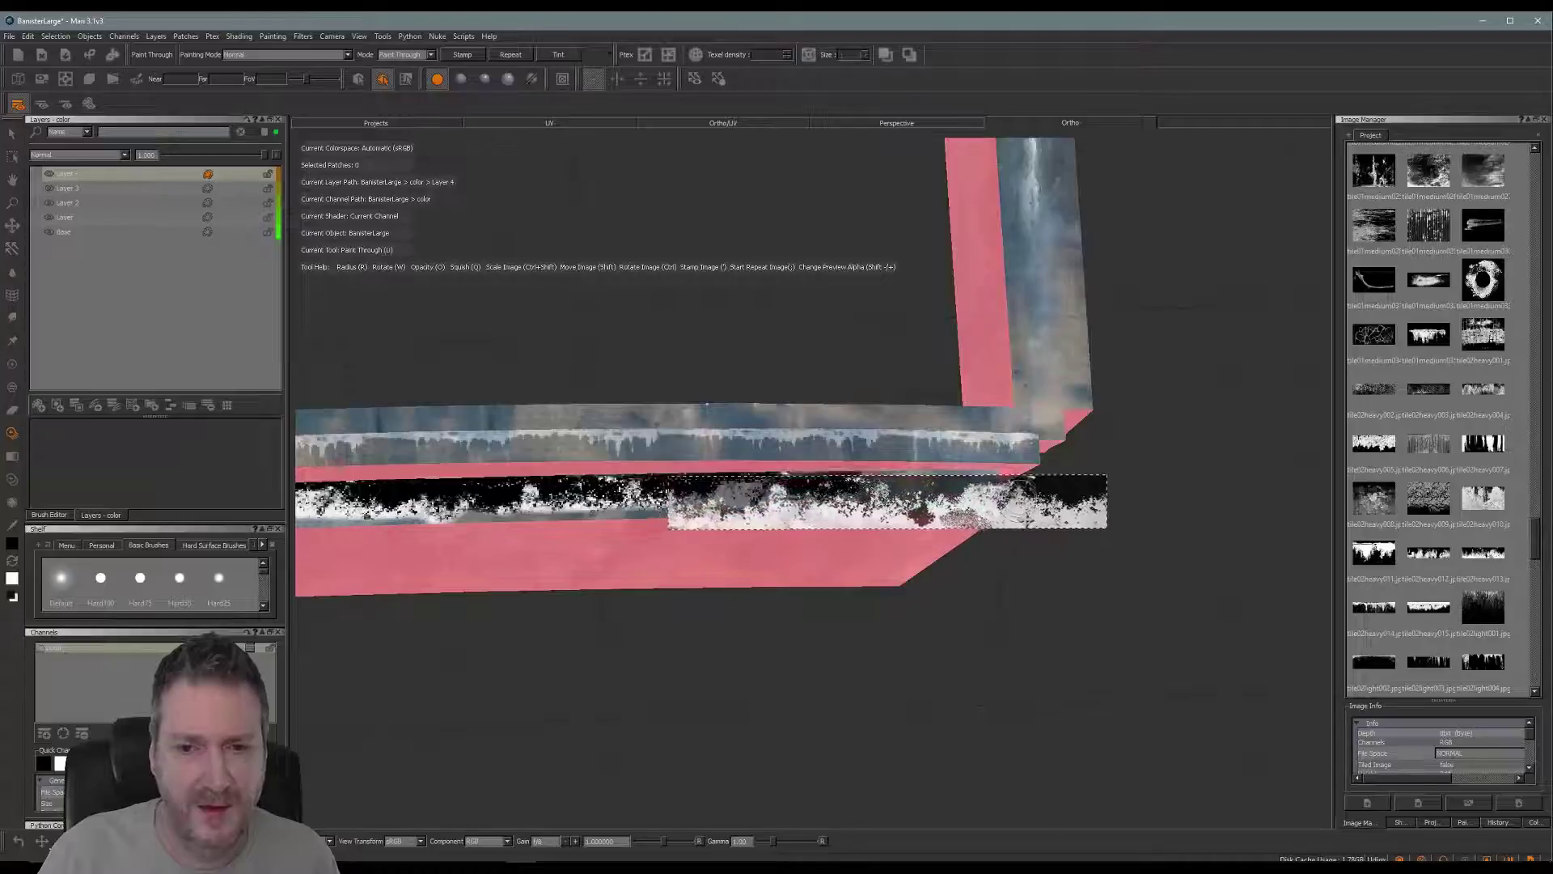
{"action": "left_click_drag", "start_coordinate": [991, 515], "coordinate": [987, 510]}
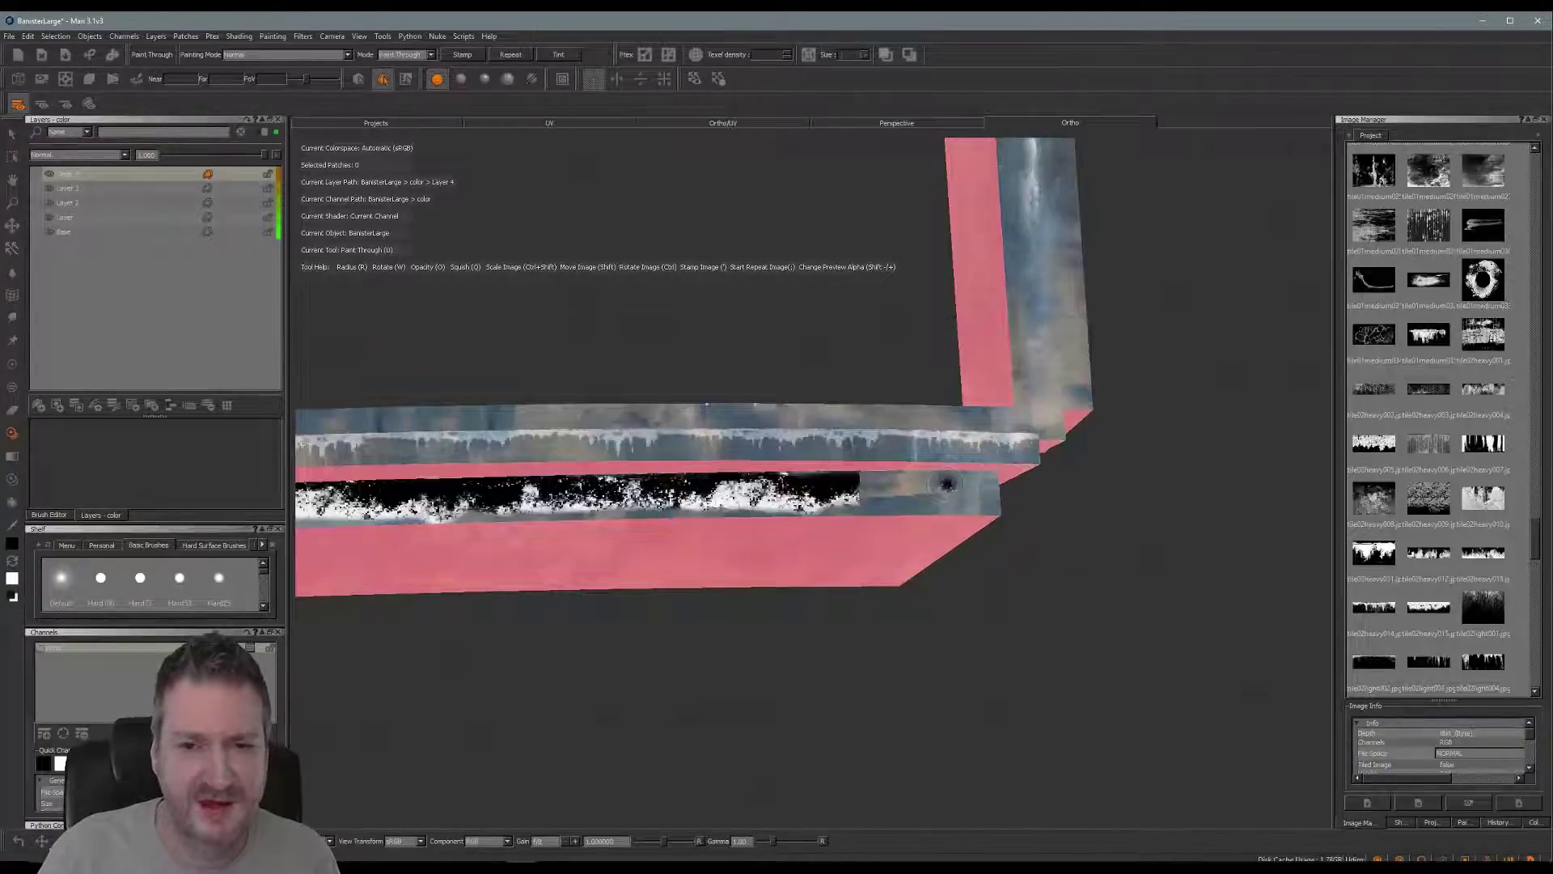
{"action": "left_click_drag", "start_coordinate": [918, 429], "coordinate": [948, 416]}
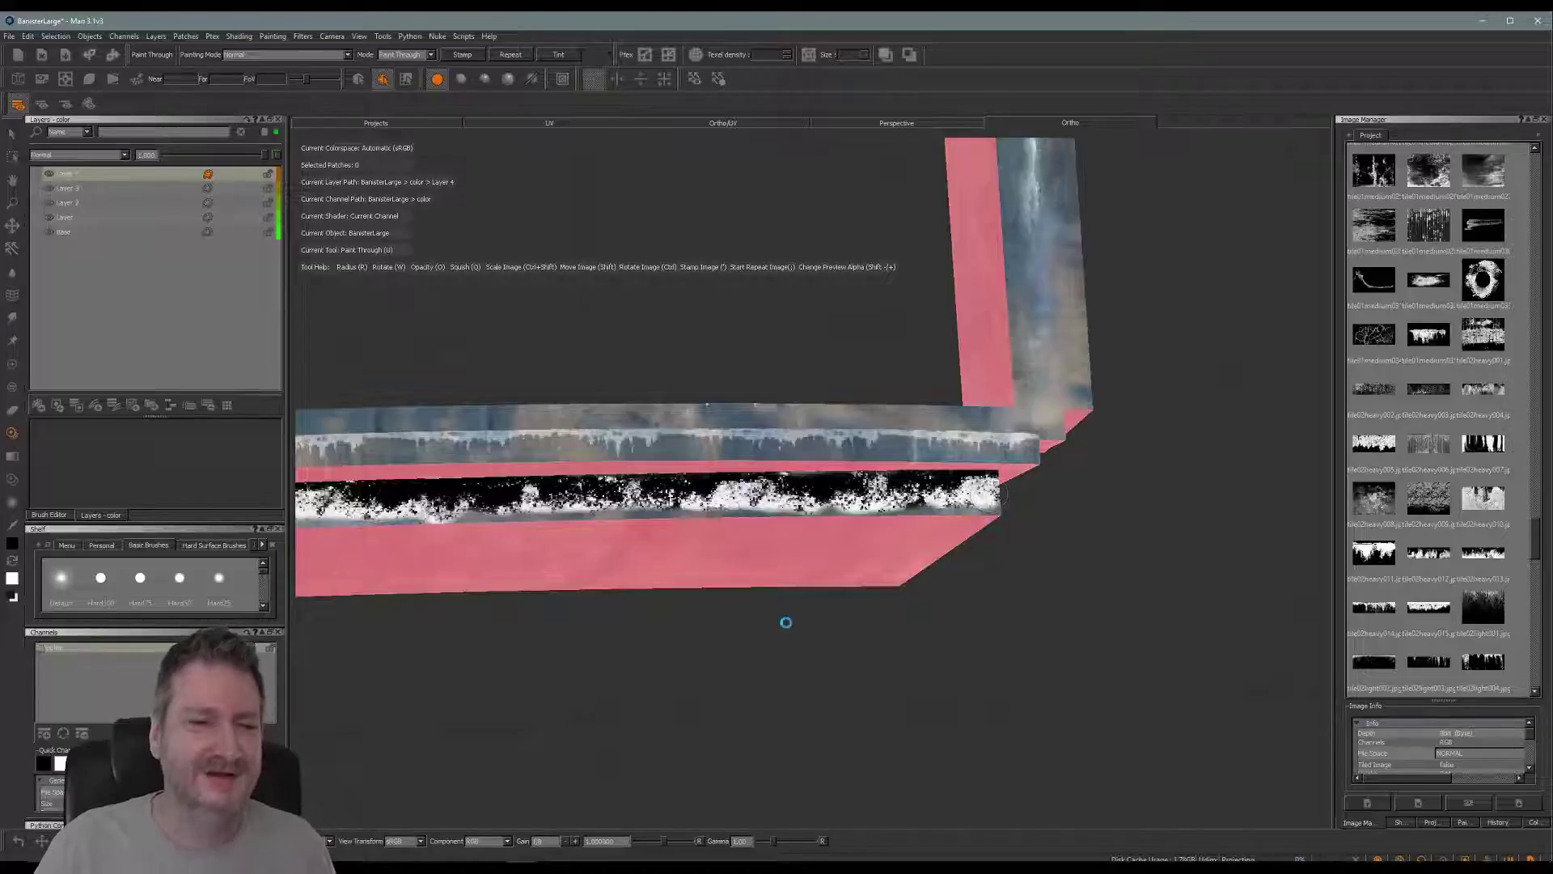
- On the banister's other side, fit the grunge image over the left end of the upper rail's lowest strip, white side down
{"action": "middle_click_drag", "start_coordinate": [690, 580], "coordinate": [888, 597], "text": "alt"}
{"action": "right_click_drag", "start_coordinate": [887, 597], "coordinate": [680, 583], "text": "alt"}
{"action": "middle_click_drag", "start_coordinate": [680, 583], "coordinate": [833, 615], "text": "alt"}
{"action": "left_click_drag", "start_coordinate": [833, 615], "coordinate": [605, 481], "text": "alt"}
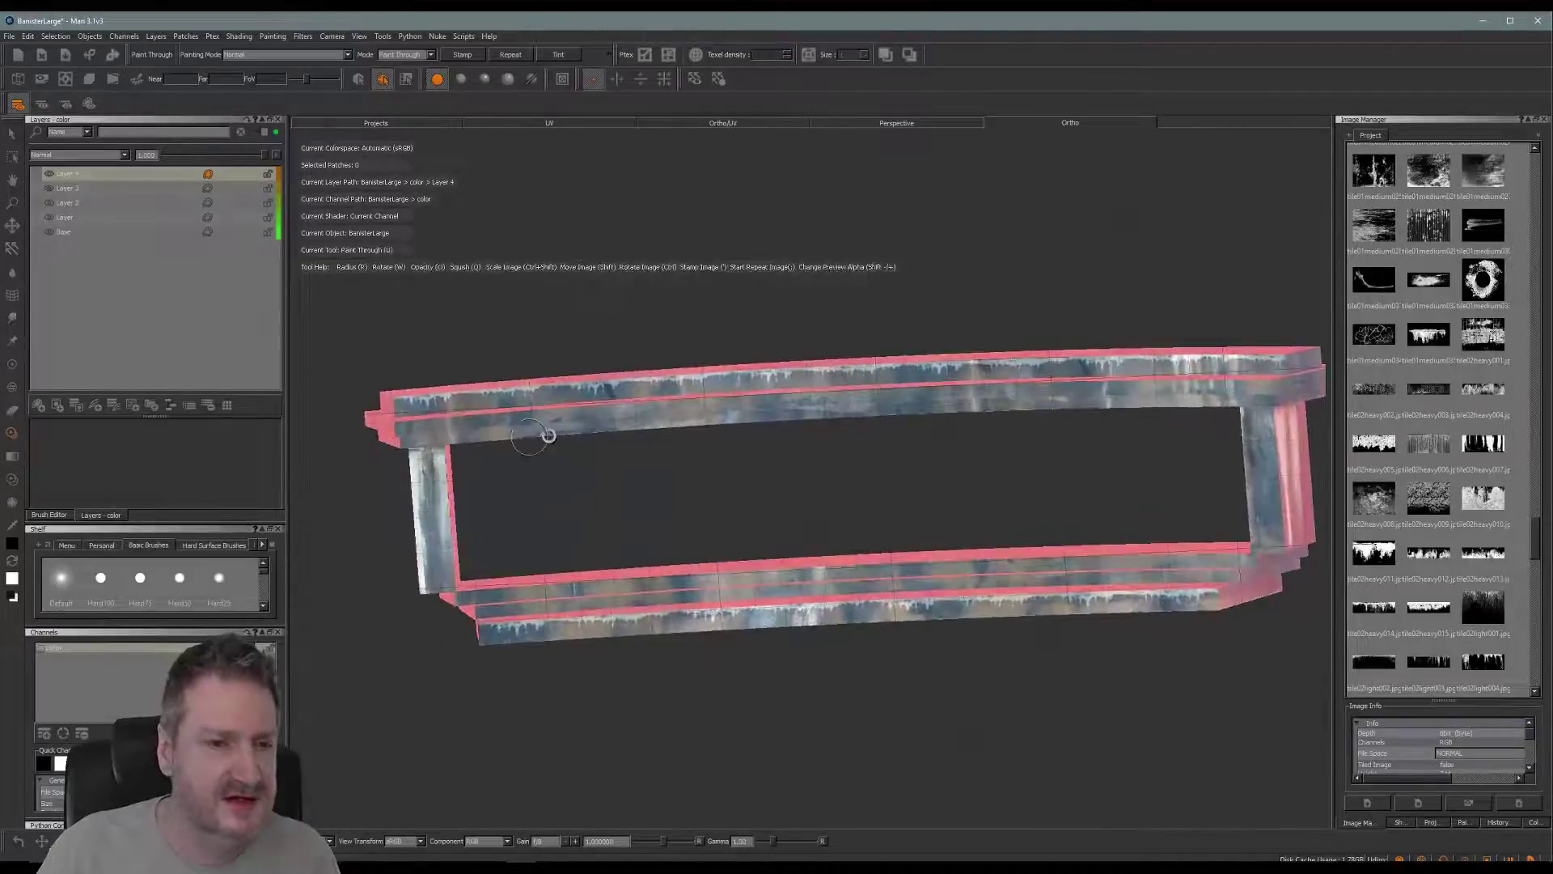
{"action": "middle_click_drag", "start_coordinate": [586, 434], "coordinate": [746, 428], "text": "alt"}
{"action": "right_click_drag", "start_coordinate": [599, 450], "coordinate": [707, 445], "text": "alt"}
{"action": "mouse_move", "coordinate": [636, 444]}
{"action": "middle_mouse_down", "text": "alt"}
{"action": "mouse_move", "coordinate": [770, 502]}
{"action": "mouse_move", "coordinate": [753, 476]}
{"action": "middle_mouse_up", "text": "alt"}
{"action": "right_click_drag", "start_coordinate": [690, 473], "coordinate": [745, 468], "text": "alt"}
{"action": "middle_click_drag", "start_coordinate": [718, 468], "coordinate": [749, 498], "text": "alt"}
{"action": "left_click_drag", "start_coordinate": [690, 507], "coordinate": [649, 469], "text": "alt"}
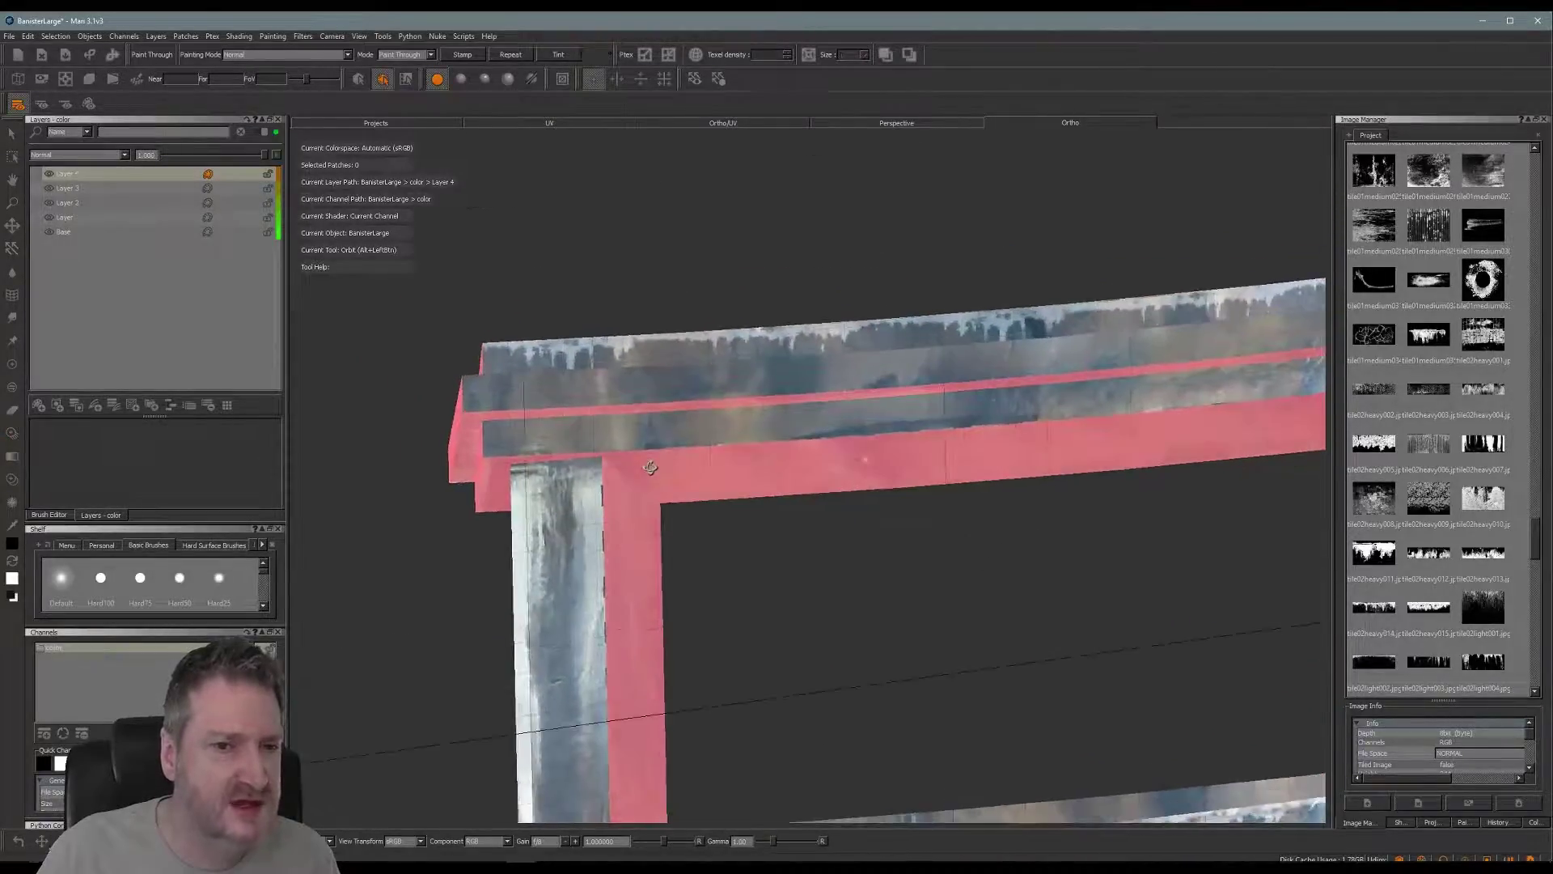
{"action": "left_click_drag", "start_coordinate": [928, 504], "coordinate": [749, 447], "text": "shift"}
{"action": "left_click_drag", "start_coordinate": [875, 431], "coordinate": [826, 438], "text": "ctrl"}
- Paint the first two stretches of grunge along the upper rail's lowest strip, shifting the image beside the first painted part
{"action": "left_click_drag", "start_coordinate": [535, 433], "coordinate": [1129, 420]}
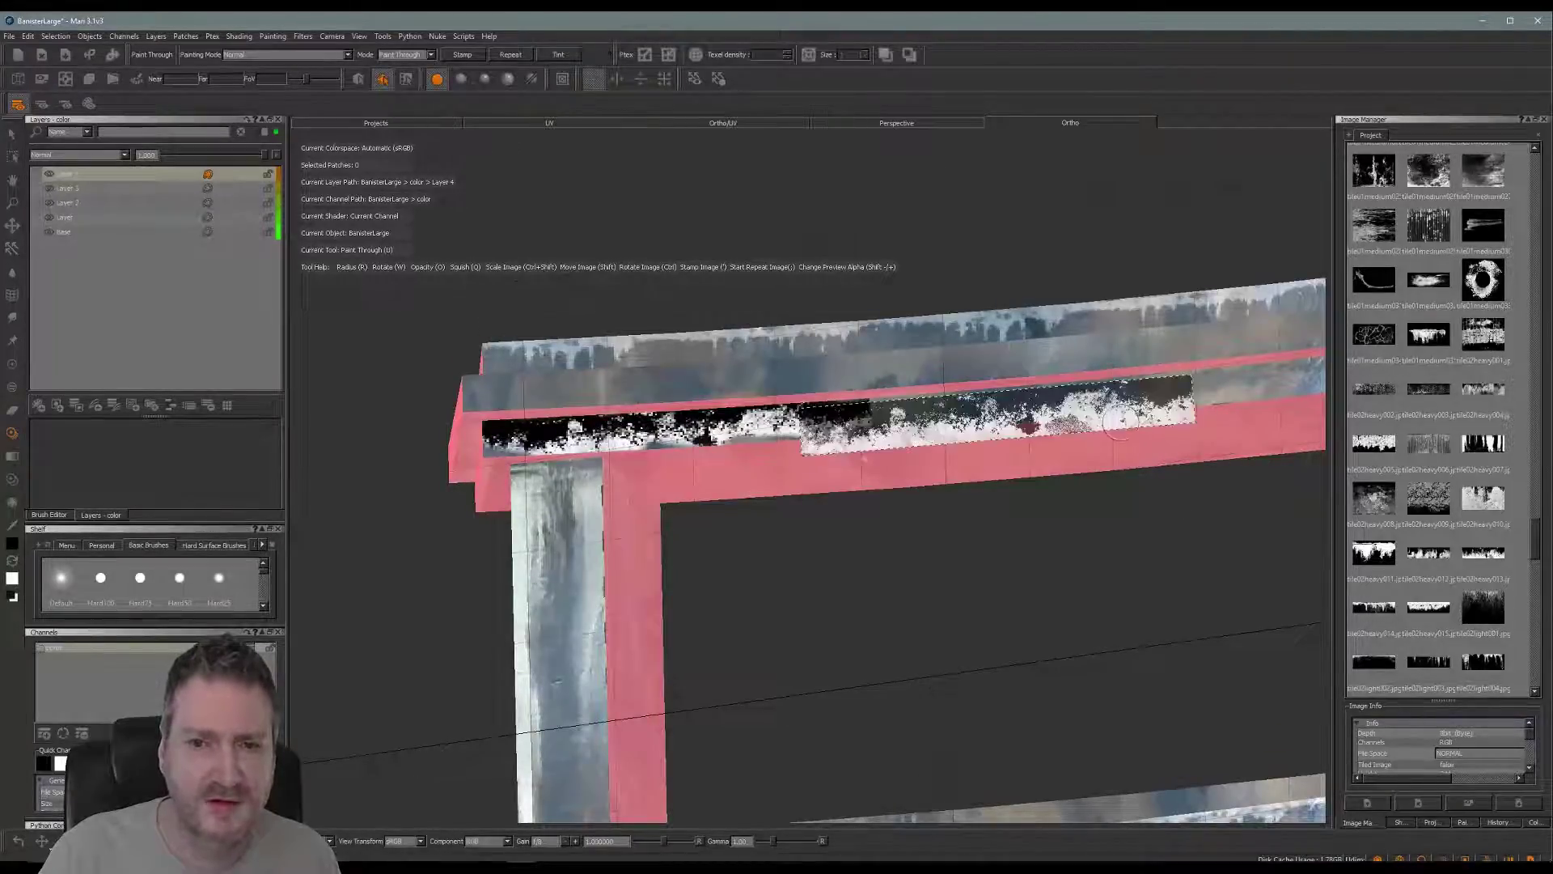
{"action": "left_click_drag", "start_coordinate": [1126, 409], "coordinate": [1135, 403], "text": "shift"}
{"action": "left_click_drag", "start_coordinate": [872, 418], "coordinate": [1149, 386]}
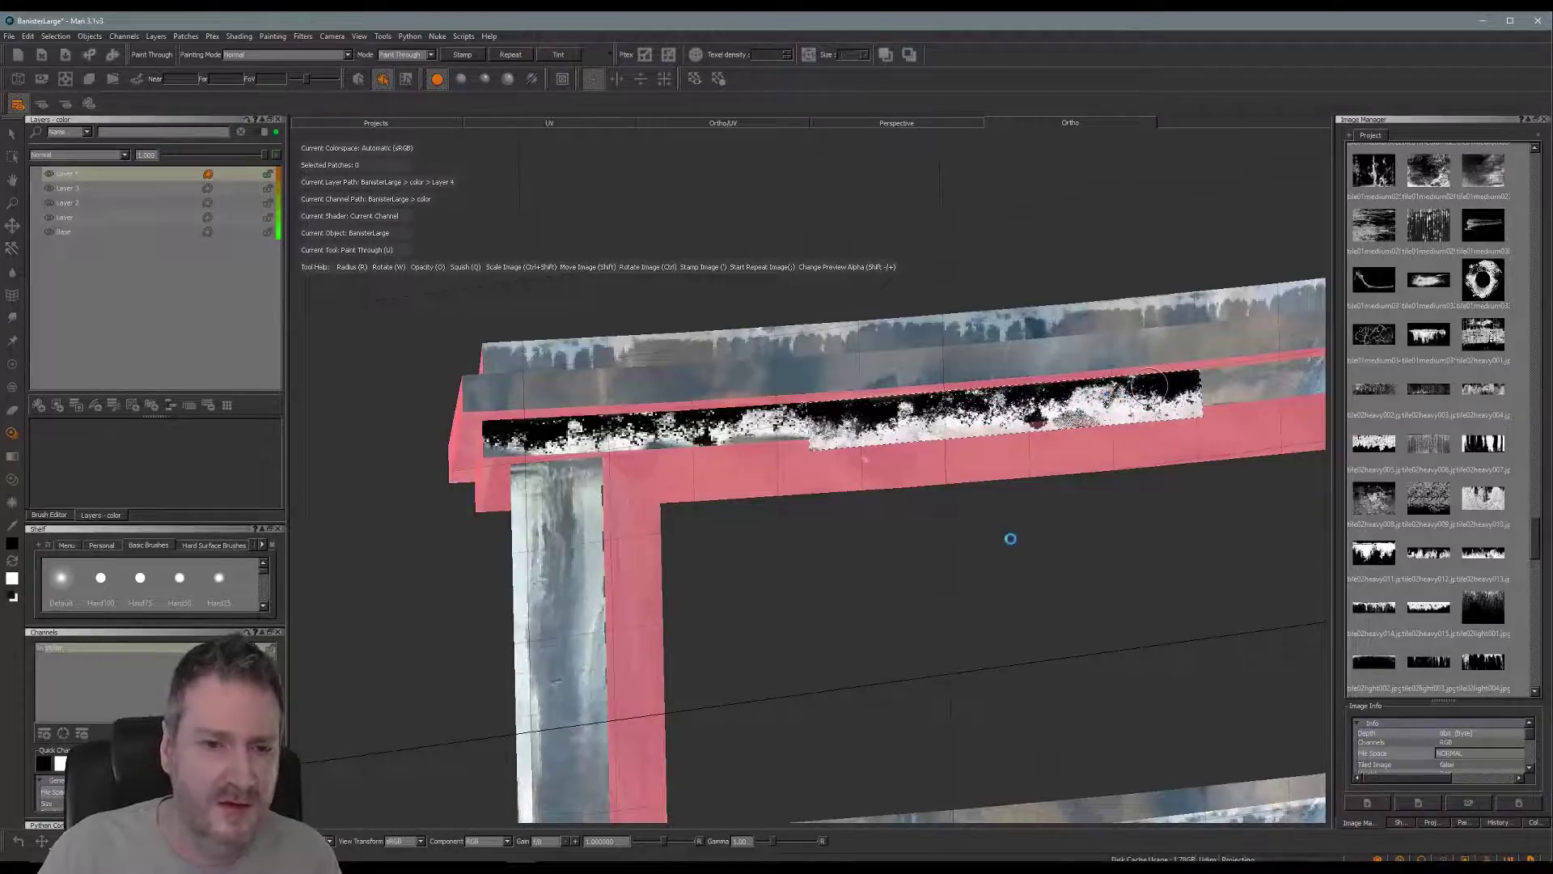
- Rotate the grunge image to follow the curve and paint the third stretch of the upper rail's lowest strip
{"action": "mouse_move", "coordinate": [1006, 566]}
{"action": "left_mouse_down", "text": "alt"}
{"action": "mouse_move", "coordinate": [542, 555]}
{"action": "mouse_move", "coordinate": [768, 568]}
{"action": "mouse_move", "coordinate": [769, 544]}
{"action": "mouse_move", "coordinate": [586, 555]}
{"action": "mouse_move", "coordinate": [721, 565]}
{"action": "left_mouse_up", "text": "alt"}
{"action": "middle_click_drag", "start_coordinate": [668, 571], "coordinate": [645, 588], "text": "alt"}
{"action": "left_click_drag", "start_coordinate": [725, 554], "coordinate": [698, 585], "text": "alt"}
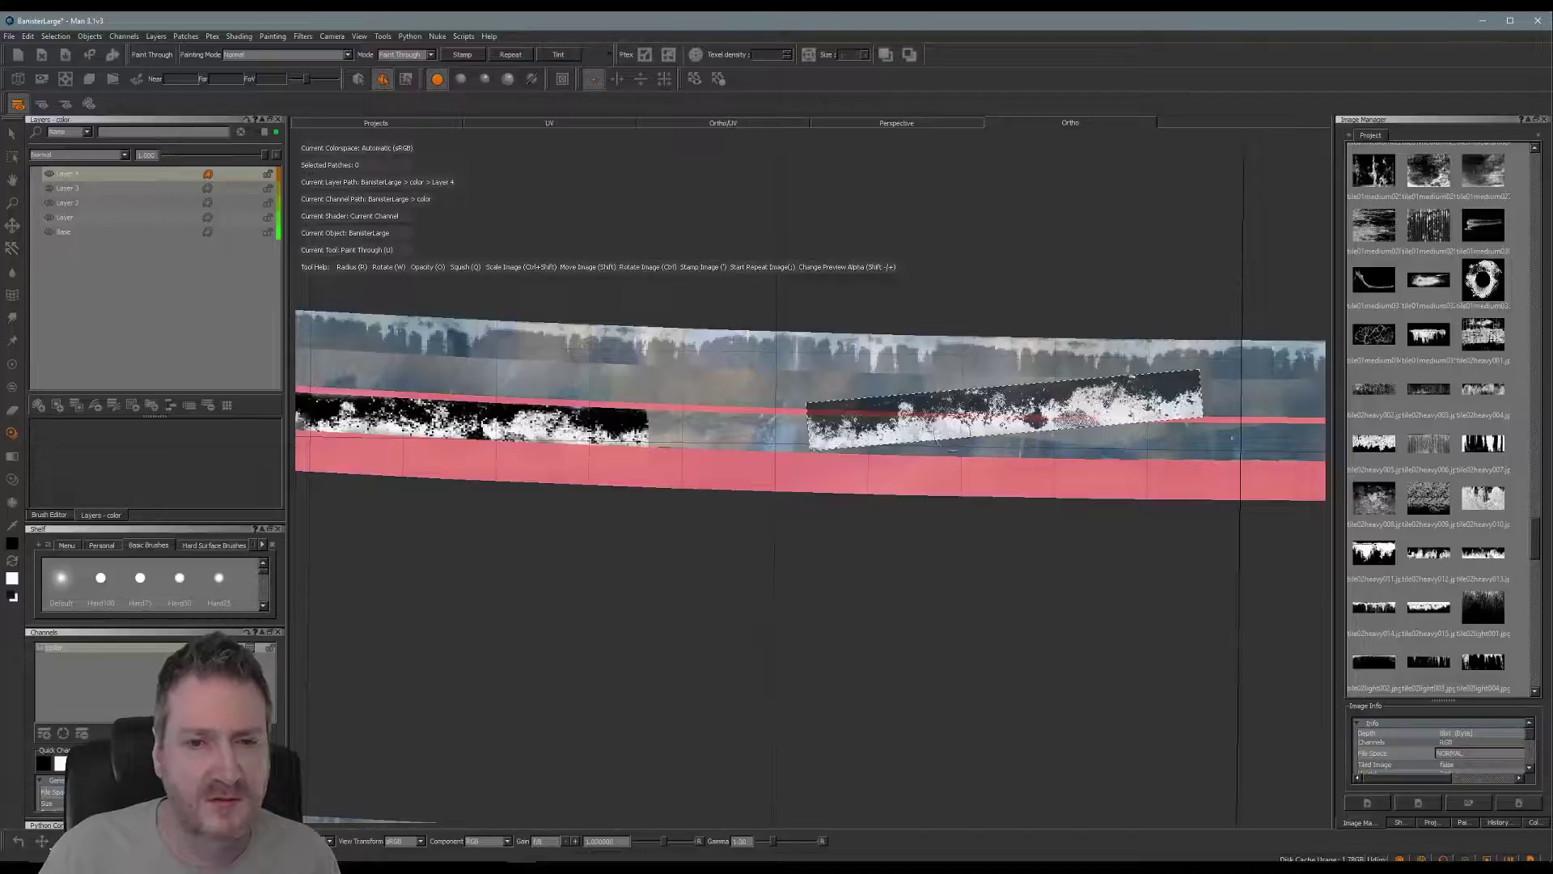
{"action": "mouse_move", "coordinate": [1160, 395]}
{"action": "left_mouse_down", "text": "ctrl"}
{"action": "mouse_move", "coordinate": [1151, 424]}
{"action": "mouse_move", "coordinate": [1013, 475]}
{"action": "mouse_move", "coordinate": [955, 464]}
{"action": "left_mouse_up", "text": "ctrl"}
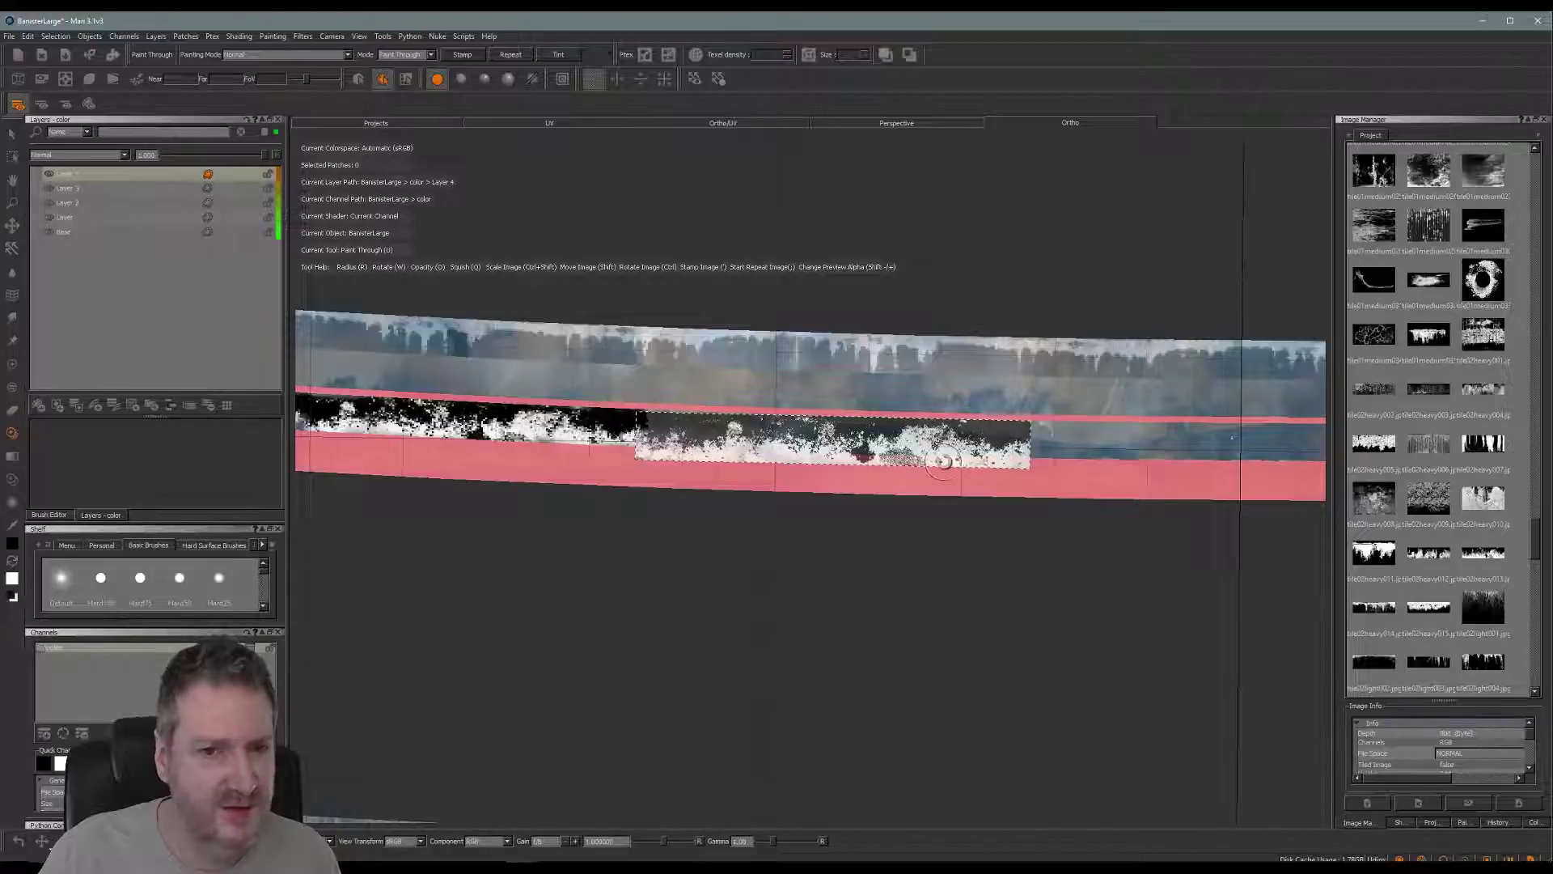
{"action": "left_click_drag", "start_coordinate": [943, 462], "coordinate": [952, 453], "text": "shift"}
{"action": "left_click_drag", "start_coordinate": [710, 435], "coordinate": [654, 421]}
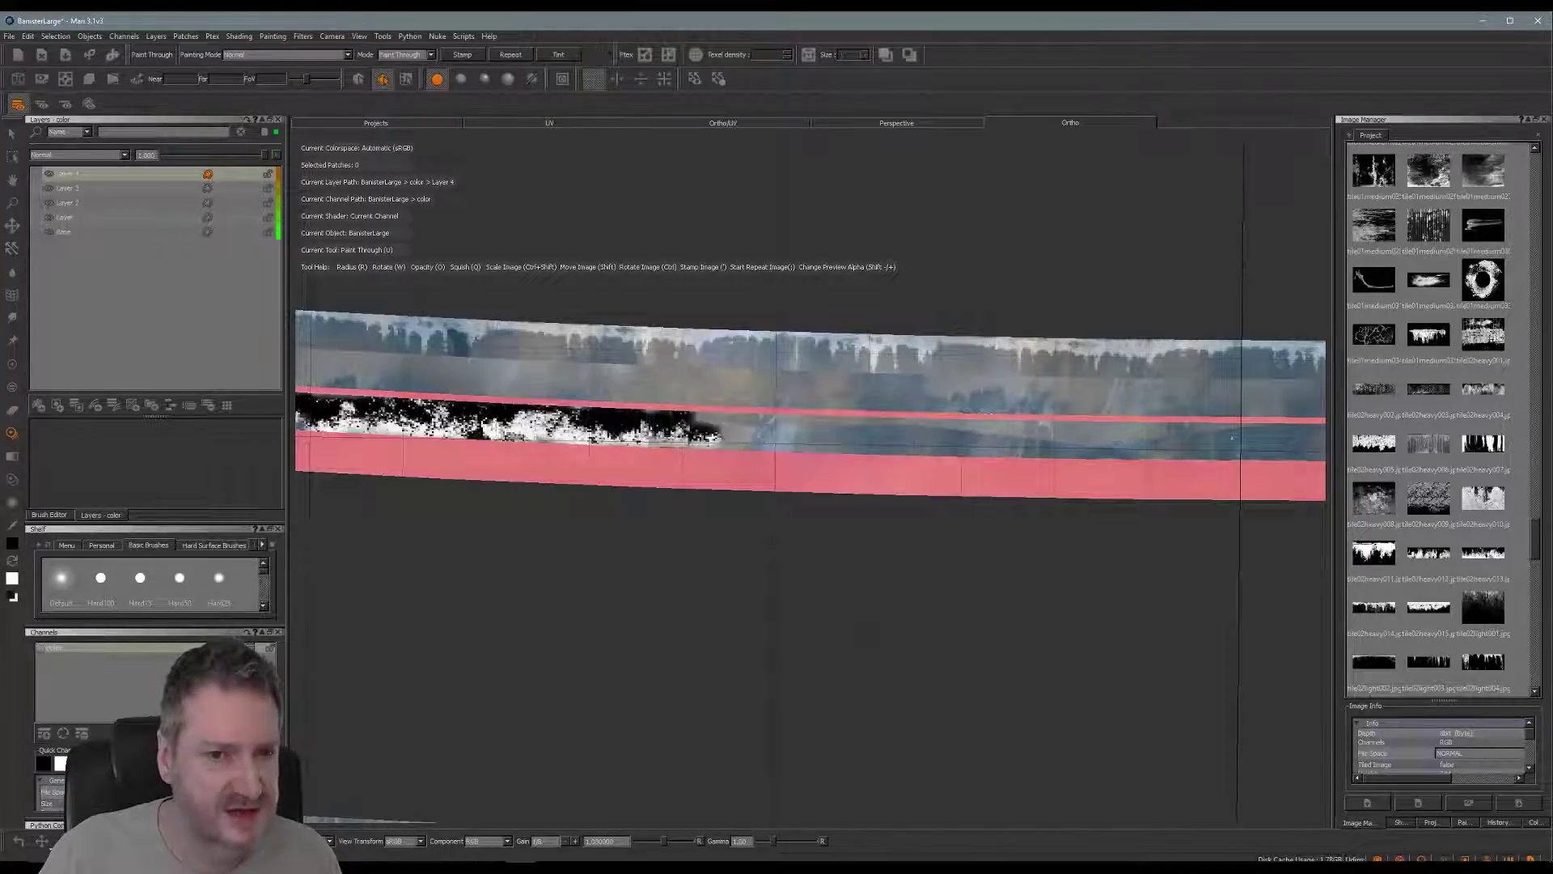
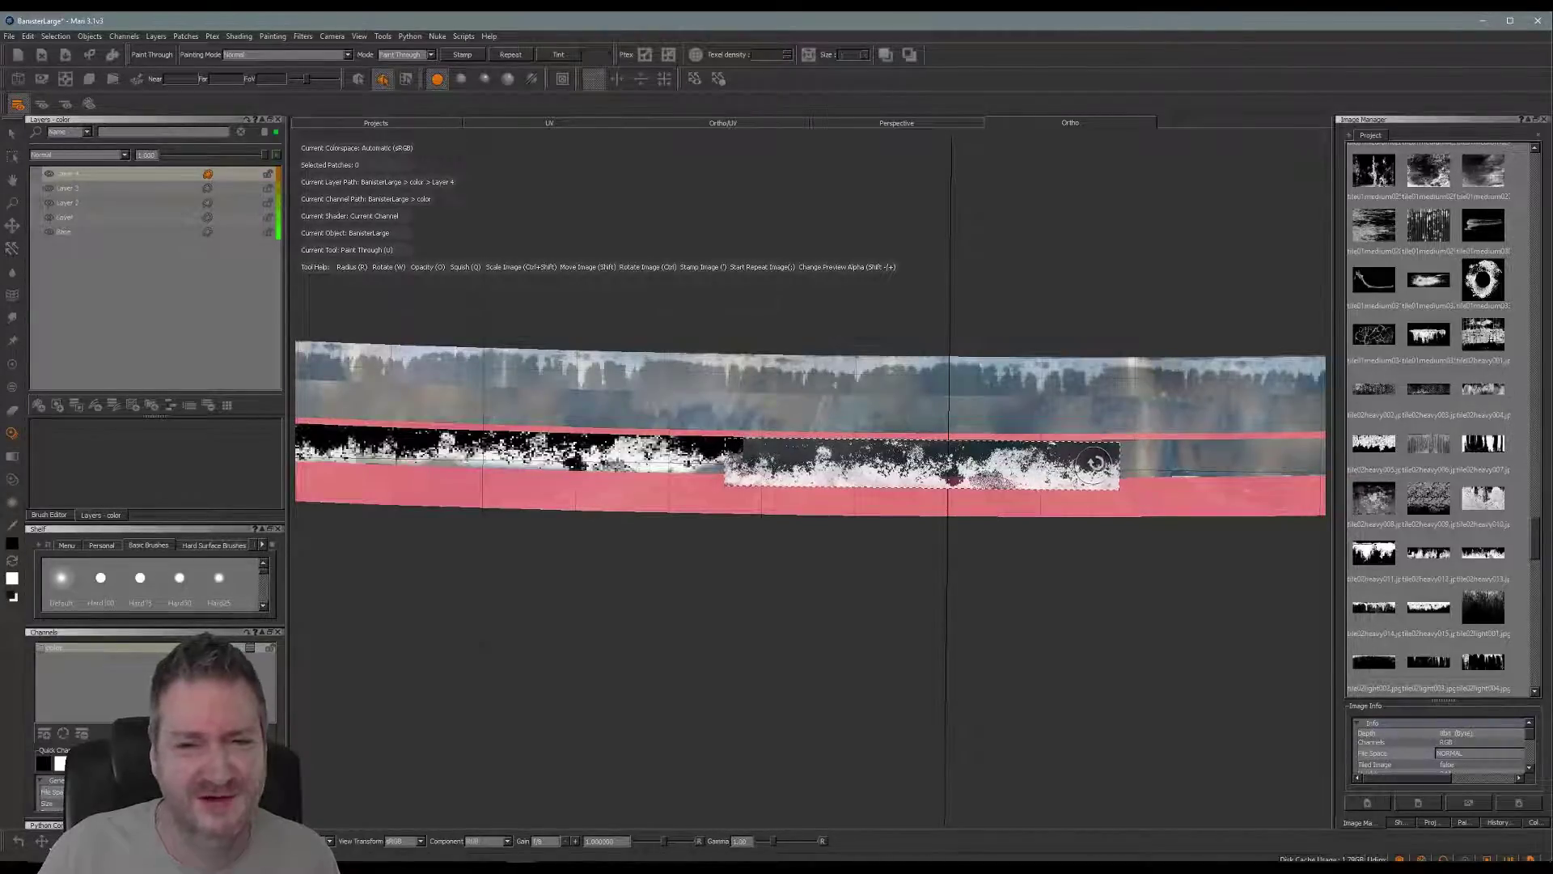
- Paint and bake the fourth stretch of grunge along the upper rail's lowest strip
{"action": "left_click_drag", "start_coordinate": [734, 447], "coordinate": [1121, 453]}
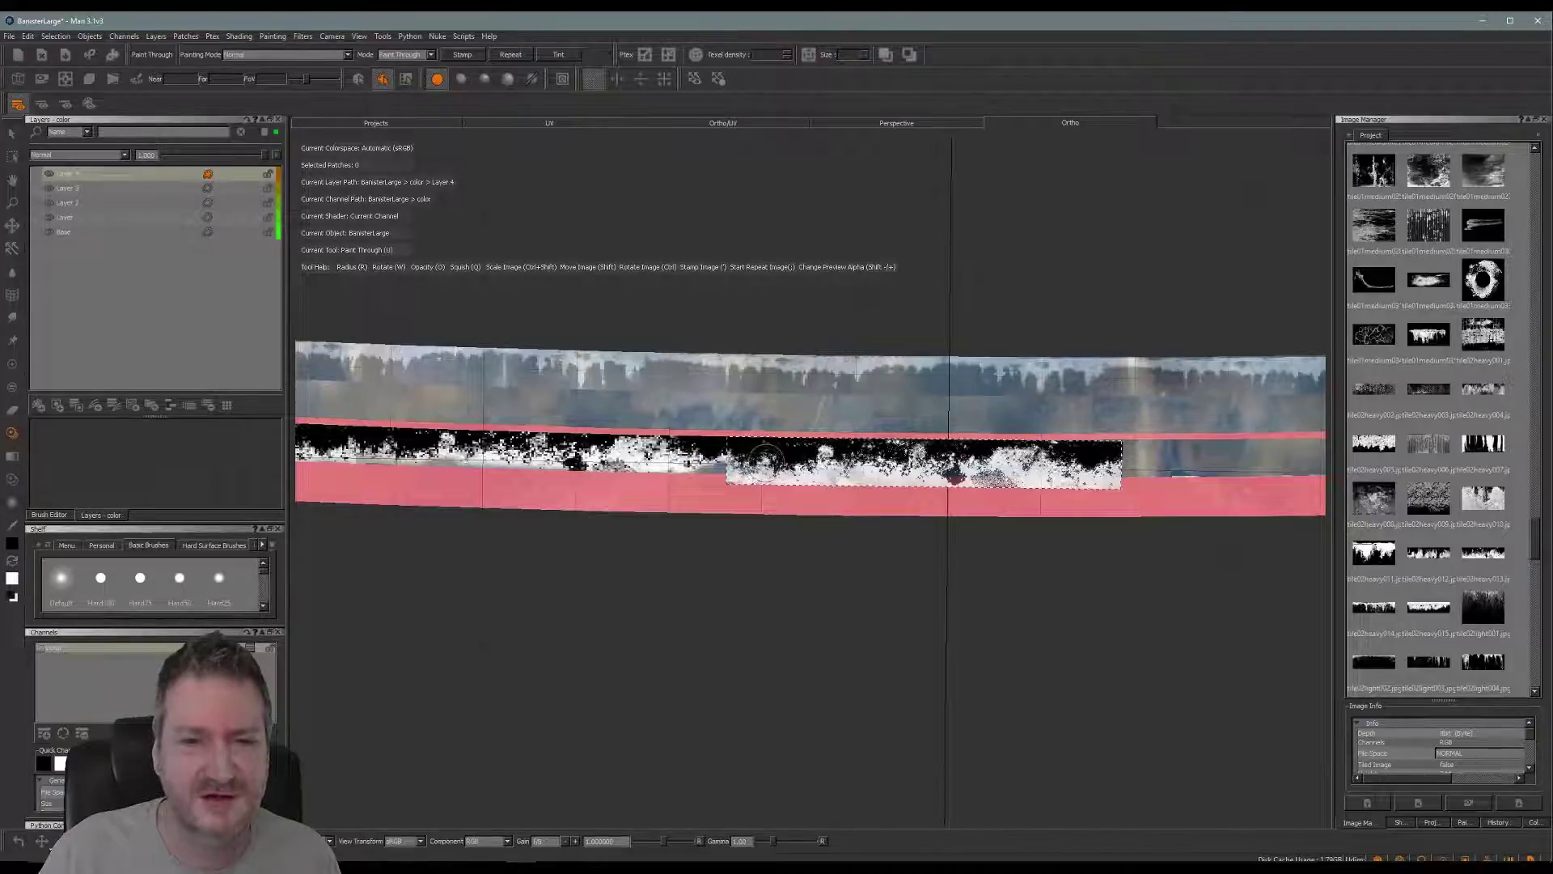
{"action": "left_click_drag", "start_coordinate": [762, 463], "coordinate": [908, 468]}
{"action": "key", "text": "b"}
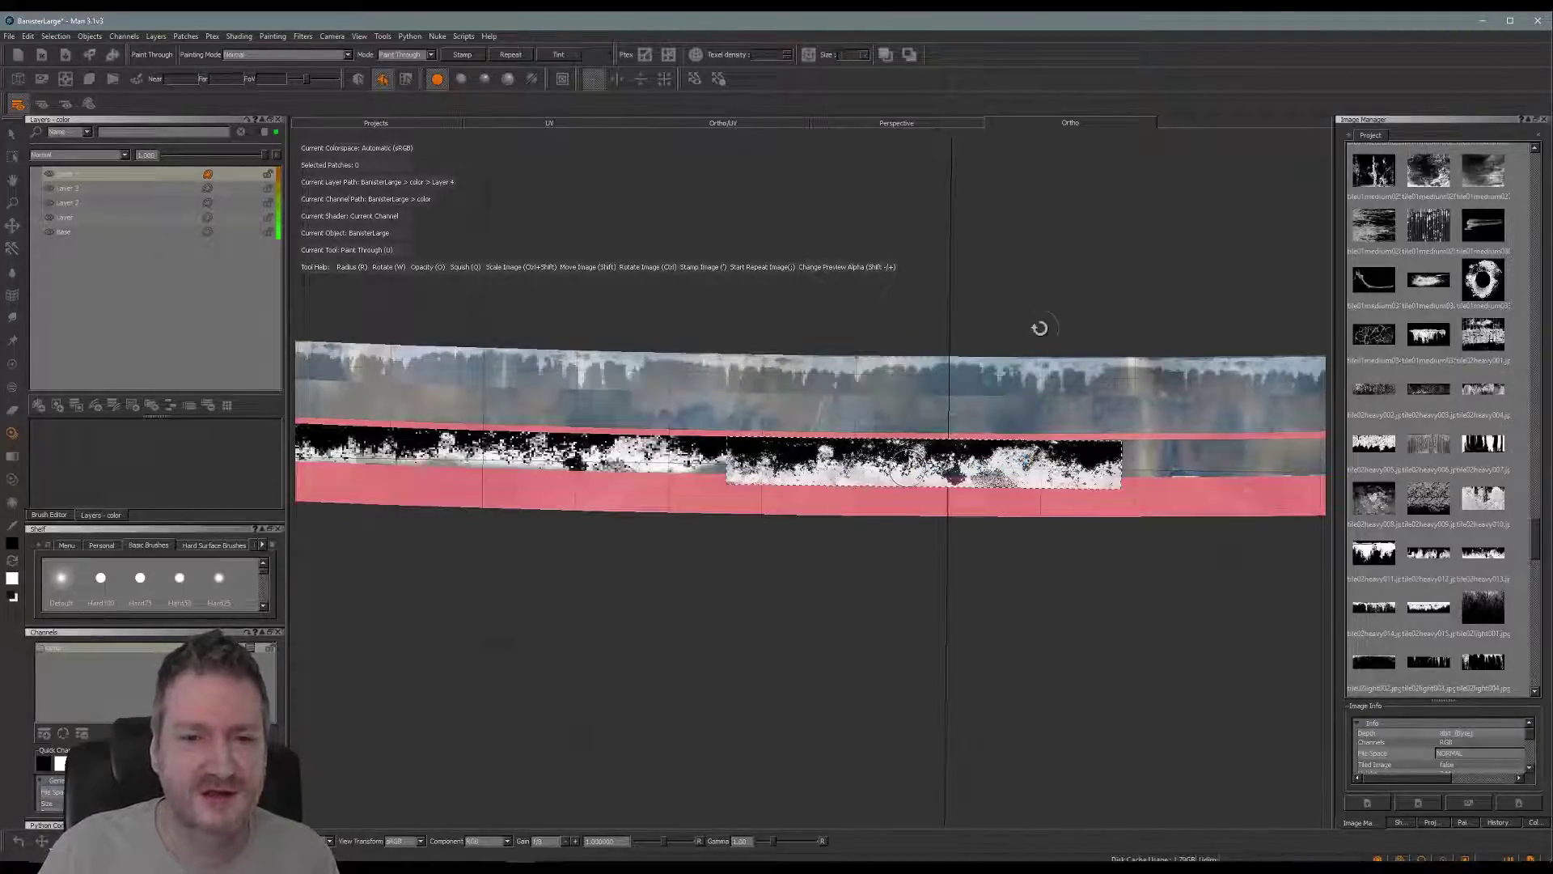
{"action": "key", "text": "ctrl+z"}
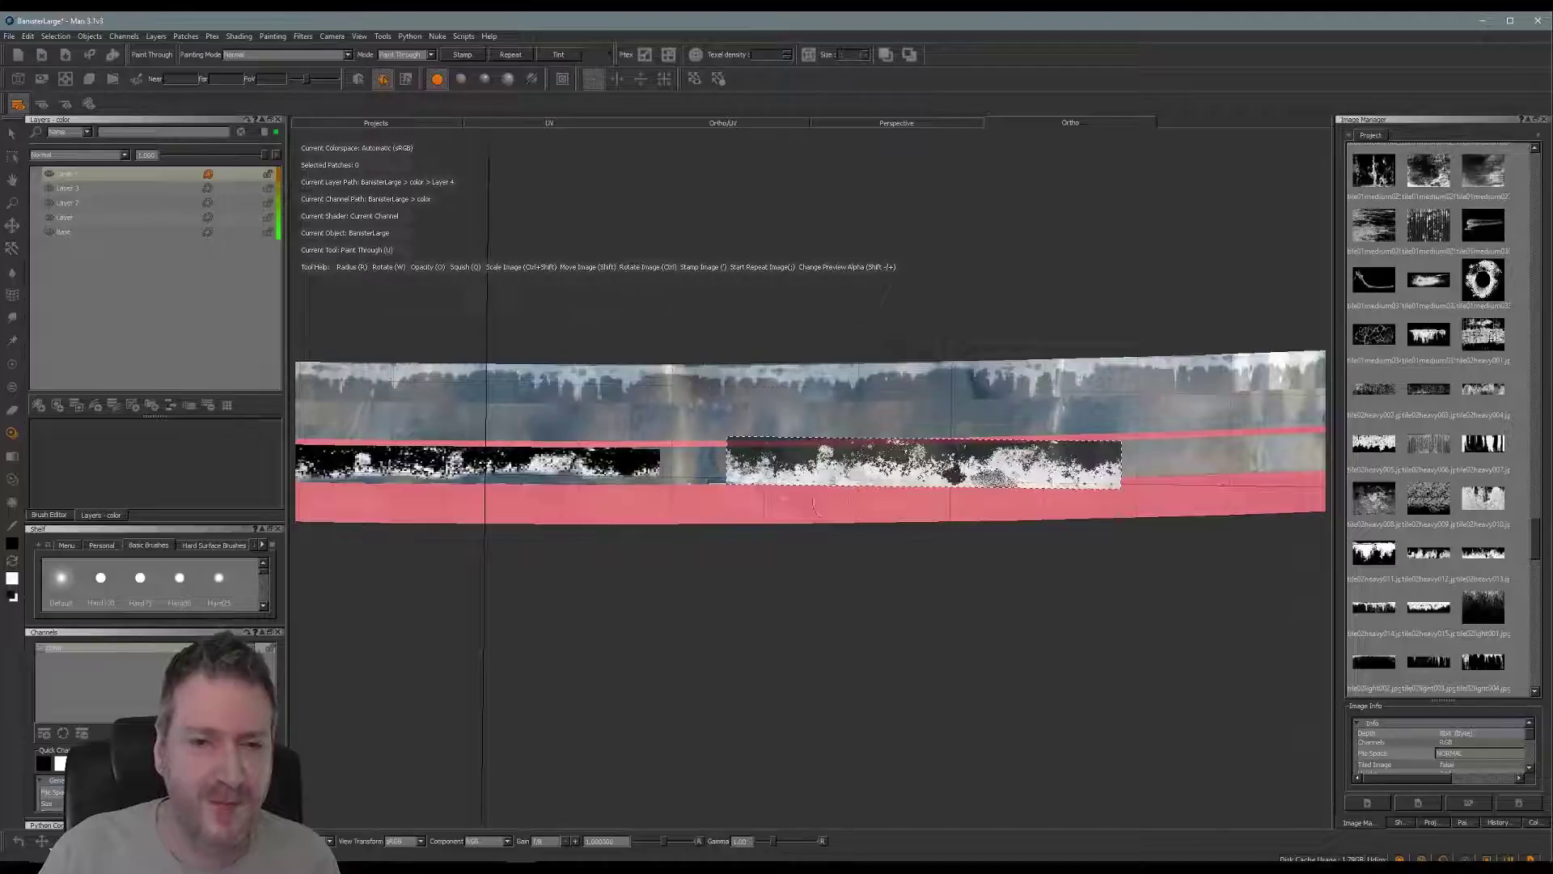
- Move and level the grunge image beside the painted part, then paint the fifth stretch of the upper rail's lowest strip
{"action": "left_click_drag", "start_coordinate": [822, 468], "coordinate": [721, 477], "text": "shift"}
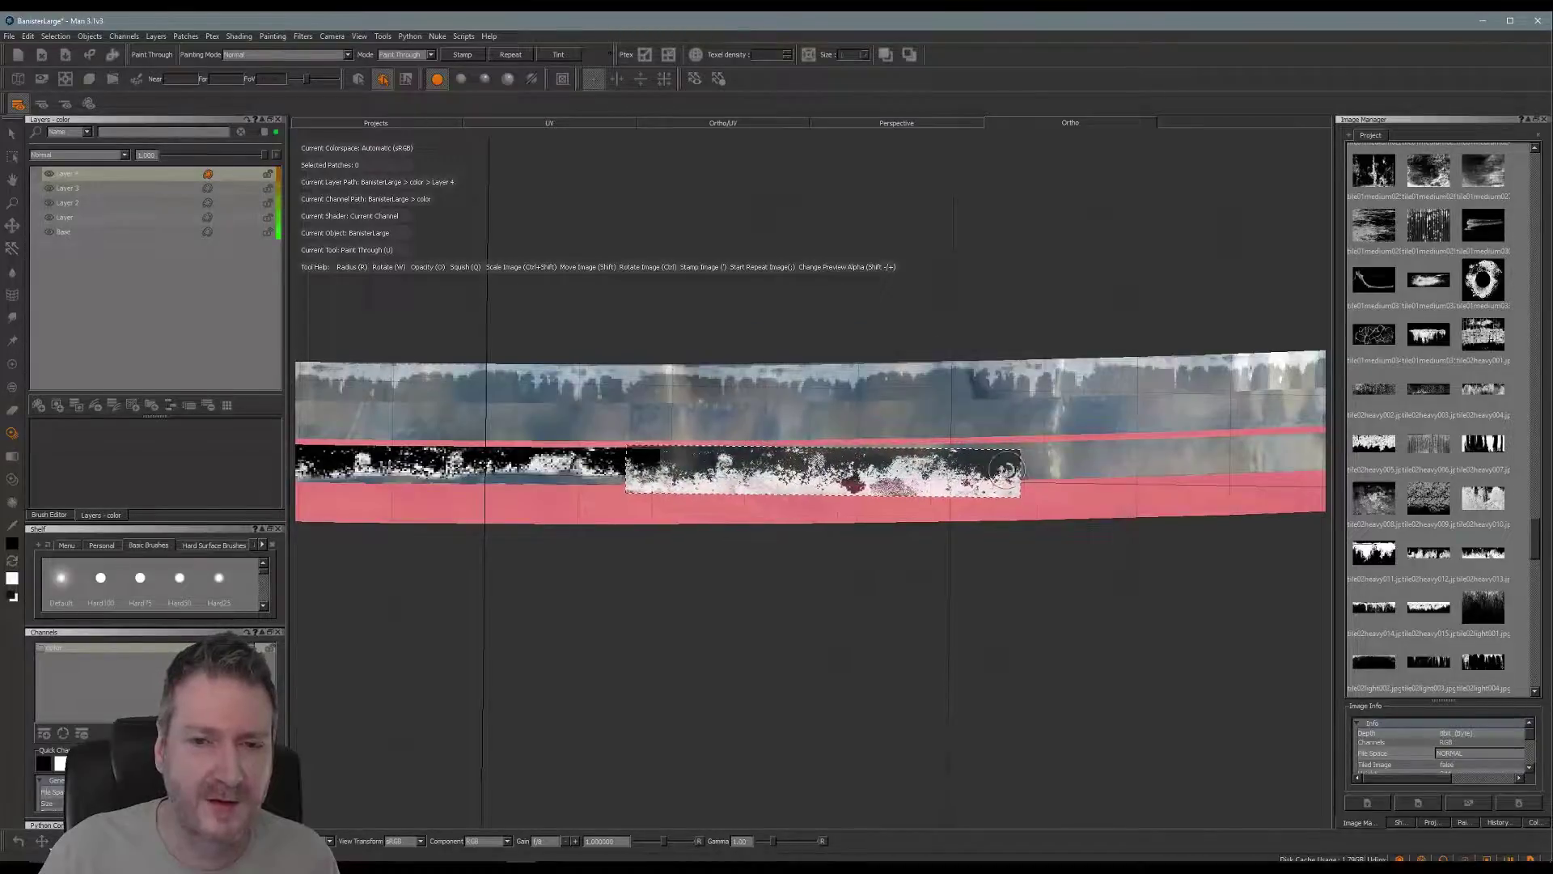
{"action": "left_click_drag", "start_coordinate": [1006, 470], "coordinate": [981, 472], "text": "ctrl"}
{"action": "mouse_move", "coordinate": [833, 467]}
{"action": "left_mouse_down"}
{"action": "mouse_move", "coordinate": [657, 465]}
{"action": "mouse_move", "coordinate": [878, 453]}
{"action": "mouse_move", "coordinate": [1001, 466]}
{"action": "left_mouse_up"}
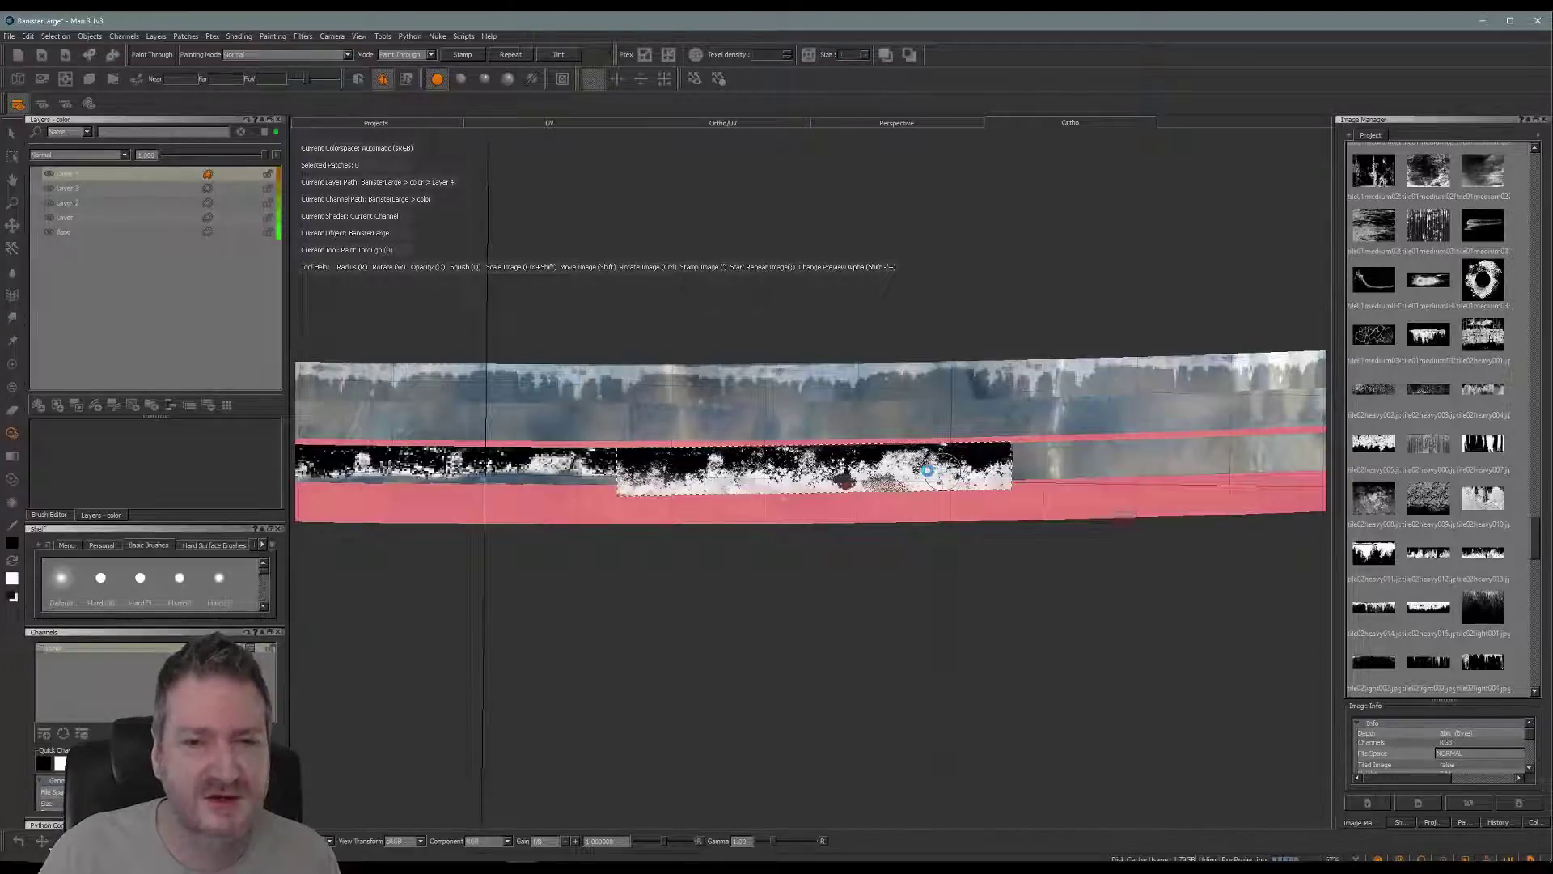
- Shift the grunge image along the upper rail's lowest strip and paint the remaining stretches up to its right end
{"action": "left_click_drag", "start_coordinate": [1045, 332], "coordinate": [764, 382], "text": "alt"}
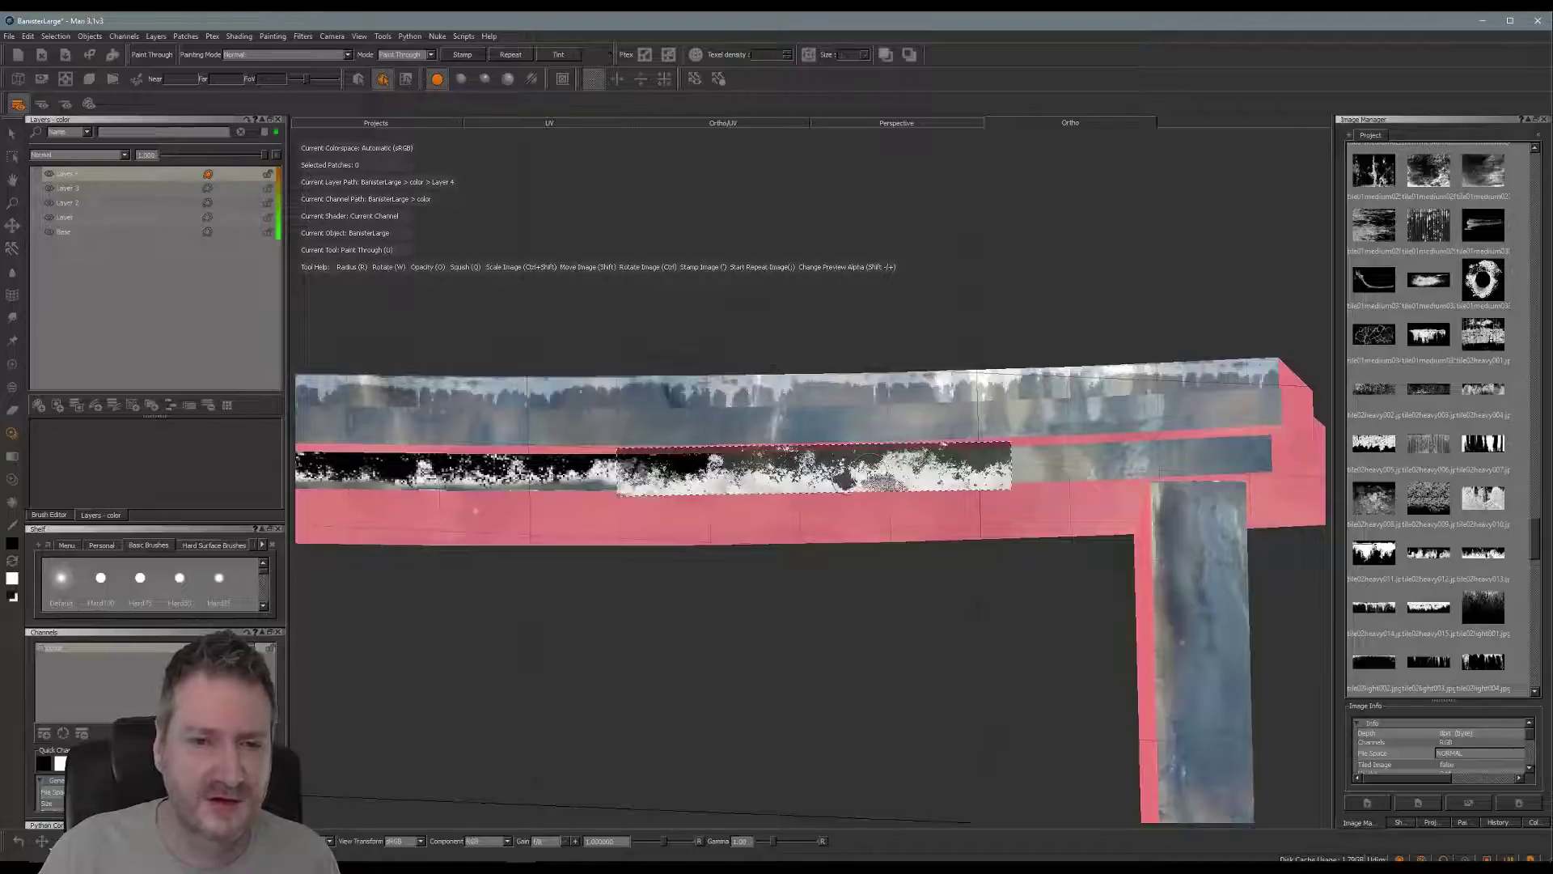
{"action": "mouse_move", "coordinate": [849, 472]}
{"action": "left_mouse_down", "text": "shift"}
{"action": "mouse_move", "coordinate": [726, 464]}
{"action": "mouse_move", "coordinate": [1106, 458]}
{"action": "mouse_move", "coordinate": [1088, 447]}
{"action": "left_mouse_up", "text": "shift"}
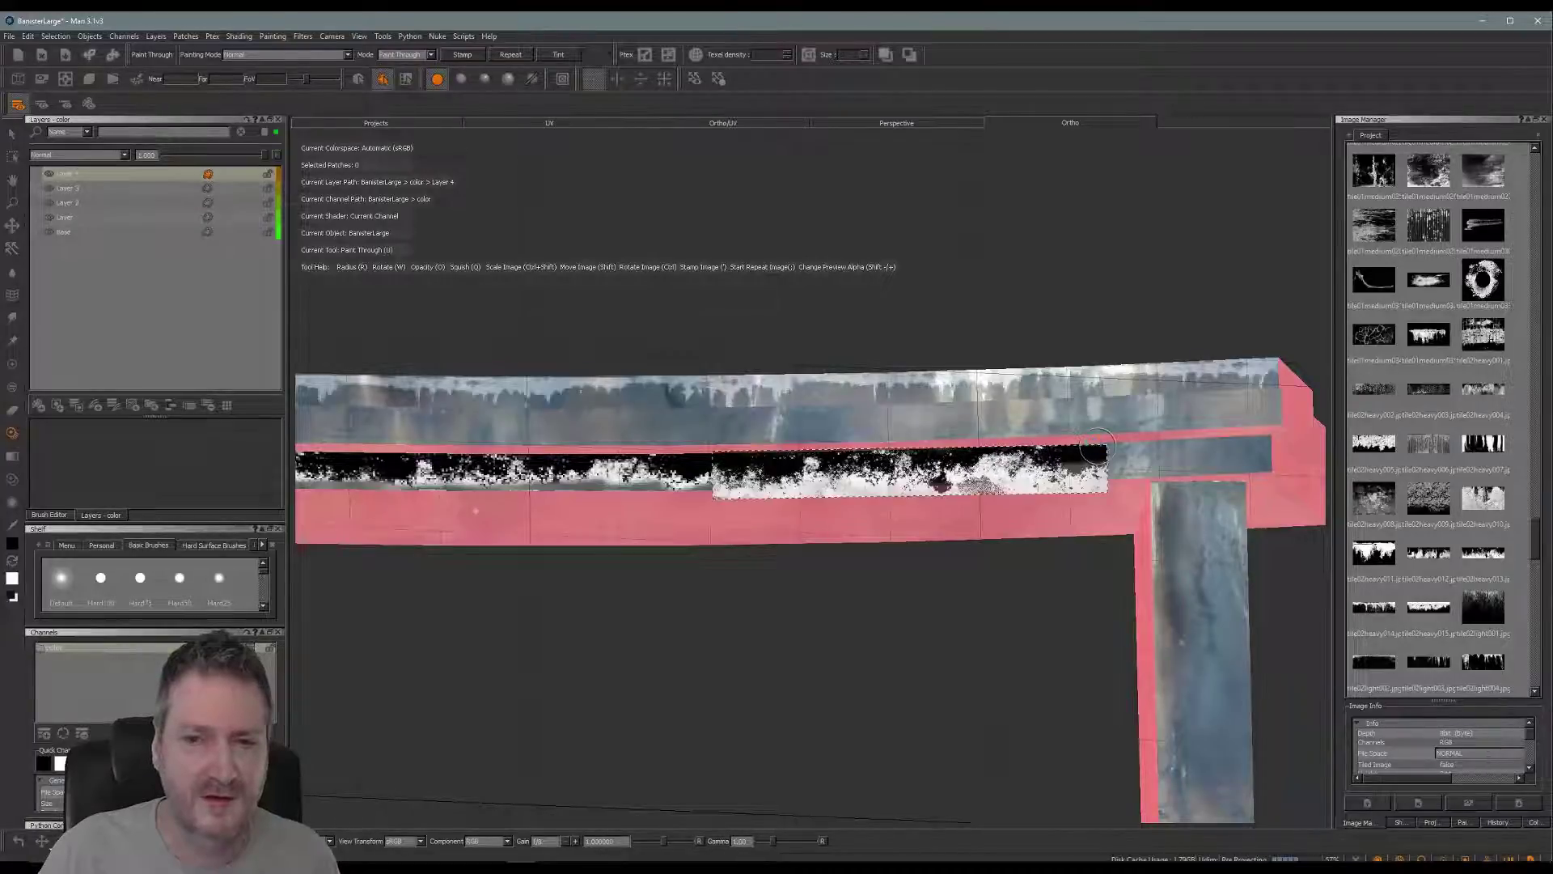
{"action": "mouse_move", "coordinate": [1047, 343]}
{"action": "left_mouse_down", "text": "alt"}
{"action": "mouse_move", "coordinate": [846, 340]}
{"action": "mouse_move", "coordinate": [988, 337]}
{"action": "mouse_move", "coordinate": [874, 337]}
{"action": "left_mouse_up", "text": "alt"}
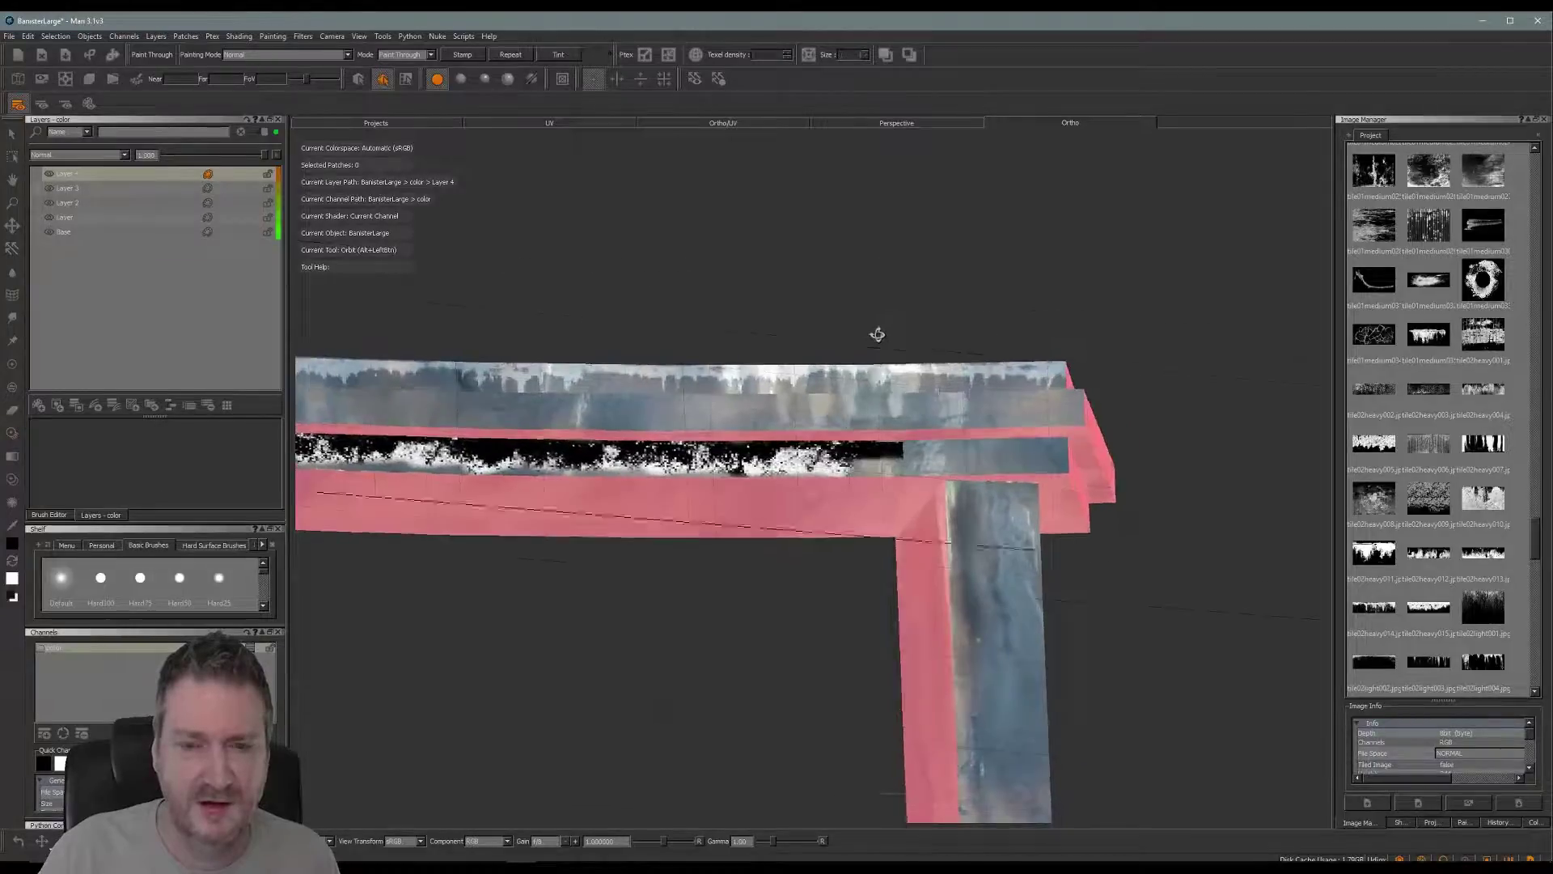
{"action": "mouse_move", "coordinate": [958, 508]}
{"action": "left_mouse_down", "text": "shift"}
{"action": "mouse_move", "coordinate": [974, 492]}
{"action": "mouse_move", "coordinate": [948, 449]}
{"action": "mouse_move", "coordinate": [1028, 440]}
{"action": "left_mouse_up", "text": "shift"}
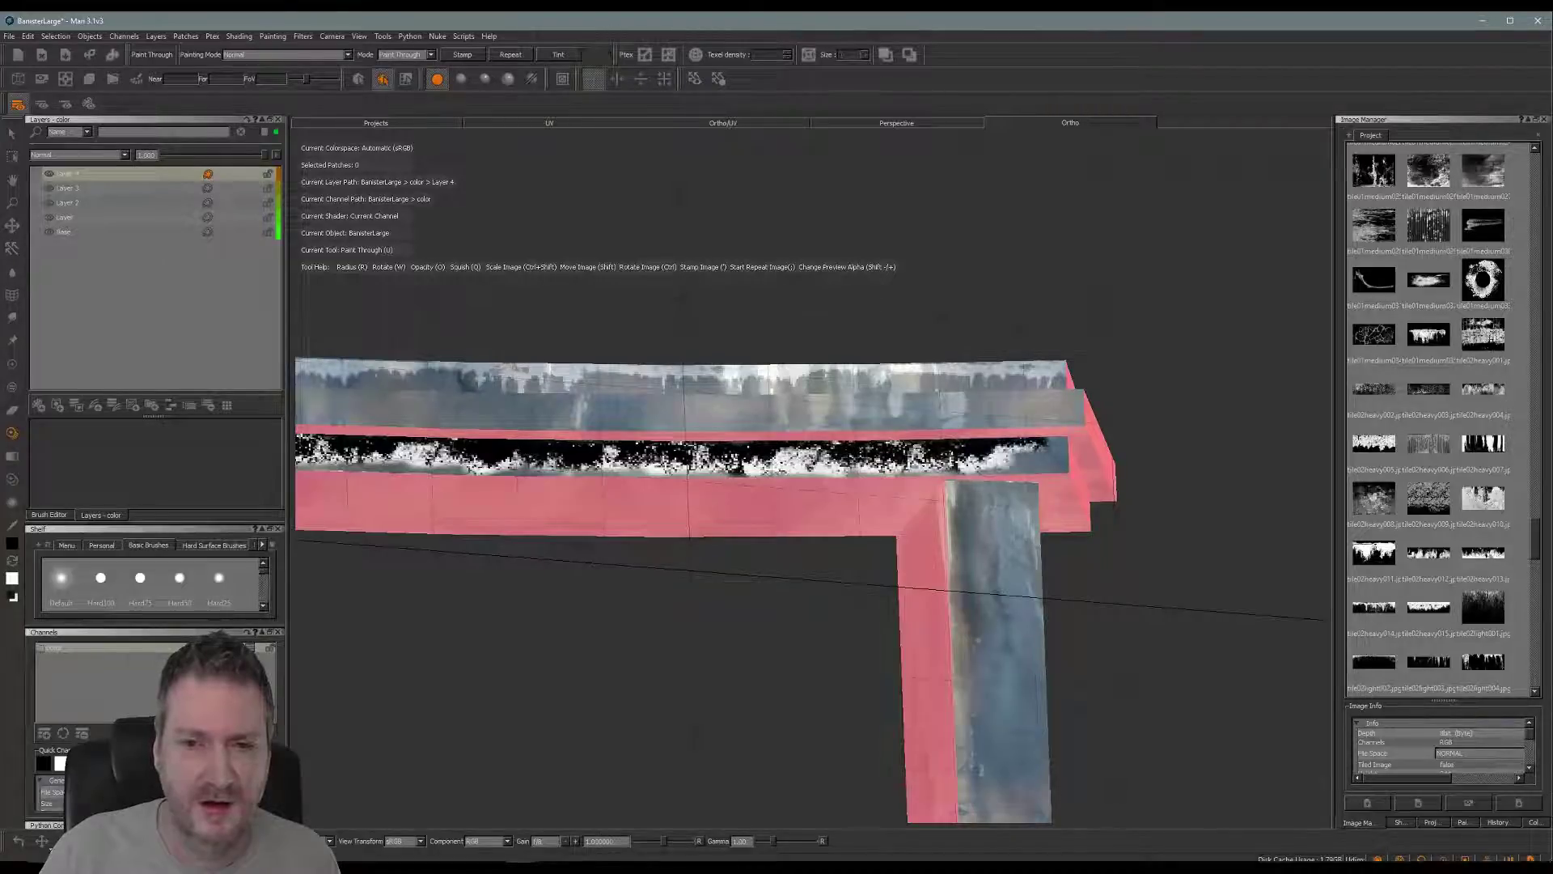
{"action": "left_click_drag", "start_coordinate": [953, 457], "coordinate": [940, 459]}
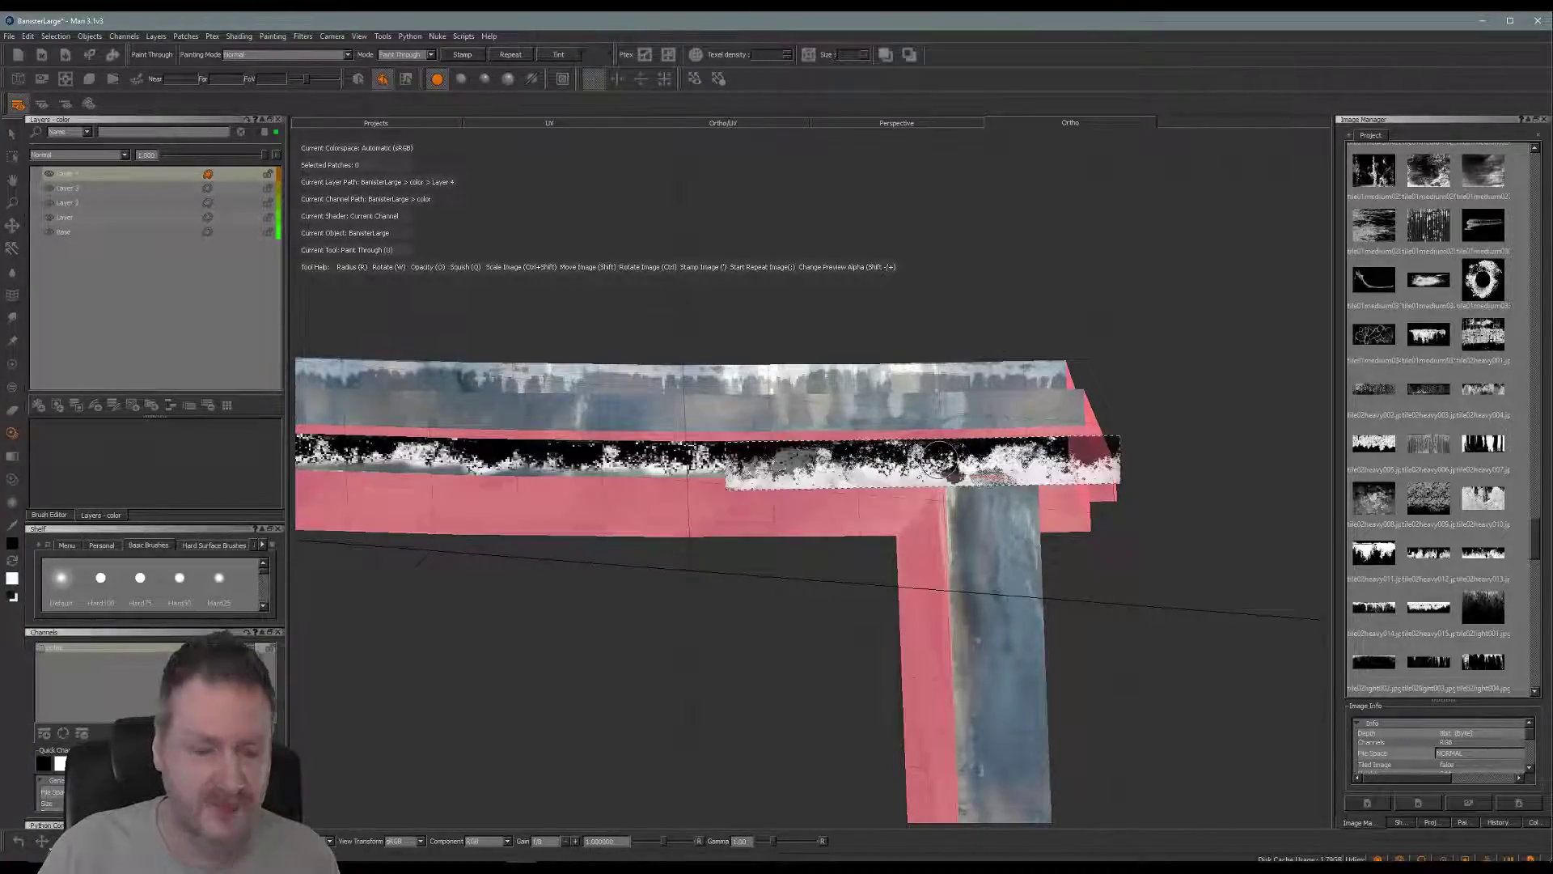
- Bake the upper rail's grunge, then paint the first stretch of the lower rail's middle strip with the image turned black side down
{"action": "key", "text": "b"}
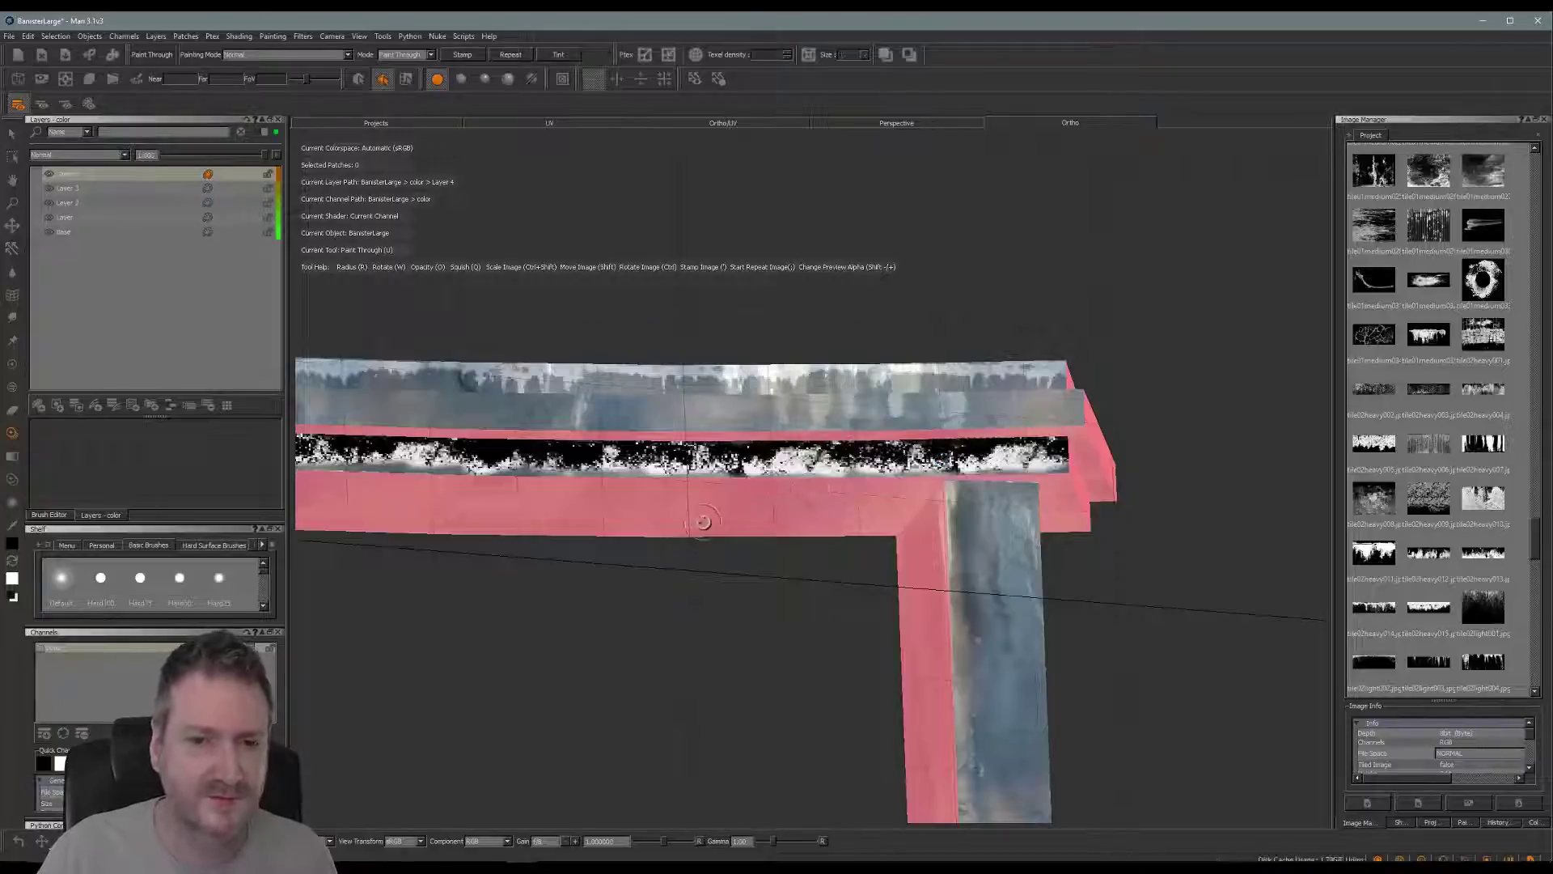
{"action": "middle_click_drag", "start_coordinate": [733, 507], "coordinate": [1135, 435], "text": "alt"}
{"action": "right_click_drag", "start_coordinate": [938, 522], "coordinate": [839, 559], "text": "alt"}
{"action": "left_click_drag", "start_coordinate": [839, 559], "coordinate": [918, 465], "text": "alt"}
{"action": "middle_click_drag", "start_coordinate": [918, 464], "coordinate": [914, 443], "text": "alt"}
{"action": "left_click_drag", "start_coordinate": [913, 443], "coordinate": [1018, 409], "text": "alt"}
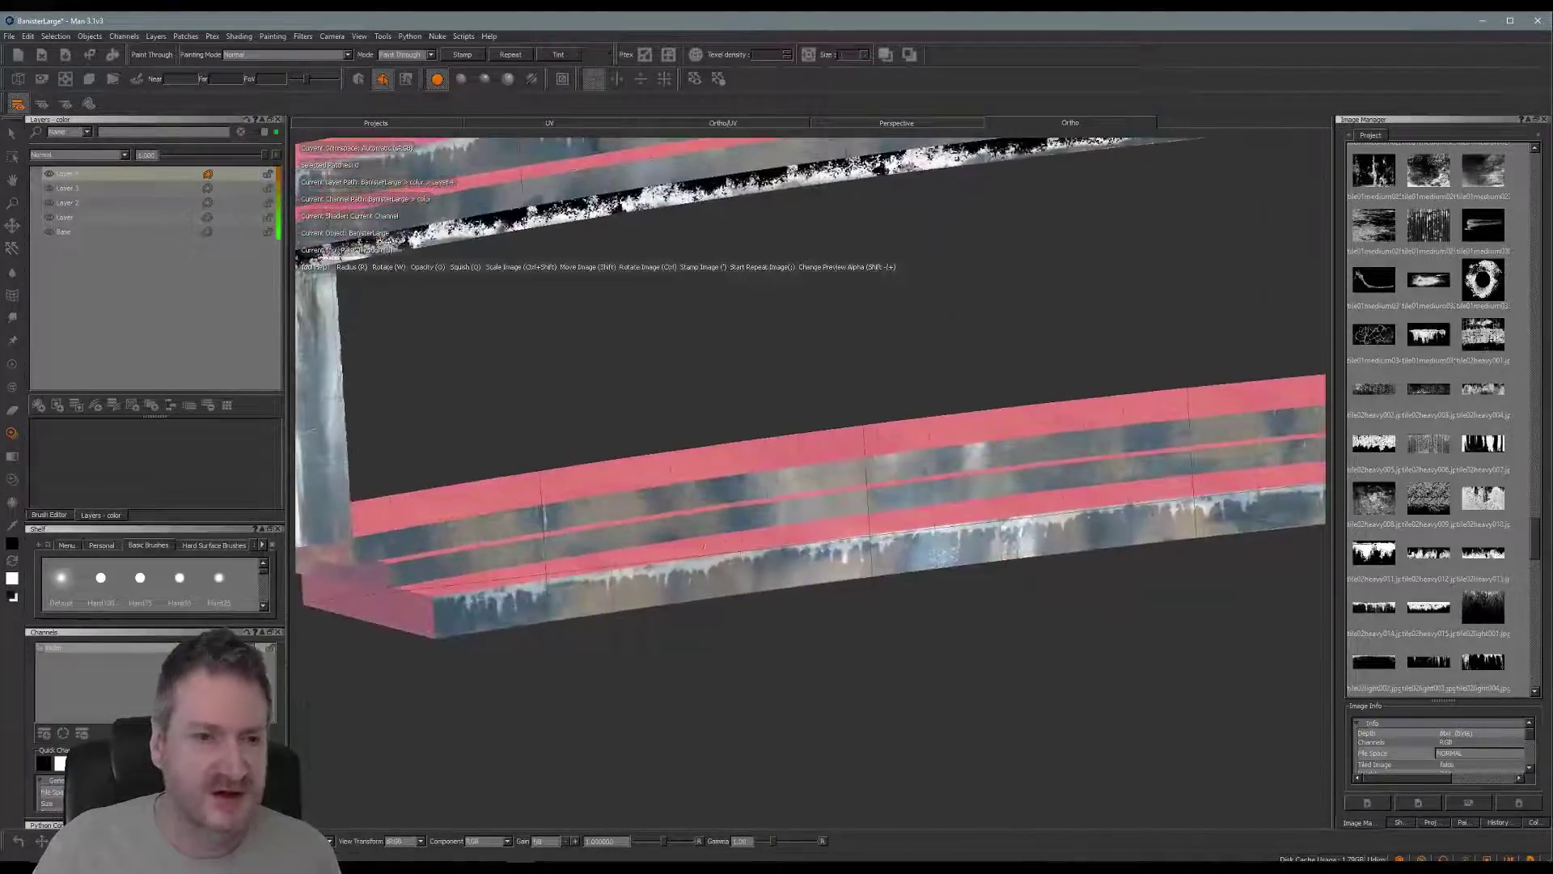
{"action": "mouse_move", "coordinate": [557, 469]}
{"action": "left_mouse_down", "text": "alt"}
{"action": "mouse_move", "coordinate": [572, 444]}
{"action": "mouse_move", "coordinate": [506, 468]}
{"action": "mouse_move", "coordinate": [658, 475]}
{"action": "mouse_move", "coordinate": [607, 474]}
{"action": "mouse_move", "coordinate": [808, 427]}
{"action": "mouse_move", "coordinate": [752, 454]}
{"action": "mouse_move", "coordinate": [1044, 441]}
{"action": "mouse_move", "coordinate": [885, 501]}
{"action": "mouse_move", "coordinate": [879, 535]}
{"action": "left_mouse_up", "text": "alt"}
{"action": "left_click_drag", "start_coordinate": [982, 536], "coordinate": [738, 650], "text": "ctrl"}
{"action": "left_click_drag", "start_coordinate": [759, 564], "coordinate": [715, 548], "text": "shift"}
{"action": "left_click_drag", "start_coordinate": [914, 536], "coordinate": [923, 544], "text": "ctrl"}
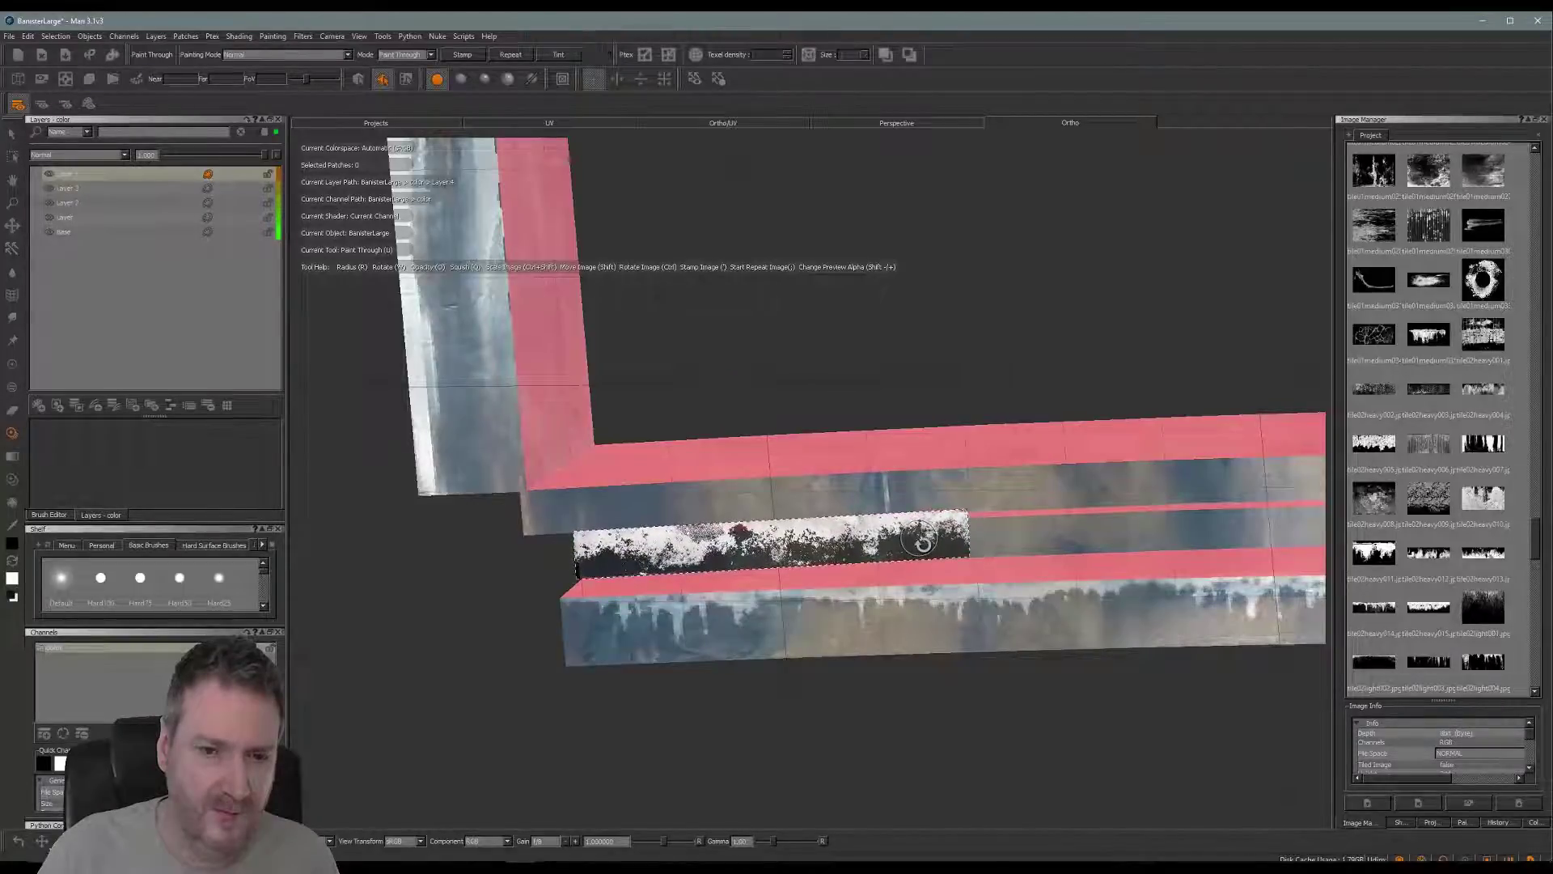
{"action": "mouse_move", "coordinate": [677, 559]}
{"action": "left_mouse_down"}
{"action": "mouse_move", "coordinate": [621, 554]}
{"action": "mouse_move", "coordinate": [921, 540]}
{"action": "left_mouse_up"}
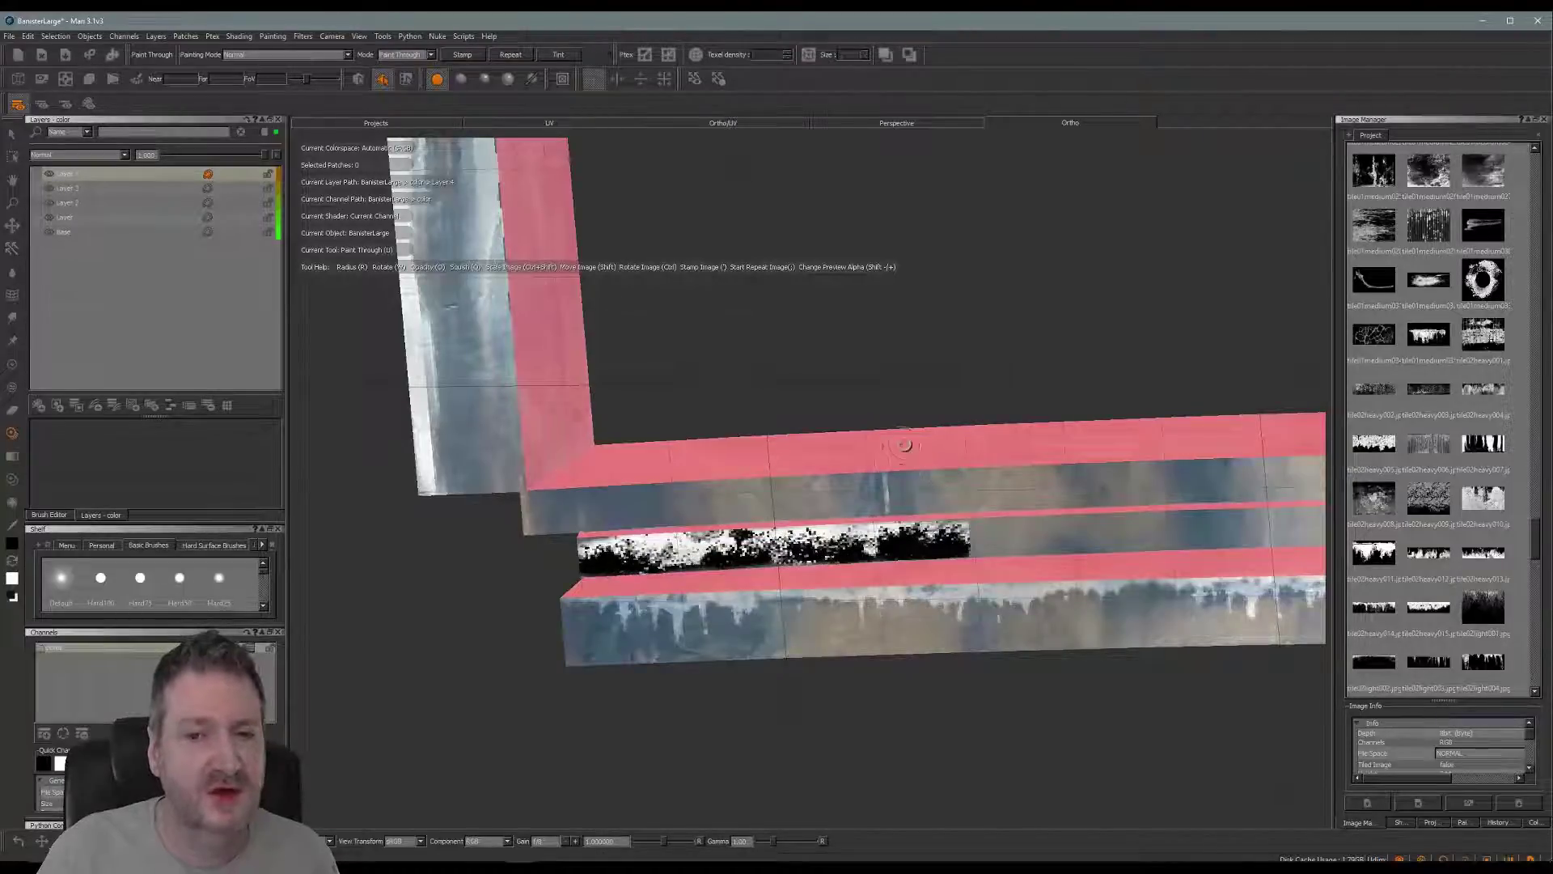
- Shift the grunge image beside the painted part and paint the second stretch of the lower rail's middle strip
{"action": "middle_click_drag", "start_coordinate": [905, 444], "coordinate": [646, 444]}
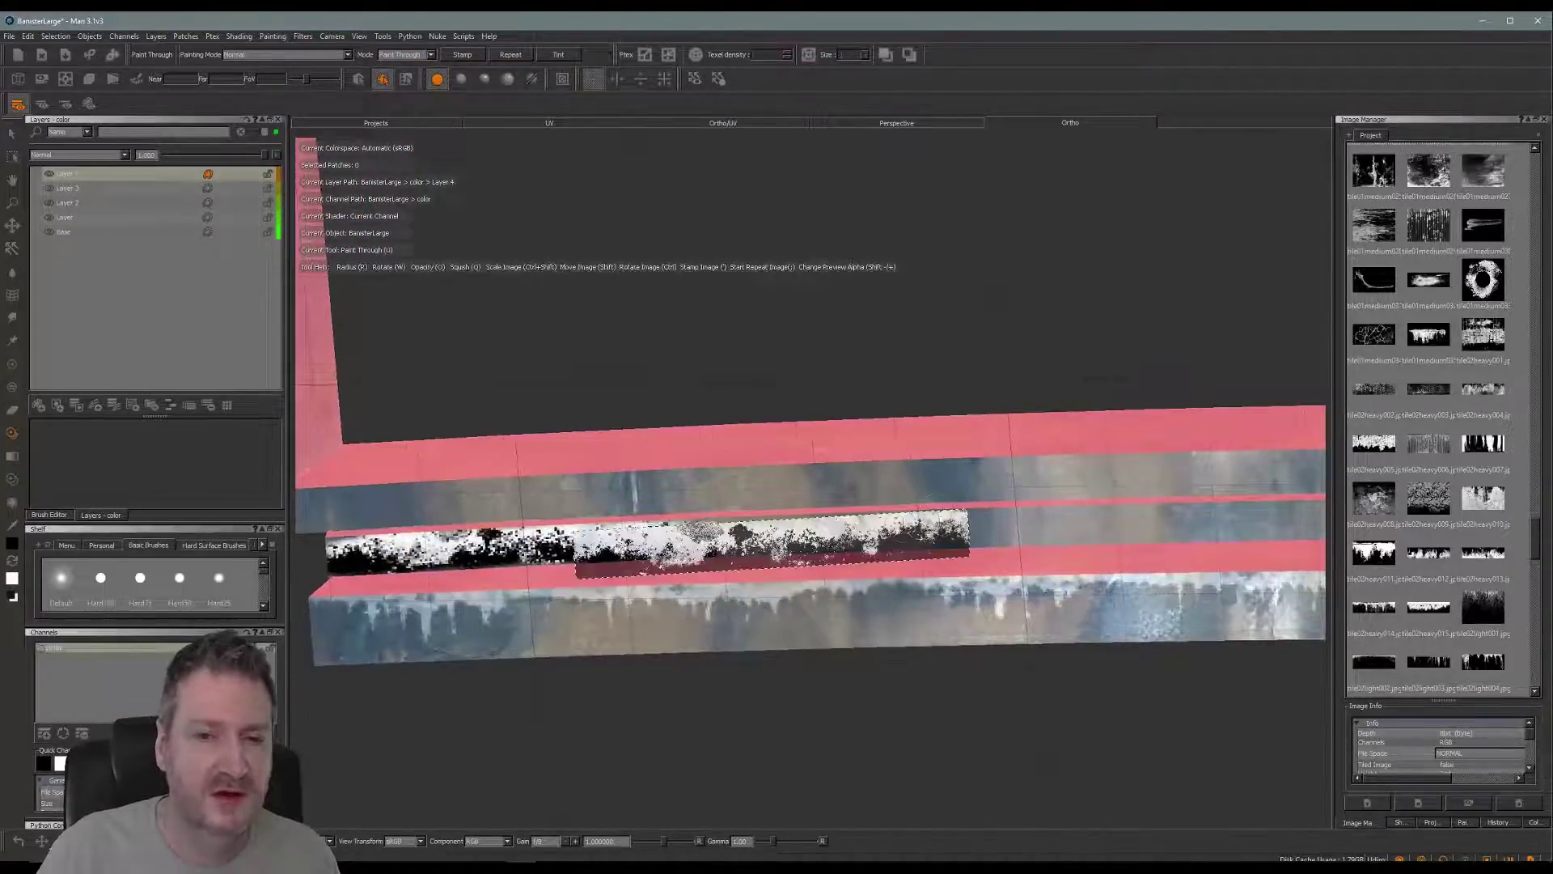
{"action": "mouse_move", "coordinate": [937, 534]}
{"action": "left_mouse_down", "text": "ctrl"}
{"action": "mouse_move", "coordinate": [952, 539]}
{"action": "mouse_move", "coordinate": [898, 543]}
{"action": "mouse_move", "coordinate": [953, 514]}
{"action": "mouse_move", "coordinate": [1013, 532]}
{"action": "left_mouse_up", "text": "ctrl"}
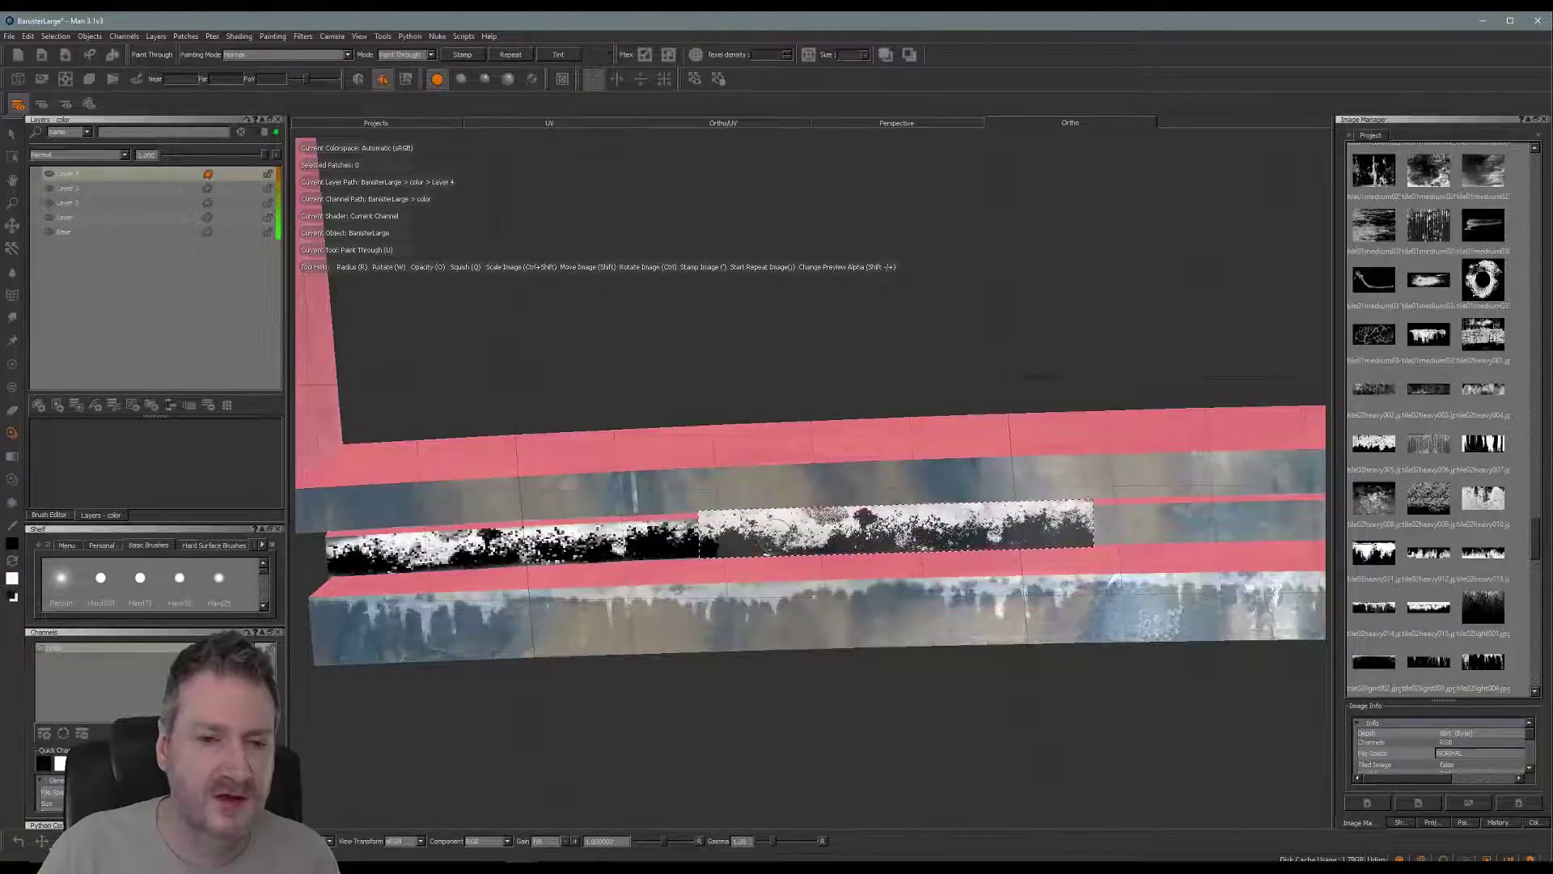
{"action": "mouse_move", "coordinate": [759, 537]}
{"action": "left_mouse_down"}
{"action": "mouse_move", "coordinate": [734, 540]}
{"action": "mouse_move", "coordinate": [796, 532]}
{"action": "mouse_move", "coordinate": [743, 538]}
{"action": "left_mouse_up"}
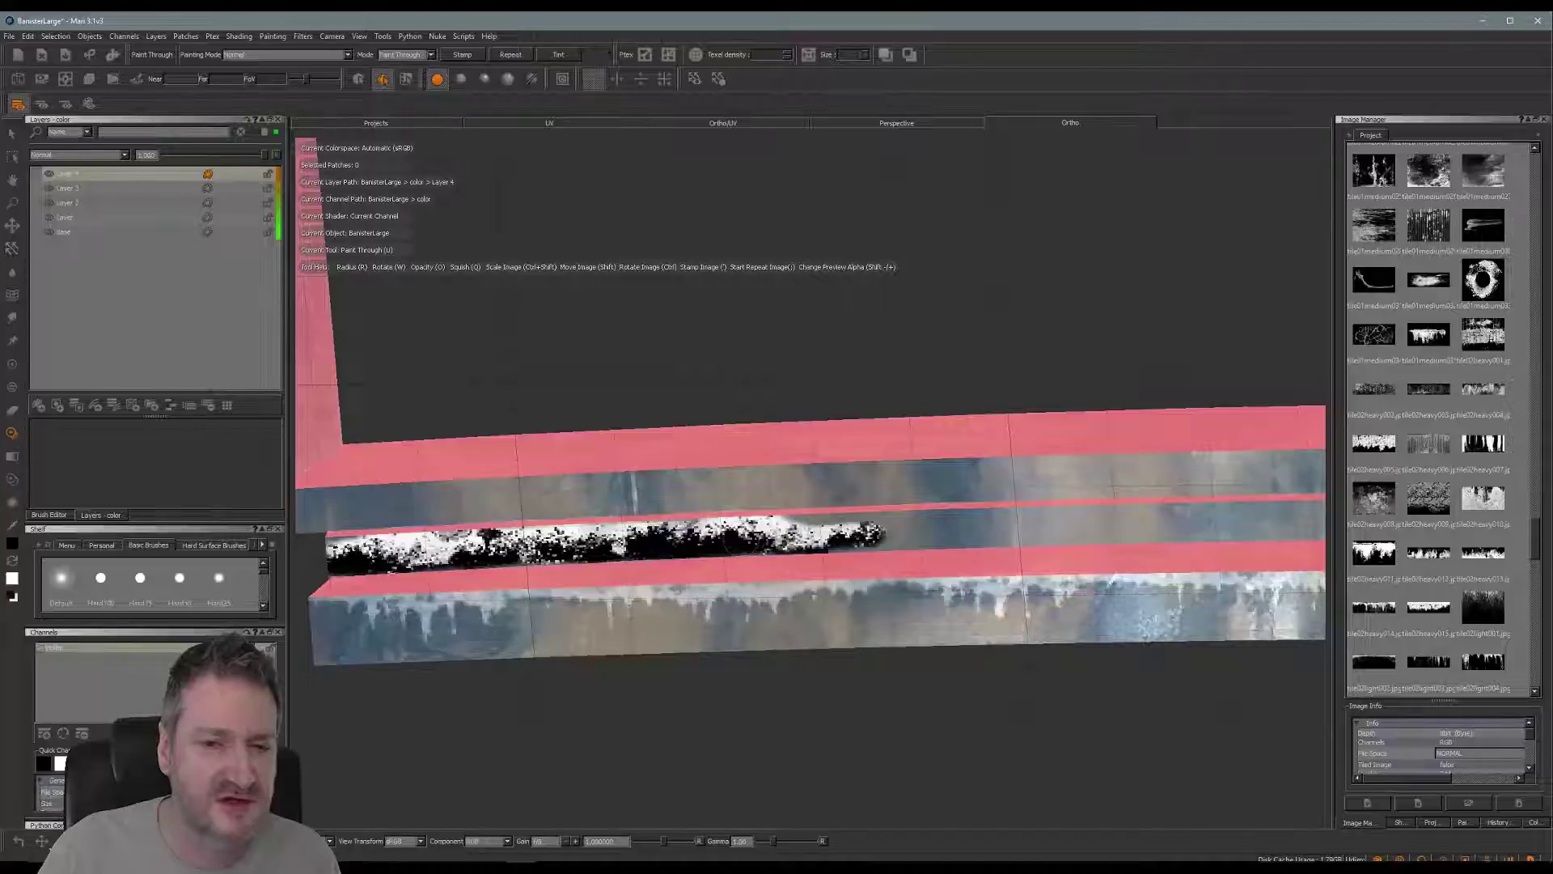
{"action": "left_click_drag", "start_coordinate": [882, 534], "coordinate": [1084, 526]}
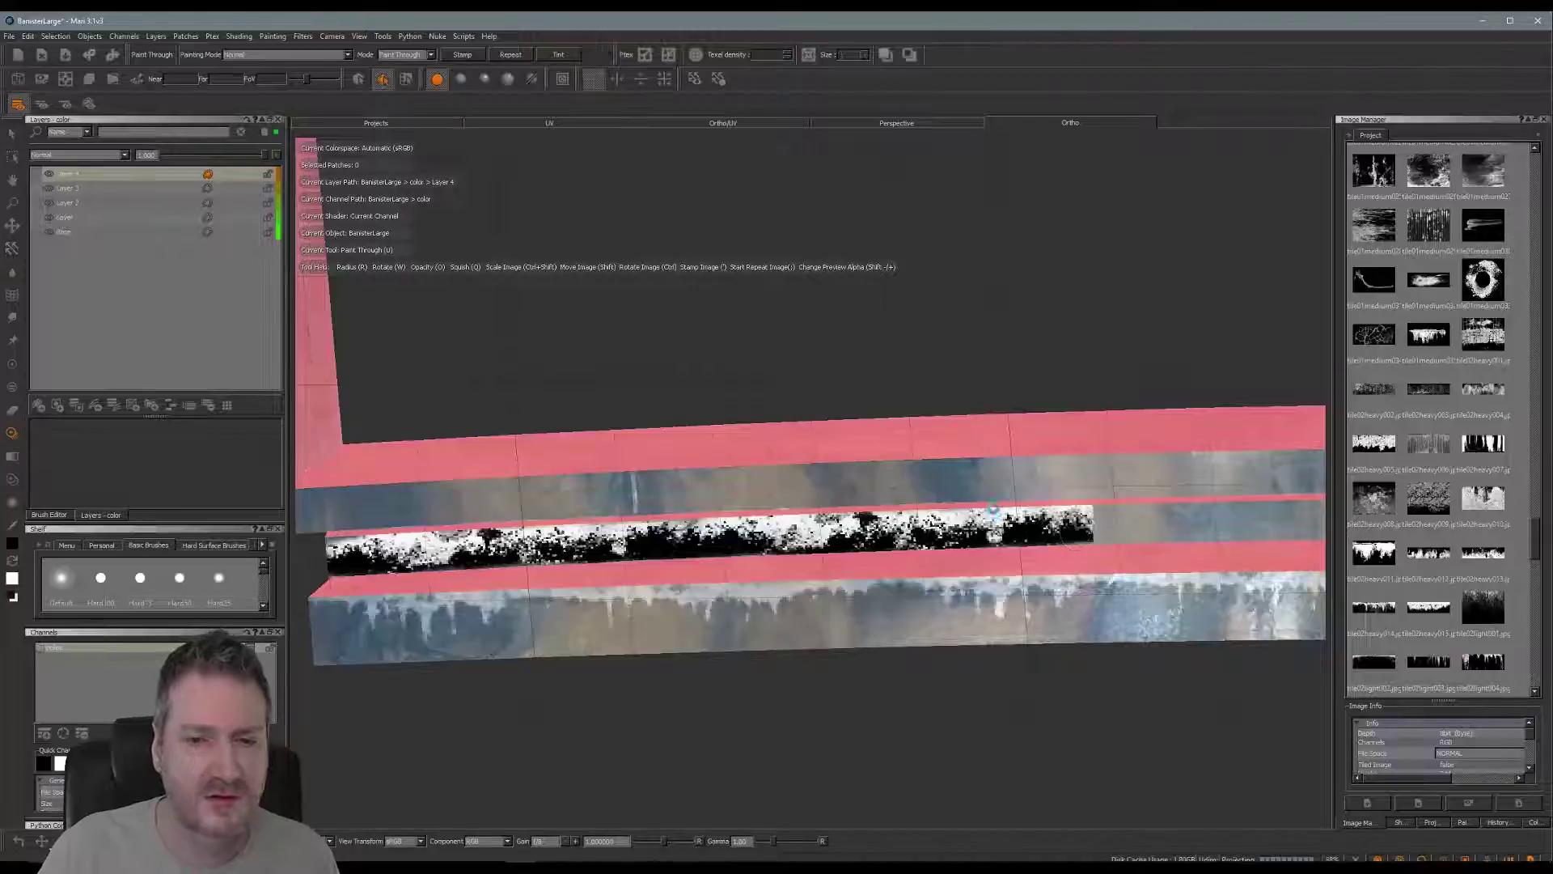
- Align the grunge image with the end of the painted part and paint the third stretch of the lower rail's middle strip
{"action": "middle_click_drag", "start_coordinate": [1058, 426], "coordinate": [619, 405], "text": "alt"}
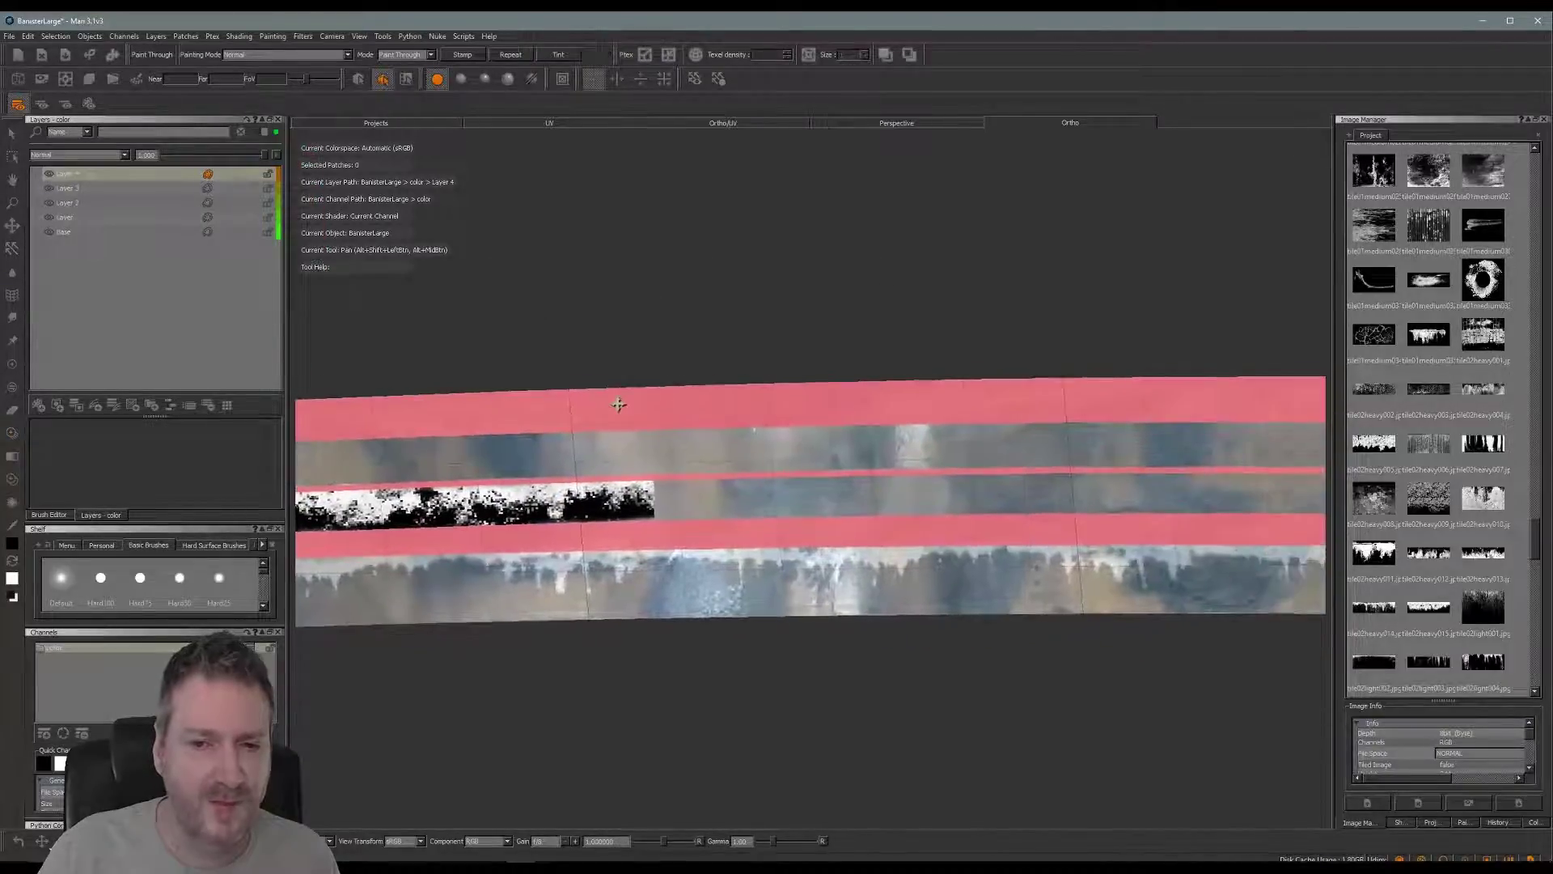
{"action": "left_click_drag", "start_coordinate": [961, 528], "coordinate": [908, 496], "text": "shift"}
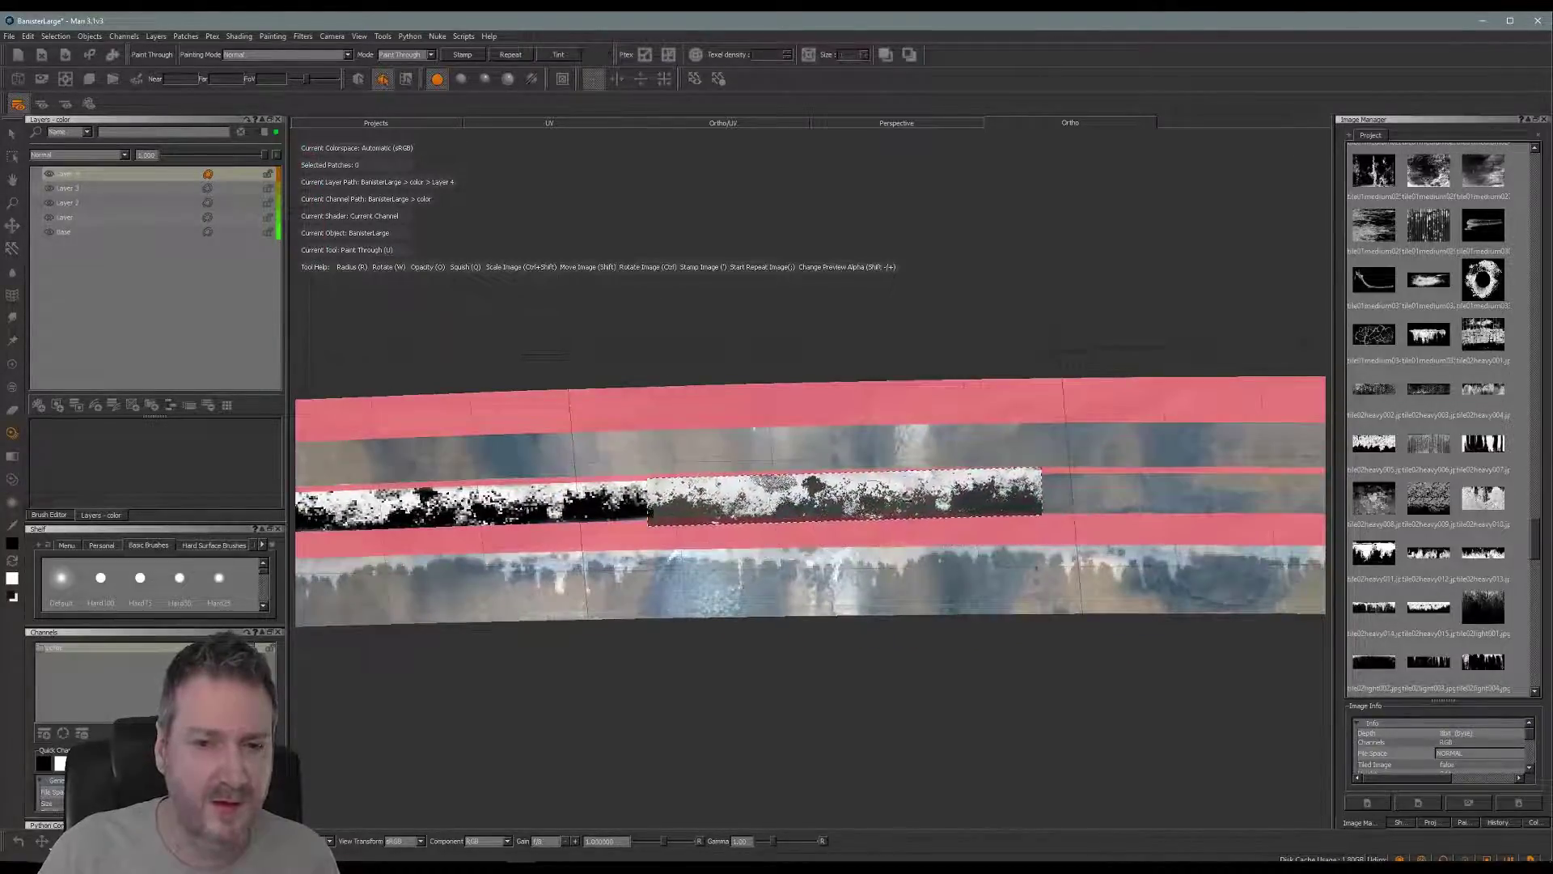
{"action": "left_click_drag", "start_coordinate": [1016, 492], "coordinate": [1019, 495], "text": "ctrl"}
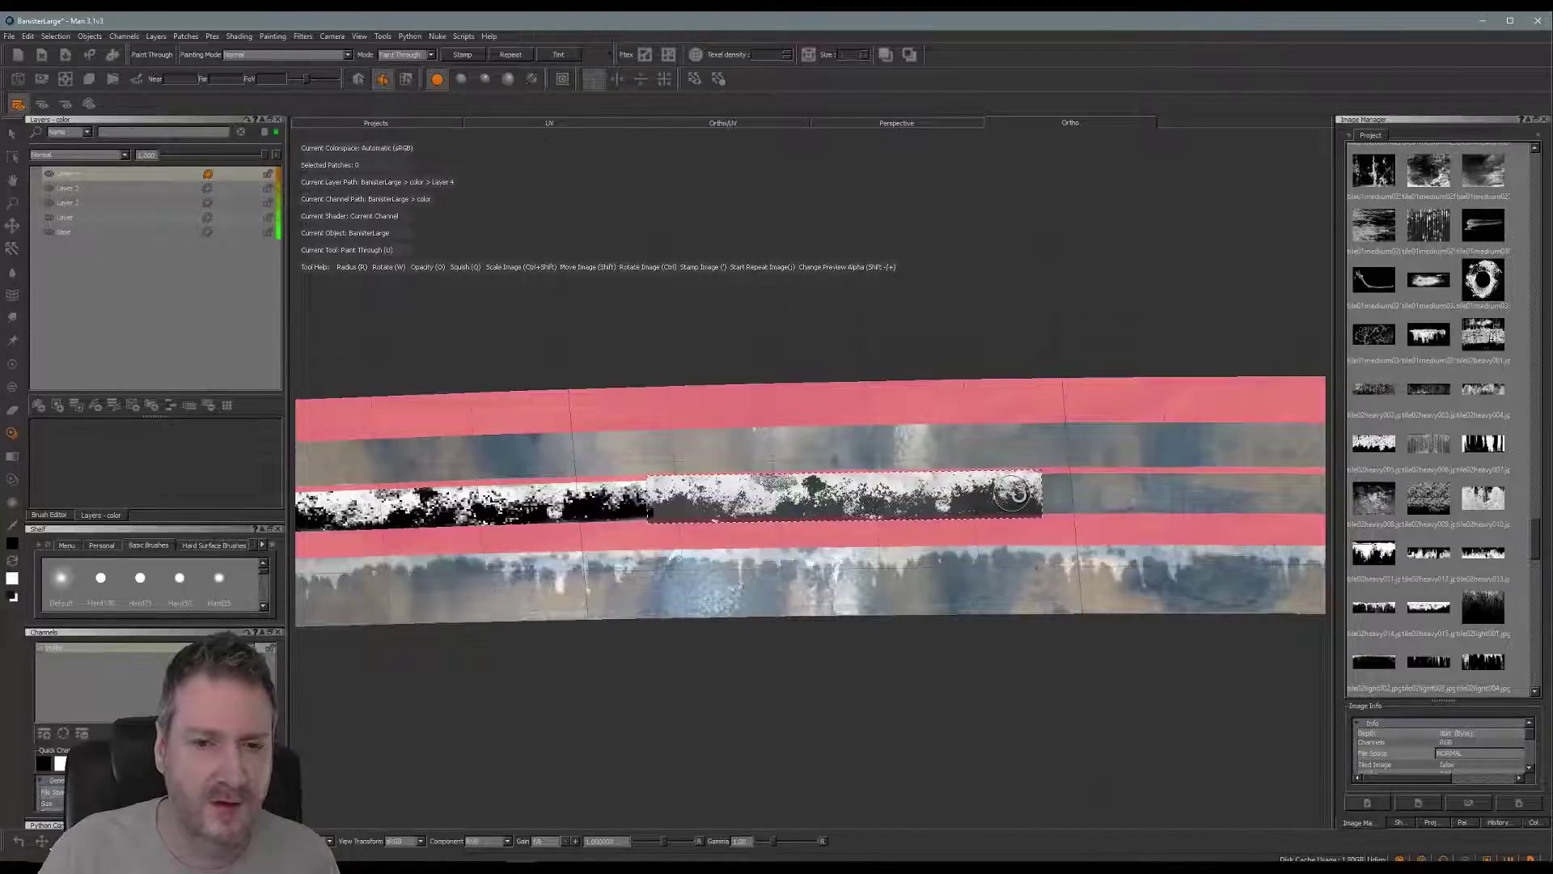
{"action": "mouse_move", "coordinate": [692, 520]}
{"action": "left_mouse_down"}
{"action": "mouse_move", "coordinate": [692, 504]}
{"action": "mouse_move", "coordinate": [745, 498]}
{"action": "mouse_move", "coordinate": [1015, 496]}
{"action": "left_mouse_up"}
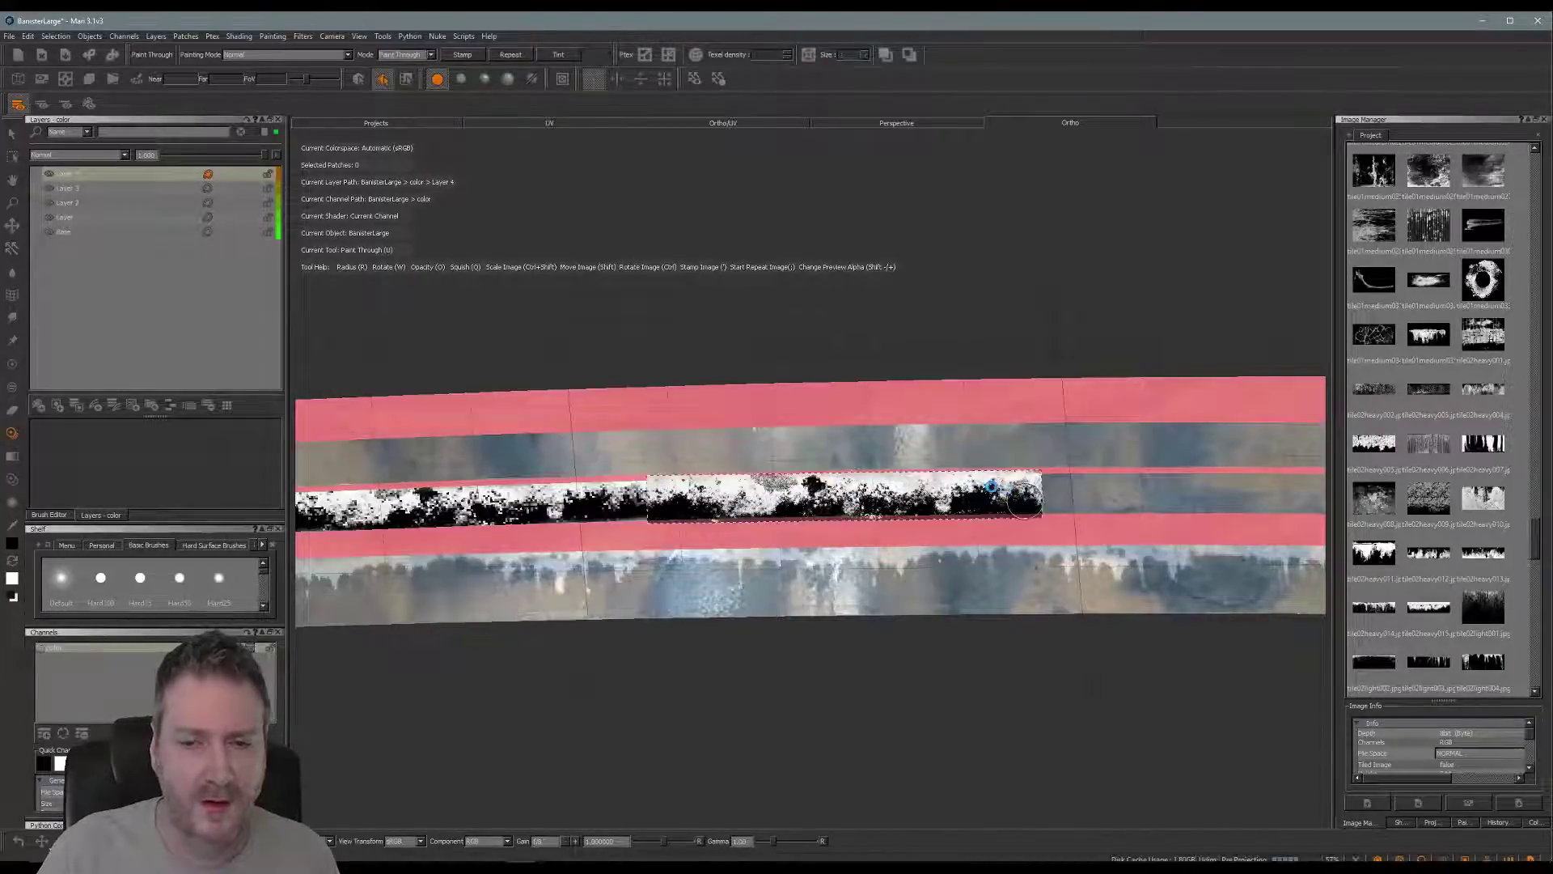
- Move and level the grunge image, then paint the fourth stretch of the lower rail's middle strip
{"action": "middle_click_drag", "start_coordinate": [1048, 396], "coordinate": [642, 400], "text": "alt"}
{"action": "left_click_drag", "start_coordinate": [765, 510], "coordinate": [745, 503], "text": "shift"}
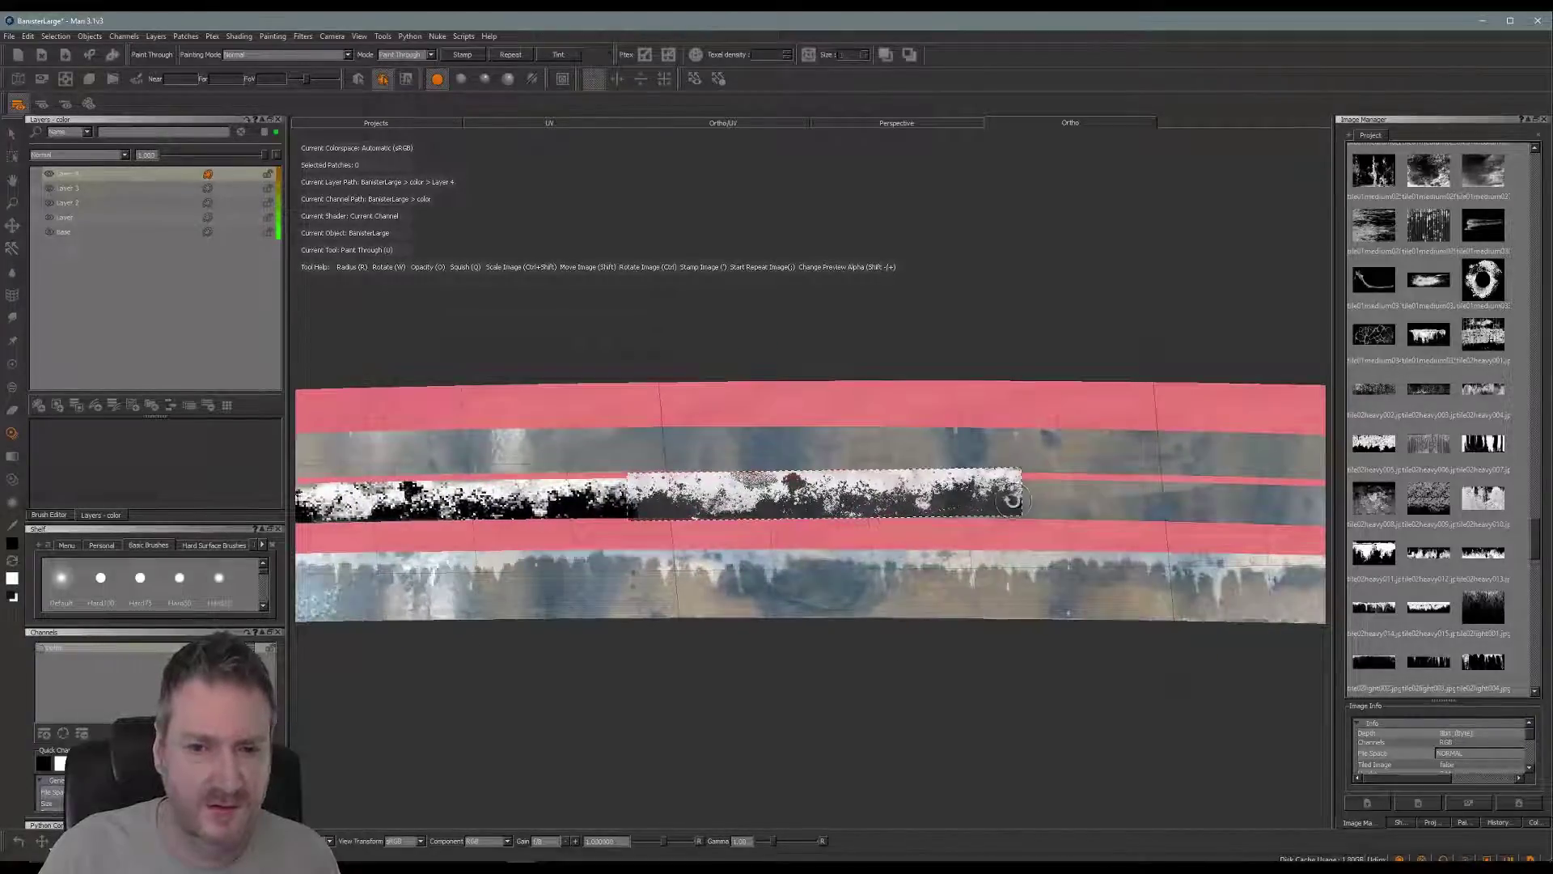
{"action": "left_click_drag", "start_coordinate": [1014, 501], "coordinate": [979, 503], "text": "ctrl"}
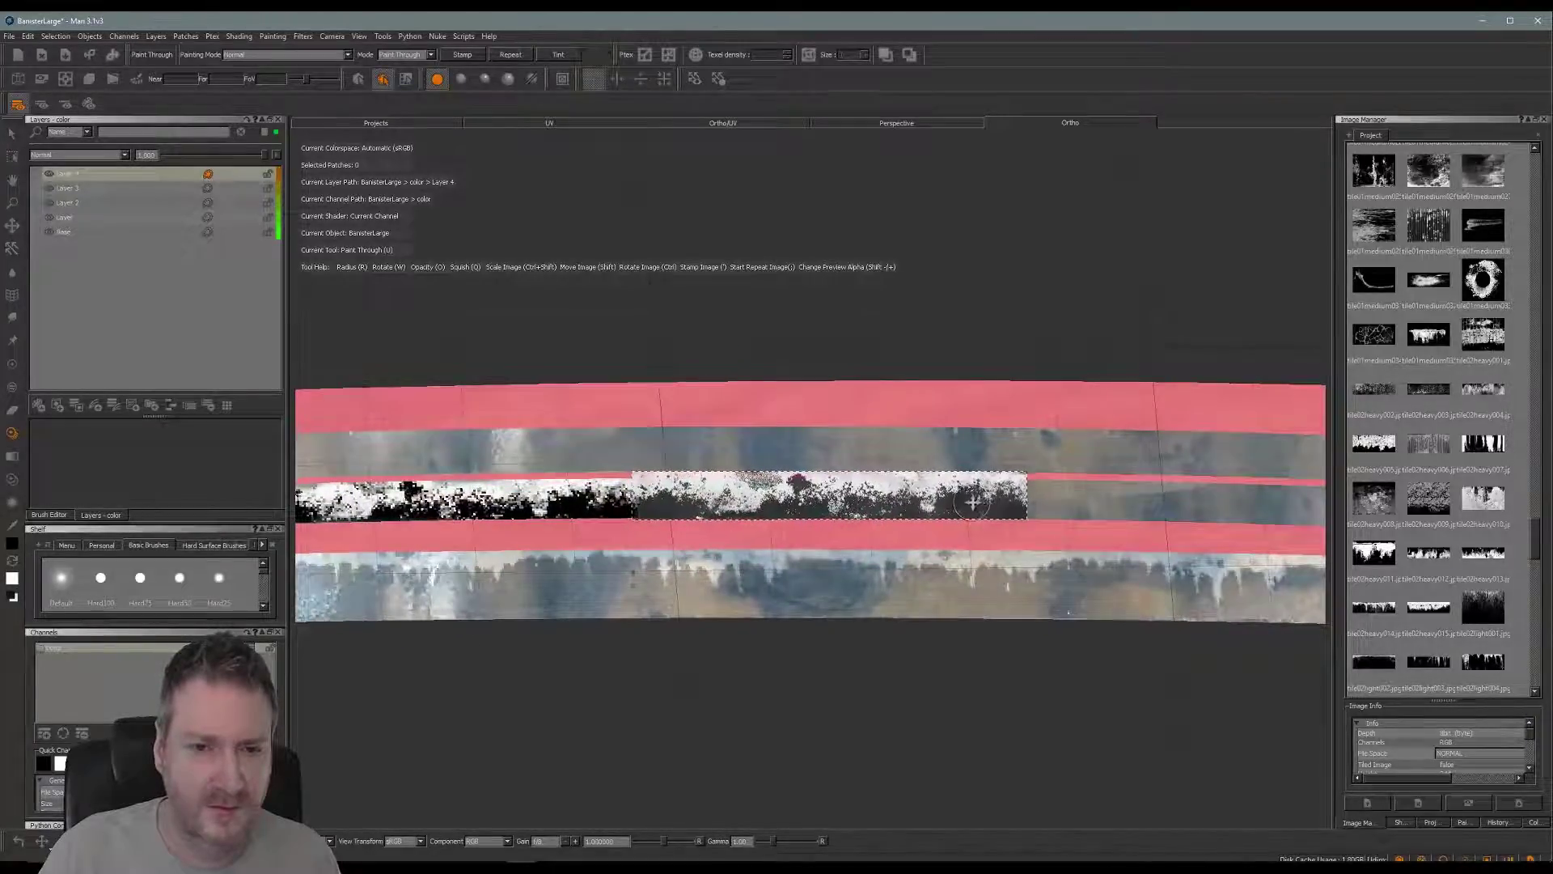
{"action": "mouse_move", "coordinate": [746, 506]}
{"action": "left_mouse_down"}
{"action": "mouse_move", "coordinate": [645, 501]}
{"action": "mouse_move", "coordinate": [1026, 500]}
{"action": "left_mouse_up"}
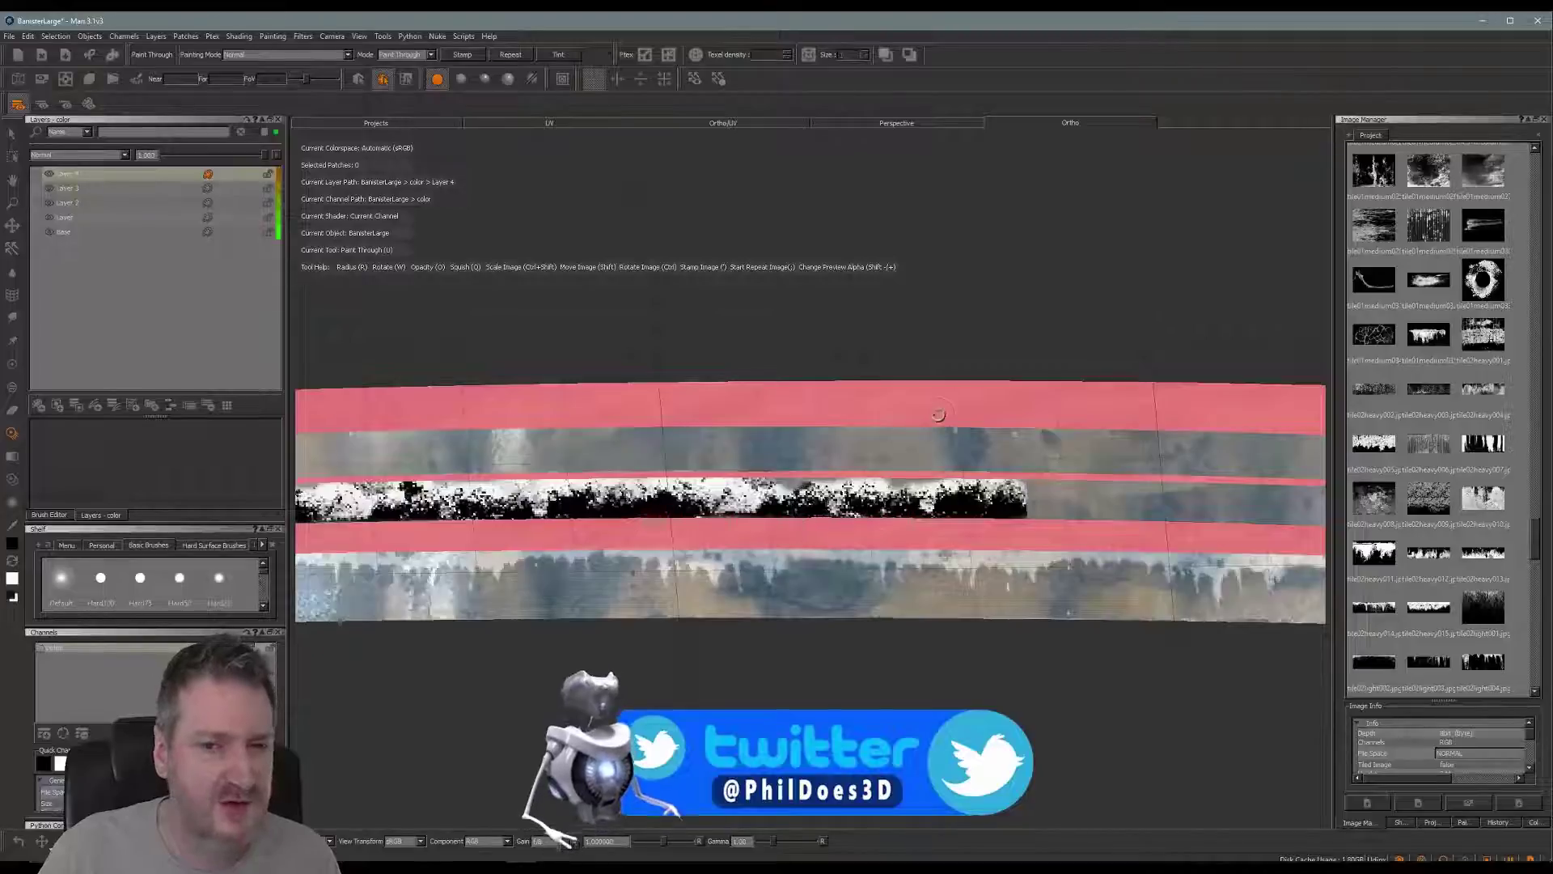
- Rotate the grunge image to follow the downward curve and paint the fifth stretch of the lower rail's middle strip
{"action": "middle_click_drag", "start_coordinate": [938, 416], "coordinate": [645, 381], "text": "alt"}
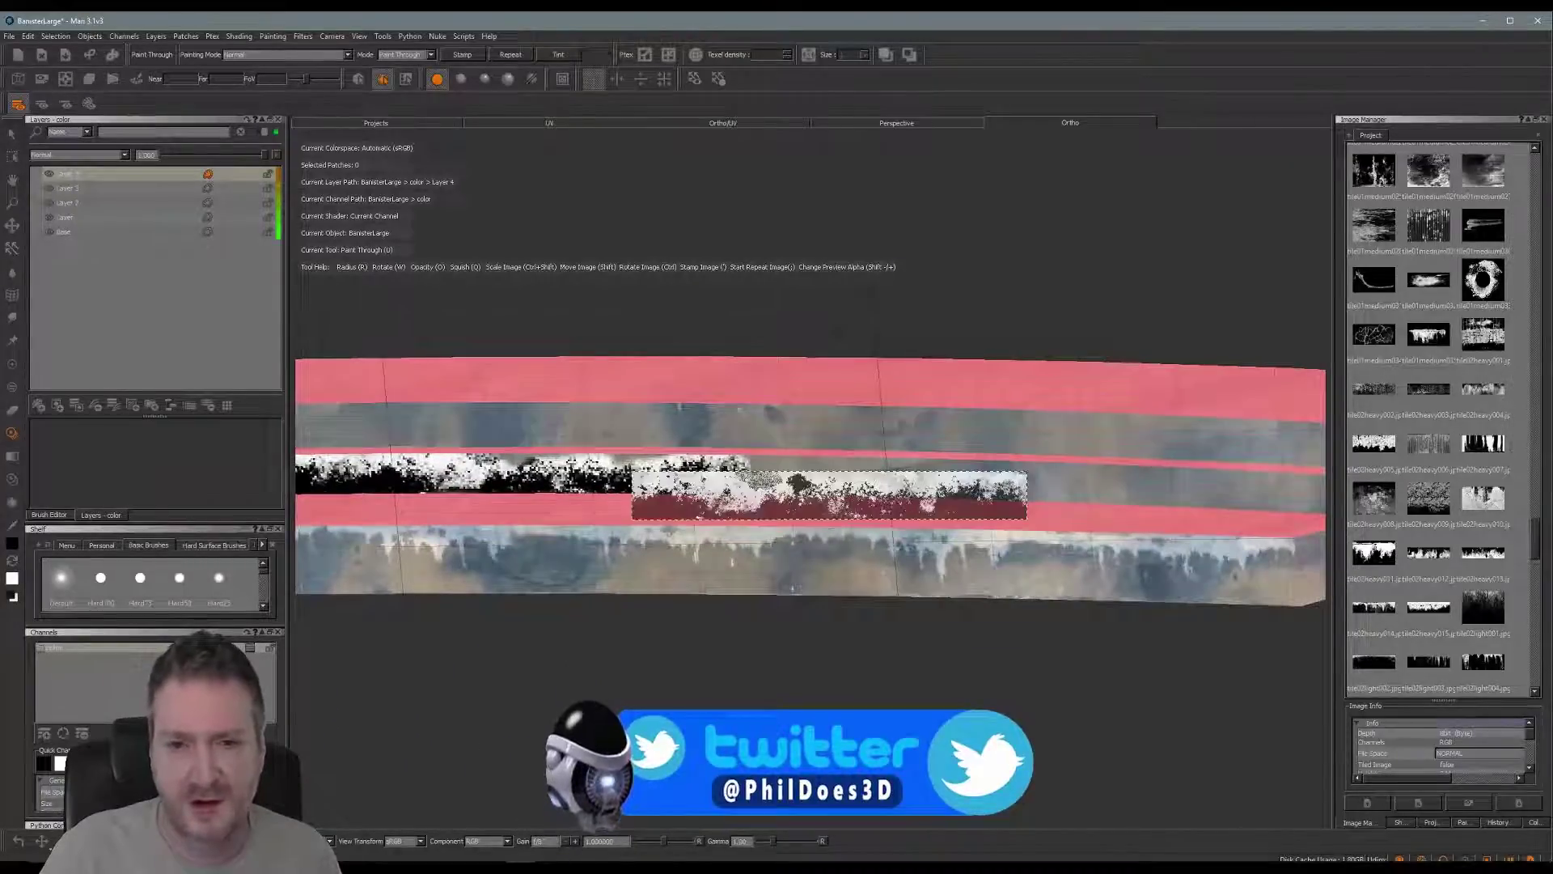
{"action": "mouse_move", "coordinate": [724, 534]}
{"action": "left_mouse_down", "text": "shift"}
{"action": "mouse_move", "coordinate": [818, 534]}
{"action": "mouse_move", "coordinate": [829, 511]}
{"action": "left_mouse_up", "text": "shift"}
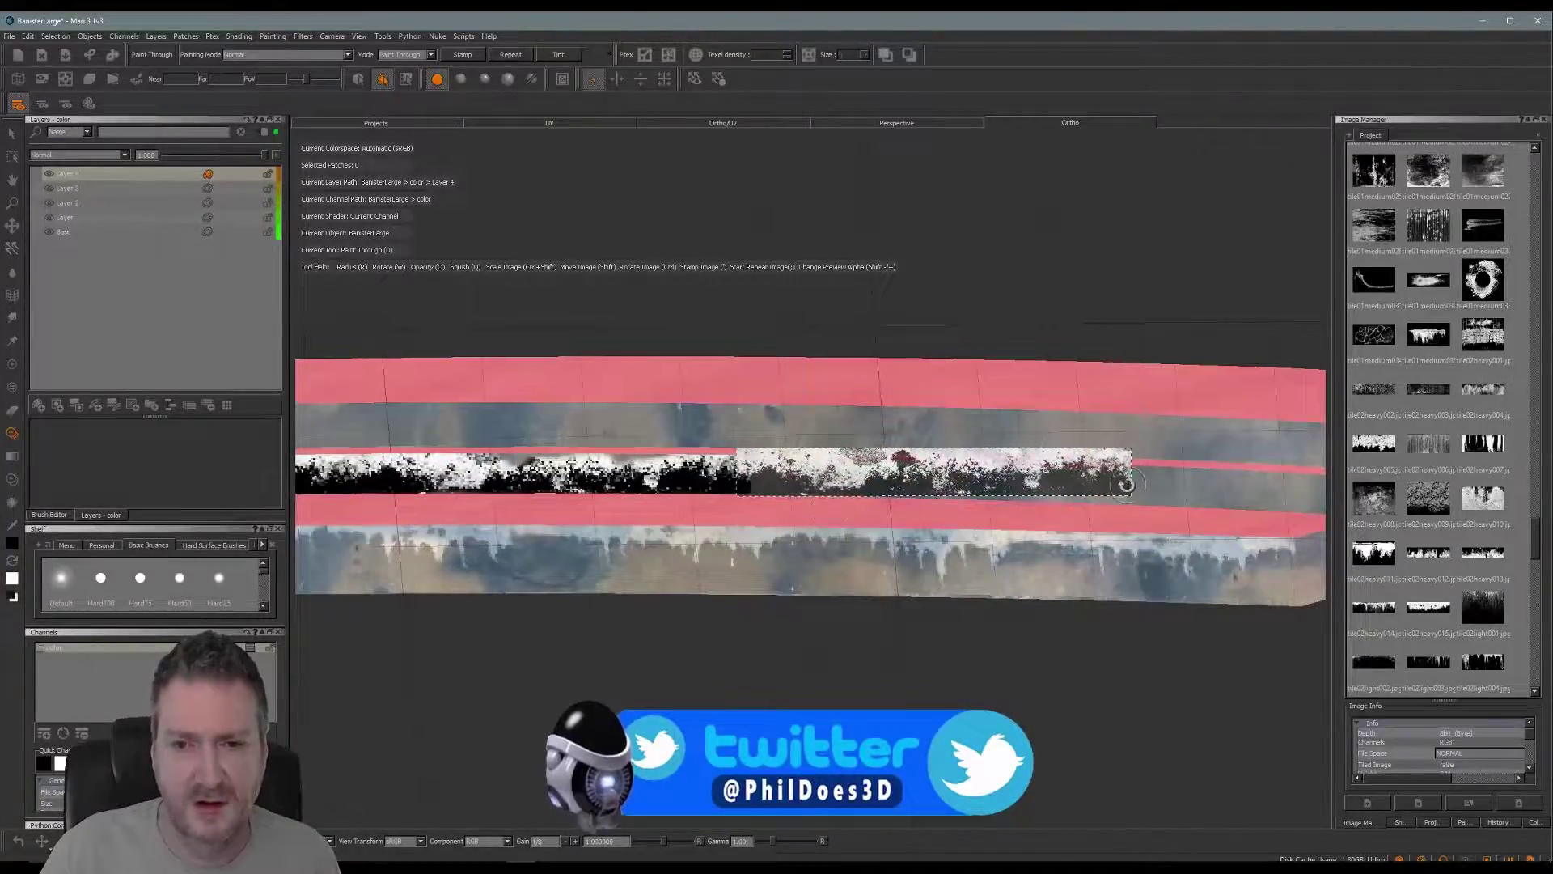
{"action": "left_click_drag", "start_coordinate": [1115, 481], "coordinate": [1085, 478], "text": "ctrl"}
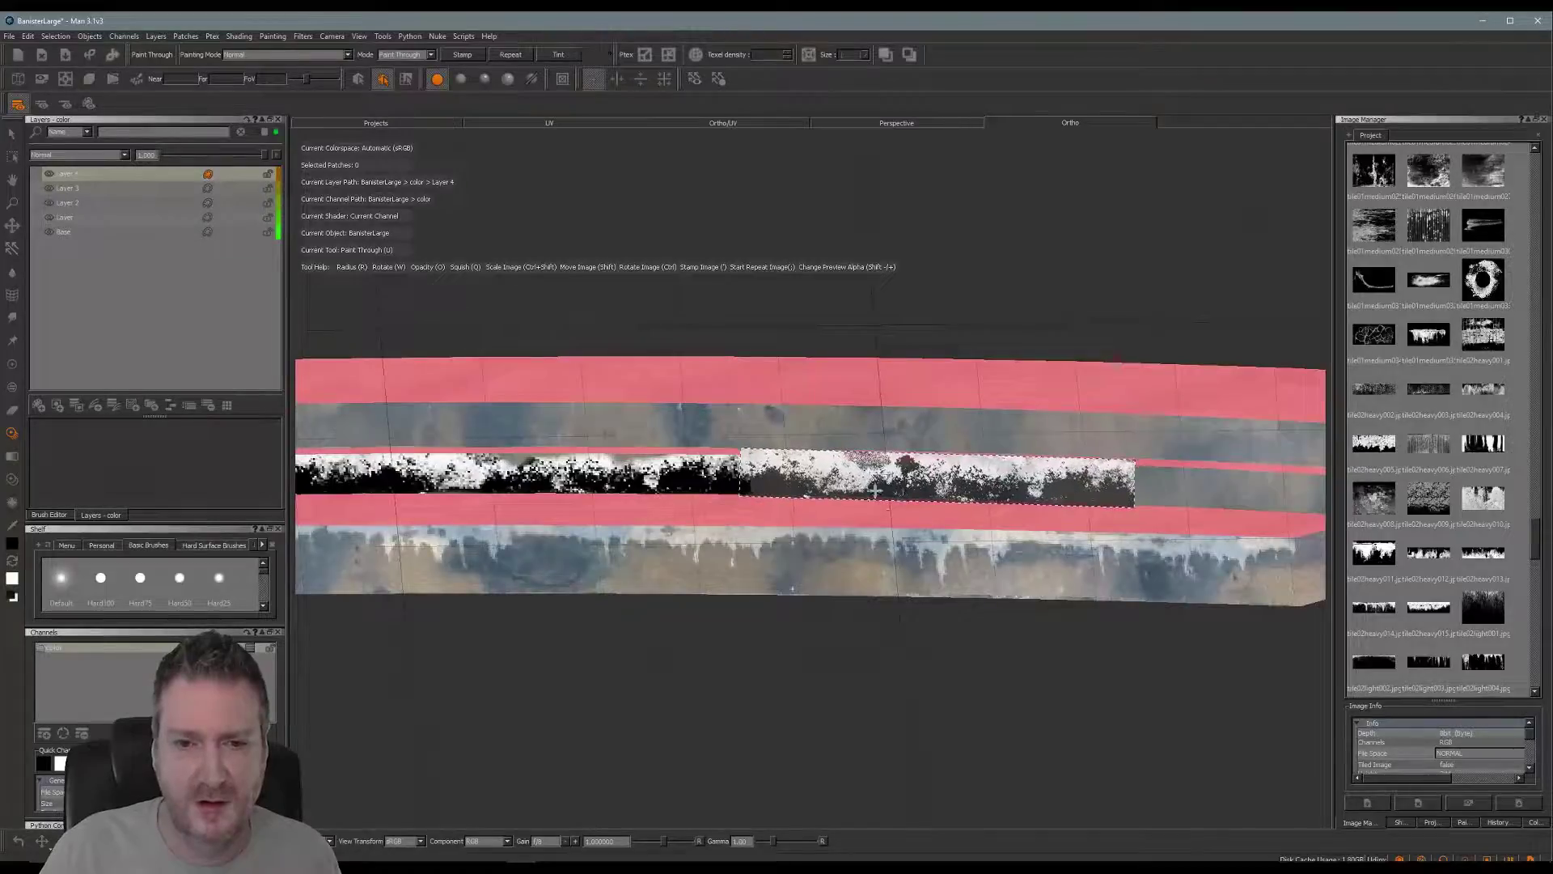
{"action": "left_click_drag", "start_coordinate": [769, 481], "coordinate": [854, 483]}
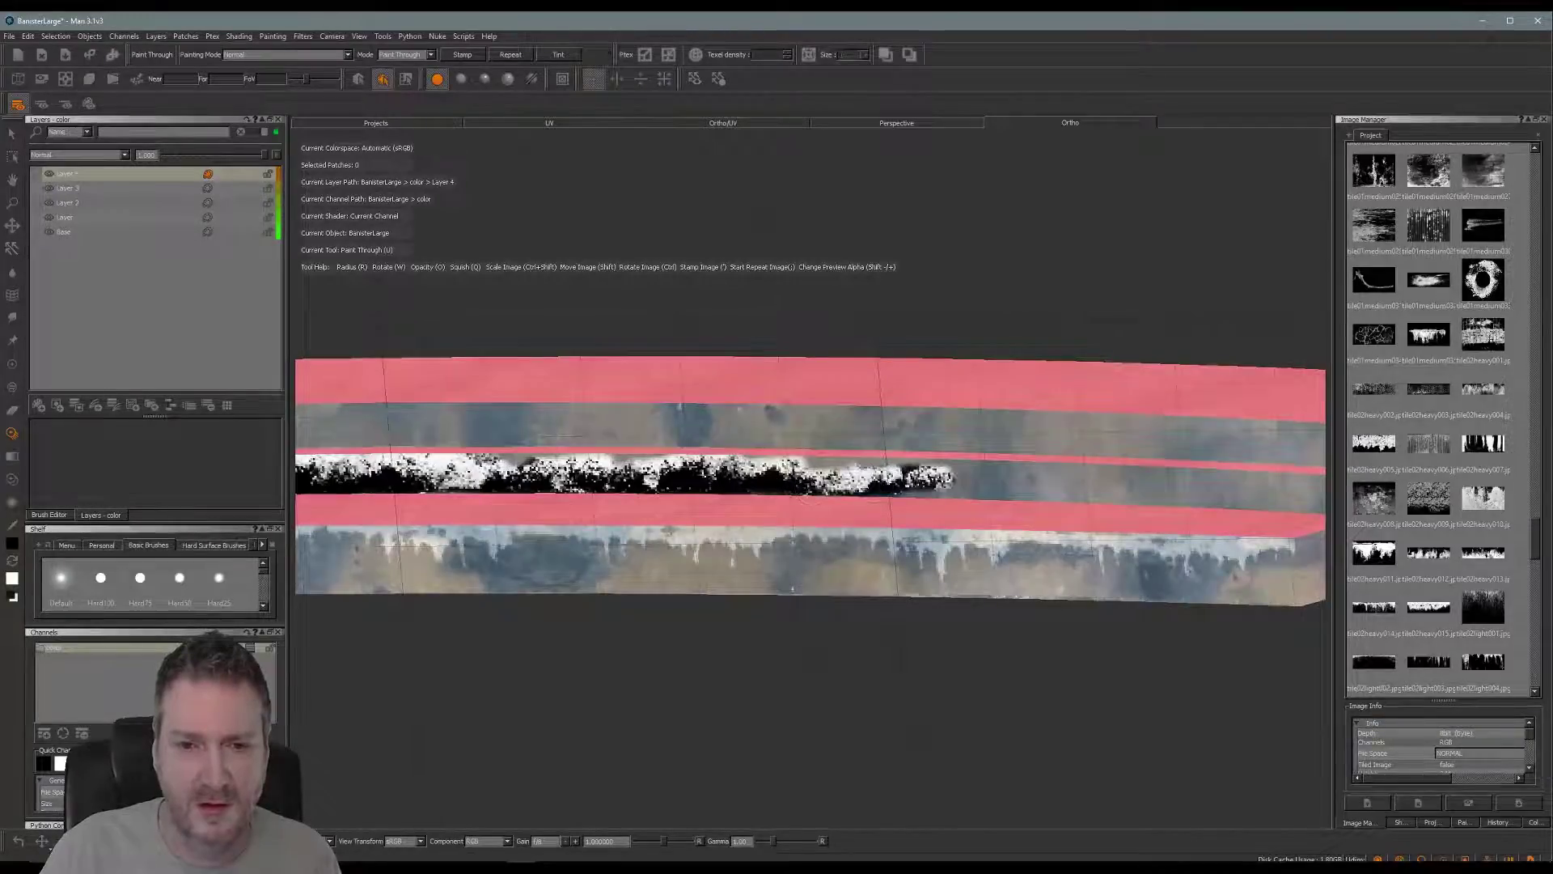
{"action": "mouse_move", "coordinate": [955, 479]}
{"action": "left_mouse_down"}
{"action": "mouse_move", "coordinate": [1132, 493]}
{"action": "mouse_move", "coordinate": [1112, 492]}
{"action": "left_mouse_up"}
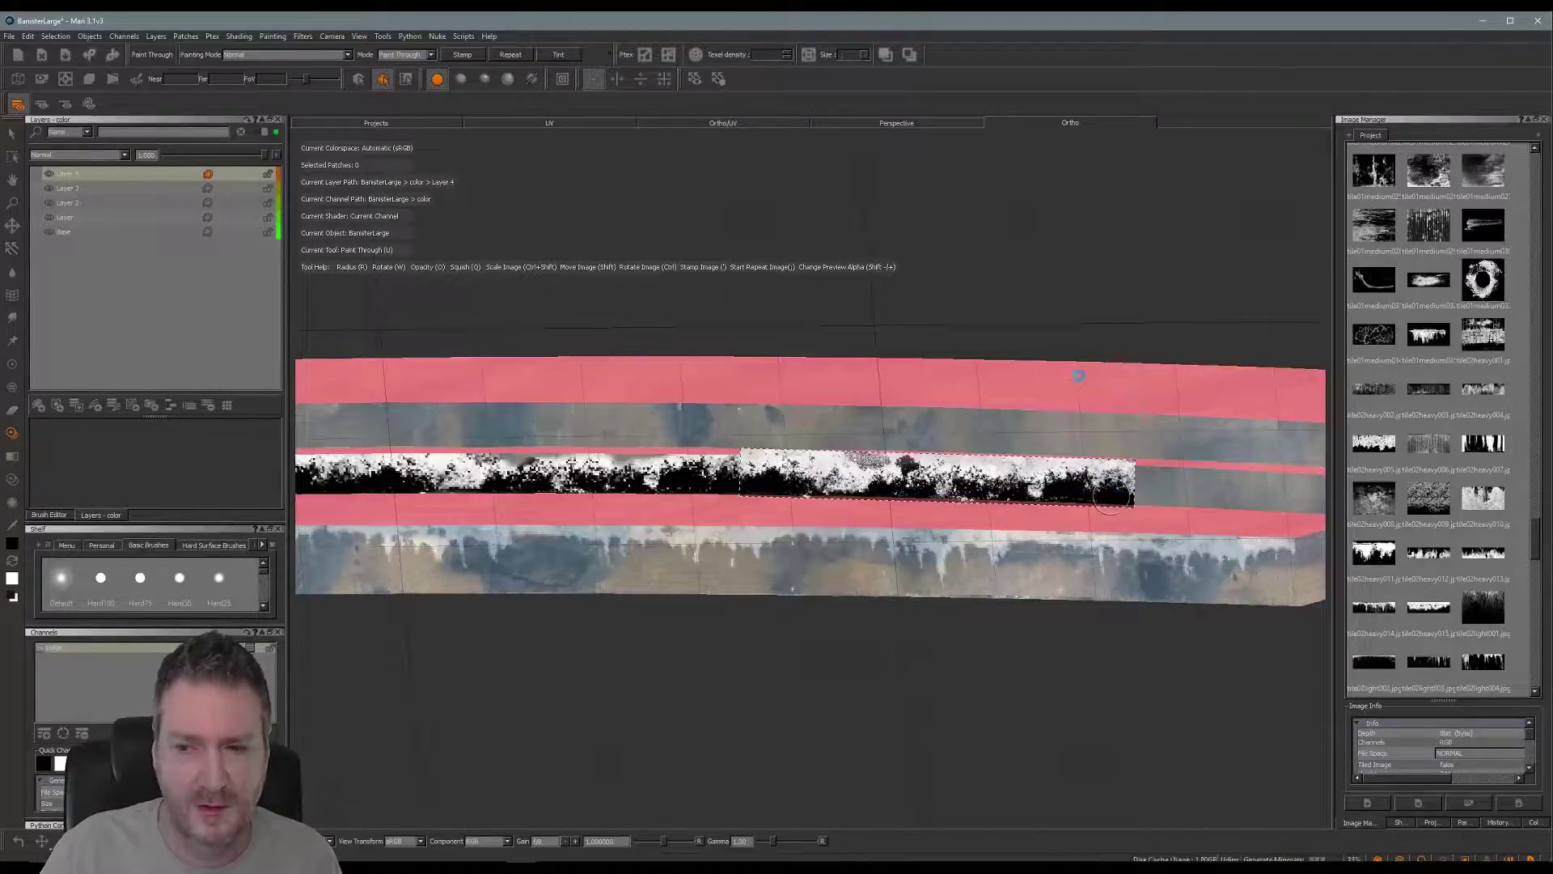
- Paint the last stretch of grunge on the lower rail's middle strip up to its right end
{"action": "mouse_move", "coordinate": [1077, 375]}
{"action": "left_mouse_down", "text": "alt"}
{"action": "mouse_move", "coordinate": [931, 405]}
{"action": "mouse_move", "coordinate": [896, 431]}
{"action": "mouse_move", "coordinate": [1021, 441]}
{"action": "mouse_move", "coordinate": [887, 484]}
{"action": "mouse_move", "coordinate": [868, 525]}
{"action": "mouse_move", "coordinate": [869, 463]}
{"action": "mouse_move", "coordinate": [862, 483]}
{"action": "mouse_move", "coordinate": [894, 489]}
{"action": "left_mouse_up", "text": "alt"}
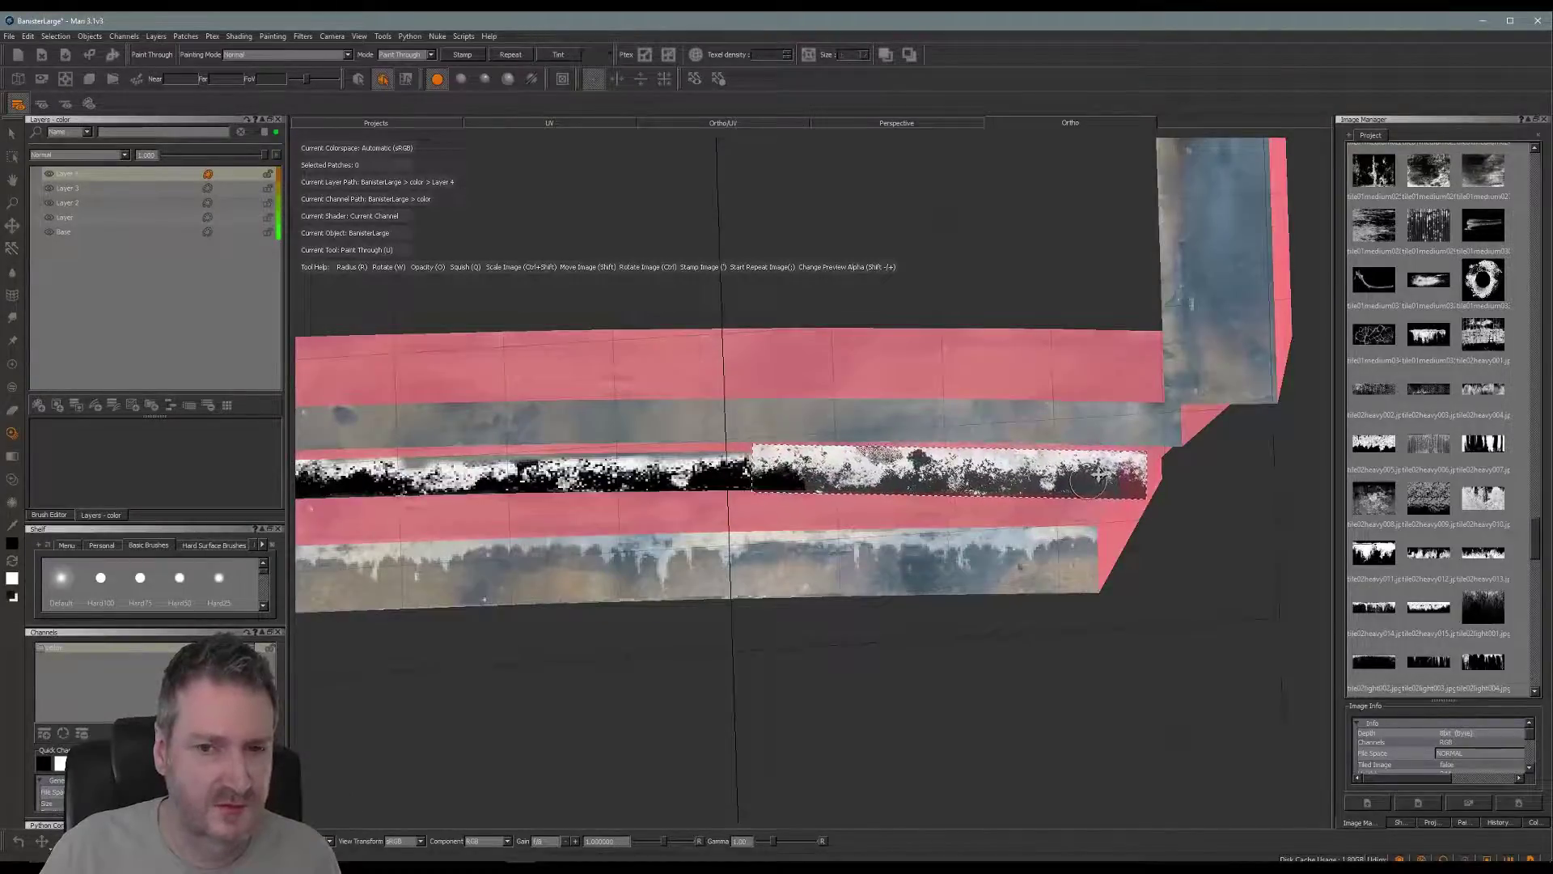
{"action": "mouse_move", "coordinate": [894, 491]}
{"action": "left_mouse_down"}
{"action": "mouse_move", "coordinate": [811, 468]}
{"action": "mouse_move", "coordinate": [1088, 477]}
{"action": "left_mouse_up"}
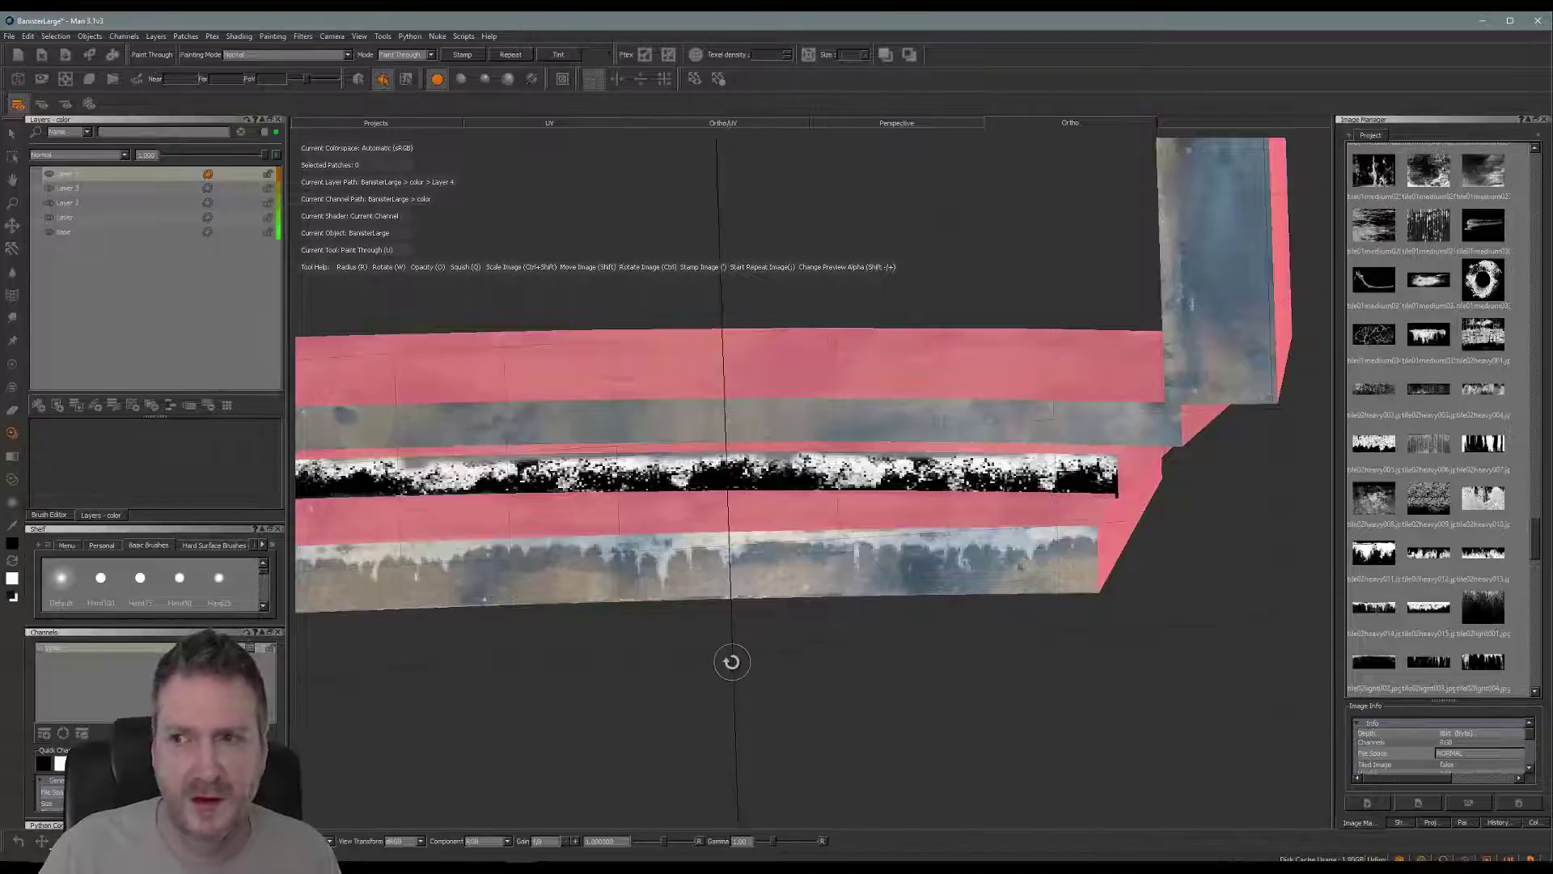
{"action": "left_click_drag", "start_coordinate": [736, 664], "coordinate": [611, 438], "text": "alt"}
- Set Layer 4's blend mode to Multiply and lower its opacity until the grunge blends softly into the rails
{"action": "key", "text": "u"}
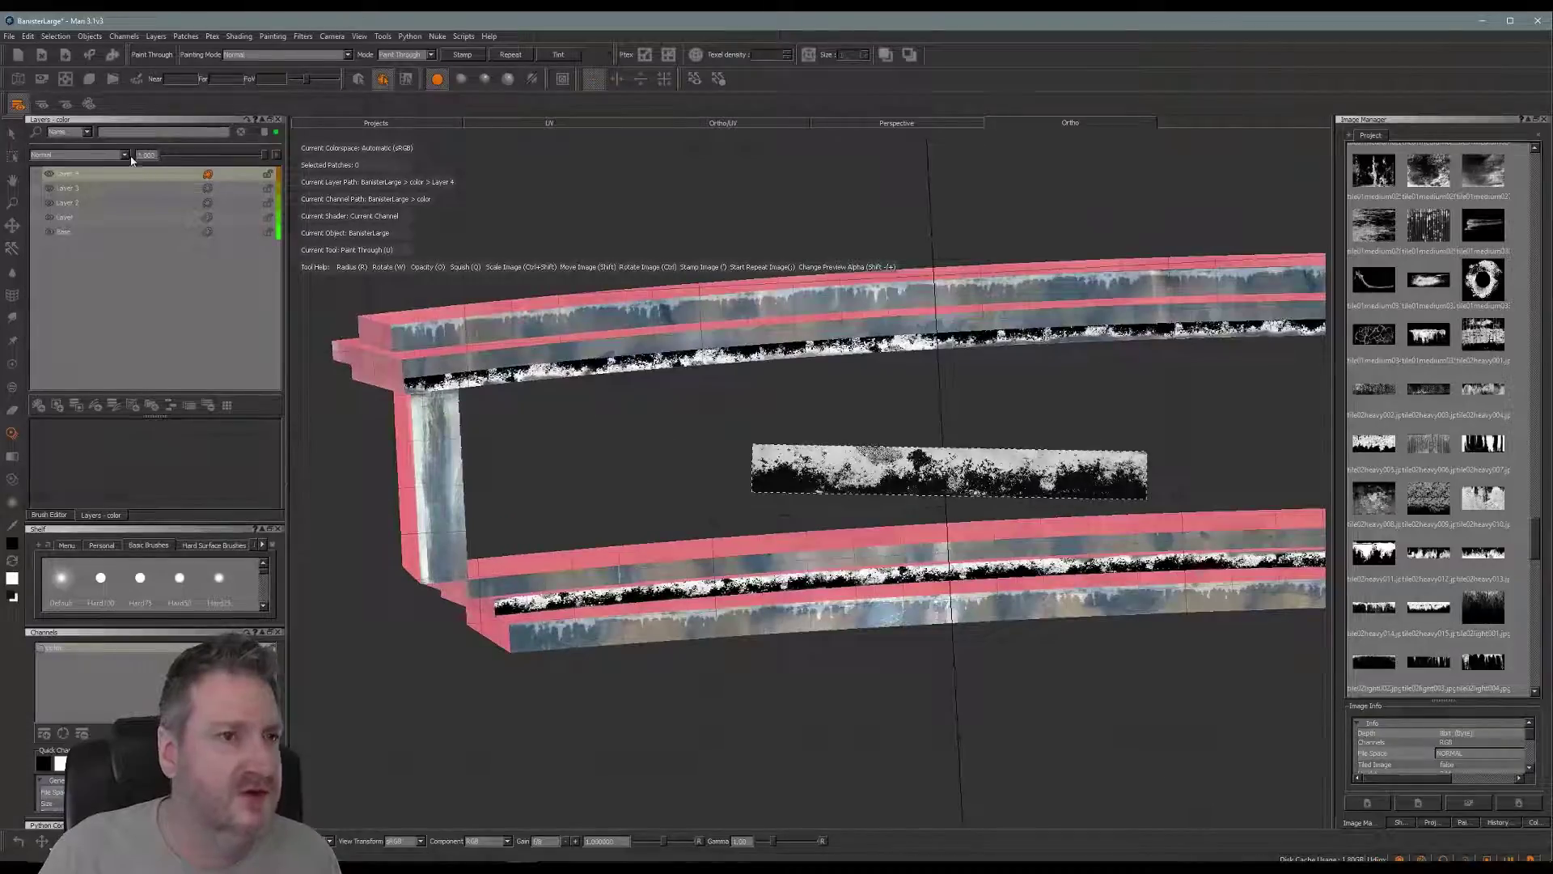
{"action": "left_click", "coordinate": [126, 154]}
{"action": "left_click", "coordinate": [67, 226]}
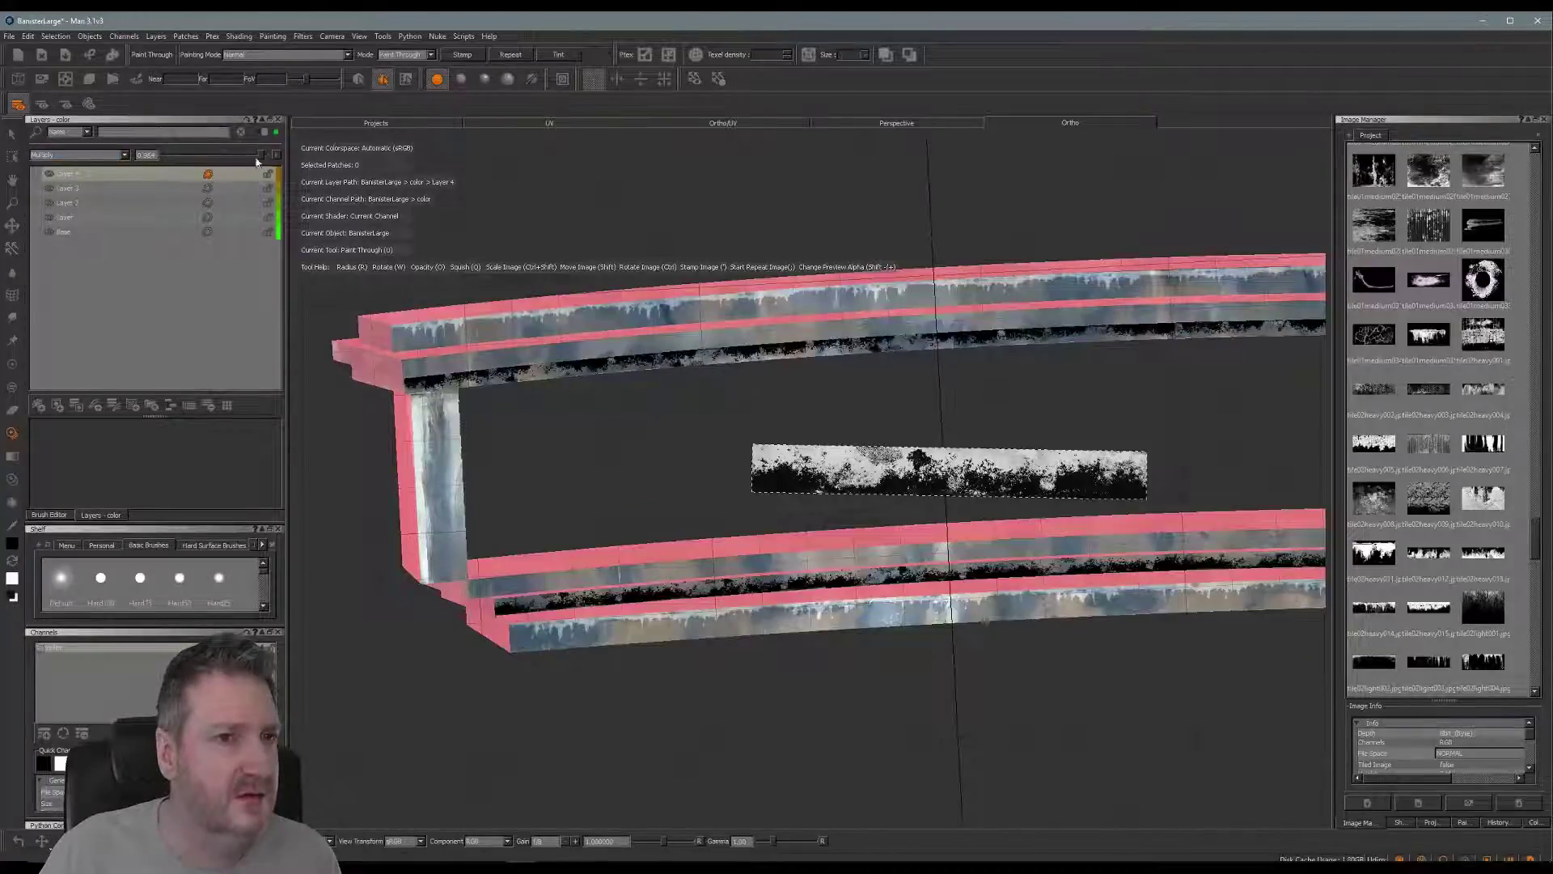
{"action": "left_click_drag", "start_coordinate": [257, 157], "coordinate": [208, 159]}
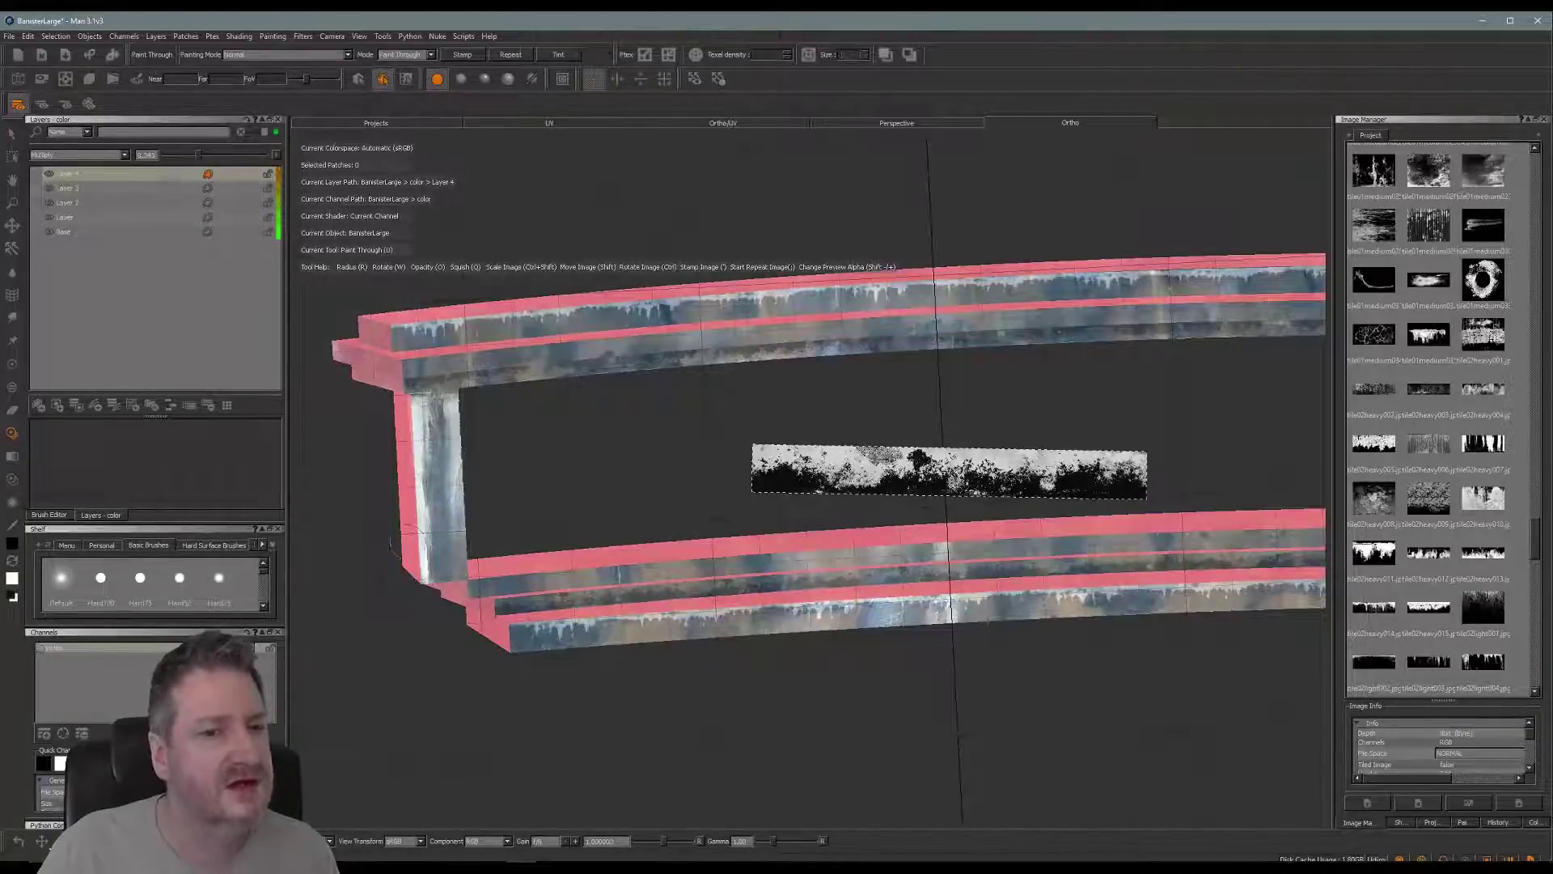
- Add a new paint layer above the multiplied grunge layer
{"action": "left_click_drag", "start_coordinate": [622, 454], "coordinate": [950, 451], "text": "alt"}
{"action": "middle_click_drag", "start_coordinate": [820, 420], "coordinate": [911, 428], "text": "alt"}
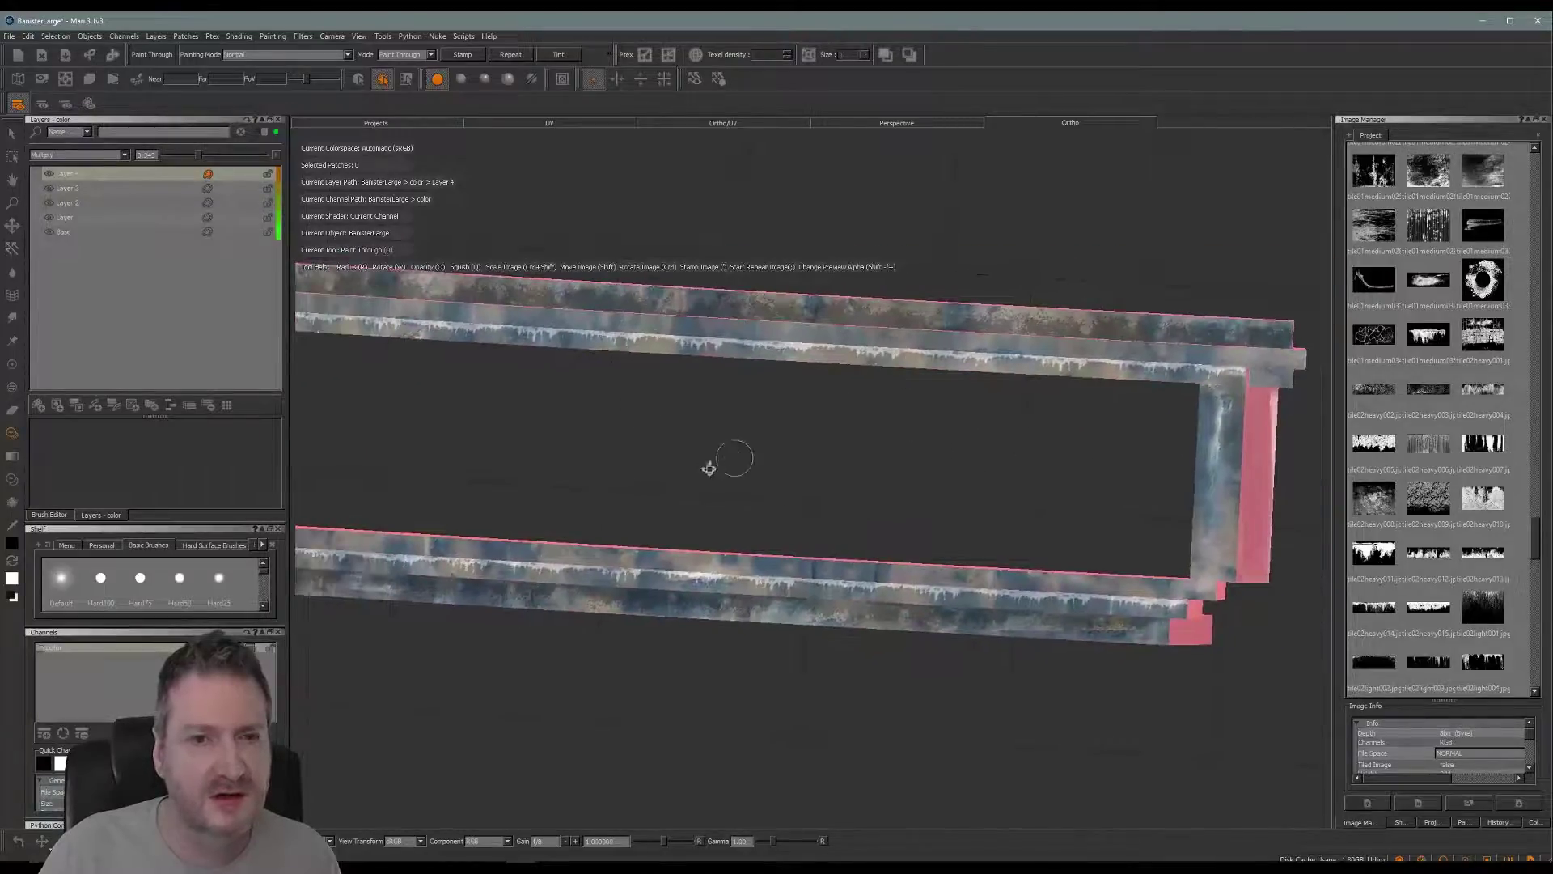
{"action": "left_click_drag", "start_coordinate": [709, 469], "coordinate": [670, 471], "text": "alt"}
{"action": "left_click", "coordinate": [33, 408]}
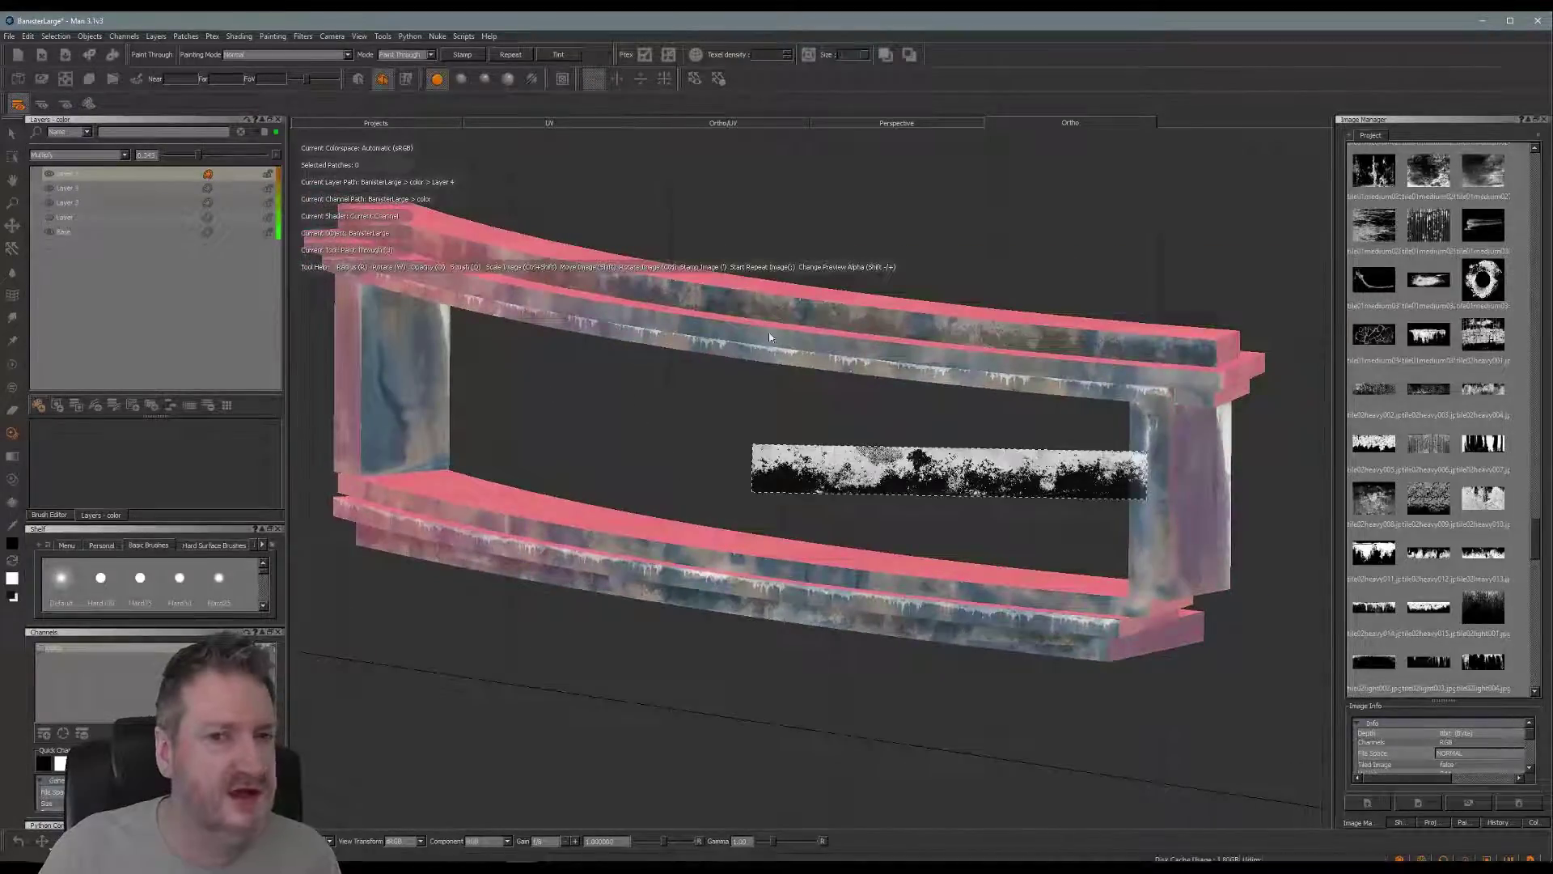
{"action": "key", "text": "ctrl+l"}
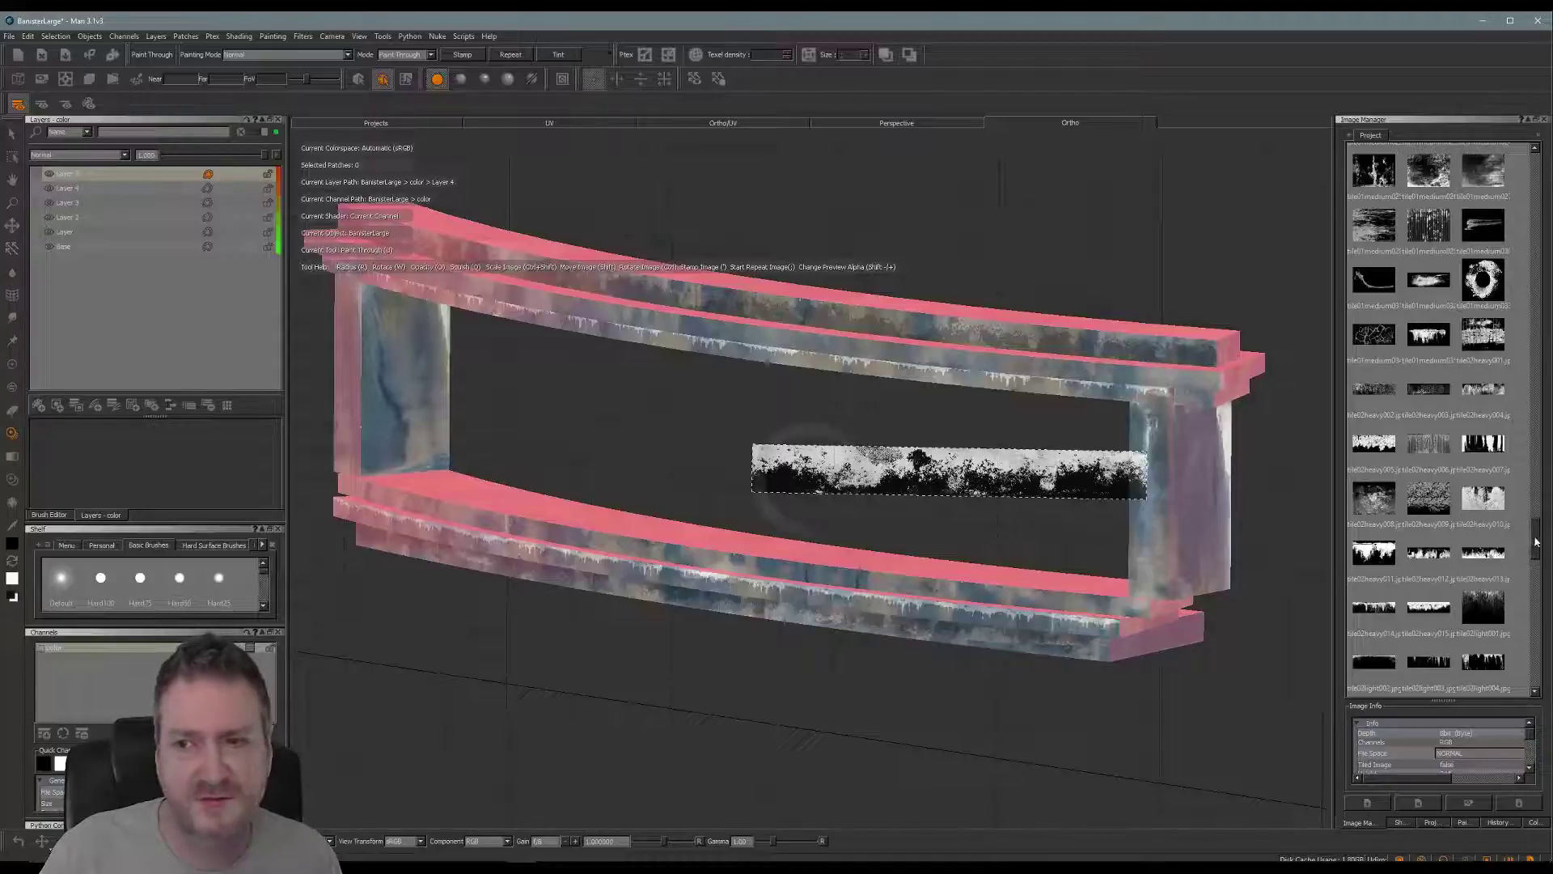
- Load a mottled black-and-white grunge map from the project images as the paint-through image
{"action": "left_click_drag", "start_coordinate": [1538, 539], "coordinate": [1536, 402]}
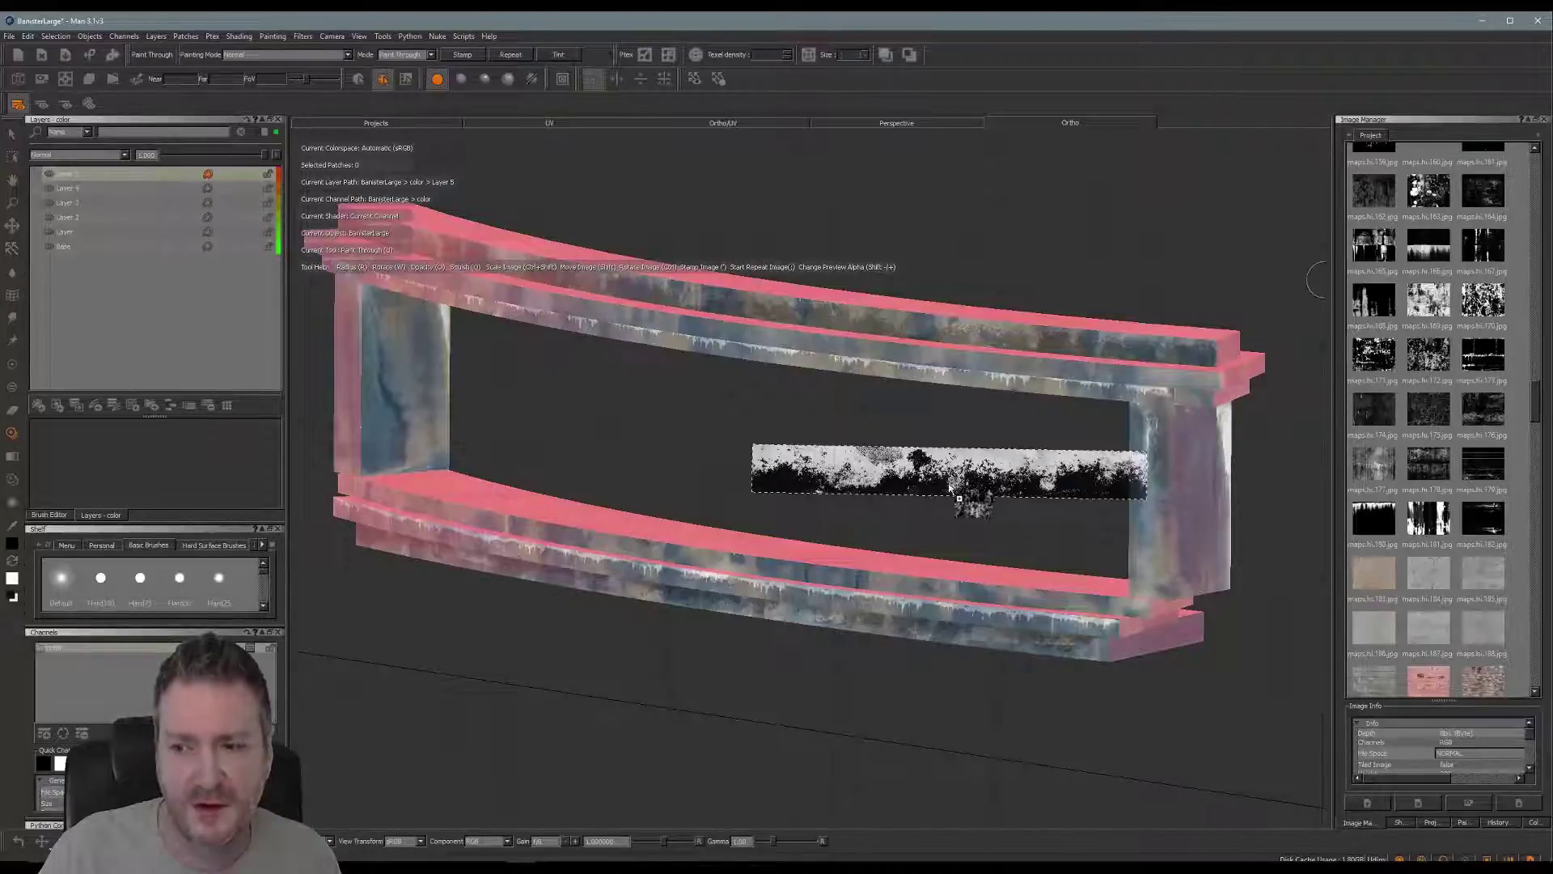
{"action": "left_click_drag", "start_coordinate": [948, 484], "coordinate": [1036, 486]}
{"action": "key", "text": "semicolon"}
- View the banister from above and turn off the edge mask in the projection settings
{"action": "left_click_drag", "start_coordinate": [643, 415], "coordinate": [715, 652], "text": "alt"}
{"action": "mouse_move", "coordinate": [672, 517]}
{"action": "right_mouse_down", "text": "alt"}
{"action": "mouse_move", "coordinate": [657, 551]}
{"action": "mouse_move", "coordinate": [572, 561]}
{"action": "right_mouse_up", "text": "alt"}
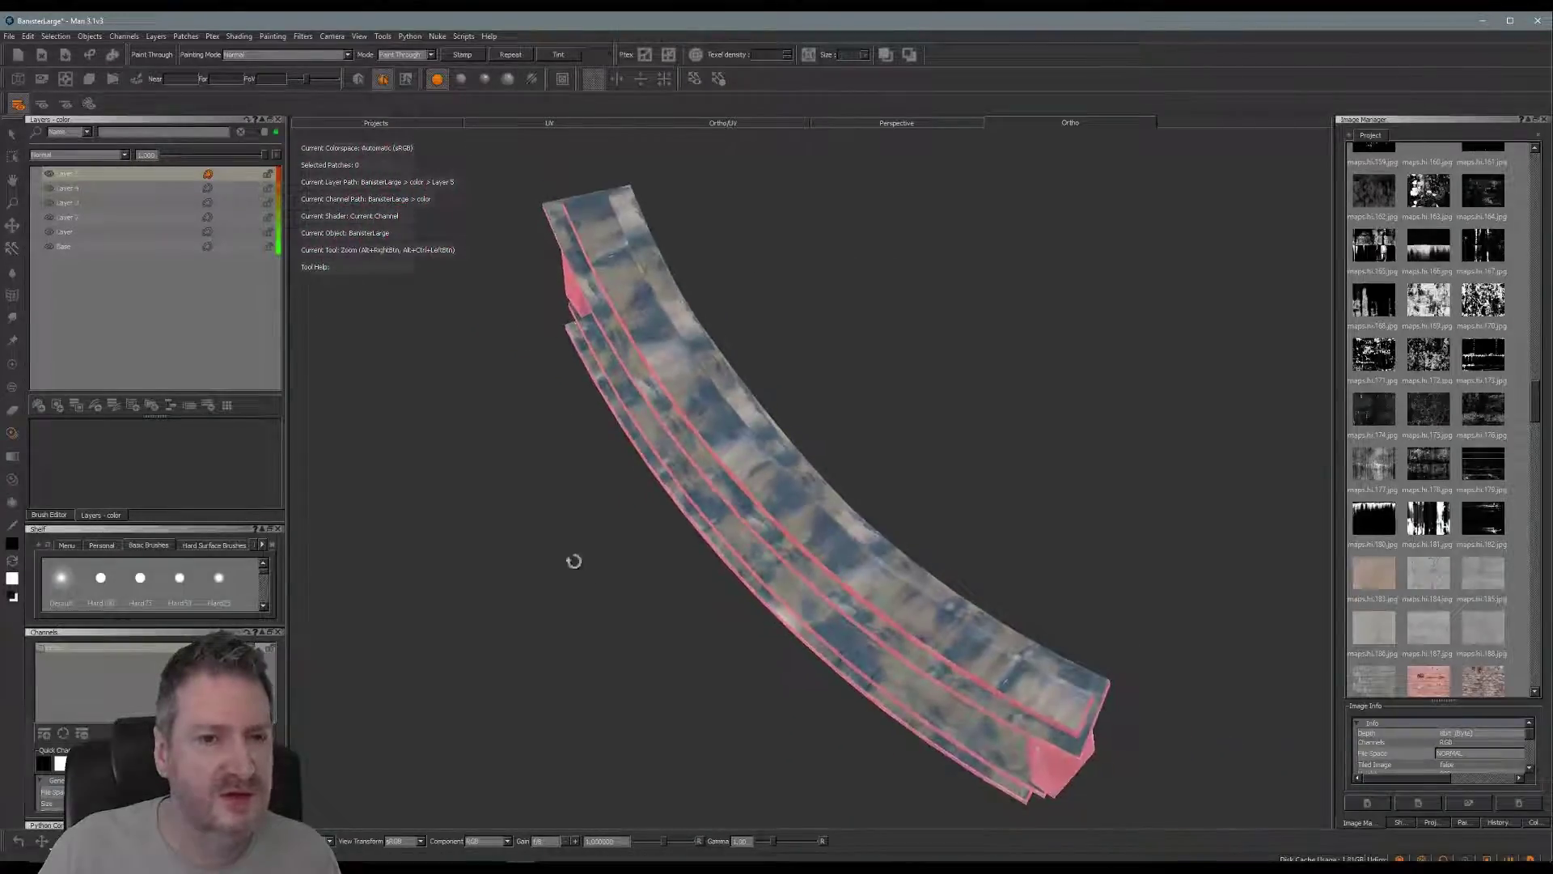
{"action": "mouse_move", "coordinate": [572, 562]}
{"action": "left_mouse_down", "text": "alt"}
{"action": "mouse_move", "coordinate": [618, 569]}
{"action": "mouse_move", "coordinate": [611, 545]}
{"action": "left_mouse_up", "text": "alt"}
{"action": "middle_click_drag", "start_coordinate": [701, 509], "coordinate": [706, 492], "text": "alt"}
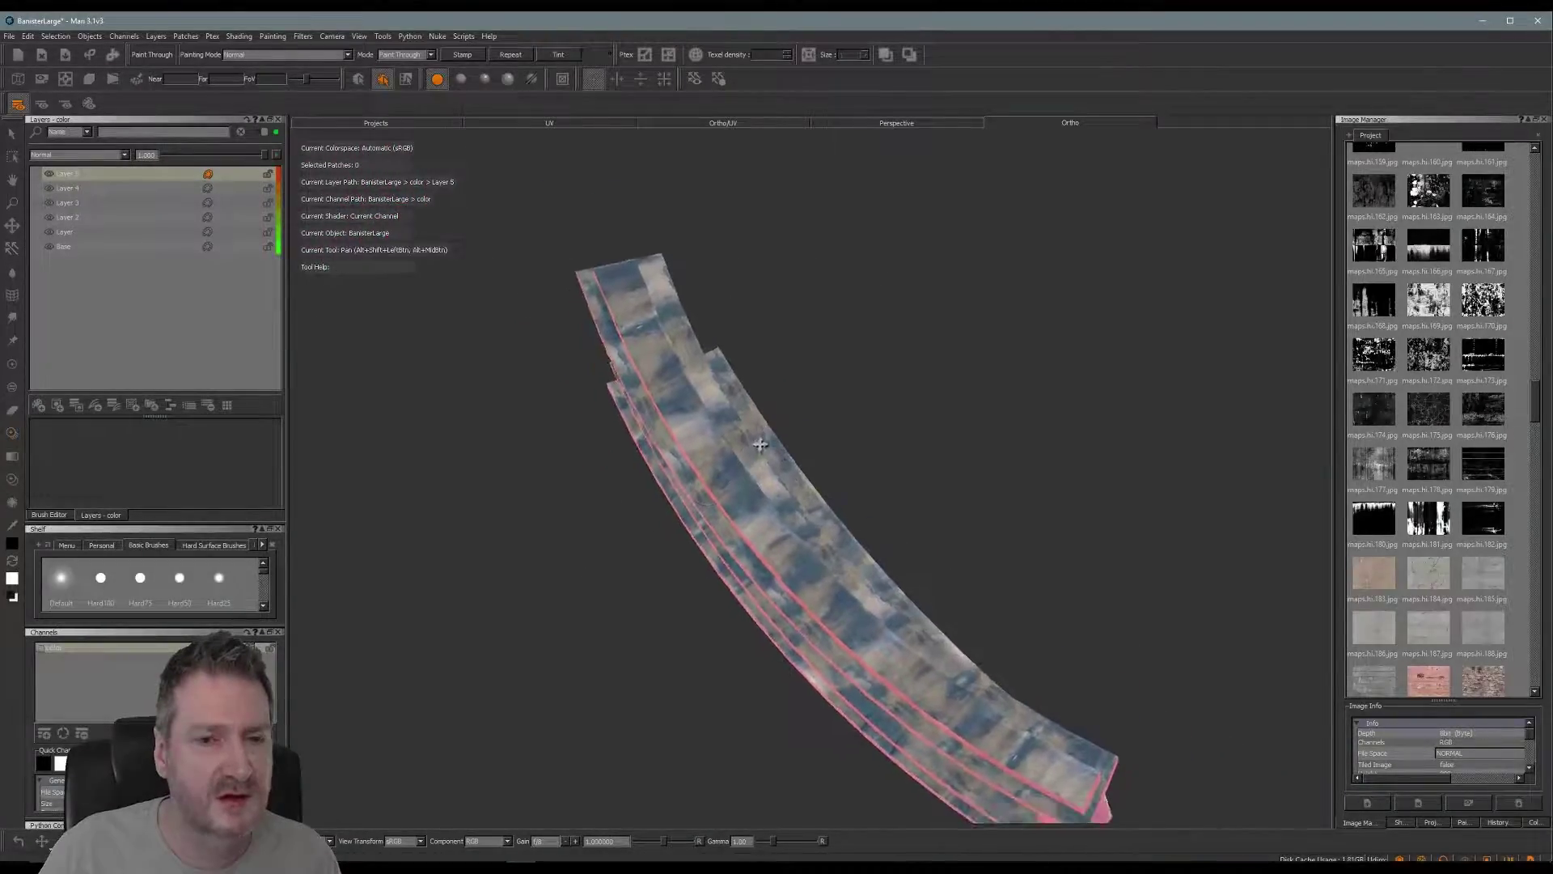
{"action": "left_click", "coordinate": [1431, 822]}
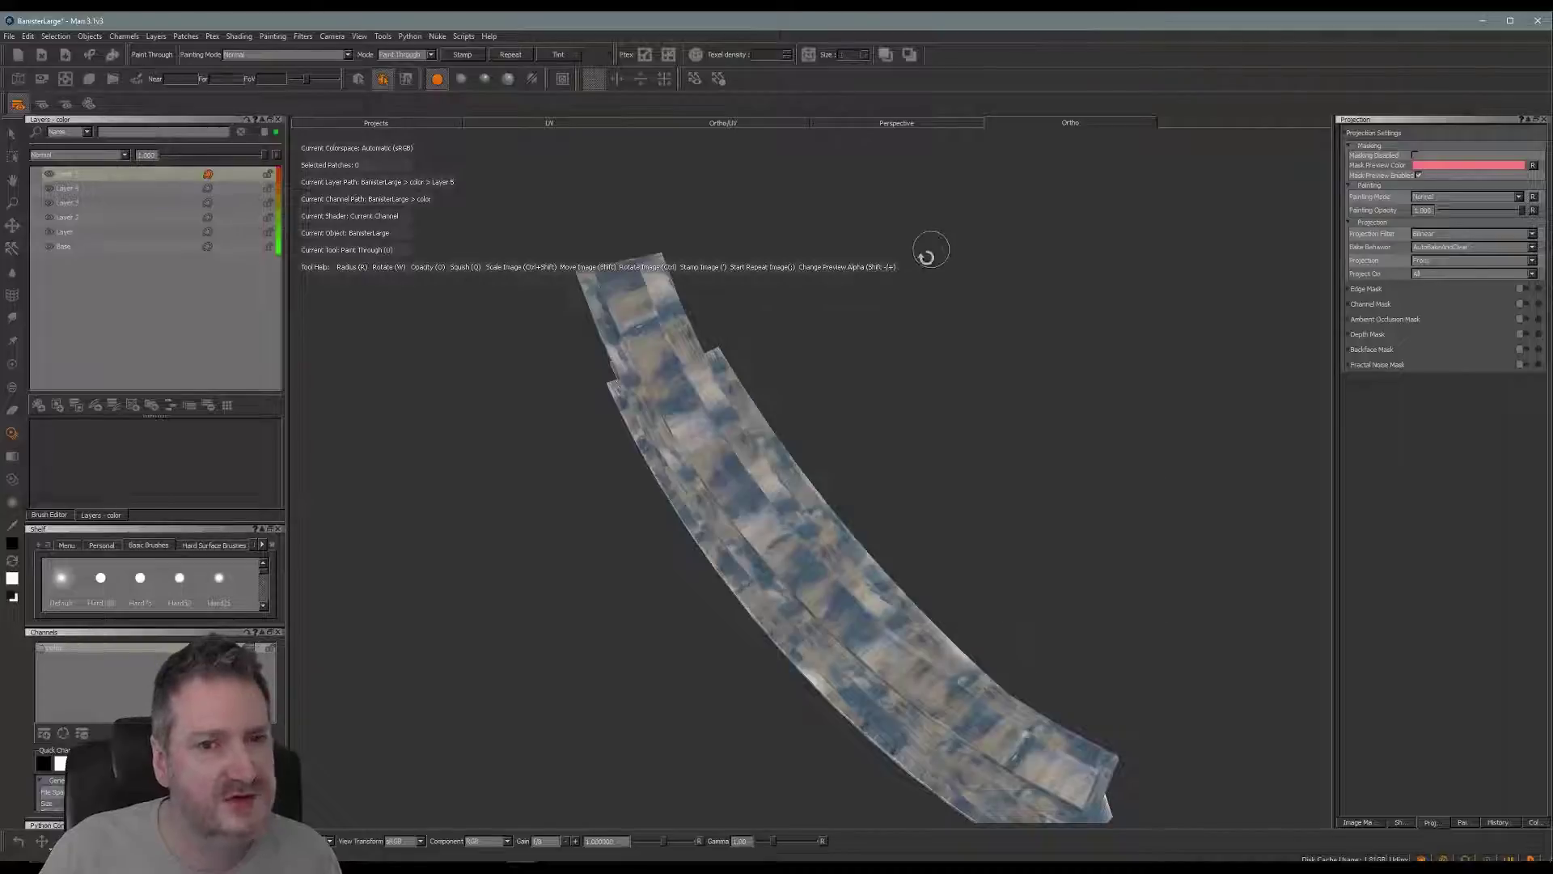
- Frame the banister's curved top faces from above and place the grunge image over their upper-left end
{"action": "left_click_drag", "start_coordinate": [926, 253], "coordinate": [961, 299], "text": "alt"}
{"action": "right_click_drag", "start_coordinate": [704, 388], "coordinate": [785, 432], "text": "alt"}
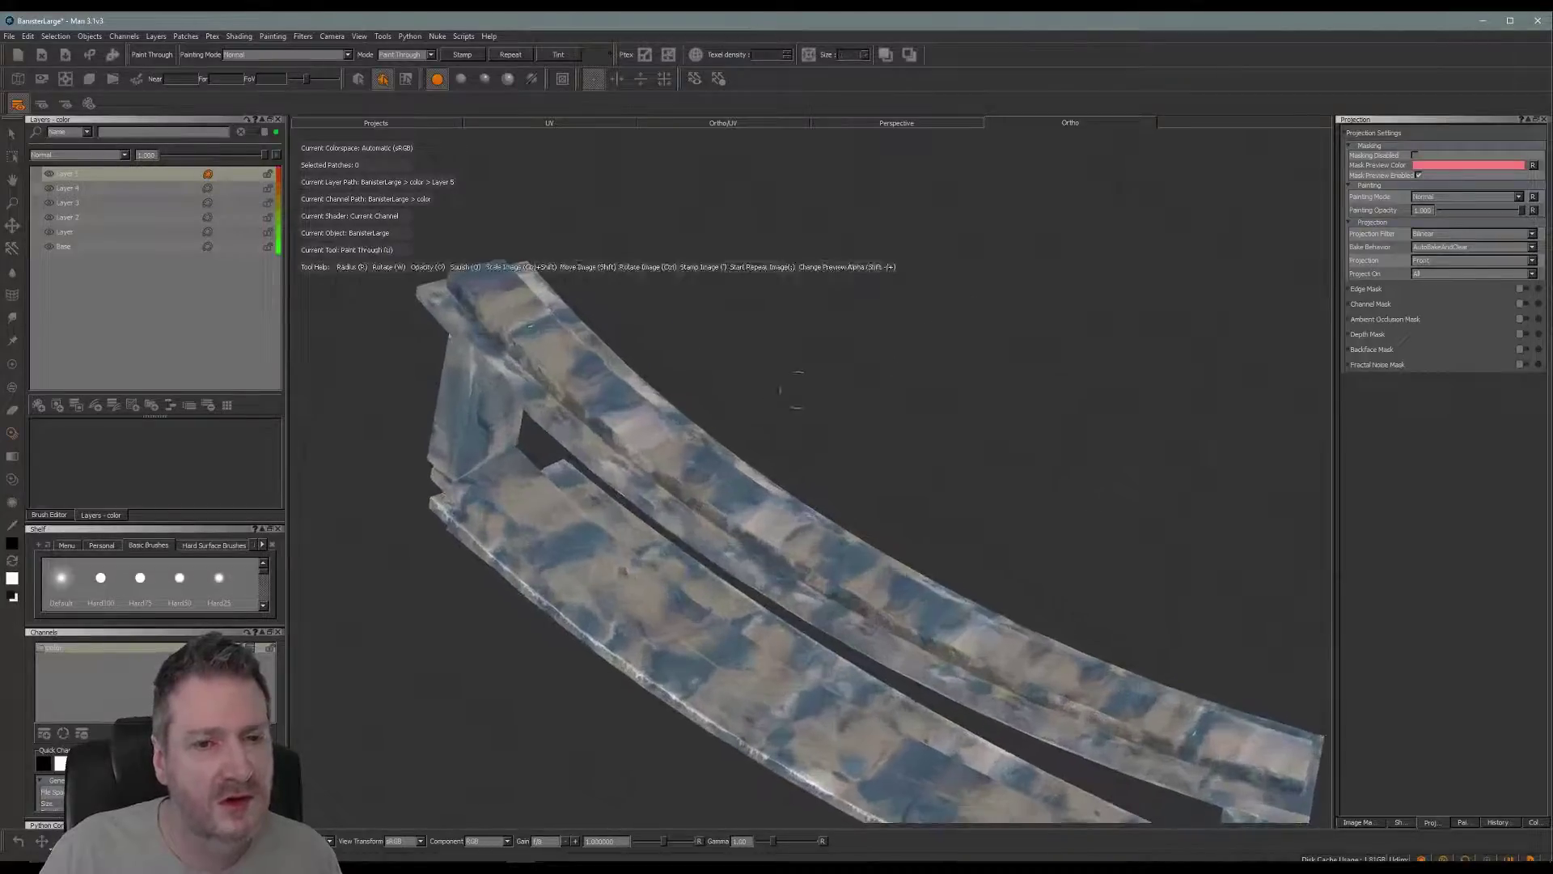
{"action": "middle_click_drag", "start_coordinate": [797, 387], "coordinate": [813, 255], "text": "alt"}
{"action": "left_click_drag", "start_coordinate": [777, 300], "coordinate": [697, 489], "text": "alt"}
{"action": "right_click_drag", "start_coordinate": [695, 490], "coordinate": [659, 497], "text": "alt"}
{"action": "mouse_move", "coordinate": [658, 497]}
{"action": "left_mouse_down", "text": "alt"}
{"action": "mouse_move", "coordinate": [659, 475]}
{"action": "mouse_move", "coordinate": [669, 503]}
{"action": "mouse_move", "coordinate": [676, 488]}
{"action": "left_mouse_up", "text": "alt"}
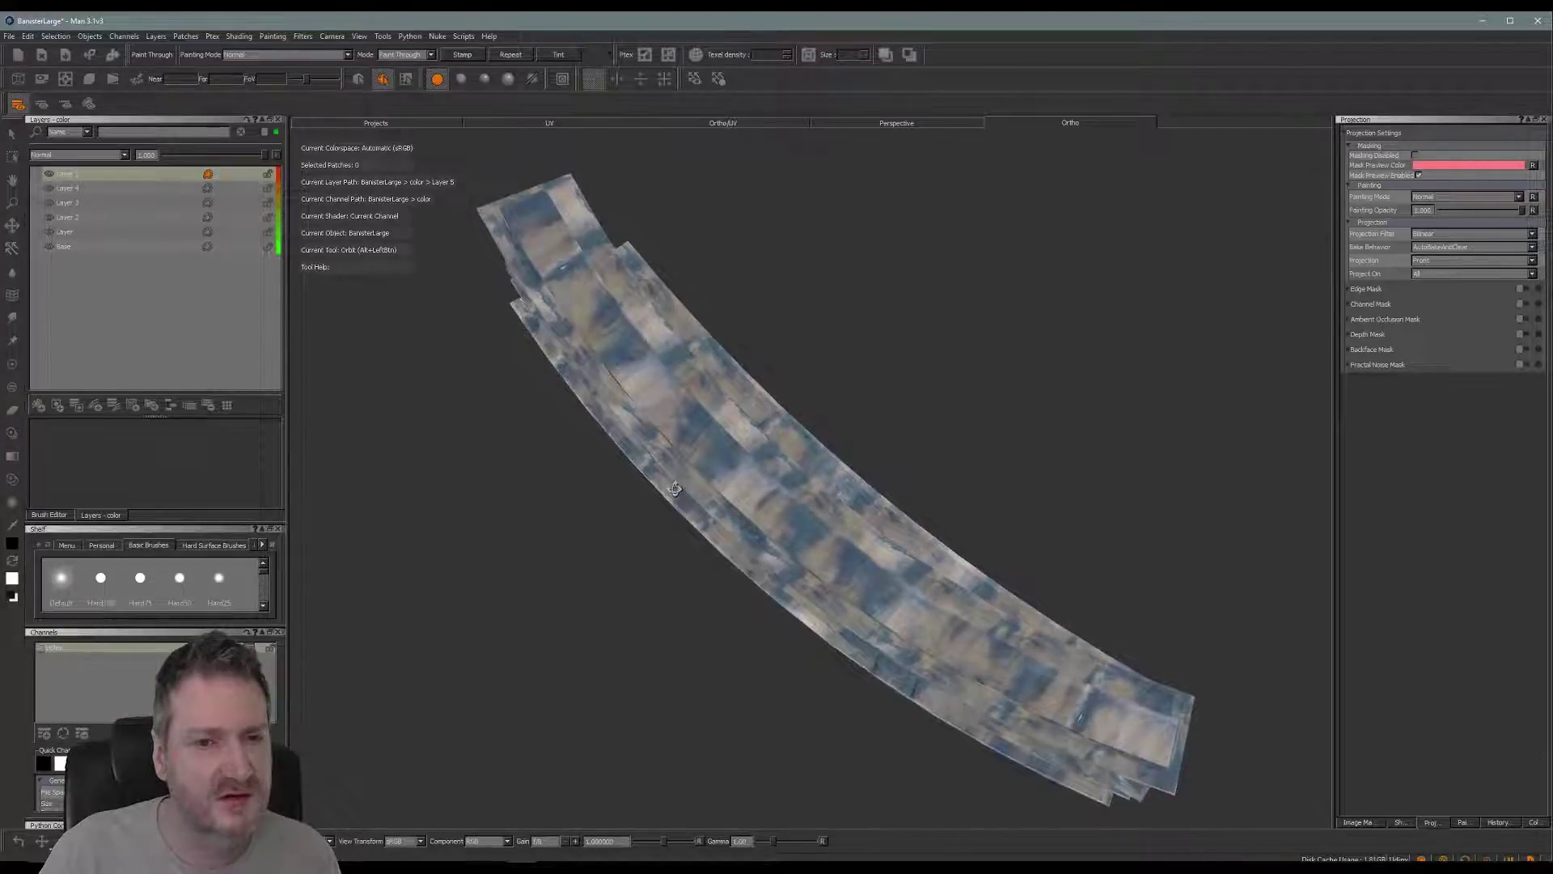
{"action": "left_click_drag", "start_coordinate": [1050, 489], "coordinate": [669, 308], "text": "shift"}
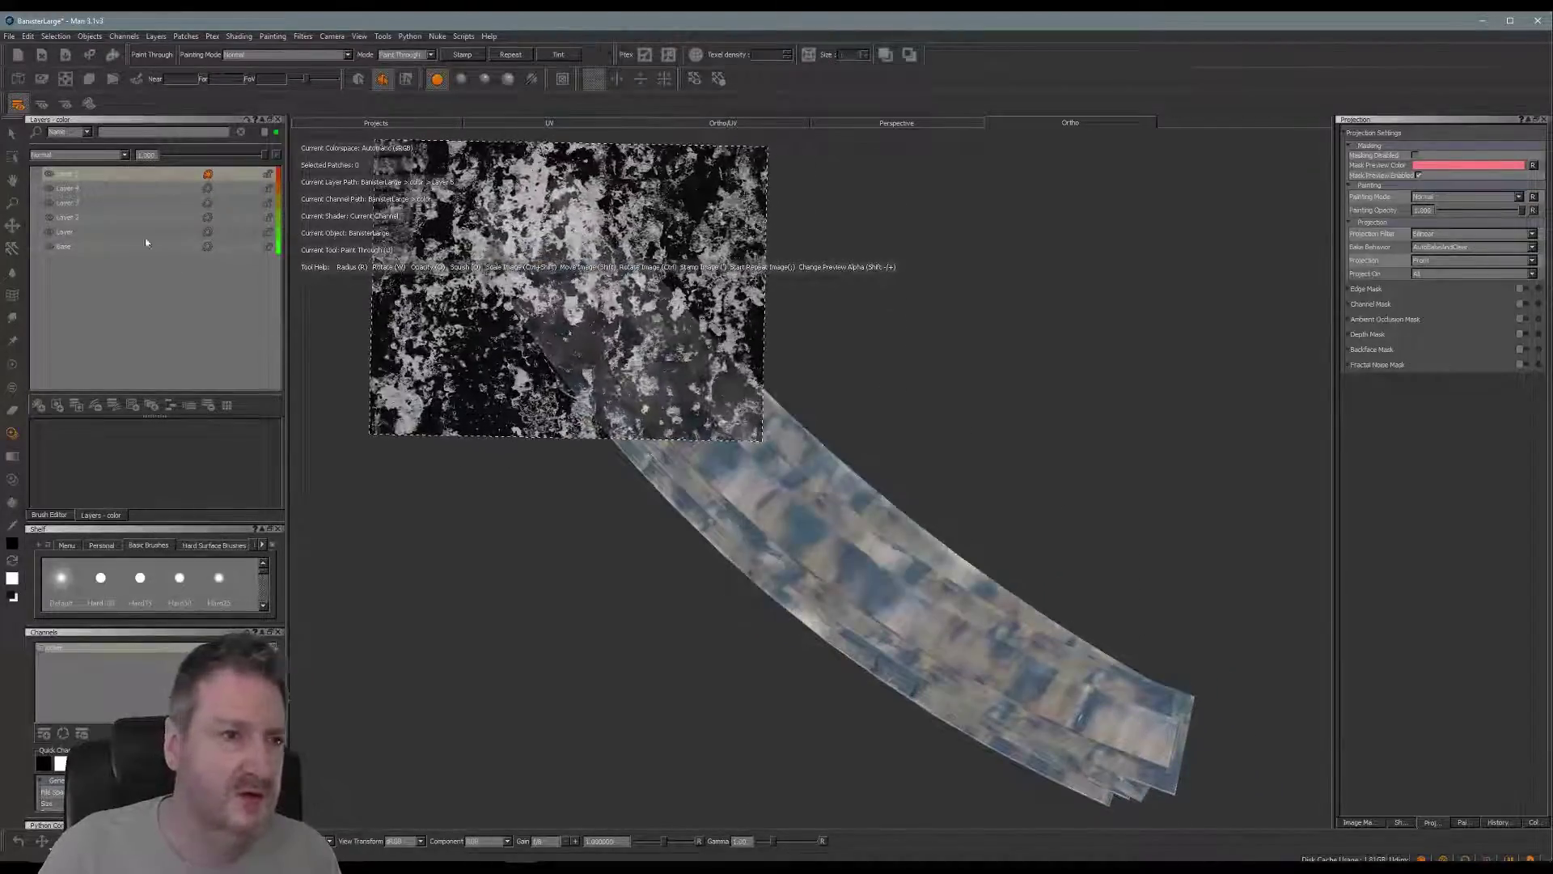
- Paint the grunge image over the upper end and middle stretch of the curved top faces, shifting it along the banister
{"action": "mouse_move", "coordinate": [677, 166]}
{"action": "left_mouse_down"}
{"action": "mouse_move", "coordinate": [557, 181]}
{"action": "mouse_move", "coordinate": [476, 223]}
{"action": "mouse_move", "coordinate": [595, 214]}
{"action": "mouse_move", "coordinate": [540, 252]}
{"action": "mouse_move", "coordinate": [639, 279]}
{"action": "mouse_move", "coordinate": [571, 287]}
{"action": "mouse_move", "coordinate": [696, 340]}
{"action": "mouse_move", "coordinate": [566, 368]}
{"action": "mouse_move", "coordinate": [736, 380]}
{"action": "mouse_move", "coordinate": [760, 417]}
{"action": "mouse_move", "coordinate": [607, 396]}
{"action": "mouse_move", "coordinate": [756, 425]}
{"action": "mouse_move", "coordinate": [732, 431]}
{"action": "left_mouse_up"}
{"action": "mouse_move", "coordinate": [567, 331]}
{"action": "left_mouse_down", "text": "shift"}
{"action": "mouse_move", "coordinate": [829, 564]}
{"action": "mouse_move", "coordinate": [763, 560]}
{"action": "left_mouse_up", "text": "shift"}
{"action": "mouse_move", "coordinate": [679, 413]}
{"action": "left_mouse_down"}
{"action": "mouse_move", "coordinate": [619, 411]}
{"action": "mouse_move", "coordinate": [728, 443]}
{"action": "mouse_move", "coordinate": [752, 419]}
{"action": "mouse_move", "coordinate": [712, 423]}
{"action": "mouse_move", "coordinate": [728, 478]}
{"action": "mouse_move", "coordinate": [874, 494]}
{"action": "left_mouse_up"}
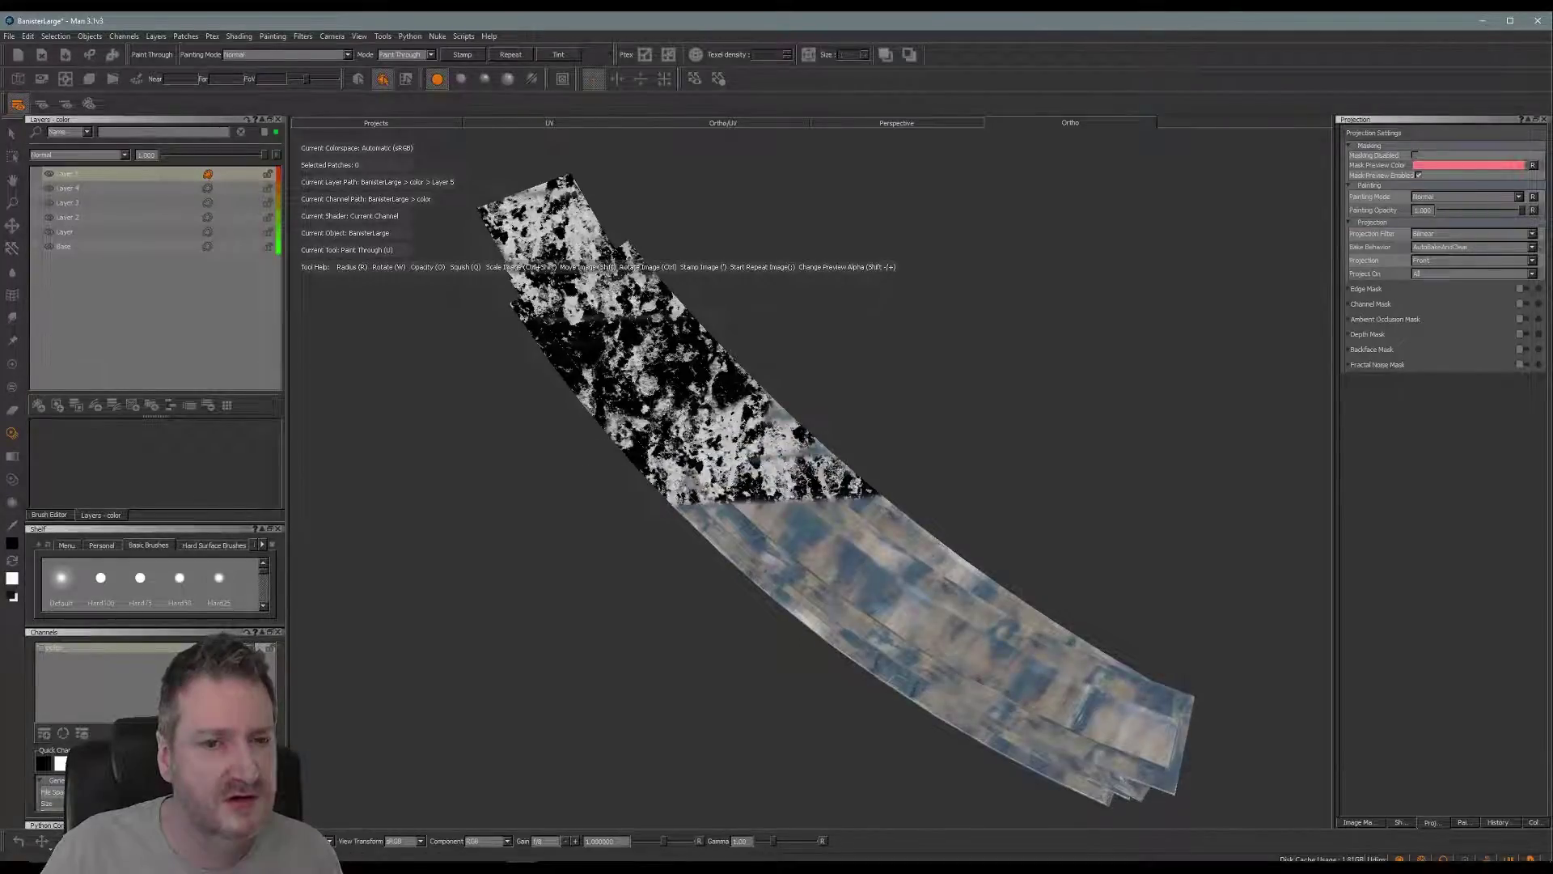
{"action": "mouse_move", "coordinate": [728, 461]}
{"action": "left_mouse_down"}
{"action": "mouse_move", "coordinate": [841, 478]}
{"action": "mouse_move", "coordinate": [874, 505]}
{"action": "left_mouse_up"}
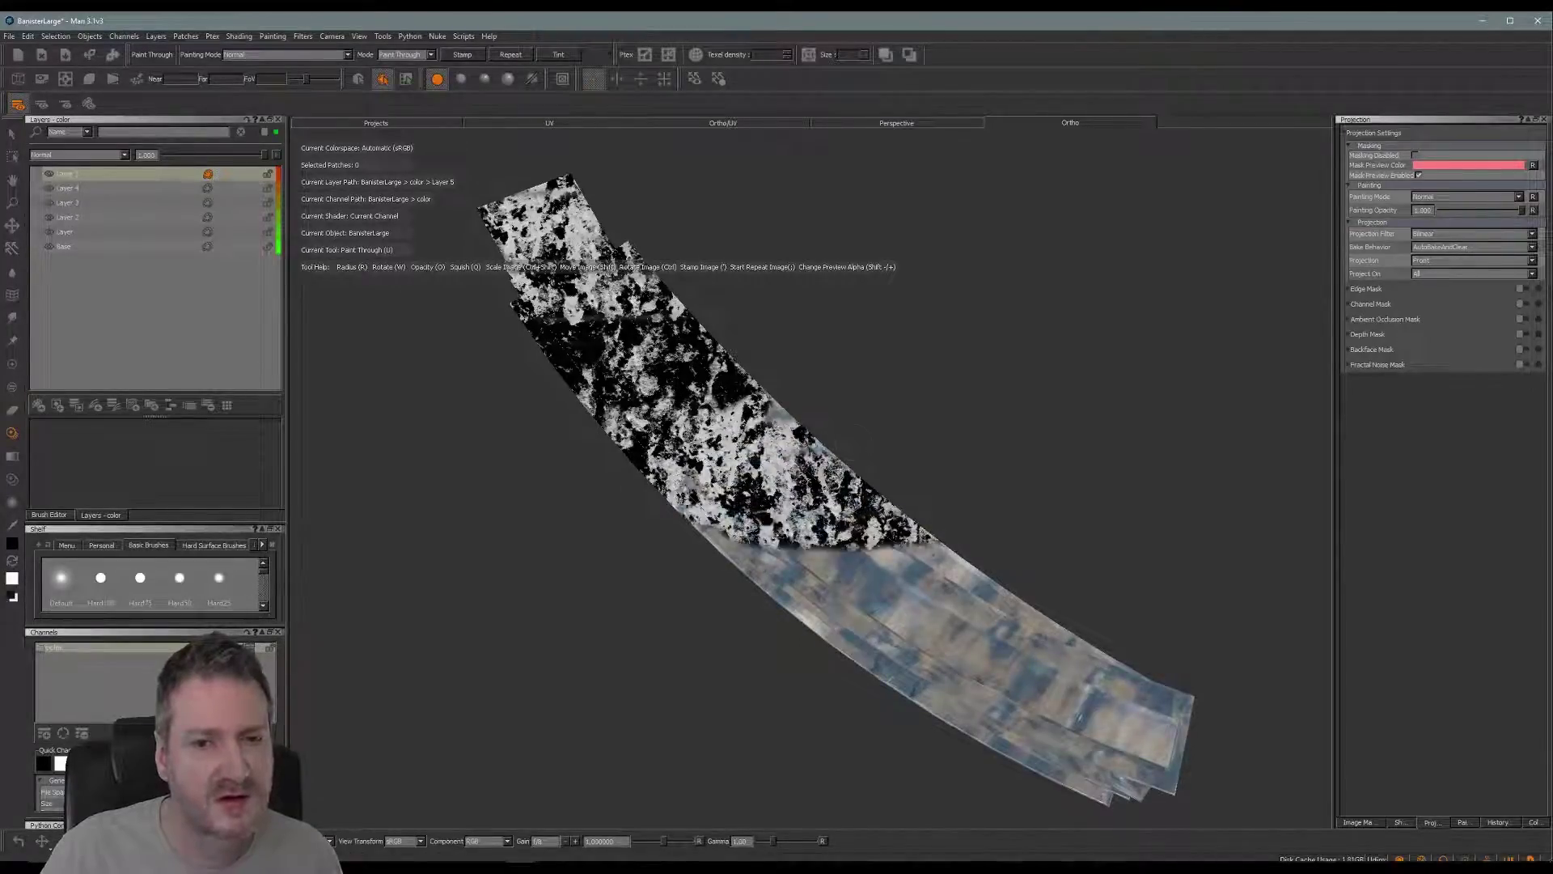
{"action": "mouse_move", "coordinate": [728, 429]}
{"action": "left_mouse_down"}
{"action": "mouse_move", "coordinate": [772, 433]}
{"action": "mouse_move", "coordinate": [922, 538]}
{"action": "mouse_move", "coordinate": [760, 542]}
{"action": "mouse_move", "coordinate": [728, 518]}
{"action": "mouse_move", "coordinate": [906, 538]}
{"action": "mouse_move", "coordinate": [793, 544]}
{"action": "mouse_move", "coordinate": [1032, 679]}
{"action": "mouse_move", "coordinate": [973, 678]}
{"action": "left_mouse_up"}
{"action": "mouse_move", "coordinate": [745, 534]}
{"action": "left_mouse_down"}
{"action": "mouse_move", "coordinate": [938, 558]}
{"action": "mouse_move", "coordinate": [949, 568]}
{"action": "mouse_move", "coordinate": [779, 586]}
{"action": "mouse_move", "coordinate": [890, 623]}
{"action": "mouse_move", "coordinate": [1130, 654]}
{"action": "mouse_move", "coordinate": [955, 702]}
{"action": "left_mouse_up"}
{"action": "left_click_drag", "start_coordinate": [989, 560], "coordinate": [939, 544]}
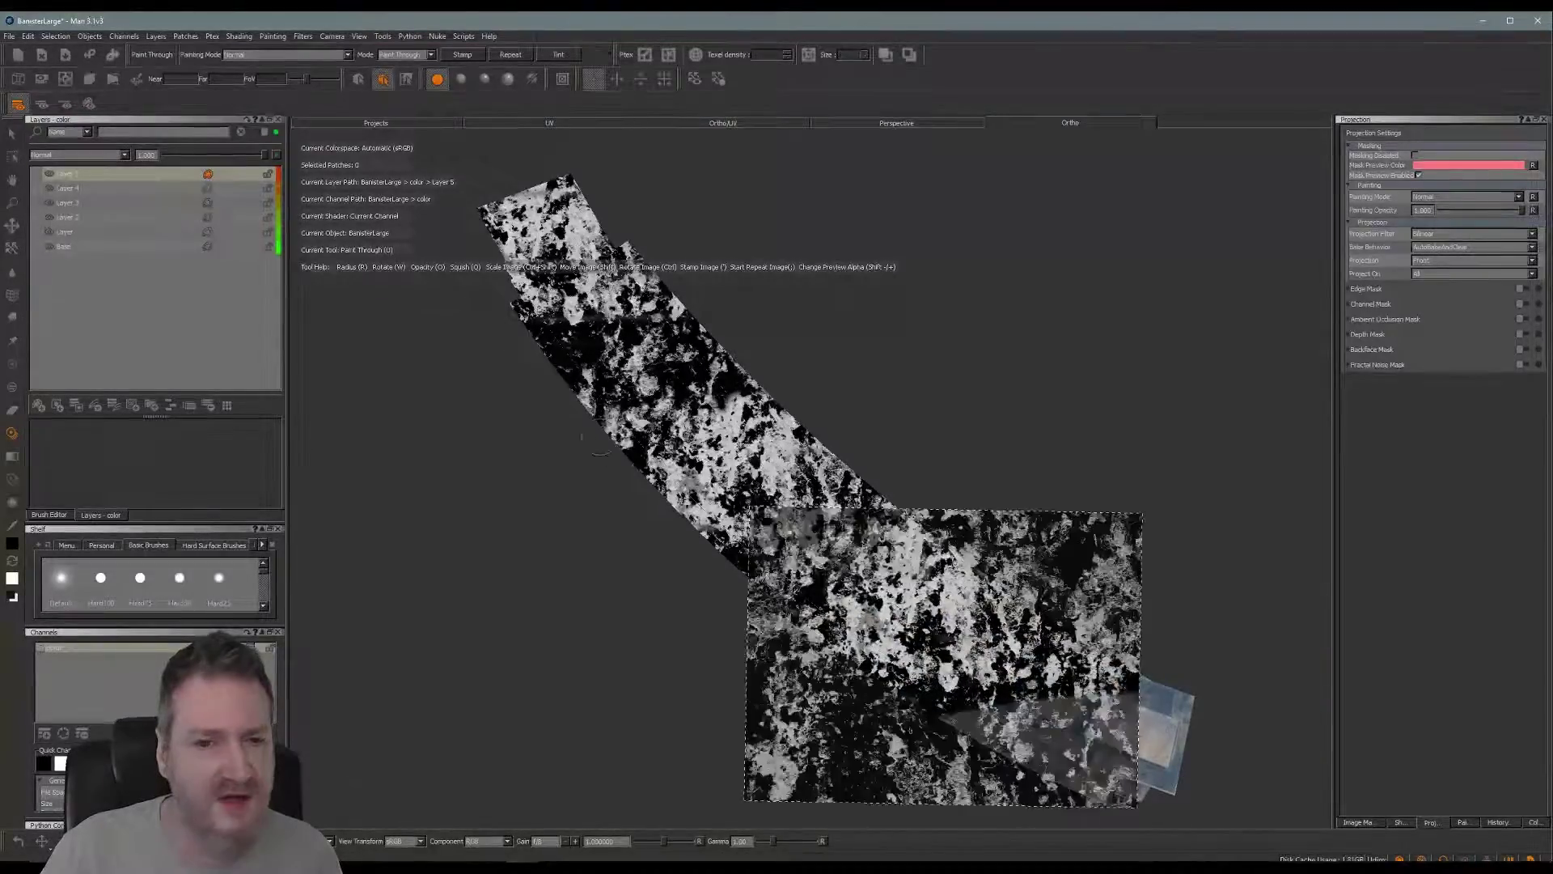
- Place the grunge image over the lower end of the top faces, paint and bake it there, and move the image clear of the model
{"action": "mouse_move", "coordinate": [775, 513]}
{"action": "left_mouse_down", "text": "shift"}
{"action": "mouse_move", "coordinate": [898, 543]}
{"action": "mouse_move", "coordinate": [888, 531]}
{"action": "left_mouse_up", "text": "shift"}
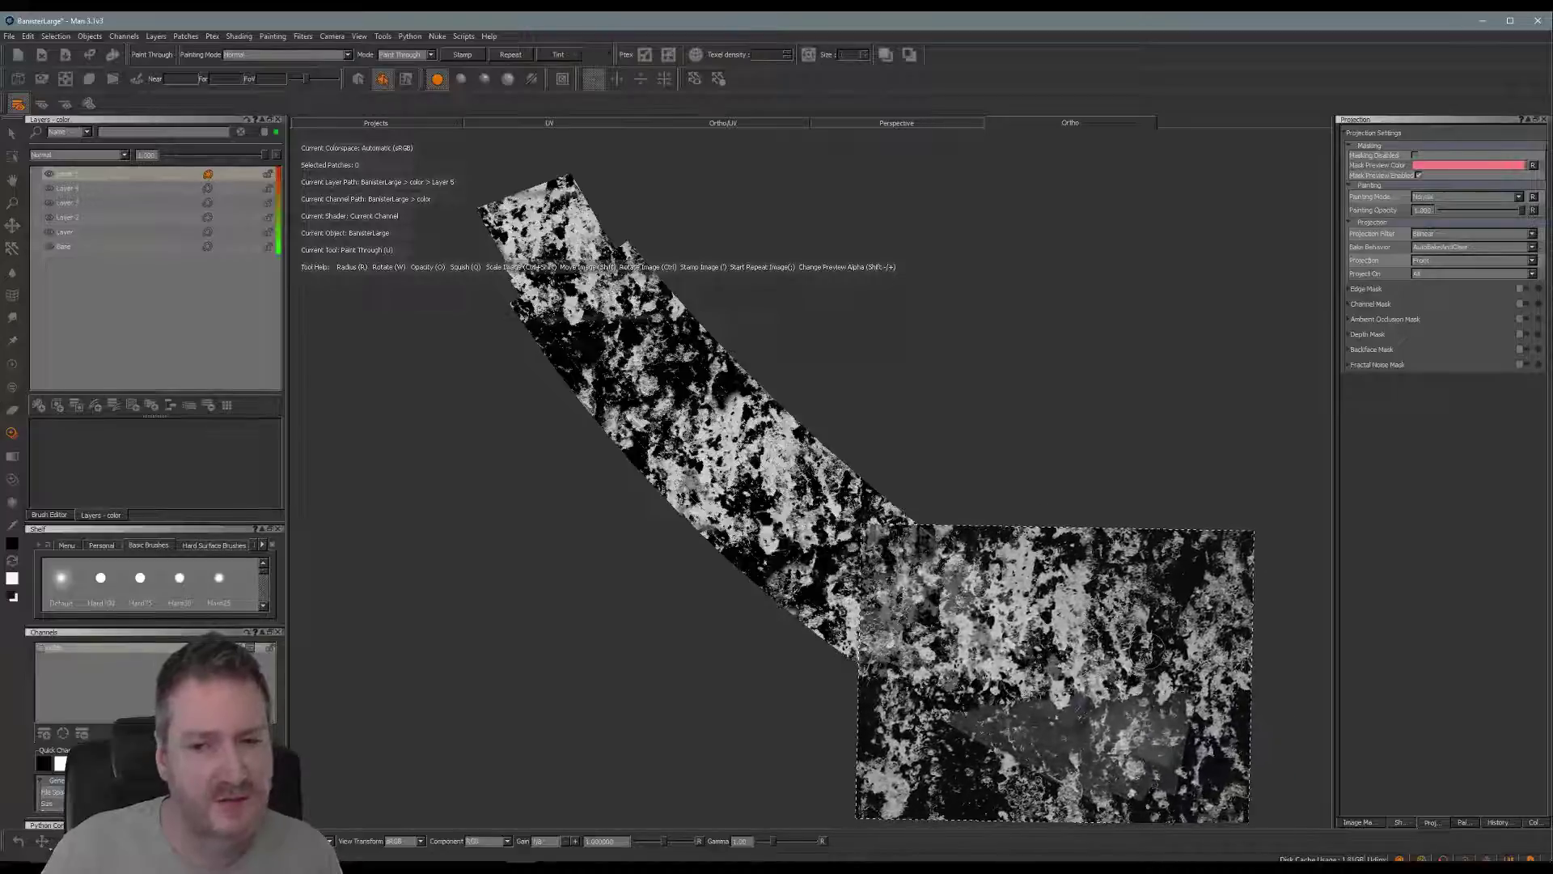
{"action": "mouse_move", "coordinate": [1088, 680]}
{"action": "left_mouse_down"}
{"action": "mouse_move", "coordinate": [1157, 696]}
{"action": "mouse_move", "coordinate": [1177, 728]}
{"action": "mouse_move", "coordinate": [1133, 752]}
{"action": "mouse_move", "coordinate": [1084, 720]}
{"action": "mouse_move", "coordinate": [996, 704]}
{"action": "mouse_move", "coordinate": [1069, 721]}
{"action": "mouse_move", "coordinate": [1044, 756]}
{"action": "mouse_move", "coordinate": [1084, 773]}
{"action": "mouse_move", "coordinate": [1100, 752]}
{"action": "mouse_move", "coordinate": [1149, 777]}
{"action": "left_mouse_up"}
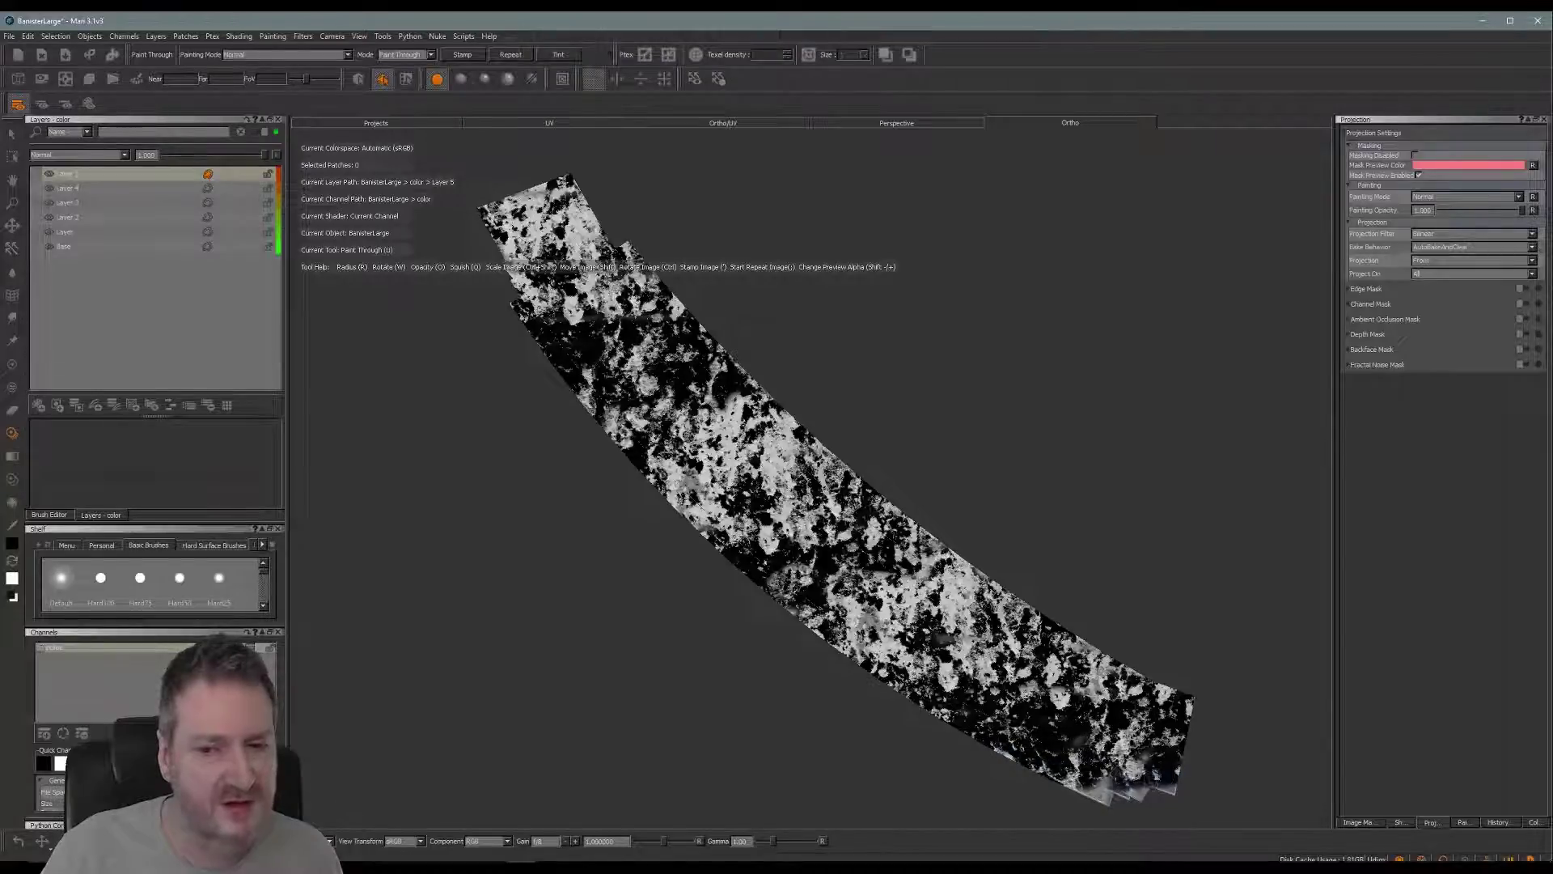
{"action": "key", "text": "b"}
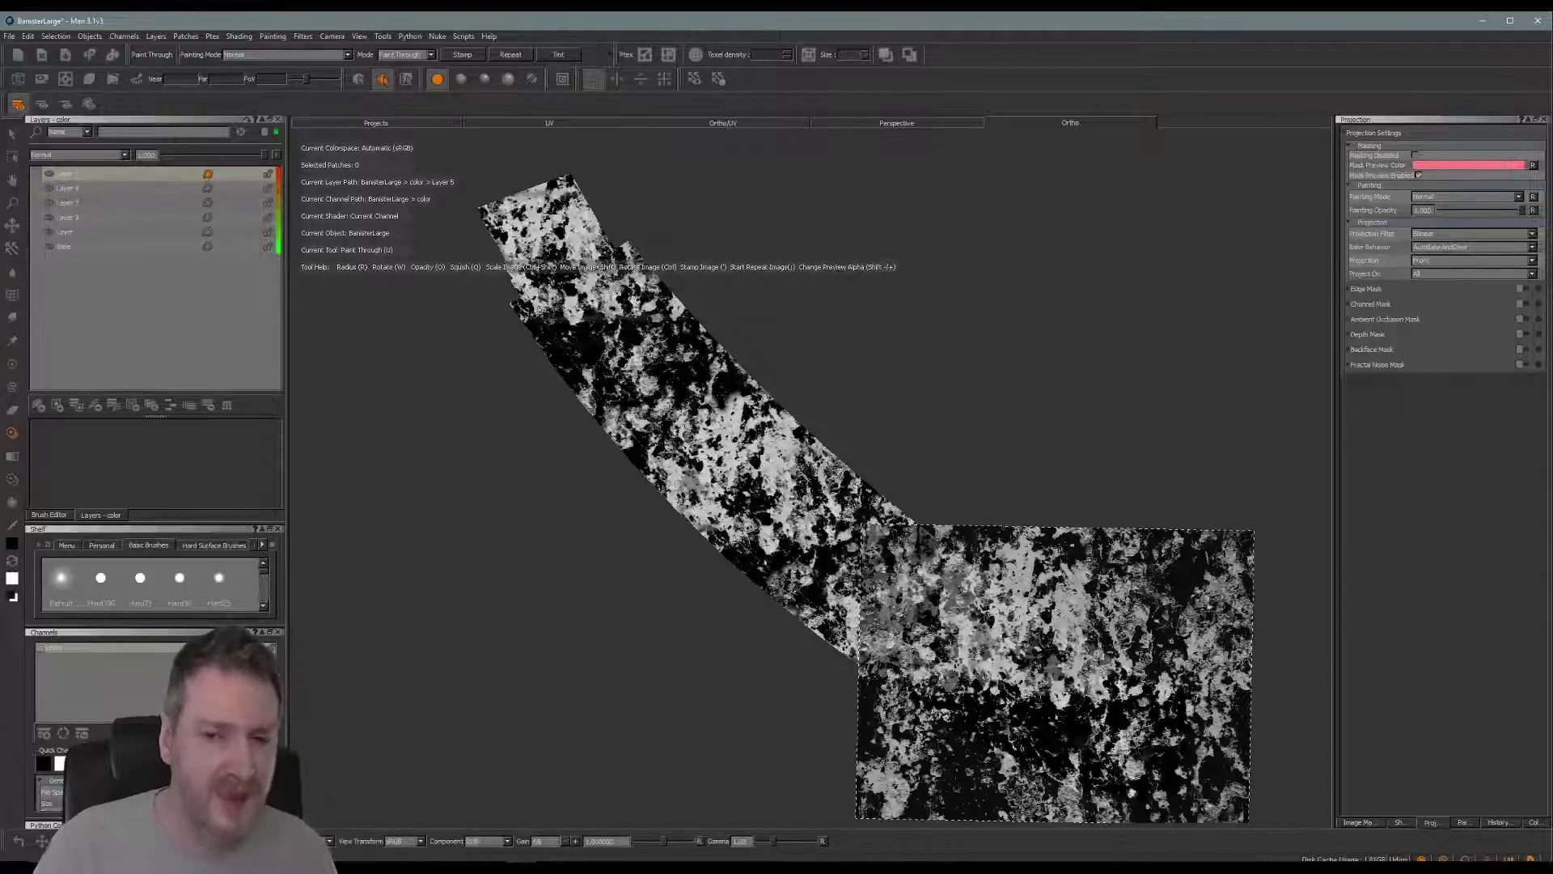
{"action": "left_click_drag", "start_coordinate": [981, 654], "coordinate": [983, 608], "text": "shift"}
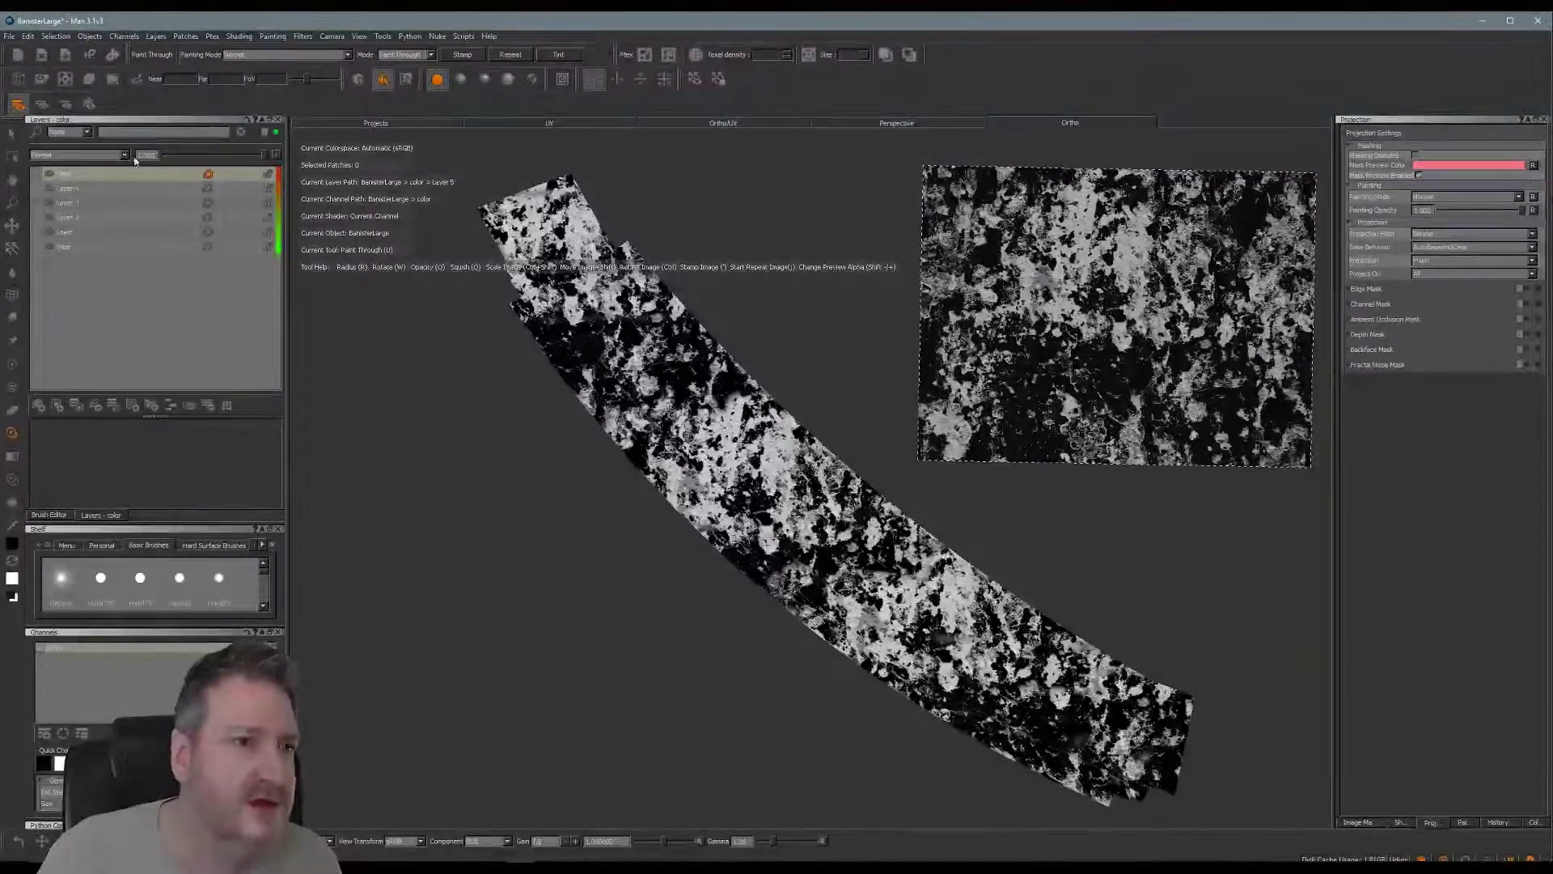
- Set the top-face grunge layer's blend mode to Multiply and reduce its opacity to about 0.17
{"action": "left_click", "coordinate": [126, 156]}
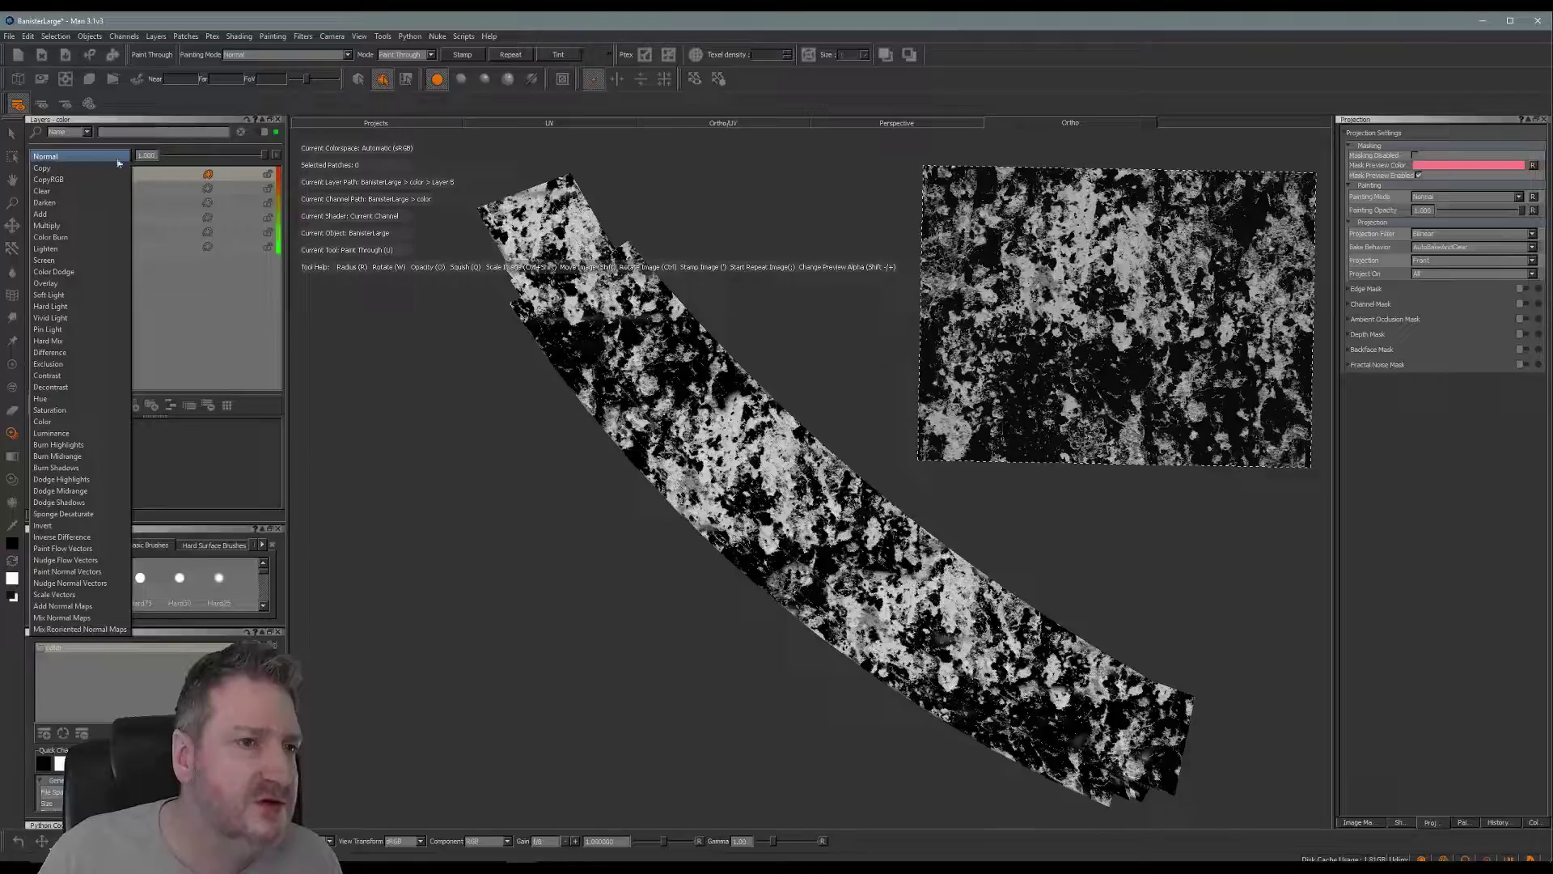
{"action": "left_click", "coordinate": [58, 232]}
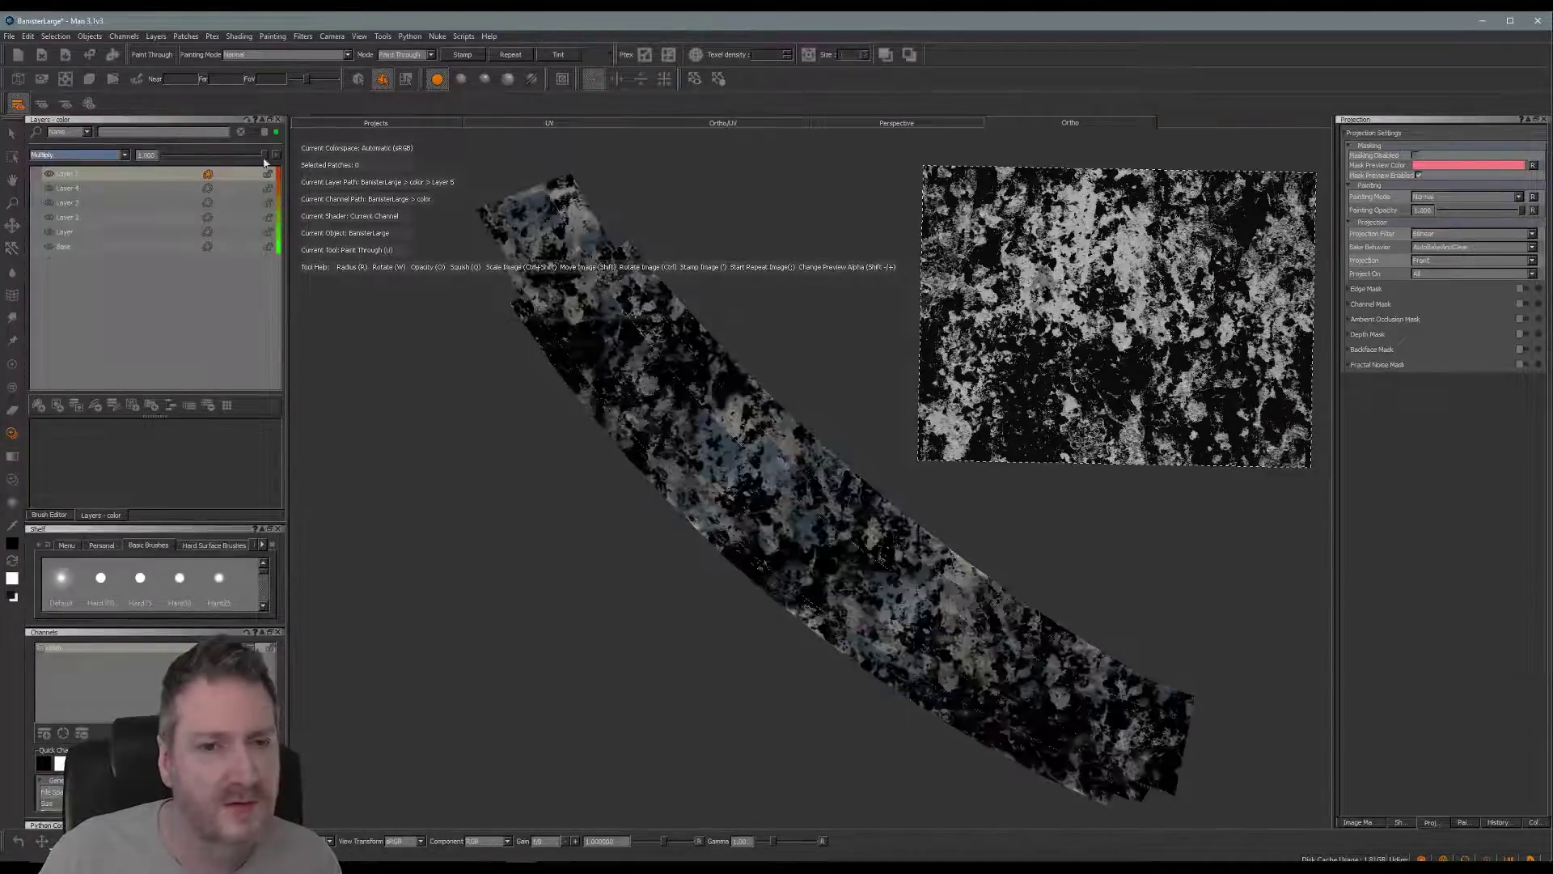
{"action": "left_click_drag", "start_coordinate": [263, 161], "coordinate": [185, 166]}
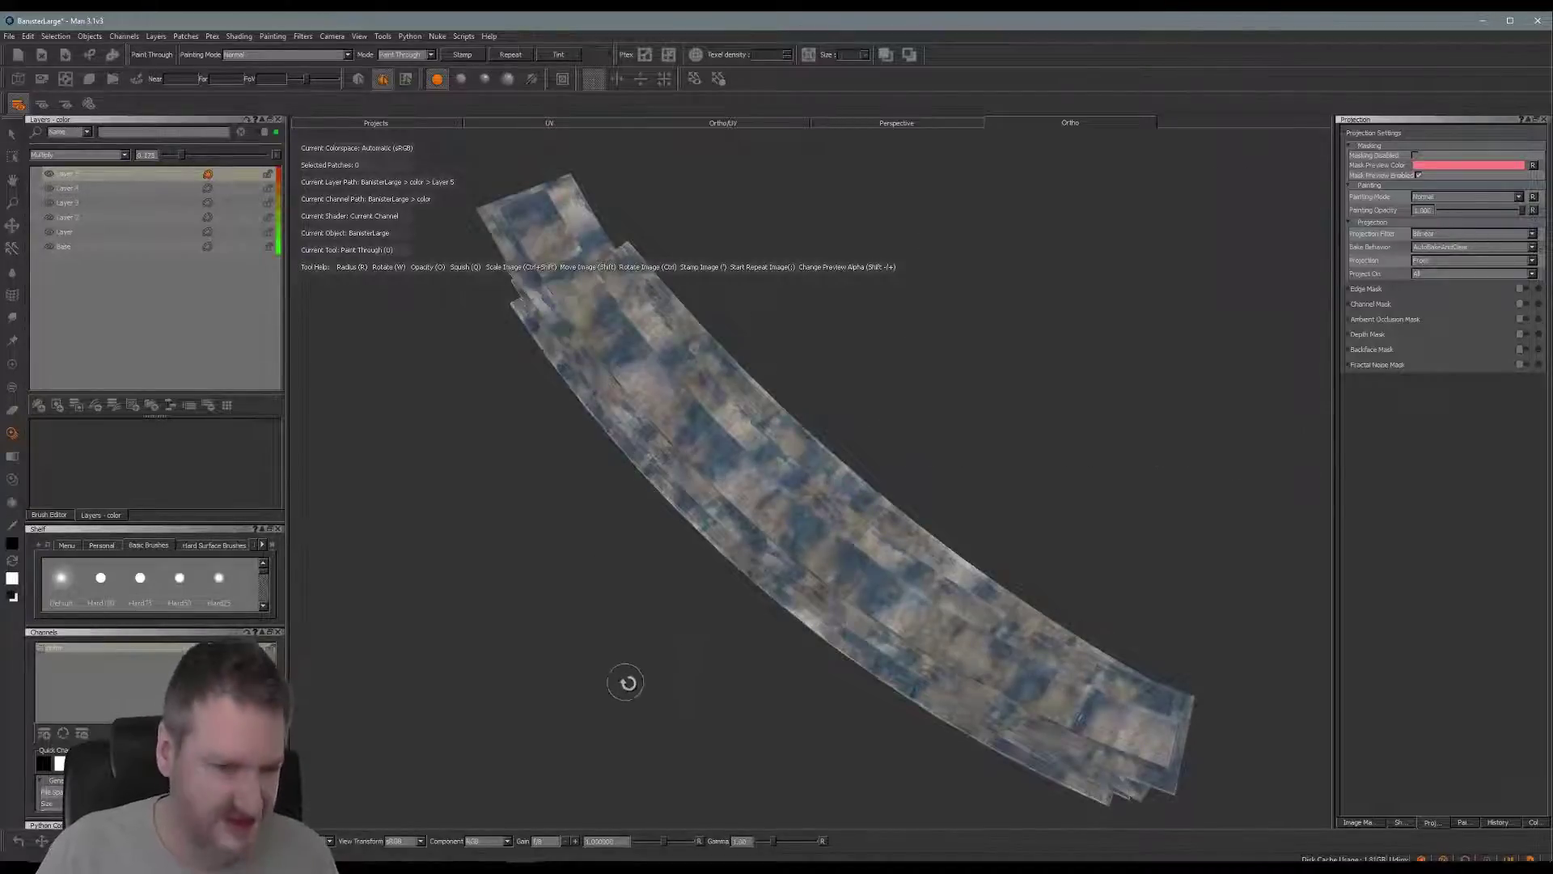
- Frame the banister's end post between the two rails and enlarge the grunge image so it covers the post and rail ends
{"action": "mouse_move", "coordinate": [628, 682]}
{"action": "left_mouse_down", "text": "alt"}
{"action": "mouse_move", "coordinate": [821, 578]}
{"action": "mouse_move", "coordinate": [693, 541]}
{"action": "mouse_move", "coordinate": [901, 403]}
{"action": "mouse_move", "coordinate": [693, 510]}
{"action": "mouse_move", "coordinate": [685, 530]}
{"action": "mouse_move", "coordinate": [686, 499]}
{"action": "left_mouse_up", "text": "alt"}
{"action": "mouse_move", "coordinate": [687, 499]}
{"action": "right_mouse_down", "text": "alt"}
{"action": "mouse_move", "coordinate": [760, 433]}
{"action": "mouse_move", "coordinate": [760, 350]}
{"action": "right_mouse_up", "text": "alt"}
{"action": "middle_click_drag", "start_coordinate": [759, 351], "coordinate": [854, 477], "text": "alt"}
{"action": "left_click_drag", "start_coordinate": [854, 478], "coordinate": [682, 488], "text": "alt"}
{"action": "middle_click_drag", "start_coordinate": [682, 488], "coordinate": [605, 357], "text": "alt"}
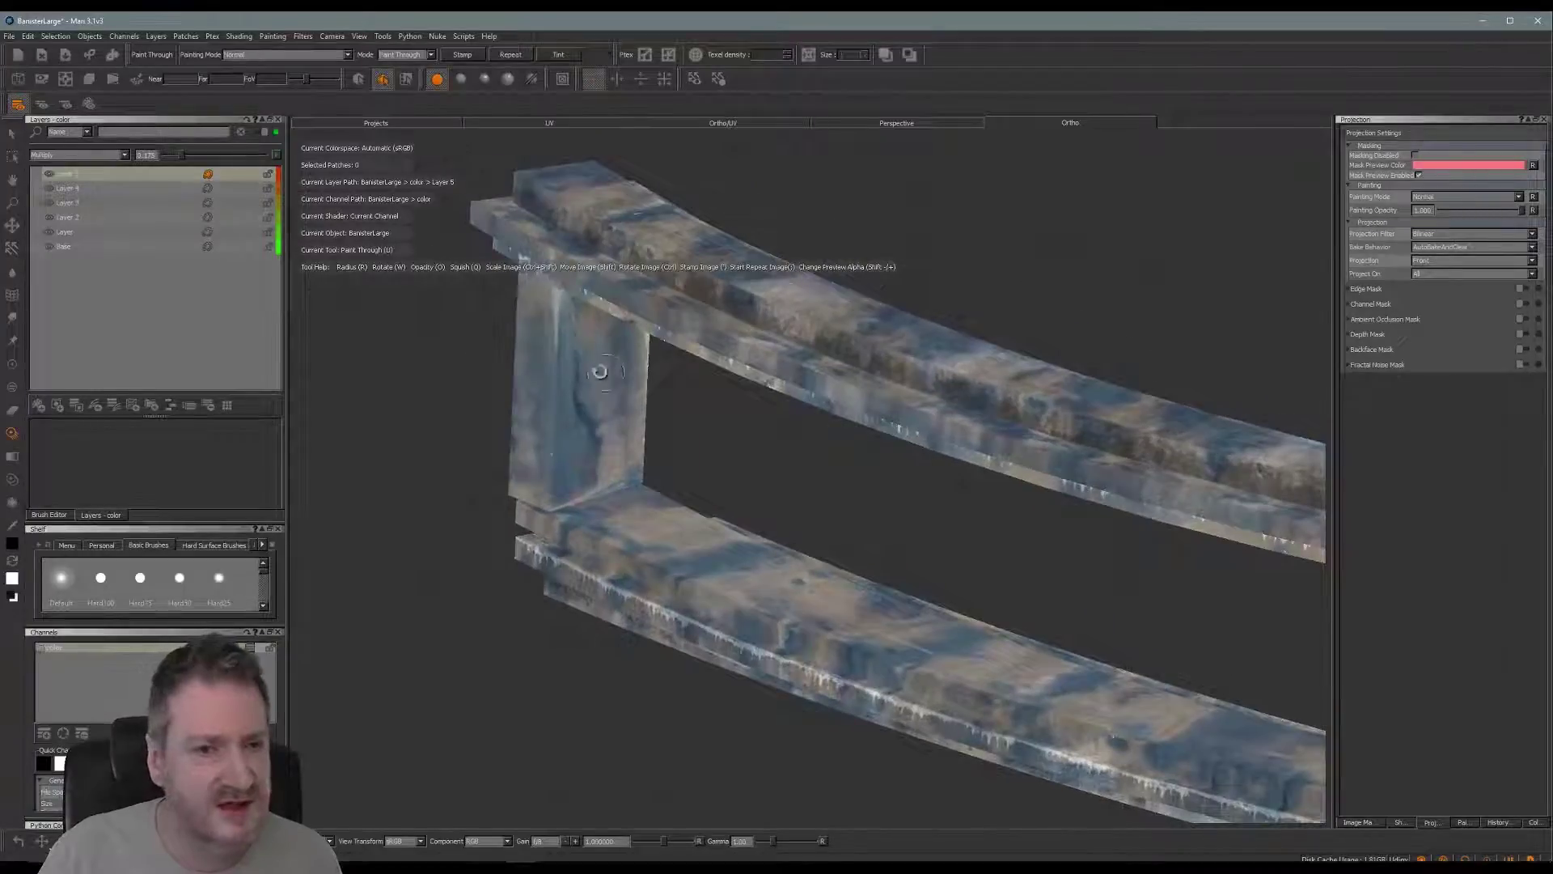
{"action": "left_click_drag", "start_coordinate": [688, 550], "coordinate": [966, 517], "text": "ctrl"}
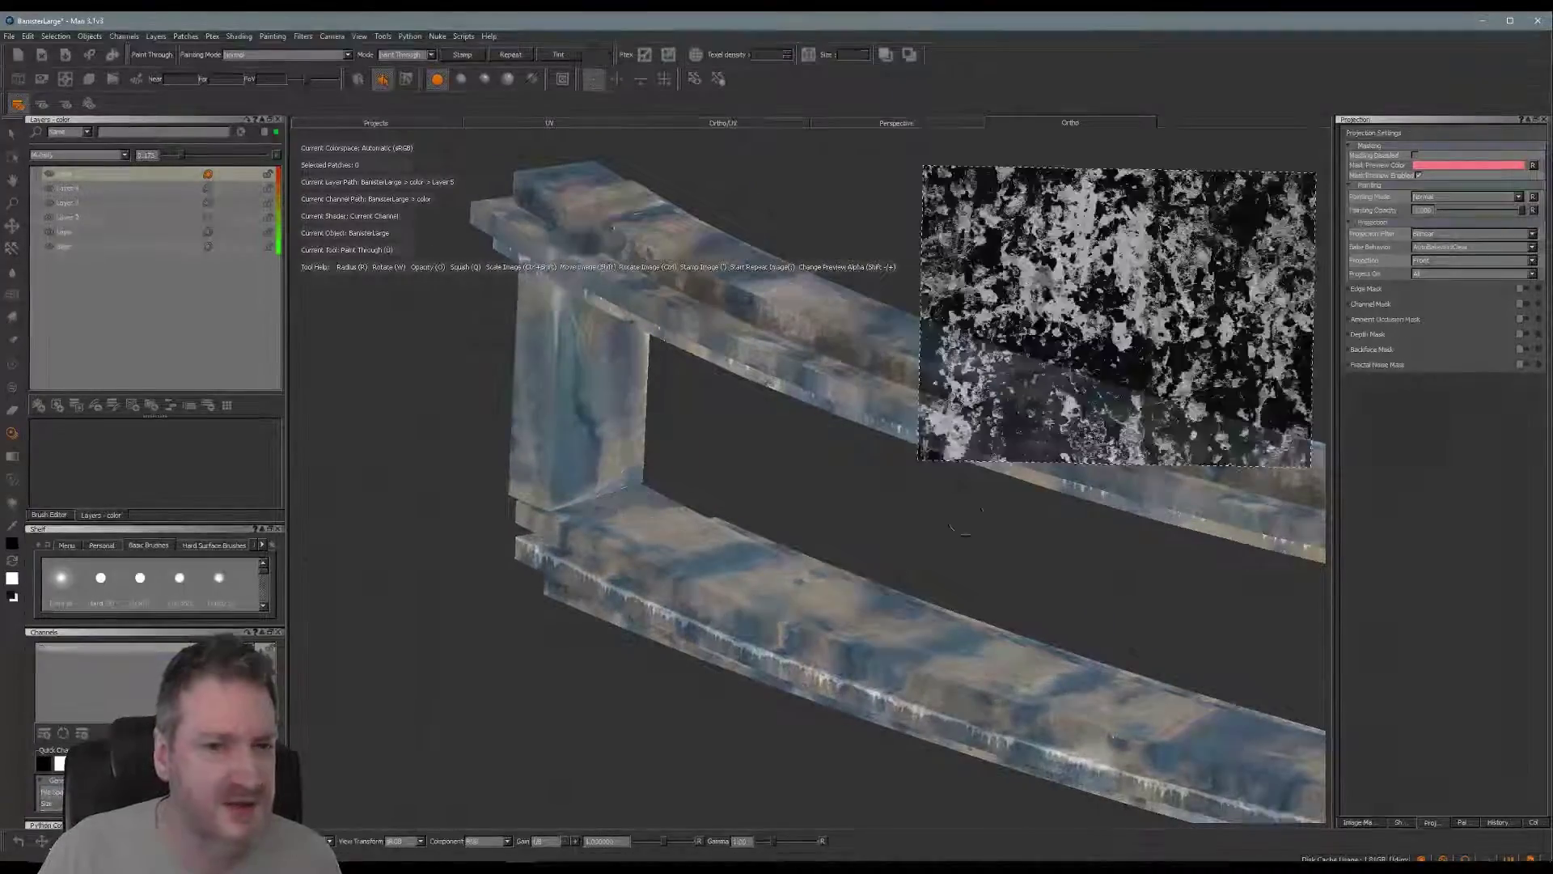
{"action": "mouse_move", "coordinate": [898, 477]}
{"action": "left_mouse_down", "text": "shift"}
{"action": "mouse_move", "coordinate": [645, 479]}
{"action": "mouse_move", "coordinate": [646, 451]}
{"action": "mouse_move", "coordinate": [657, 666]}
{"action": "left_mouse_up", "text": "shift"}
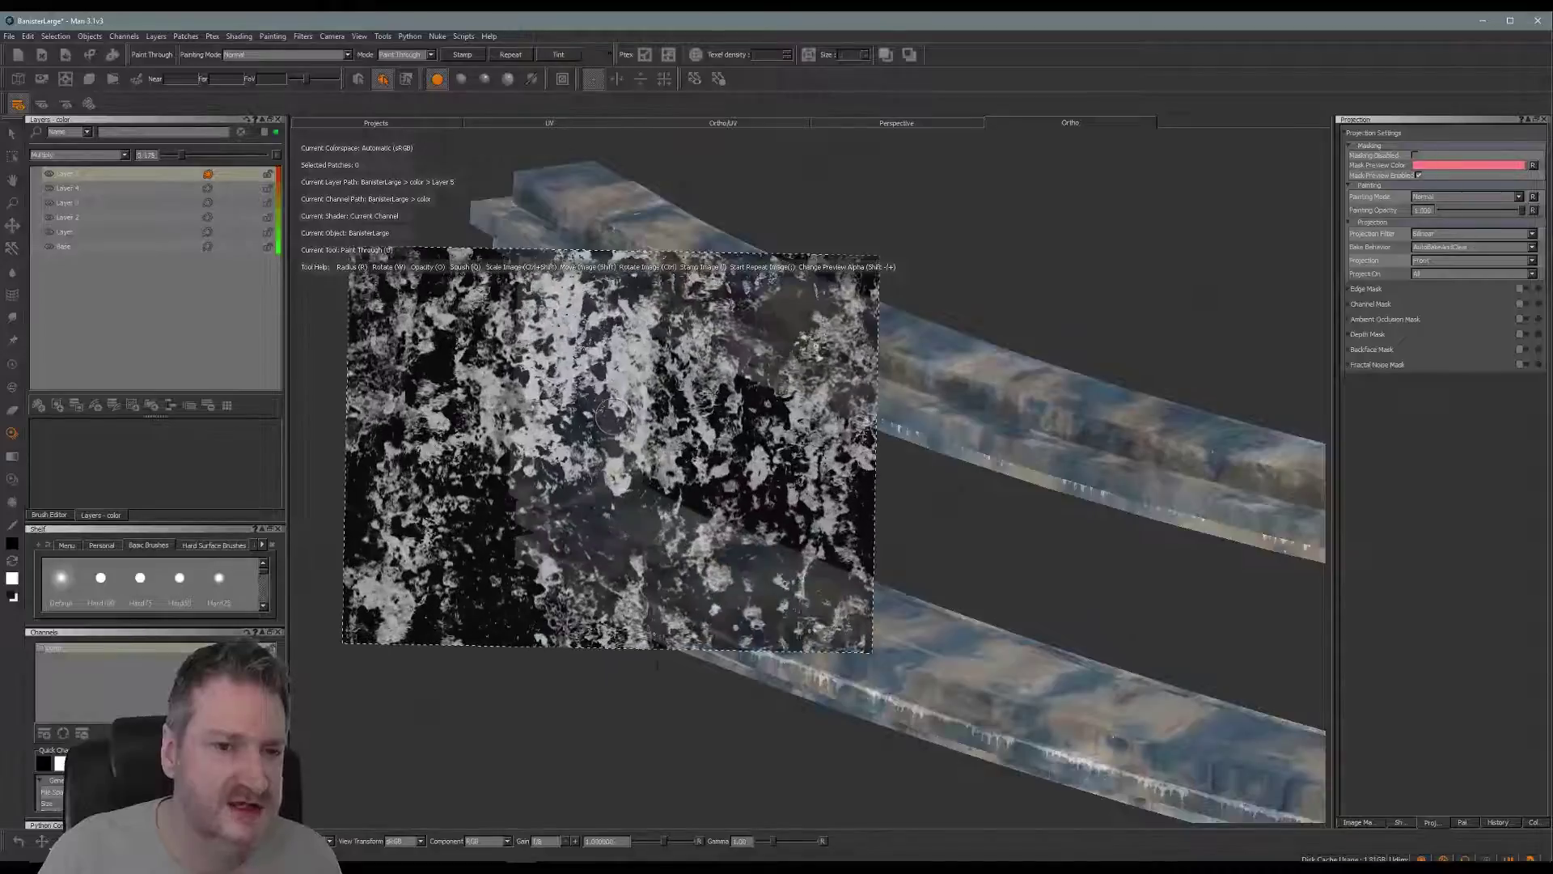
{"action": "mouse_move", "coordinate": [659, 484]}
{"action": "left_mouse_down", "text": "shift"}
{"action": "mouse_move", "coordinate": [689, 469]}
{"action": "mouse_move", "coordinate": [672, 456]}
{"action": "left_mouse_up", "text": "shift"}
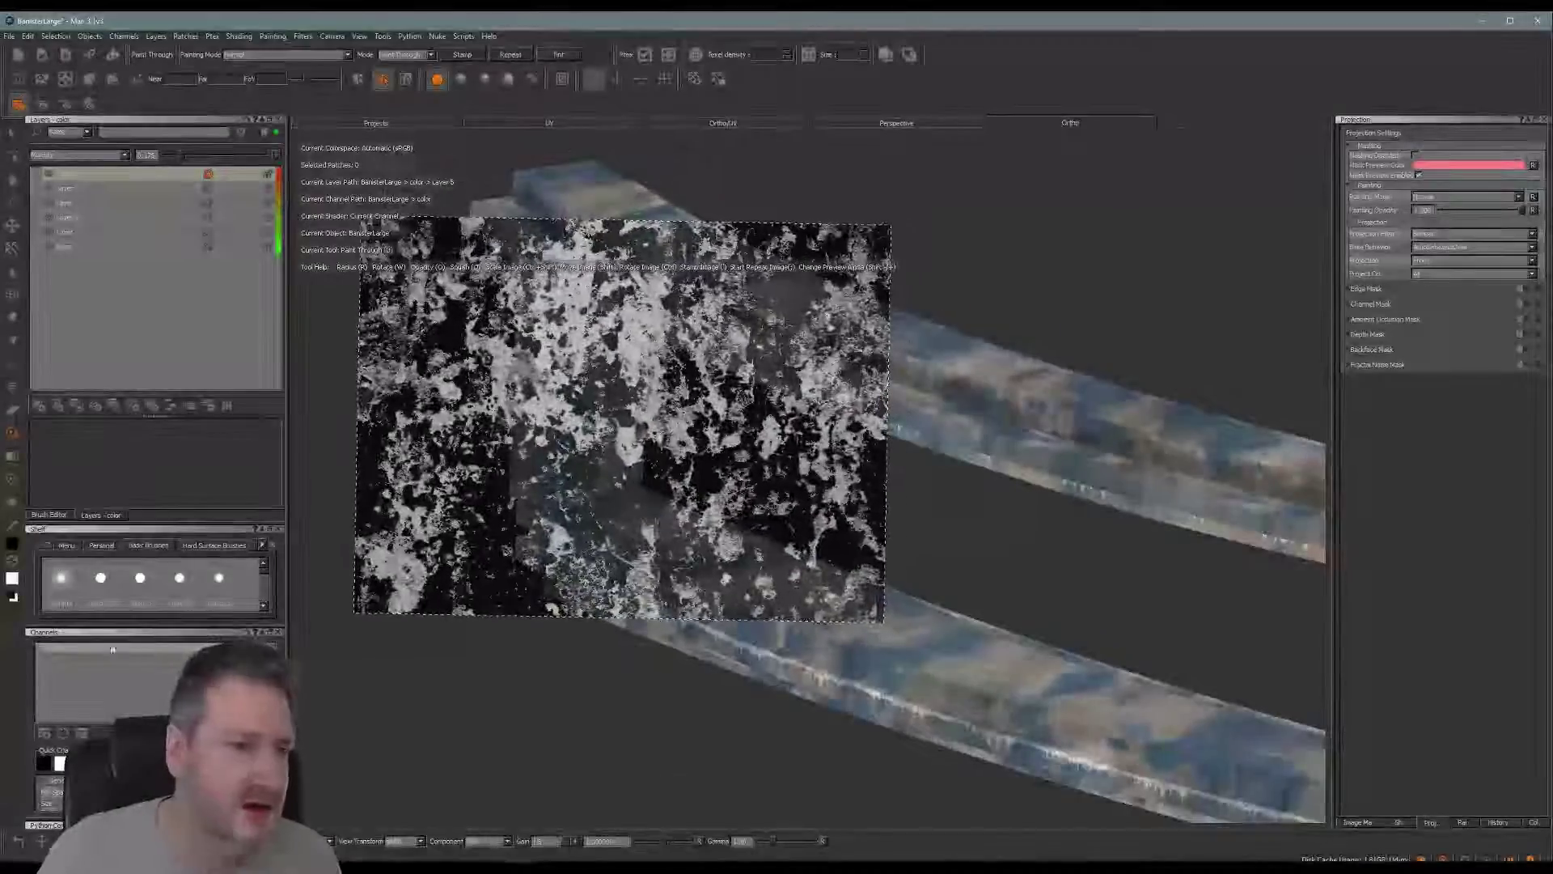
- Increase the brush radius slightly and return to the colour channel's layer list
{"action": "left_click", "coordinate": [49, 515]}
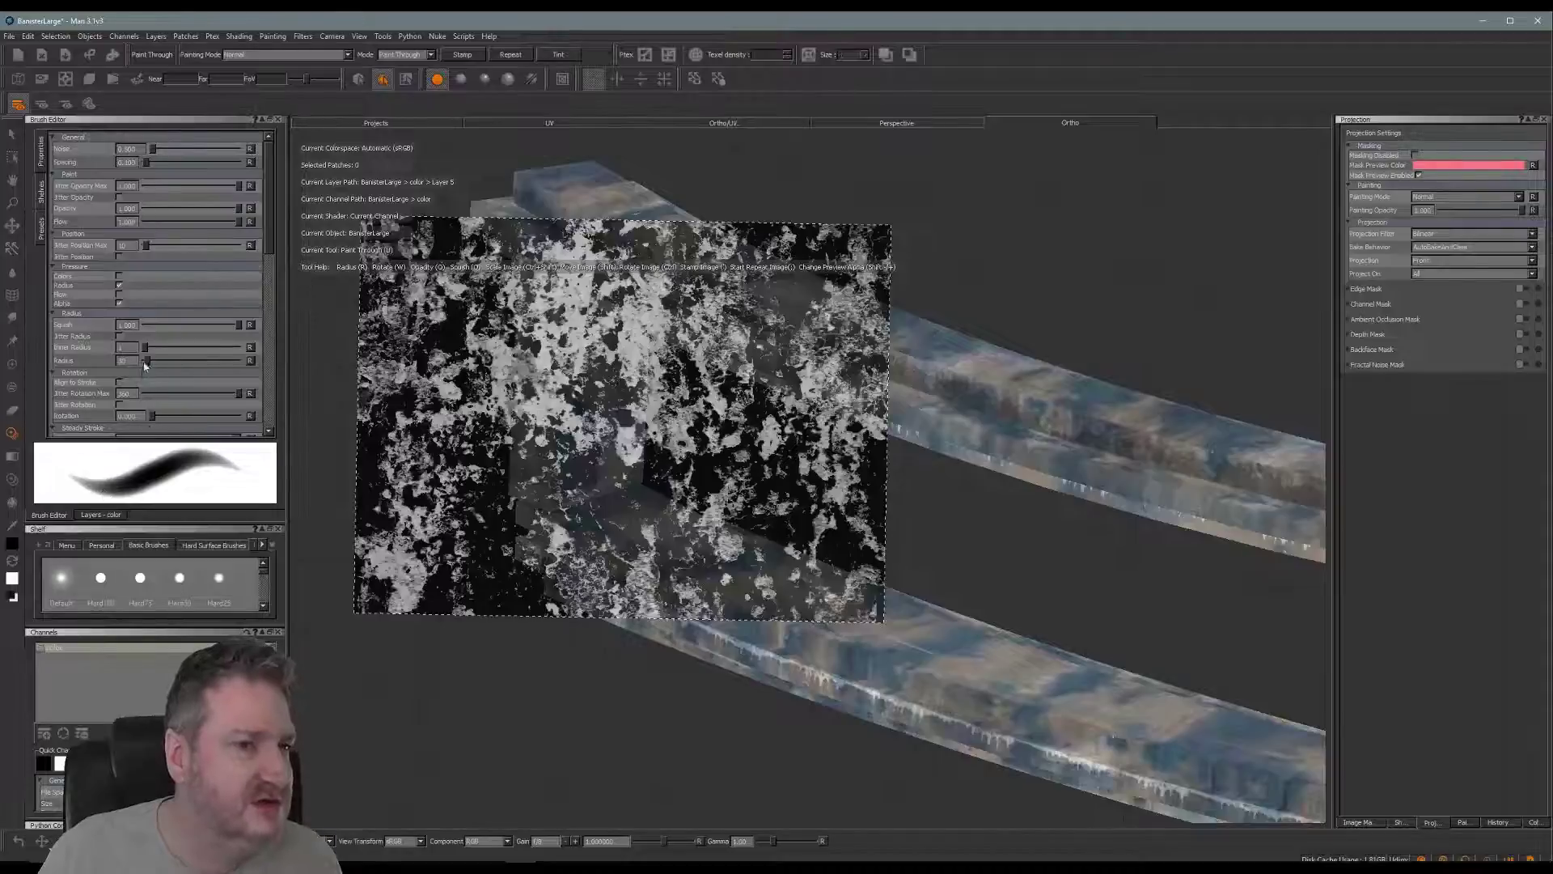
{"action": "left_click_drag", "start_coordinate": [149, 365], "coordinate": [153, 364]}
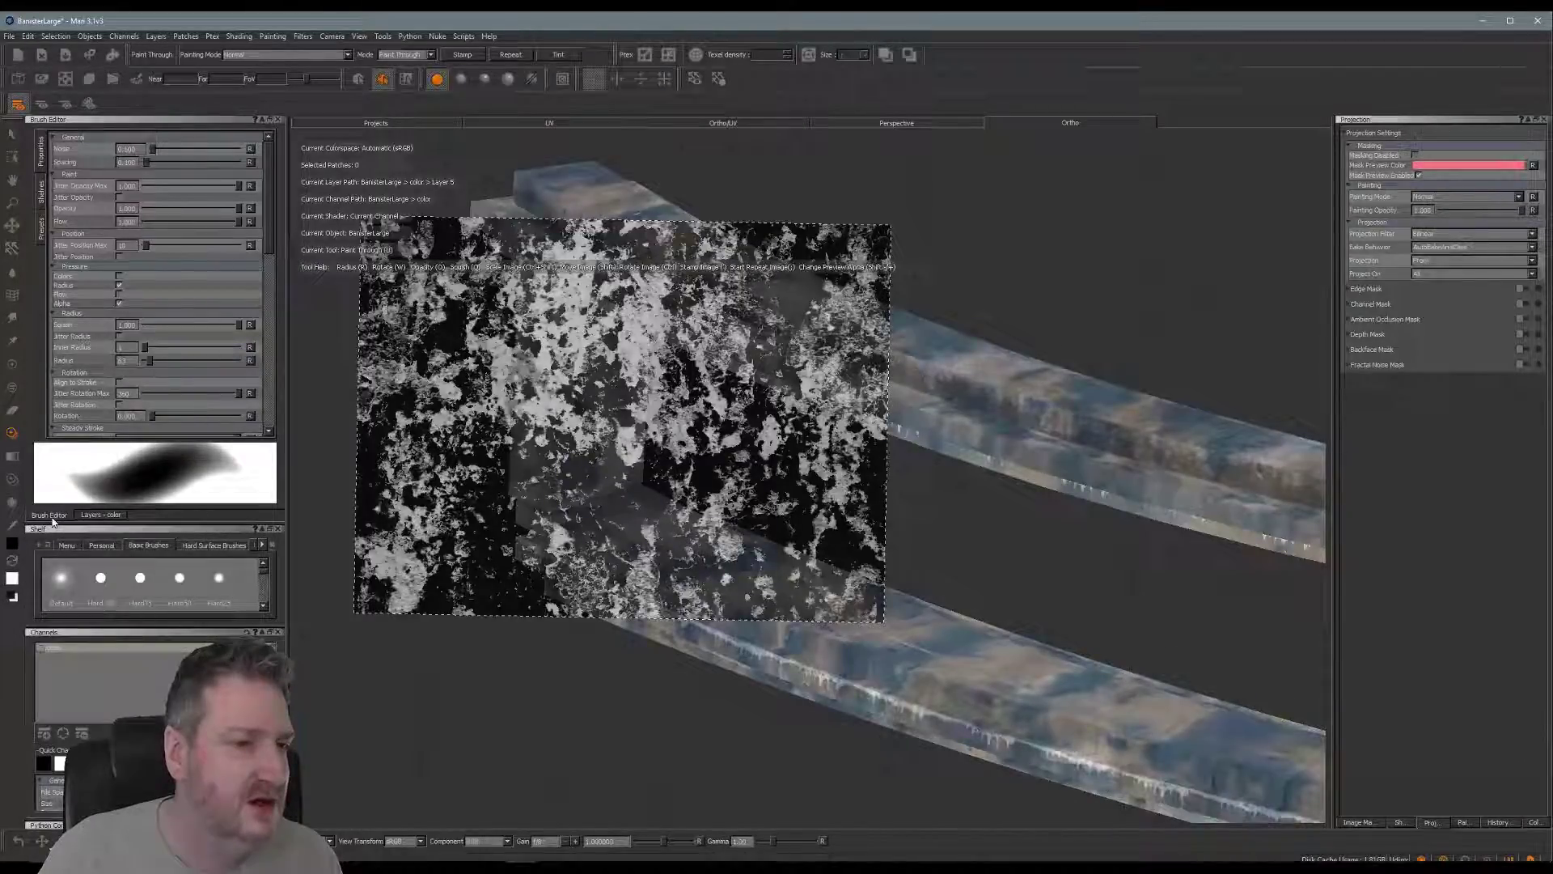
{"action": "left_click", "coordinate": [100, 516]}
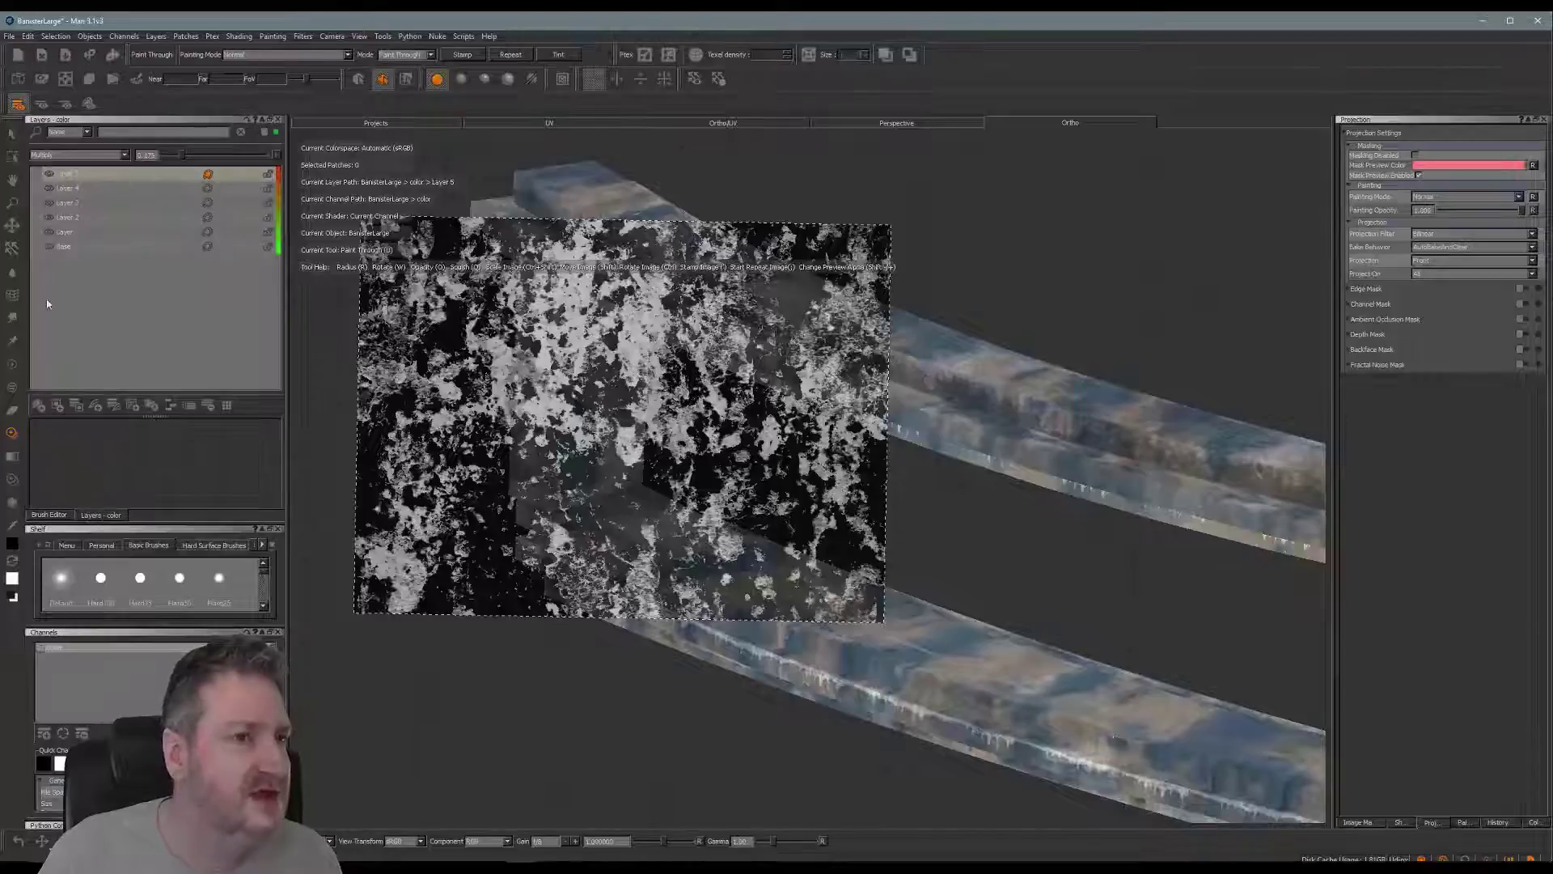
- Add a new paint layer on top, set to Multiply blending at about 0.38 opacity
{"action": "left_click", "coordinate": [37, 405]}
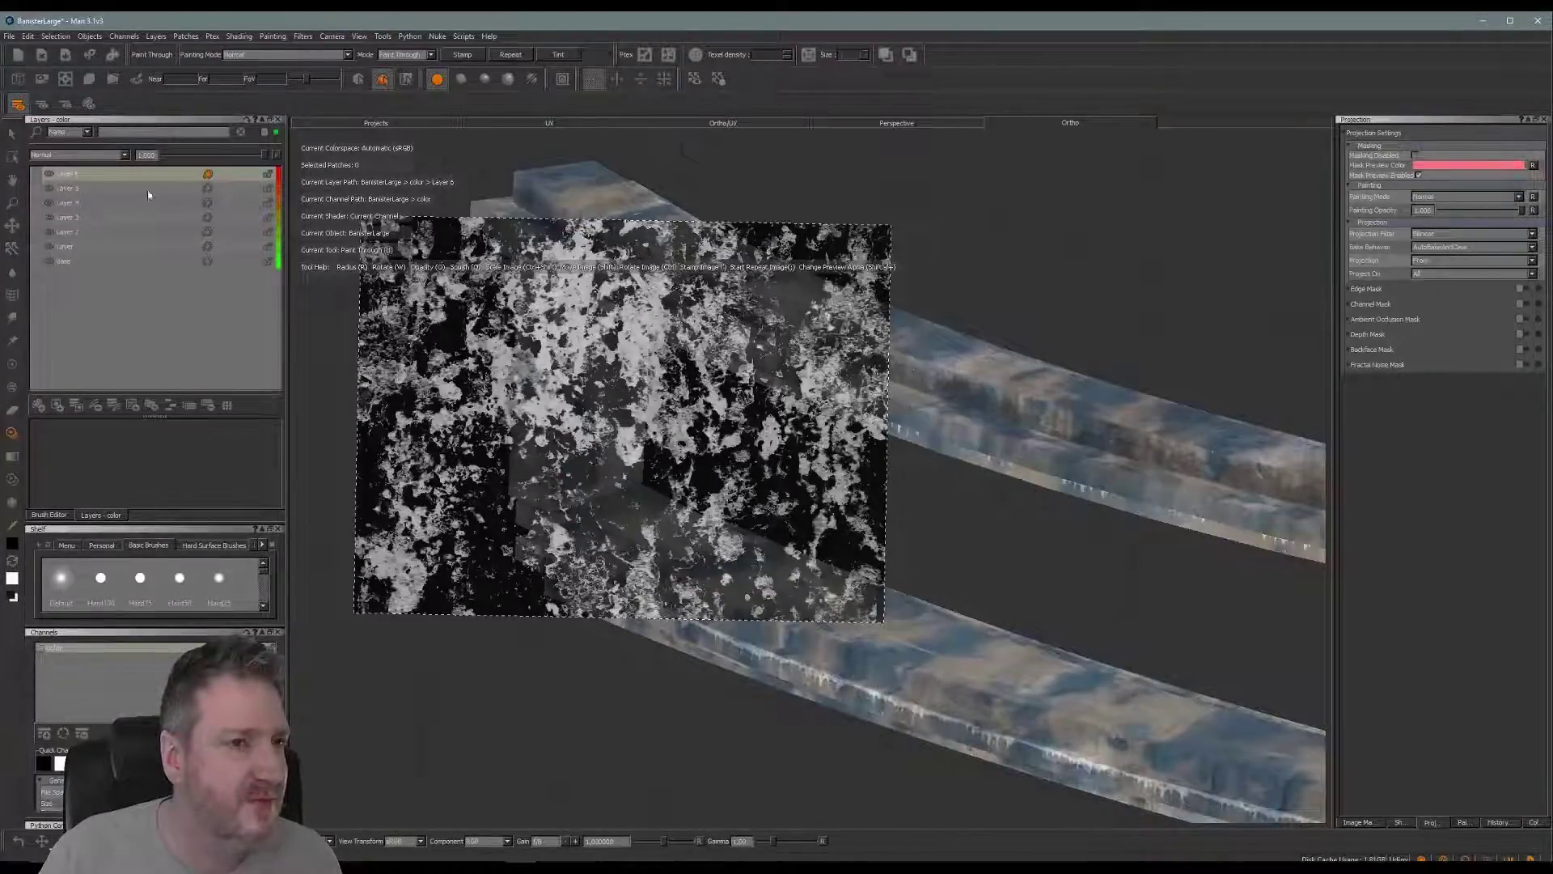
{"action": "left_click", "coordinate": [126, 156]}
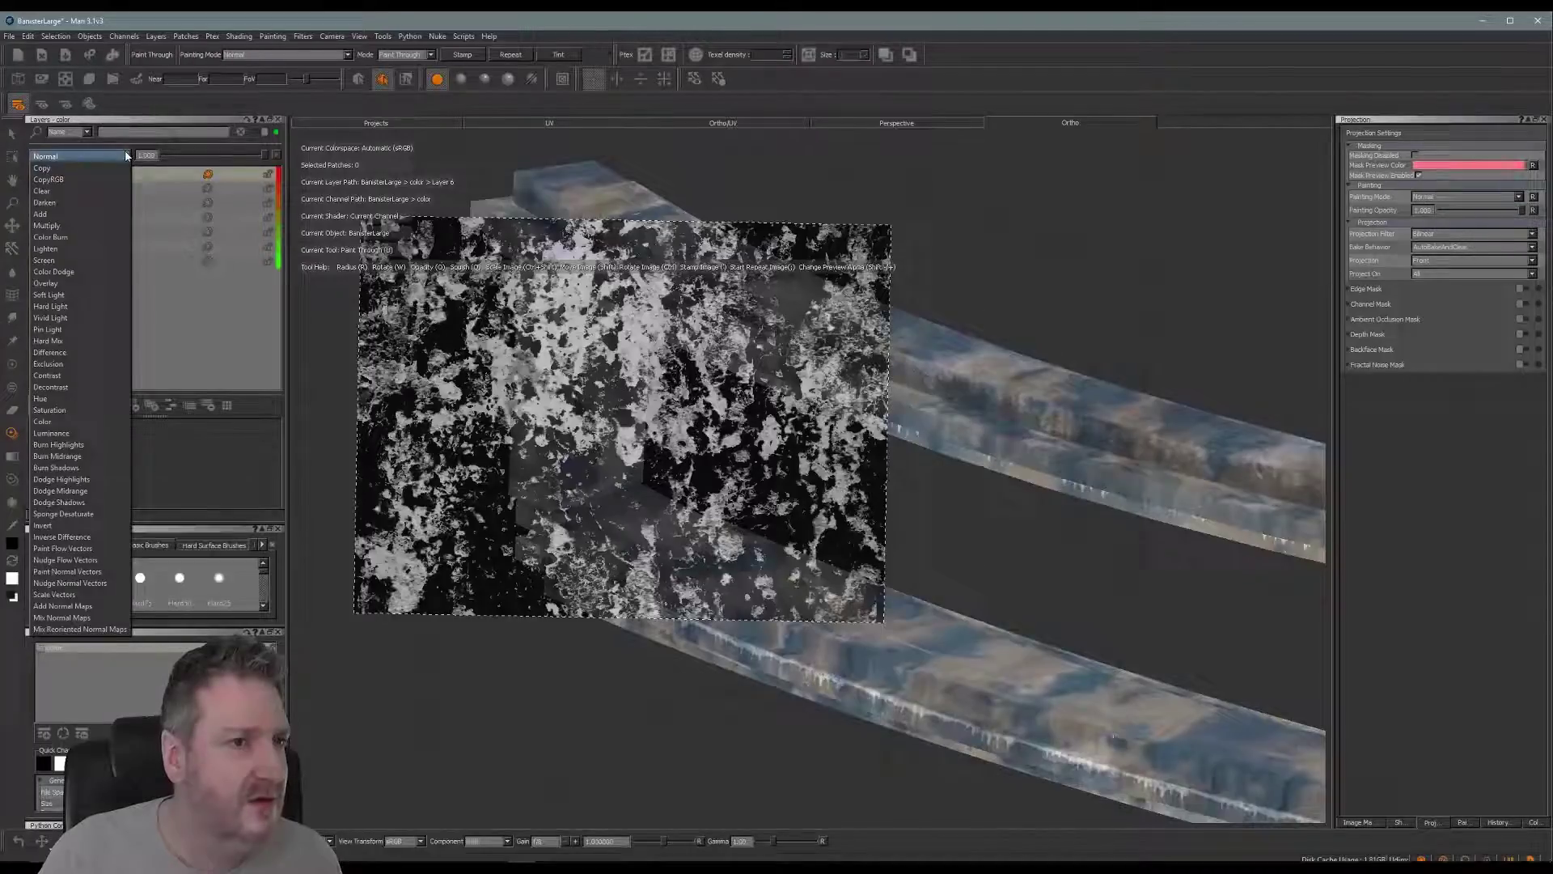
{"action": "left_click", "coordinate": [49, 227]}
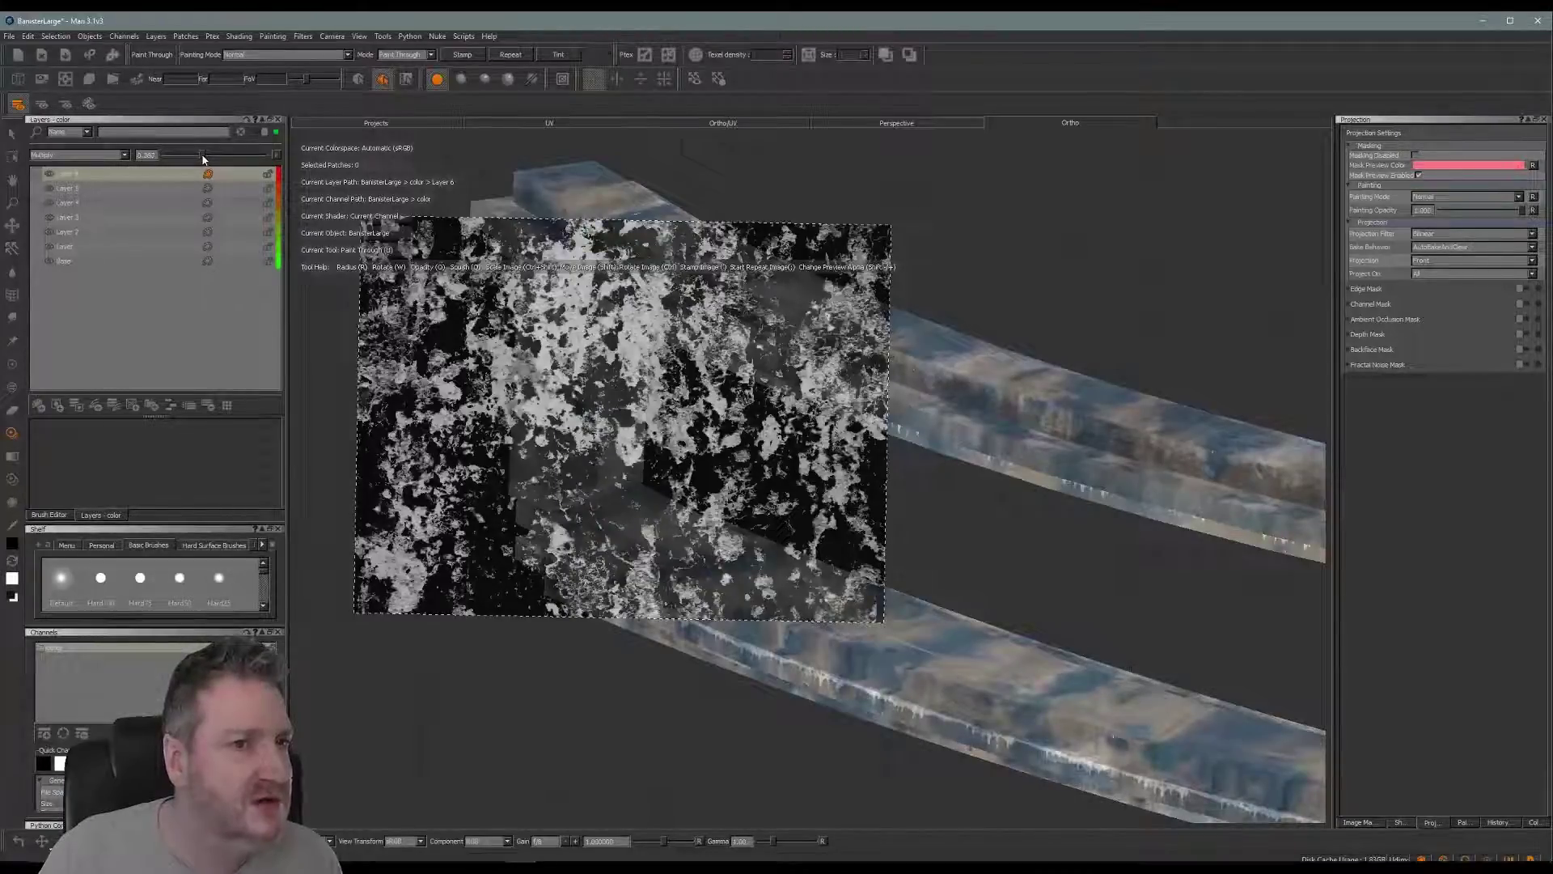
- Paint the grunge image over the end post and the adjoining rail ends, and view the result from a lower angle
{"action": "mouse_move", "coordinate": [559, 348]}
{"action": "left_mouse_down"}
{"action": "mouse_move", "coordinate": [579, 469]}
{"action": "mouse_move", "coordinate": [573, 421]}
{"action": "mouse_move", "coordinate": [536, 487]}
{"action": "mouse_move", "coordinate": [562, 509]}
{"action": "mouse_move", "coordinate": [712, 531]}
{"action": "left_mouse_up"}
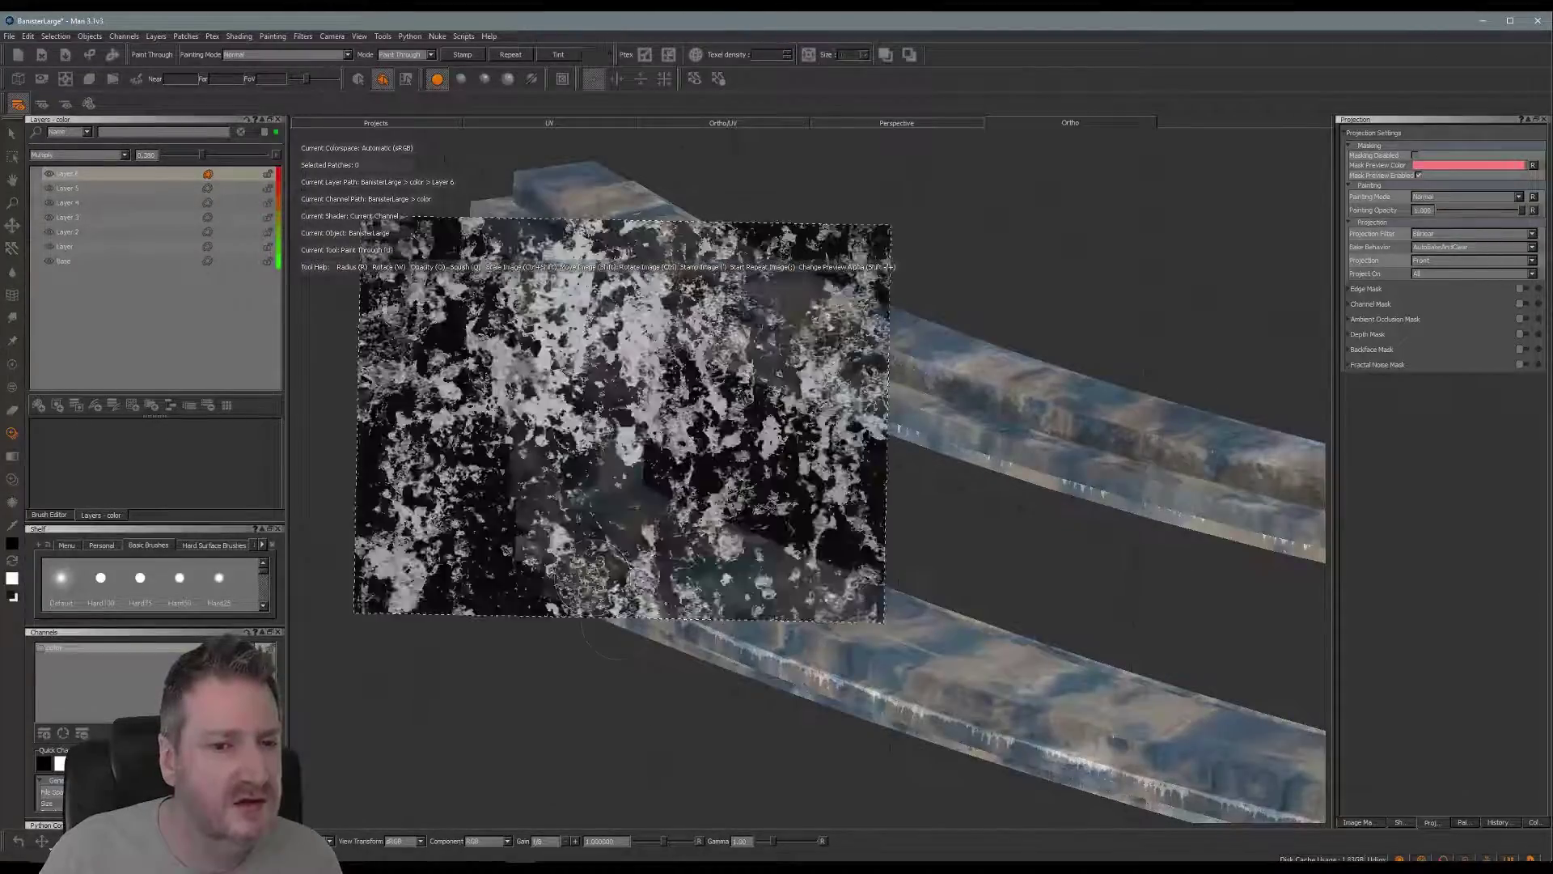
{"action": "left_click_drag", "start_coordinate": [608, 511], "coordinate": [639, 530]}
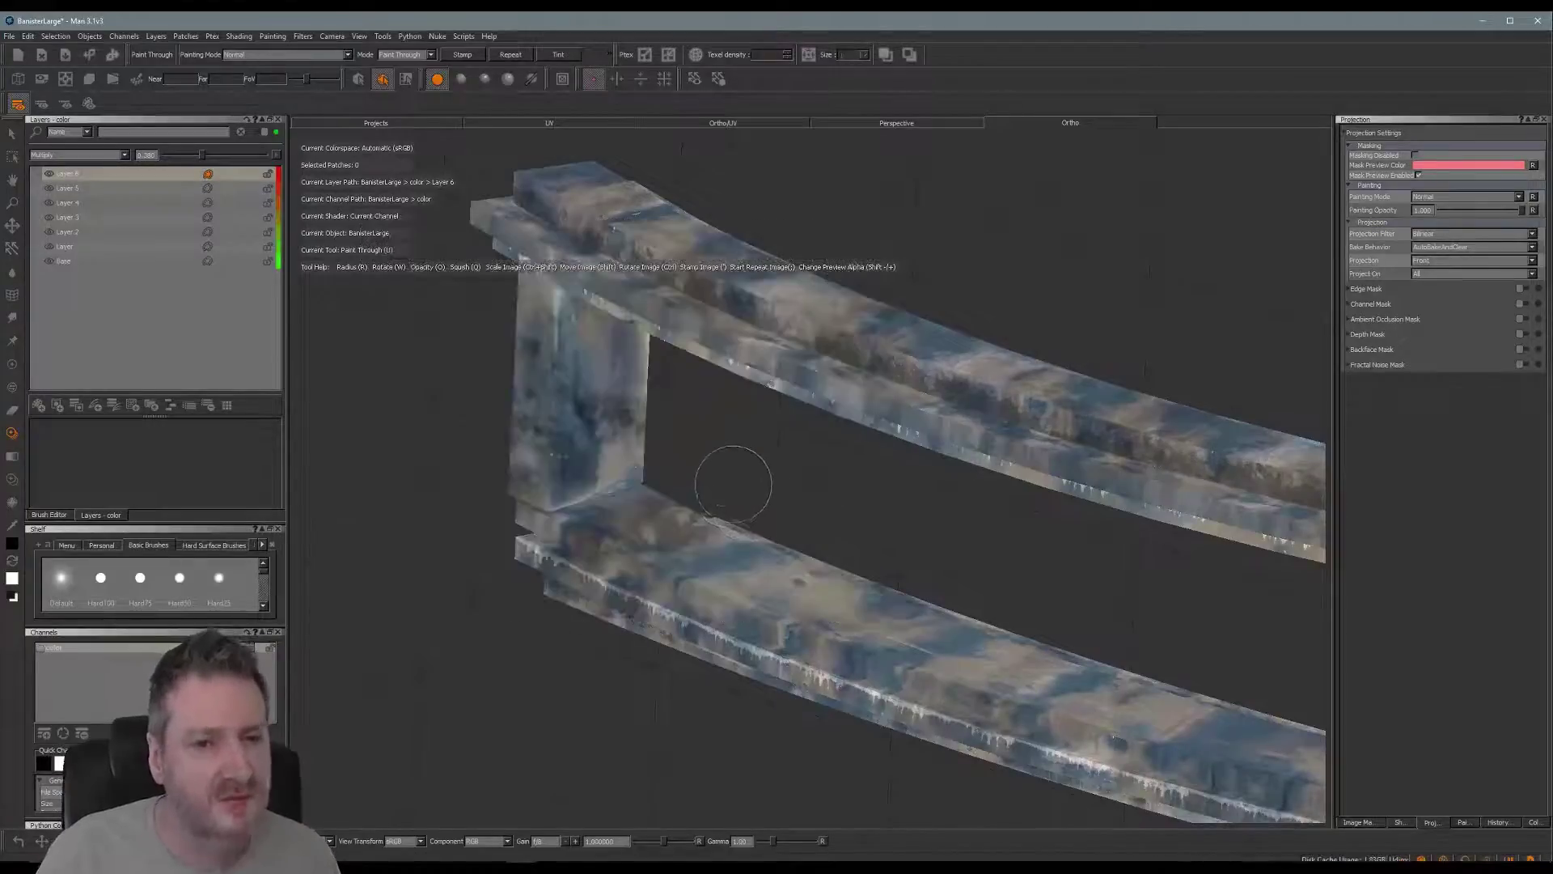
{"action": "middle_click_drag", "start_coordinate": [733, 473], "coordinate": [730, 463], "text": "alt"}
{"action": "mouse_move", "coordinate": [730, 463]}
{"action": "left_mouse_down", "text": "alt"}
{"action": "mouse_move", "coordinate": [798, 450]}
{"action": "mouse_move", "coordinate": [701, 496]}
{"action": "mouse_move", "coordinate": [647, 482]}
{"action": "left_mouse_up", "text": "alt"}
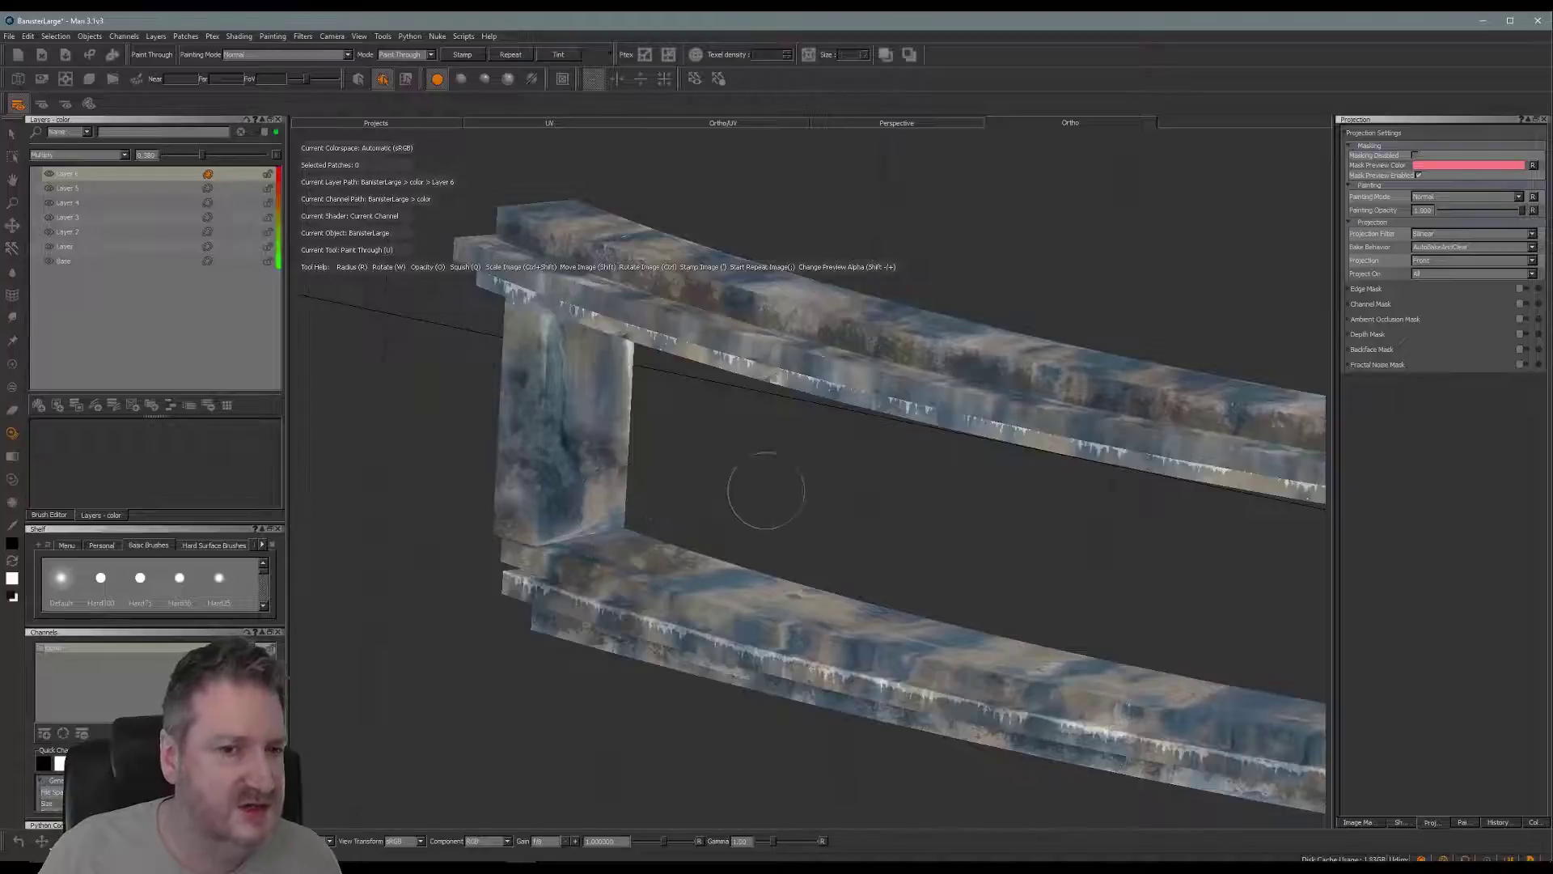
- Move the grunge image off the end post and reduce the new layer's opacity to about 0.27
{"action": "left_click_drag", "start_coordinate": [641, 466], "coordinate": [1086, 328], "text": "shift"}
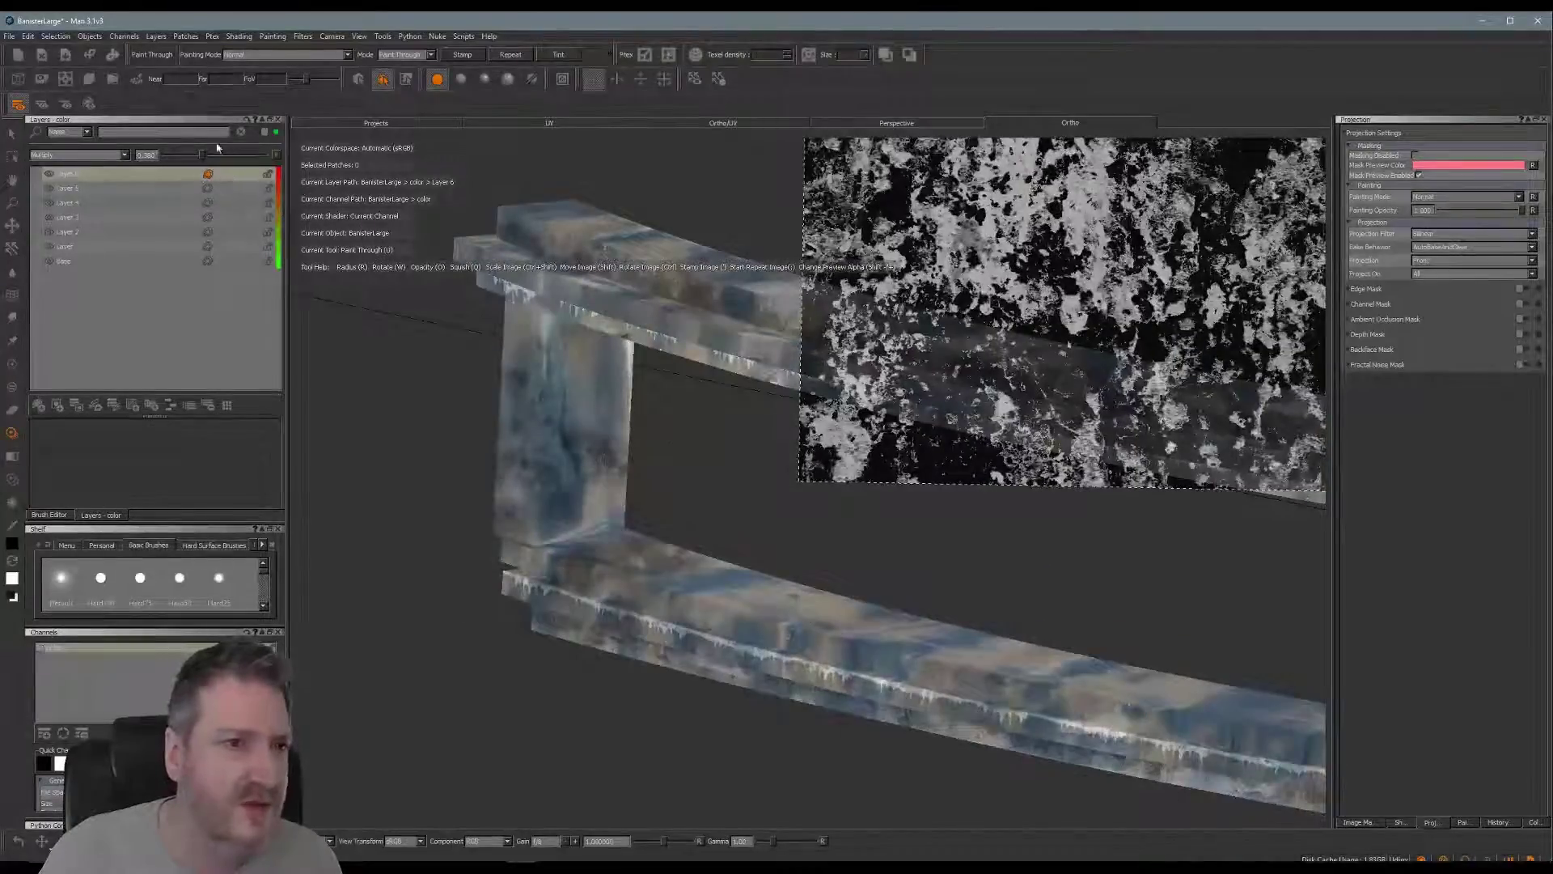
{"action": "mouse_move", "coordinate": [202, 154]}
{"action": "left_mouse_down"}
{"action": "mouse_move", "coordinate": [178, 162]}
{"action": "mouse_move", "coordinate": [191, 151]}
{"action": "left_mouse_up"}
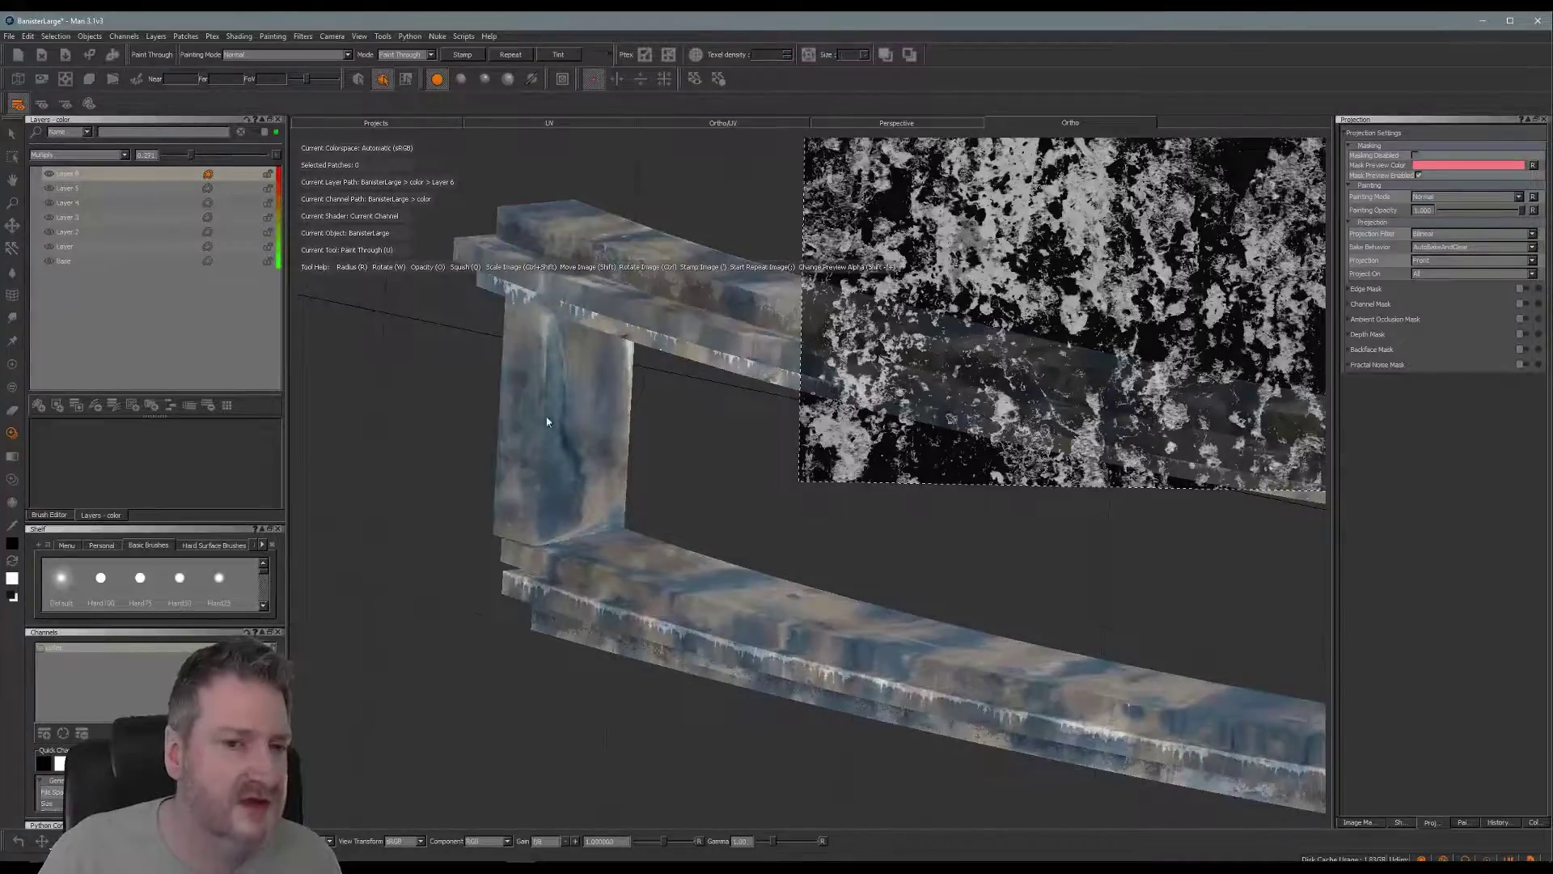
{"action": "key", "text": "Escape"}
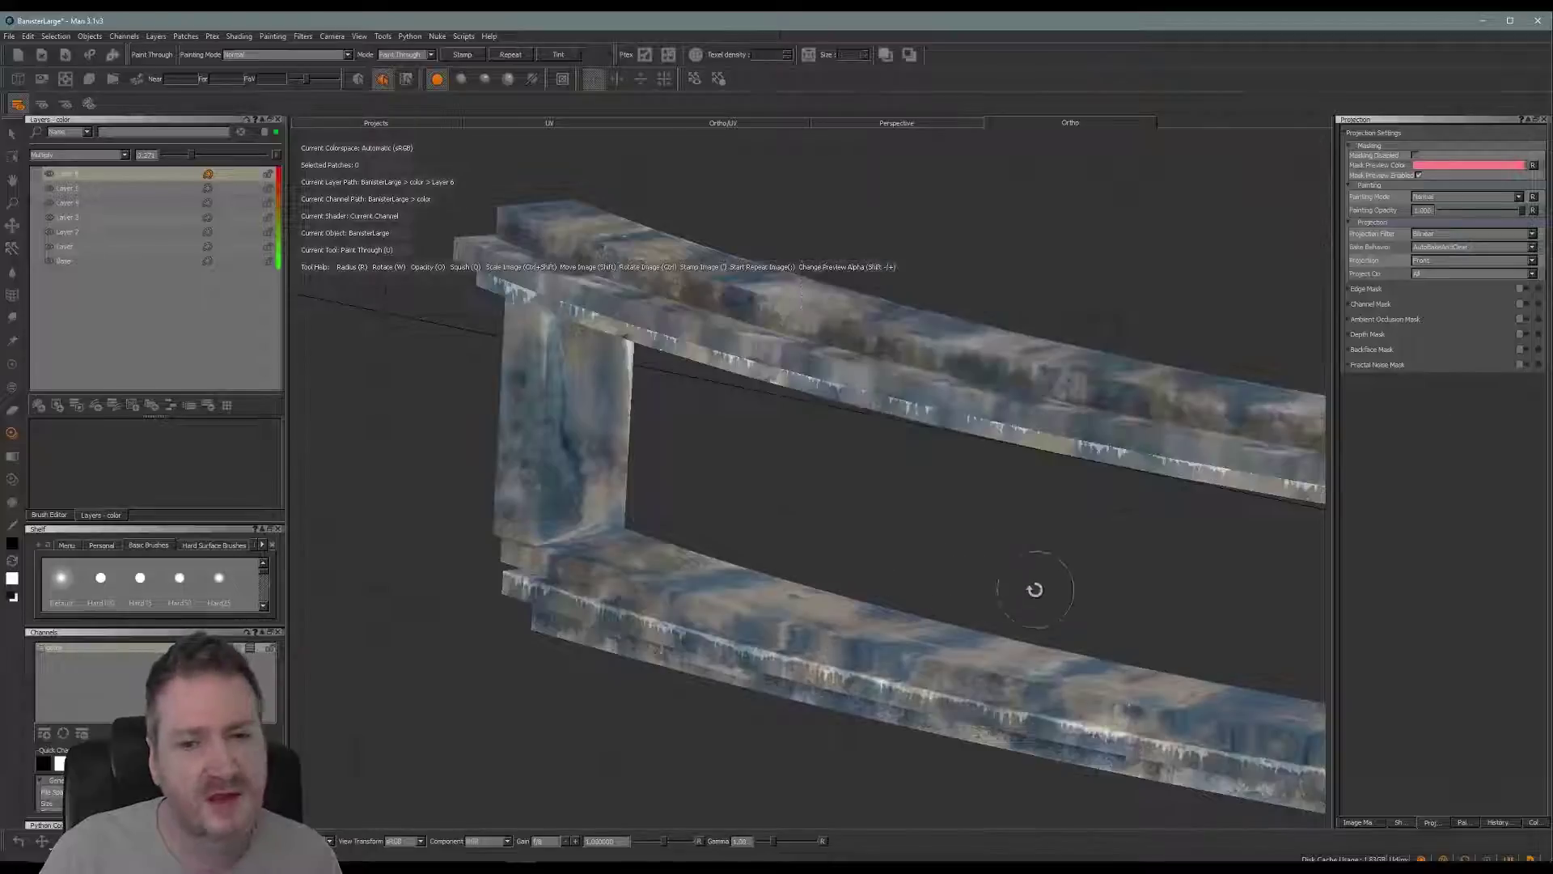
- Frame the banister's opposite end and paint the grunge image over its end post and the adjoining part of the upper rail
{"action": "middle_click_drag", "start_coordinate": [950, 513], "coordinate": [675, 435], "text": "alt"}
{"action": "left_click_drag", "start_coordinate": [1044, 430], "coordinate": [756, 465], "text": "alt"}
{"action": "mouse_move", "coordinate": [1036, 461]}
{"action": "left_mouse_down", "text": "alt"}
{"action": "mouse_move", "coordinate": [1140, 501]}
{"action": "mouse_move", "coordinate": [1132, 469]}
{"action": "mouse_move", "coordinate": [900, 385]}
{"action": "mouse_move", "coordinate": [987, 413]}
{"action": "left_mouse_up", "text": "alt"}
{"action": "key", "text": "u"}
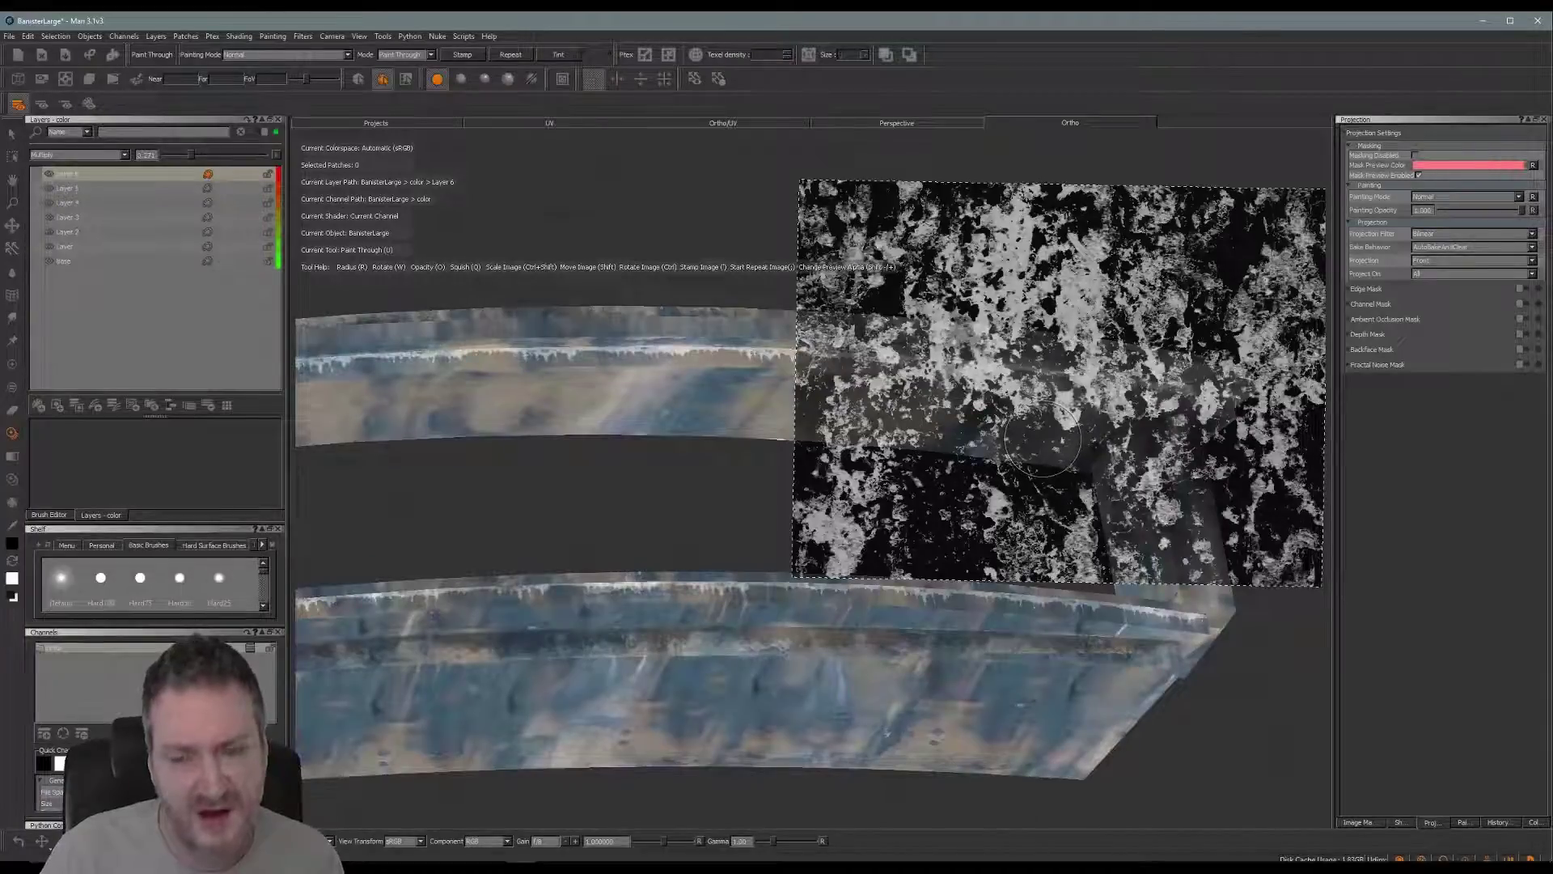
{"action": "left_click", "coordinate": [1042, 439]}
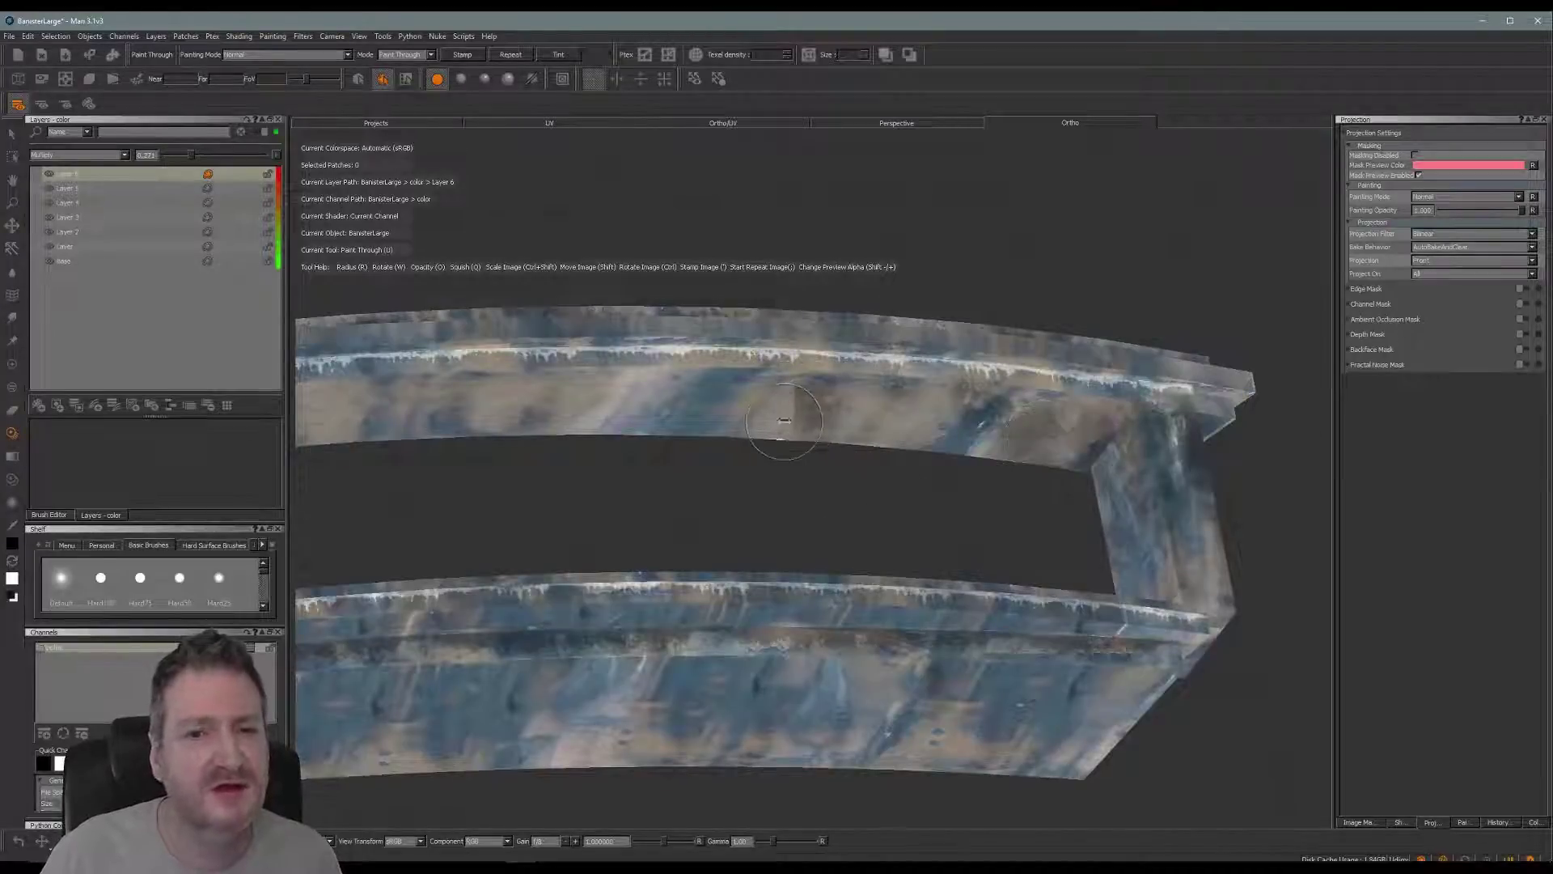
- Shift the grunge image along the upper rail, paint over the hard edge of the previous patch, and bake the paint
{"action": "left_click_drag", "start_coordinate": [784, 421], "coordinate": [623, 421], "text": "shift"}
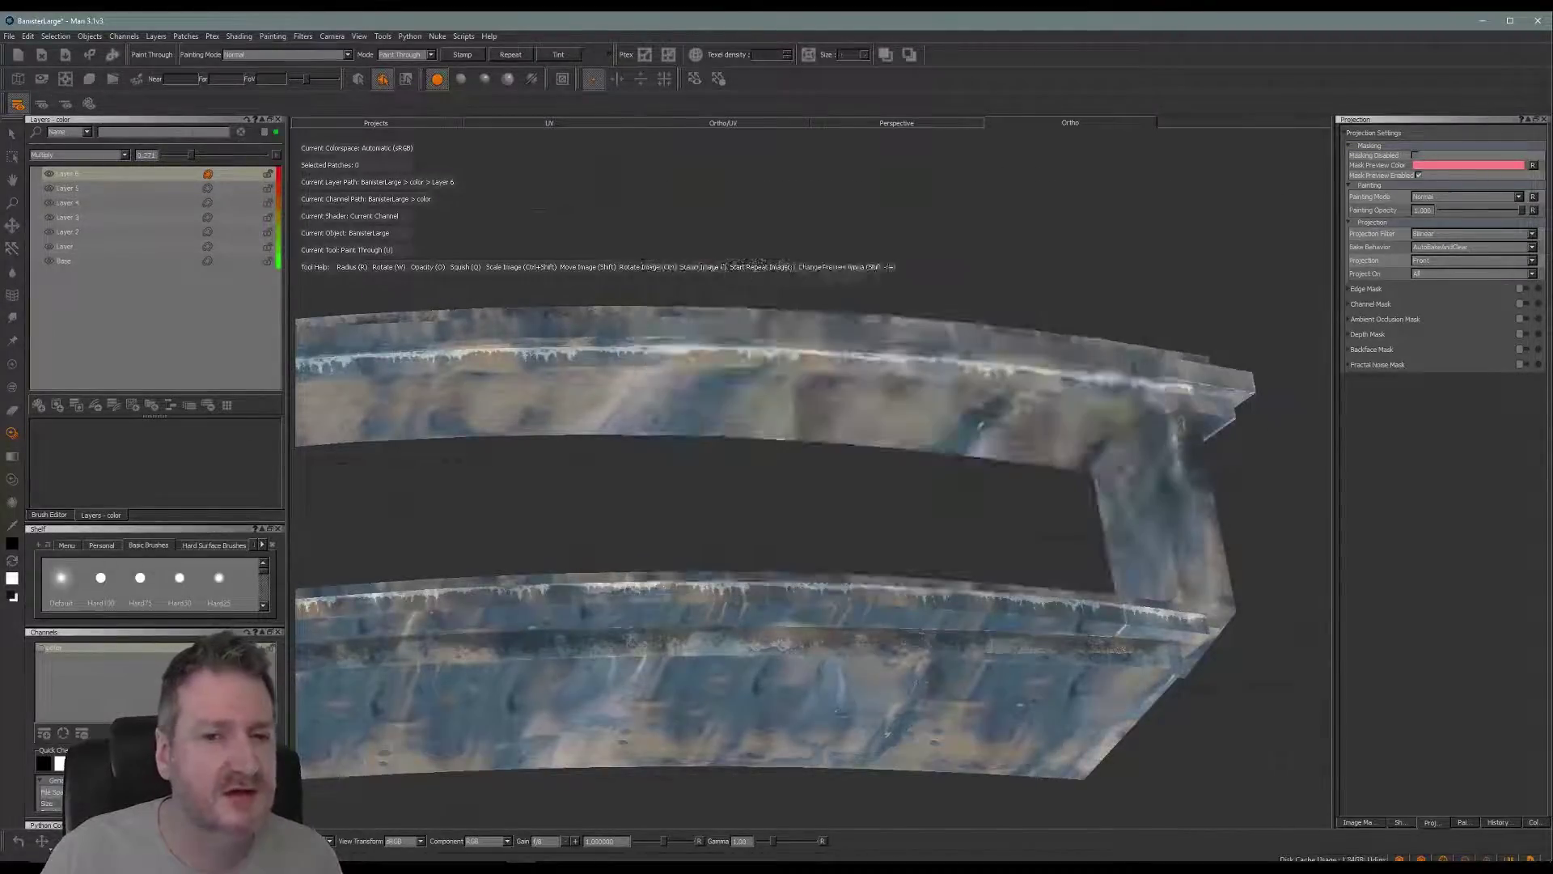
{"action": "left_click_drag", "start_coordinate": [795, 399], "coordinate": [699, 419]}
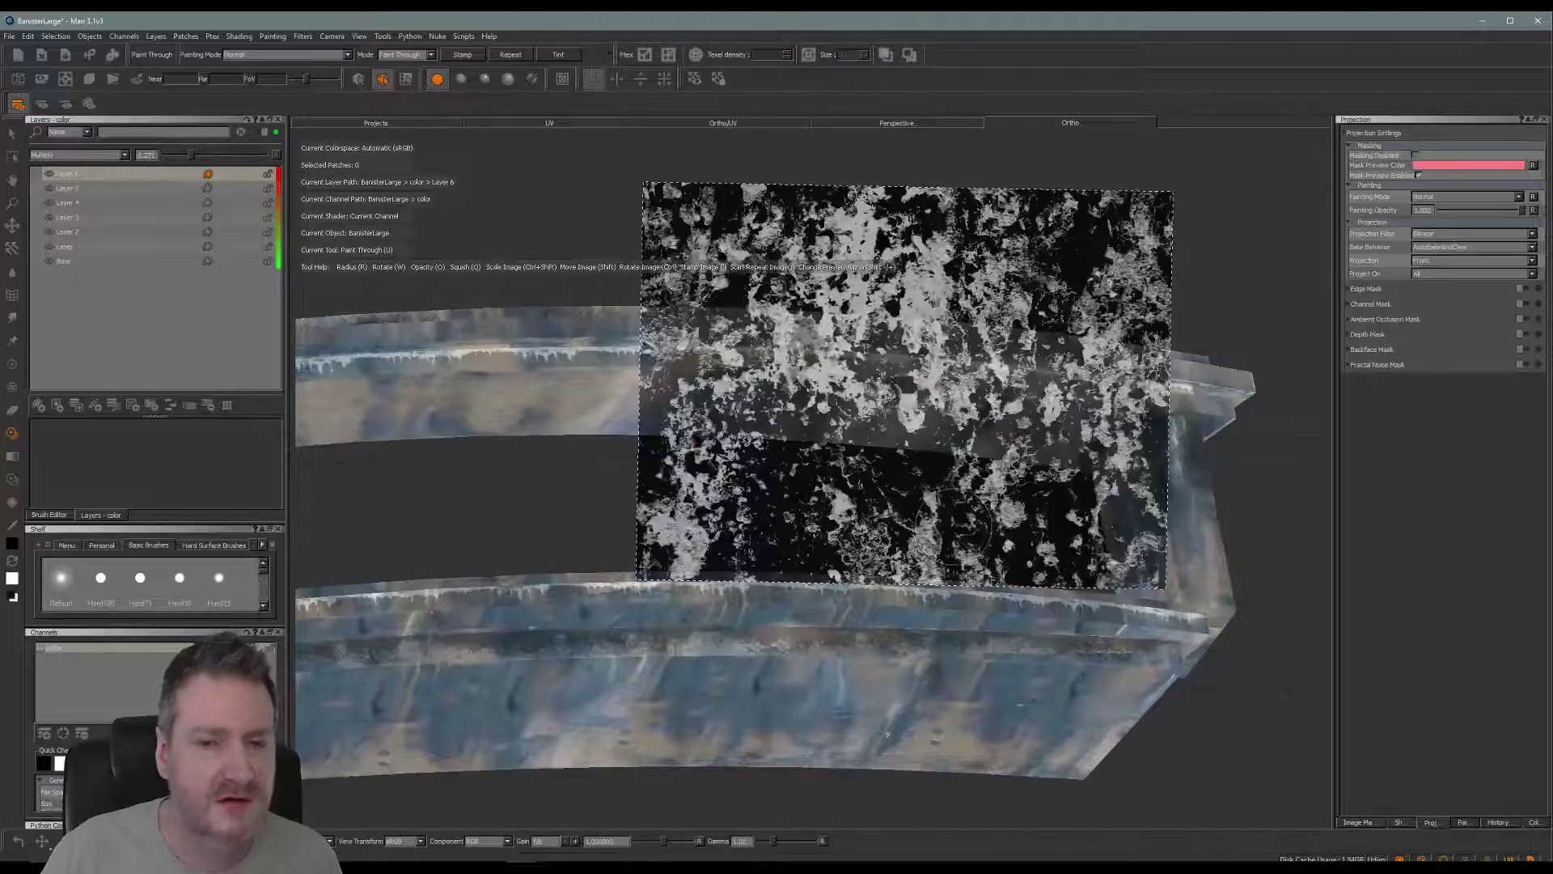
{"action": "key", "text": "b"}
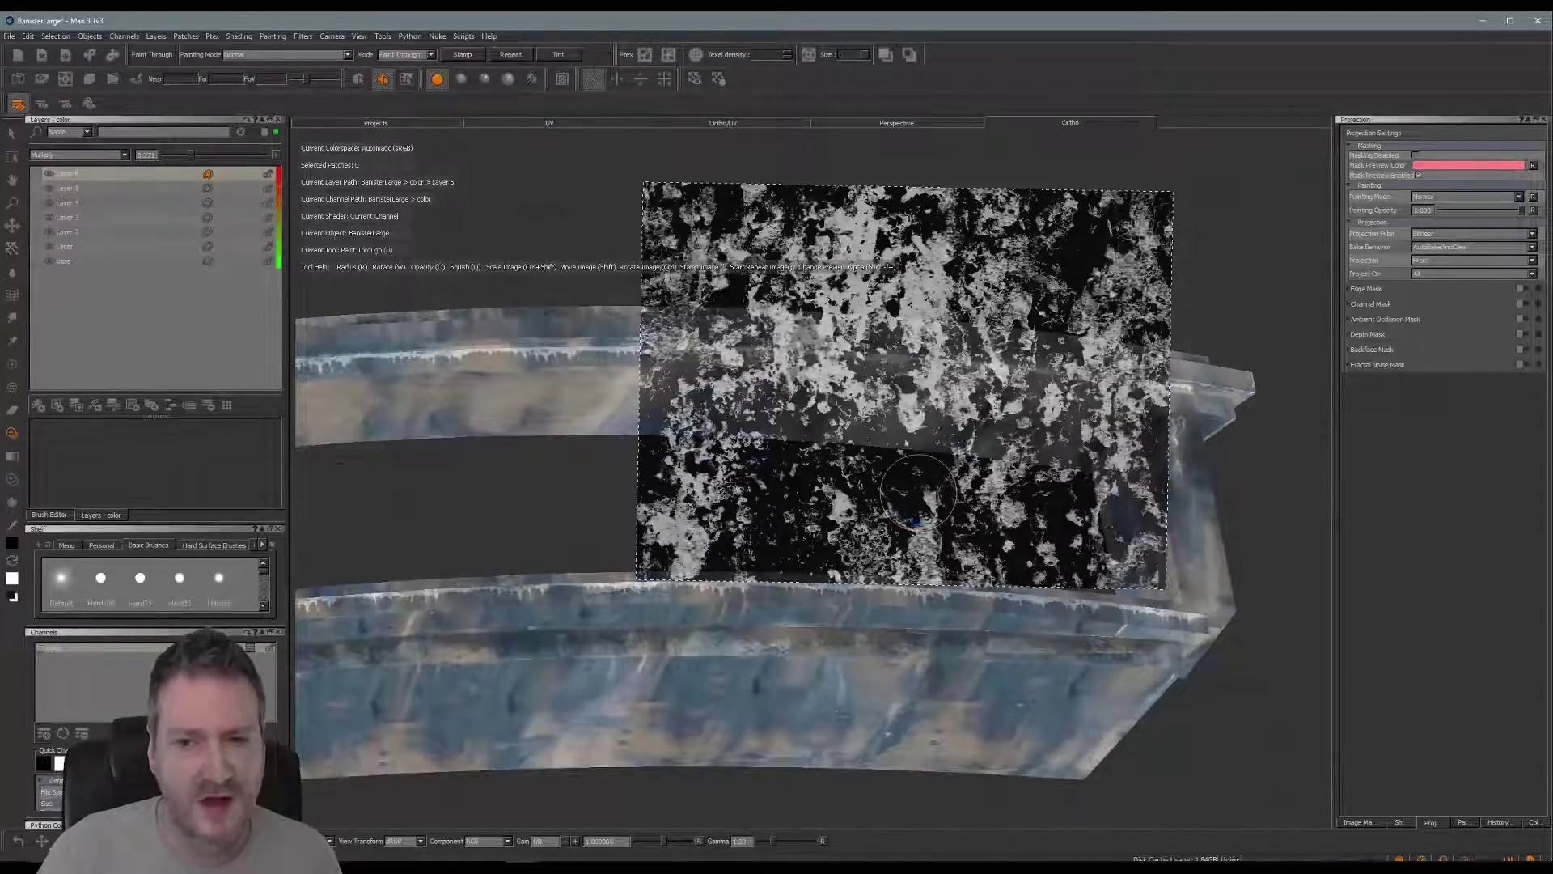
- Stamp the grunge image over the rails near the end post from another side of the banister and add a short paint stroke
{"action": "mouse_move", "coordinate": [895, 513]}
{"action": "left_mouse_down", "text": "alt"}
{"action": "mouse_move", "coordinate": [942, 549]}
{"action": "mouse_move", "coordinate": [1047, 496]}
{"action": "mouse_move", "coordinate": [1165, 468]}
{"action": "mouse_move", "coordinate": [885, 517]}
{"action": "mouse_move", "coordinate": [922, 520]}
{"action": "mouse_move", "coordinate": [853, 416]}
{"action": "mouse_move", "coordinate": [901, 478]}
{"action": "mouse_move", "coordinate": [724, 601]}
{"action": "mouse_move", "coordinate": [681, 590]}
{"action": "left_mouse_up", "text": "alt"}
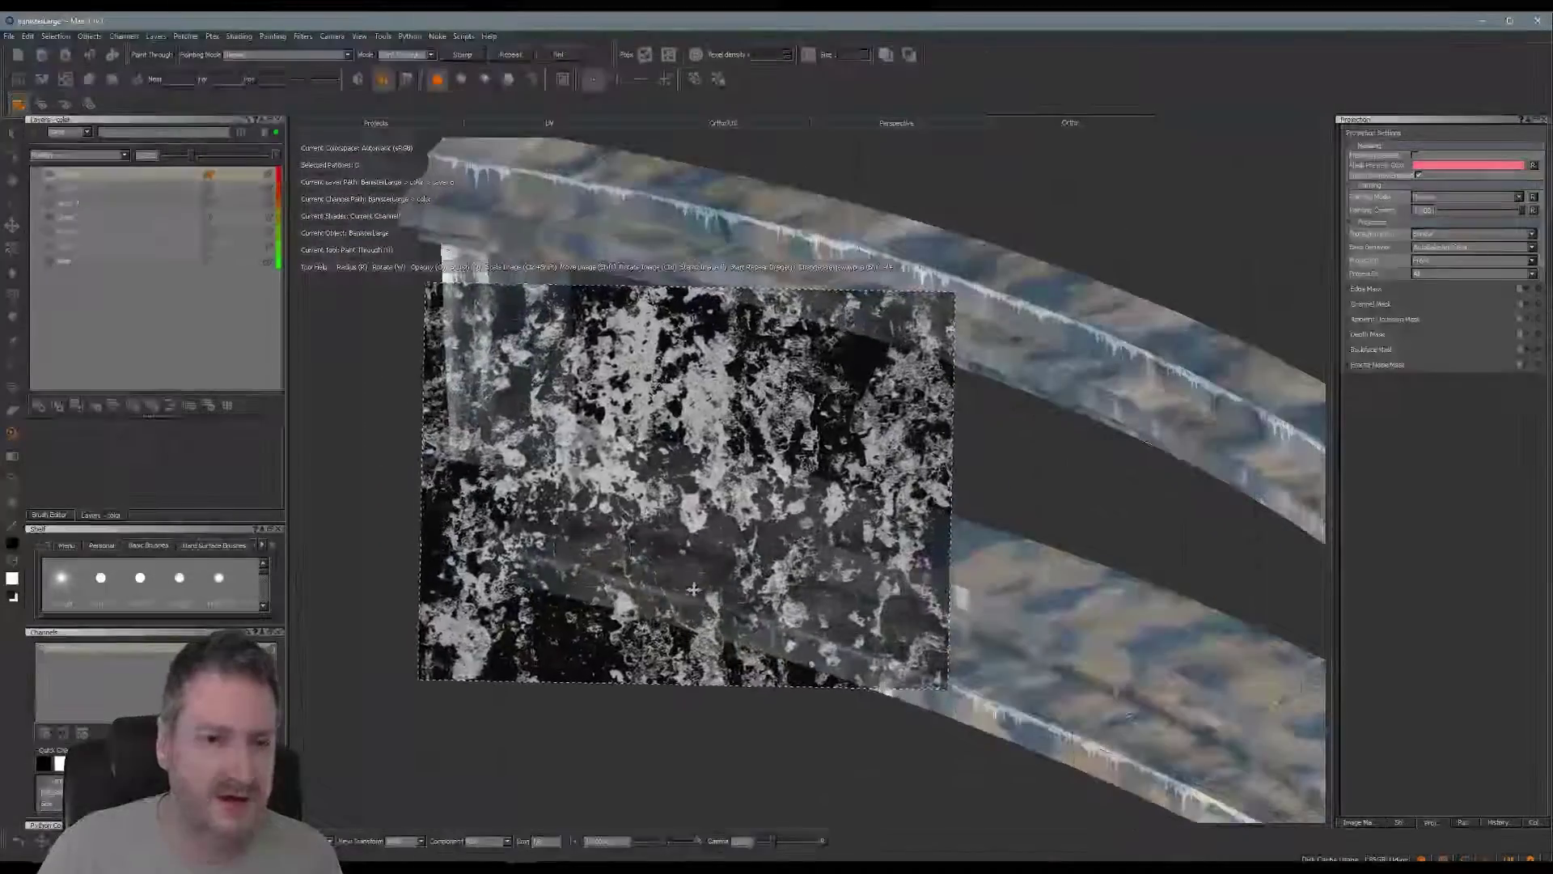
{"action": "key", "text": "apostrophe"}
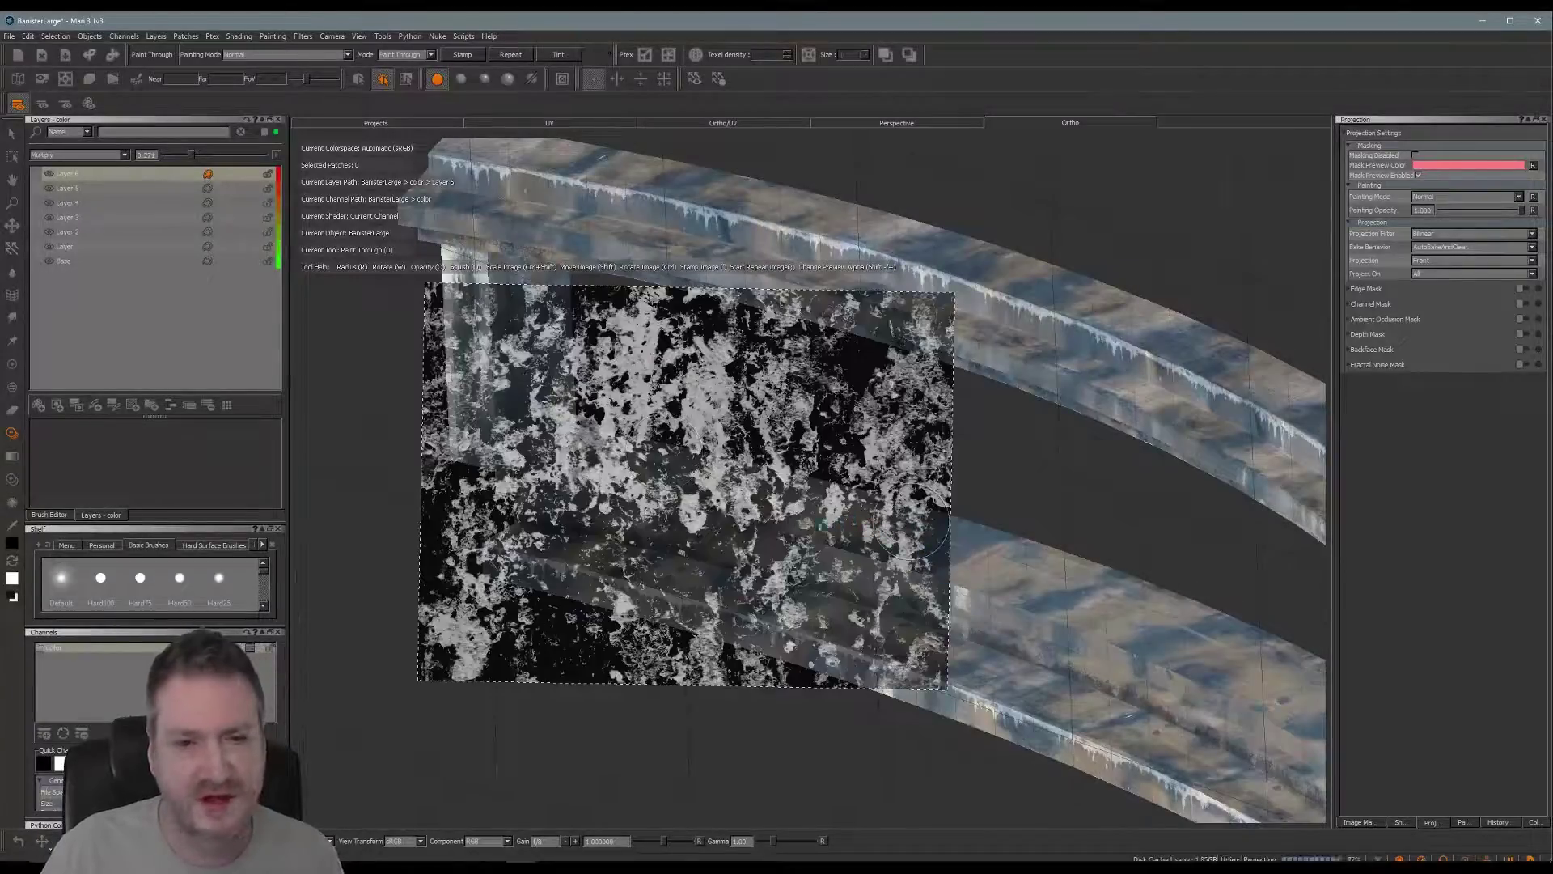
{"action": "middle_click_drag", "start_coordinate": [802, 438], "coordinate": [412, 326], "text": "alt"}
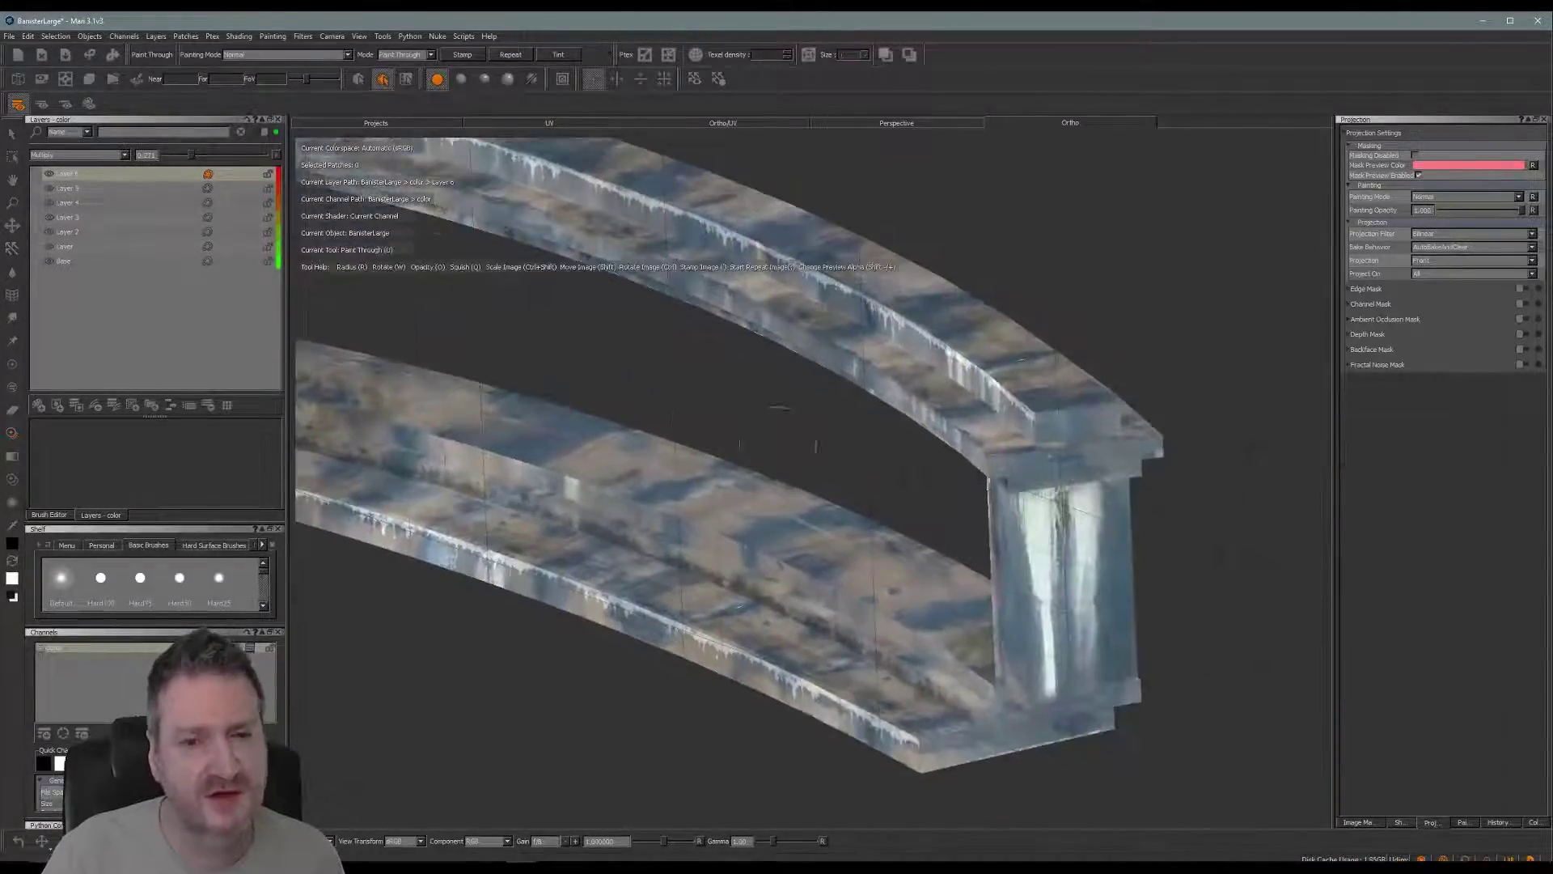
{"action": "mouse_move", "coordinate": [780, 408]}
{"action": "left_mouse_down", "text": "alt"}
{"action": "mouse_move", "coordinate": [999, 440]}
{"action": "mouse_move", "coordinate": [964, 420]}
{"action": "mouse_move", "coordinate": [849, 501]}
{"action": "mouse_move", "coordinate": [809, 540]}
{"action": "mouse_move", "coordinate": [847, 573]}
{"action": "left_mouse_up", "text": "alt"}
{"action": "mouse_move", "coordinate": [847, 573]}
{"action": "left_mouse_down"}
{"action": "mouse_move", "coordinate": [765, 615]}
{"action": "mouse_move", "coordinate": [733, 566]}
{"action": "mouse_move", "coordinate": [740, 530]}
{"action": "mouse_move", "coordinate": [858, 558]}
{"action": "left_mouse_up"}
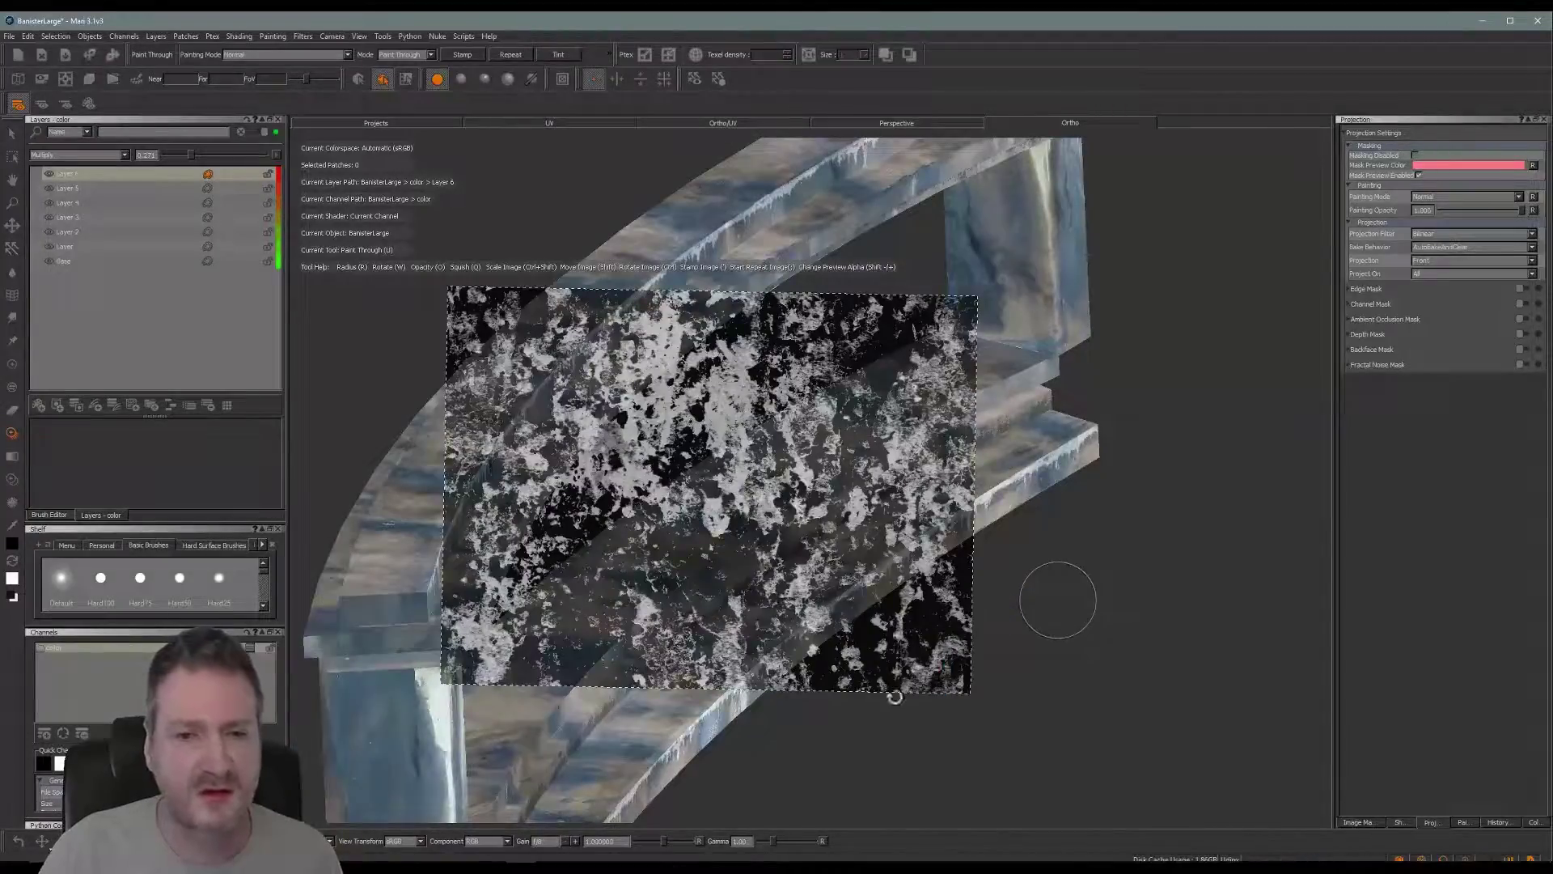
- Frame the whole banister, move the grunge image clear of its middle, and save the project
{"action": "mouse_move", "coordinate": [895, 696]}
{"action": "left_mouse_down", "text": "alt"}
{"action": "mouse_move", "coordinate": [1061, 648]}
{"action": "mouse_move", "coordinate": [929, 694]}
{"action": "mouse_move", "coordinate": [907, 653]}
{"action": "left_mouse_up", "text": "alt"}
{"action": "right_click_drag", "start_coordinate": [908, 652], "coordinate": [776, 654], "text": "alt"}
{"action": "middle_click_drag", "start_coordinate": [790, 579], "coordinate": [663, 584], "text": "alt"}
{"action": "left_click_drag", "start_coordinate": [688, 566], "coordinate": [810, 513], "text": "alt"}
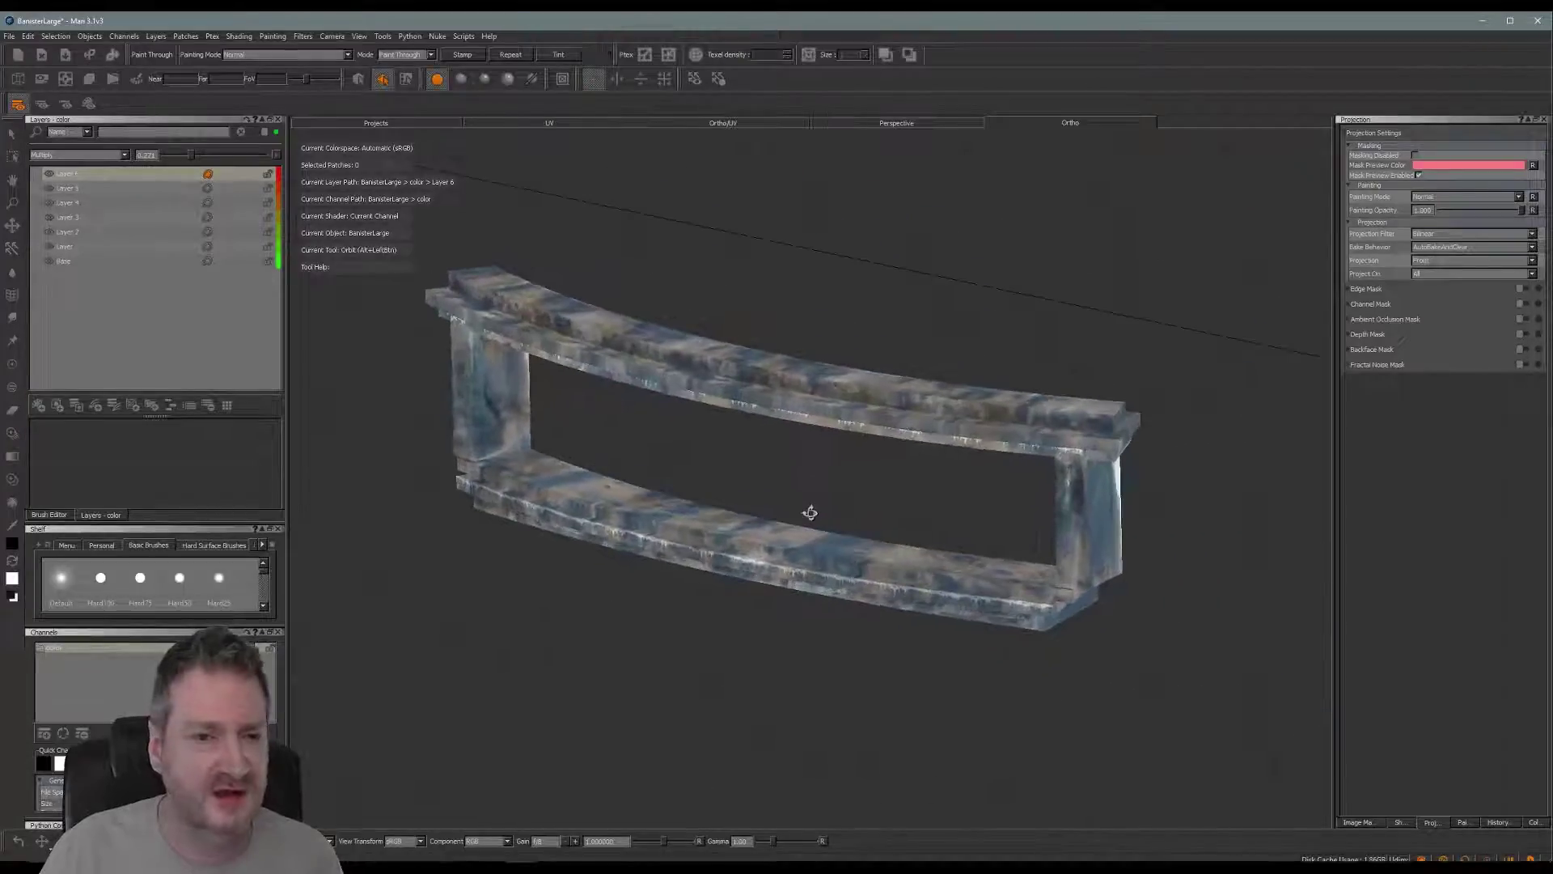
{"action": "mouse_move", "coordinate": [707, 427]}
{"action": "left_mouse_down", "text": "shift"}
{"action": "mouse_move", "coordinate": [1171, 281]}
{"action": "mouse_move", "coordinate": [1203, 242]}
{"action": "left_mouse_up", "text": "shift"}
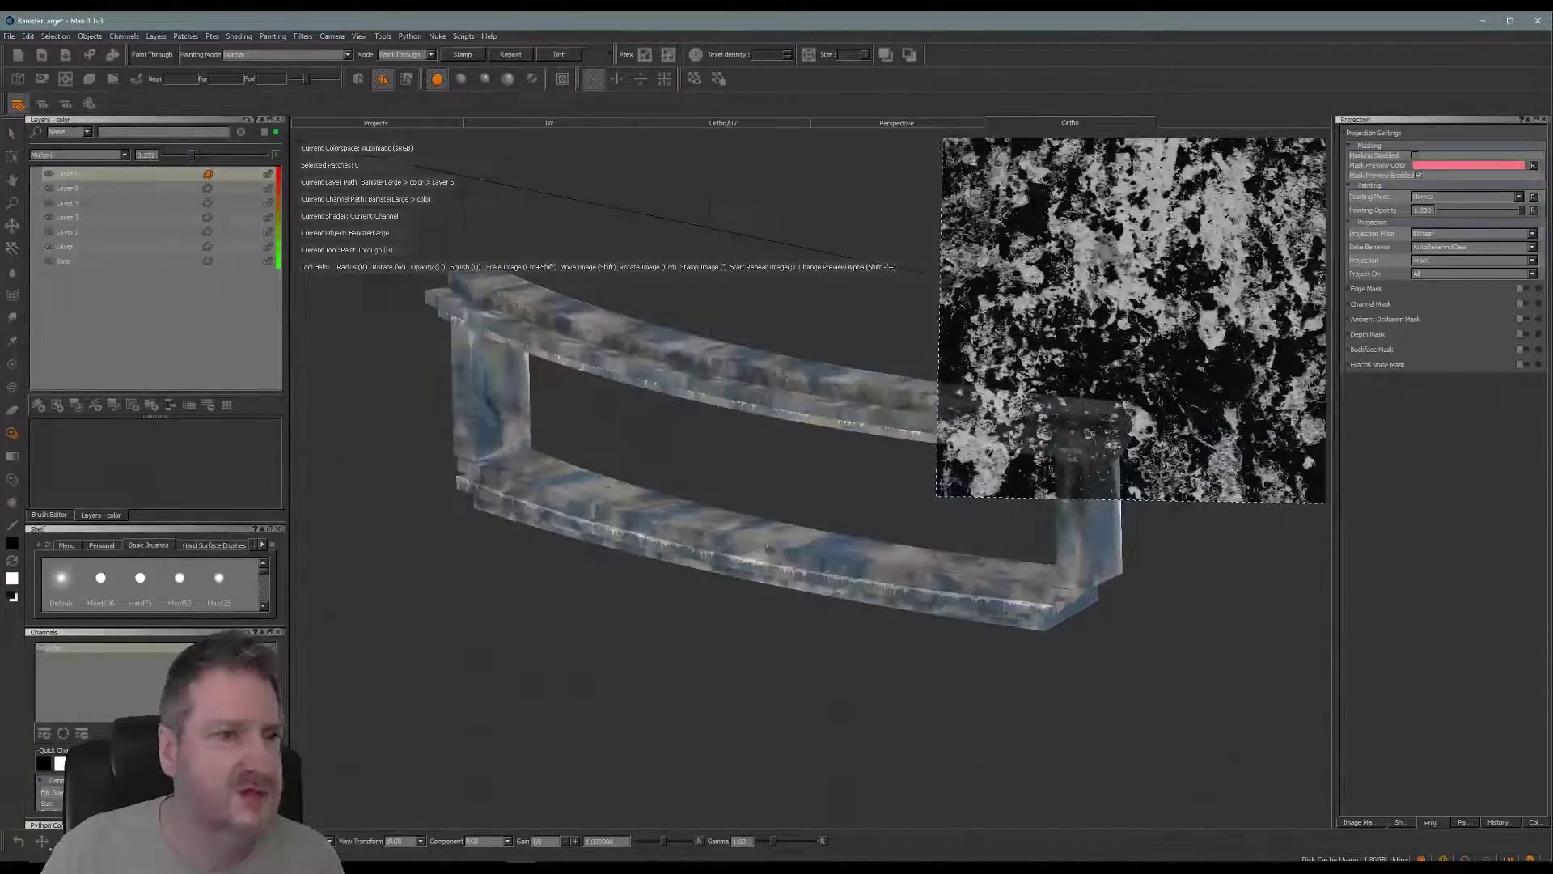
{"action": "left_click", "coordinate": [10, 36]}
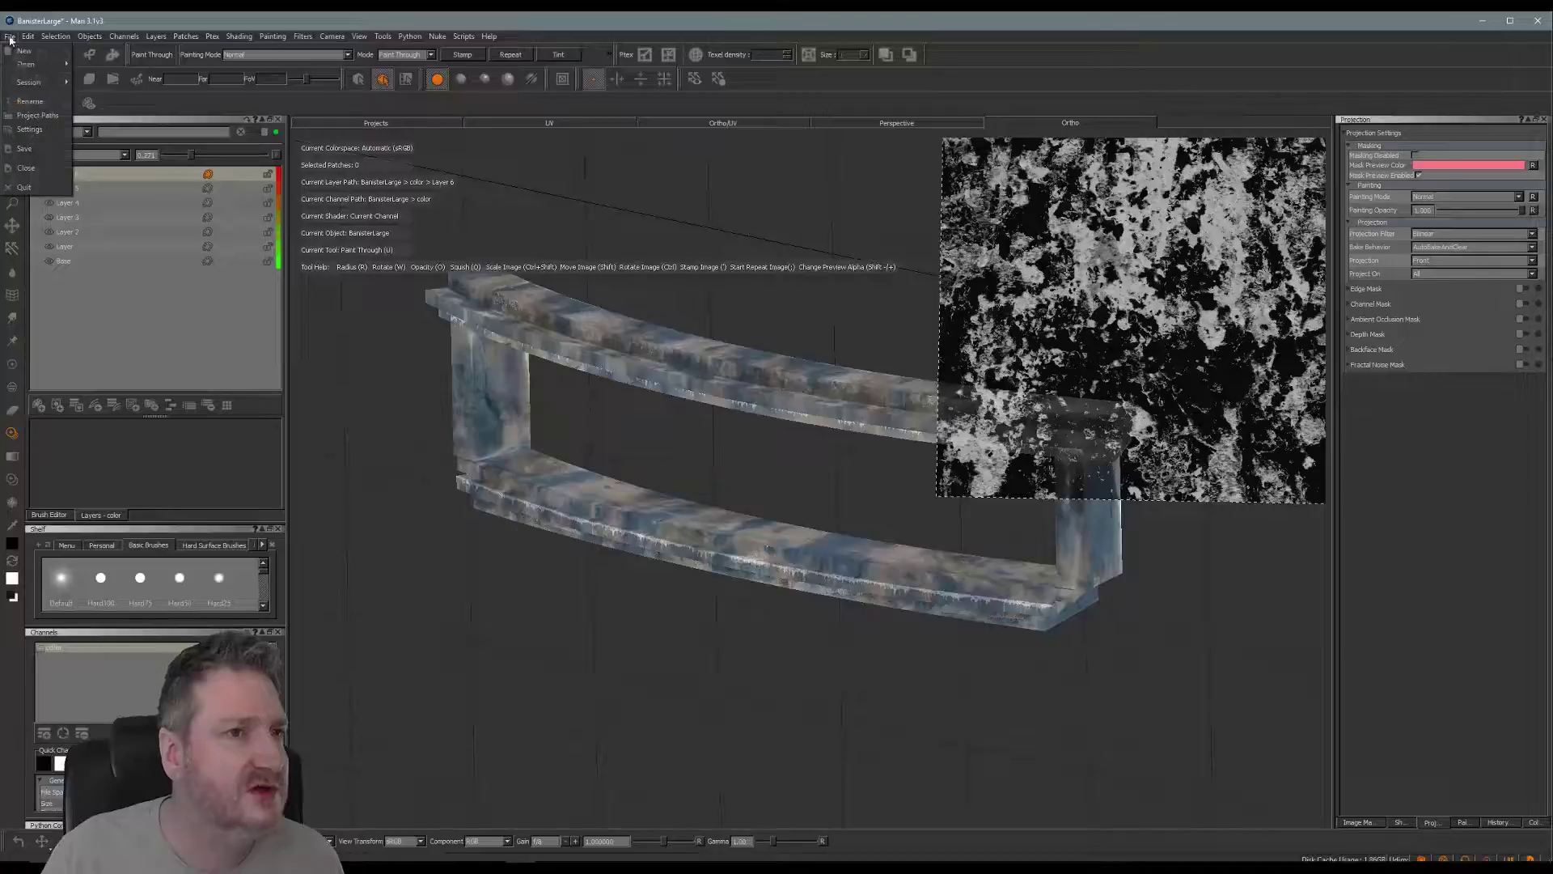
{"action": "left_click", "coordinate": [23, 155]}
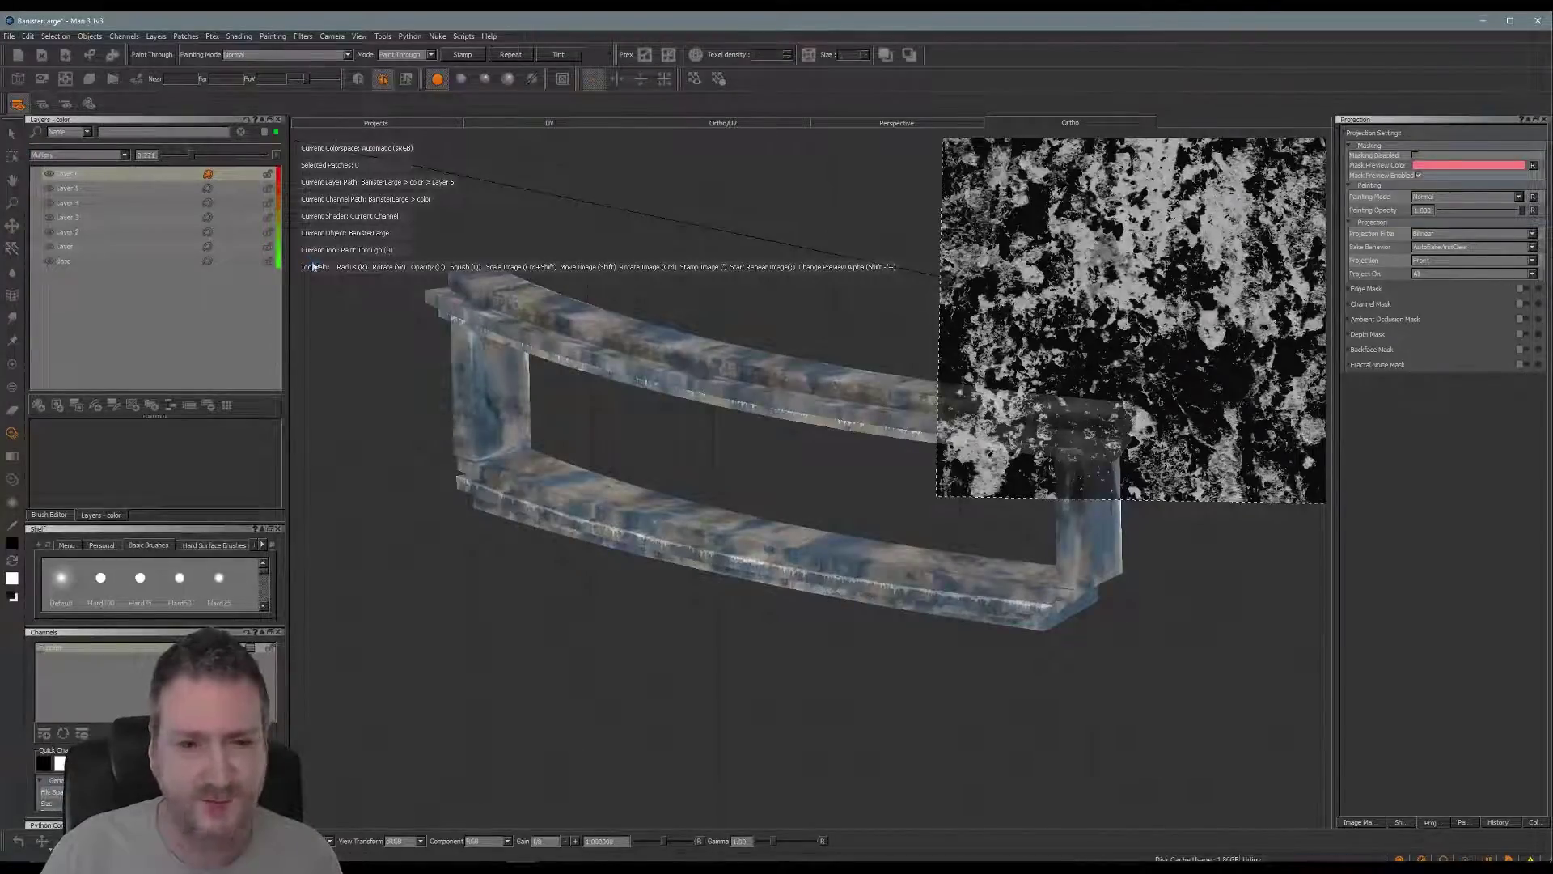
- Export everything flattened from the color channel as BanisterLarge.tga, overwriting the existing file
{"action": "right_click", "coordinate": [113, 647]}
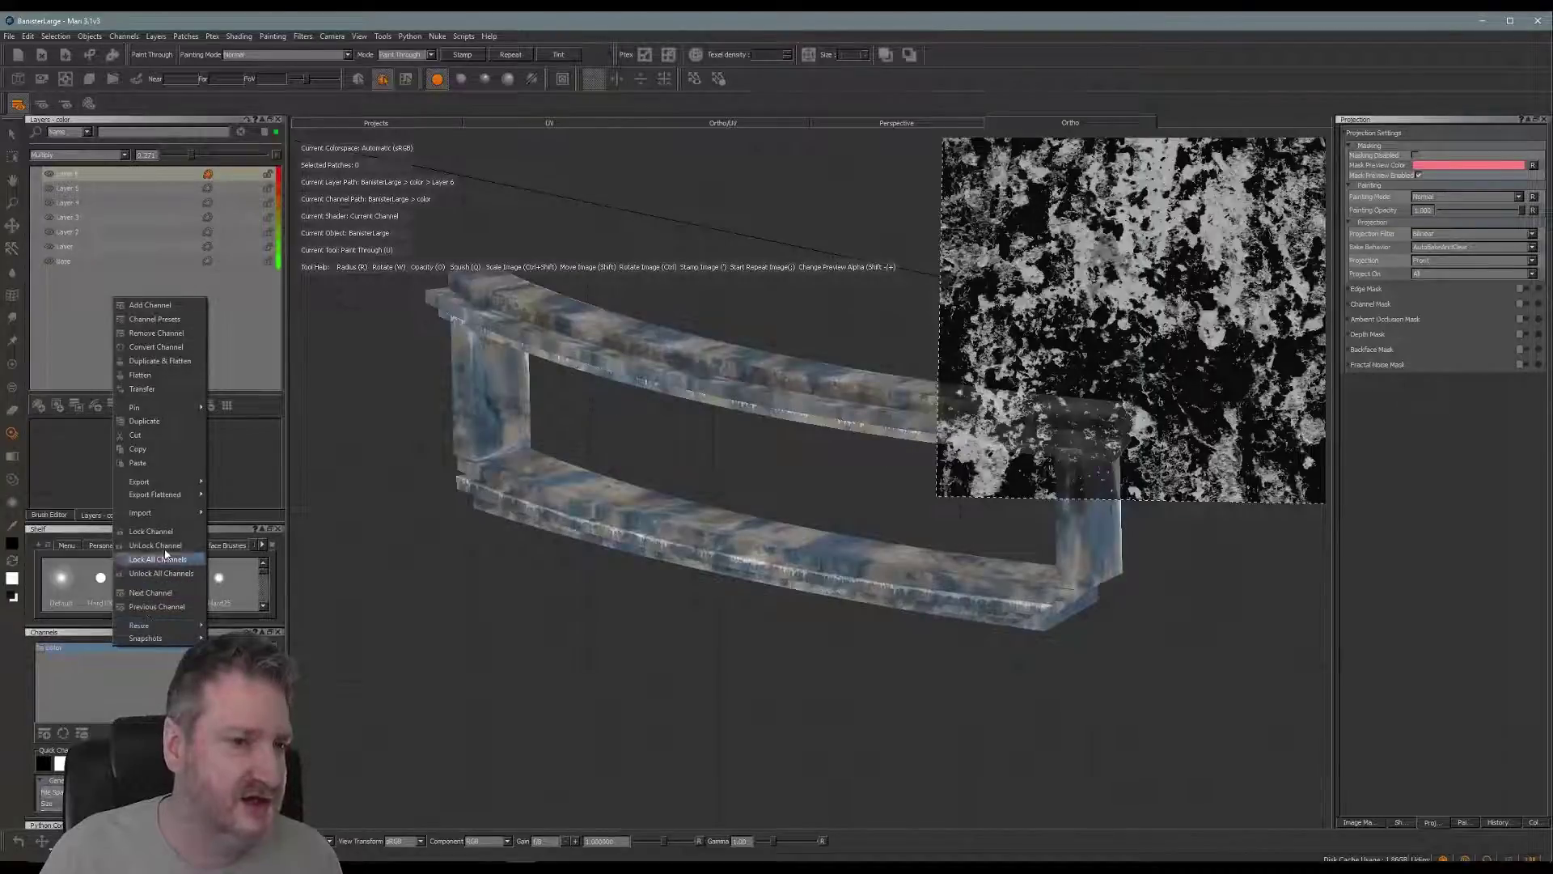
{"action": "mouse_move", "coordinate": [158, 494]}
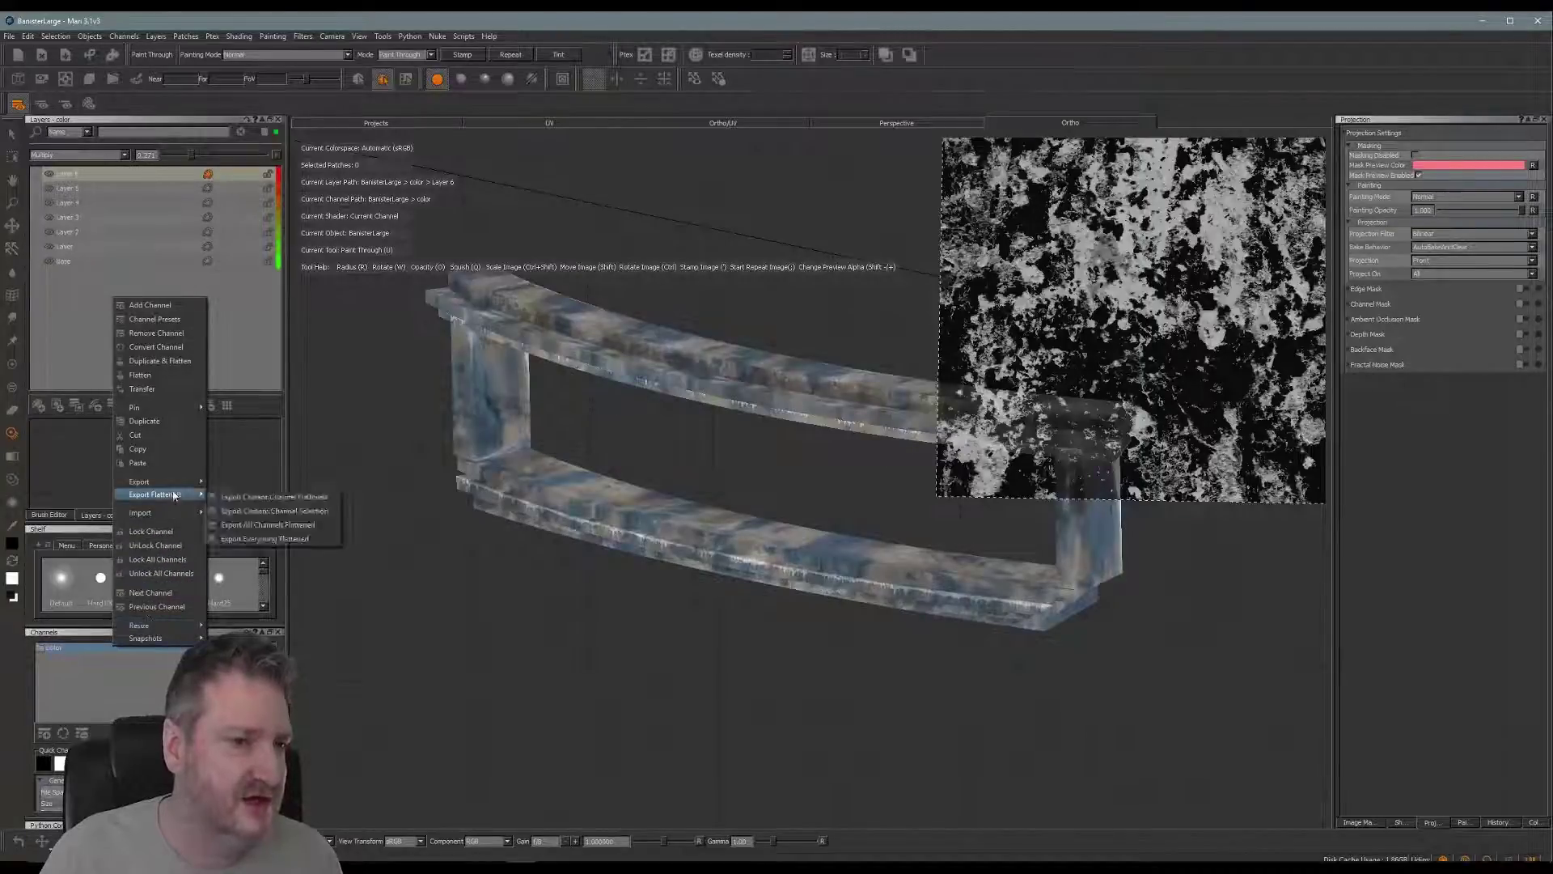
{"action": "left_click", "coordinate": [260, 539]}
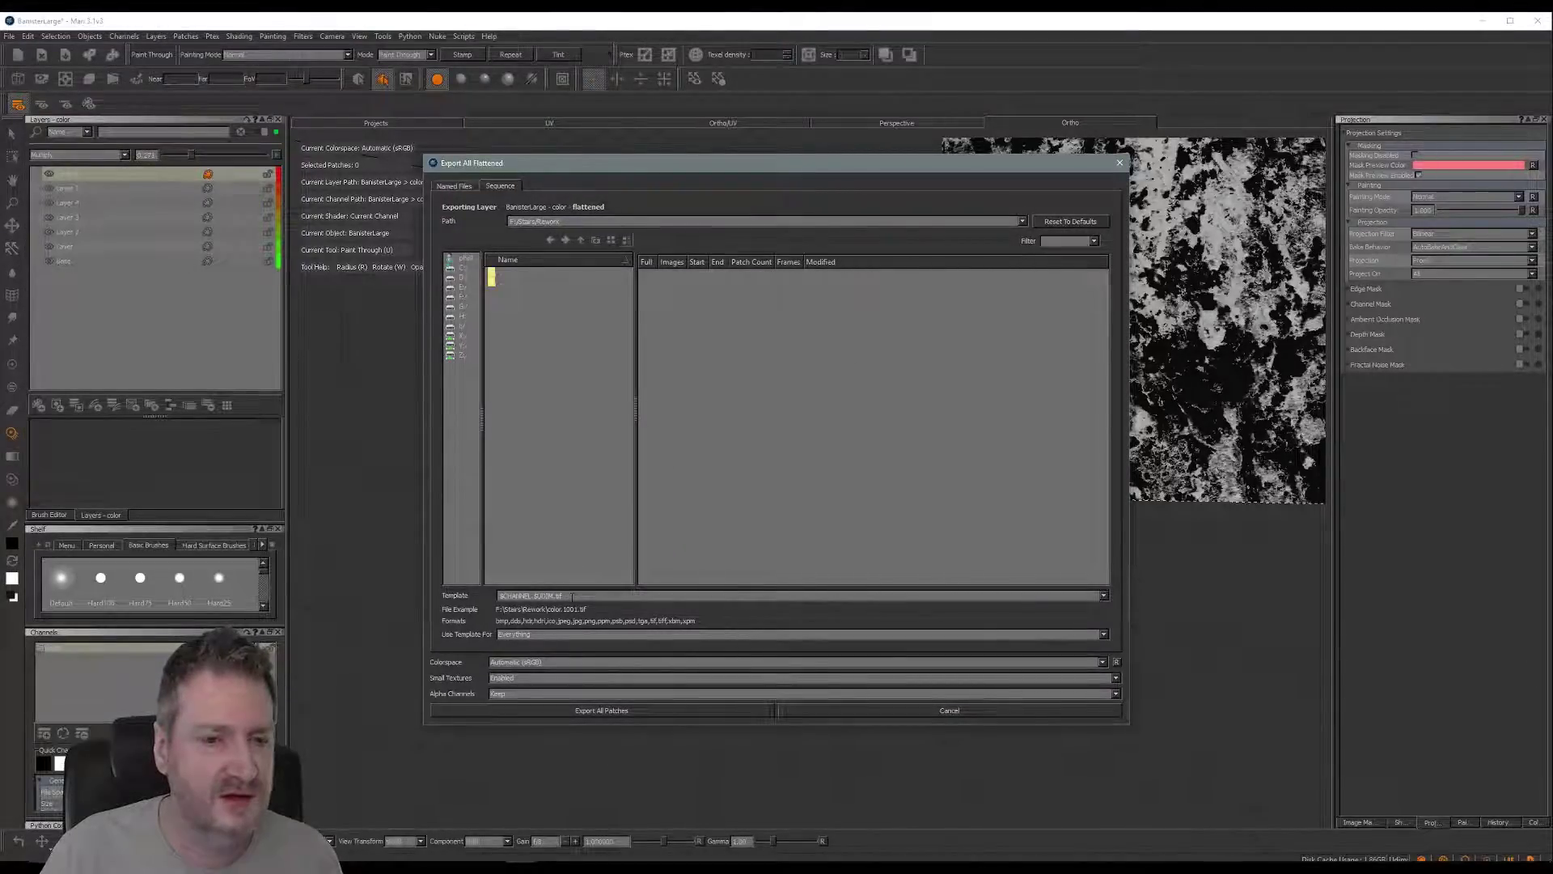
{"action": "left_click_drag", "start_coordinate": [570, 595], "coordinate": [489, 599]}
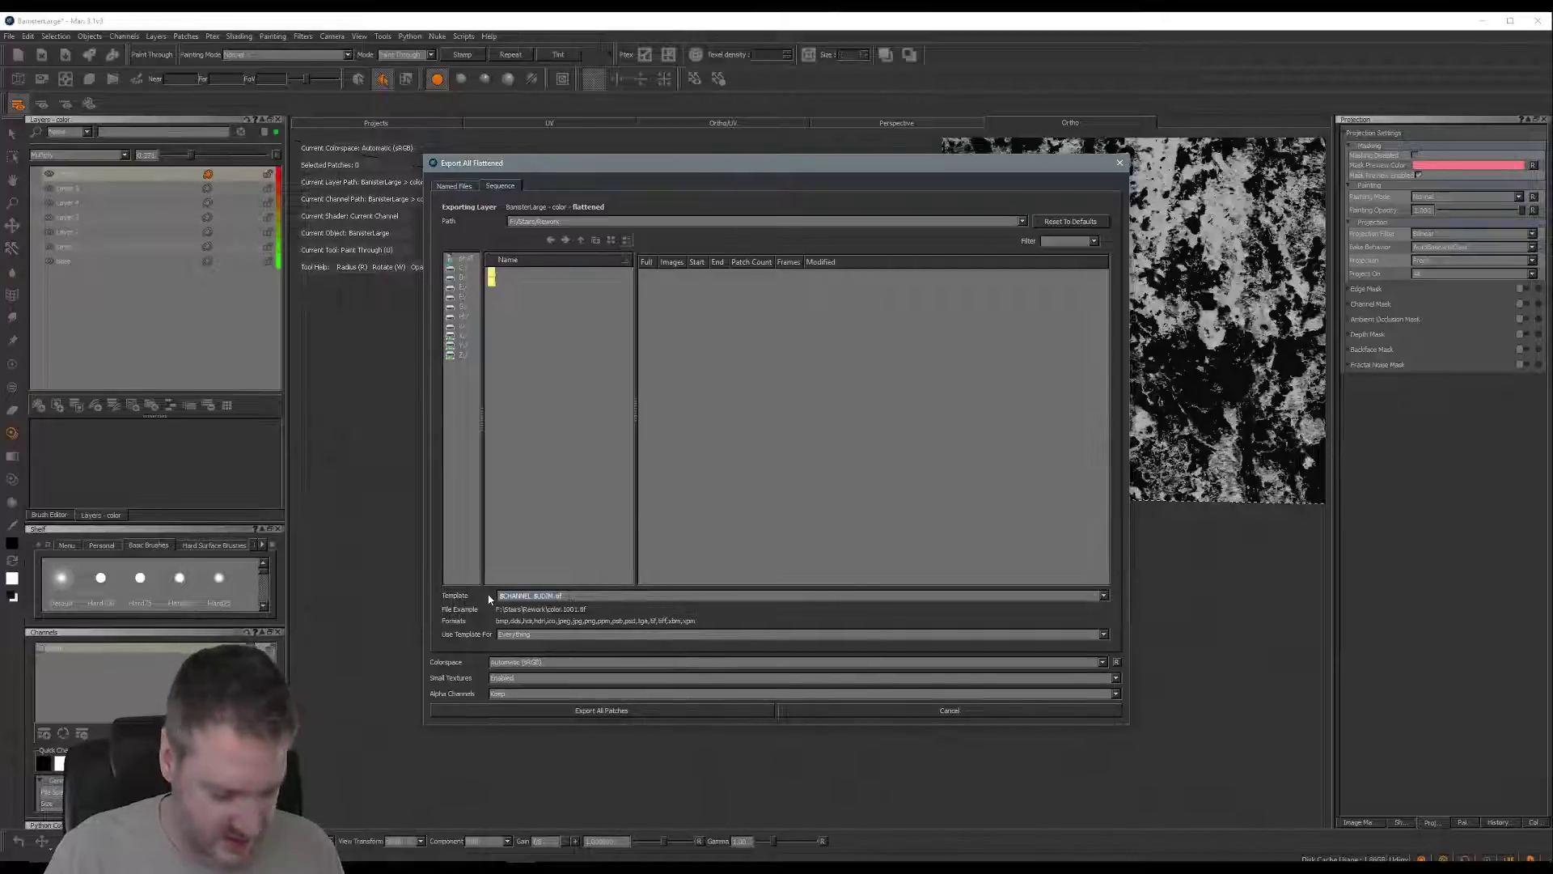
{"action": "type", "text": "*"}
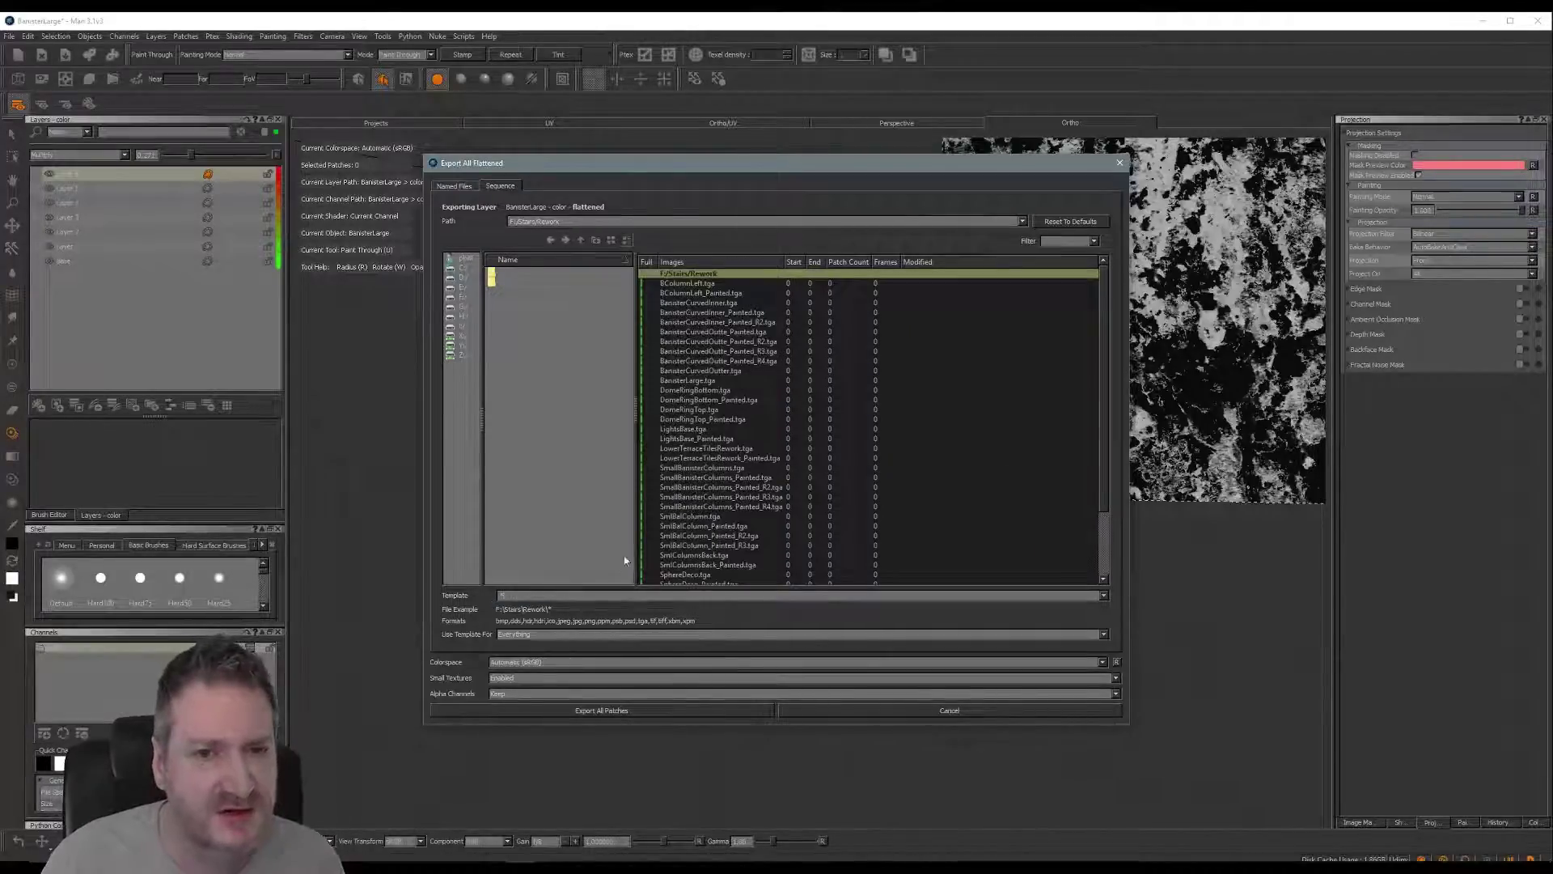
{"action": "left_click", "coordinate": [694, 381]}
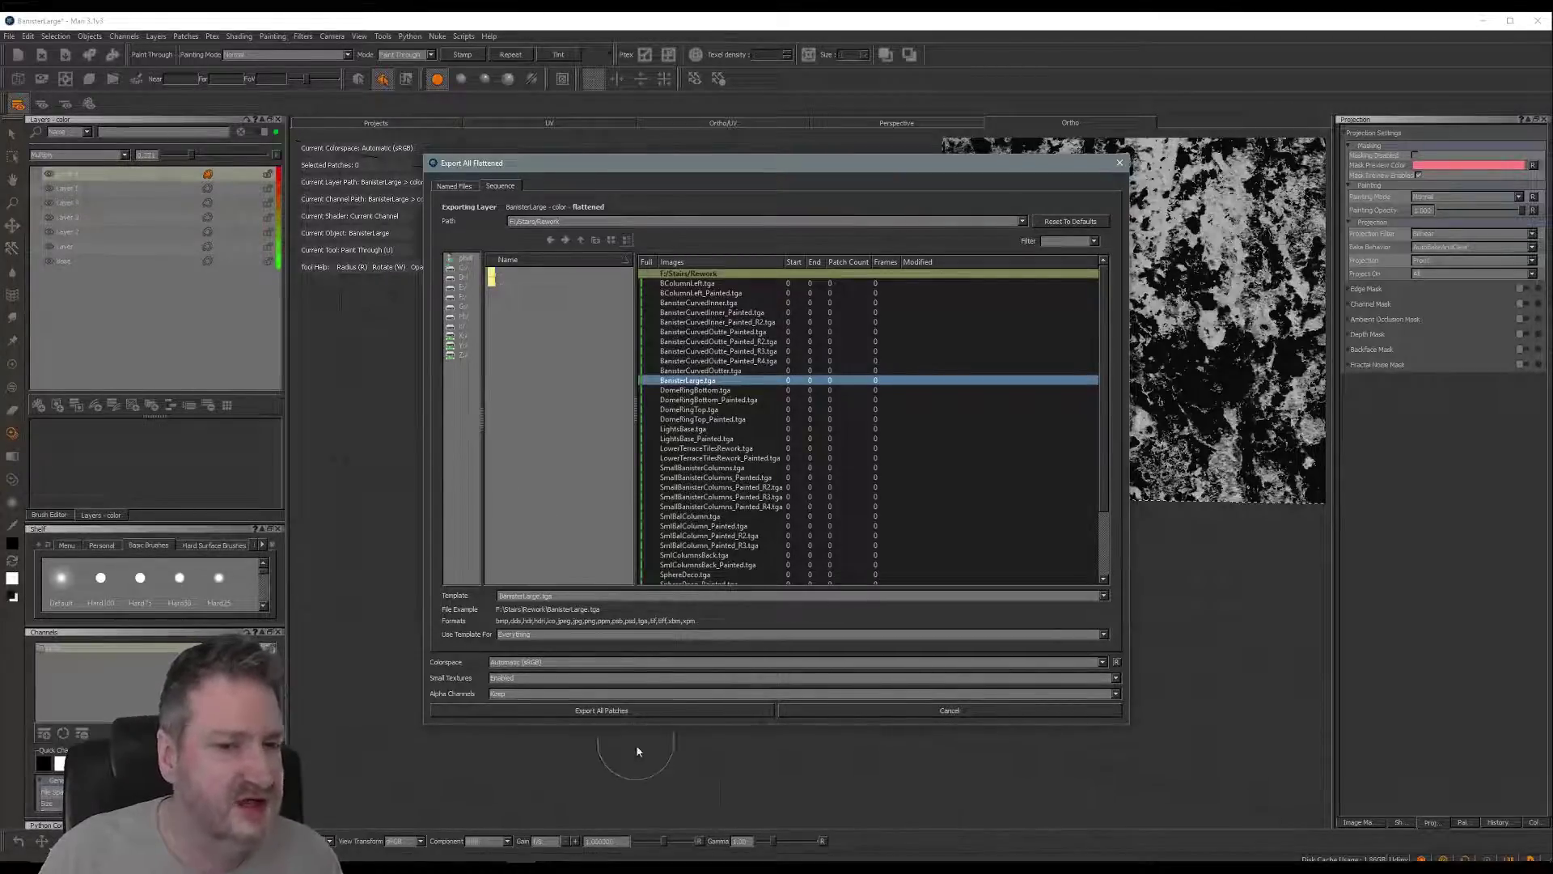
{"action": "left_click", "coordinate": [601, 710]}
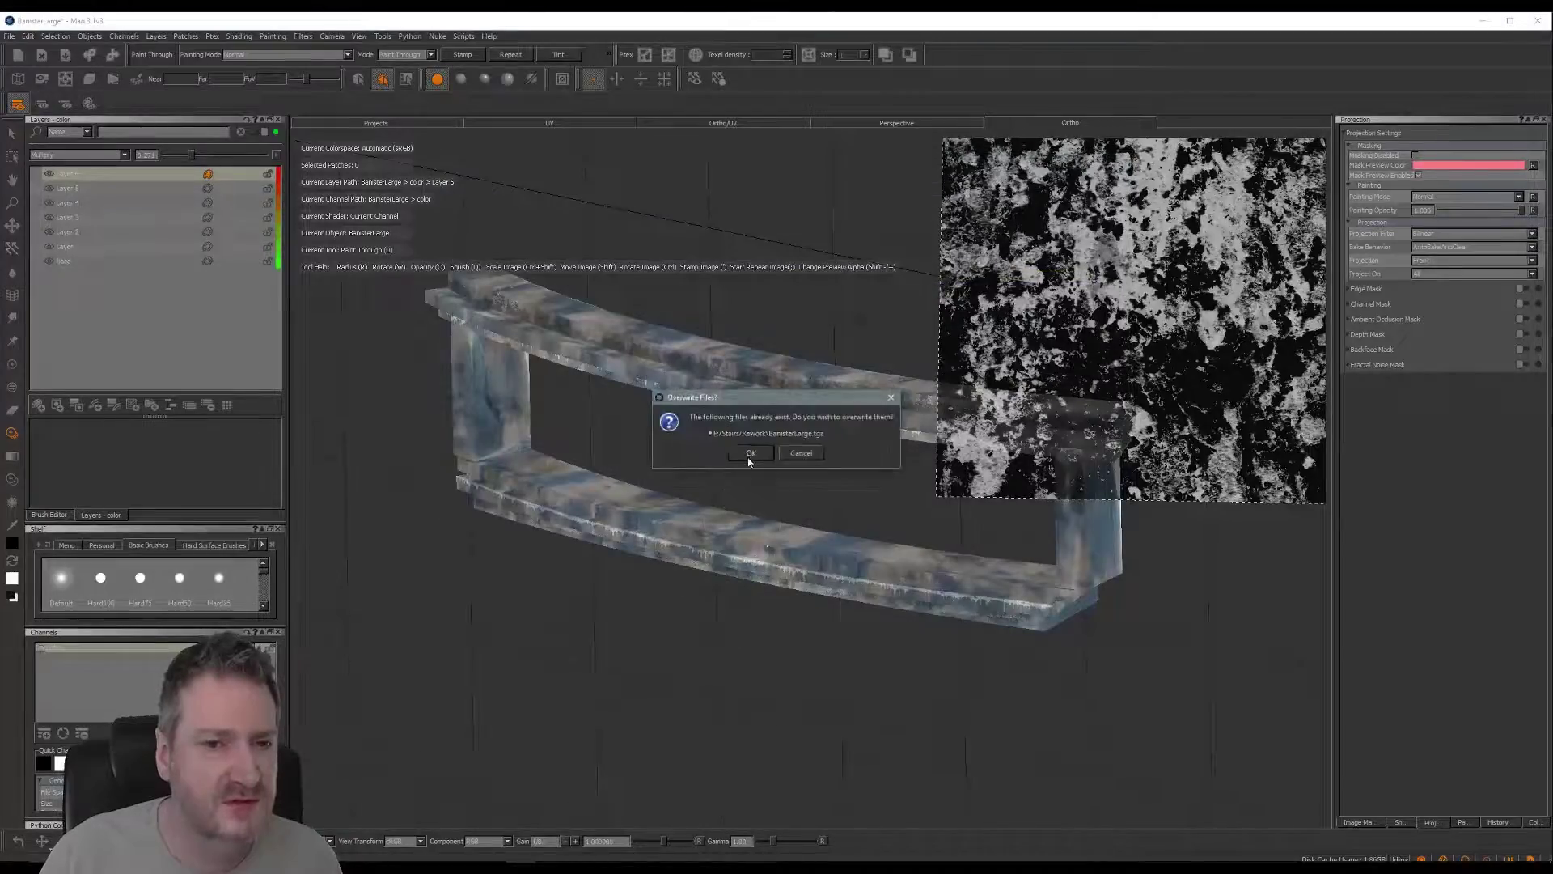
{"action": "left_click", "coordinate": [750, 454]}
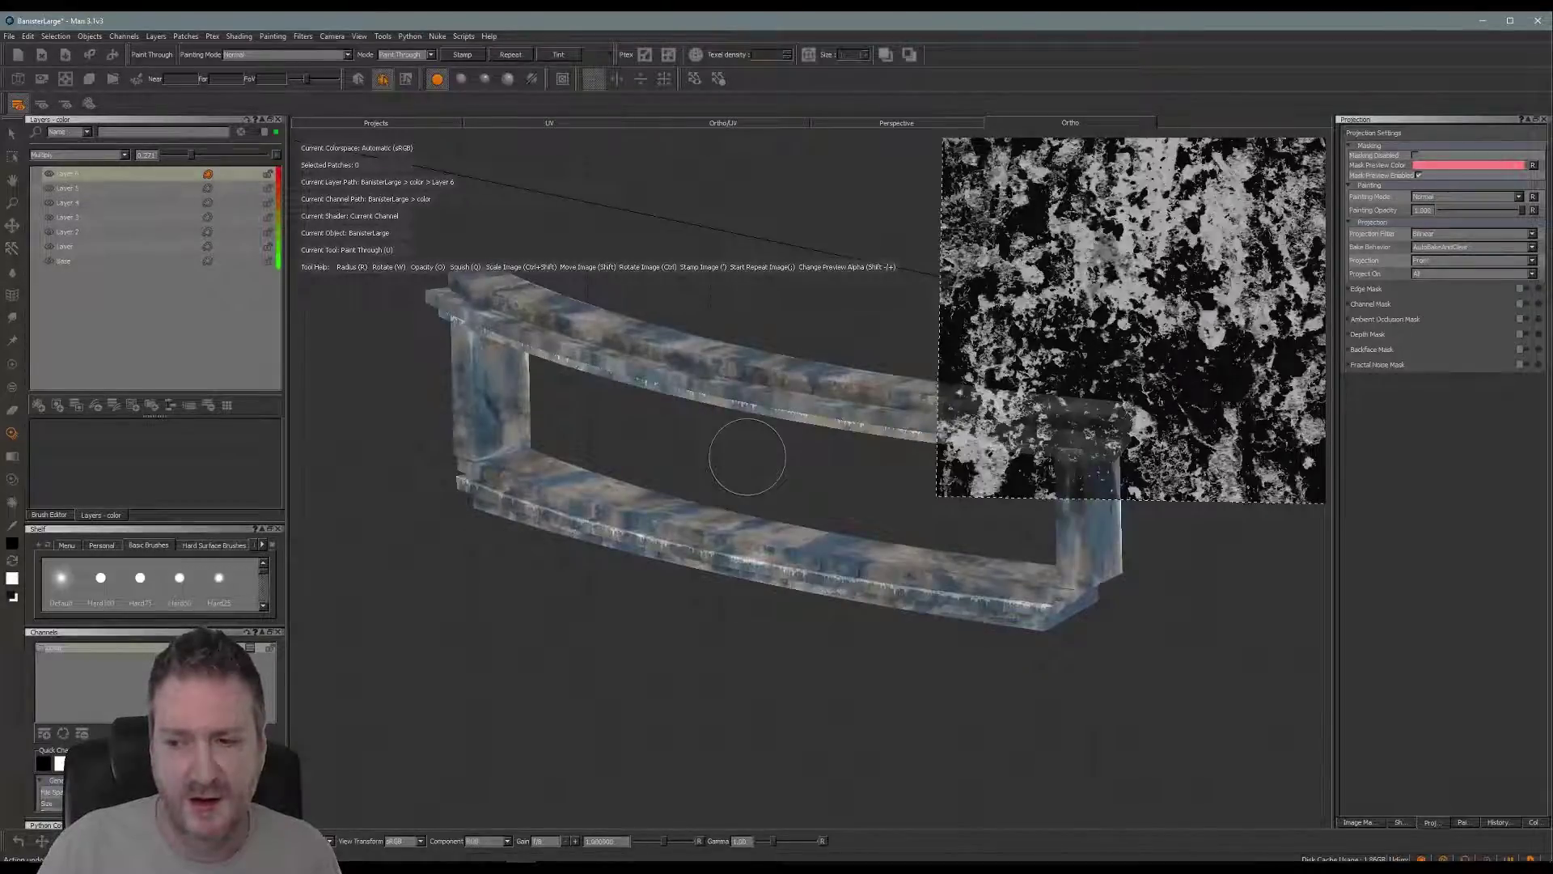
- Switch to 3ds Max, open the Slate Material Editor and reload the BanisterCurvedInner_Painted_R2.tga bitmap
{"action": "left_click", "coordinate": [1482, 21]}
{"action": "key", "text": "alt+Tab"}
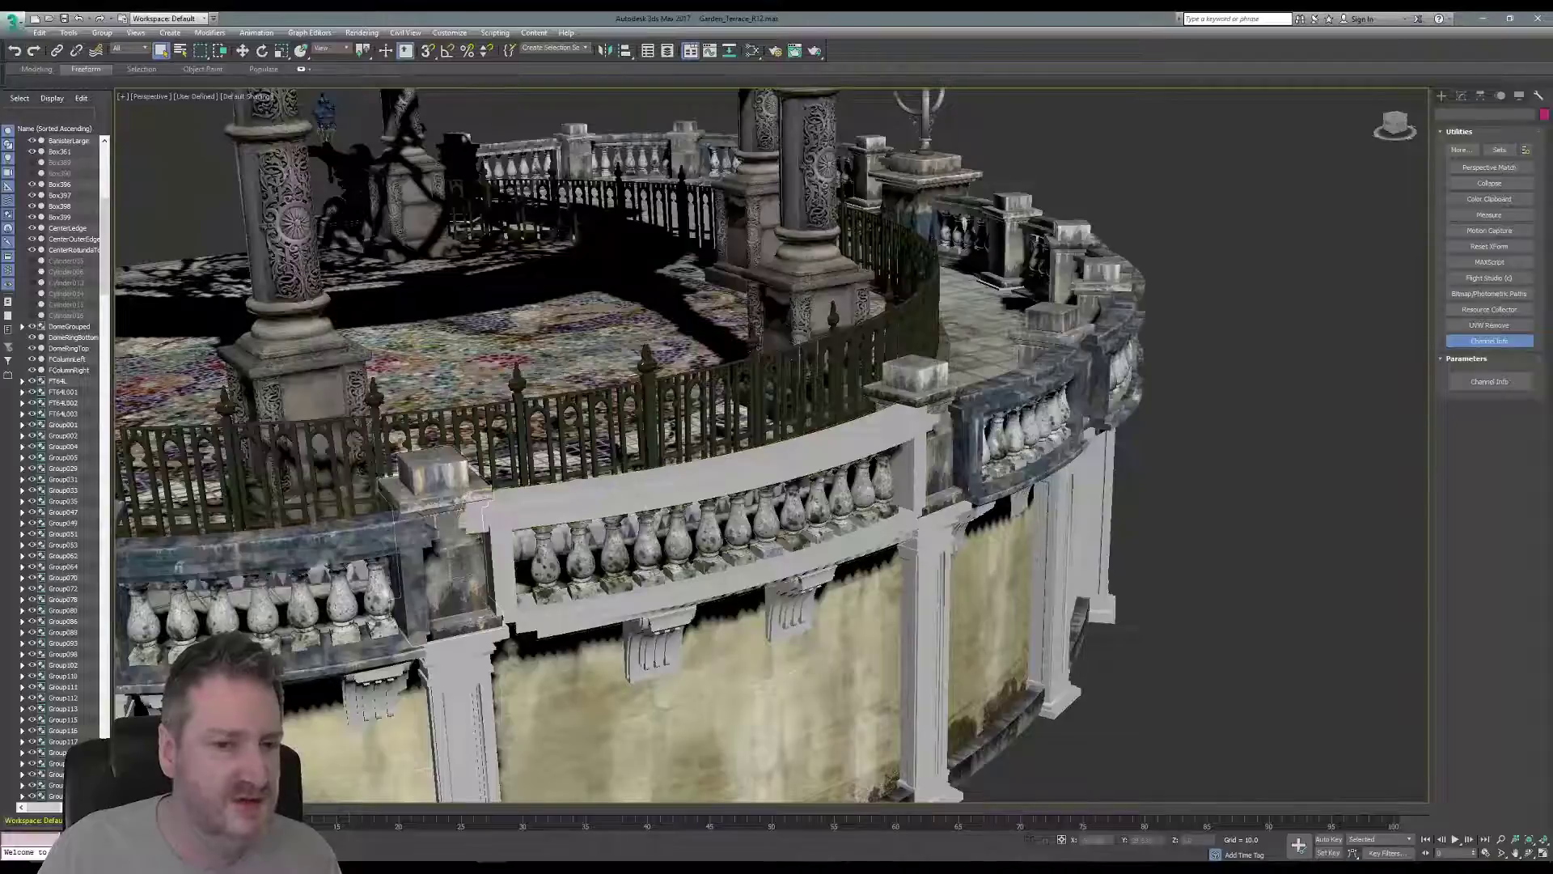
{"action": "left_click", "coordinate": [752, 54]}
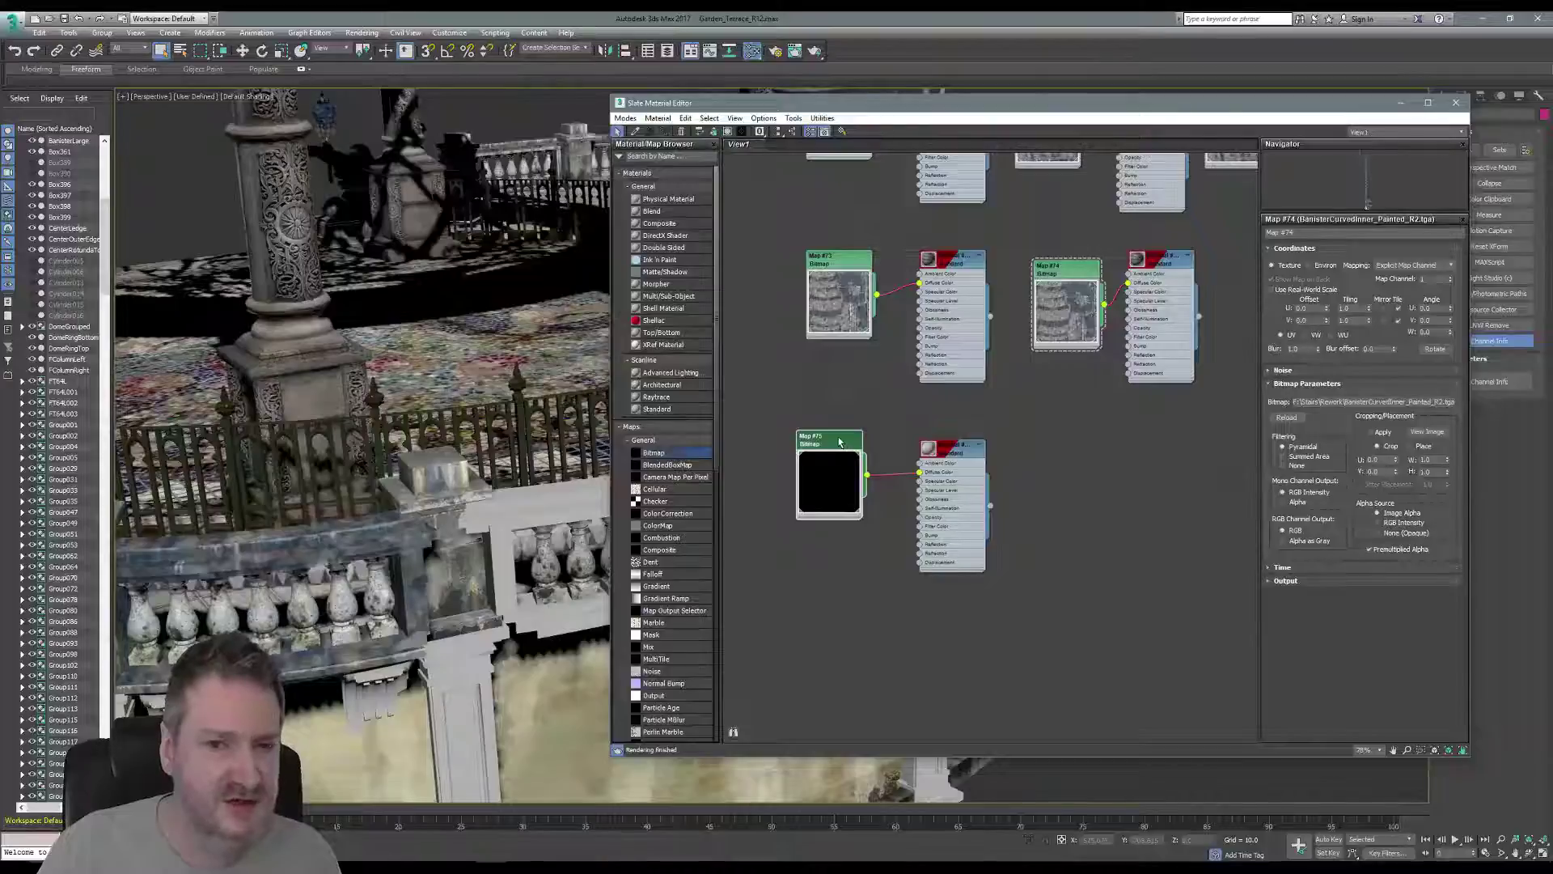
{"action": "left_click", "coordinate": [1286, 418]}
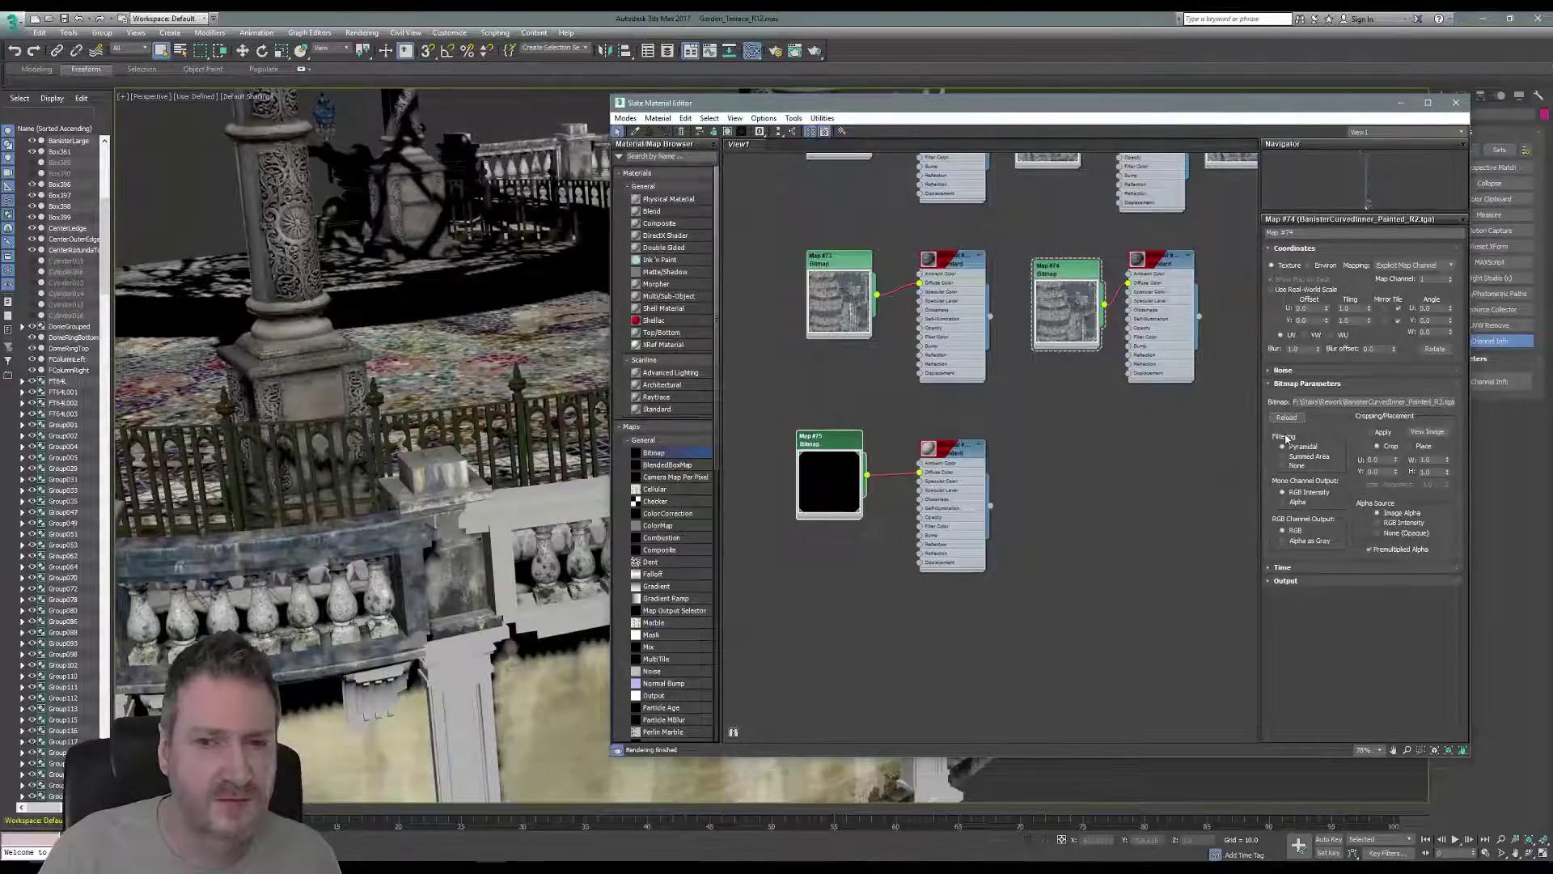
{"action": "left_click", "coordinate": [1289, 418]}
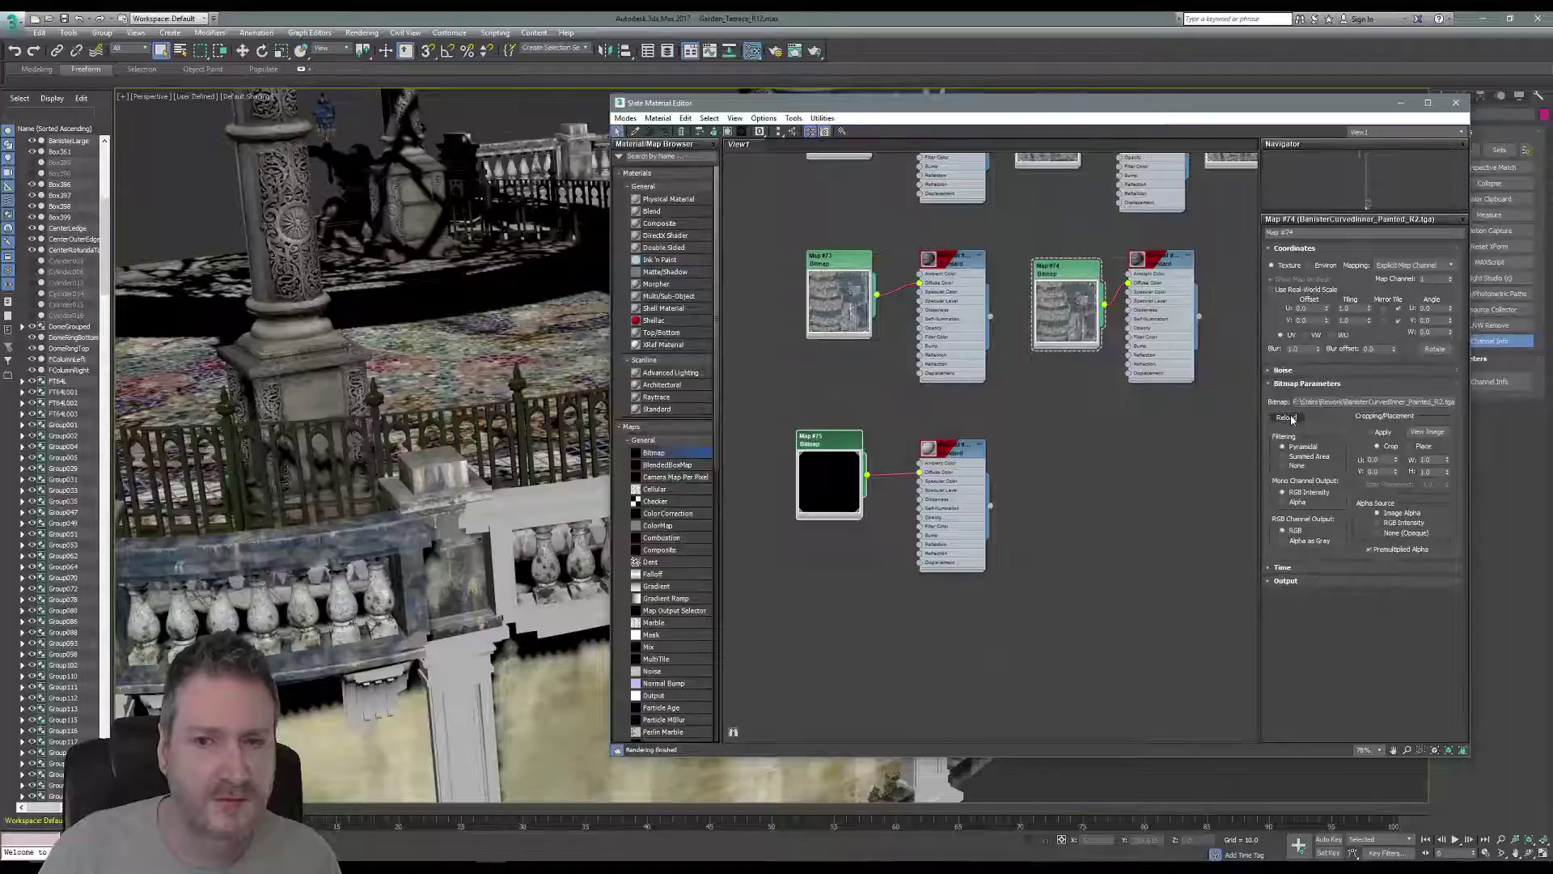
{"action": "left_click", "coordinate": [1291, 417]}
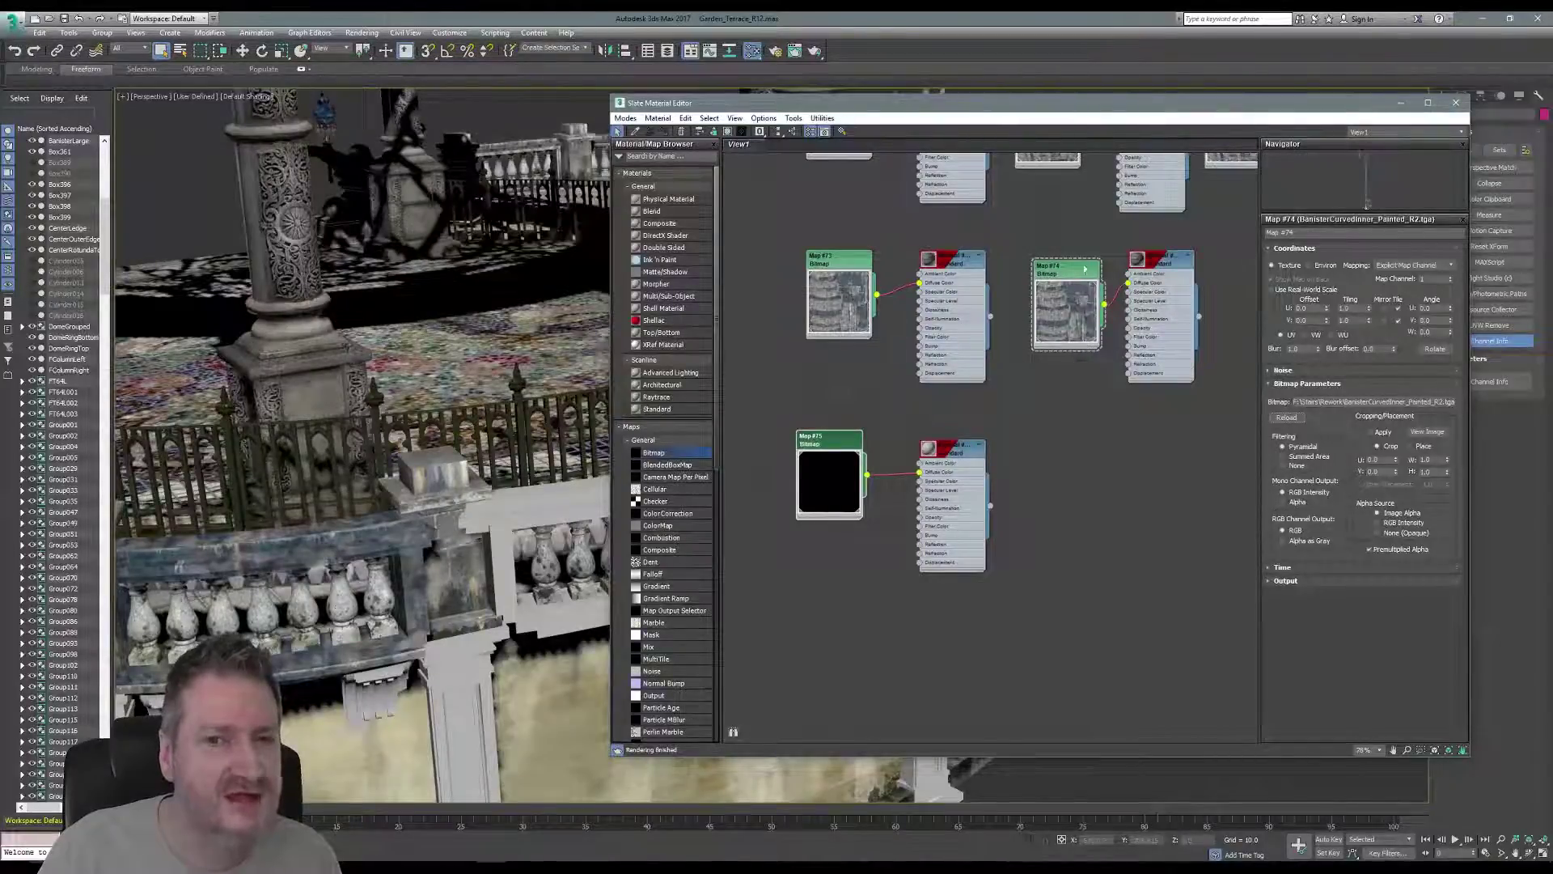
- Reload the BanisterLarge.tga bitmap, close the material editor and inspect the large banister's texture on the terrace
{"action": "double_click", "coordinate": [830, 440]}
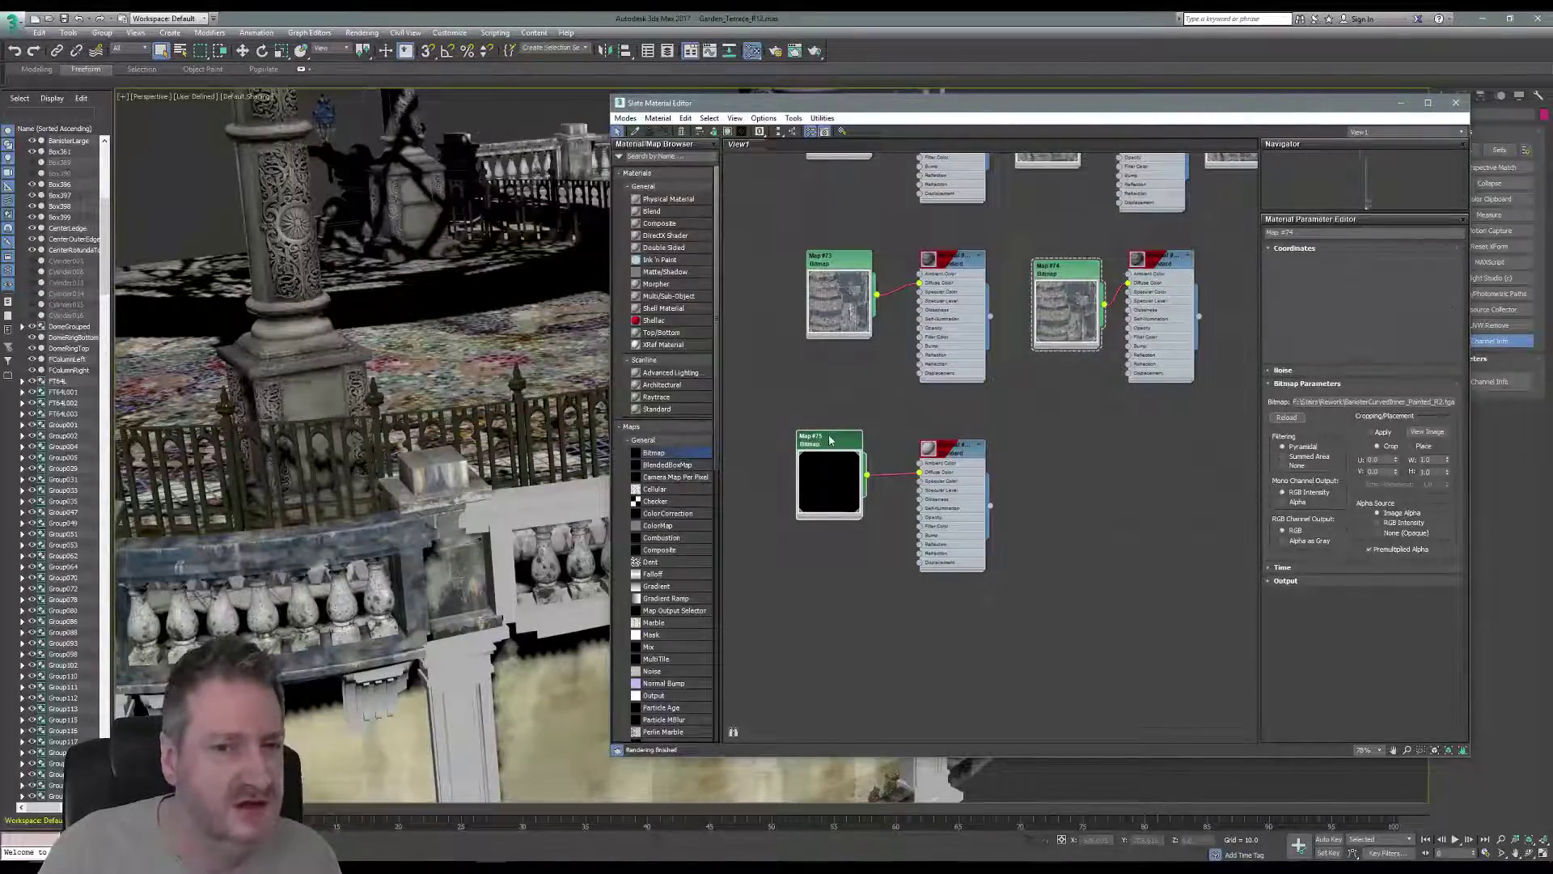
{"action": "left_click", "coordinate": [1278, 417]}
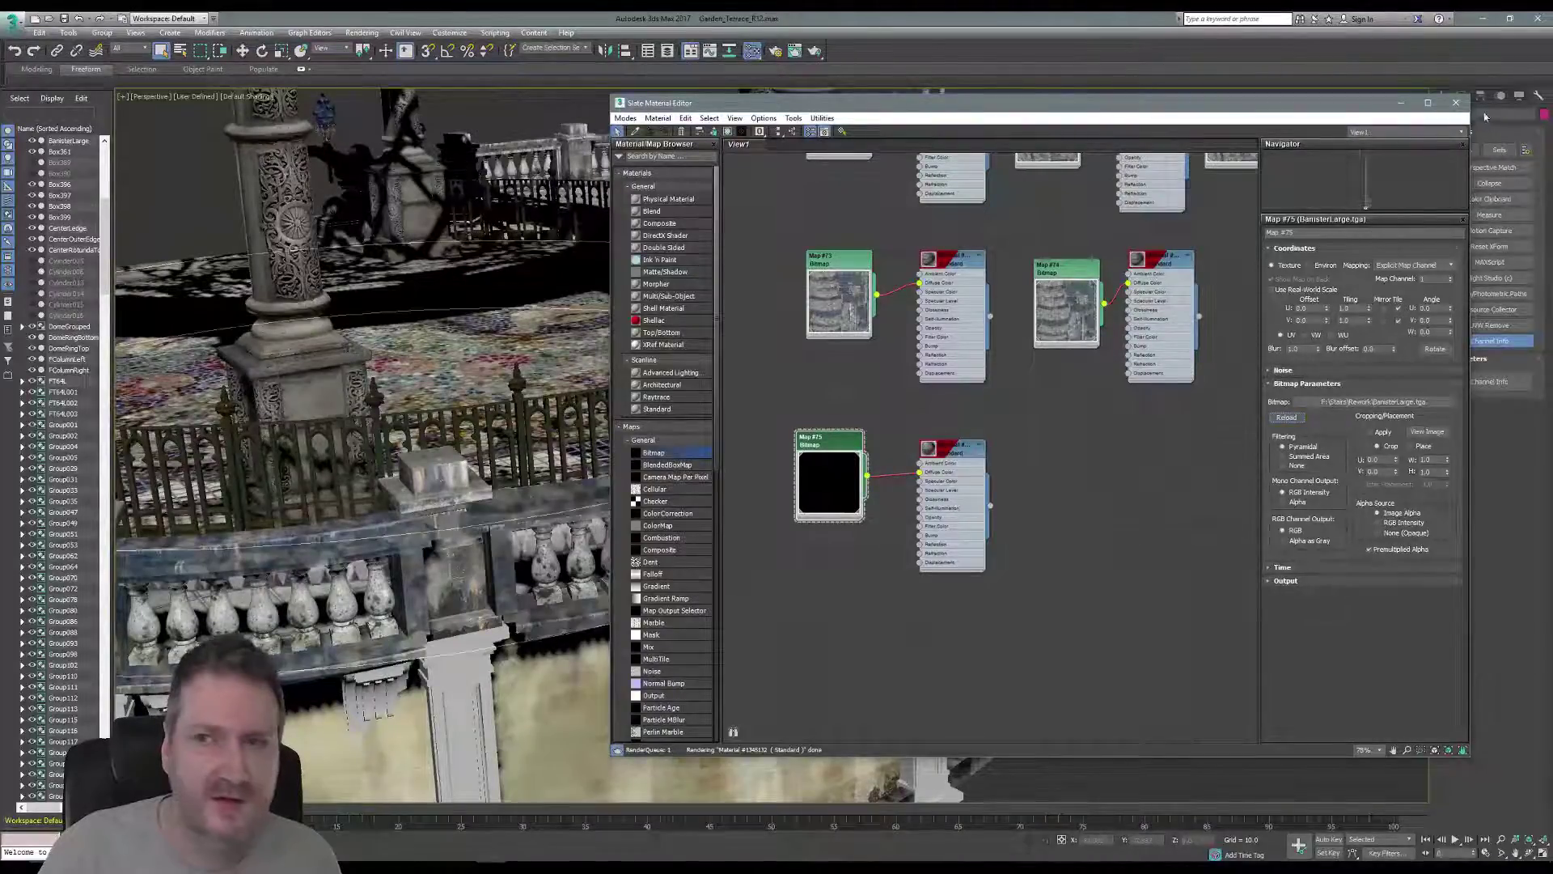
{"action": "left_click", "coordinate": [1456, 103]}
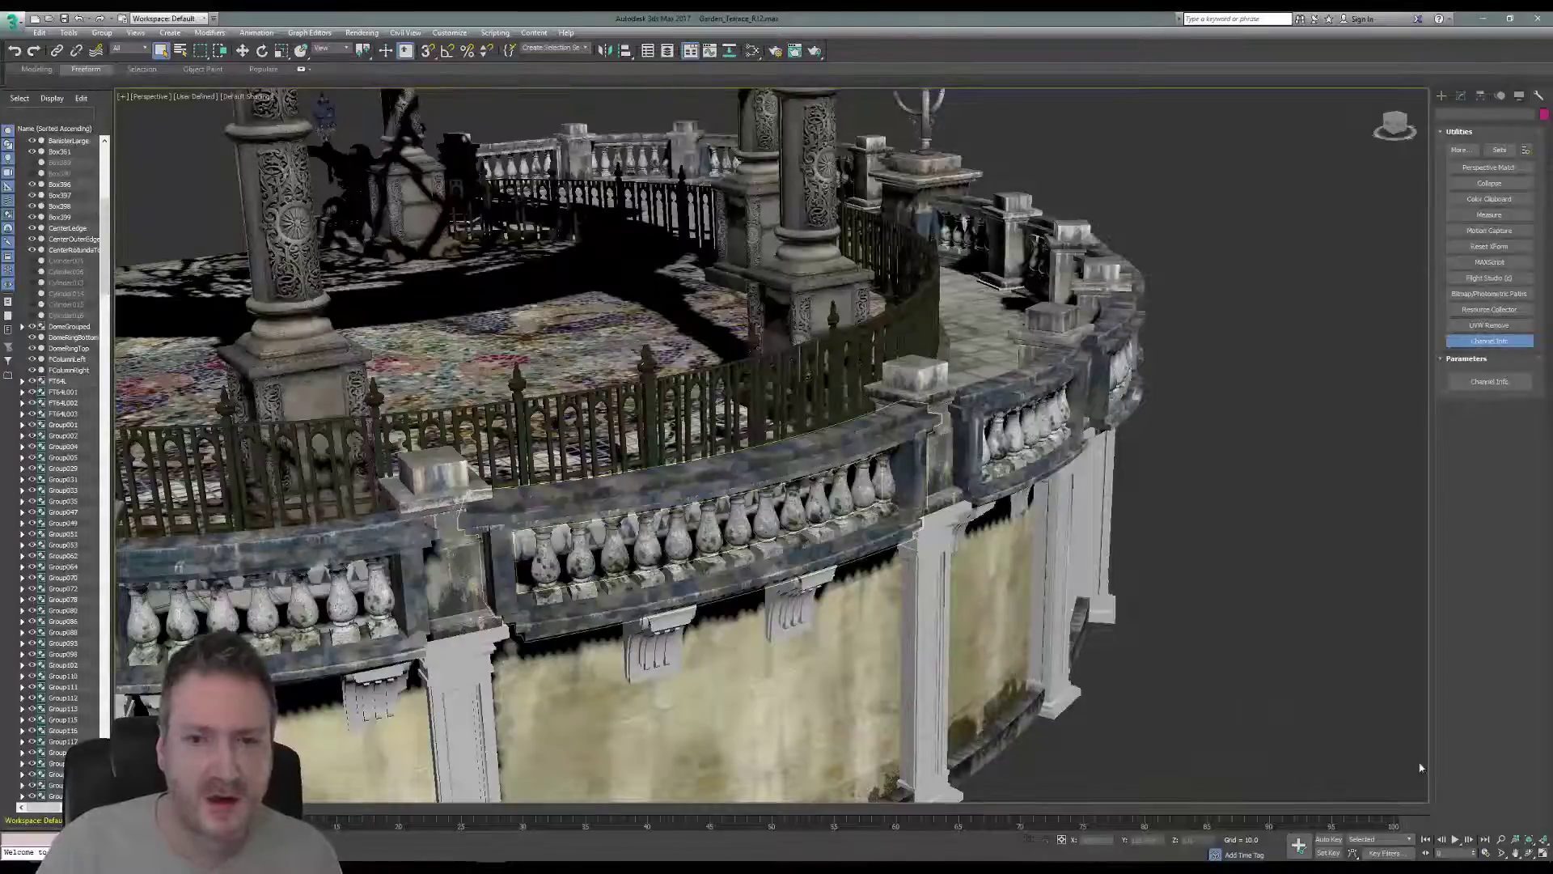
{"action": "left_click", "coordinate": [1518, 842]}
{"action": "left_click_drag", "start_coordinate": [858, 497], "coordinate": [677, 459]}
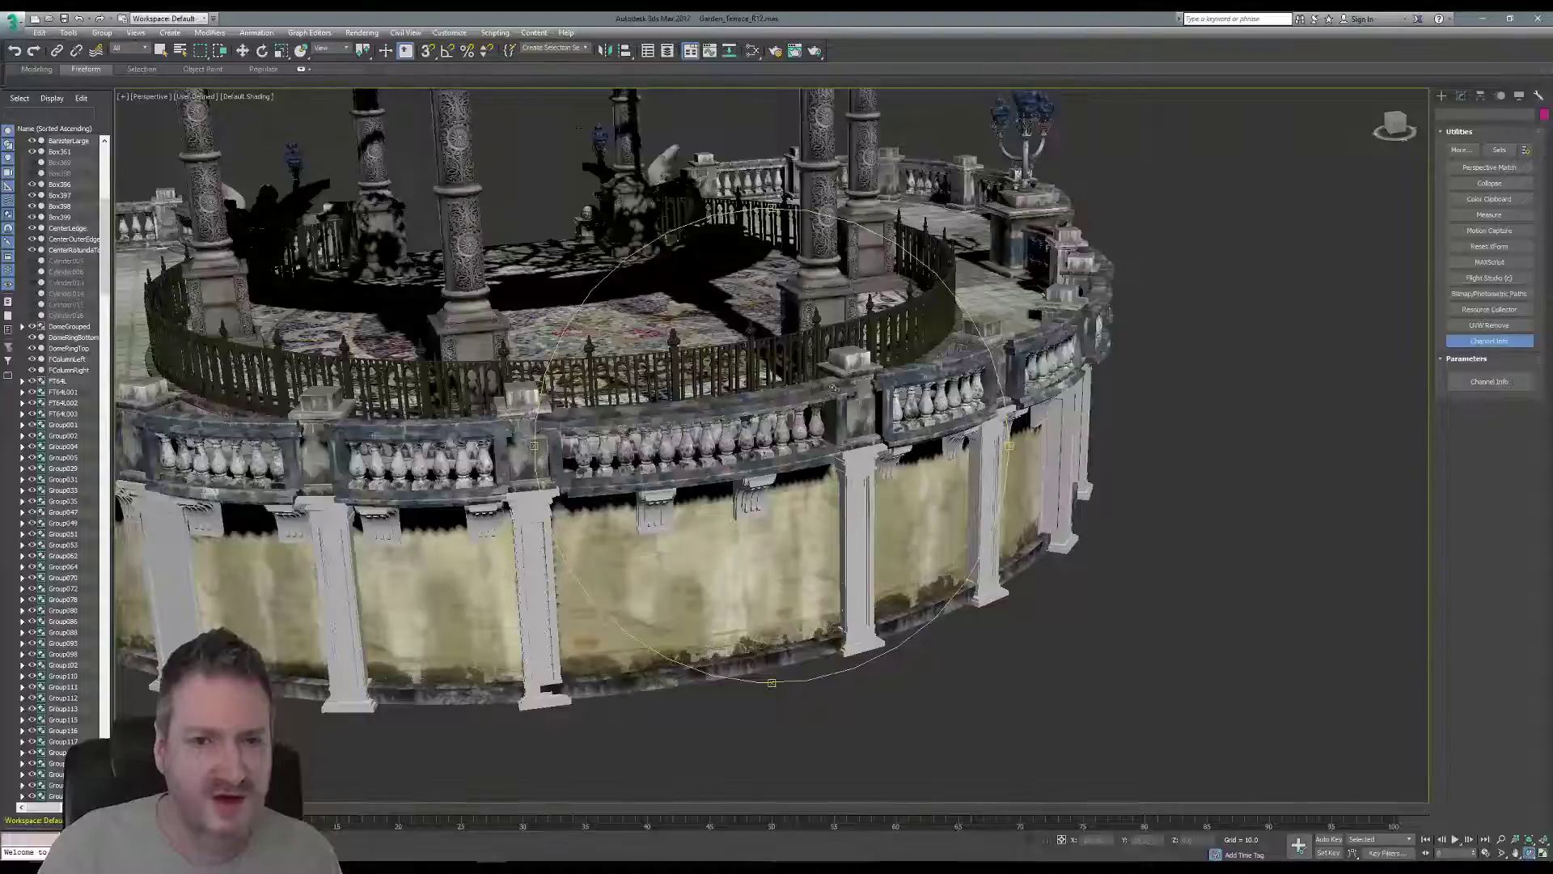
{"action": "scroll", "coordinate": [583, 421], "scroll_direction": "up", "scroll_amount": 2}
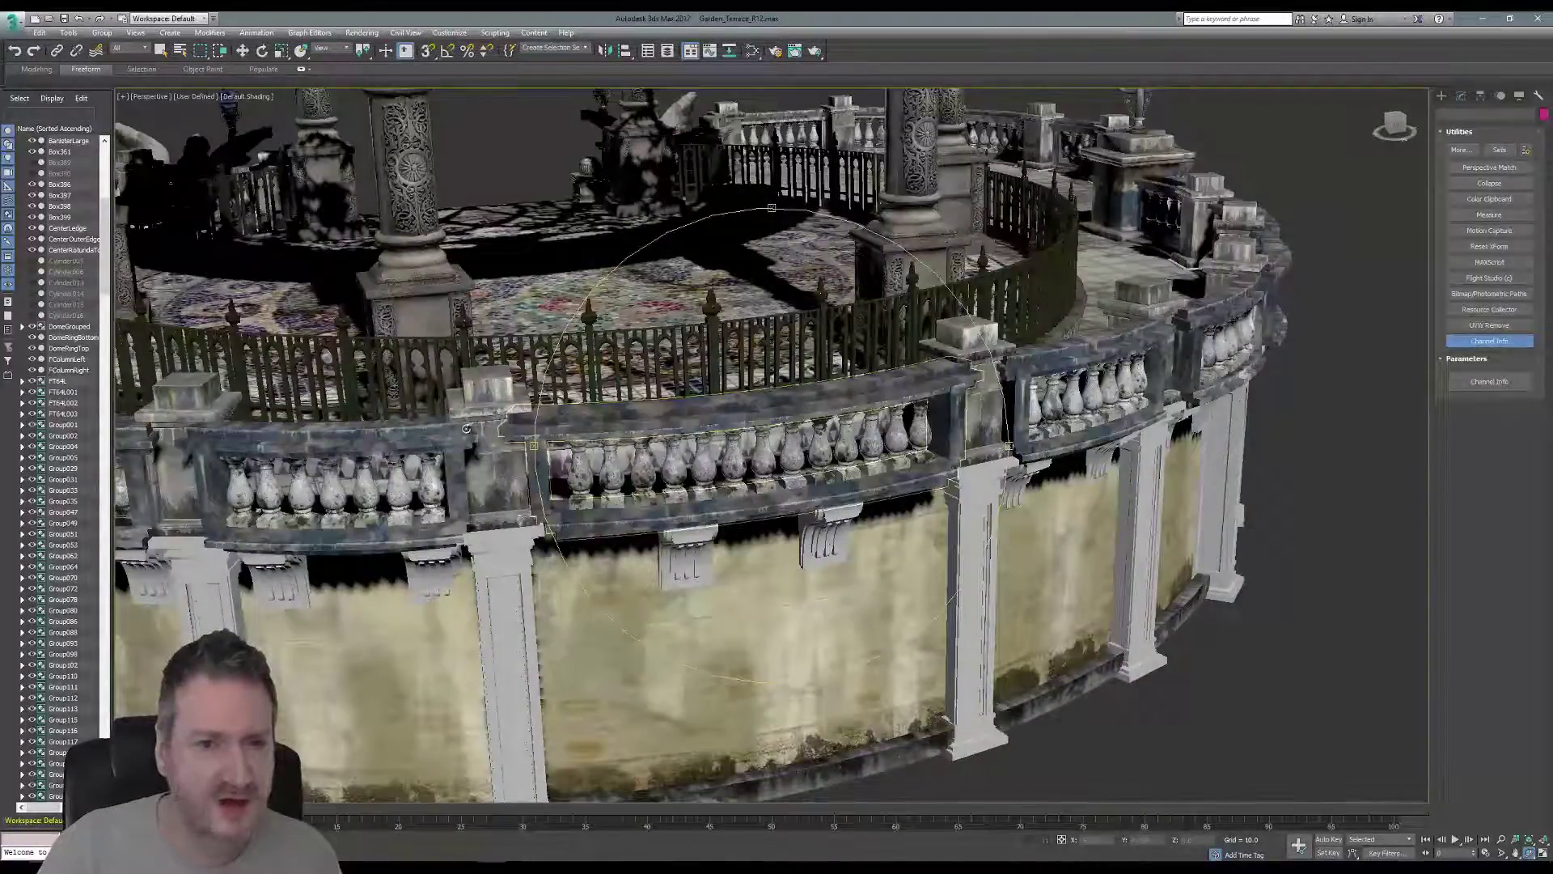
{"action": "scroll", "coordinate": [382, 422], "scroll_direction": "up", "scroll_amount": 3}
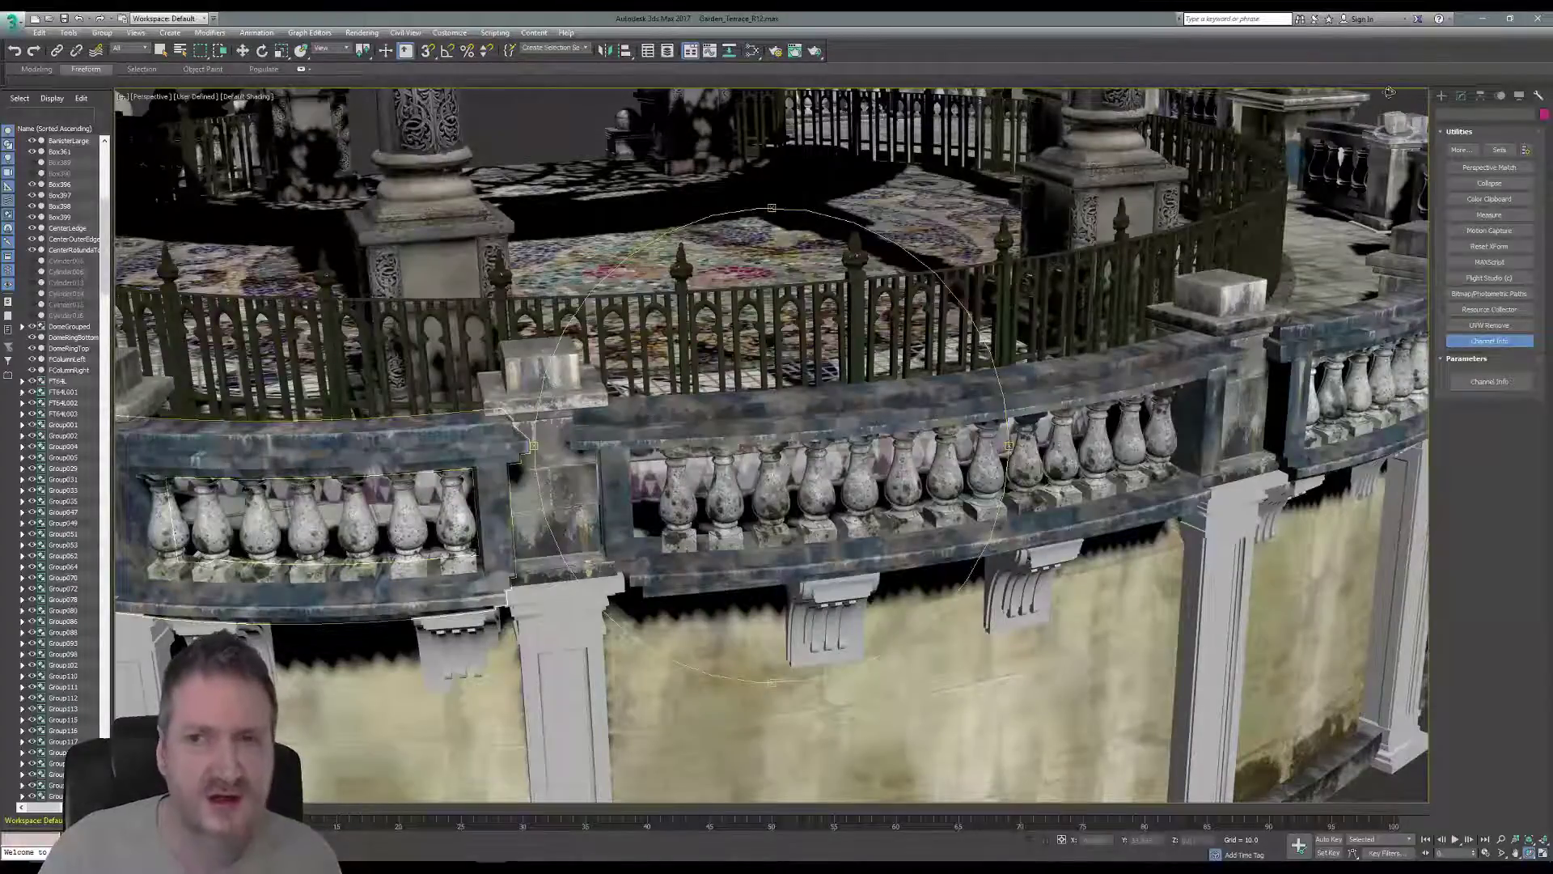
- Switch back to Mari, add a new layer on top of the stack and reduce the brush radius
{"action": "left_click", "coordinate": [1487, 17]}
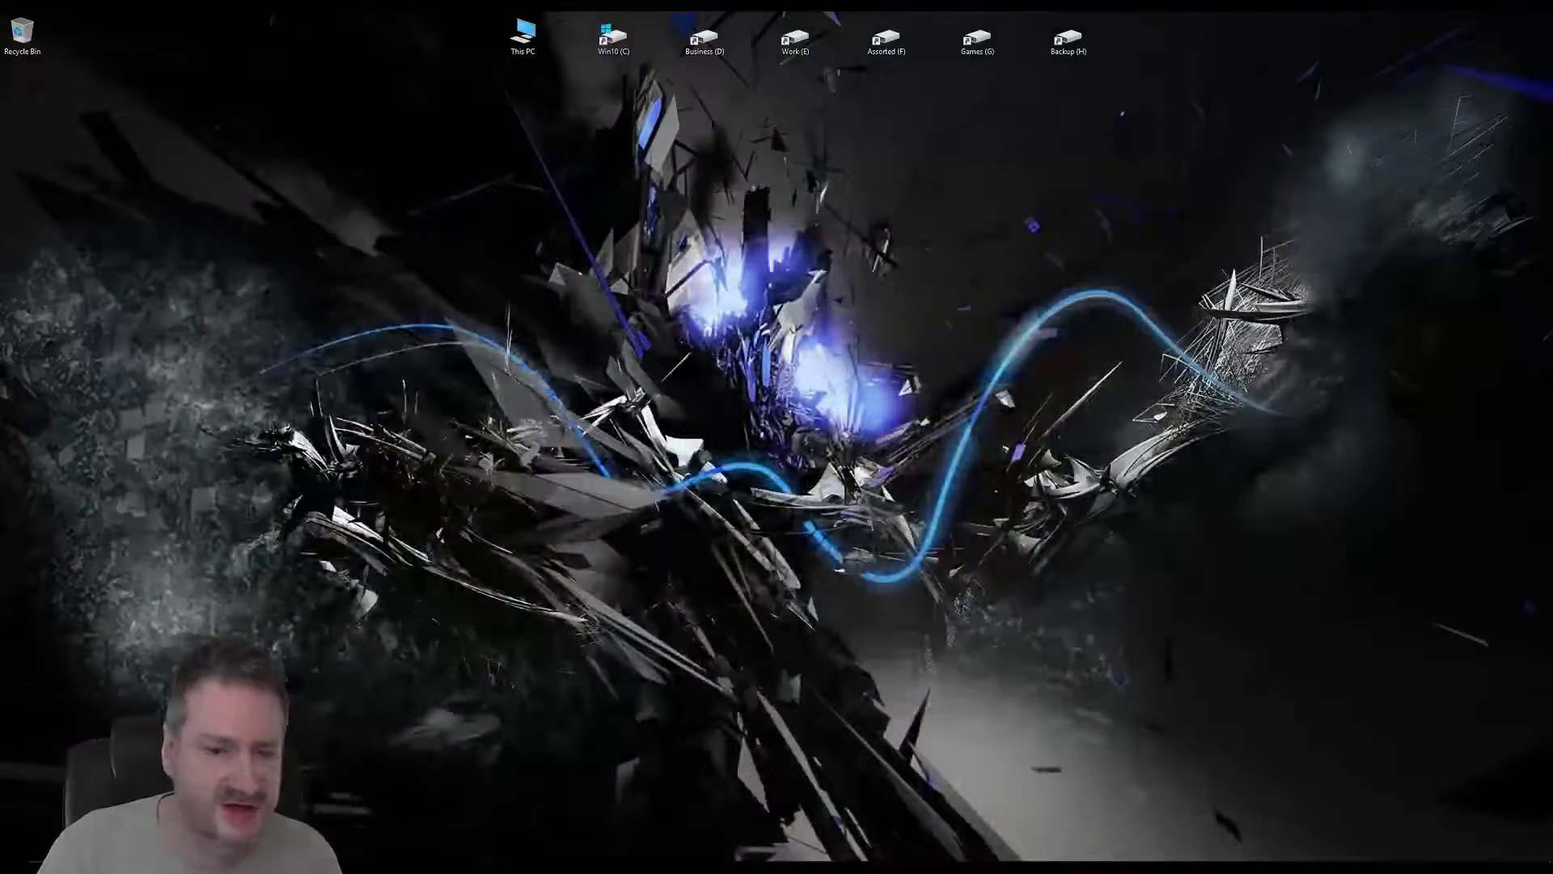
{"action": "left_click", "coordinate": [526, 864]}
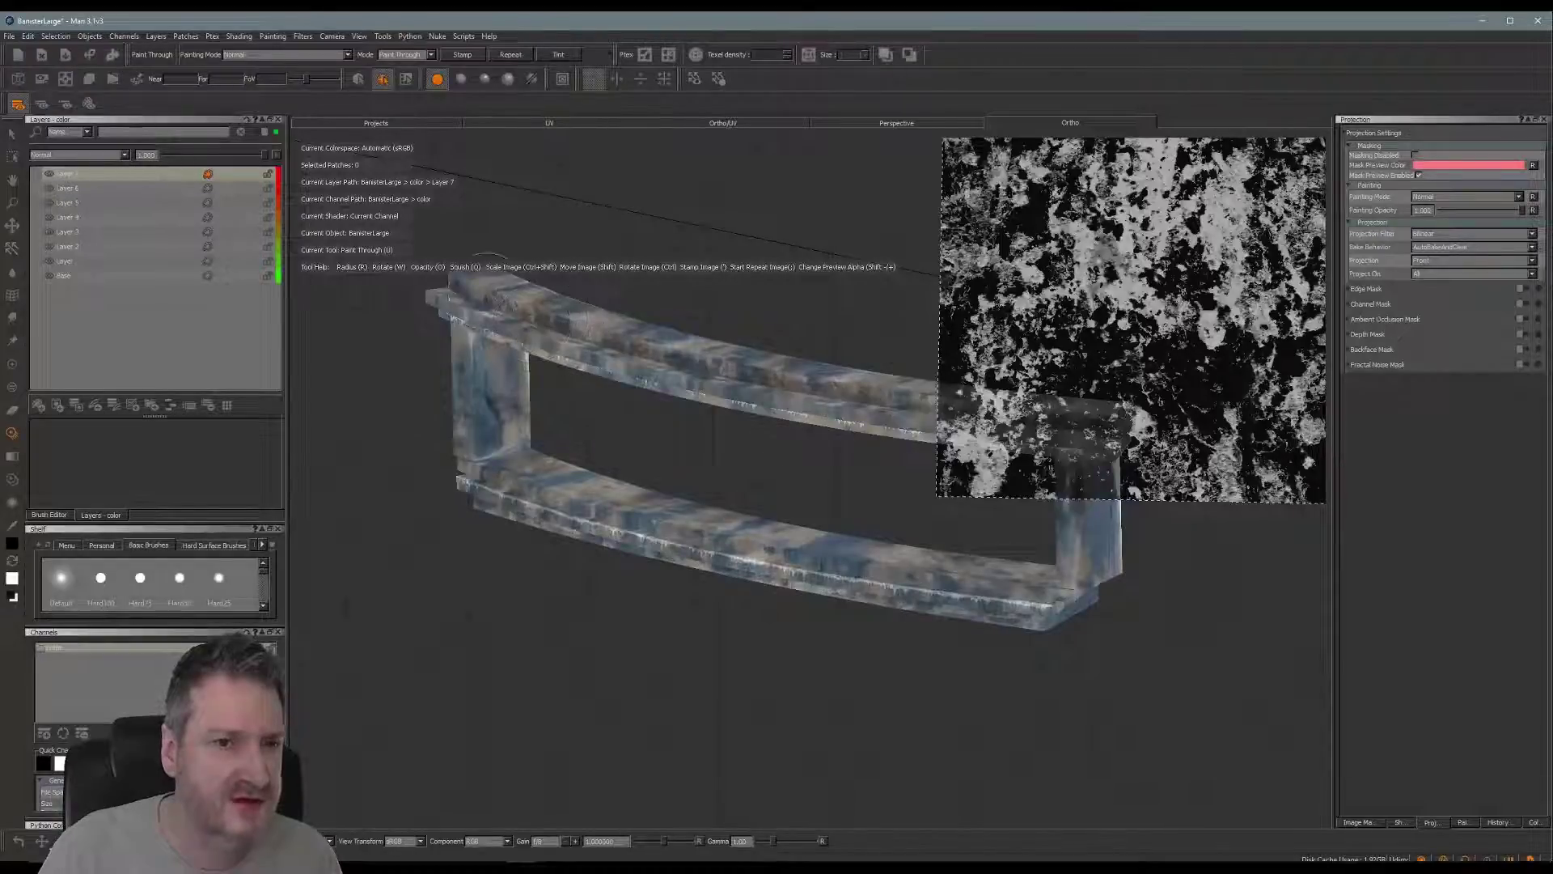
{"action": "left_click", "coordinate": [49, 515]}
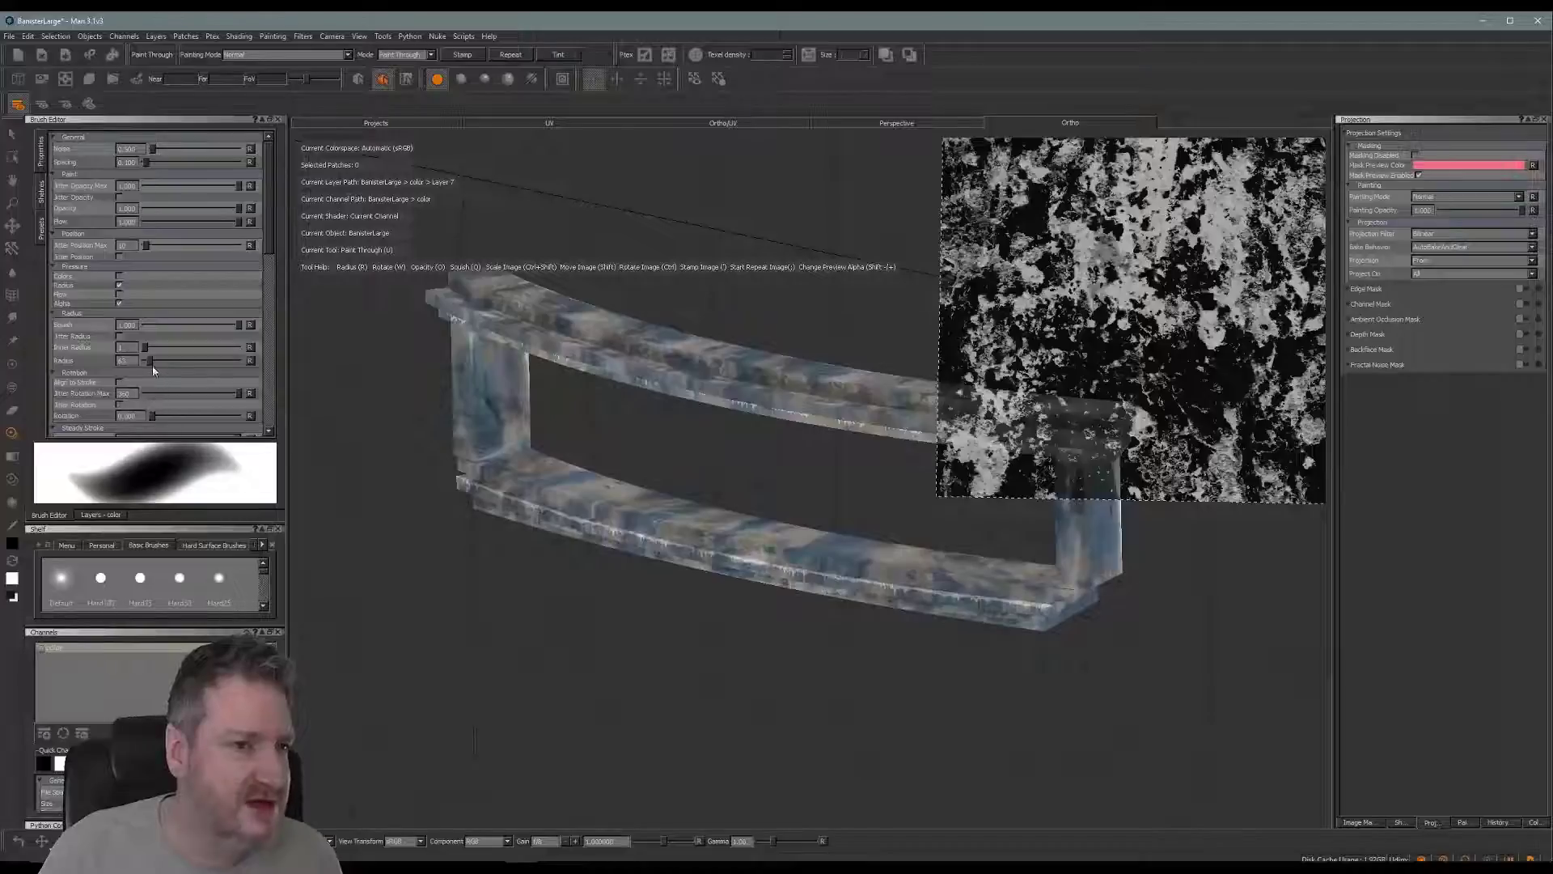
{"action": "left_click_drag", "start_coordinate": [150, 366], "coordinate": [146, 364]}
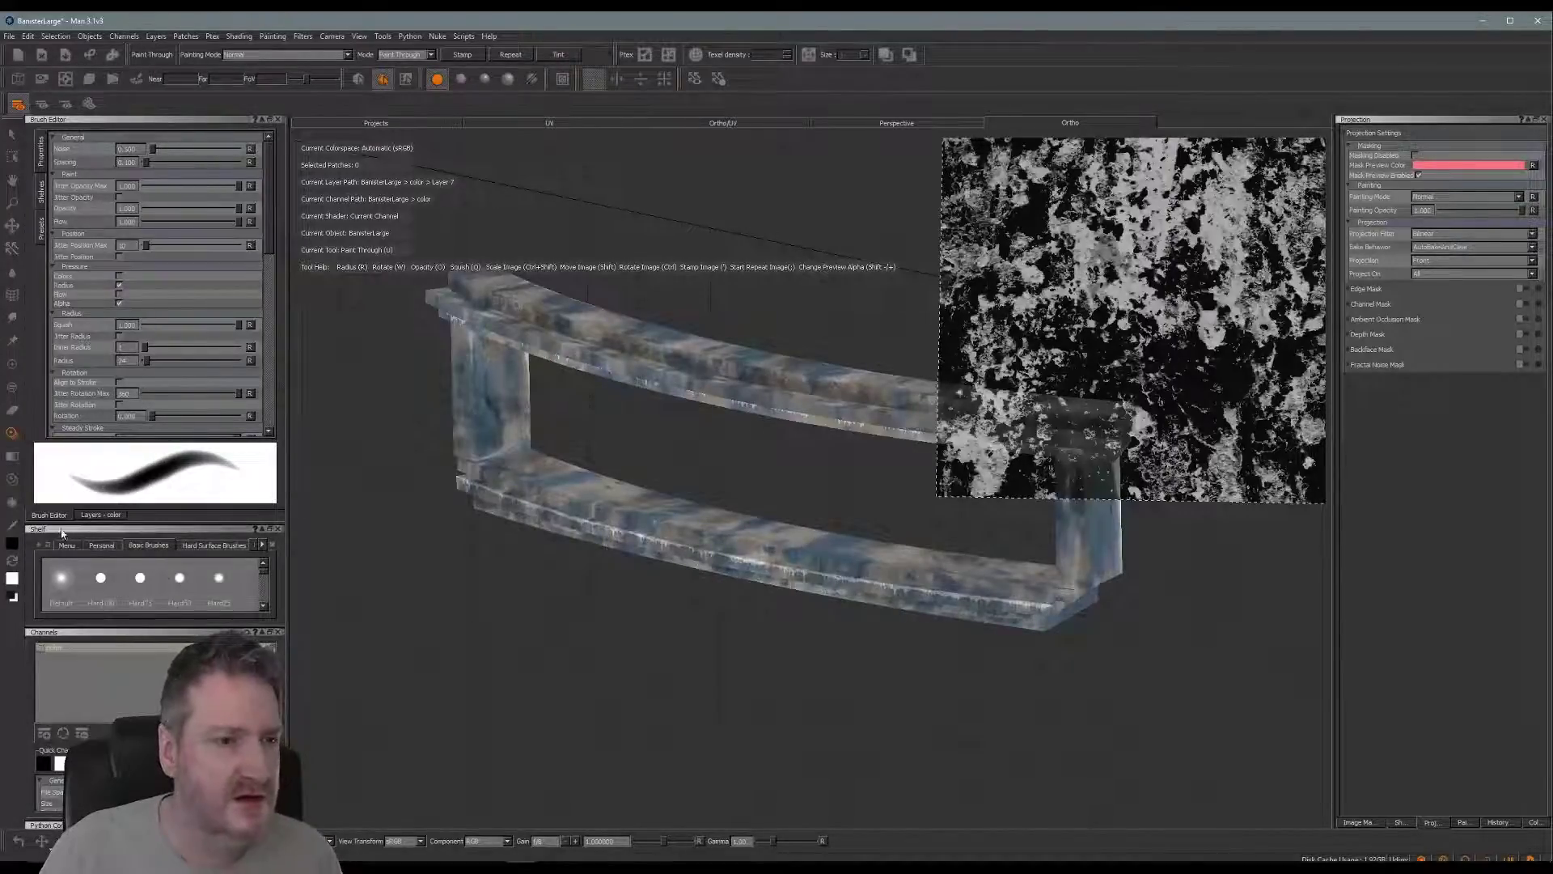
{"action": "left_click", "coordinate": [100, 516]}
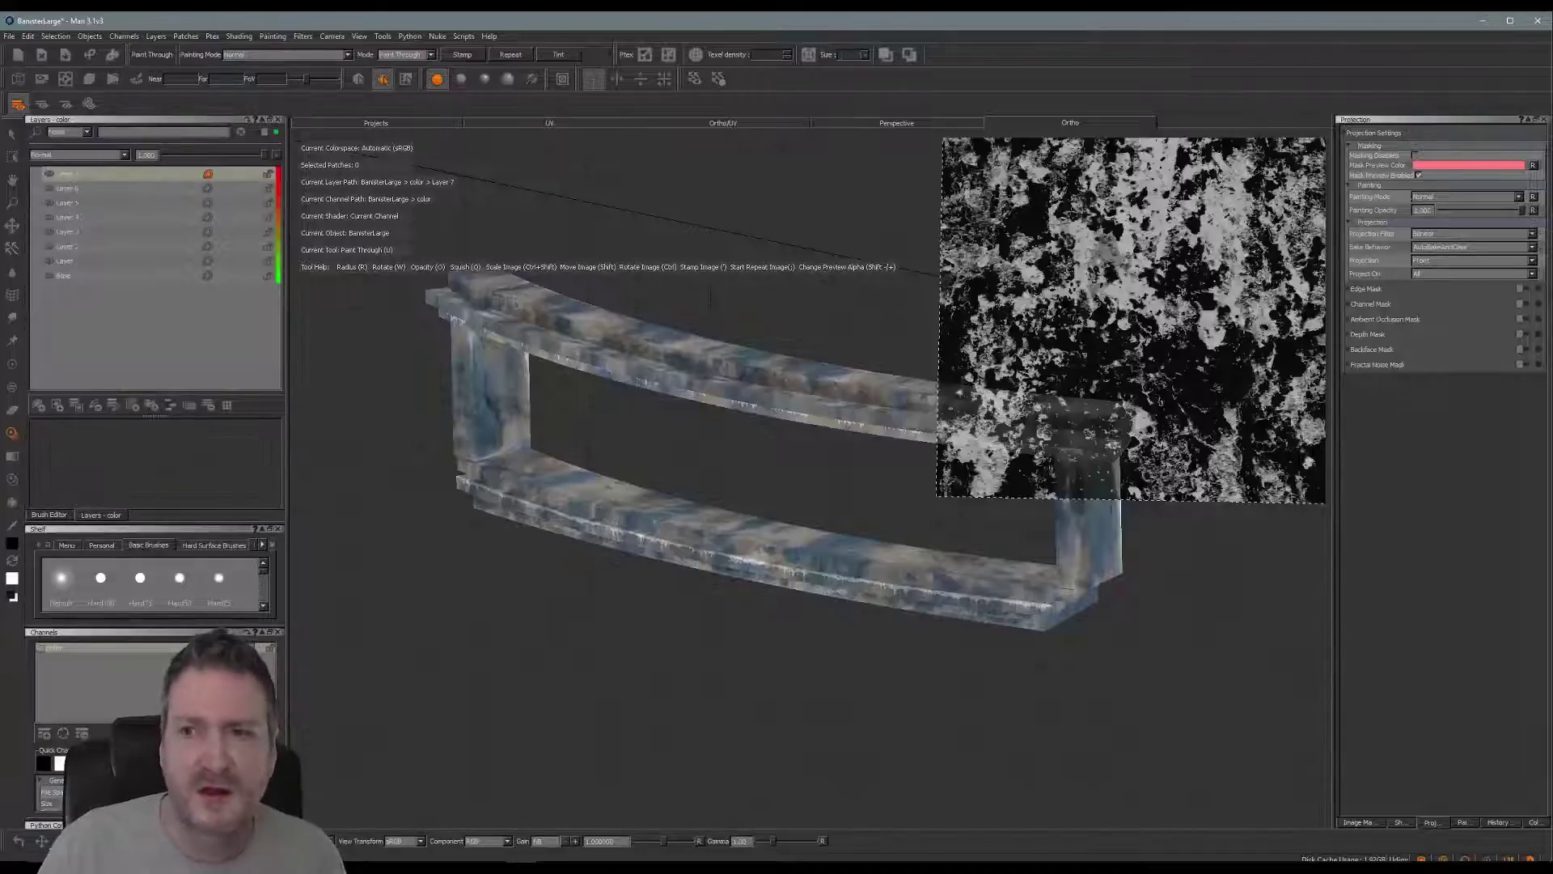
- Load the thin drip-edge image from the Image Manager for paint-through and rotate it so the drips hang downward
{"action": "left_click", "coordinate": [1367, 824]}
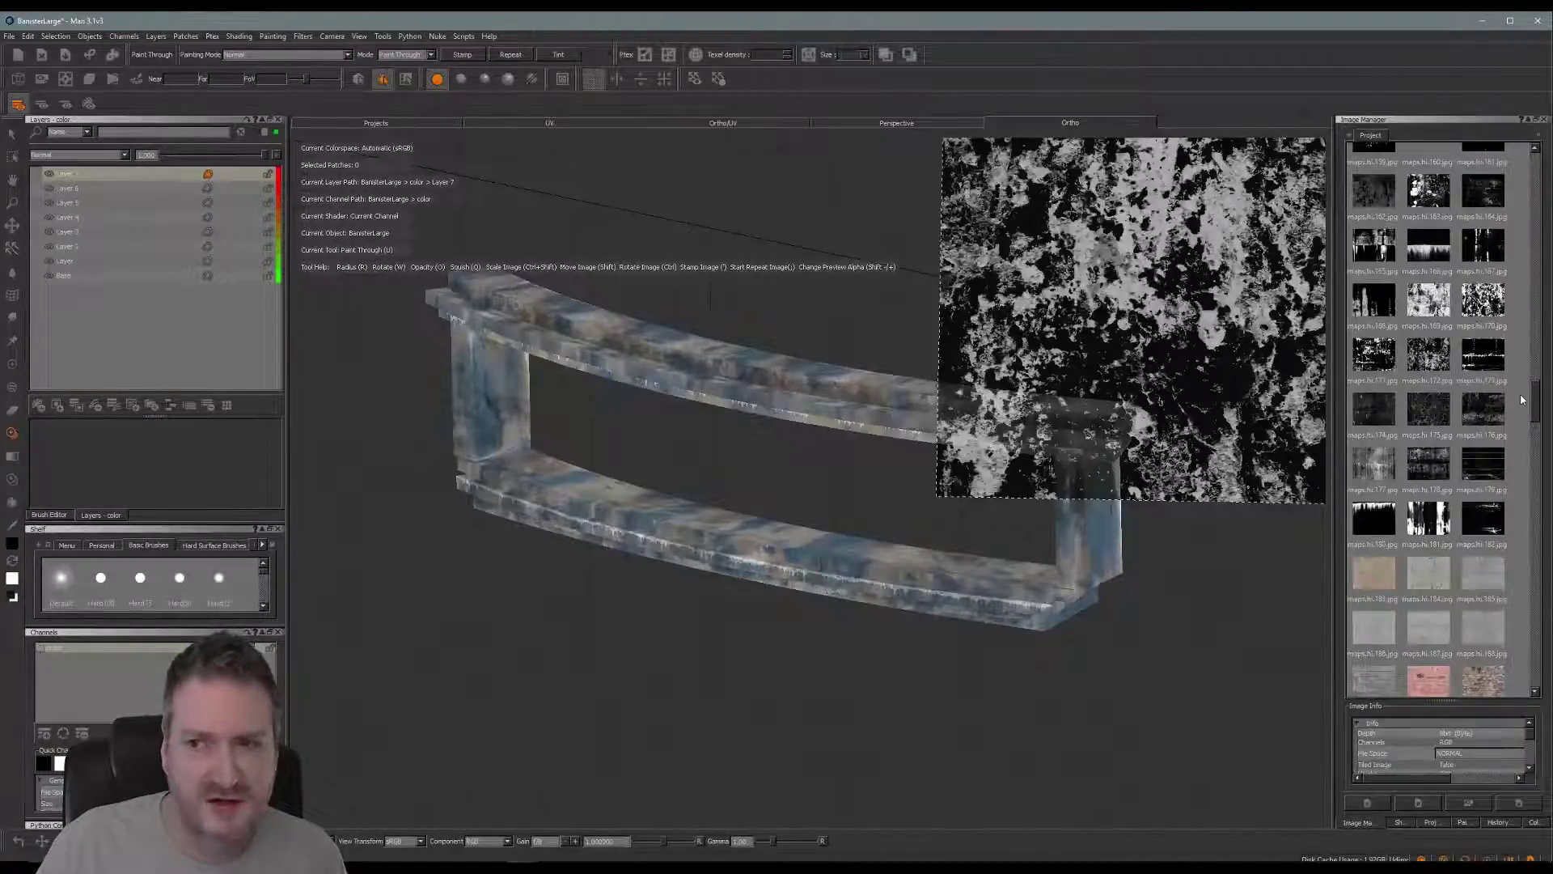
{"action": "mouse_move", "coordinate": [1536, 403]}
{"action": "left_mouse_down"}
{"action": "mouse_move", "coordinate": [1536, 331]}
{"action": "mouse_move", "coordinate": [1535, 407]}
{"action": "left_mouse_up"}
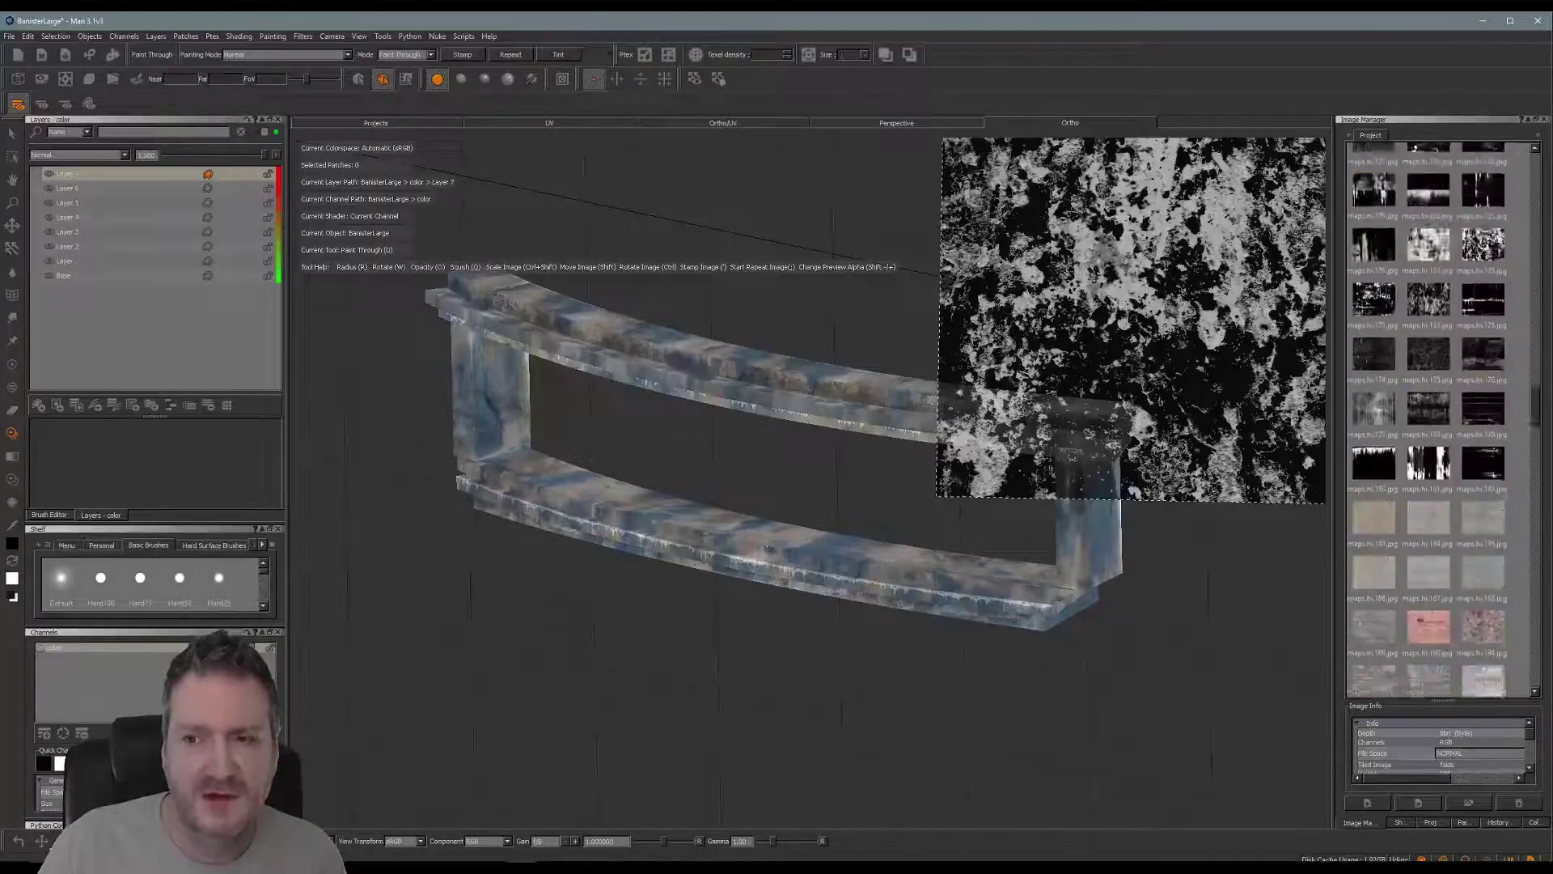
{"action": "scroll", "coordinate": [1428, 421], "scroll_direction": "up", "scroll_amount": 5}
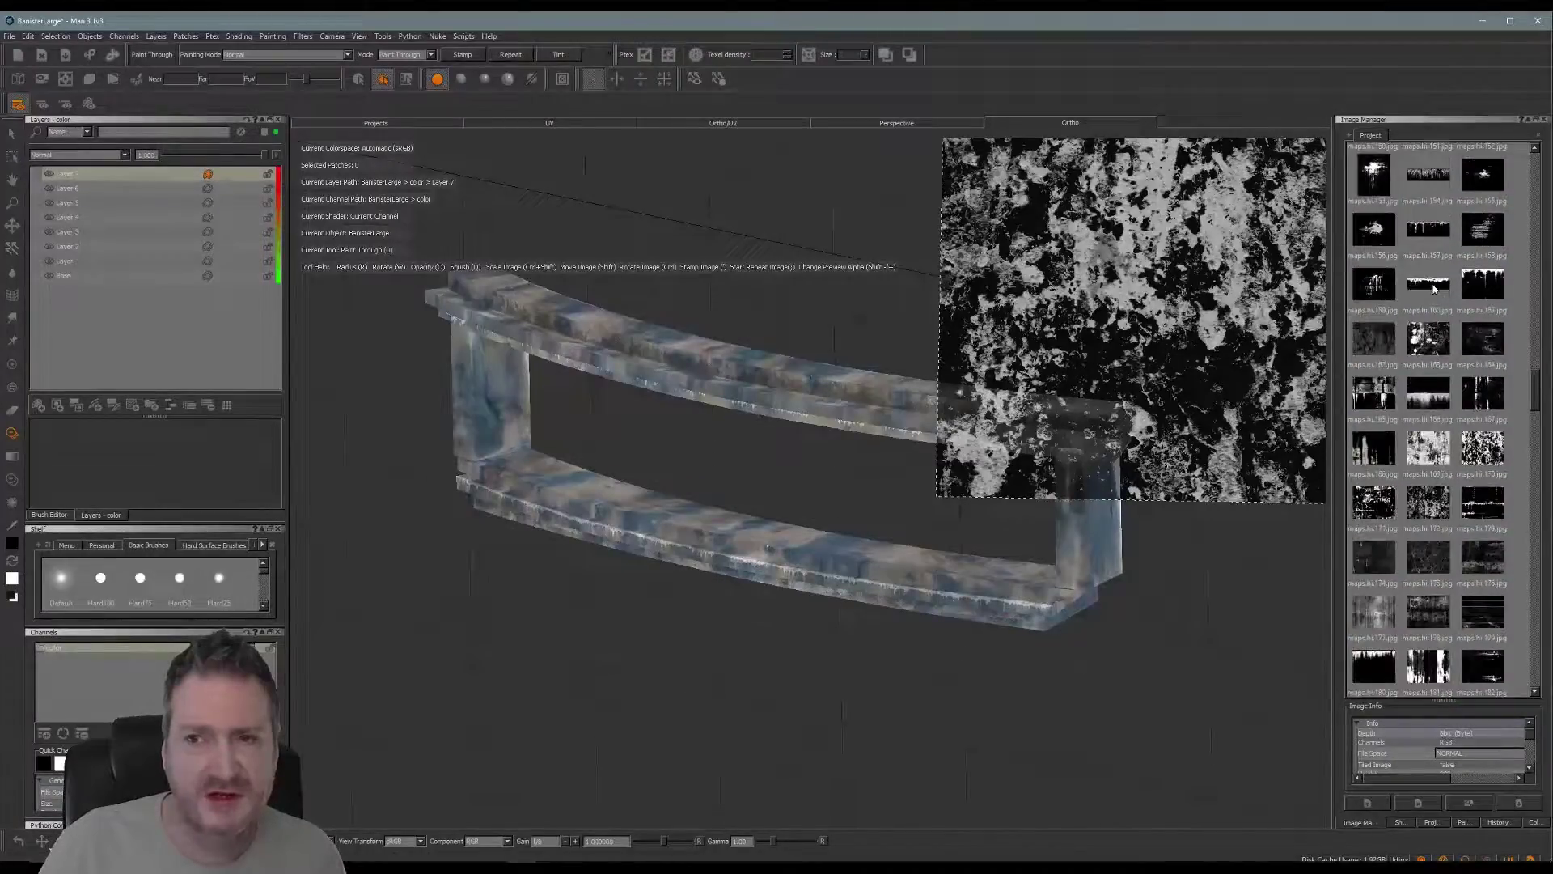
{"action": "mouse_move", "coordinate": [1434, 286]}
{"action": "left_mouse_down"}
{"action": "mouse_move", "coordinate": [1116, 346]}
{"action": "mouse_move", "coordinate": [785, 381]}
{"action": "left_mouse_up"}
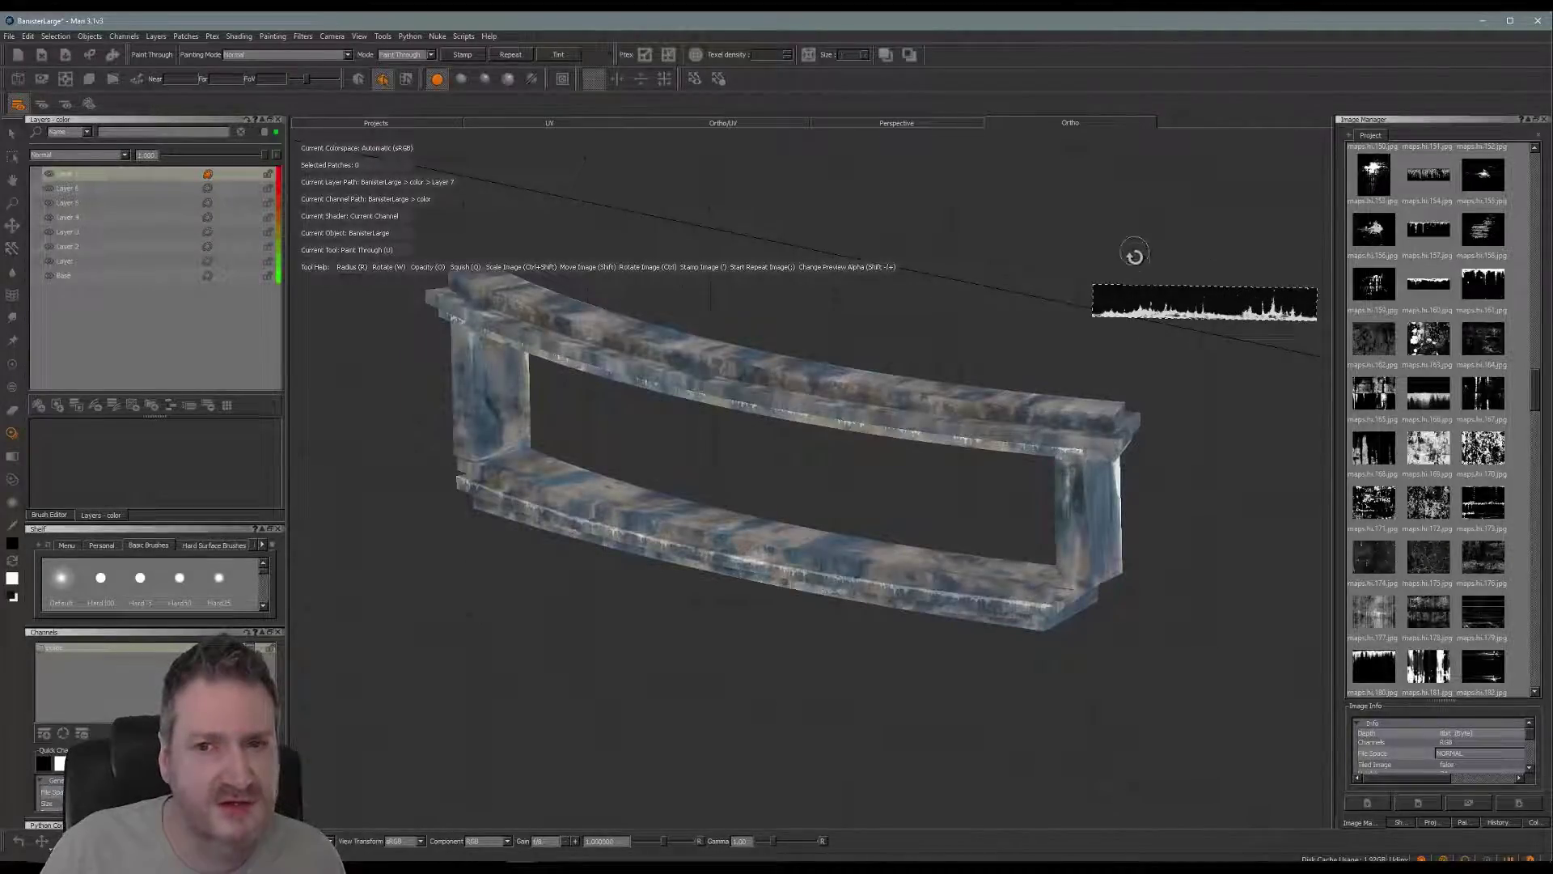
{"action": "left_click_drag", "start_coordinate": [1306, 297], "coordinate": [1088, 306], "text": "ctrl"}
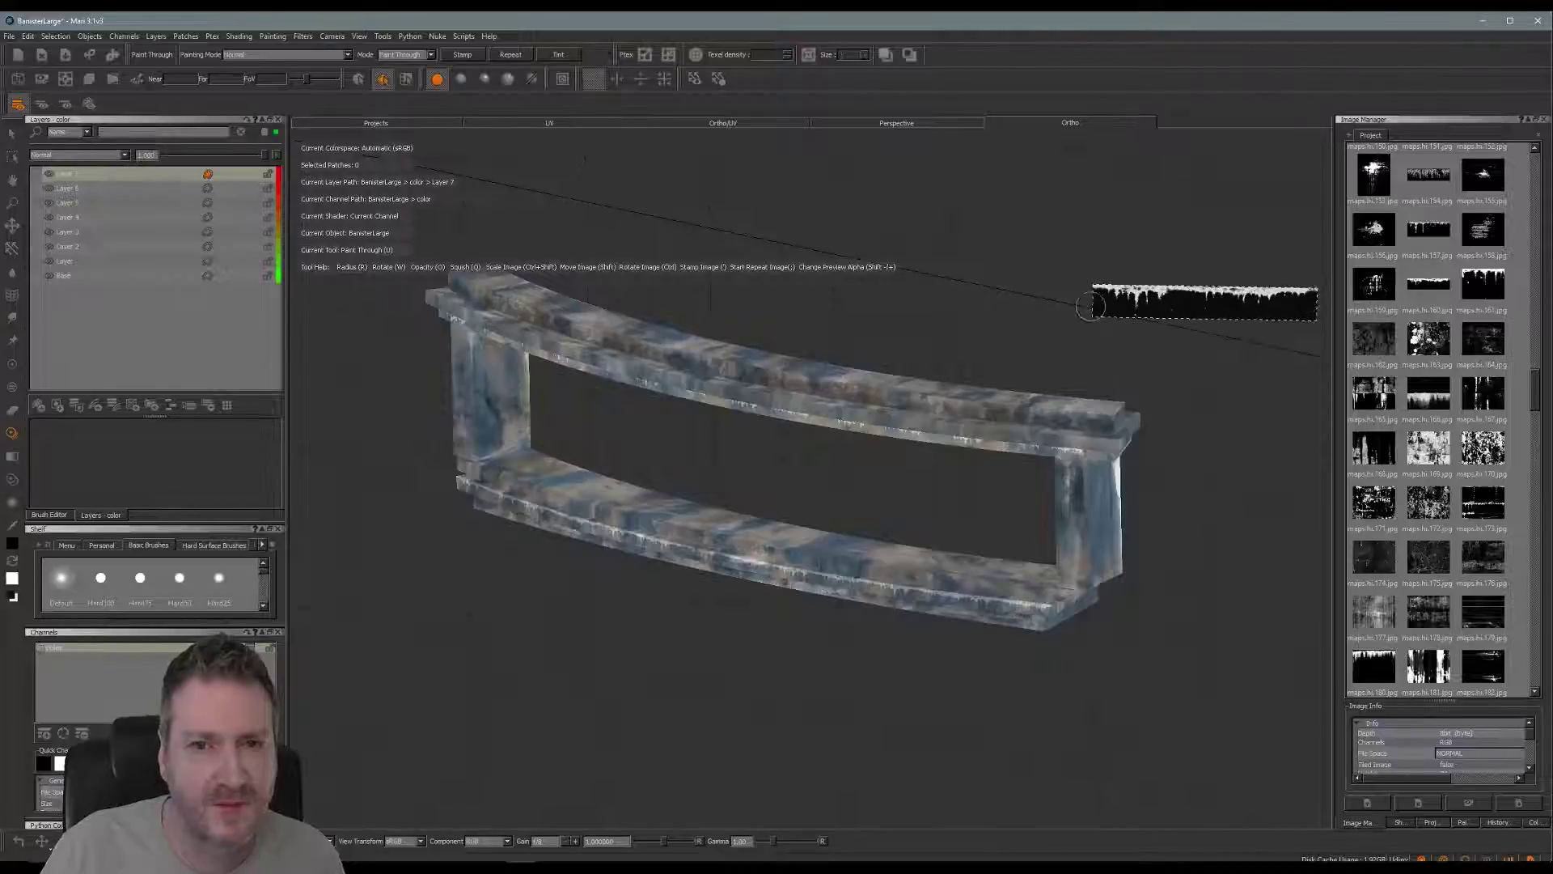
- Enable the Edge Mask and paint drips along the left end of the top rail's upper front face
{"action": "middle_click_drag", "start_coordinate": [369, 434], "coordinate": [589, 501], "text": "alt"}
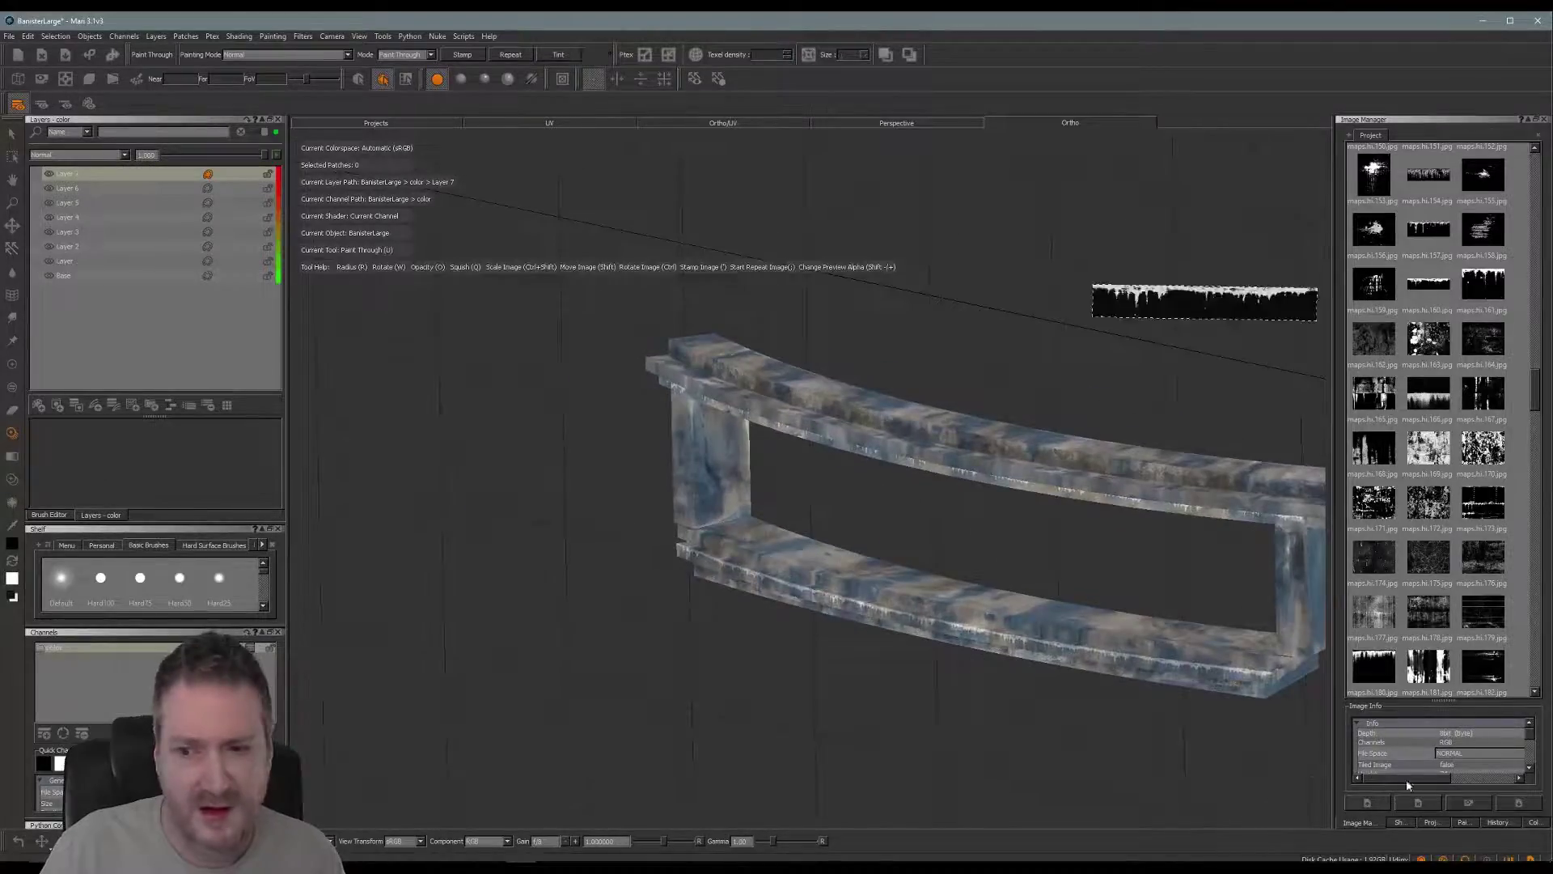
{"action": "left_click", "coordinate": [1432, 823]}
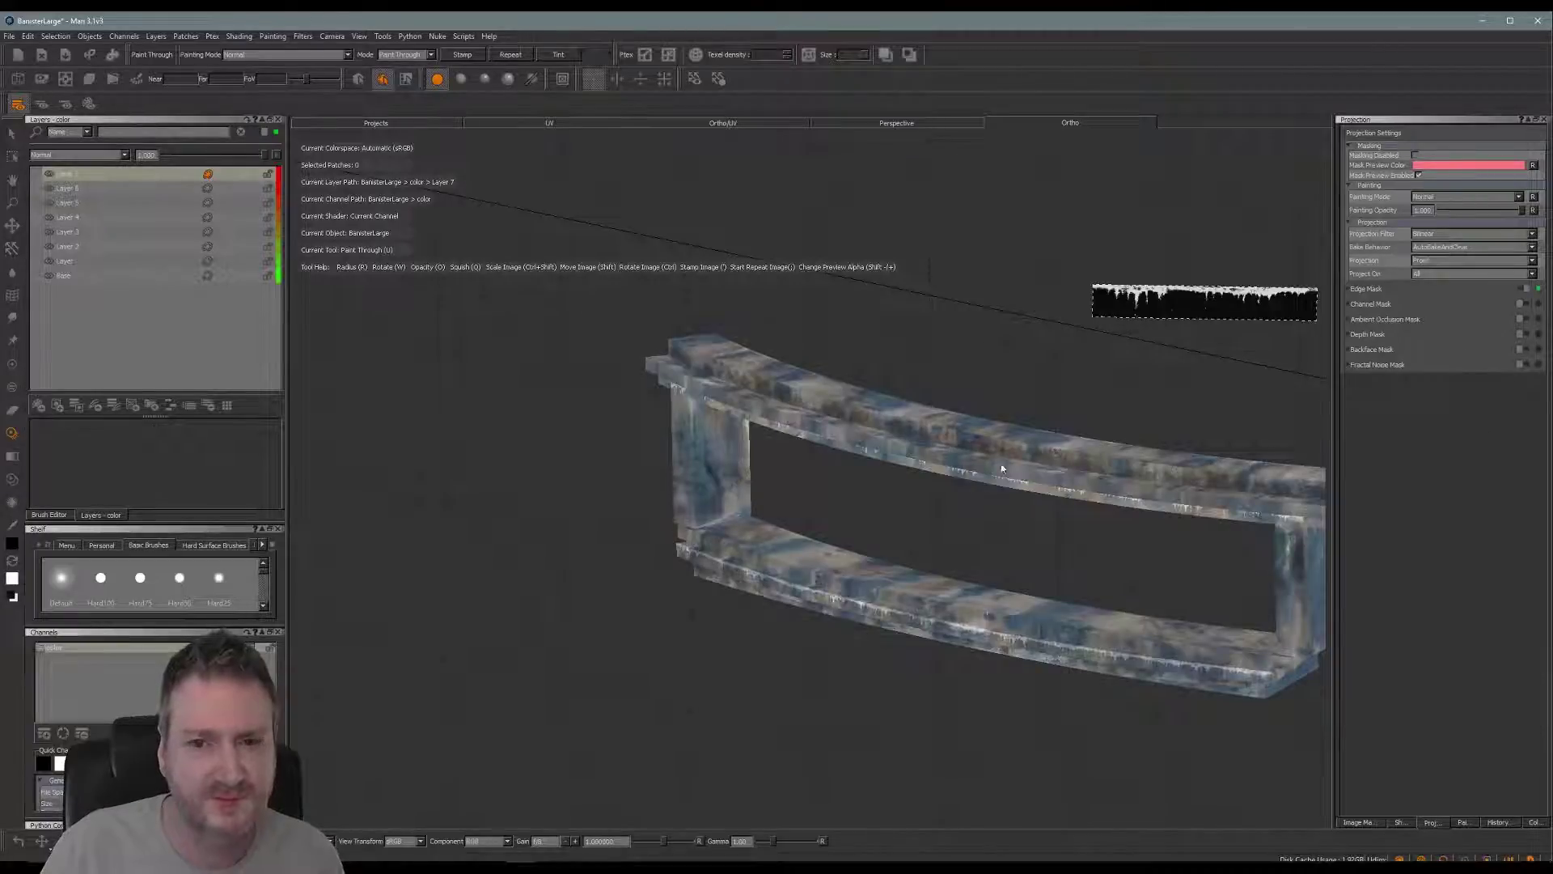
{"action": "left_click_drag", "start_coordinate": [918, 508], "coordinate": [1008, 484], "text": "alt"}
{"action": "middle_click_drag", "start_coordinate": [596, 471], "coordinate": [628, 498], "text": "alt"}
{"action": "mouse_move", "coordinate": [630, 495]}
{"action": "left_mouse_down", "text": "alt"}
{"action": "mouse_move", "coordinate": [777, 530]}
{"action": "mouse_move", "coordinate": [752, 647]}
{"action": "left_mouse_up", "text": "alt"}
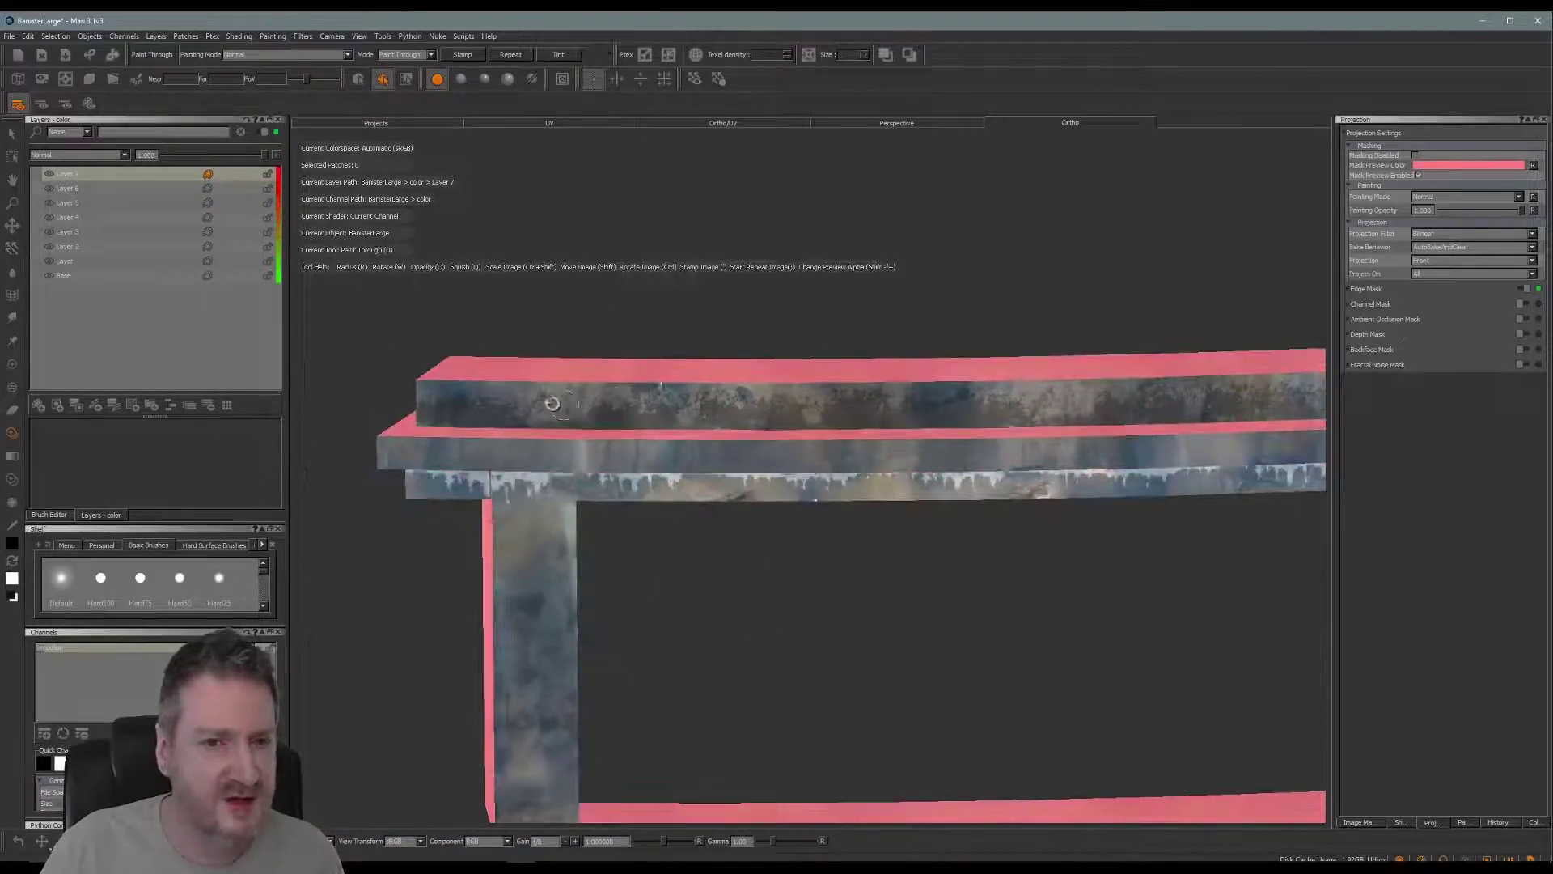
{"action": "left_click_drag", "start_coordinate": [645, 541], "coordinate": [639, 549], "text": "alt"}
{"action": "middle_click_drag", "start_coordinate": [707, 558], "coordinate": [646, 594], "text": "alt"}
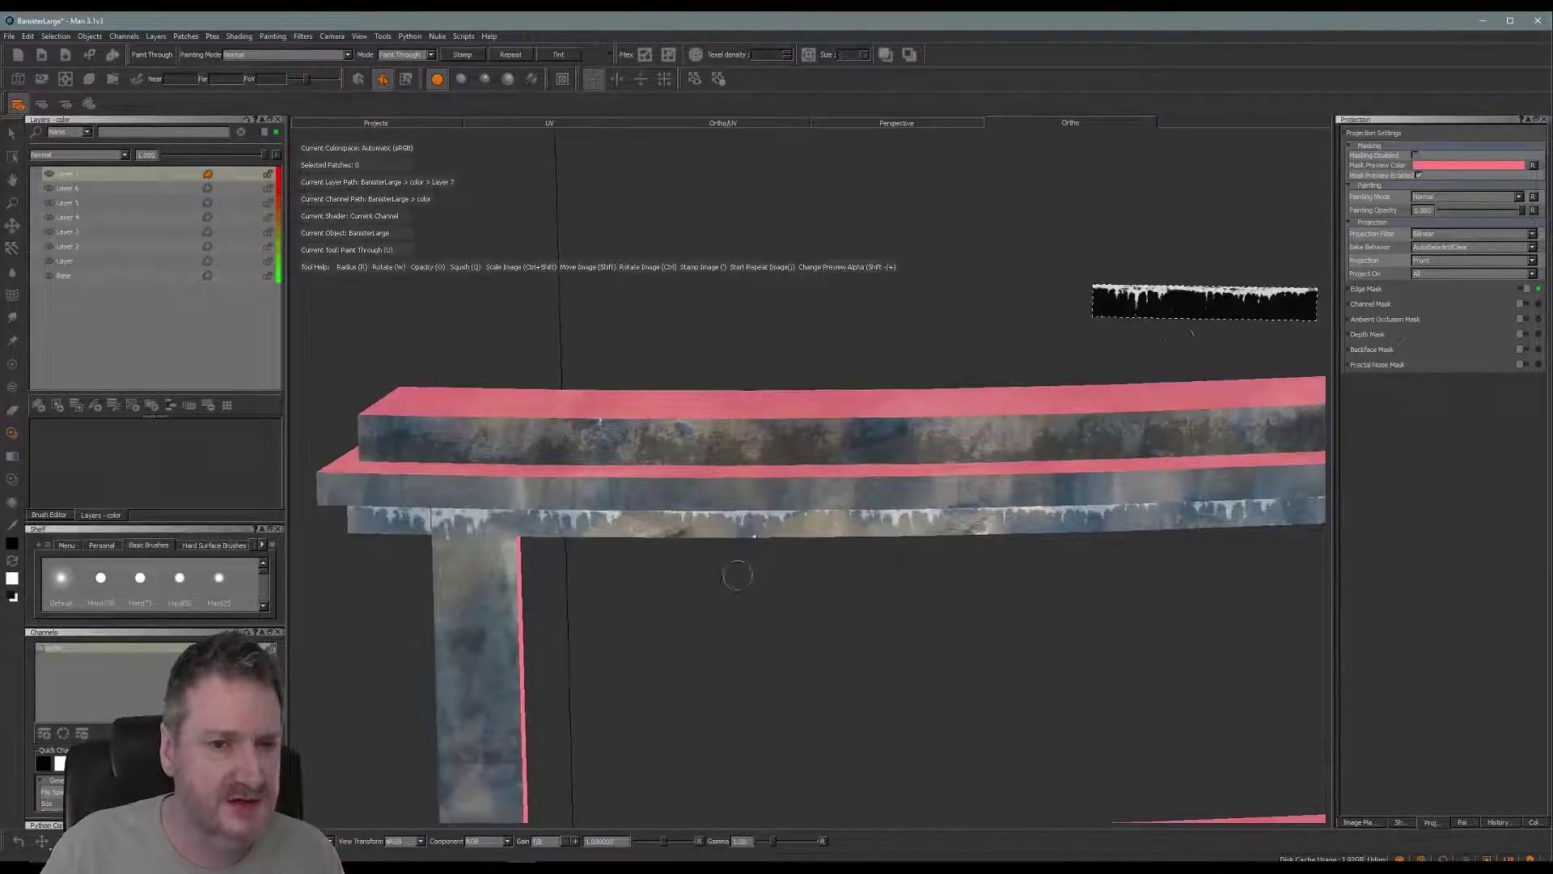
{"action": "mouse_move", "coordinate": [1270, 303]}
{"action": "left_mouse_down", "text": "shift"}
{"action": "mouse_move", "coordinate": [553, 440]}
{"action": "mouse_move", "coordinate": [648, 434]}
{"action": "mouse_move", "coordinate": [707, 478]}
{"action": "mouse_move", "coordinate": [716, 449]}
{"action": "mouse_move", "coordinate": [759, 455]}
{"action": "mouse_move", "coordinate": [699, 462]}
{"action": "left_mouse_up", "text": "shift"}
{"action": "mouse_move", "coordinate": [474, 422]}
{"action": "left_mouse_down"}
{"action": "mouse_move", "coordinate": [366, 422]}
{"action": "mouse_move", "coordinate": [465, 443]}
{"action": "mouse_move", "coordinate": [607, 429]}
{"action": "mouse_move", "coordinate": [602, 449]}
{"action": "mouse_move", "coordinate": [744, 433]}
{"action": "mouse_move", "coordinate": [753, 451]}
{"action": "mouse_move", "coordinate": [765, 437]}
{"action": "mouse_move", "coordinate": [700, 428]}
{"action": "left_mouse_up"}
- Align the drip image beside the first painted section, tilt it to the rail and paint the second section
{"action": "mouse_move", "coordinate": [600, 440]}
{"action": "left_mouse_down", "text": "shift"}
{"action": "mouse_move", "coordinate": [948, 464]}
{"action": "mouse_move", "coordinate": [984, 443]}
{"action": "left_mouse_up", "text": "shift"}
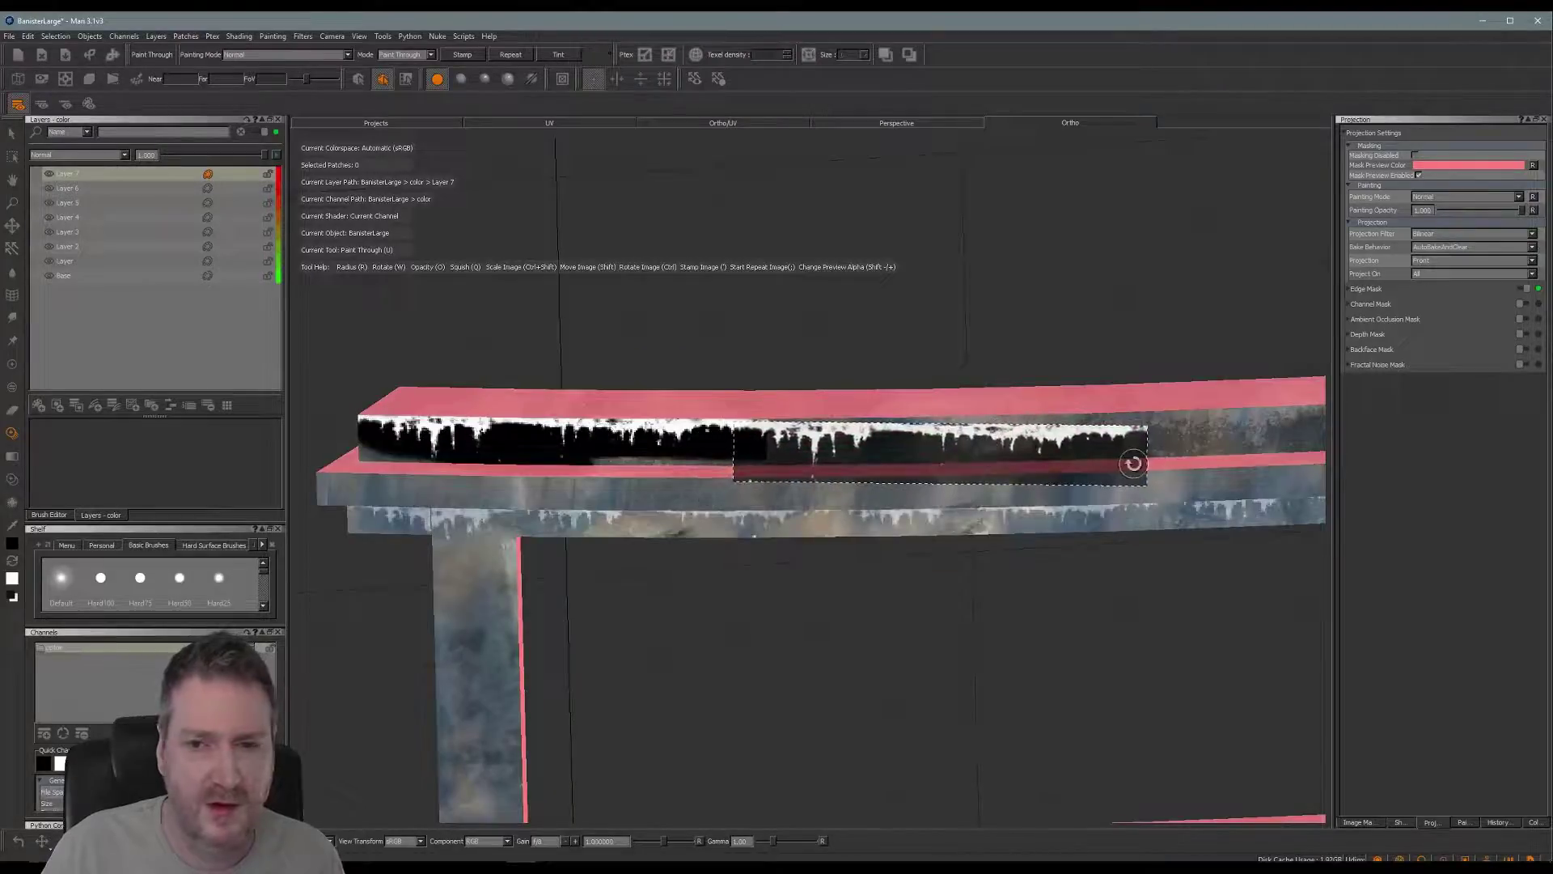
{"action": "left_click_drag", "start_coordinate": [1134, 464], "coordinate": [1078, 458], "text": "ctrl"}
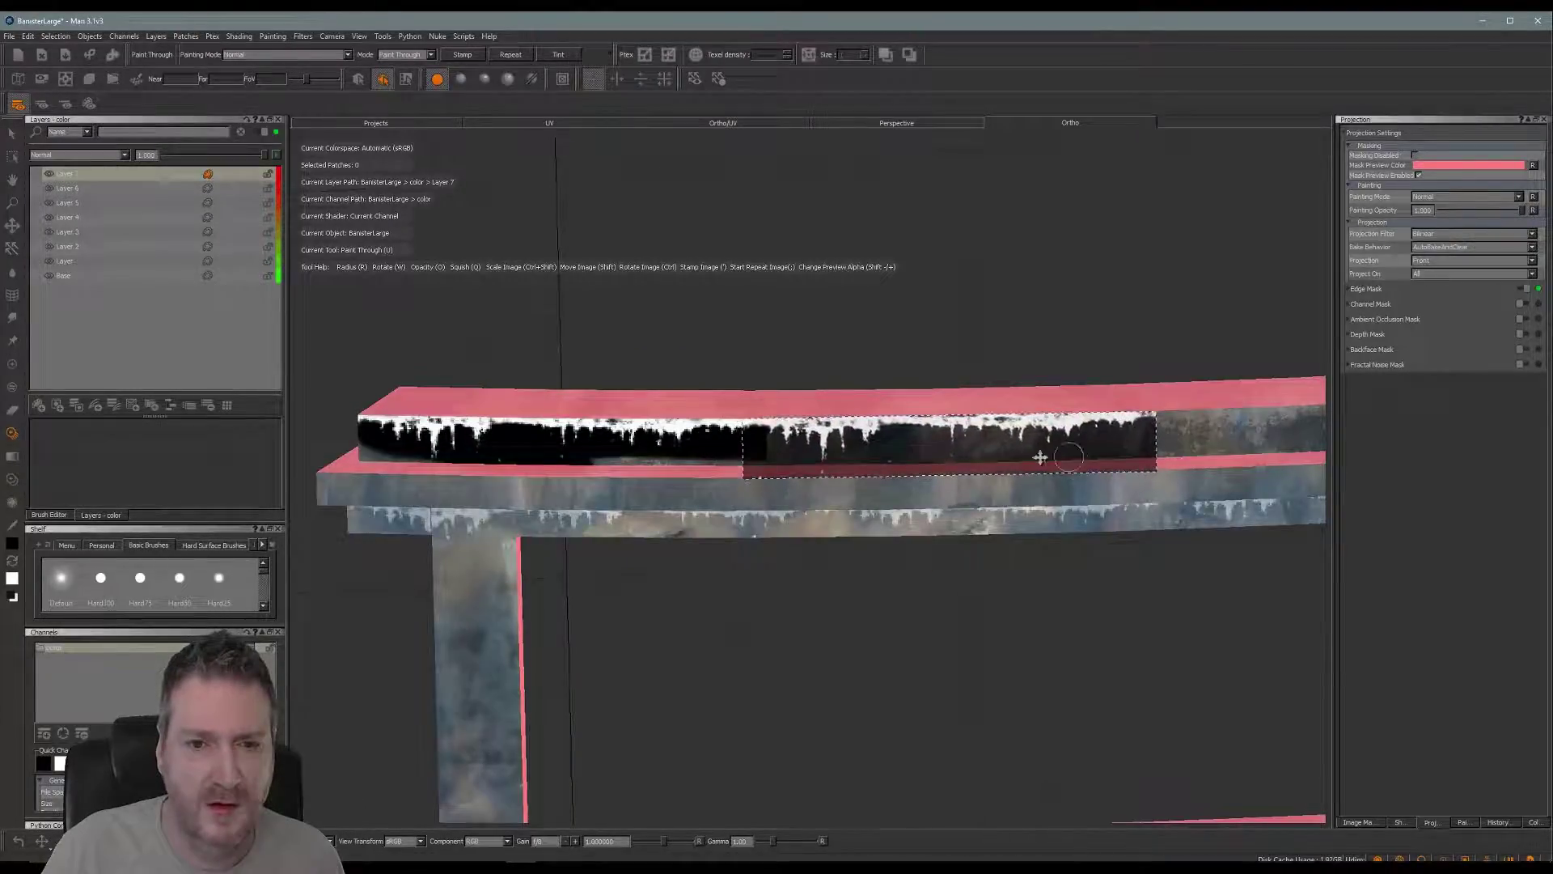
{"action": "left_click_drag", "start_coordinate": [765, 430], "coordinate": [1143, 429]}
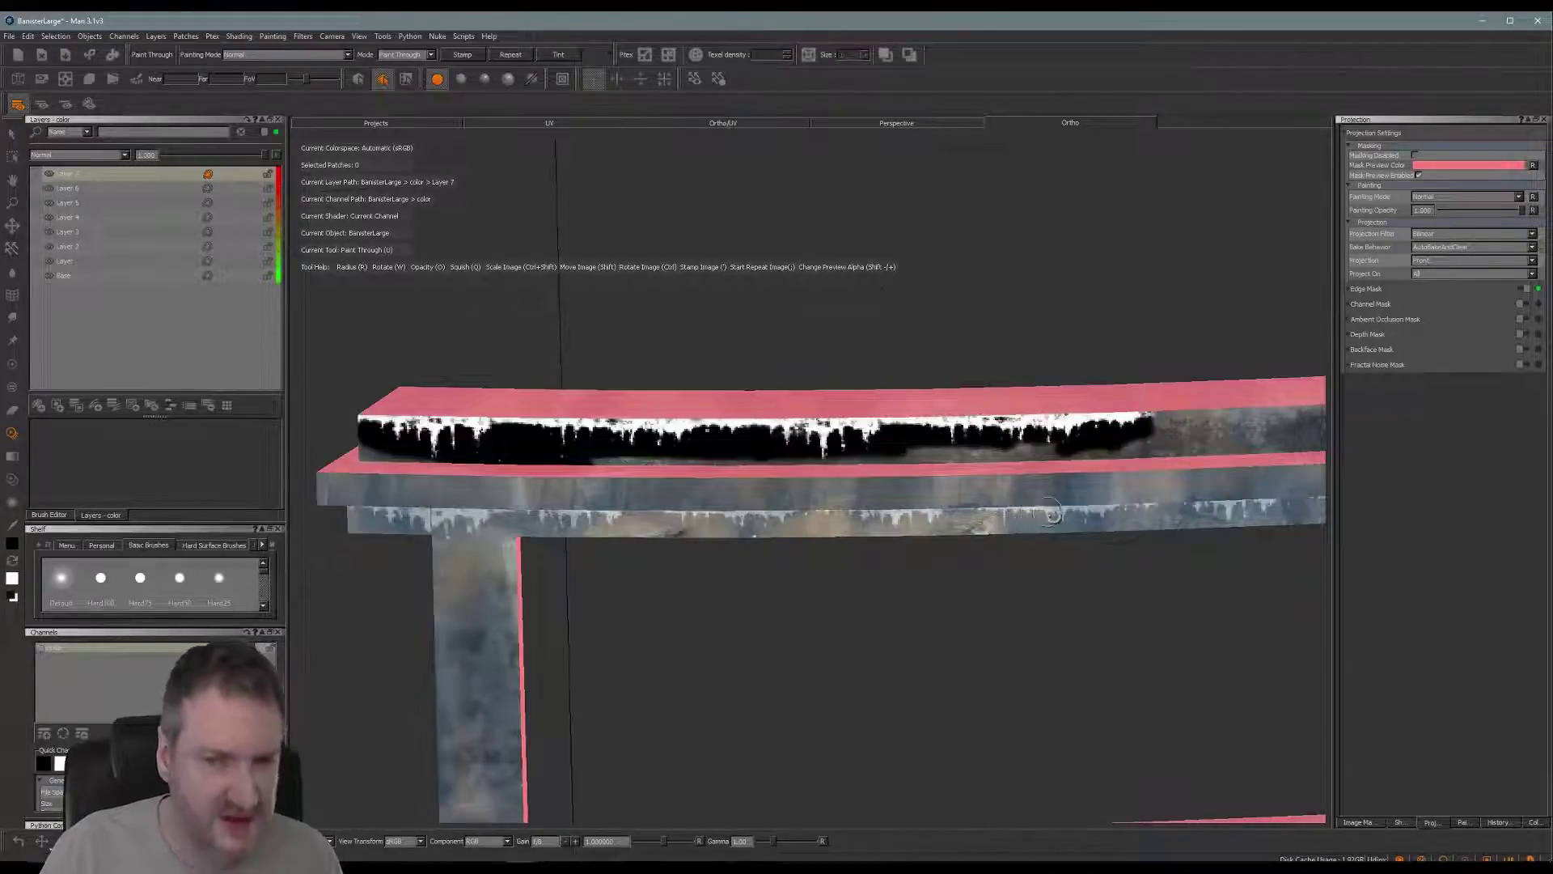
- Continue the drips with a third section along the top rail's upper front face and bake it
{"action": "middle_click_drag", "start_coordinate": [1155, 547], "coordinate": [1039, 511], "text": "alt"}
{"action": "left_click_drag", "start_coordinate": [1039, 512], "coordinate": [567, 582], "text": "alt"}
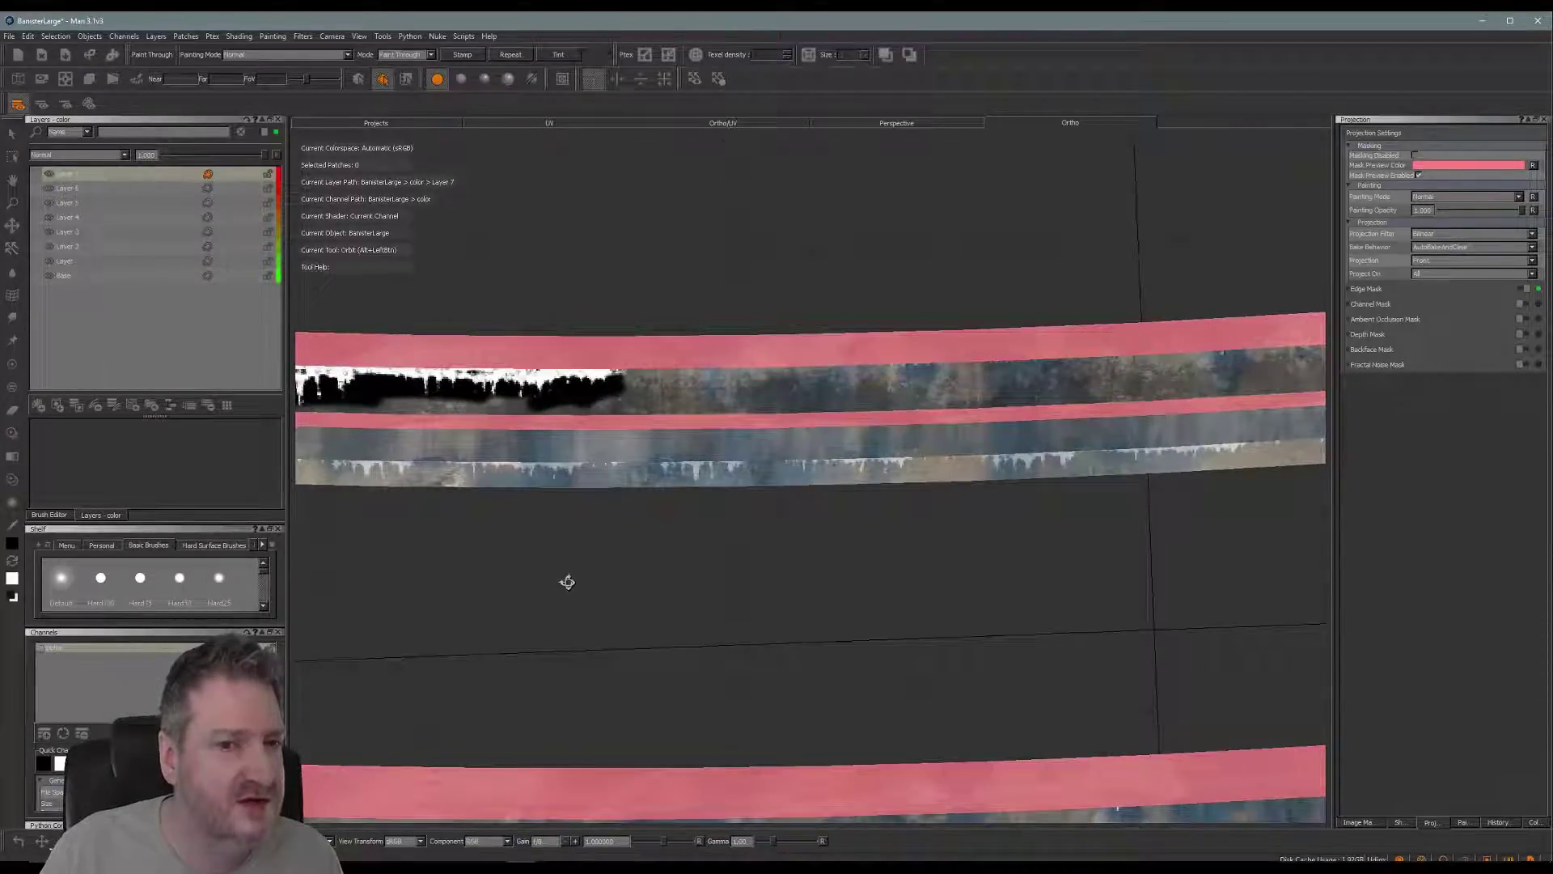
{"action": "left_click_drag", "start_coordinate": [568, 582], "coordinate": [569, 581], "text": "alt"}
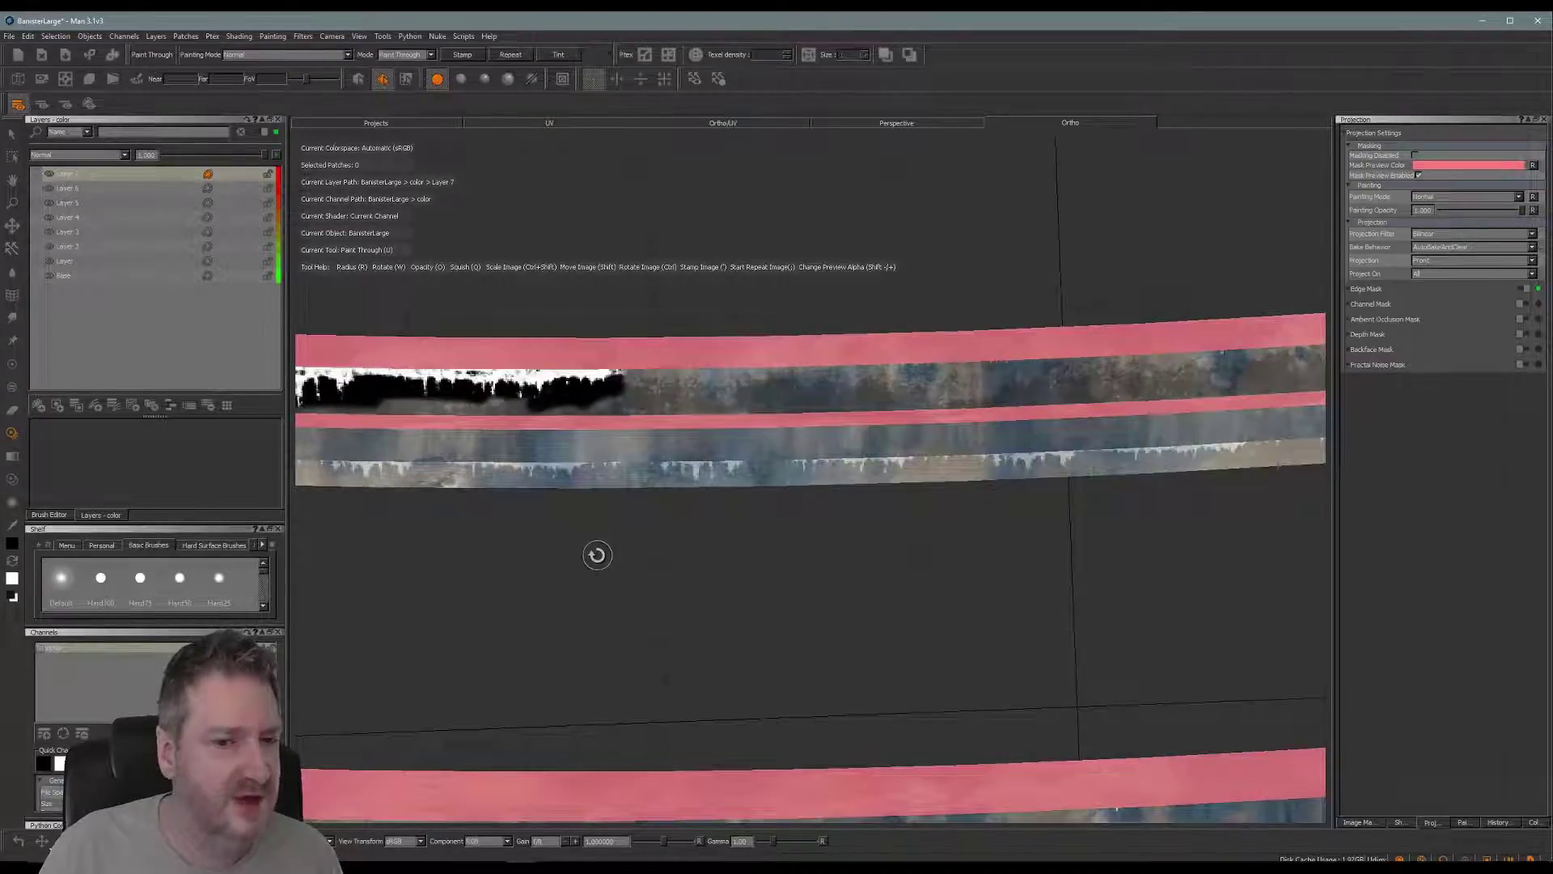
{"action": "mouse_move", "coordinate": [598, 542]}
{"action": "right_mouse_down", "text": "alt"}
{"action": "mouse_move", "coordinate": [630, 549]}
{"action": "mouse_move", "coordinate": [593, 544]}
{"action": "mouse_move", "coordinate": [605, 554]}
{"action": "right_mouse_up", "text": "alt"}
{"action": "key", "text": "u"}
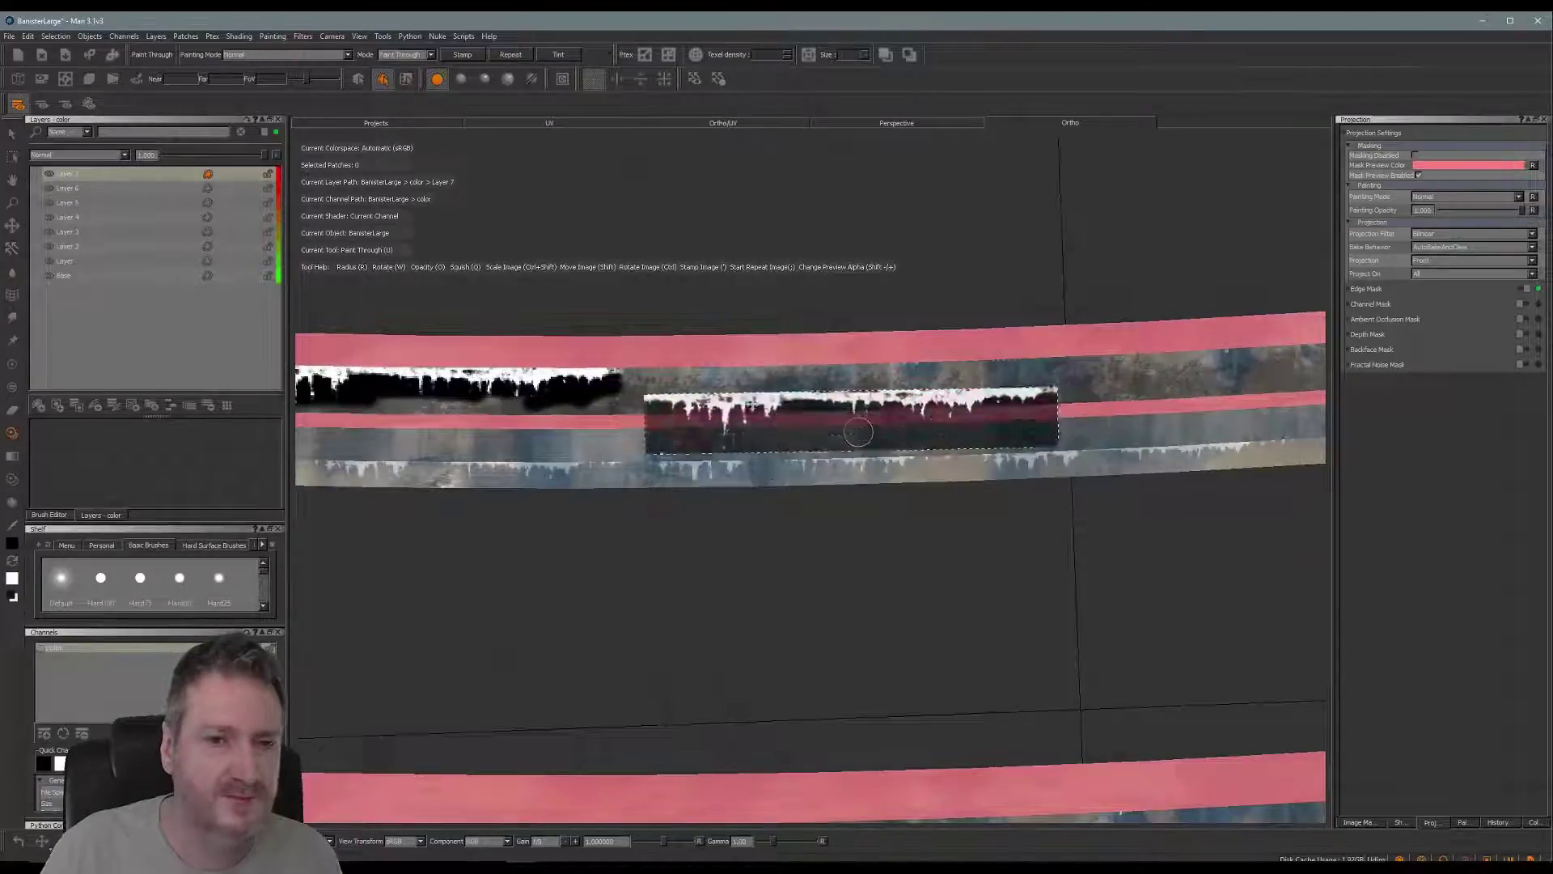
{"action": "mouse_move", "coordinate": [632, 369]}
{"action": "left_mouse_down"}
{"action": "mouse_move", "coordinate": [765, 389]}
{"action": "mouse_move", "coordinate": [696, 362]}
{"action": "mouse_move", "coordinate": [990, 369]}
{"action": "mouse_move", "coordinate": [964, 385]}
{"action": "left_mouse_up"}
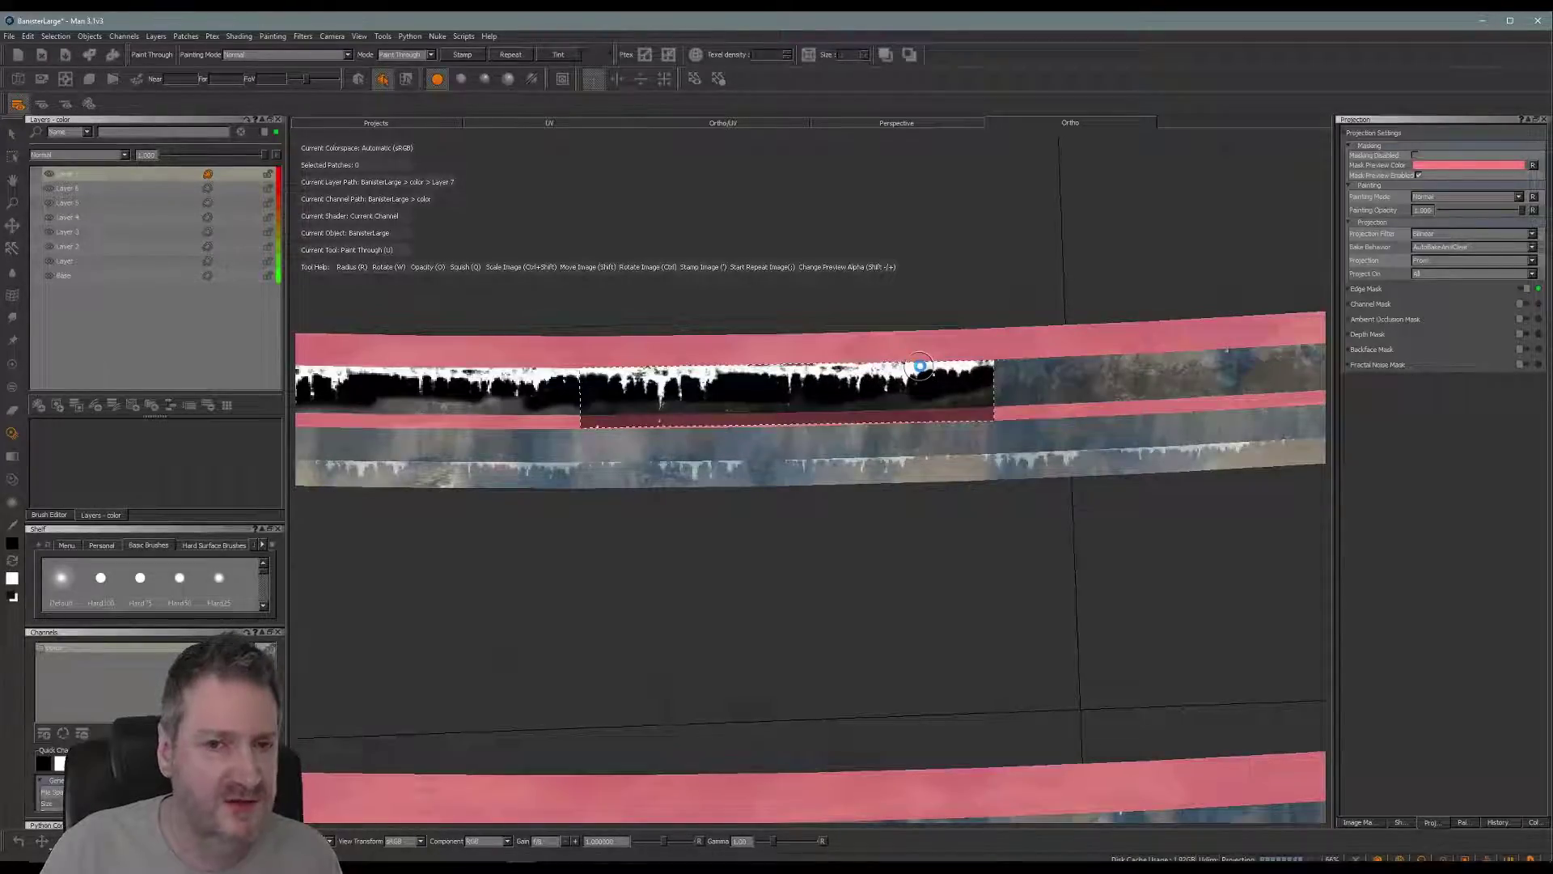
- Position the drip image over the unpainted middle section of the top rail, against the end of the painted drips
{"action": "mouse_move", "coordinate": [988, 510]}
{"action": "left_mouse_down", "text": "alt"}
{"action": "mouse_move", "coordinate": [842, 544]}
{"action": "mouse_move", "coordinate": [615, 514]}
{"action": "mouse_move", "coordinate": [652, 568]}
{"action": "left_mouse_up", "text": "alt"}
{"action": "left_click_drag", "start_coordinate": [783, 402], "coordinate": [830, 380], "text": "shift"}
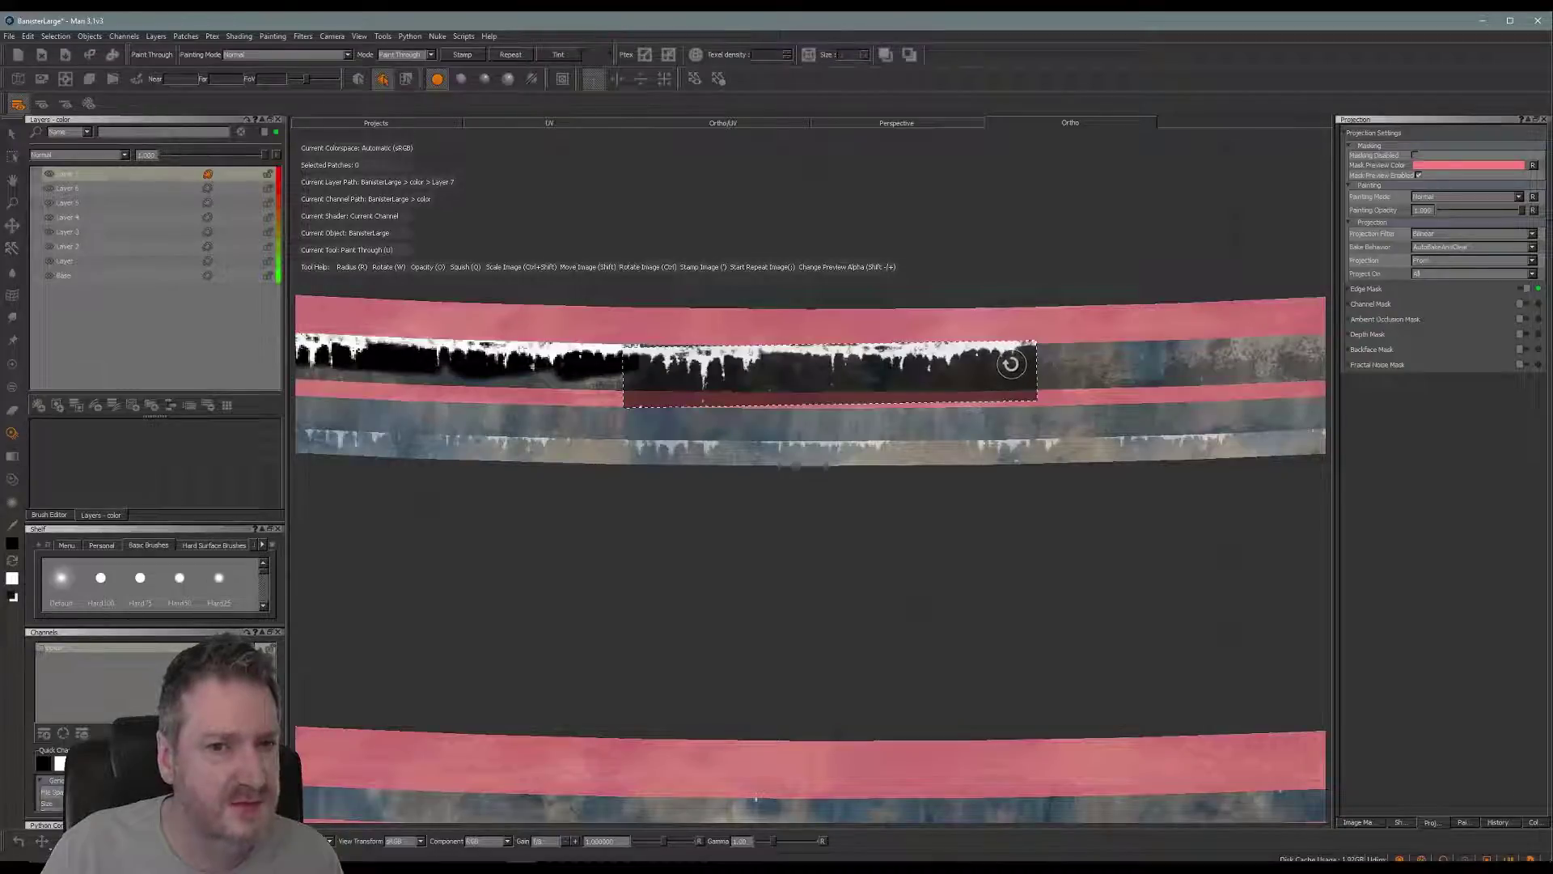
{"action": "right_click", "coordinate": [1014, 381]}
{"action": "left_click", "coordinate": [1010, 373]}
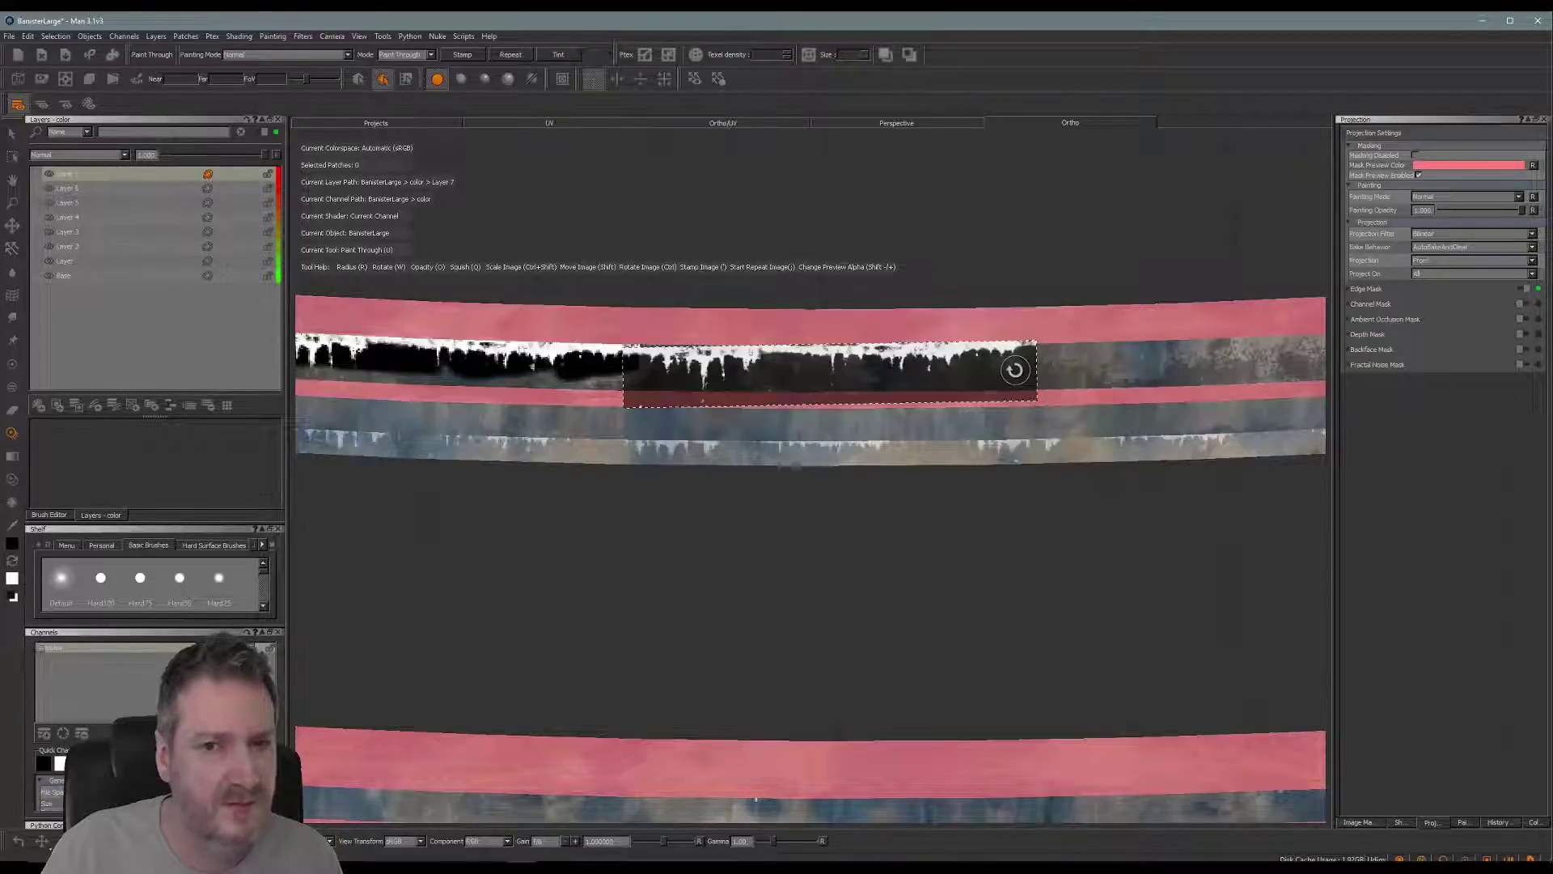
{"action": "right_click", "coordinate": [1016, 371]}
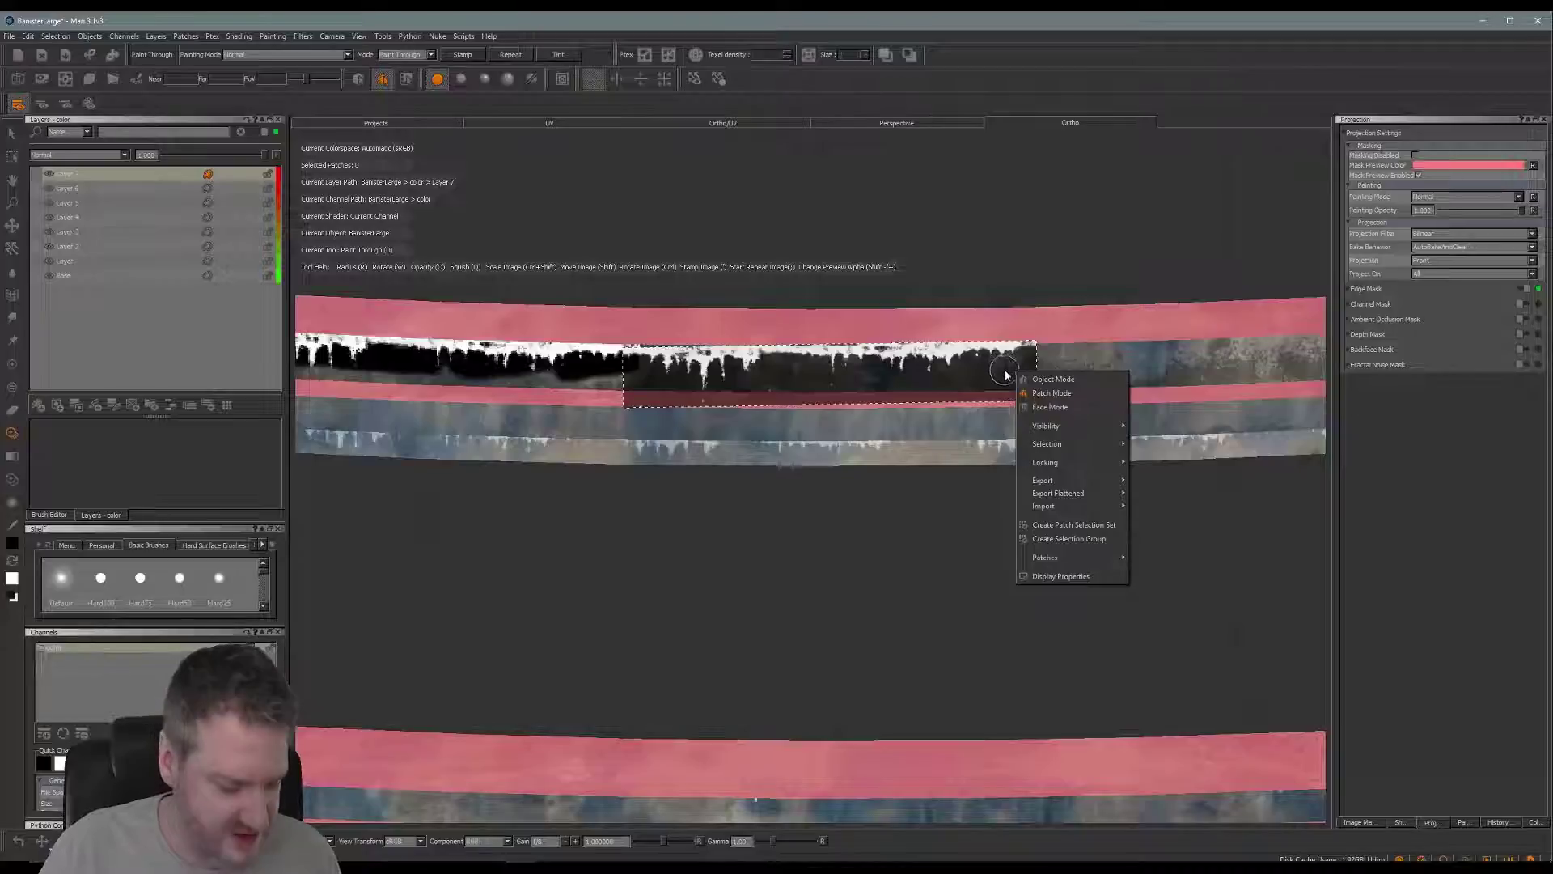
{"action": "right_click", "coordinate": [991, 369]}
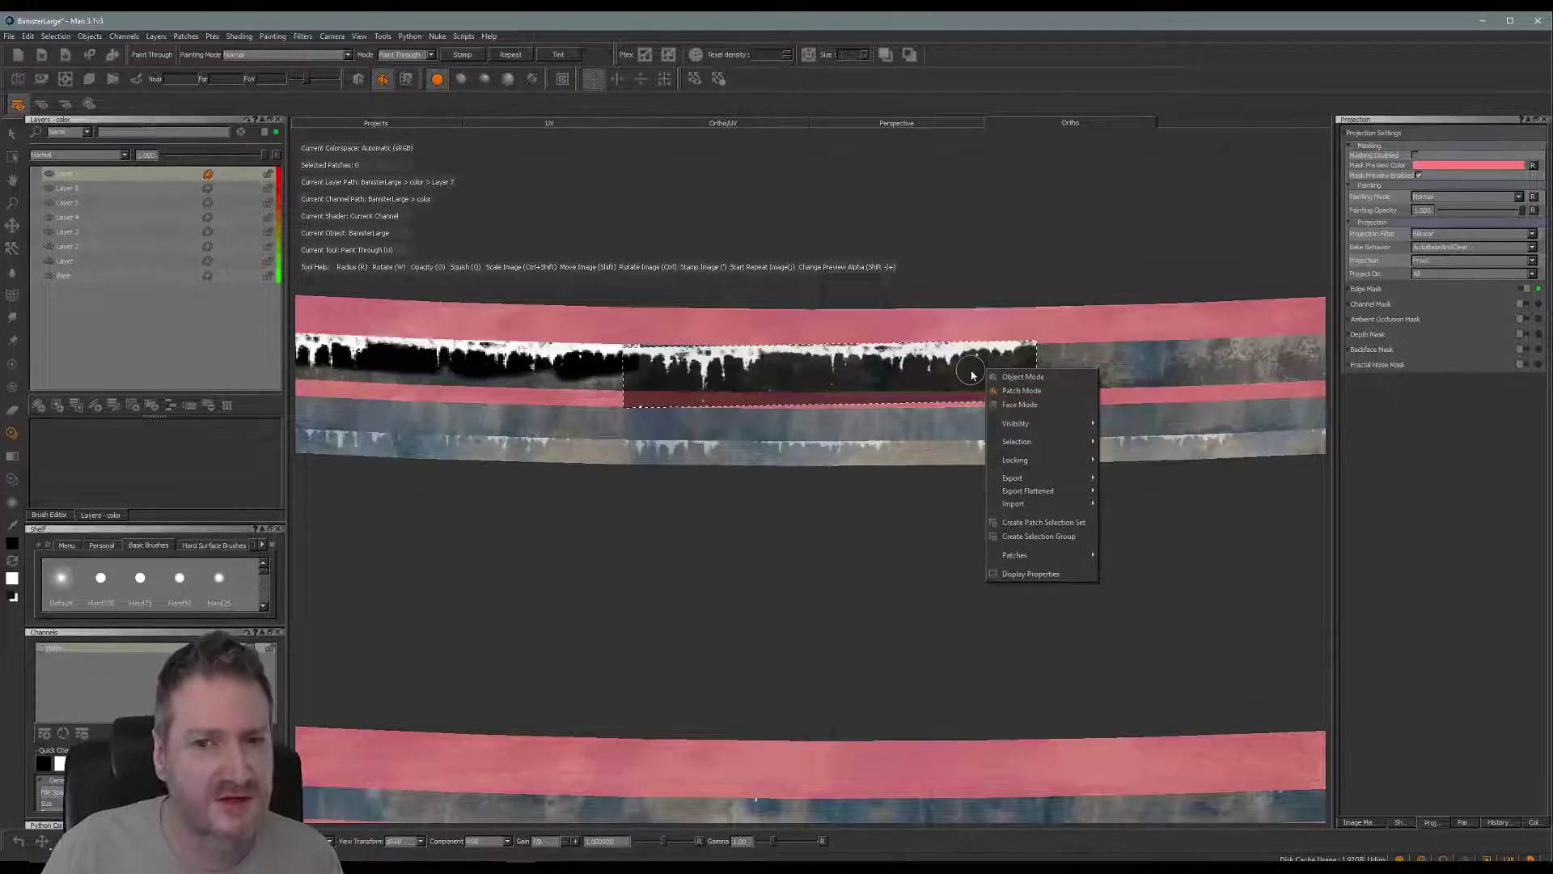
{"action": "right_click", "coordinate": [972, 368]}
{"action": "right_click", "coordinate": [972, 379]}
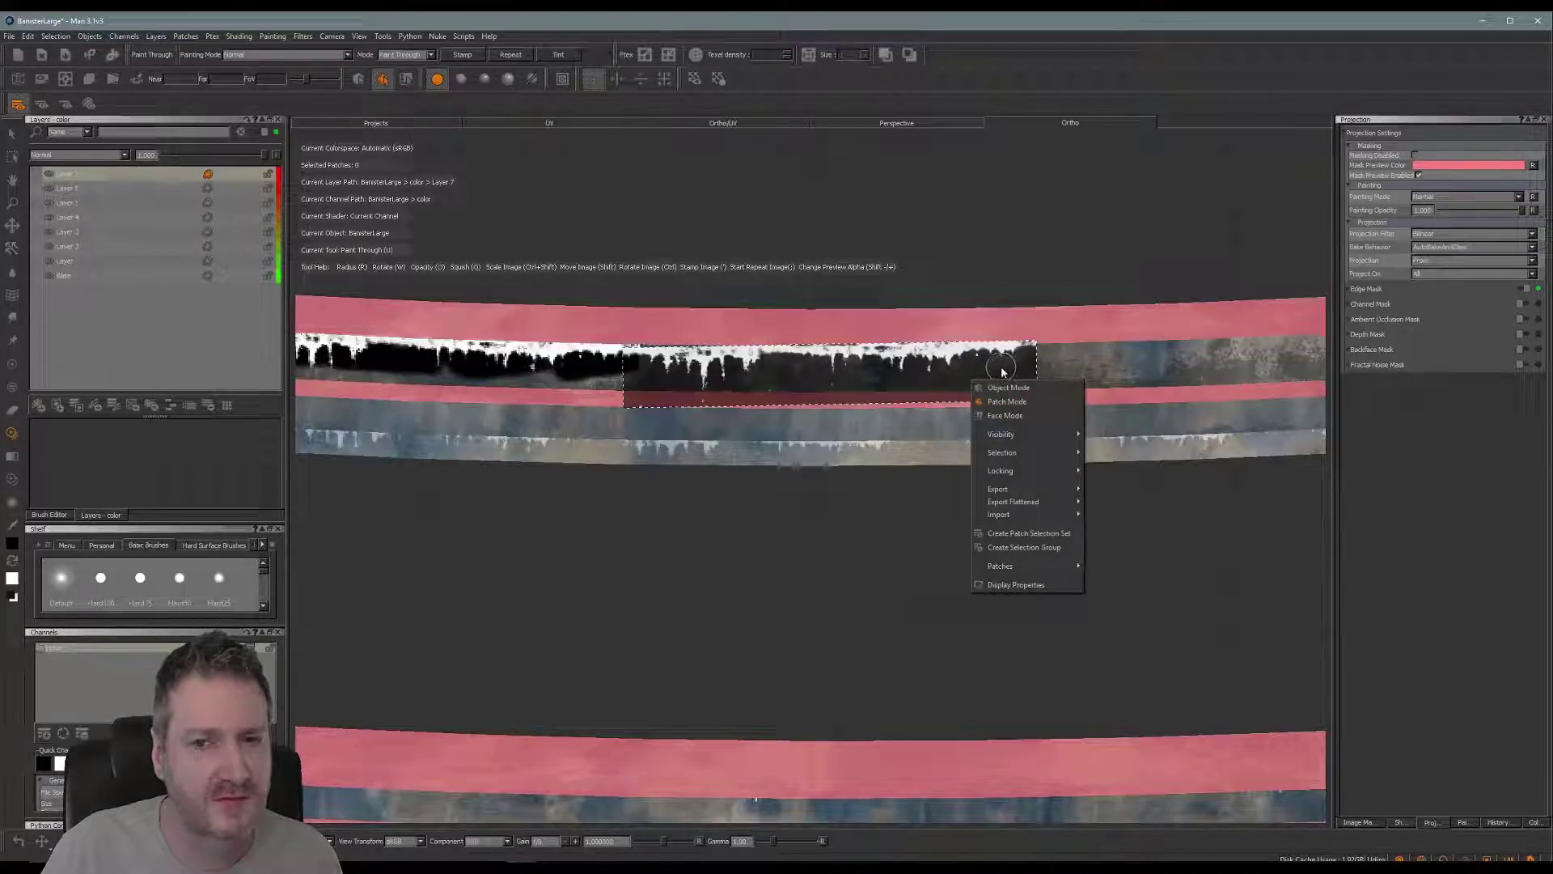
{"action": "left_click", "coordinate": [744, 589]}
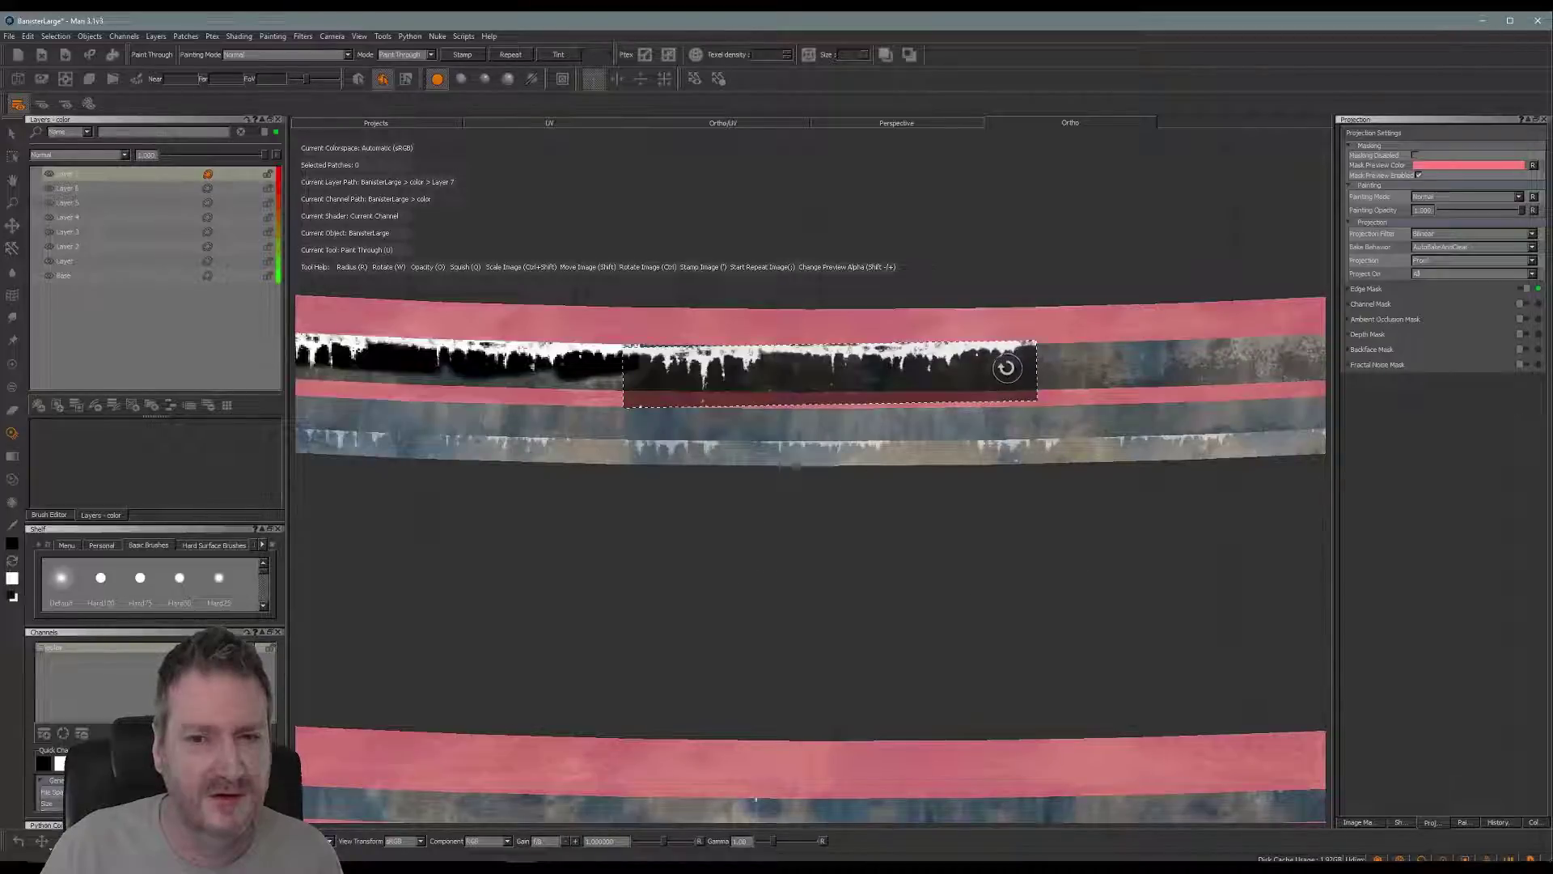
{"action": "right_click", "coordinate": [1016, 377]}
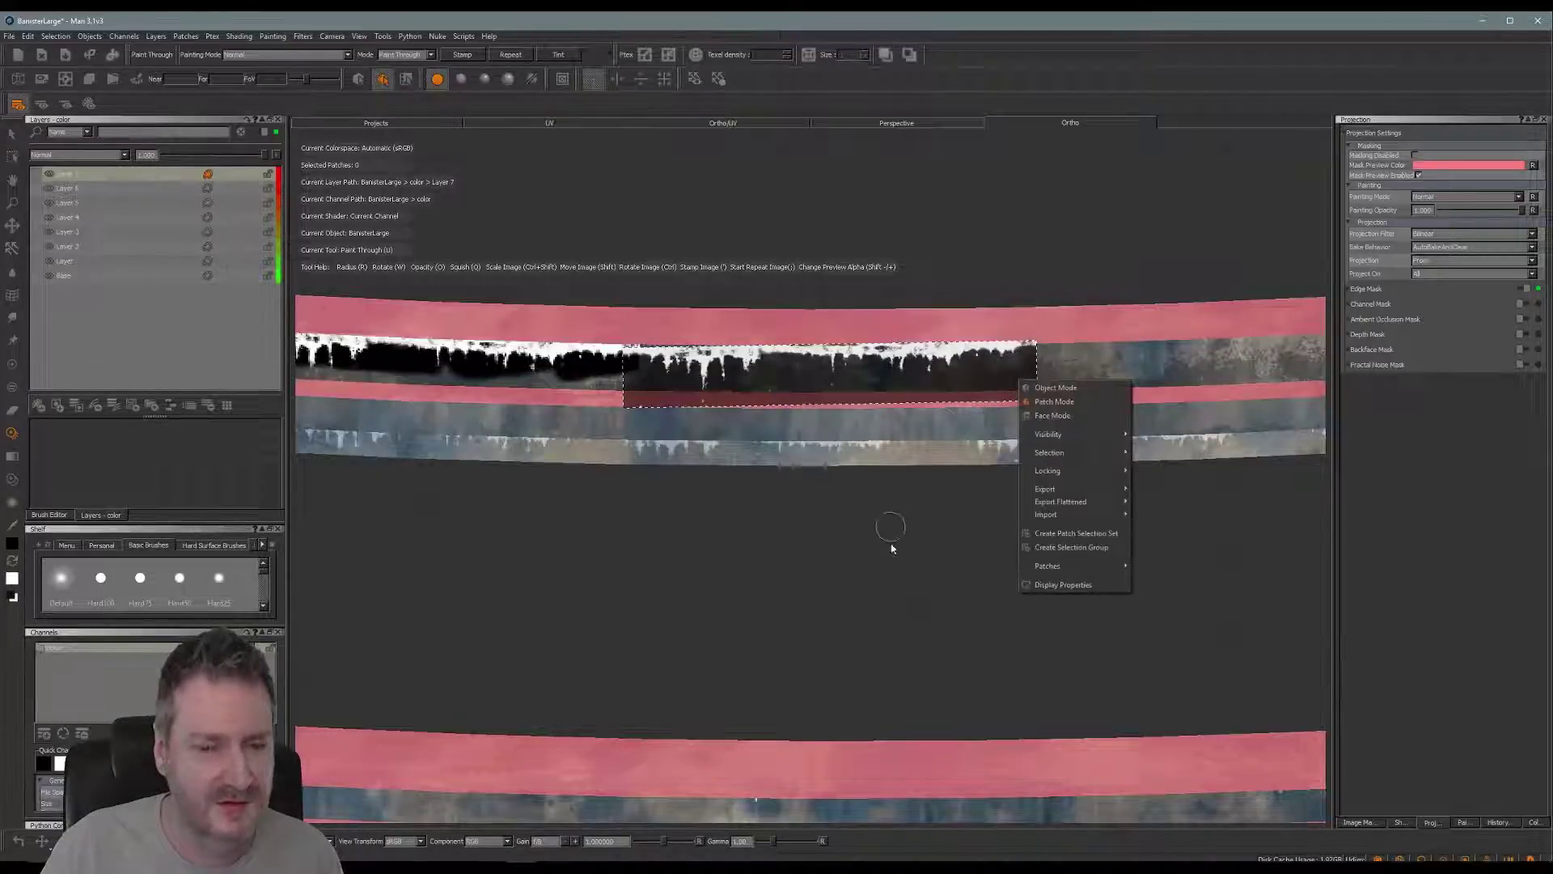
{"action": "left_click", "coordinate": [895, 532]}
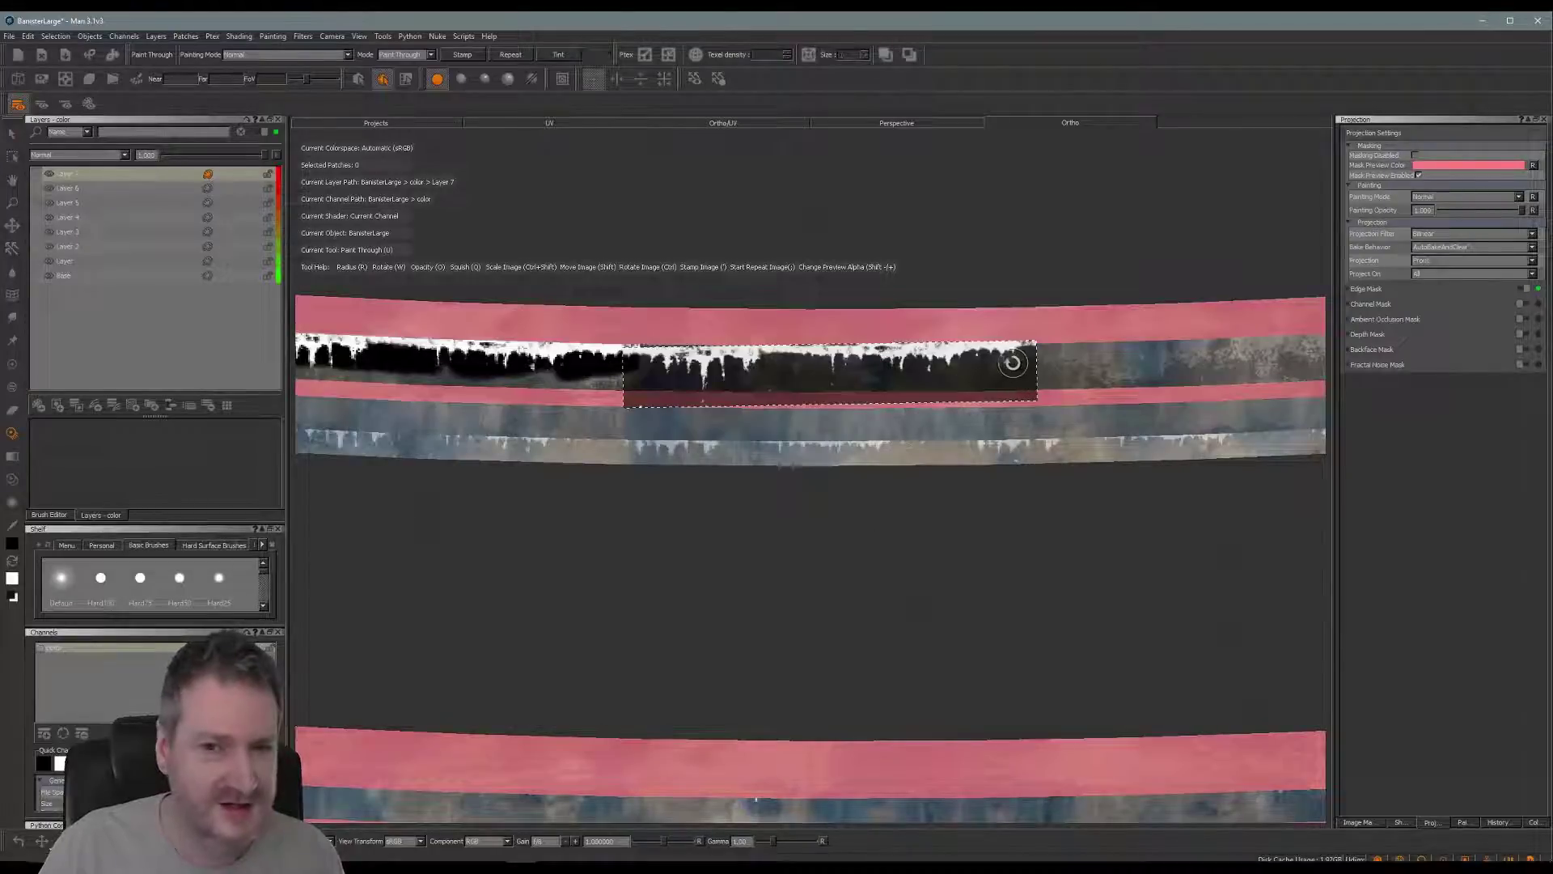
- Level the drip image with the rail's upper edge and paint the drips across the middle section
{"action": "left_click_drag", "start_coordinate": [1012, 357], "coordinate": [1014, 364], "text": "ctrl"}
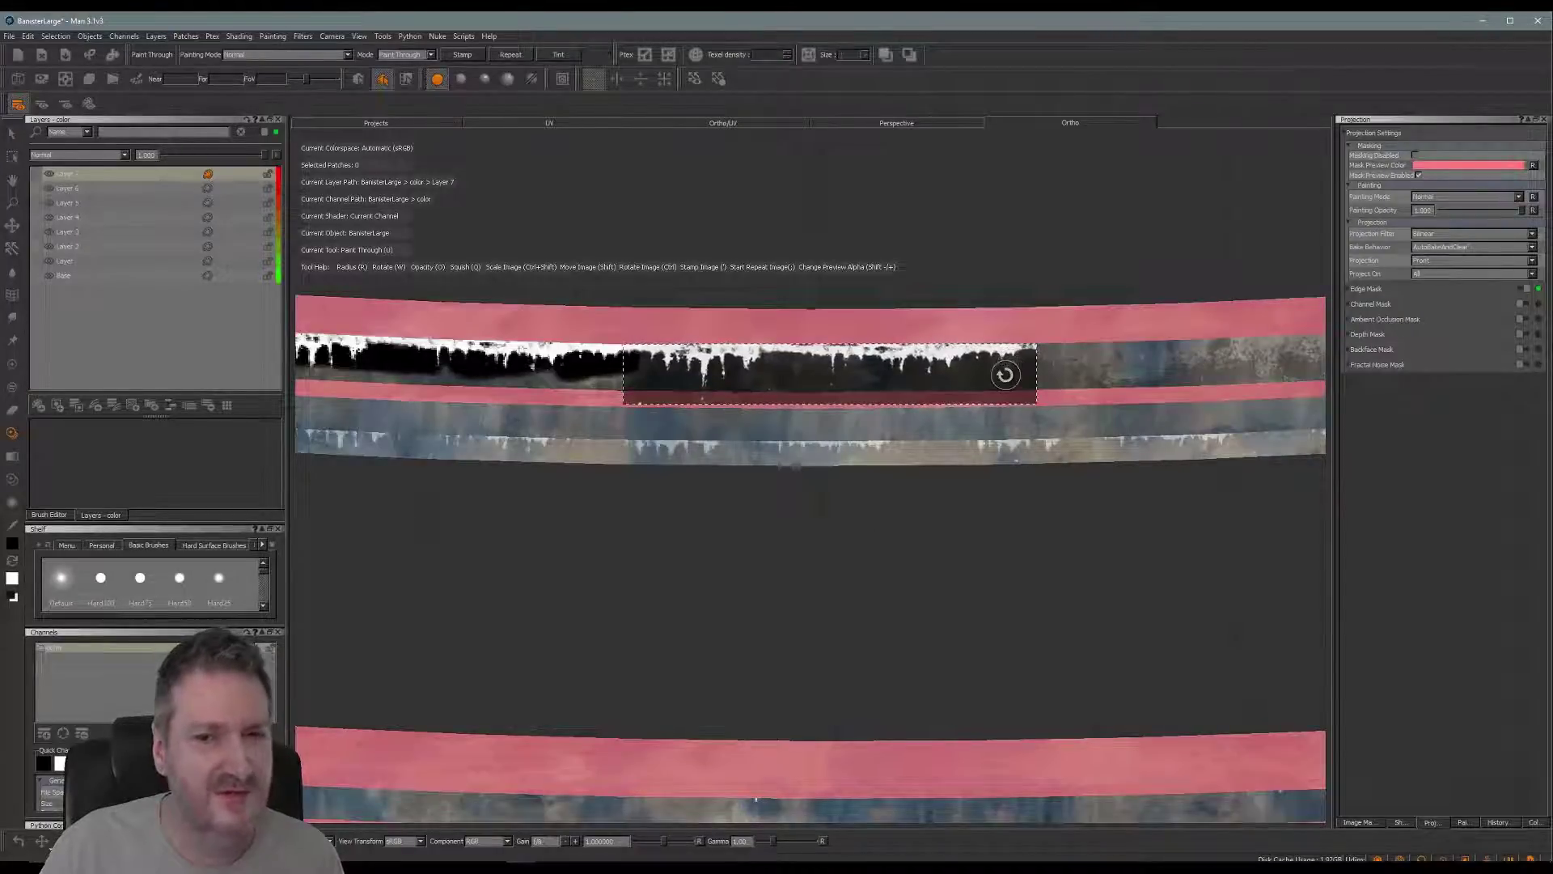
{"action": "left_click_drag", "start_coordinate": [746, 353], "coordinate": [615, 356]}
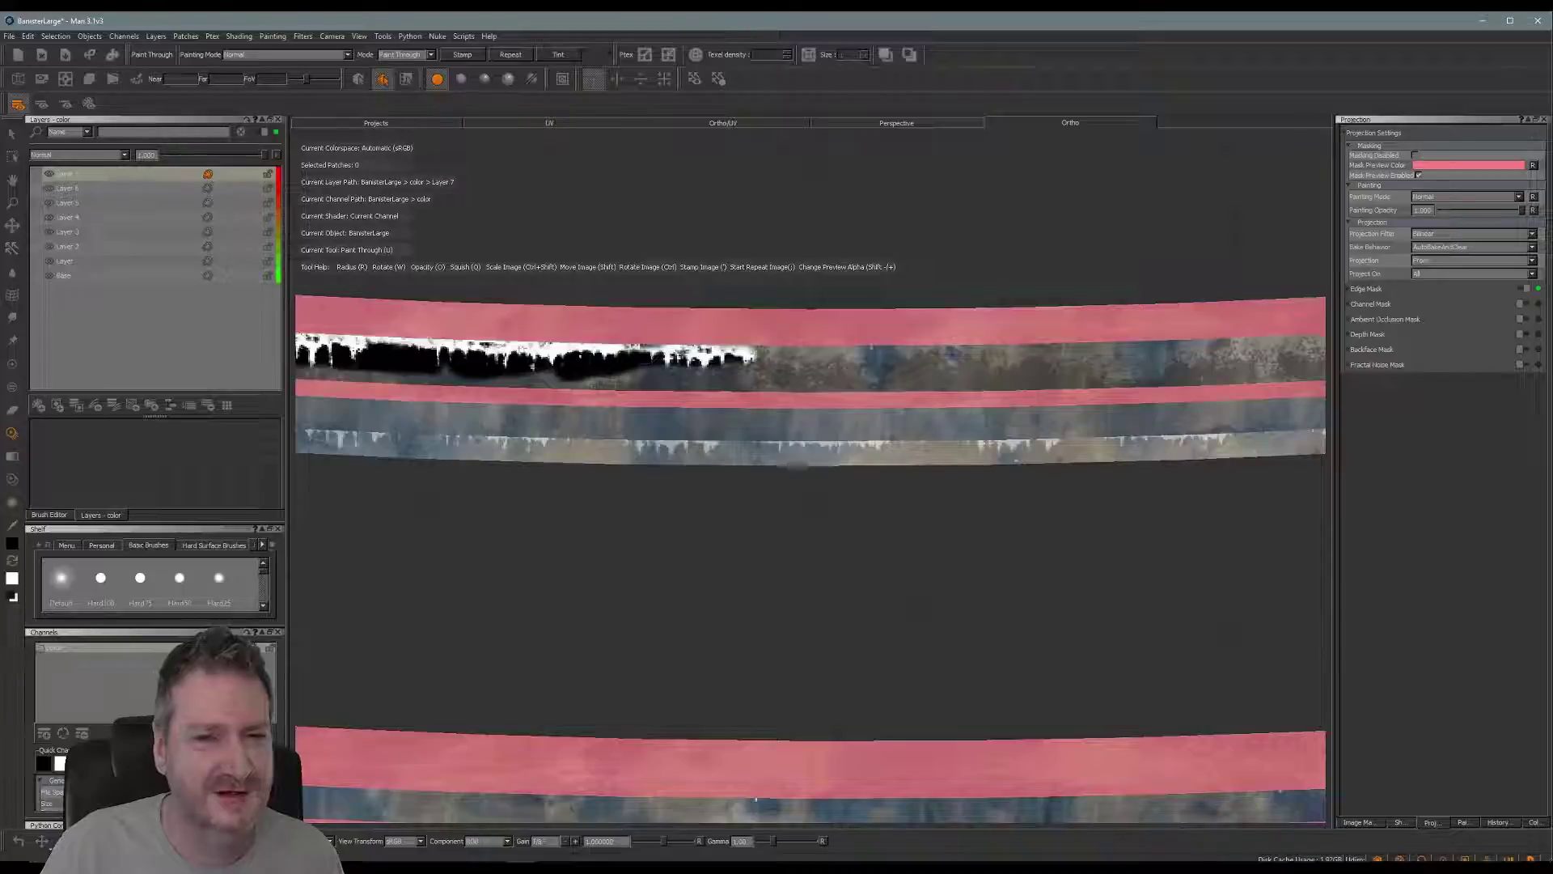
{"action": "mouse_move", "coordinate": [753, 356]}
{"action": "left_mouse_down"}
{"action": "mouse_move", "coordinate": [1036, 356]}
{"action": "mouse_move", "coordinate": [1026, 370]}
{"action": "left_mouse_up"}
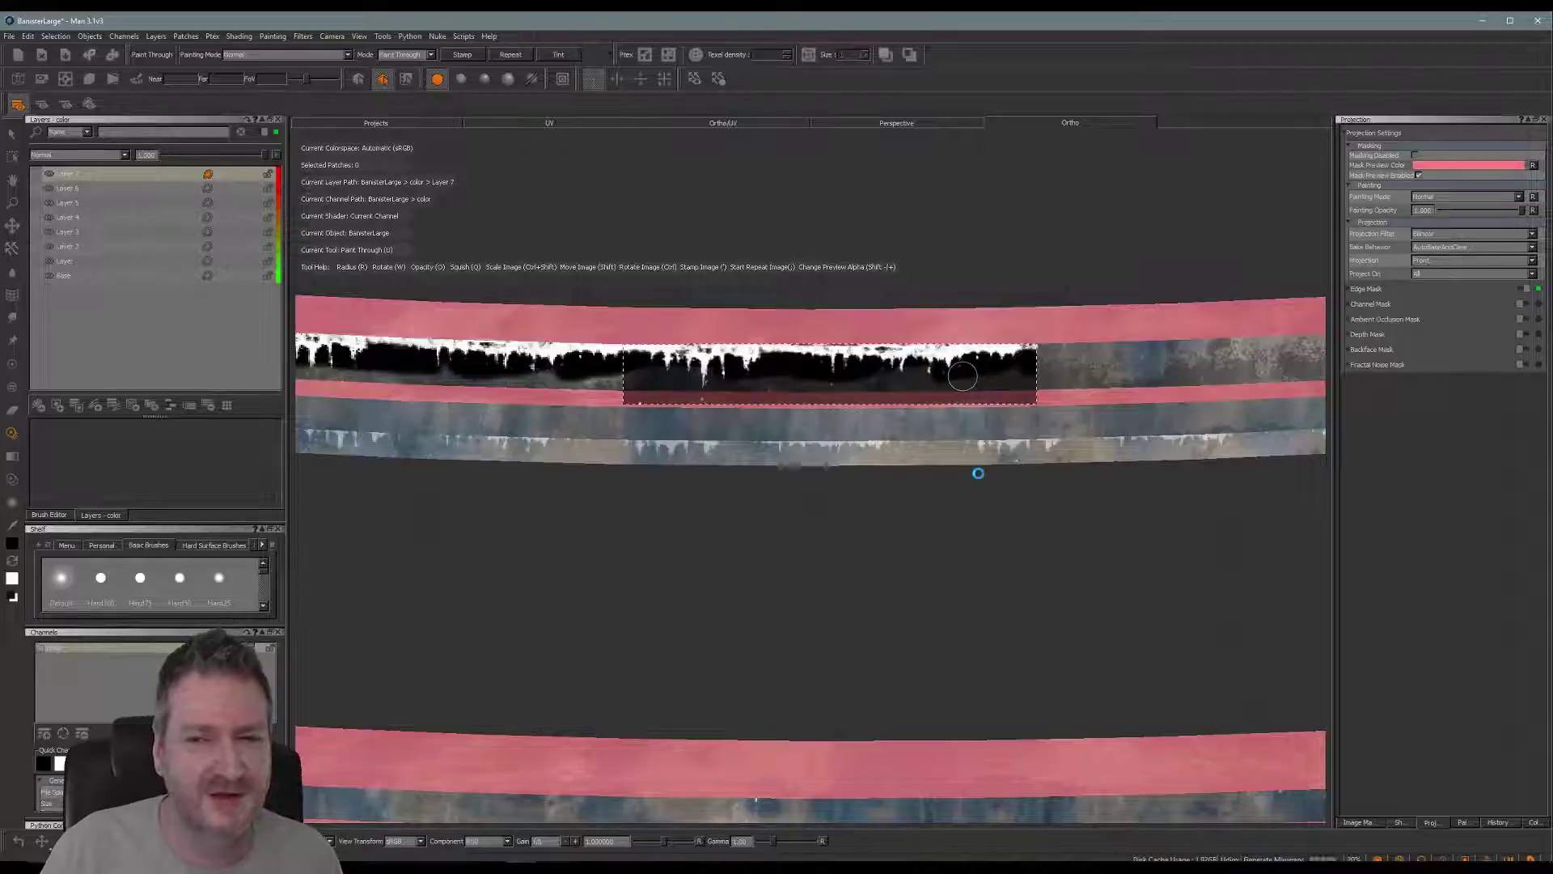
- Place the drip image past the middle of the top rail, paint the adjoining section and bake it
{"action": "middle_click_drag", "start_coordinate": [1048, 513], "coordinate": [574, 512], "text": "alt"}
{"action": "mouse_move", "coordinate": [574, 512]}
{"action": "left_mouse_down", "text": "alt"}
{"action": "mouse_move", "coordinate": [513, 486]}
{"action": "mouse_move", "coordinate": [537, 520]}
{"action": "left_mouse_up", "text": "alt"}
{"action": "key", "text": "u"}
{"action": "mouse_move", "coordinate": [671, 369]}
{"action": "left_mouse_down", "text": "shift"}
{"action": "mouse_move", "coordinate": [599, 347]}
{"action": "mouse_move", "coordinate": [967, 338]}
{"action": "mouse_move", "coordinate": [1131, 375]}
{"action": "left_mouse_up", "text": "shift"}
{"action": "key", "text": "b"}
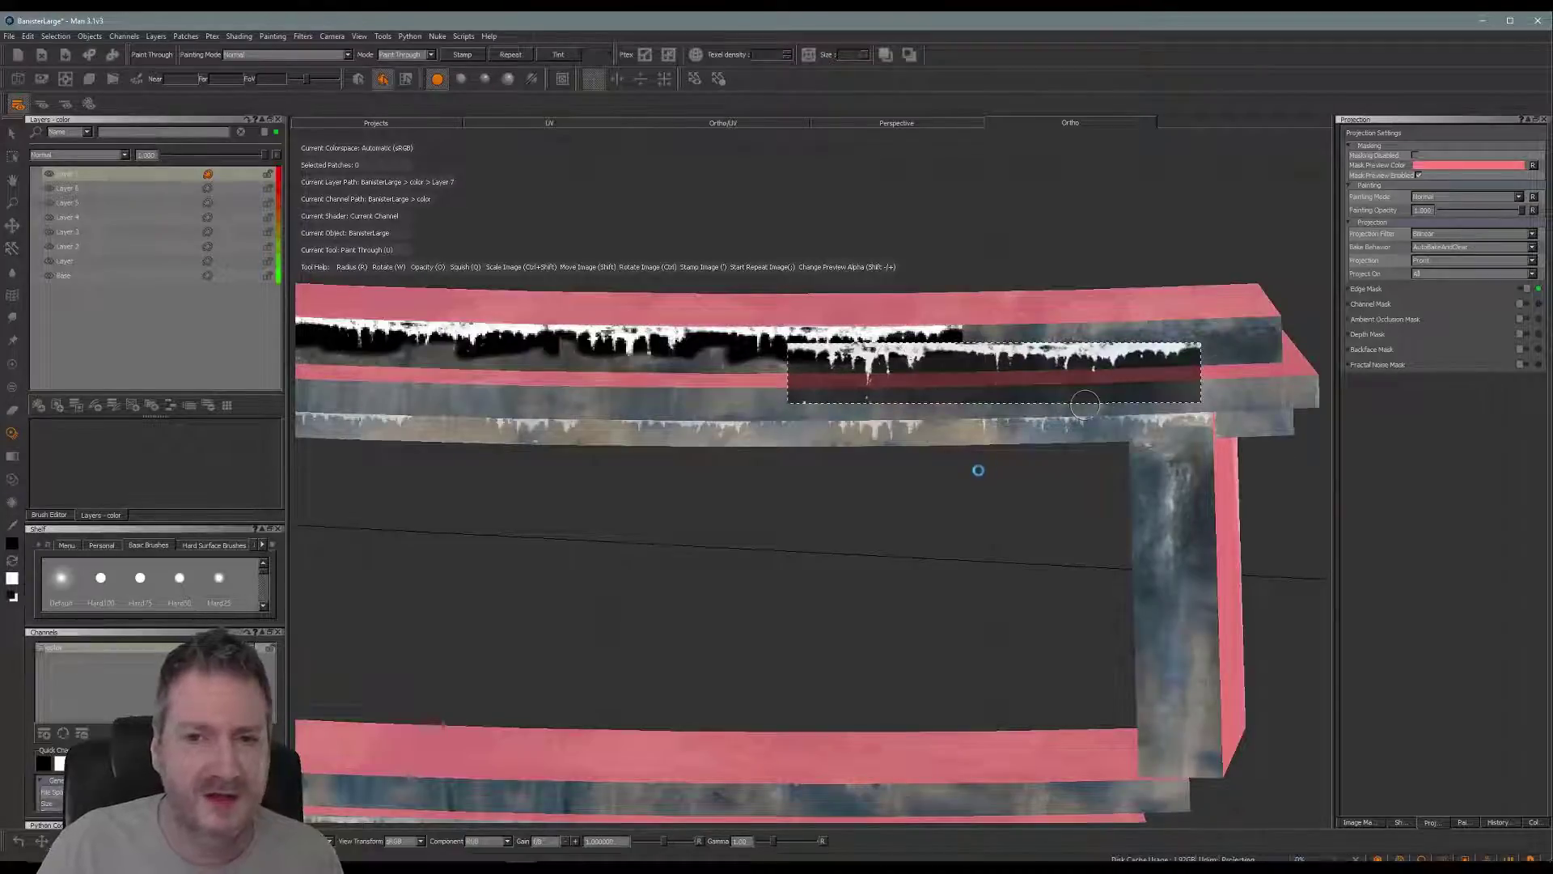
- Tilt and move the drip image onto the rail's remaining right end and paint the last section of drips
{"action": "mouse_move", "coordinate": [887, 493]}
{"action": "left_mouse_down", "text": "alt"}
{"action": "mouse_move", "coordinate": [742, 491]}
{"action": "mouse_move", "coordinate": [825, 499]}
{"action": "left_mouse_up", "text": "alt"}
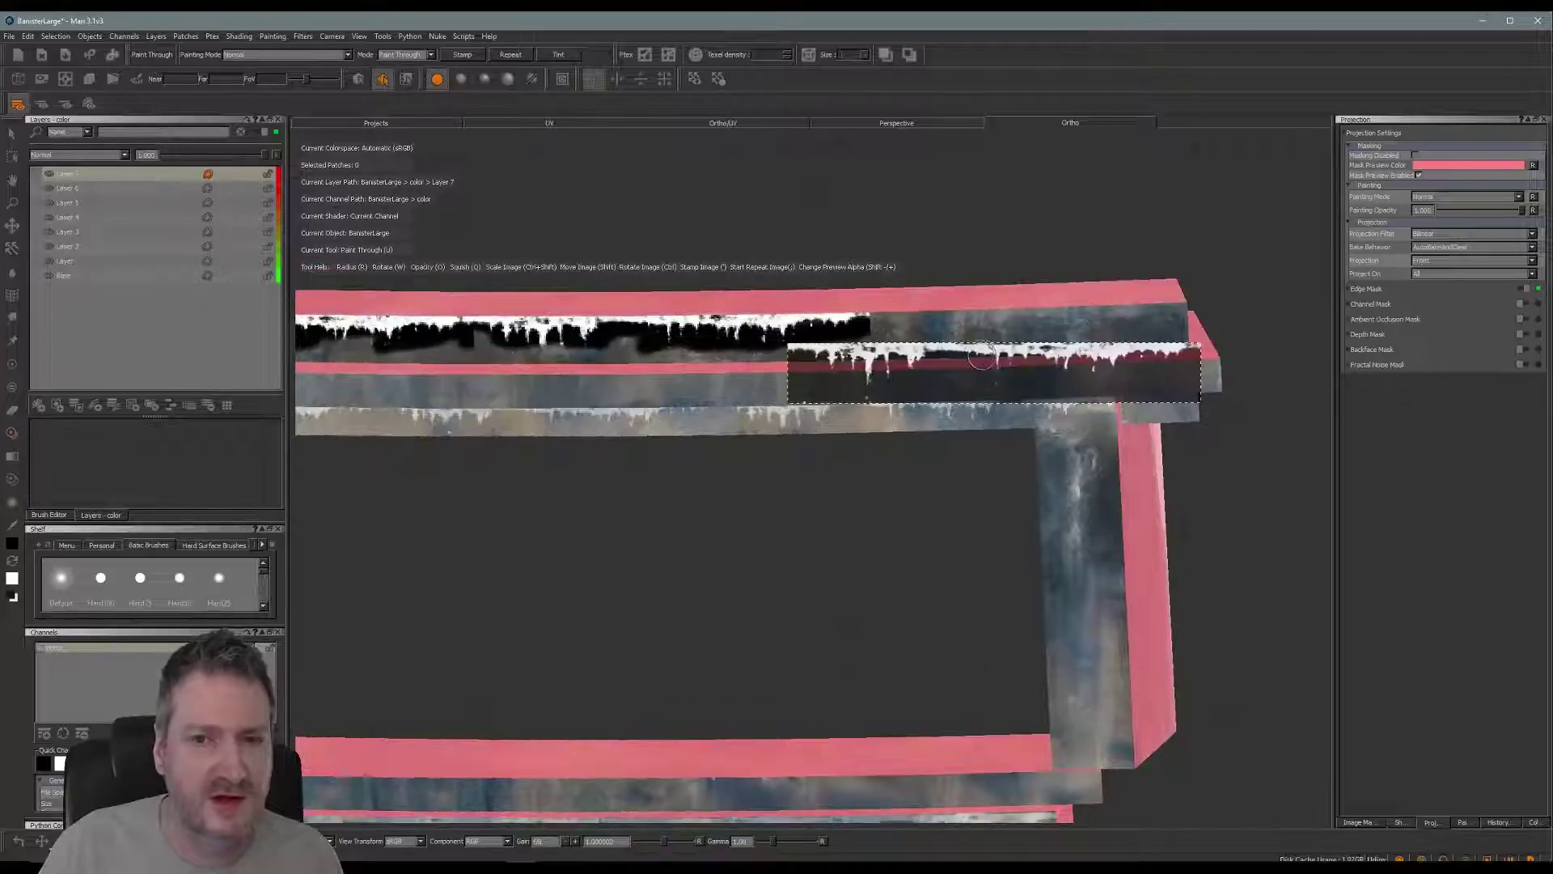
{"action": "left_click_drag", "start_coordinate": [982, 356], "coordinate": [963, 356], "text": "ctrl"}
{"action": "left_click_drag", "start_coordinate": [963, 356], "coordinate": [981, 331], "text": "shift"}
{"action": "mouse_move", "coordinate": [1191, 345]}
{"action": "left_mouse_down", "text": "ctrl"}
{"action": "mouse_move", "coordinate": [859, 326]}
{"action": "mouse_move", "coordinate": [977, 333]}
{"action": "mouse_move", "coordinate": [911, 320]}
{"action": "left_mouse_up", "text": "ctrl"}
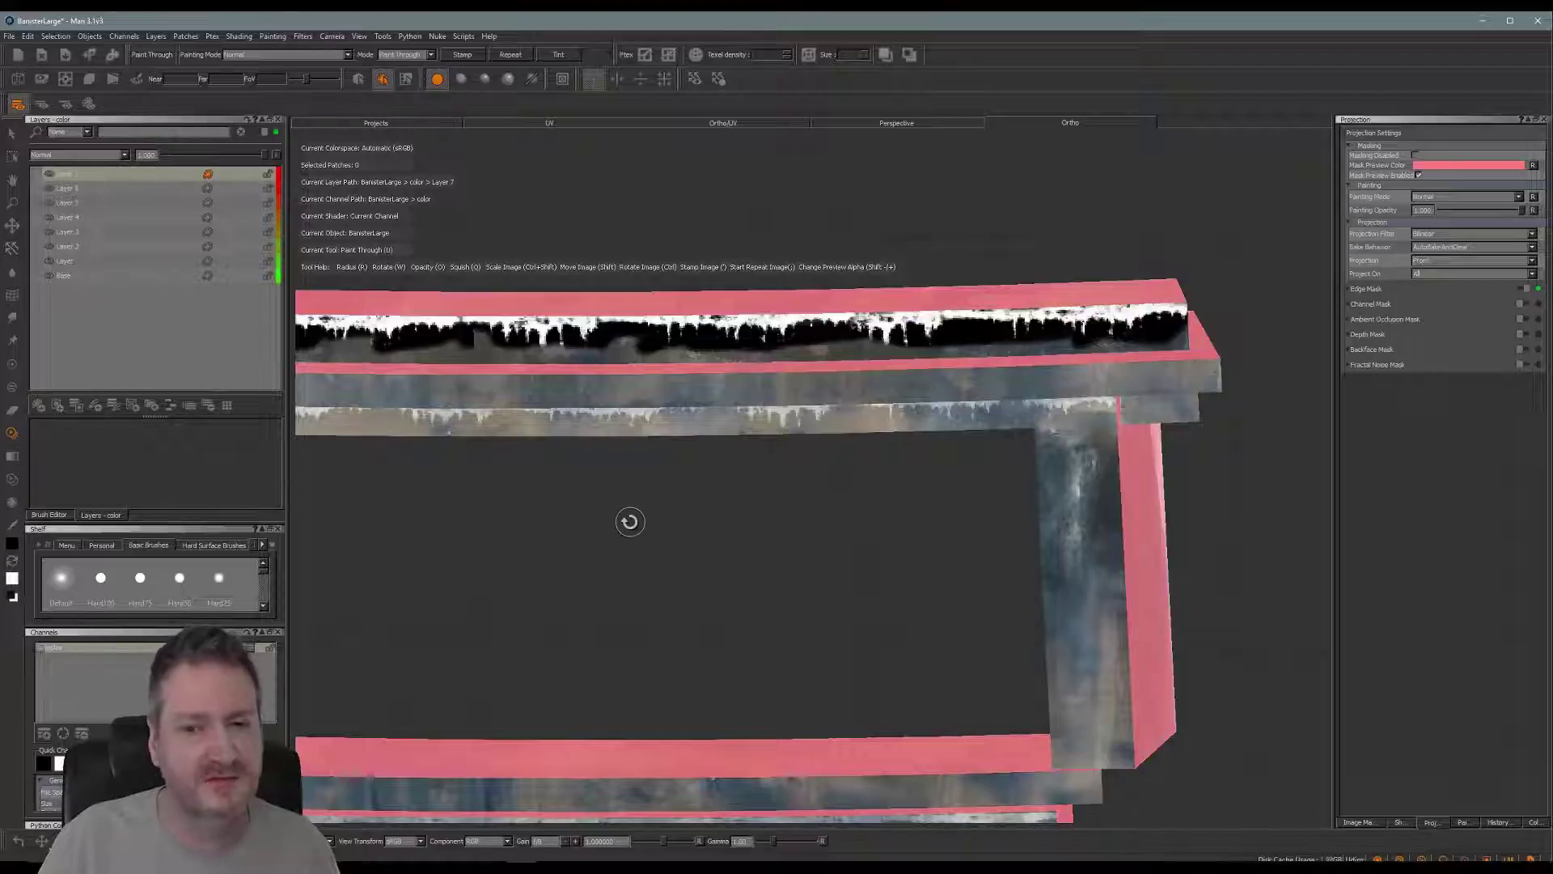
- Inspect the drips painted along the large banister's rails from the front, the ends and the opposite side
{"action": "middle_click_drag", "start_coordinate": [600, 559], "coordinate": [944, 489], "text": "alt"}
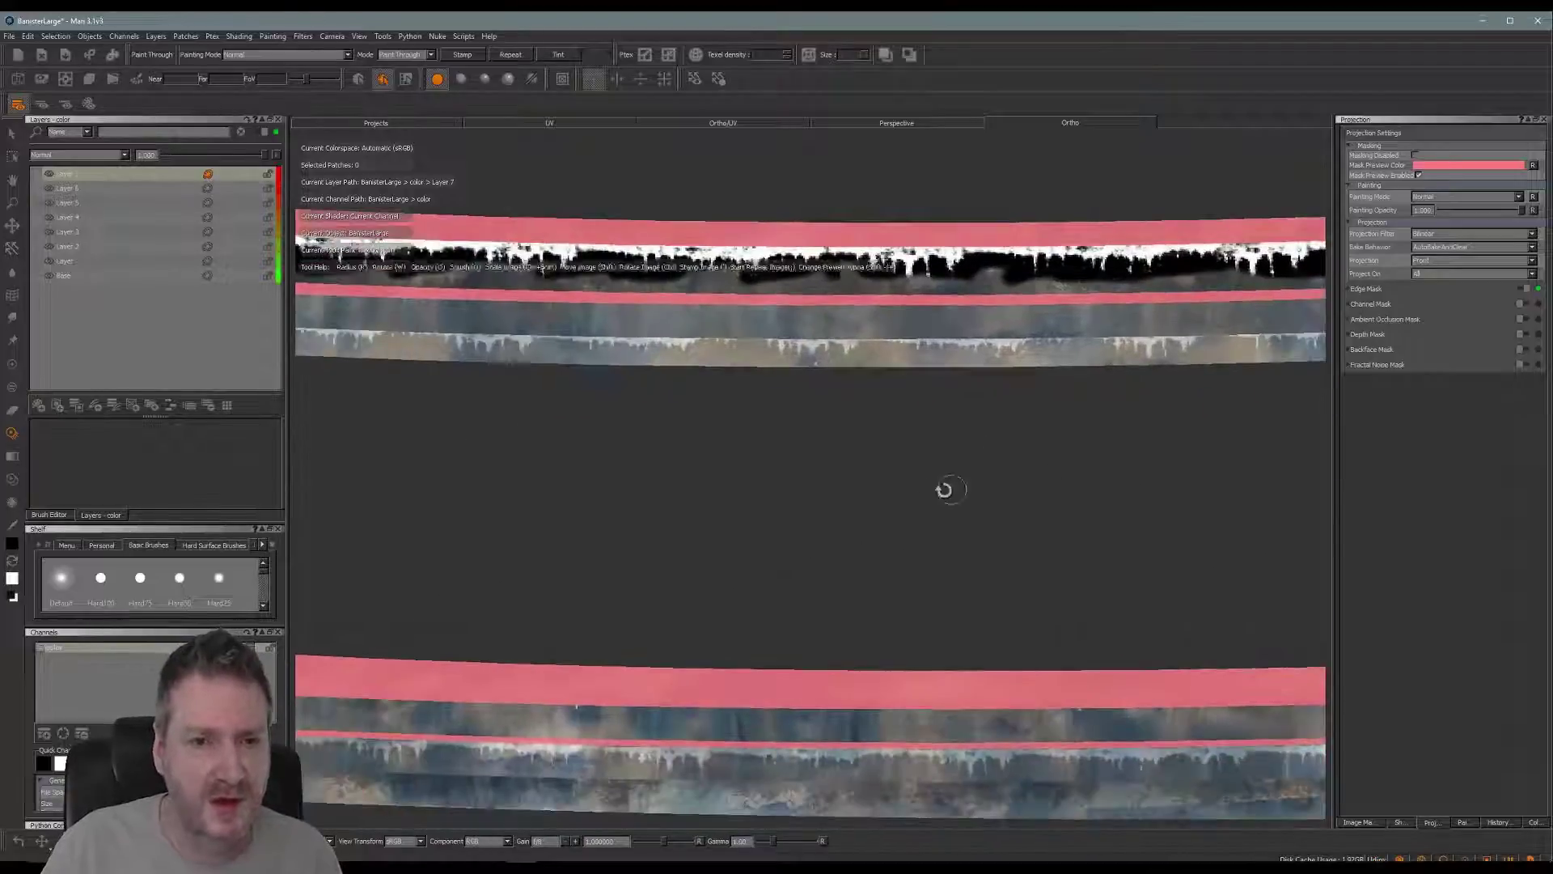
{"action": "right_click_drag", "start_coordinate": [944, 489], "coordinate": [760, 493], "text": "alt"}
{"action": "middle_click_drag", "start_coordinate": [760, 492], "coordinate": [906, 471], "text": "alt"}
{"action": "left_click_drag", "start_coordinate": [907, 471], "coordinate": [898, 437], "text": "alt"}
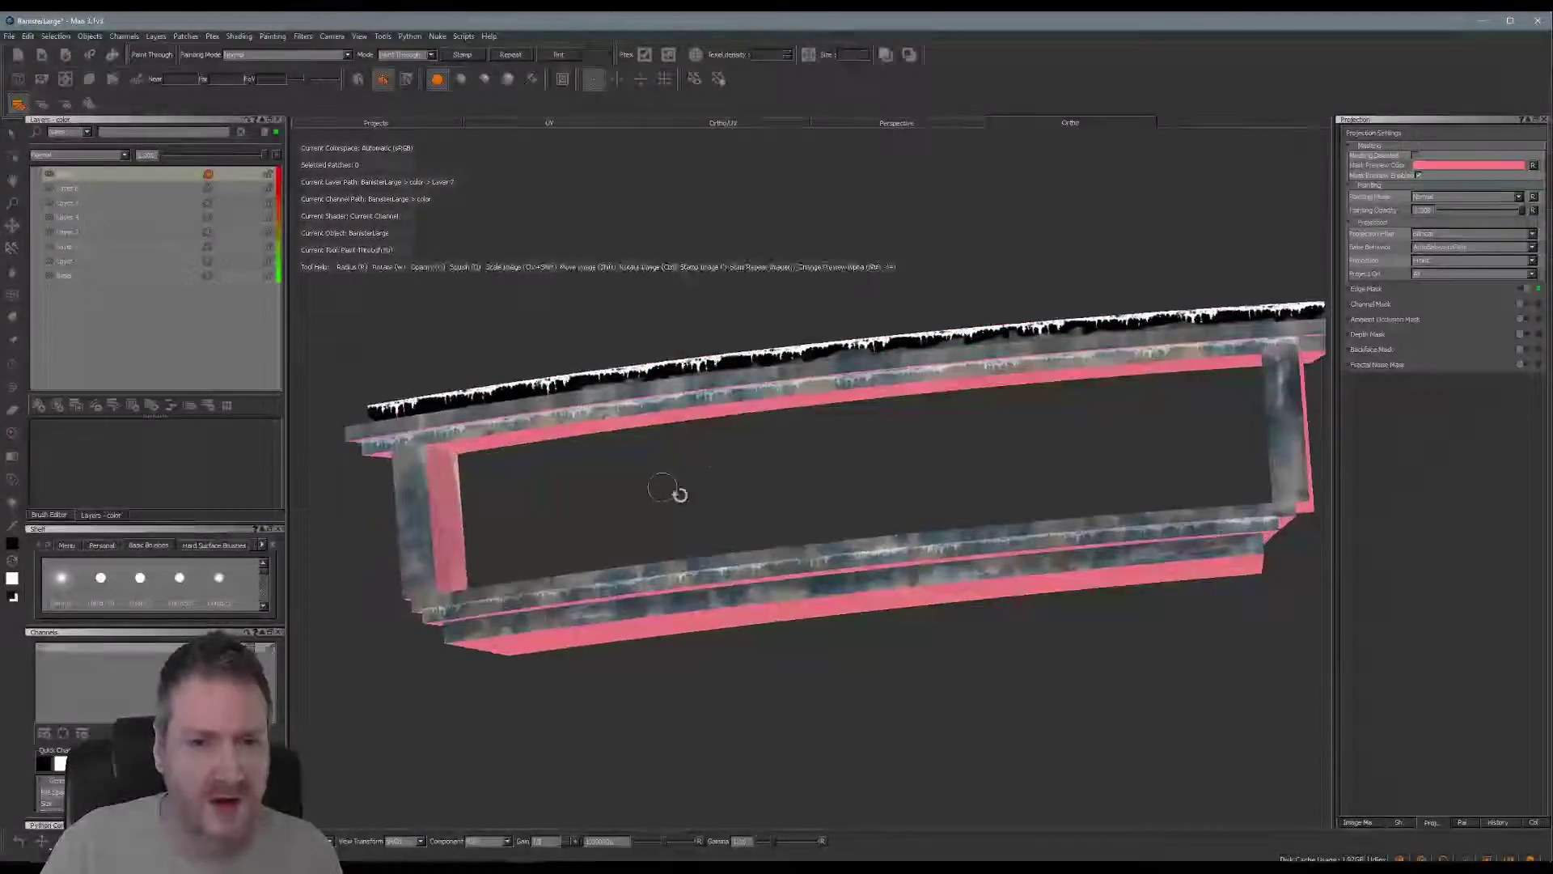
{"action": "left_click_drag", "start_coordinate": [677, 493], "coordinate": [1151, 475], "text": "alt"}
{"action": "middle_click_drag", "start_coordinate": [903, 563], "coordinate": [914, 556], "text": "alt"}
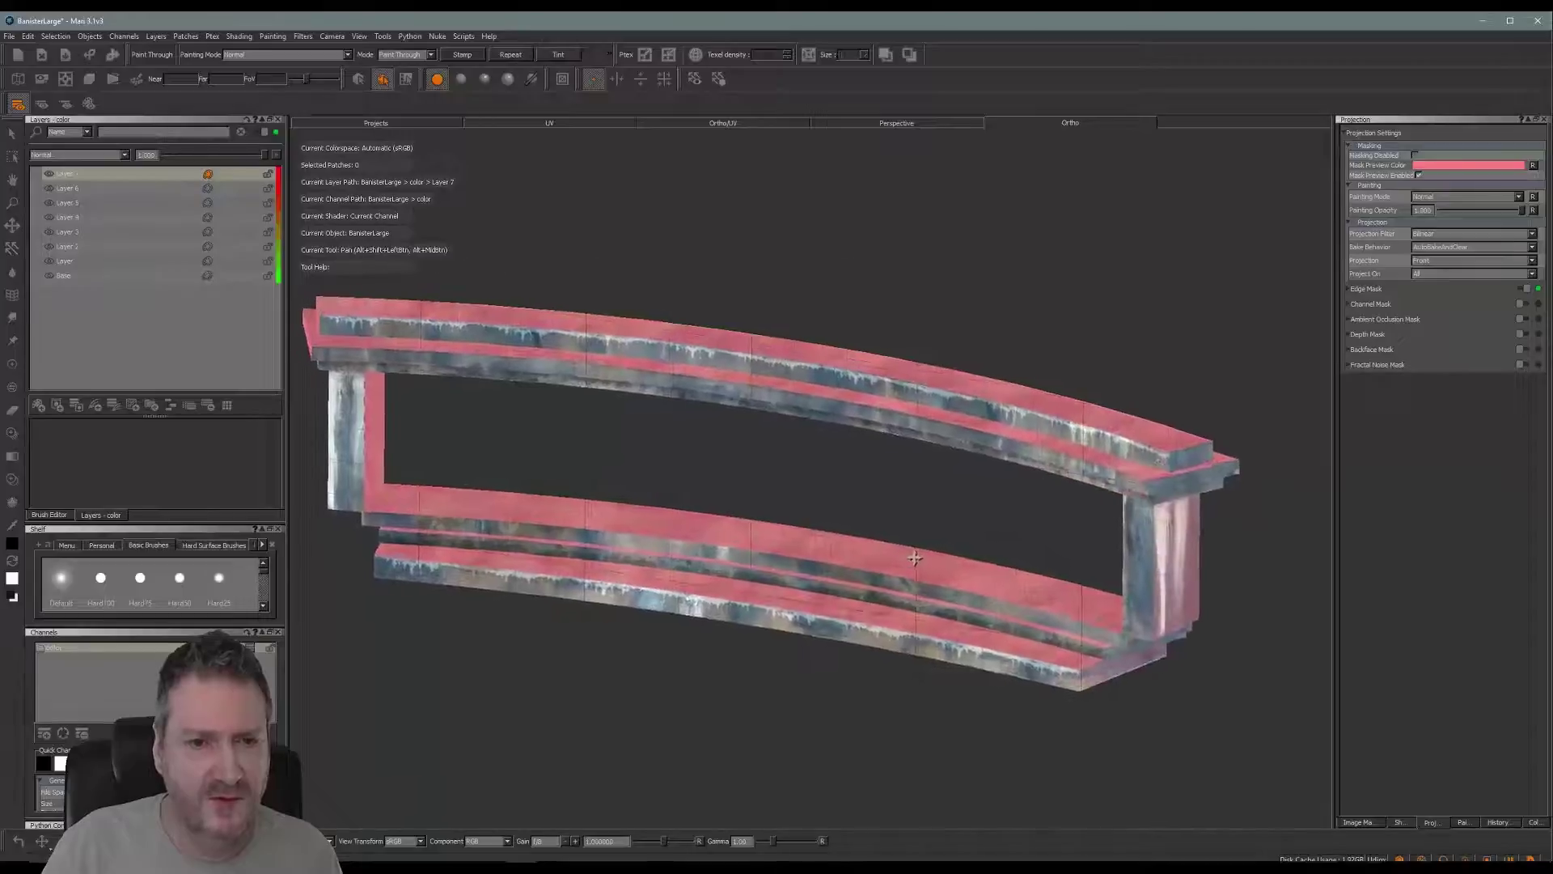
{"action": "mouse_move", "coordinate": [915, 555]}
{"action": "left_mouse_down", "text": "alt"}
{"action": "mouse_move", "coordinate": [985, 489]}
{"action": "mouse_move", "coordinate": [573, 478]}
{"action": "left_mouse_up", "text": "alt"}
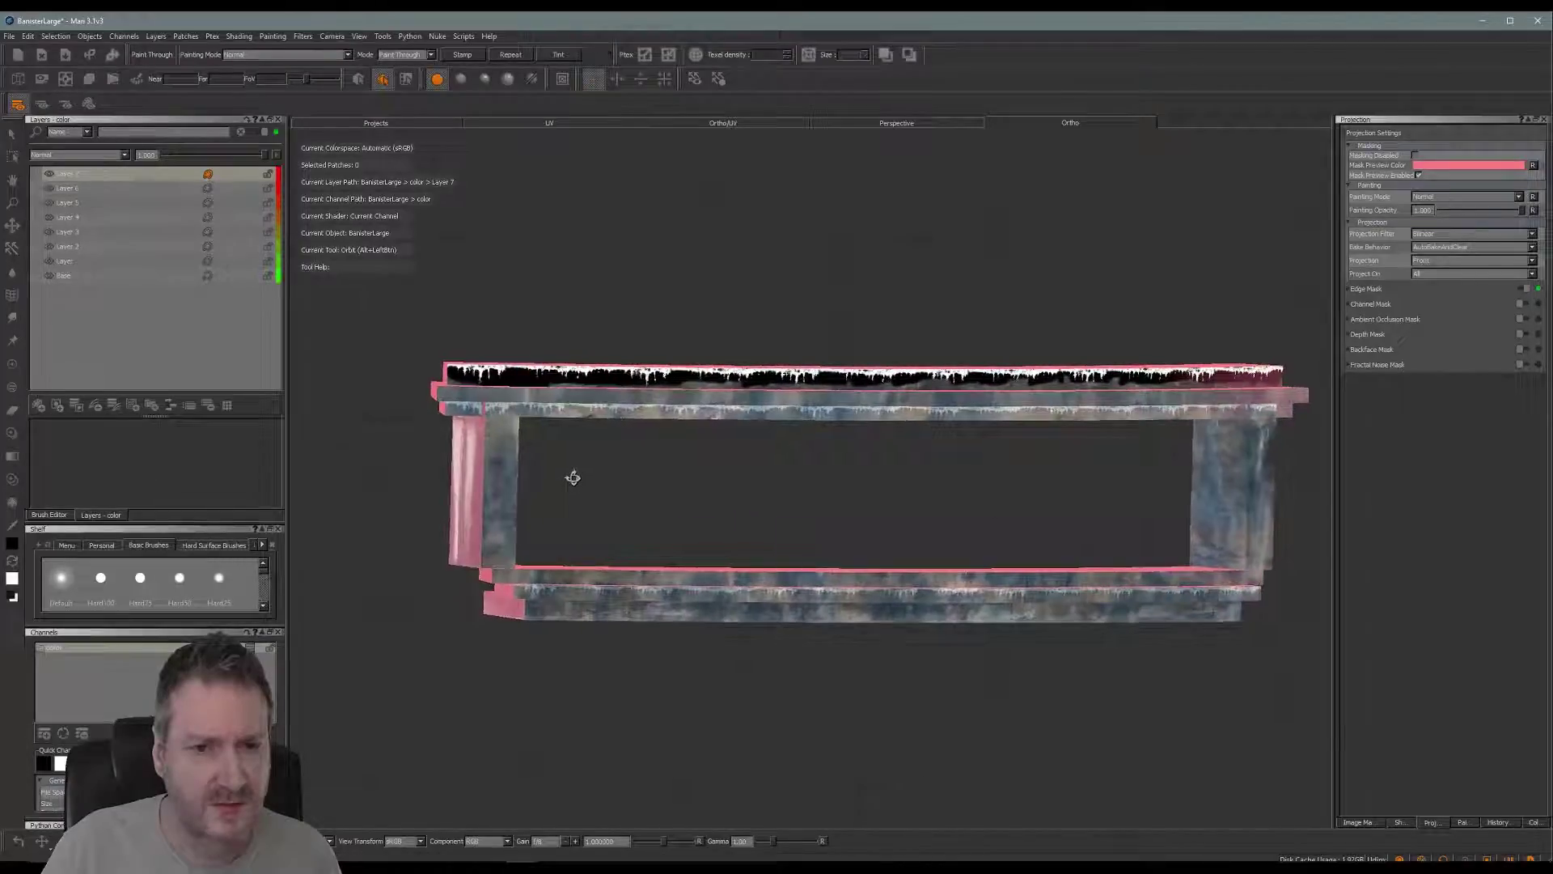
- Move the drip image clear of the banister and set the top drip layer to Add blending with opacity about 0.27
{"action": "key", "text": "u"}
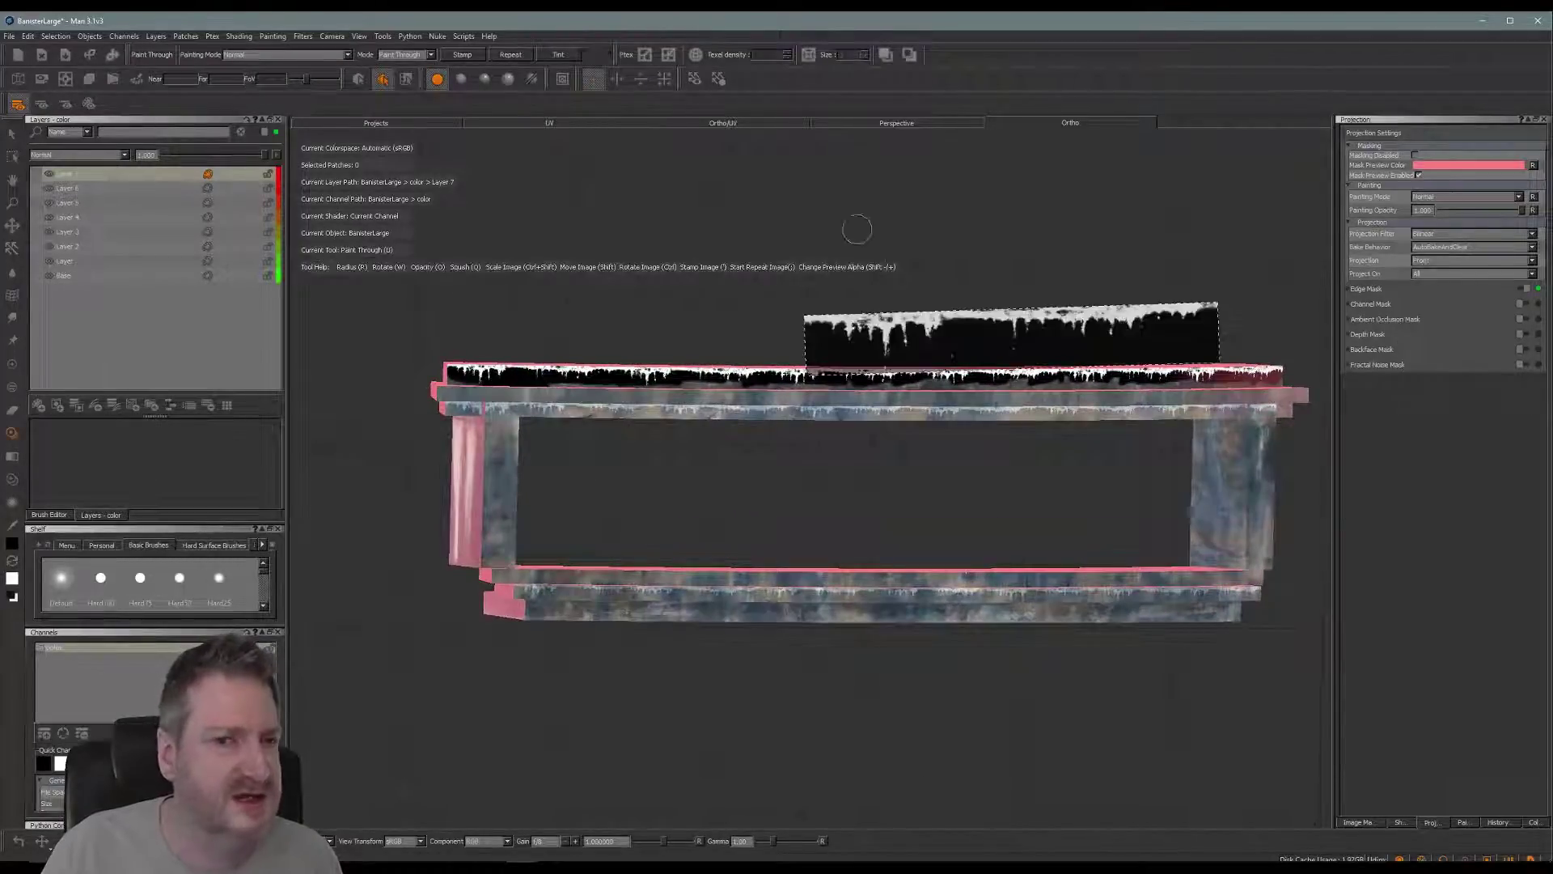
{"action": "left_click_drag", "start_coordinate": [980, 331], "coordinate": [884, 235], "text": "shift"}
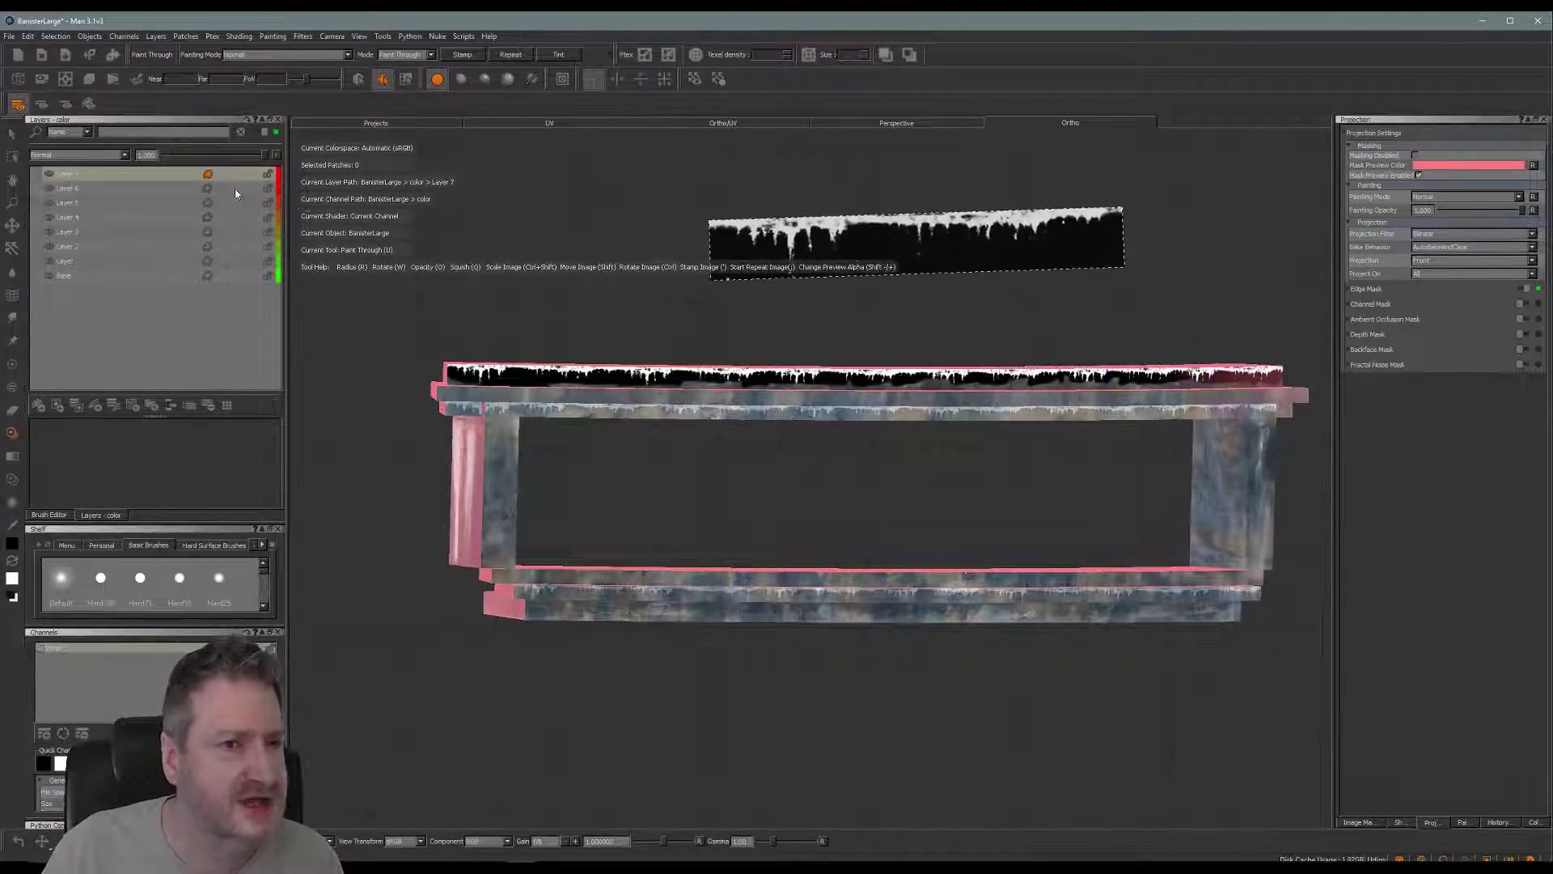
{"action": "left_click", "coordinate": [127, 156]}
{"action": "left_click", "coordinate": [59, 216]}
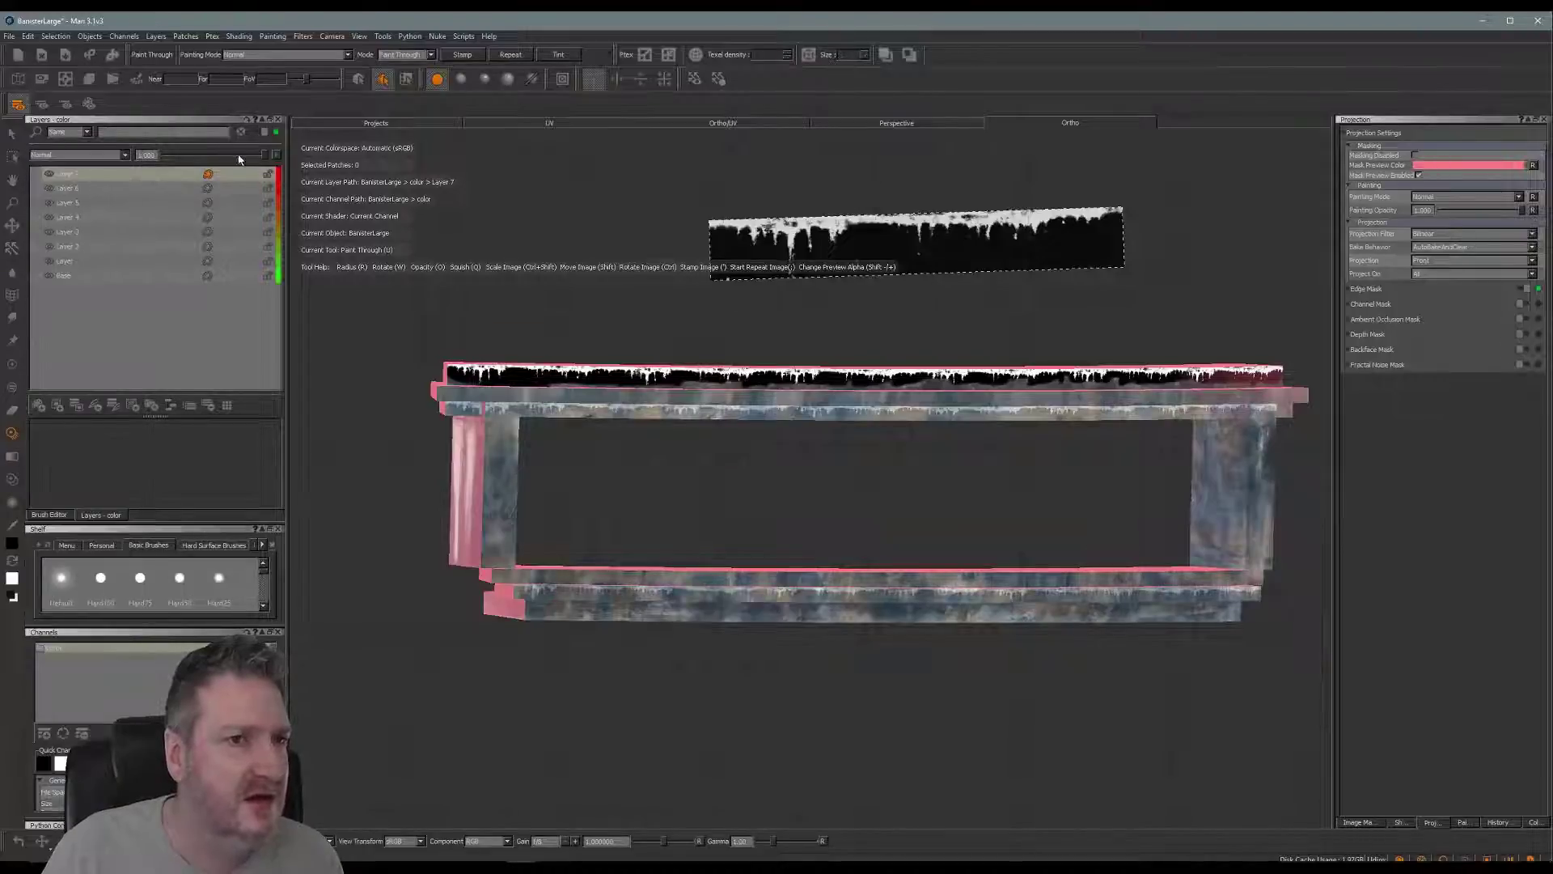
{"action": "left_click_drag", "start_coordinate": [239, 156], "coordinate": [194, 159]}
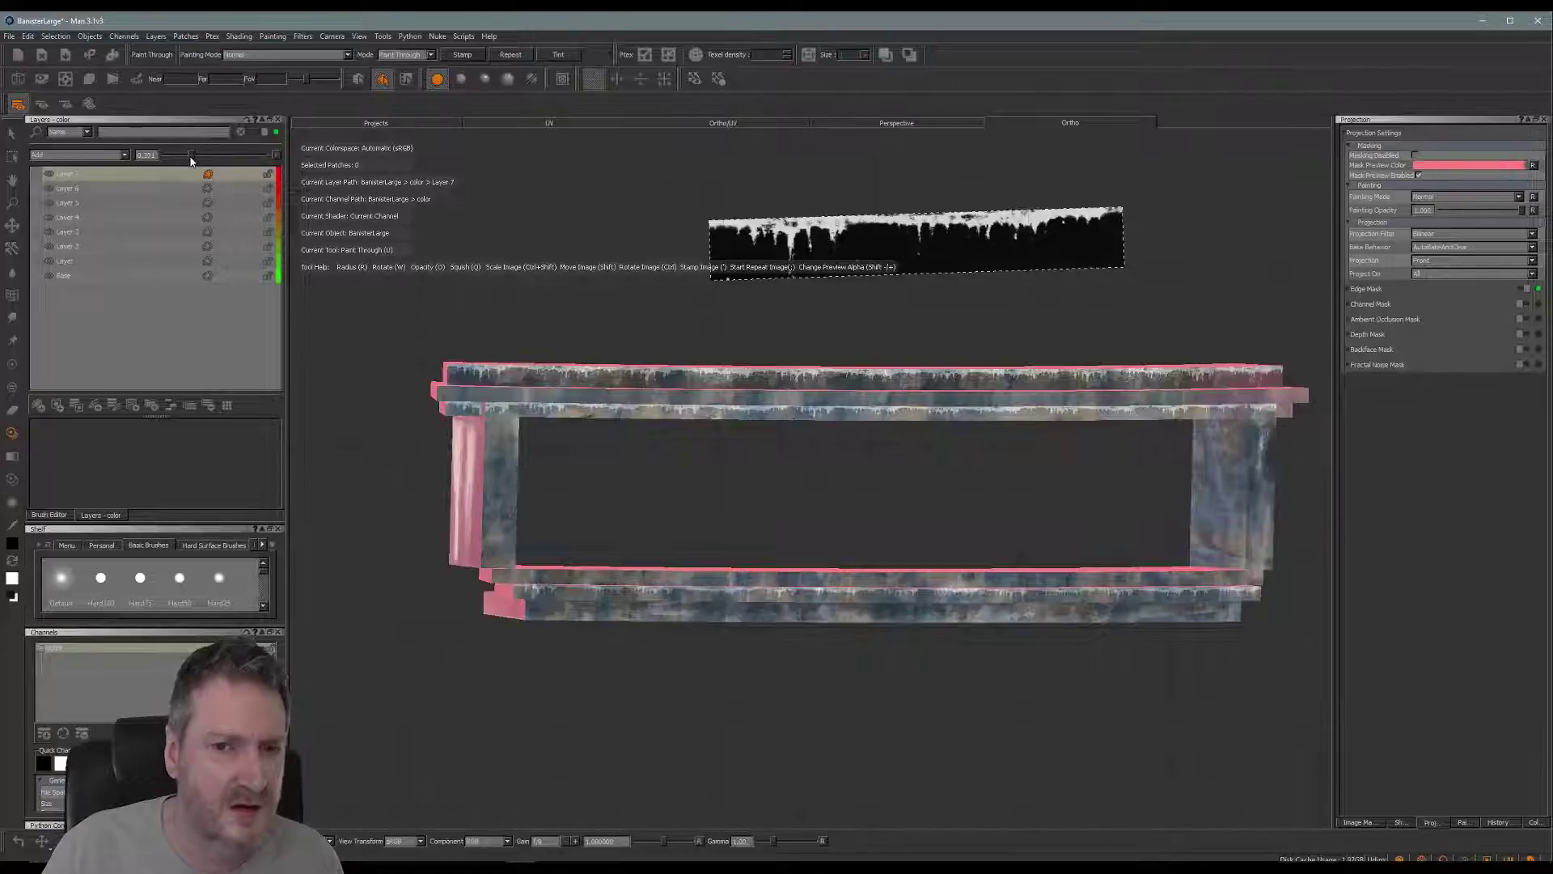
- Export everything flattened over the existing BanisterLarge.tga and save the project
{"action": "right_click", "coordinate": [141, 647]}
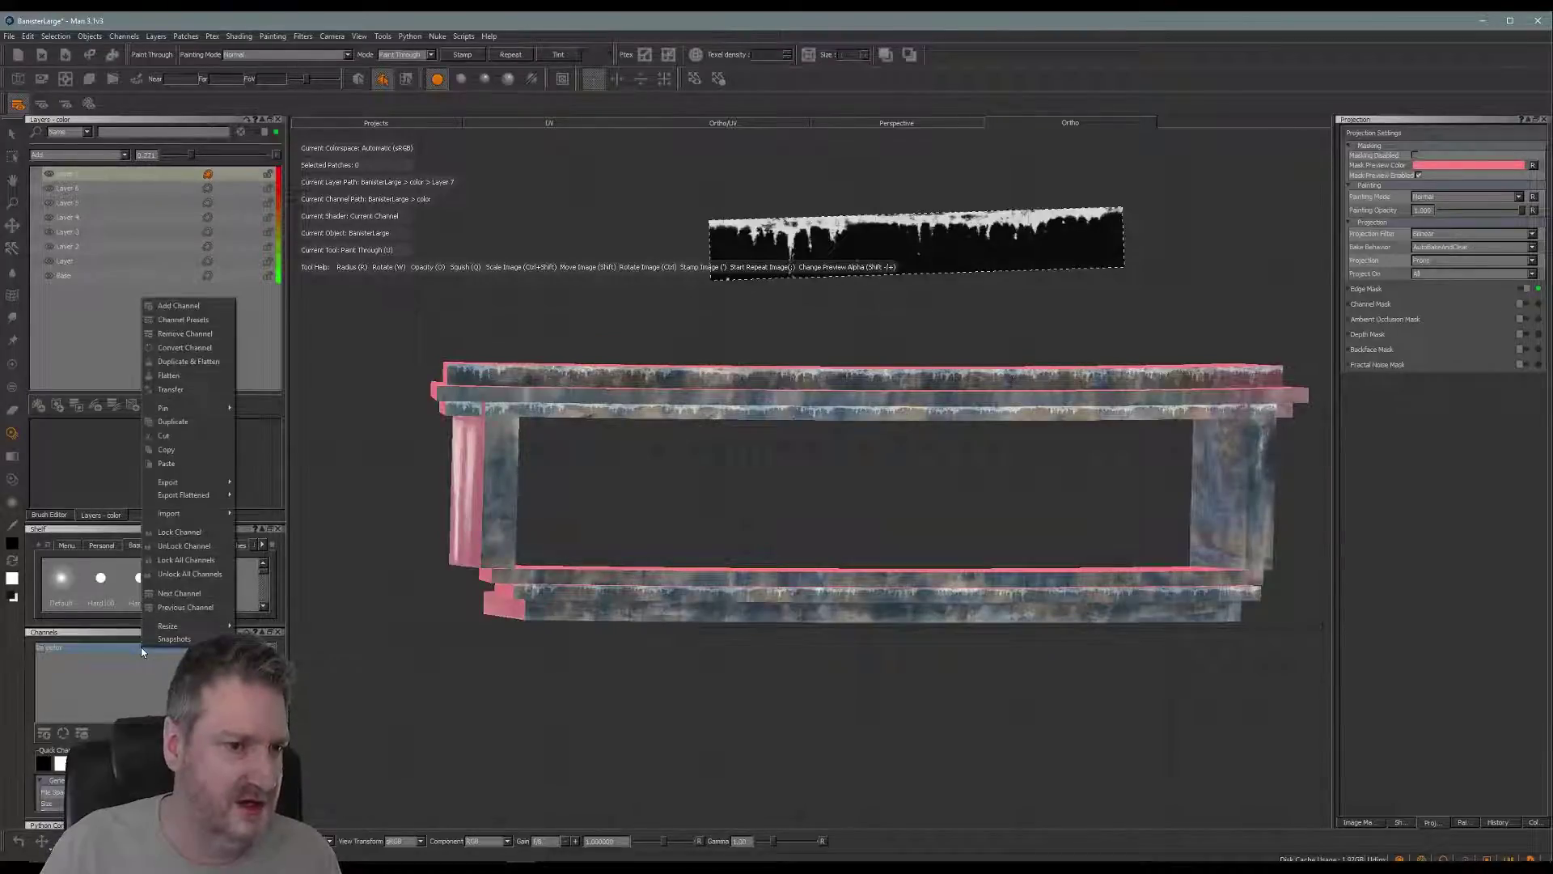
{"action": "mouse_move", "coordinate": [186, 494]}
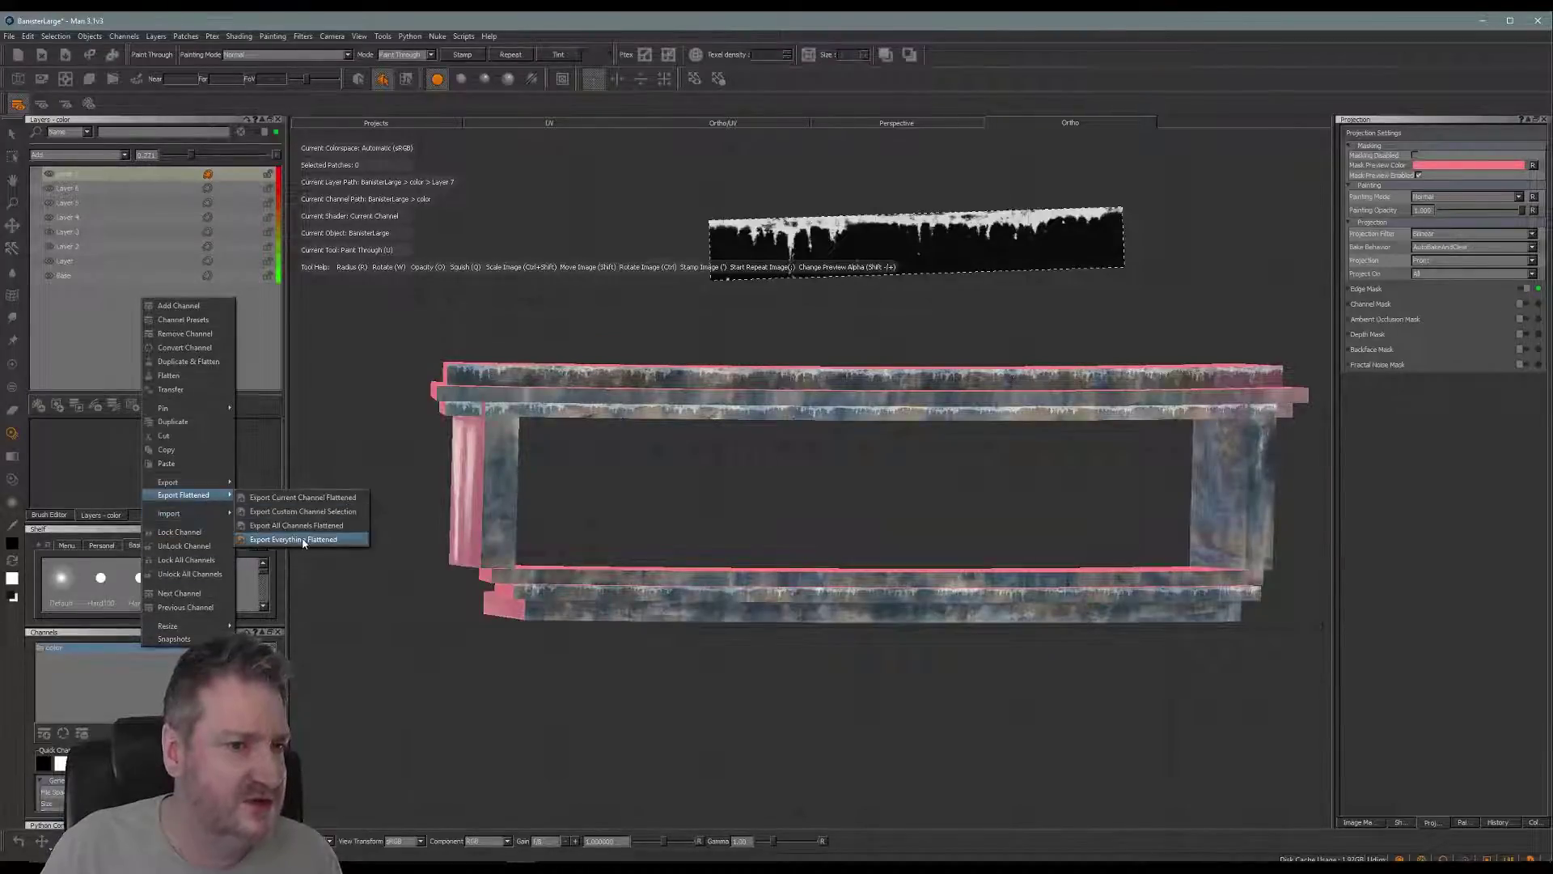
{"action": "left_click", "coordinate": [304, 541]}
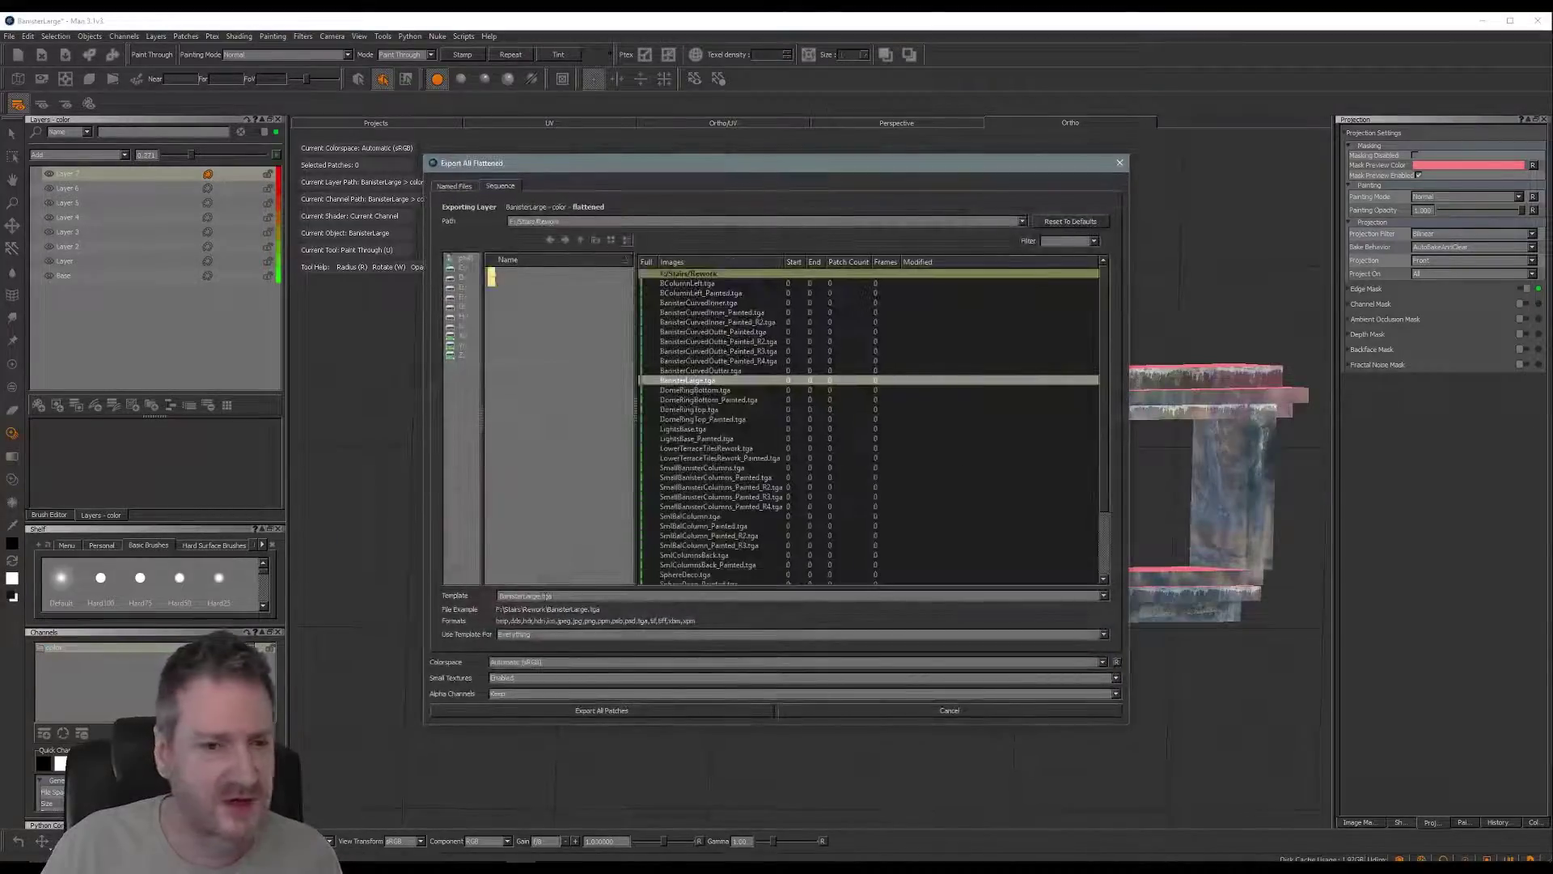
{"action": "left_click", "coordinate": [626, 711]}
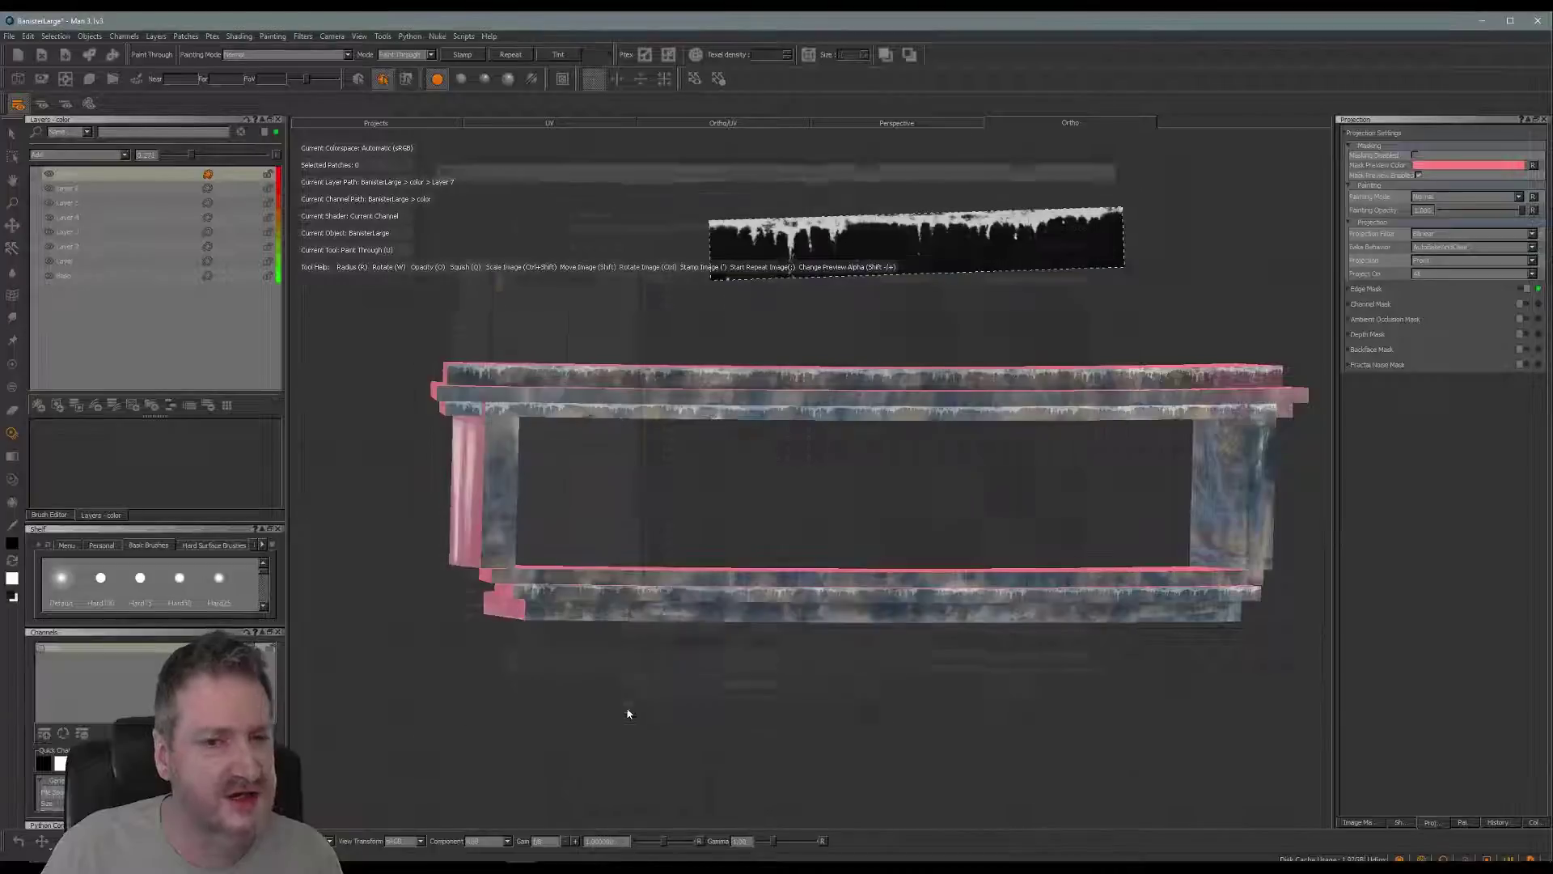
{"action": "left_click", "coordinate": [753, 454]}
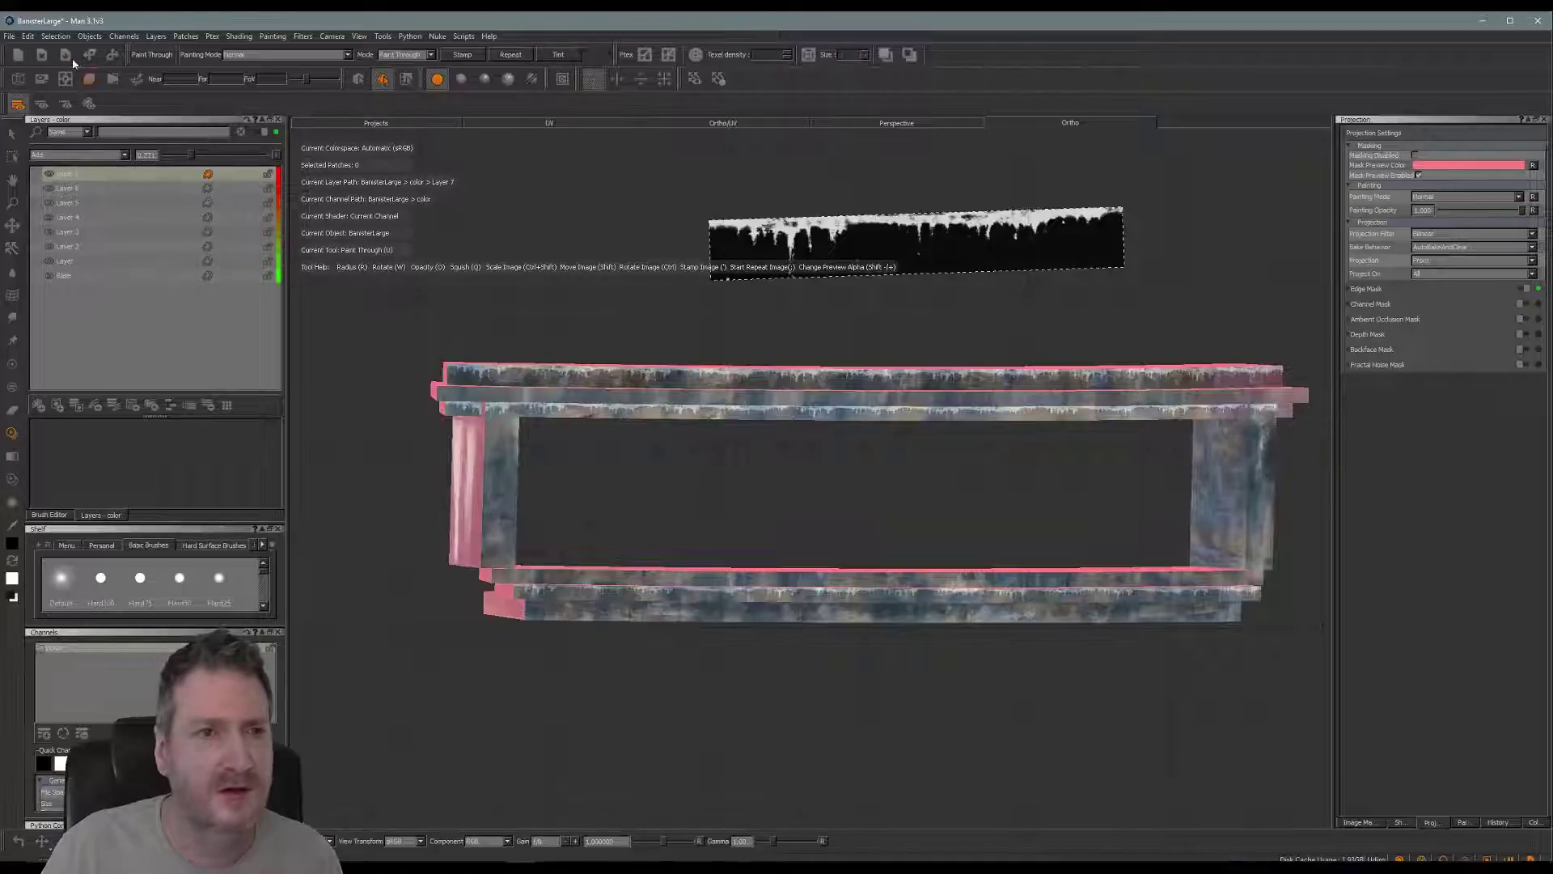
{"action": "left_click", "coordinate": [9, 37]}
{"action": "left_click", "coordinate": [32, 153]}
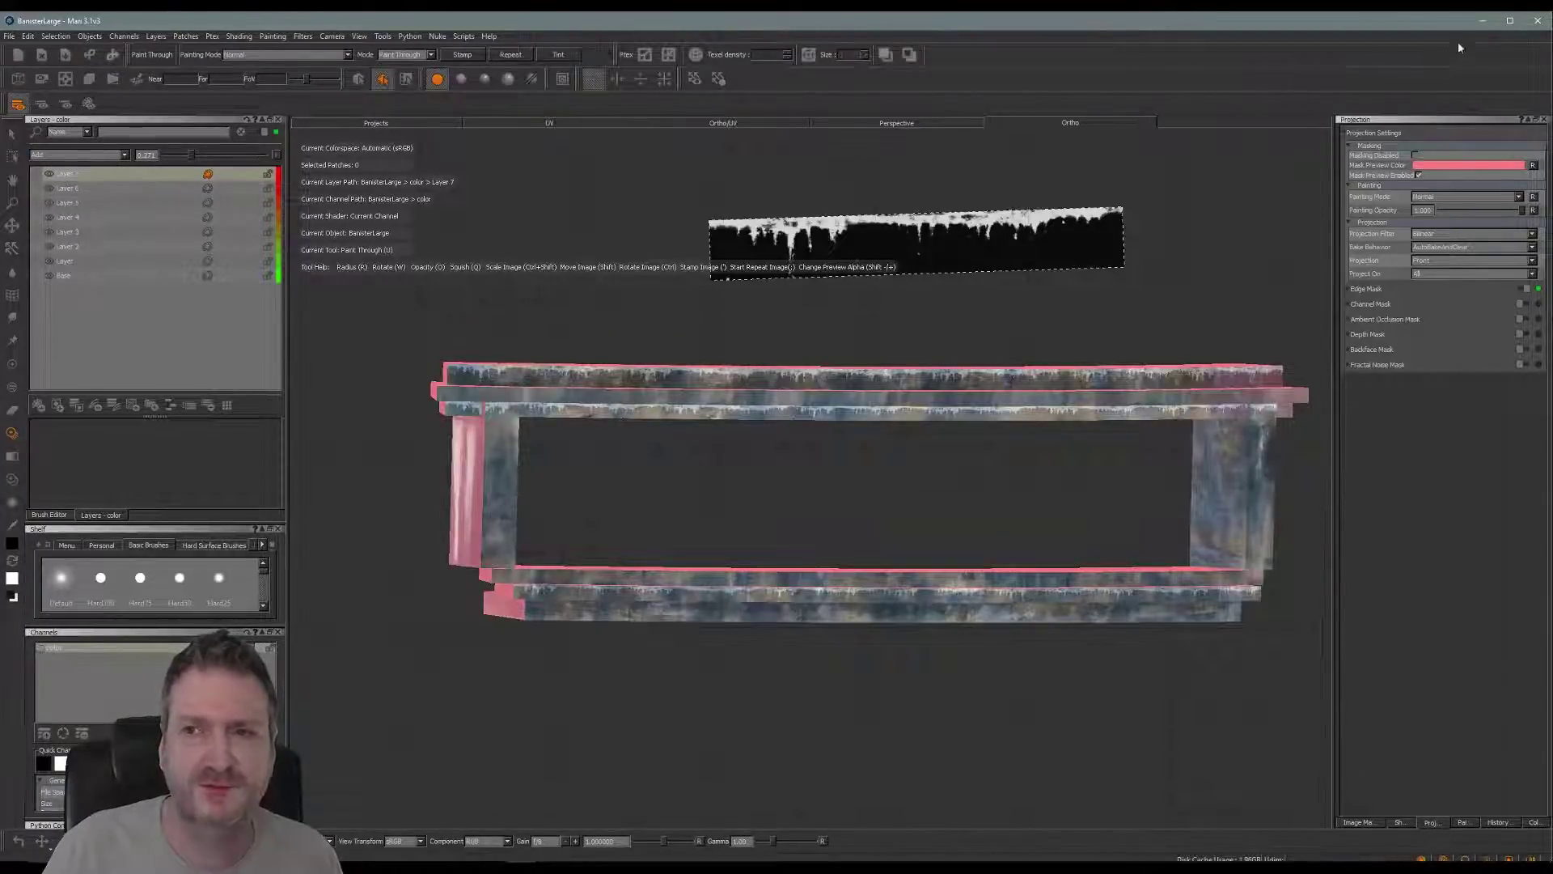
- Switch to 3ds Max and reload the BanisterLarge.tga bitmap in the Slate Material Editor
{"action": "left_click", "coordinate": [1483, 20]}
{"action": "key", "text": "alt+Tab"}
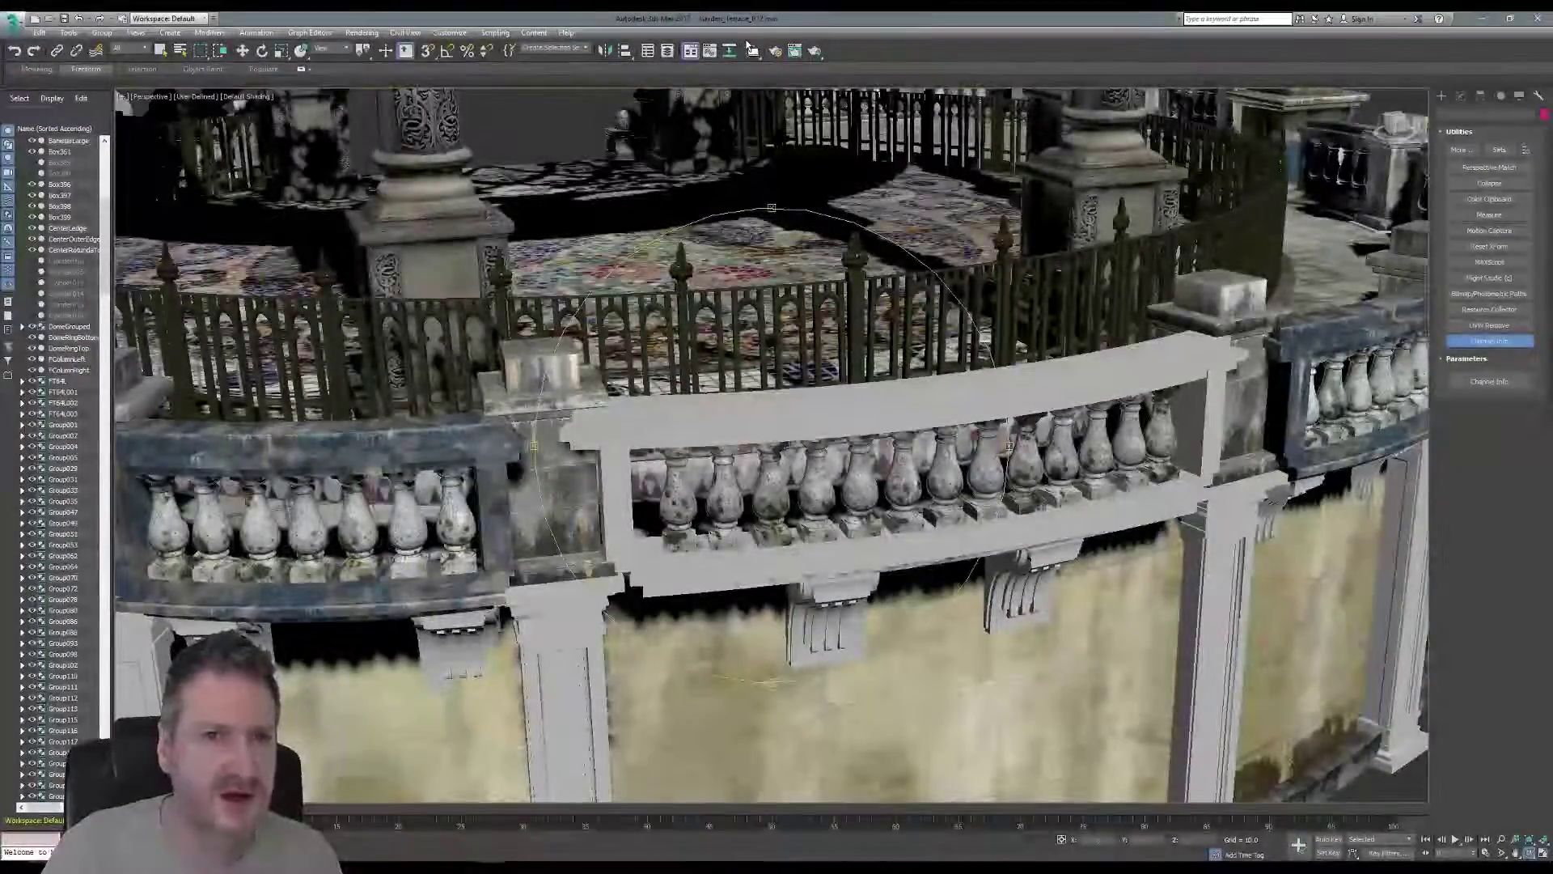
{"action": "left_click", "coordinate": [752, 50]}
{"action": "scroll", "coordinate": [354, 463], "scroll_direction": "up", "scroll_amount": 2}
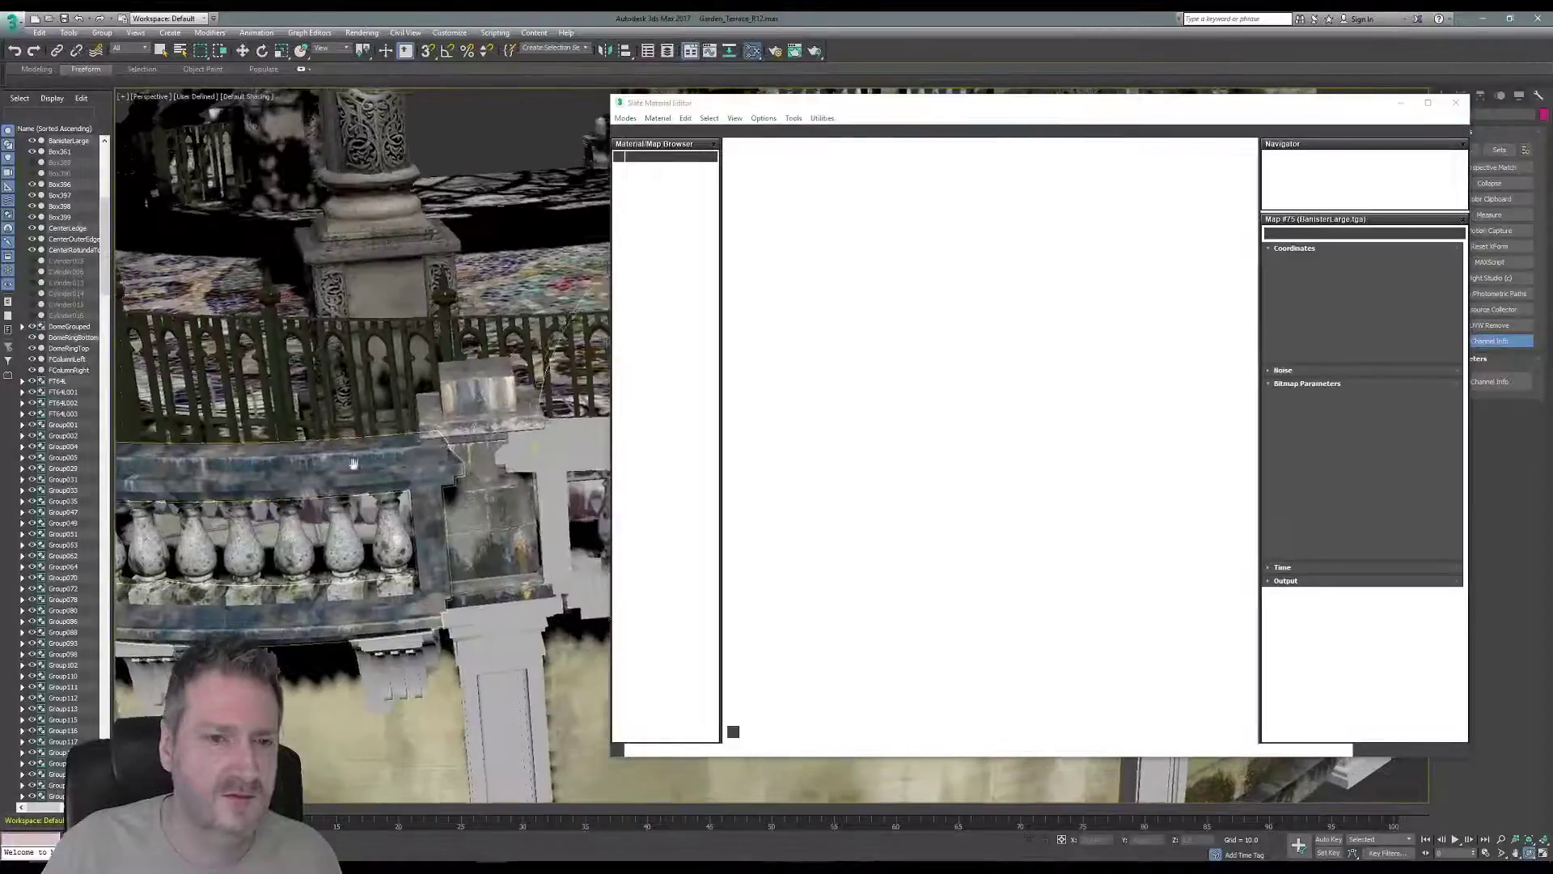
{"action": "middle_click_drag", "start_coordinate": [354, 463], "coordinate": [91, 441]}
{"action": "left_click", "coordinate": [851, 446]}
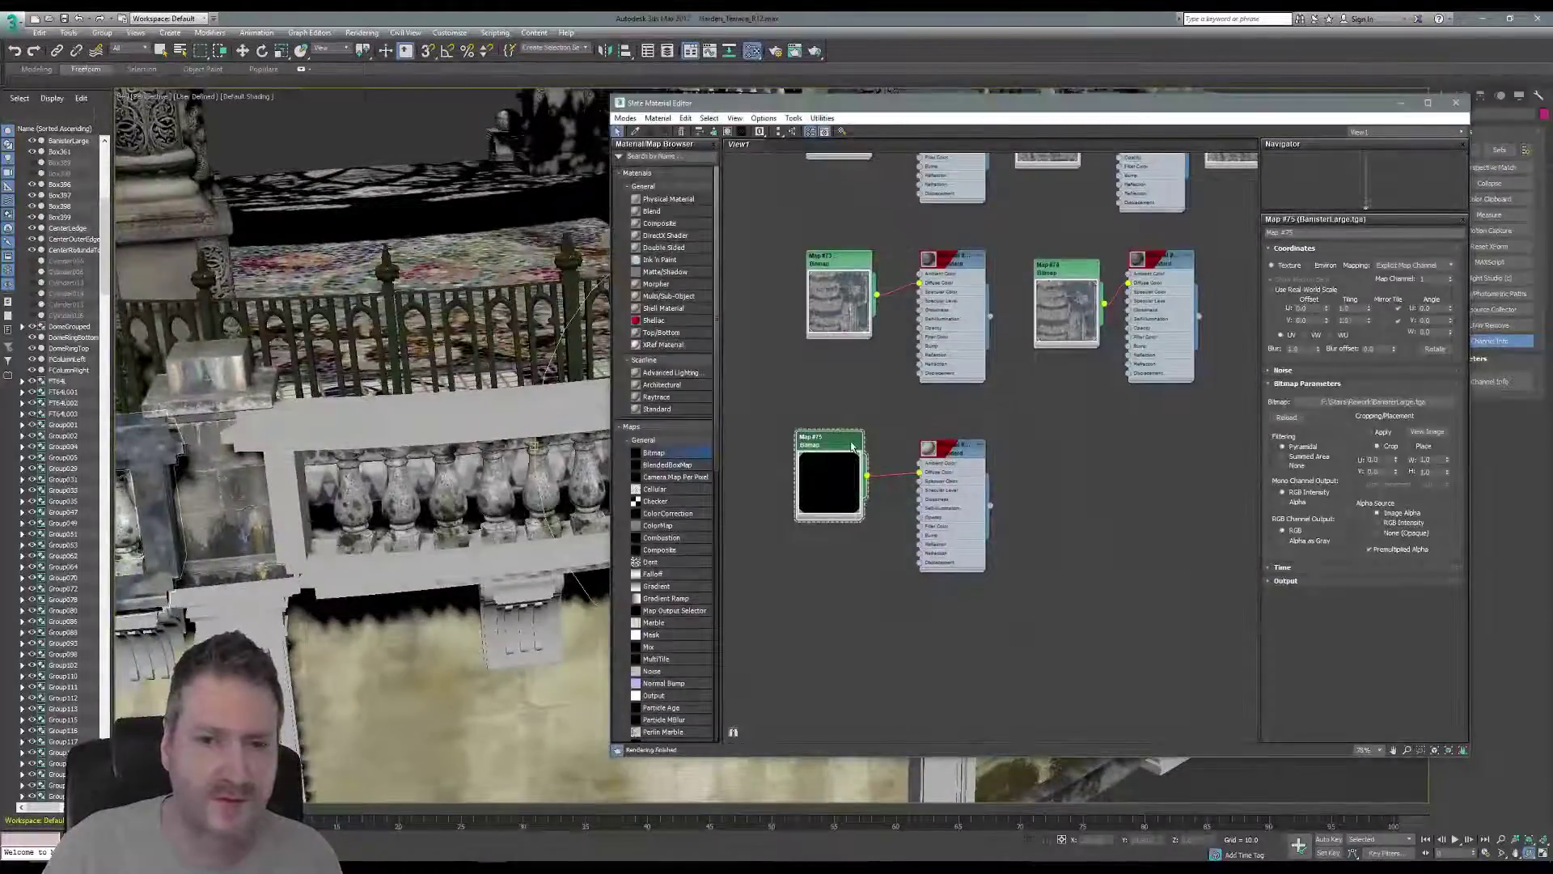
{"action": "left_click", "coordinate": [1292, 419]}
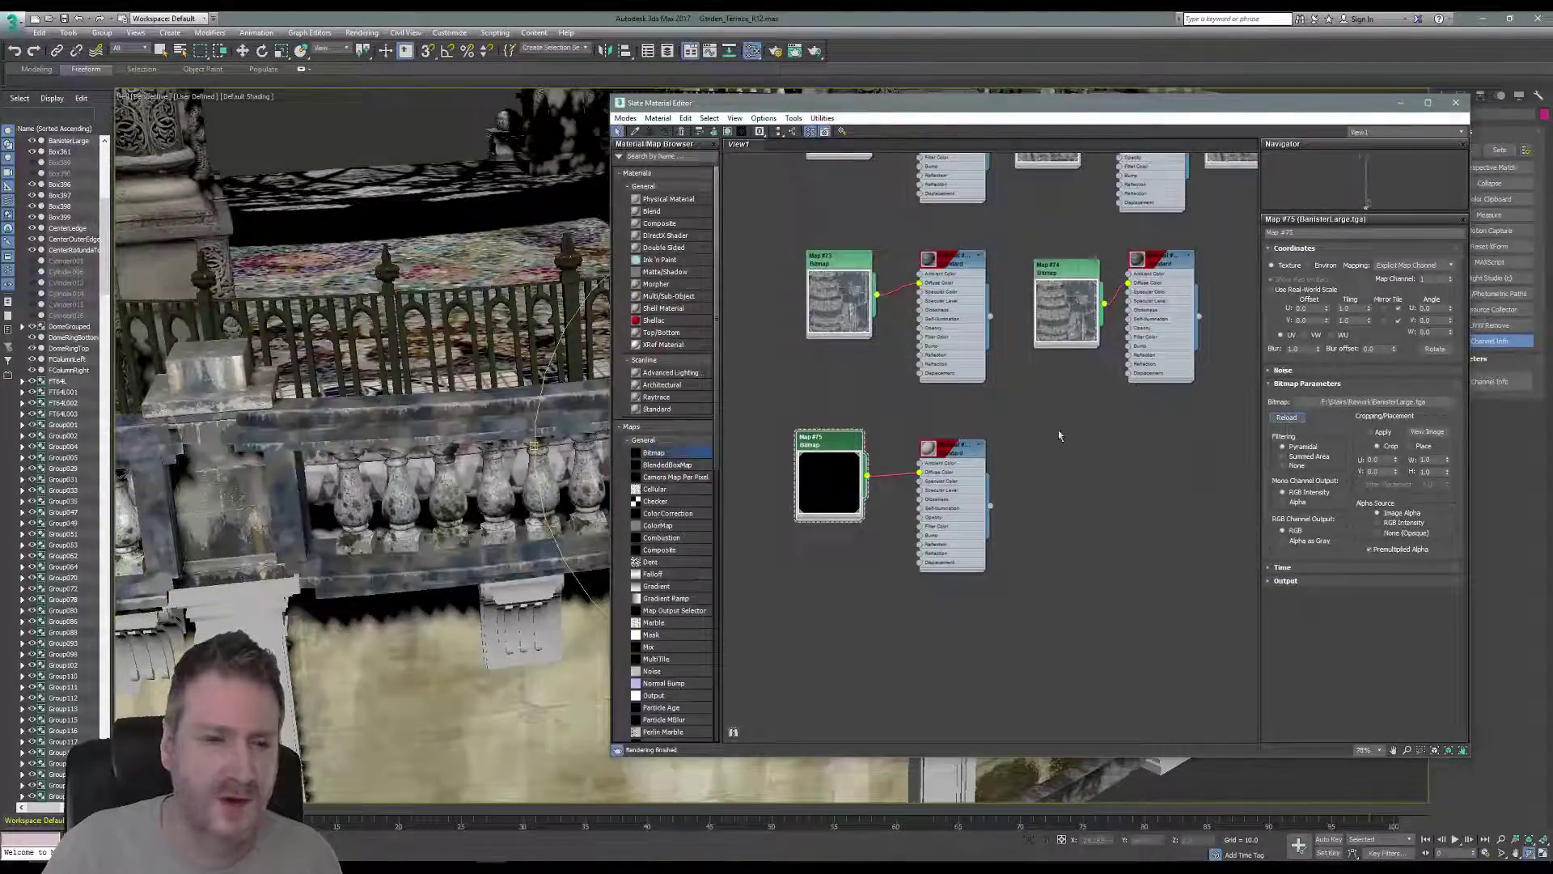
{"action": "left_click", "coordinate": [1456, 104]}
- Examine the retextured banisters around the terrace, including the stairs and the curved outer balustrade
{"action": "left_click_drag", "start_coordinate": [794, 447], "coordinate": [670, 421]}
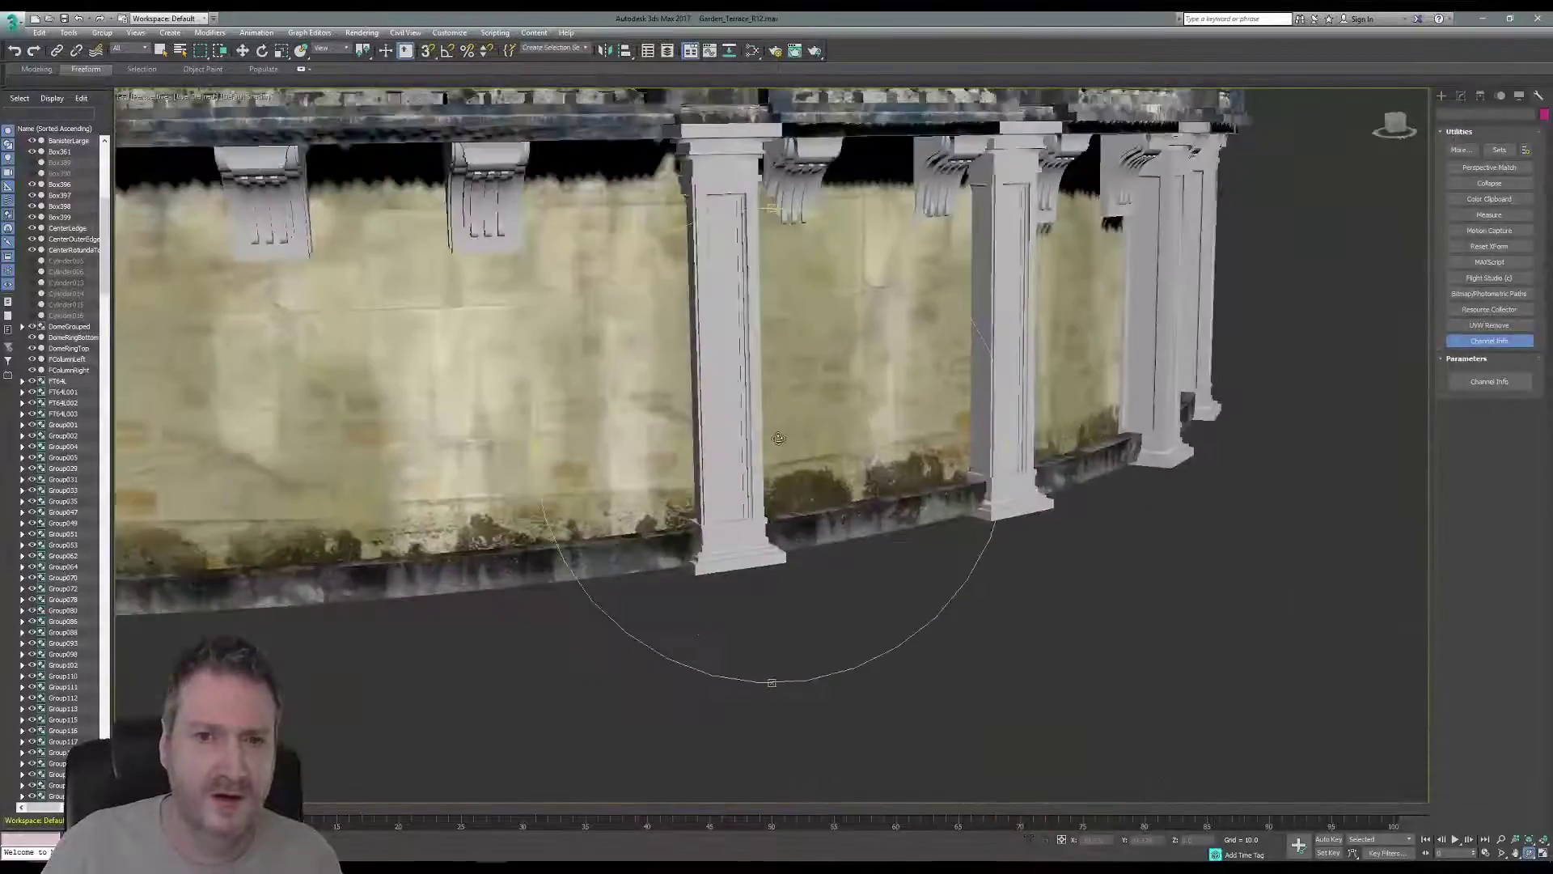
{"action": "scroll", "coordinate": [670, 420], "scroll_direction": "down", "scroll_amount": 3}
{"action": "middle_click_drag", "start_coordinate": [751, 482], "coordinate": [826, 514]}
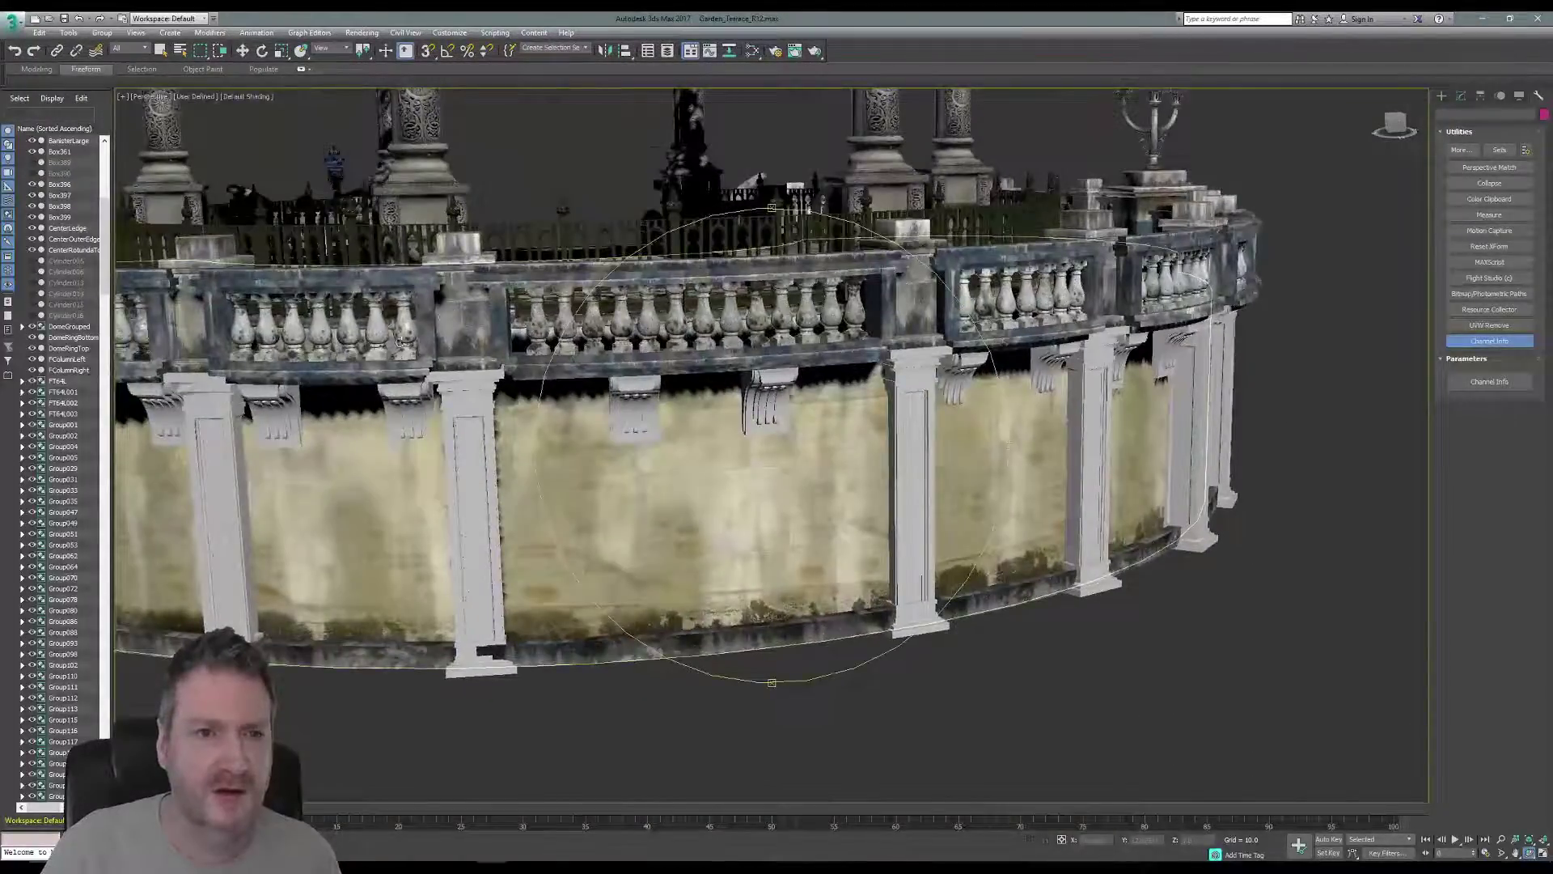
{"action": "middle_click_drag", "start_coordinate": [712, 415], "coordinate": [917, 595], "text": "alt"}
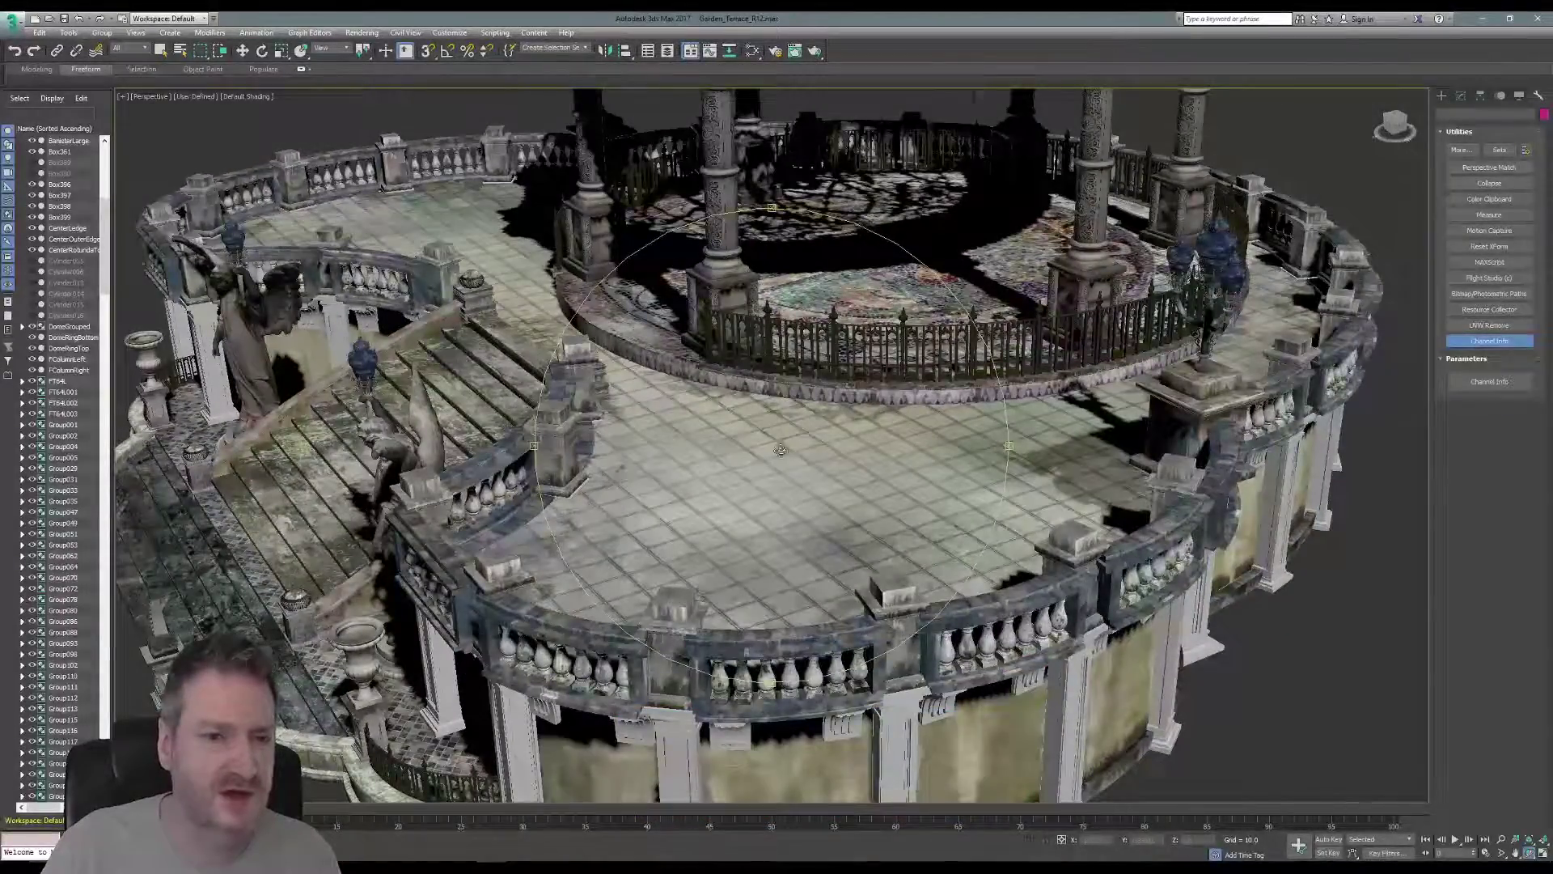
{"action": "middle_click_drag", "start_coordinate": [780, 449], "coordinate": [822, 455], "text": "alt"}
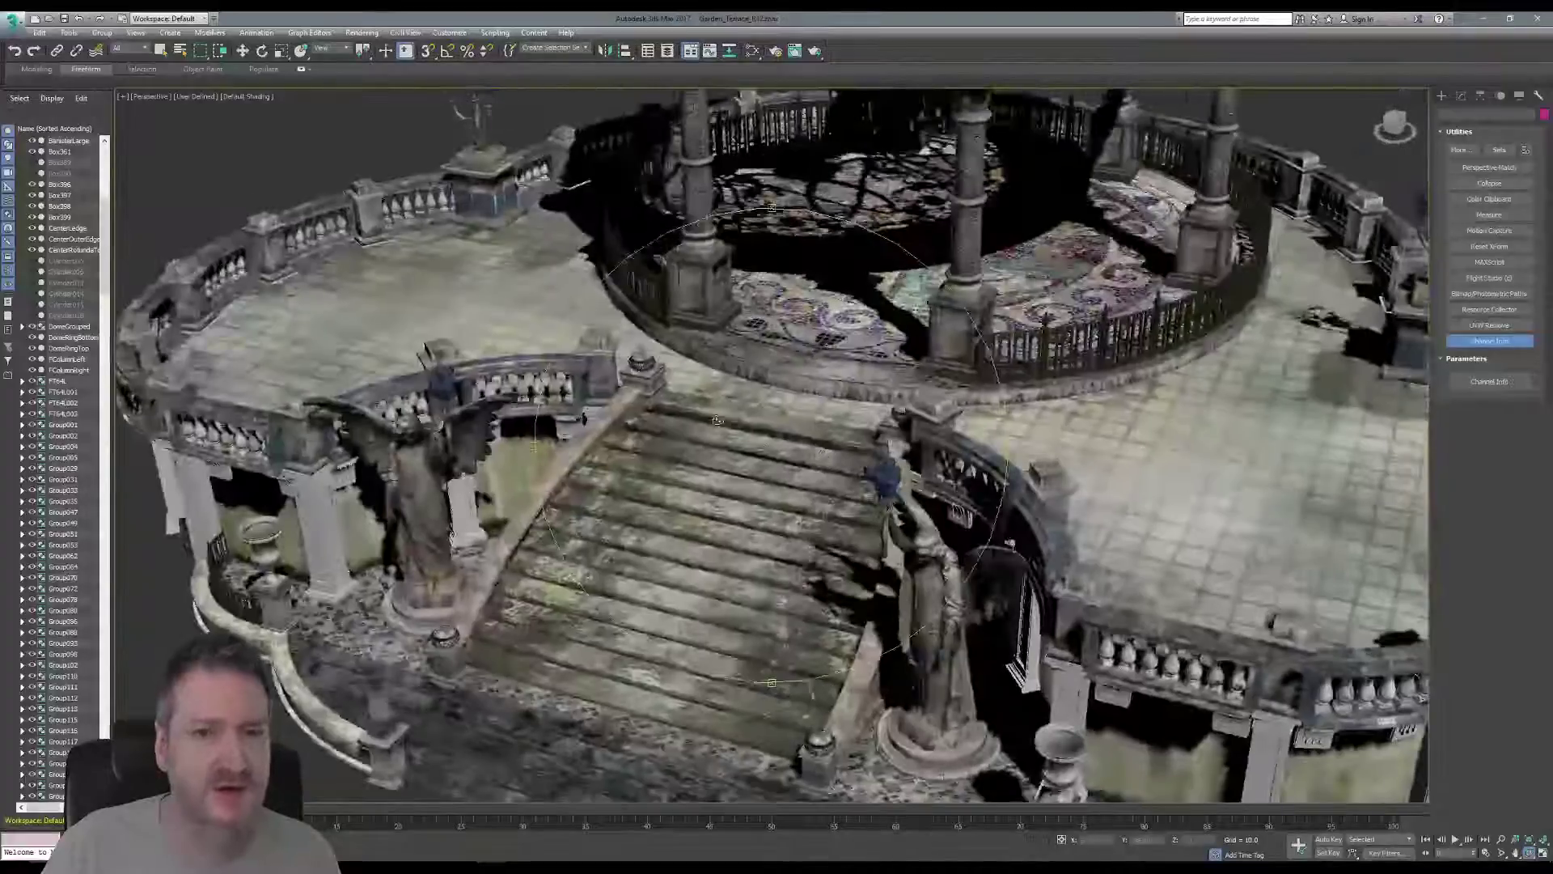
{"action": "middle_click_drag", "start_coordinate": [717, 420], "coordinate": [580, 338], "text": "alt"}
{"action": "scroll", "coordinate": [738, 445], "scroll_direction": "down", "scroll_amount": 5}
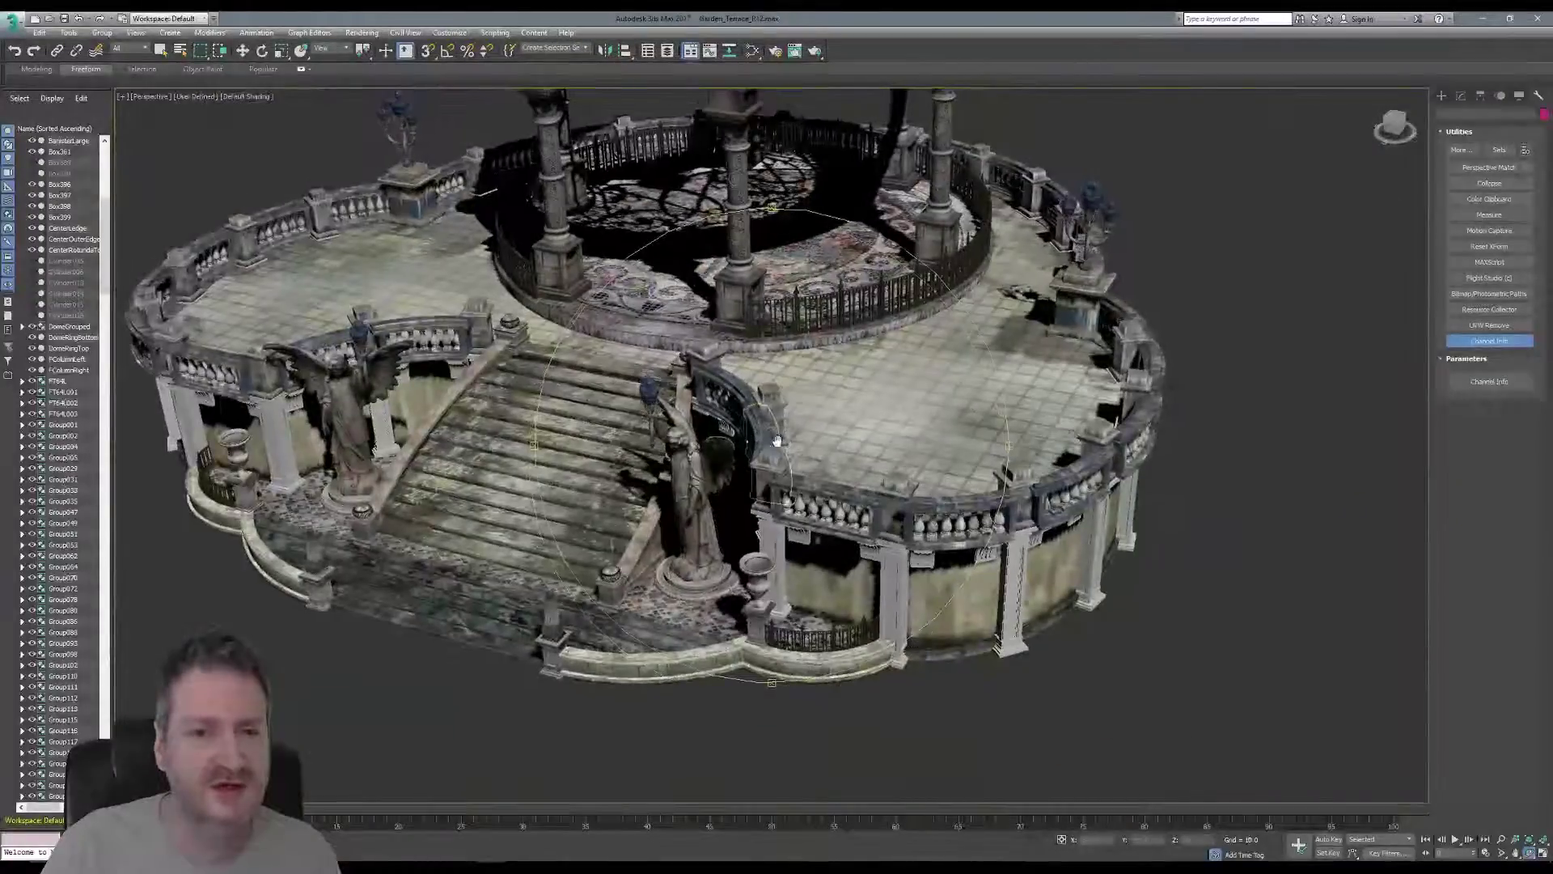
{"action": "middle_click_drag", "start_coordinate": [975, 366], "coordinate": [716, 333], "text": "alt"}
{"action": "scroll", "coordinate": [768, 422], "scroll_direction": "up", "scroll_amount": 3}
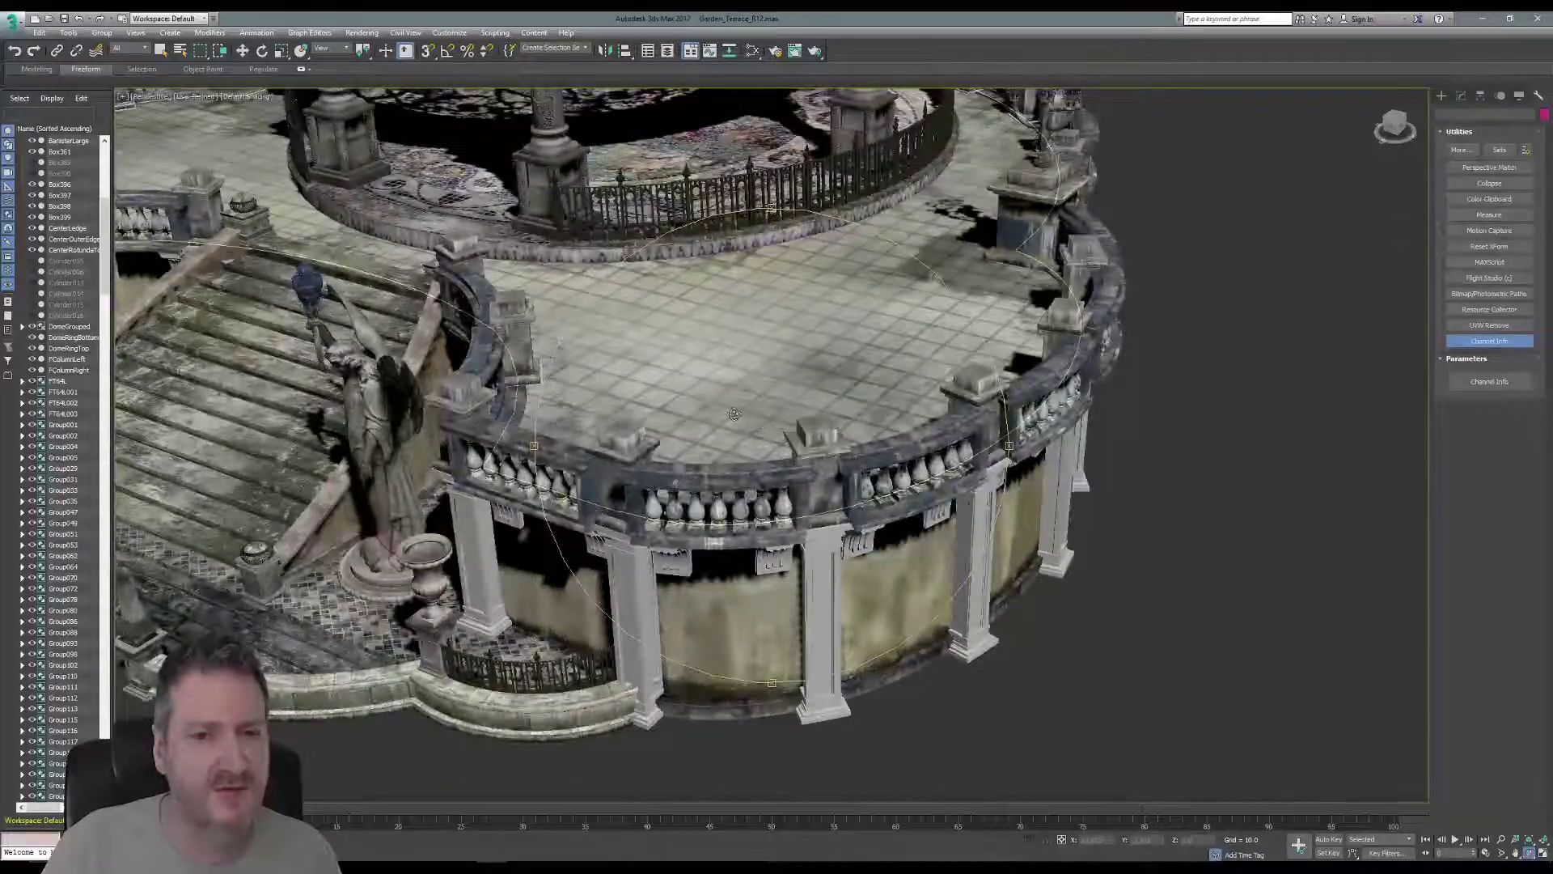
{"action": "scroll", "coordinate": [735, 414], "scroll_direction": "up", "scroll_amount": 4}
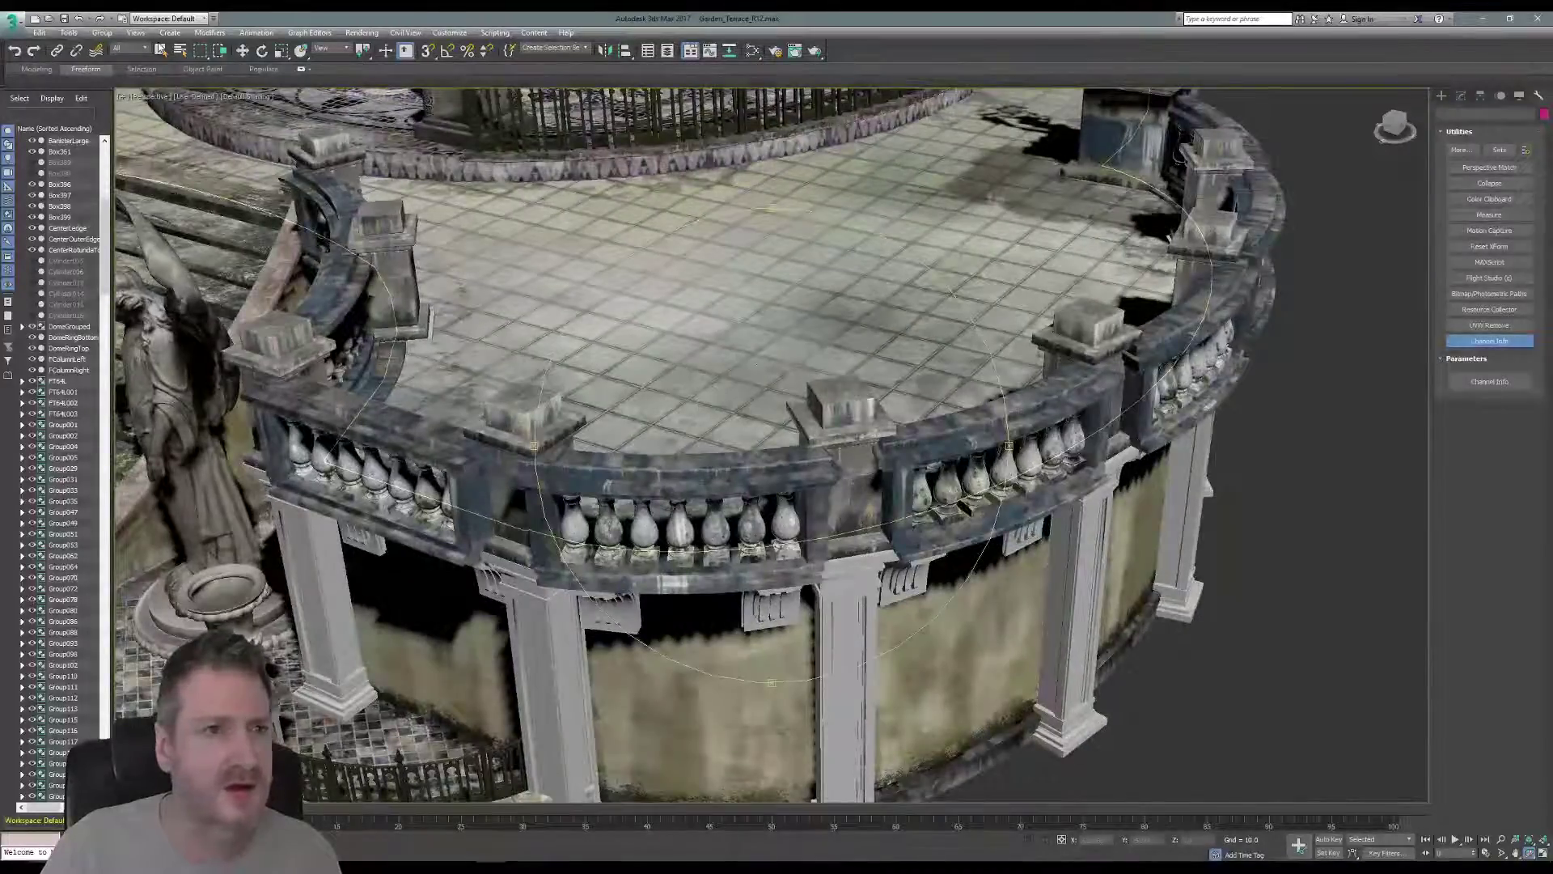
- Select the curved outer banister at the front of the terrace and isolate it
{"action": "left_click", "coordinate": [160, 50]}
{"action": "left_click", "coordinate": [694, 472]}
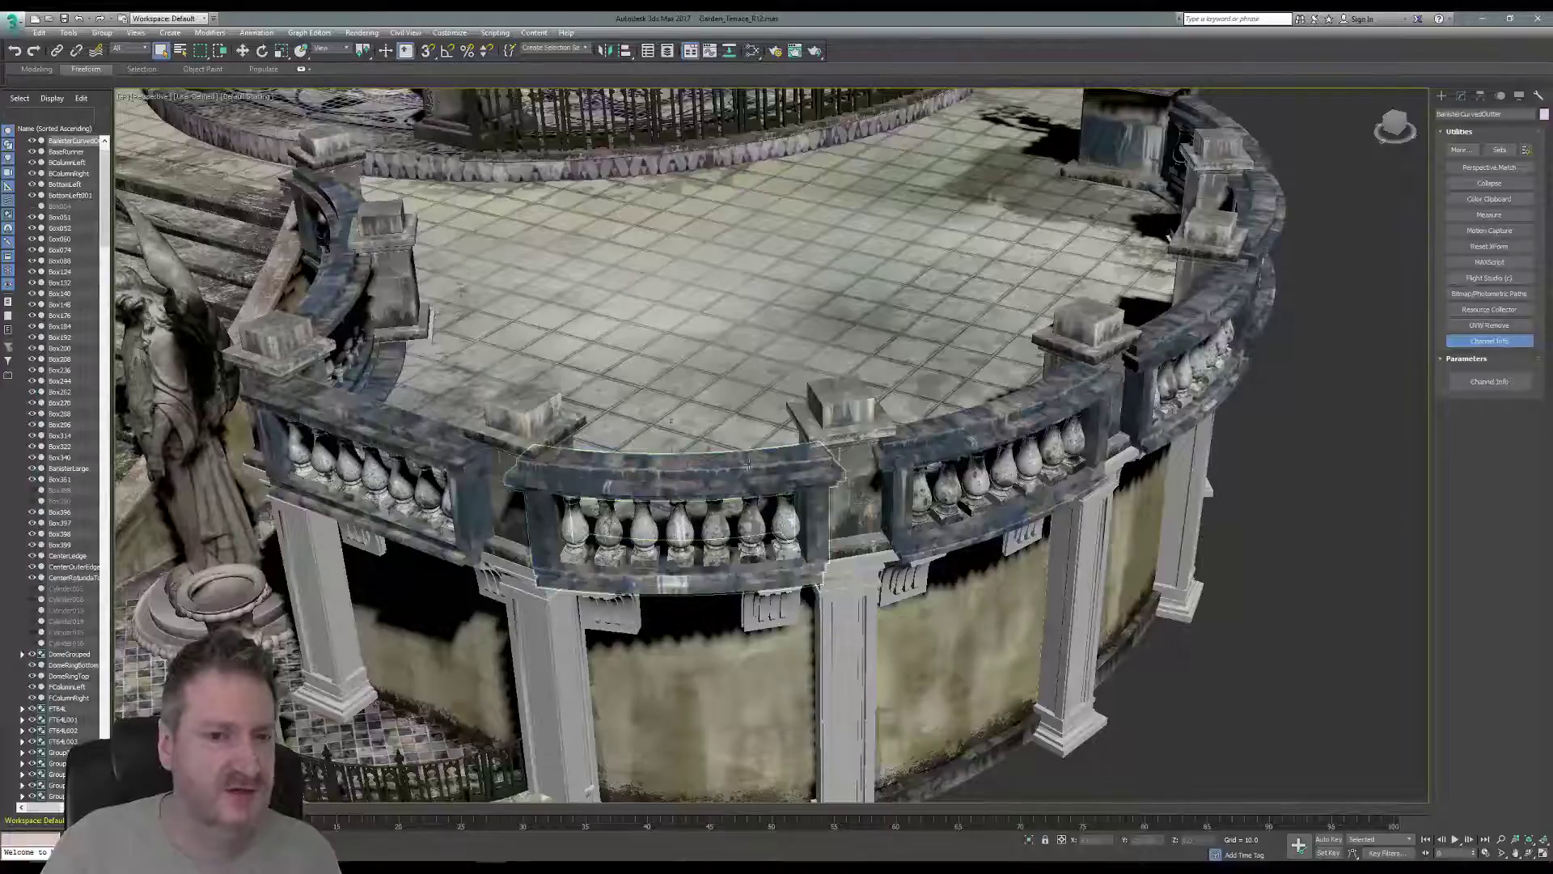
{"action": "left_click", "coordinate": [68, 32]}
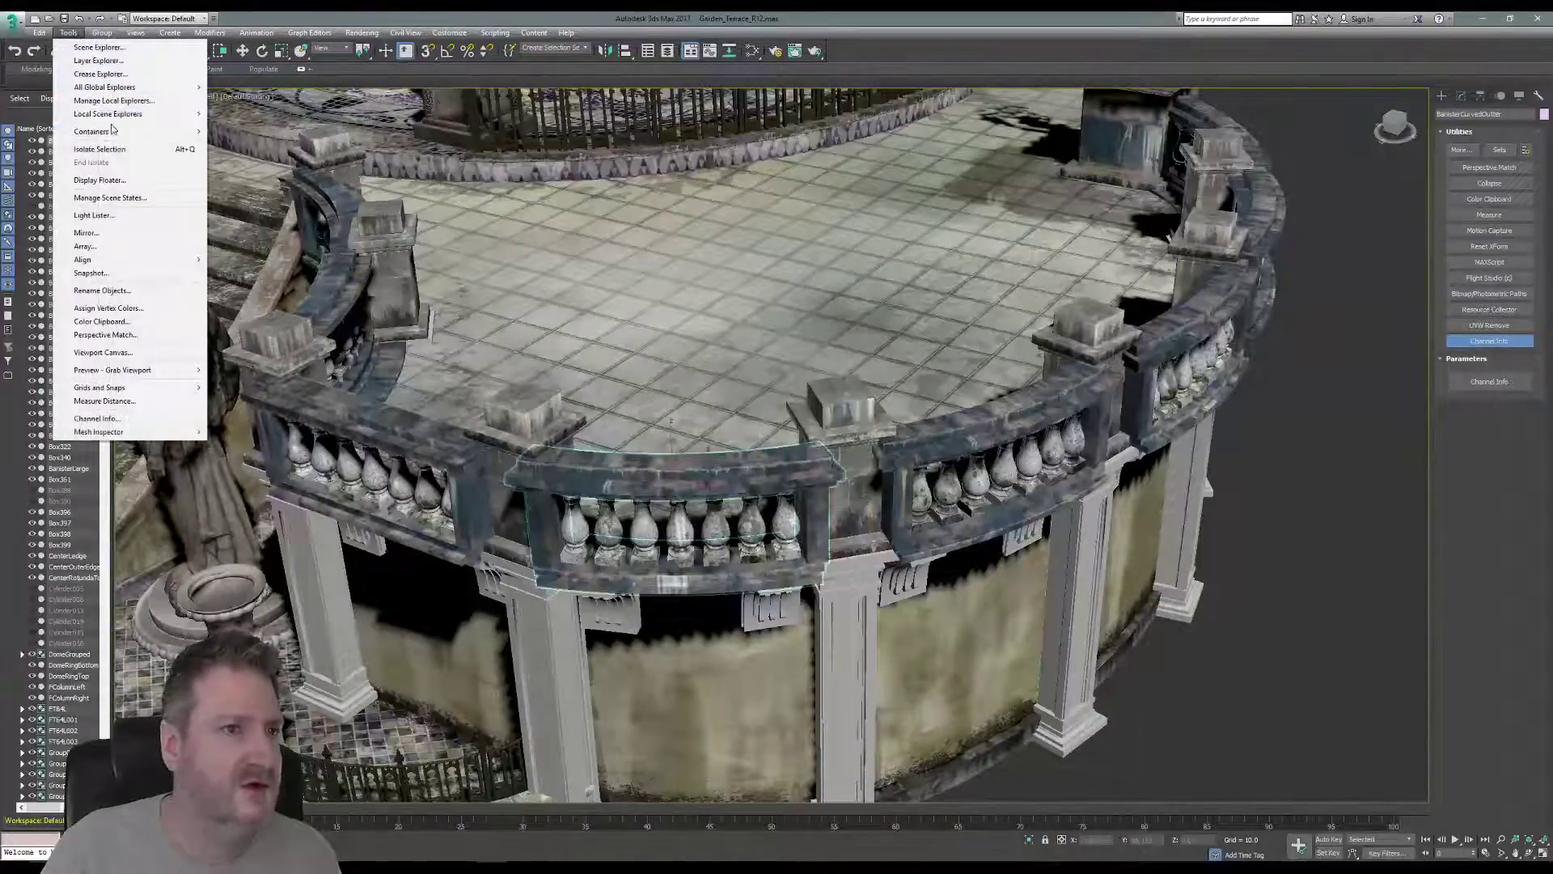
{"action": "left_click", "coordinate": [111, 150]}
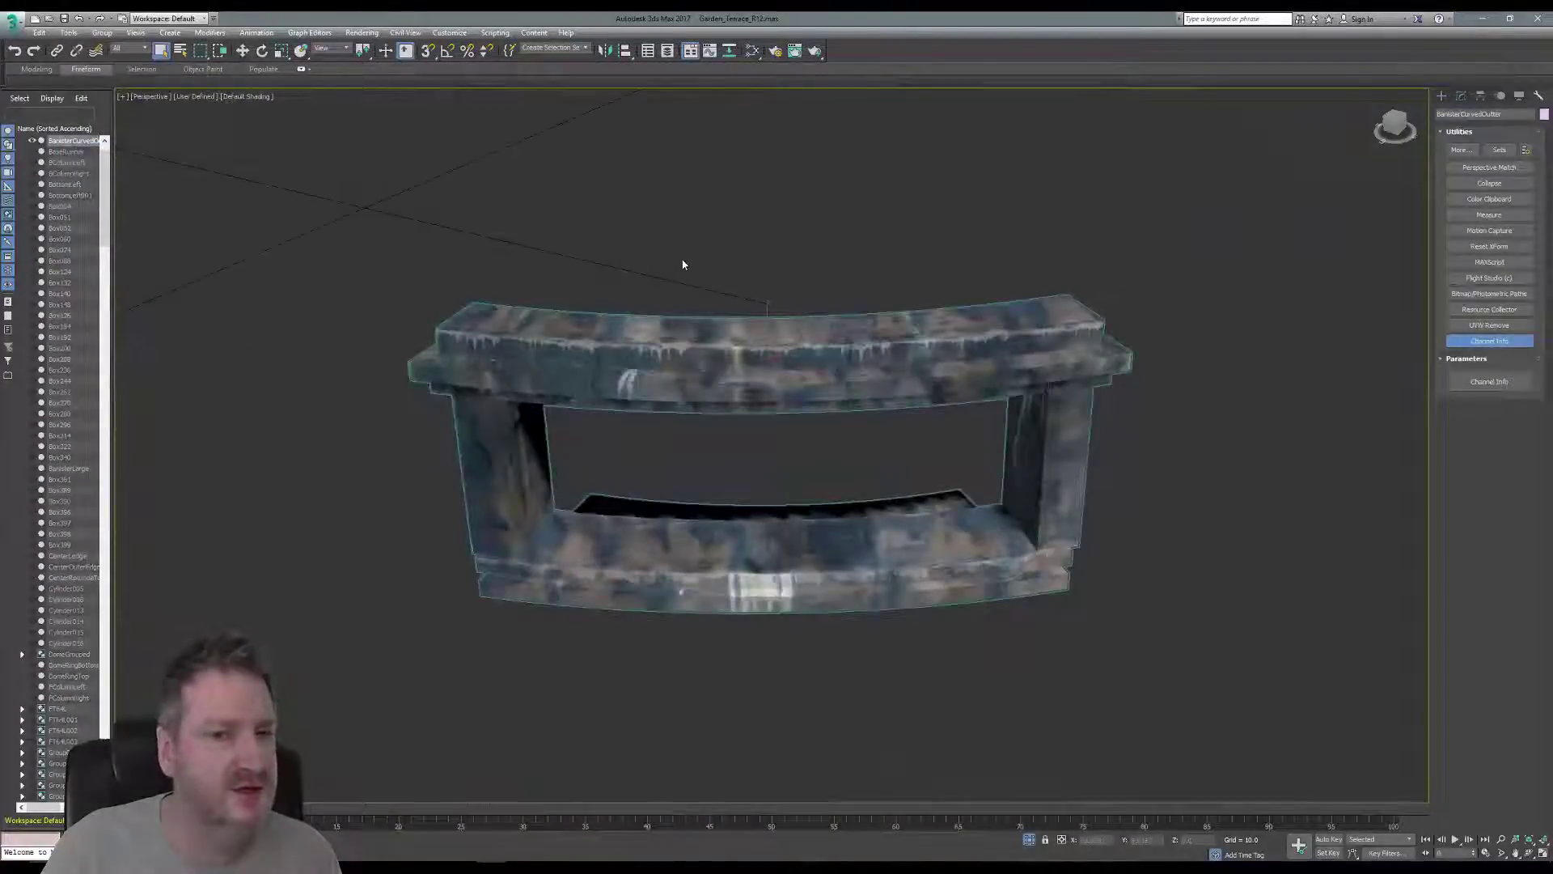
- Collapse the curved outer banister's whole modifier stack and add an Edit Poly modifier on top
{"action": "left_click", "coordinate": [1462, 95]}
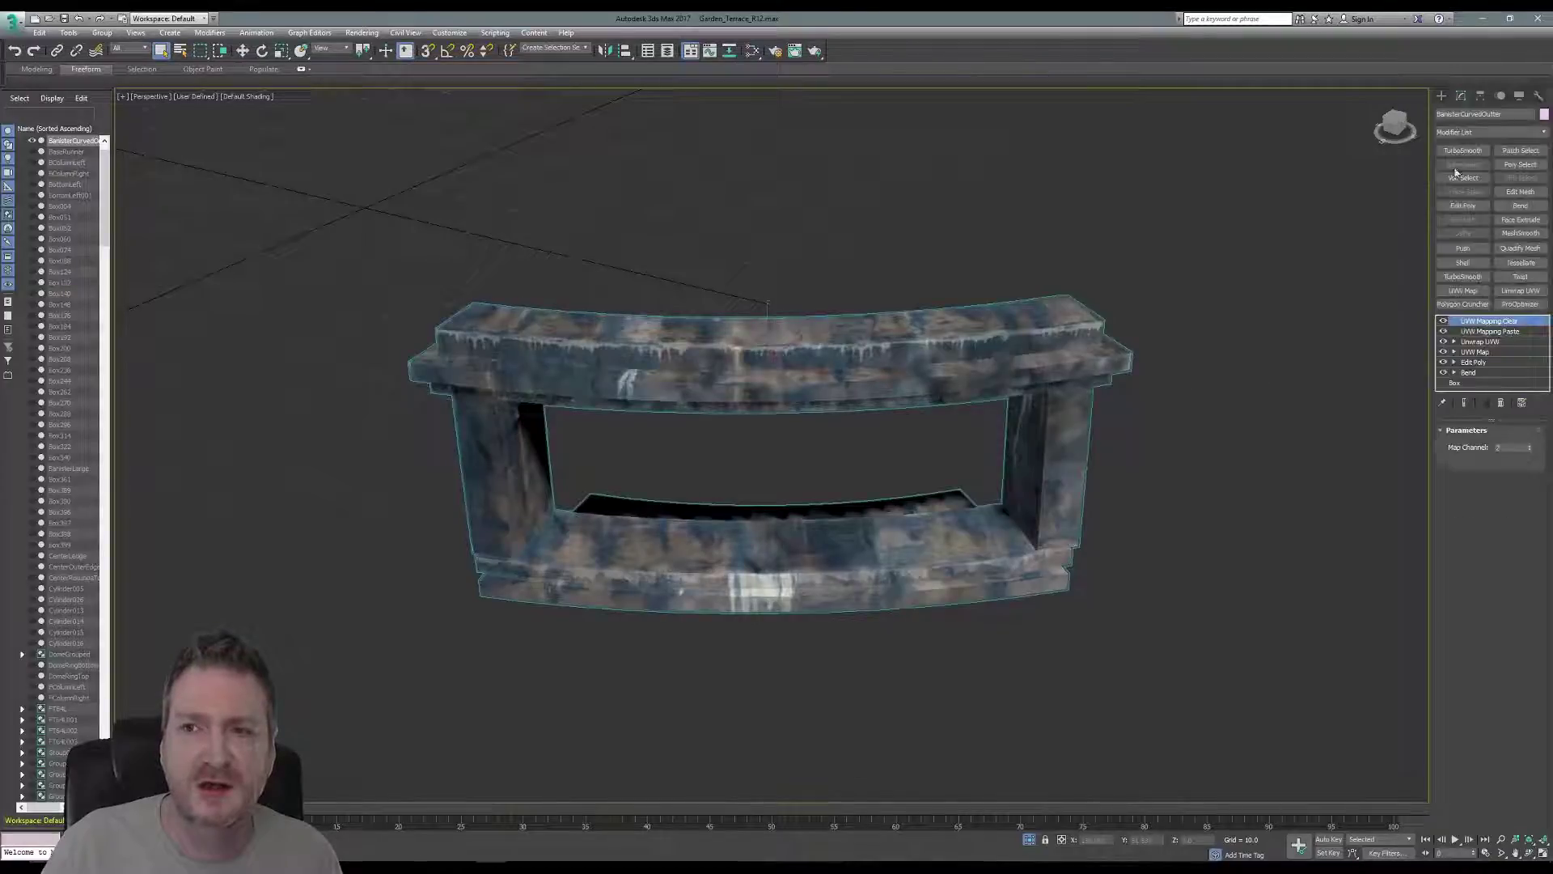
{"action": "right_click", "coordinate": [1477, 325]}
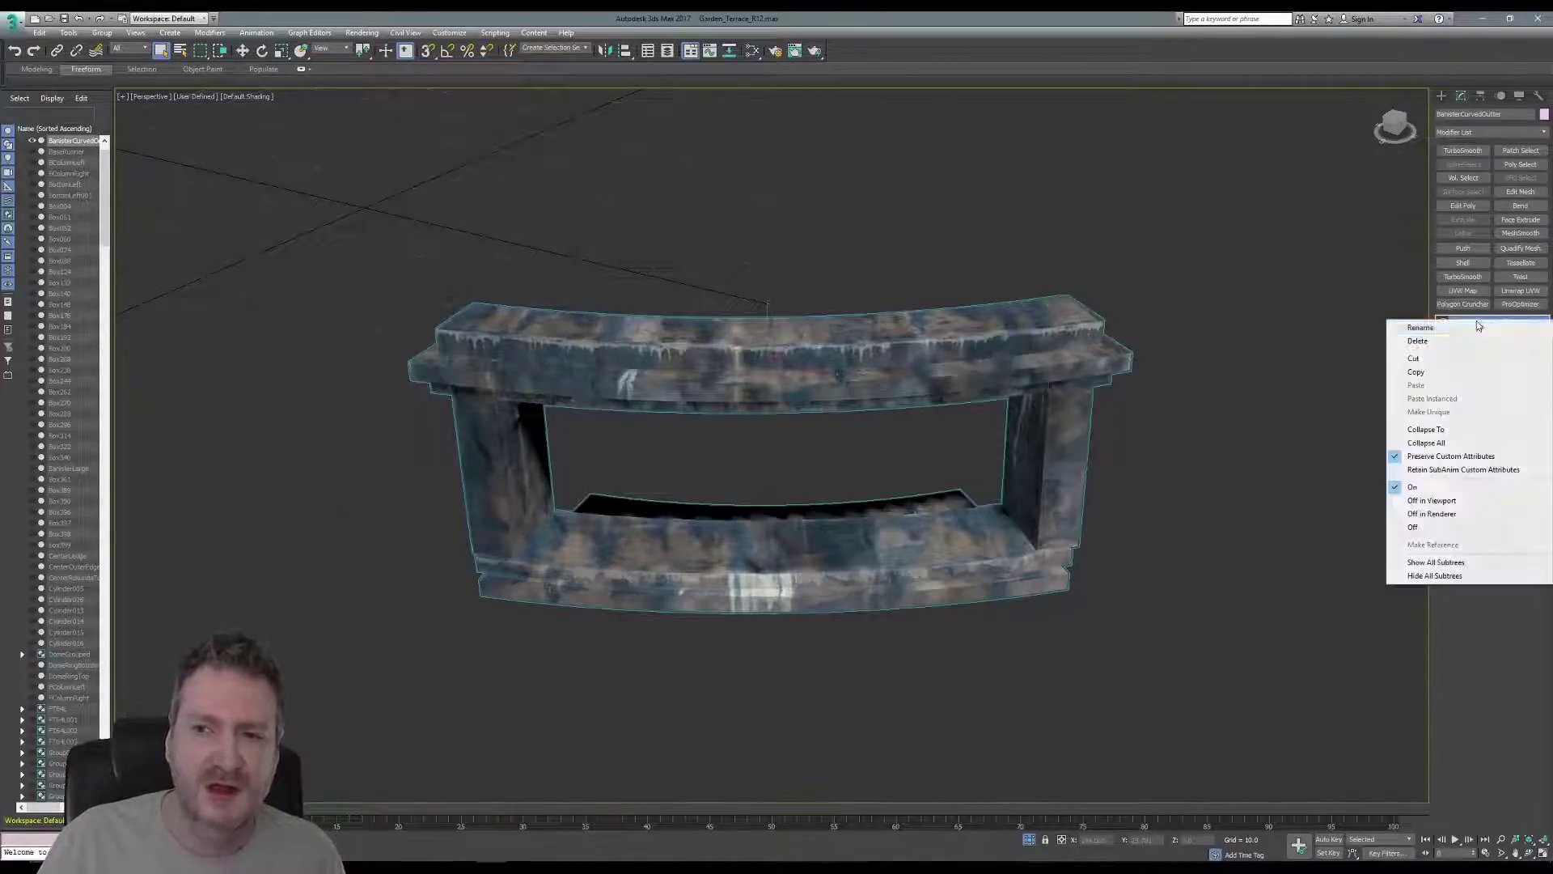
{"action": "left_click", "coordinate": [1437, 452]}
{"action": "left_click", "coordinate": [841, 484]}
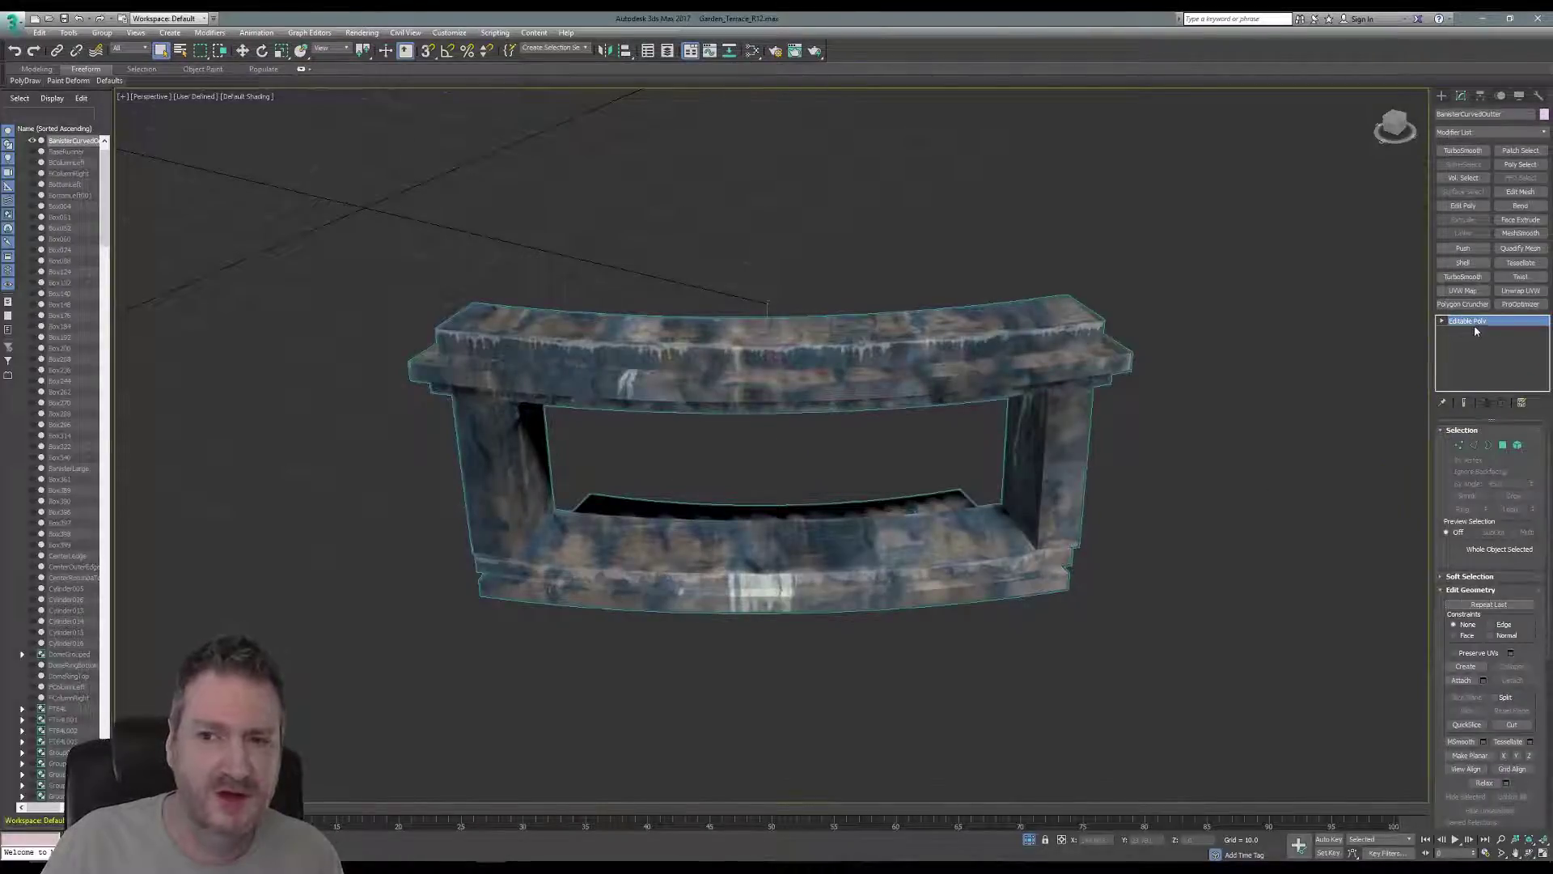
{"action": "left_click", "coordinate": [1469, 212]}
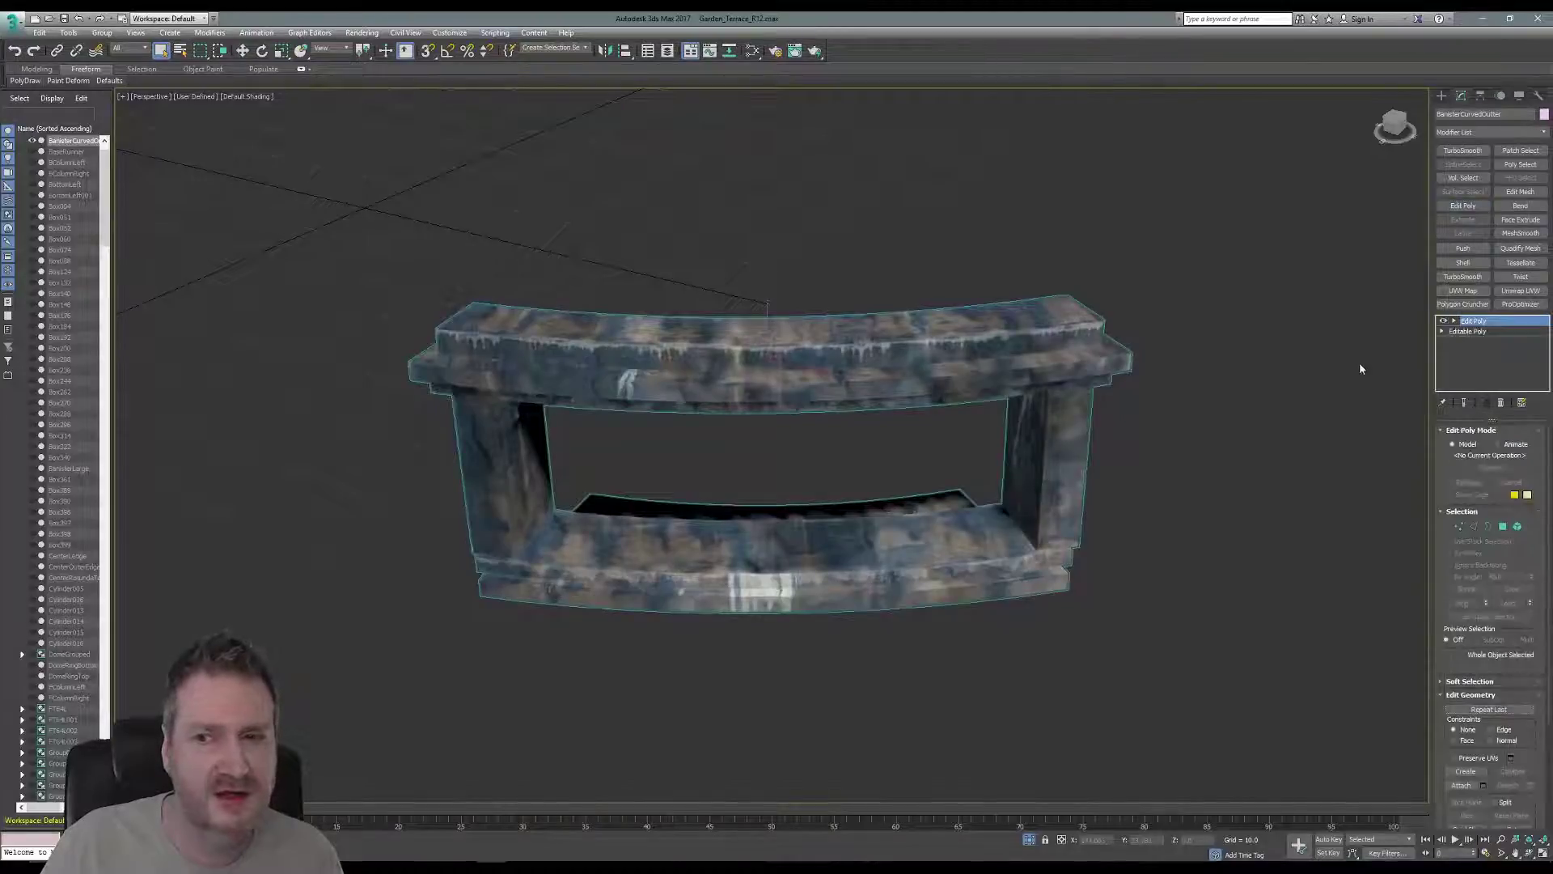
- In edge mode, select the edge loops along the upper and lower front edges of the top rail's protruding ledge
{"action": "left_click", "coordinate": [1475, 527]}
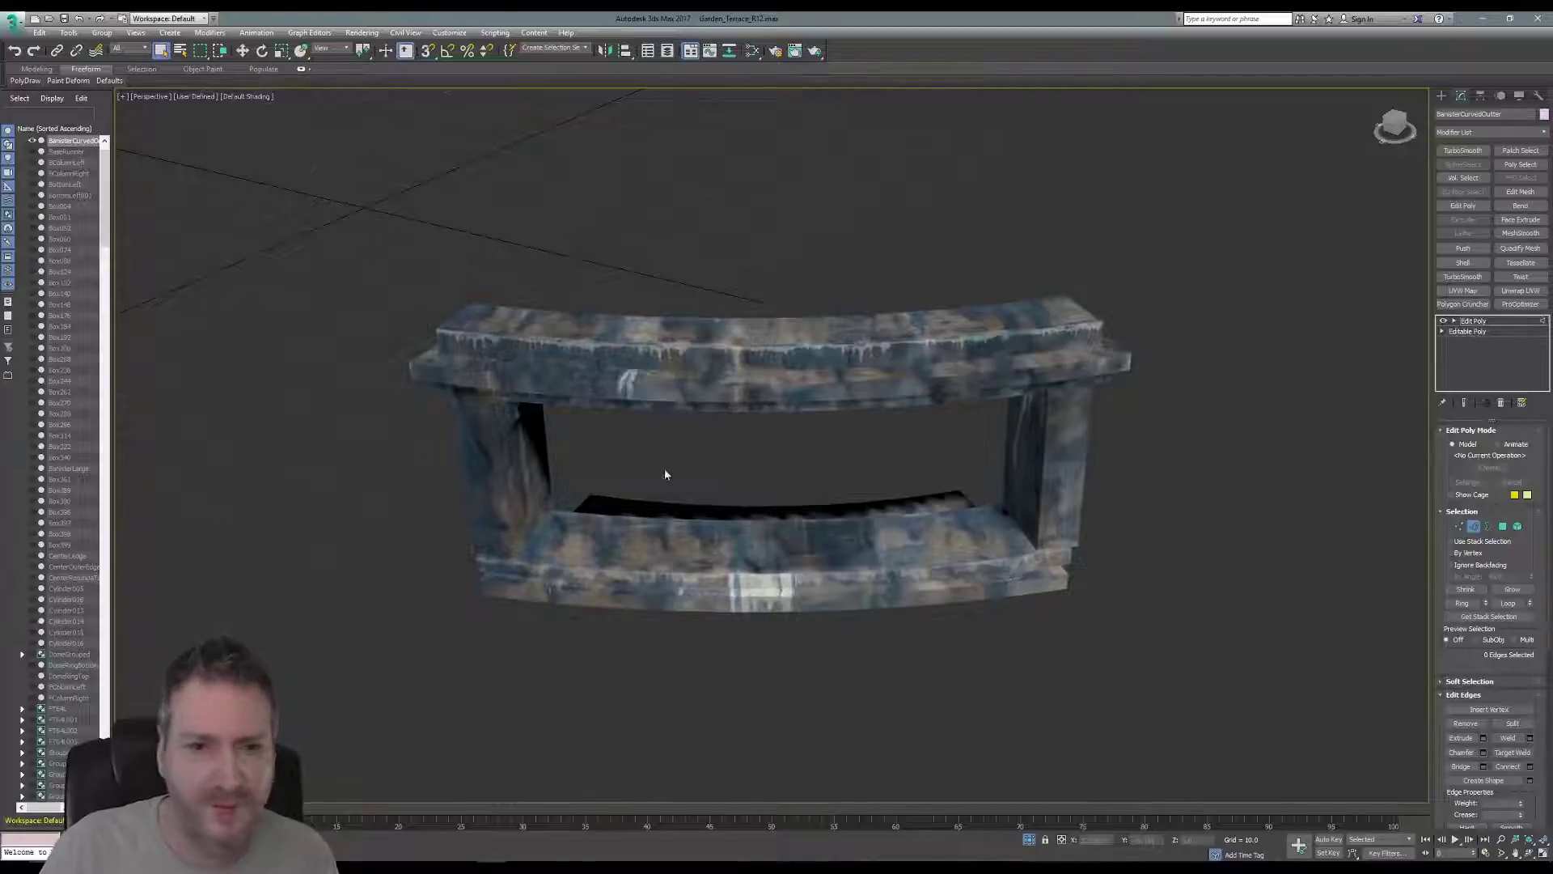
{"action": "scroll", "coordinate": [687, 396], "scroll_direction": "up", "scroll_amount": 6}
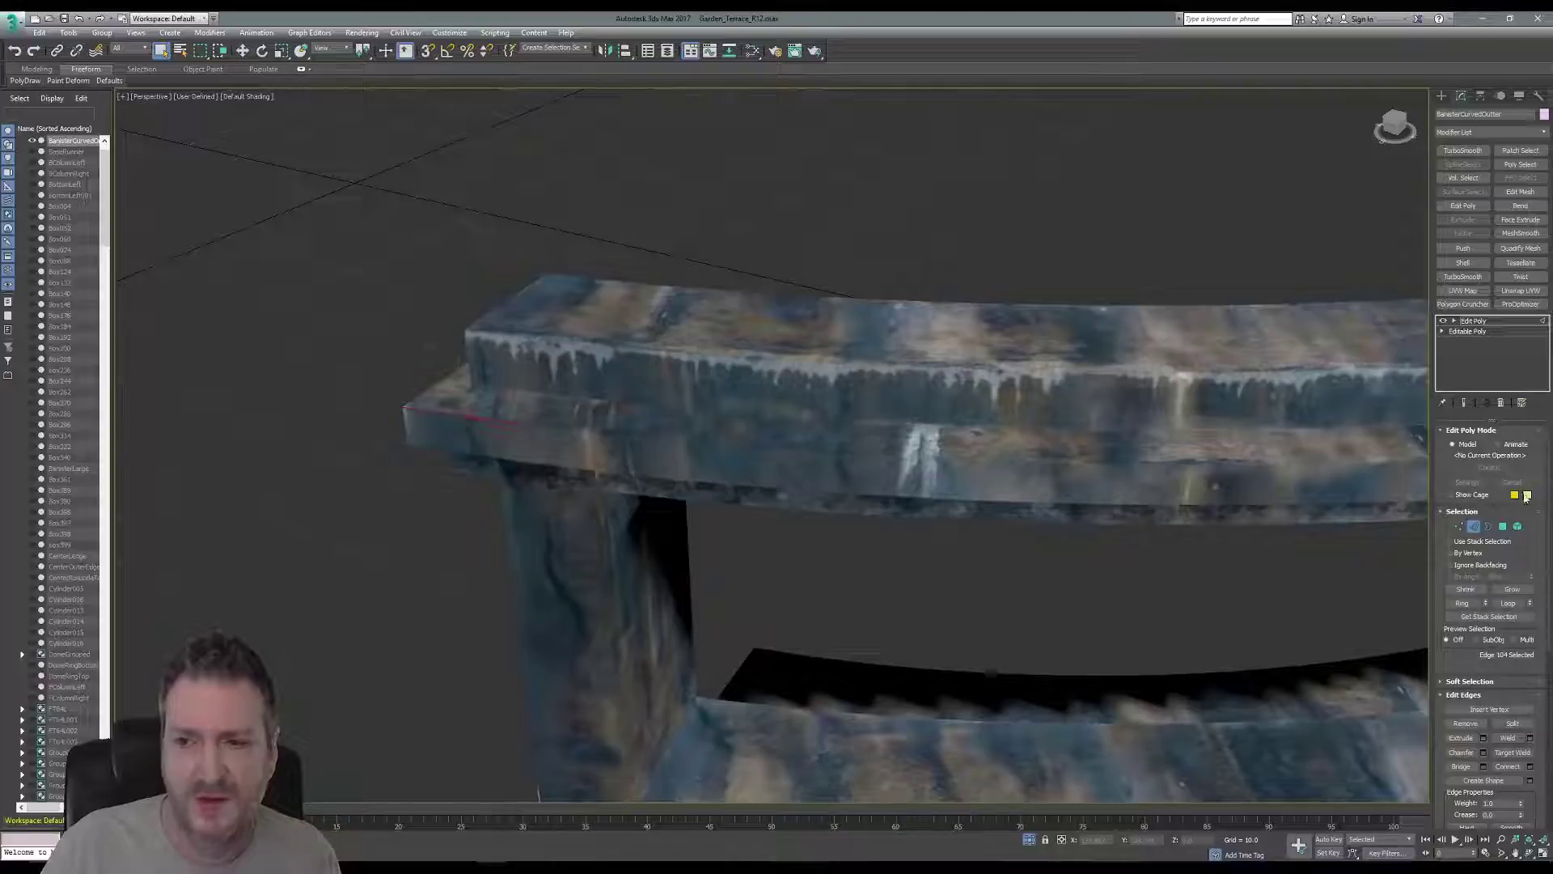
{"action": "left_click", "coordinate": [1510, 603]}
{"action": "middle_click_drag", "start_coordinate": [1154, 573], "coordinate": [910, 555]}
{"action": "scroll", "coordinate": [800, 510], "scroll_direction": "down", "scroll_amount": 3}
{"action": "scroll", "coordinate": [577, 511], "scroll_direction": "up", "scroll_amount": 4}
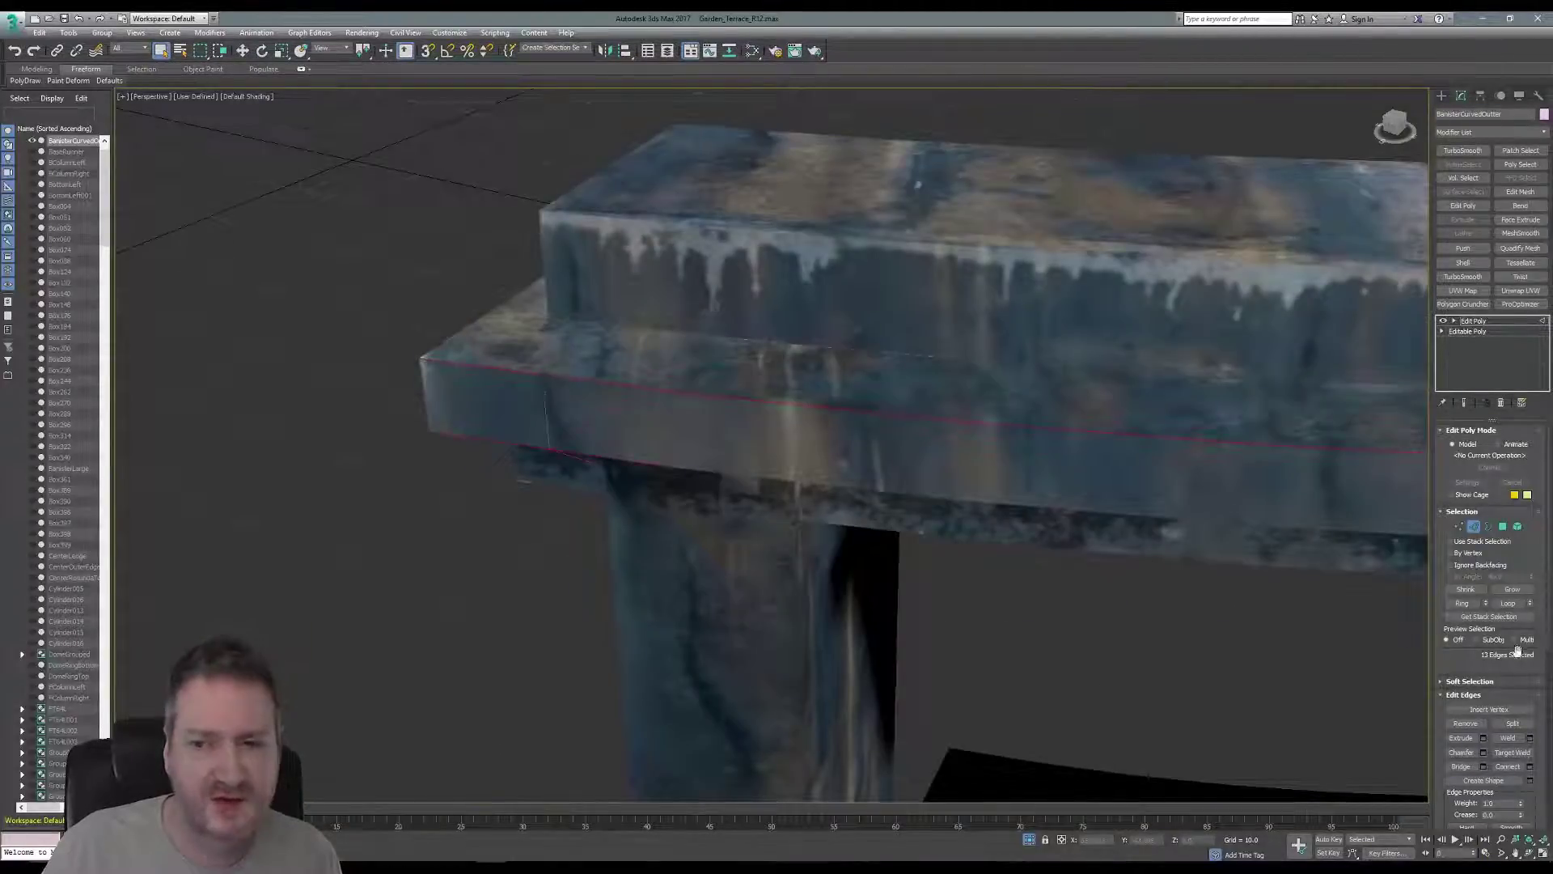
{"action": "left_click", "coordinate": [1509, 603]}
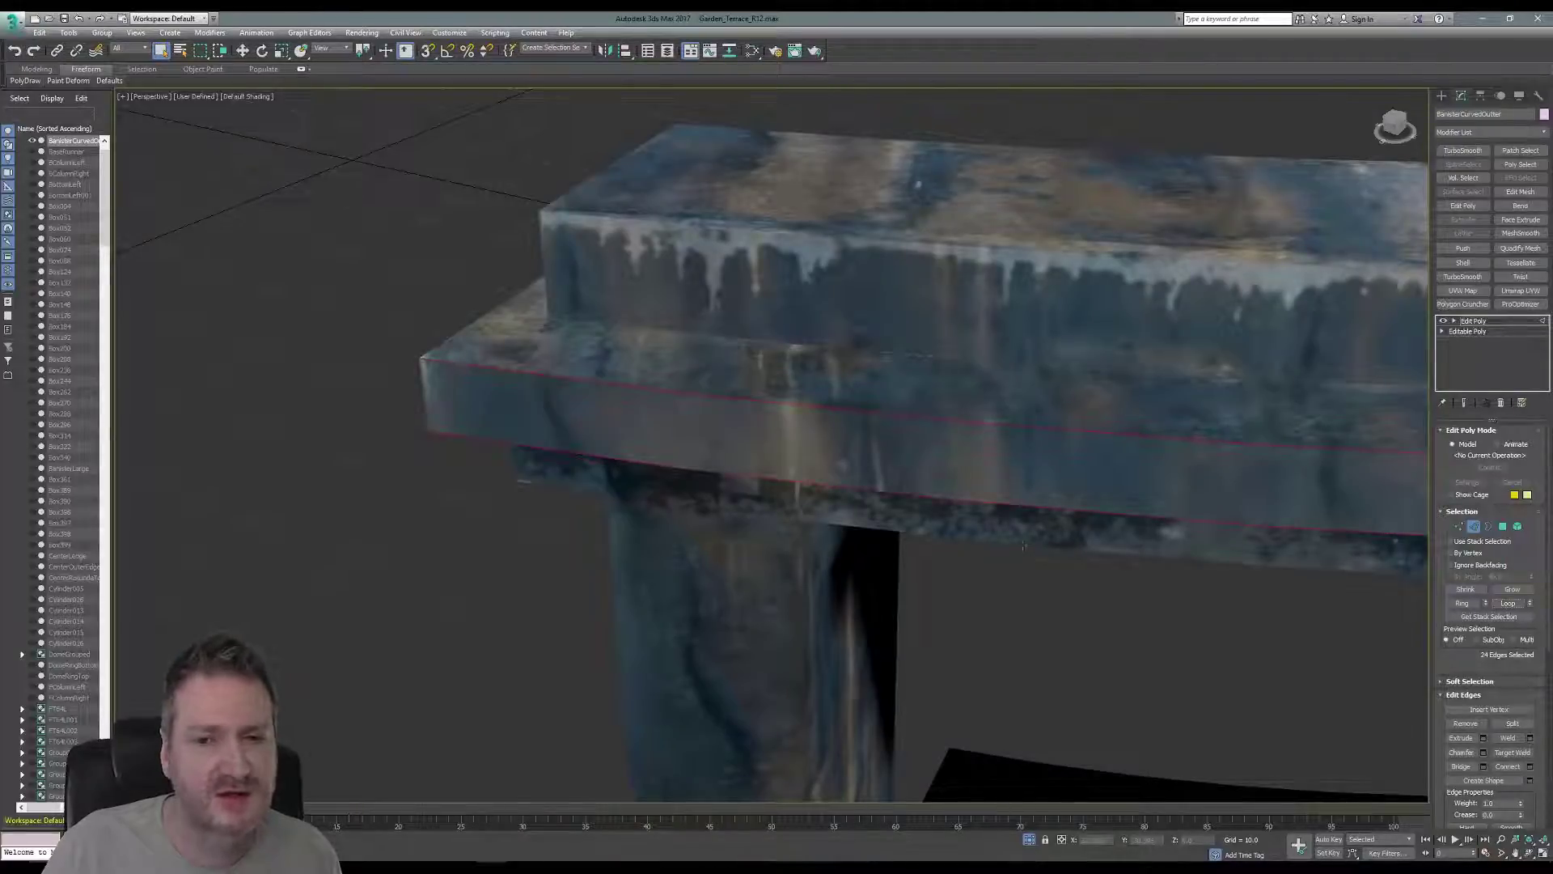
- Add the edge loops along the front and back upper edges of the top rail's raised slab to the selection
{"action": "scroll", "coordinate": [590, 485], "scroll_direction": "down", "scroll_amount": 10}
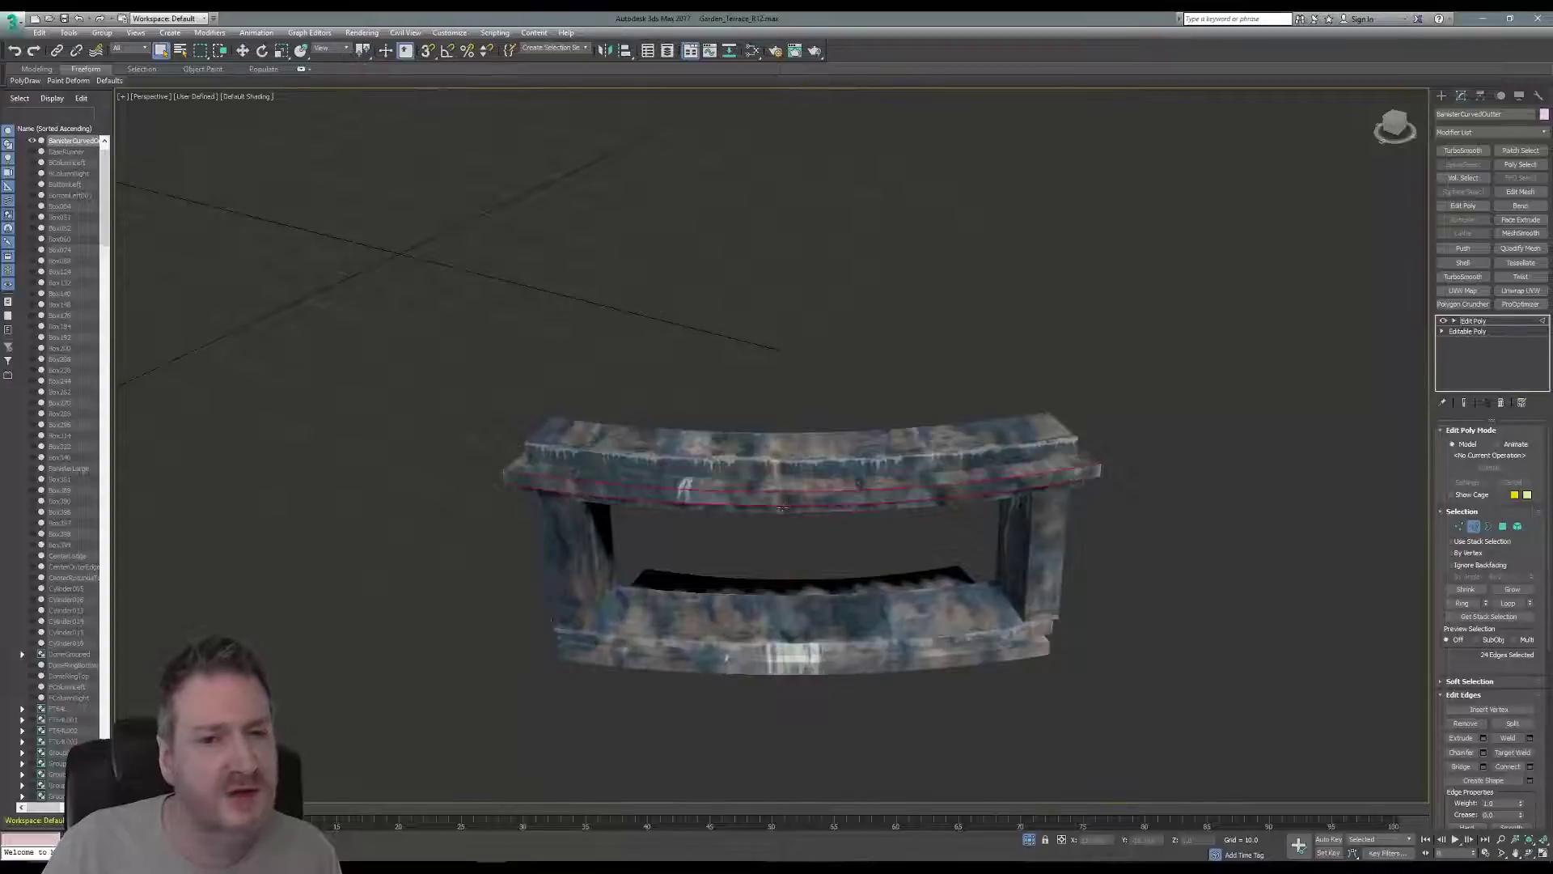
{"action": "middle_click_drag", "start_coordinate": [781, 508], "coordinate": [901, 492]}
{"action": "scroll", "coordinate": [676, 424], "scroll_direction": "up", "scroll_amount": 6}
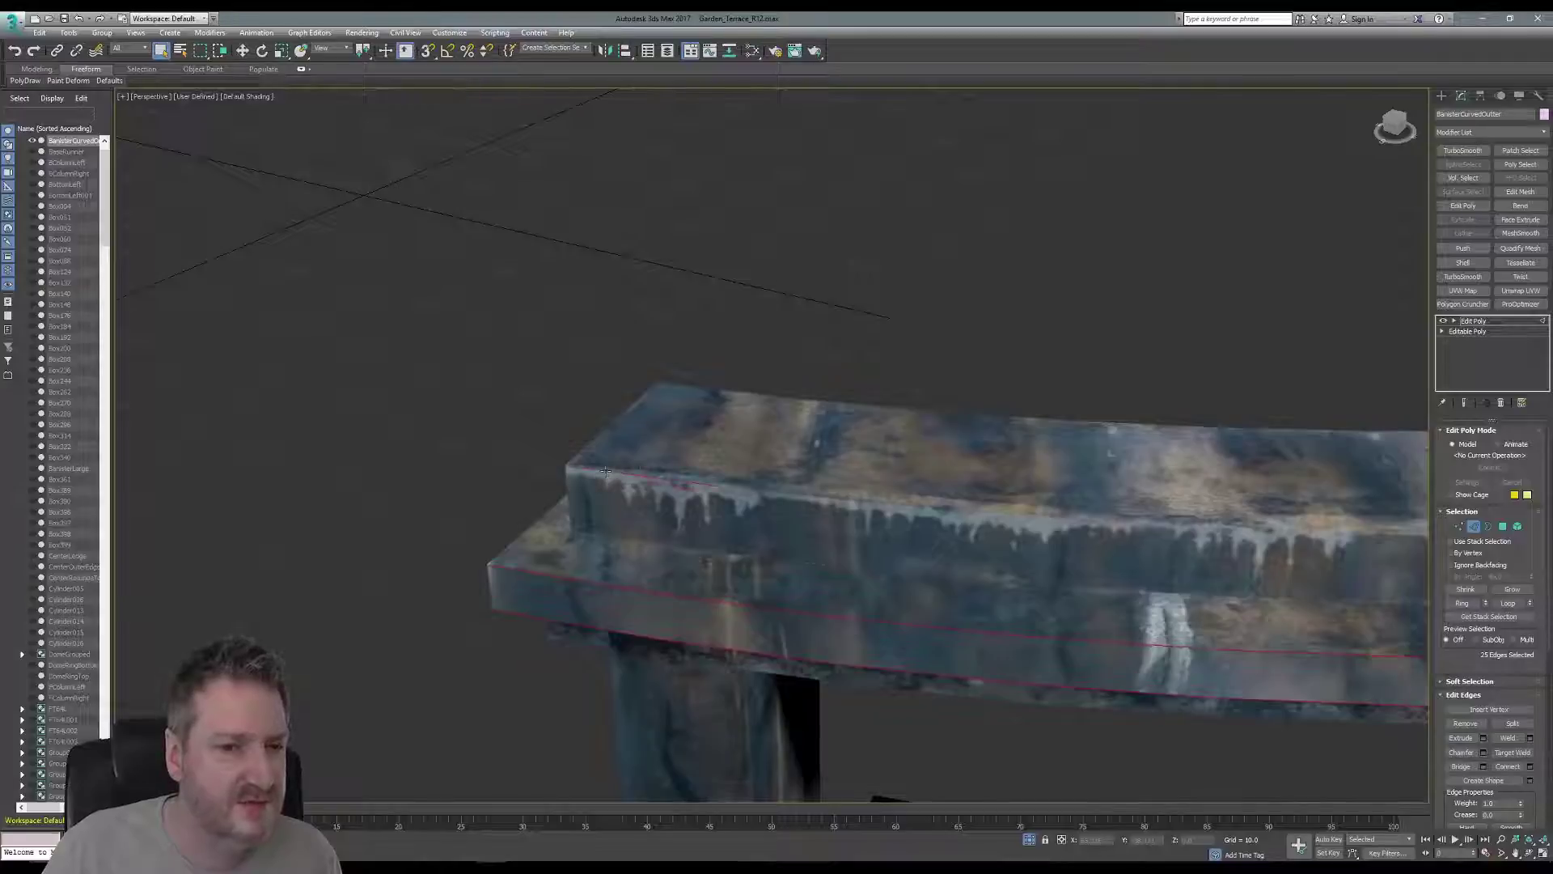
{"action": "left_click", "coordinate": [1508, 604]}
{"action": "middle_click_drag", "start_coordinate": [696, 583], "coordinate": [631, 518], "text": "alt"}
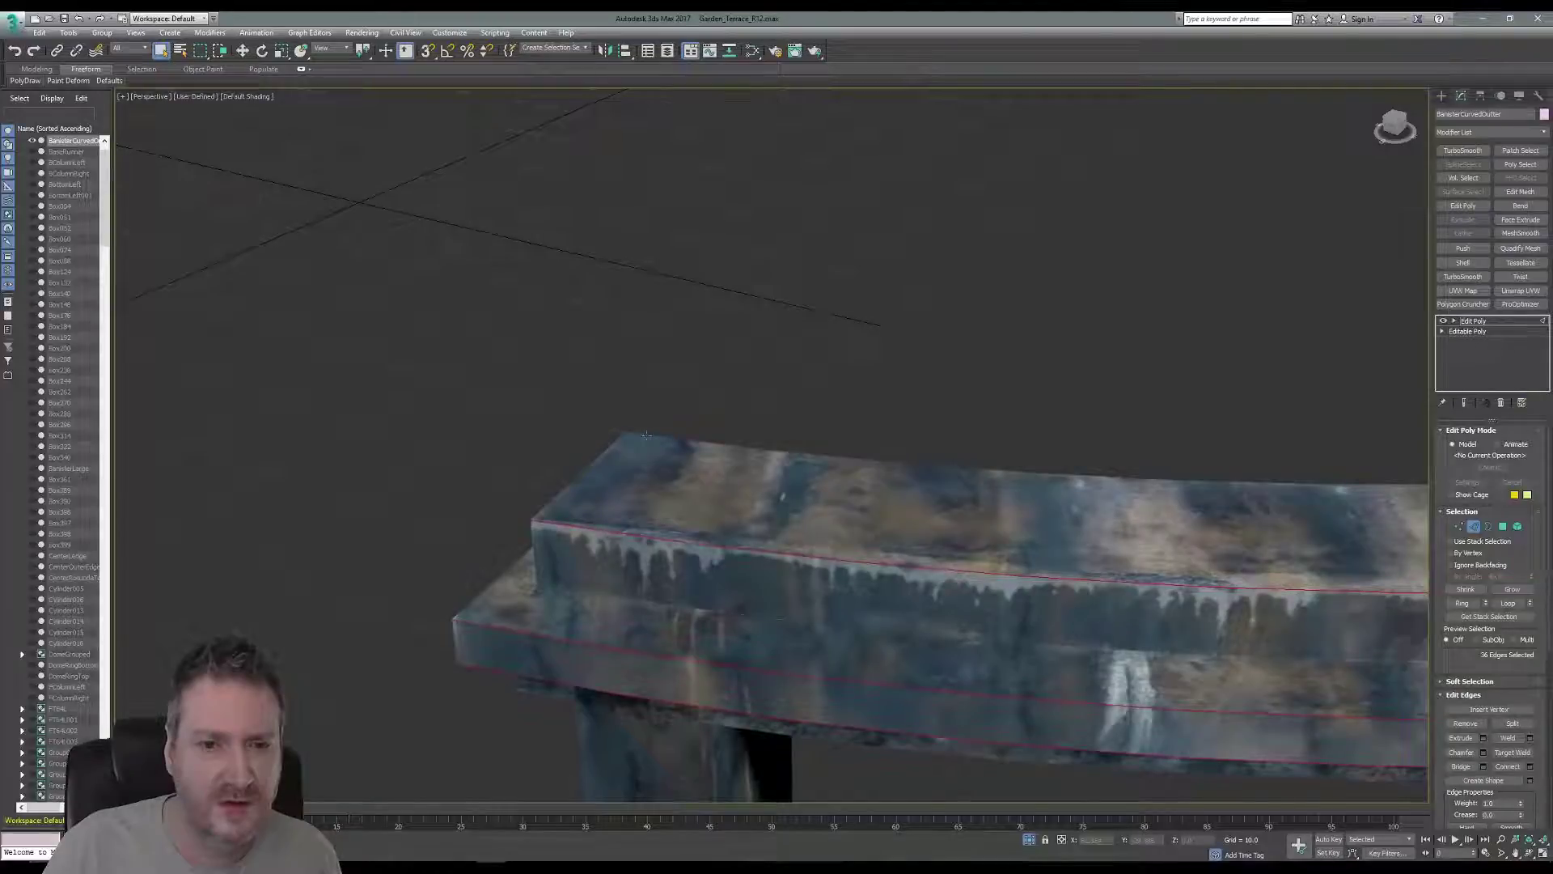
{"action": "left_click", "coordinate": [1508, 604]}
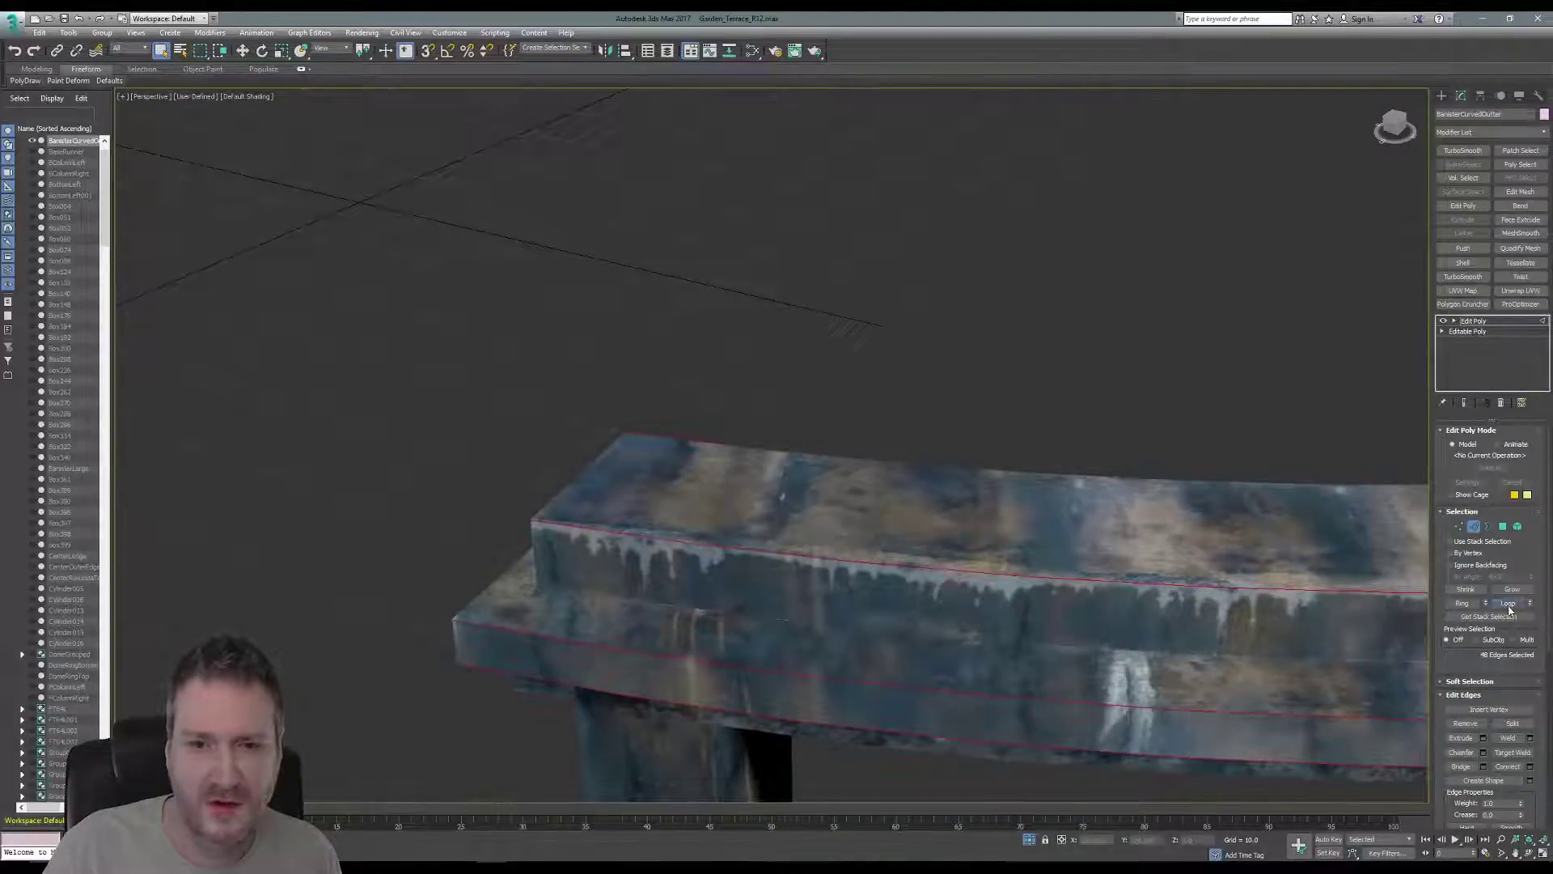
- Add the edge loop along the lower front edge of the trim beneath the top rail to the selection
{"action": "middle_click_drag", "start_coordinate": [908, 440], "coordinate": [531, 246]}
{"action": "scroll", "coordinate": [531, 246], "scroll_direction": "down", "scroll_amount": 3}
{"action": "scroll", "coordinate": [531, 246], "scroll_direction": "up", "scroll_amount": 1}
{"action": "middle_click_drag", "start_coordinate": [841, 397], "coordinate": [982, 468]}
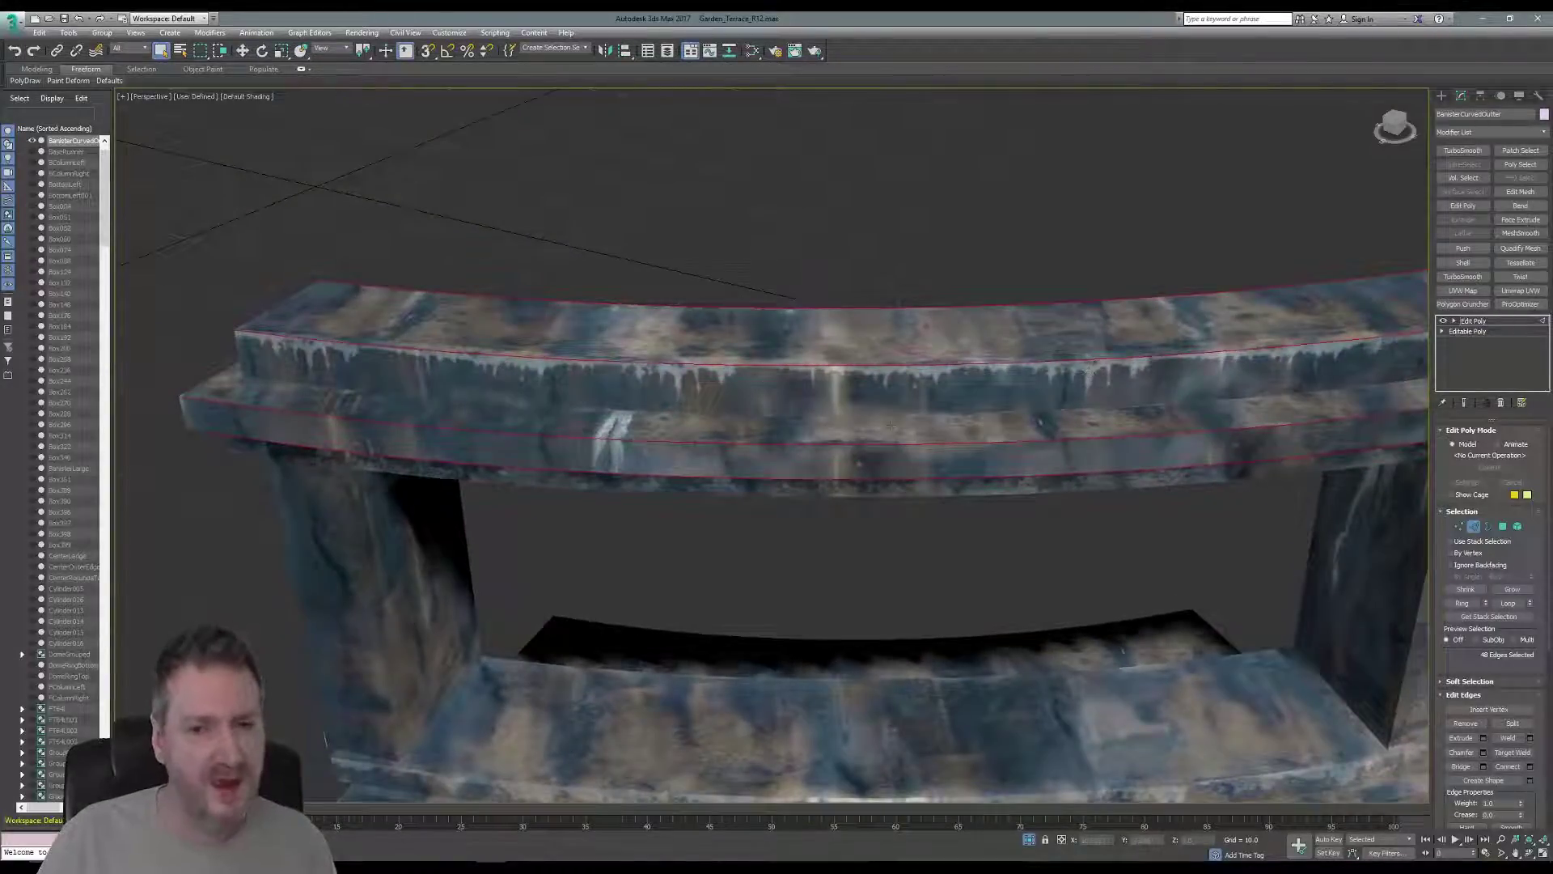
{"action": "middle_click_drag", "start_coordinate": [859, 463], "coordinate": [846, 389]}
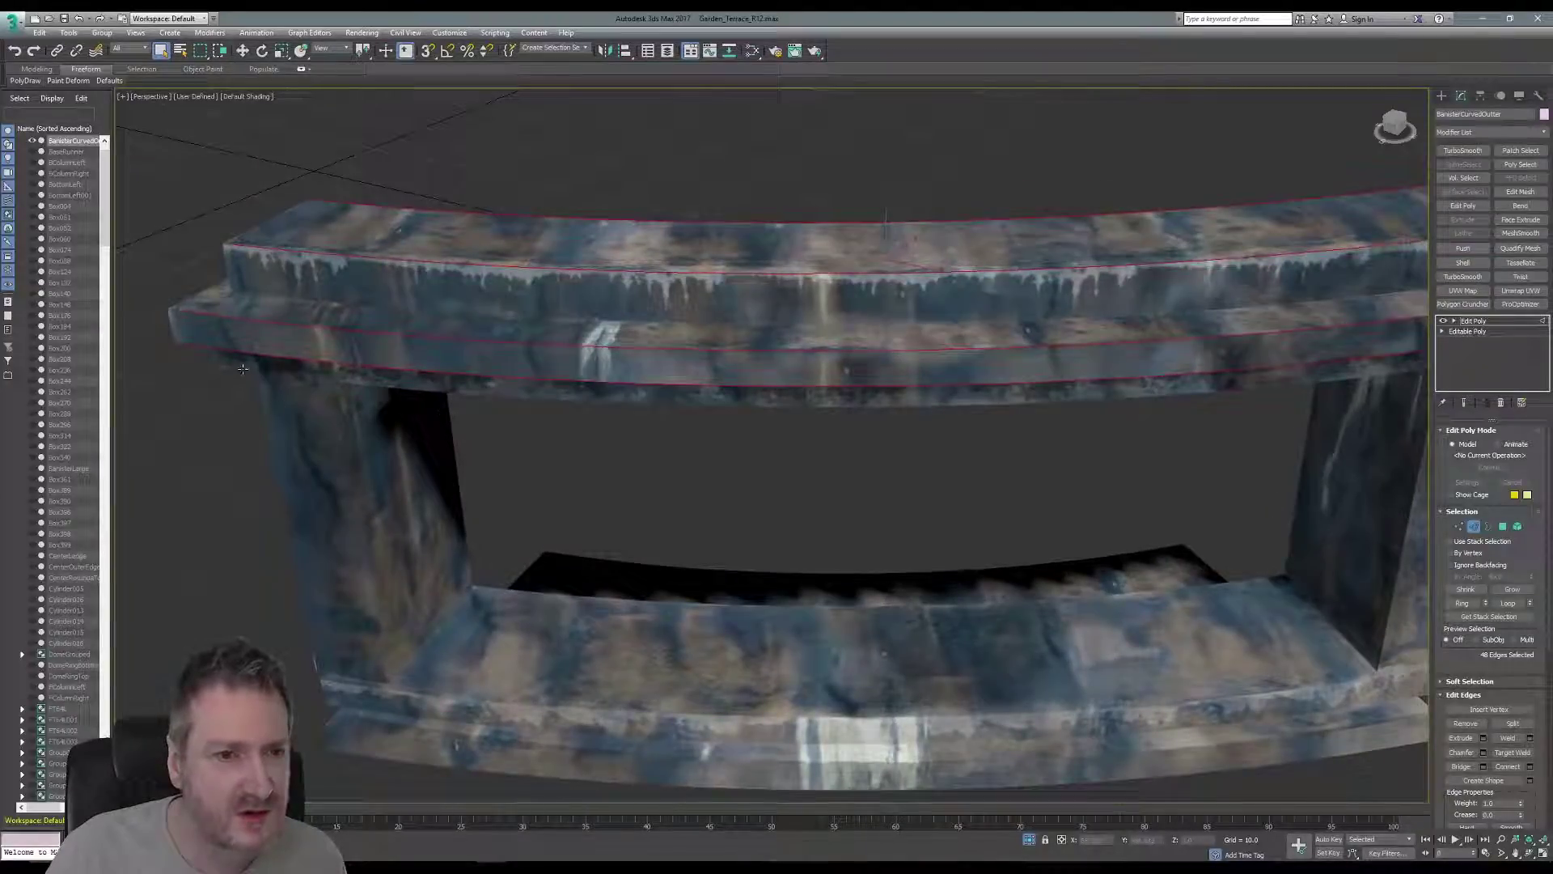
{"action": "left_click", "coordinate": [1509, 603]}
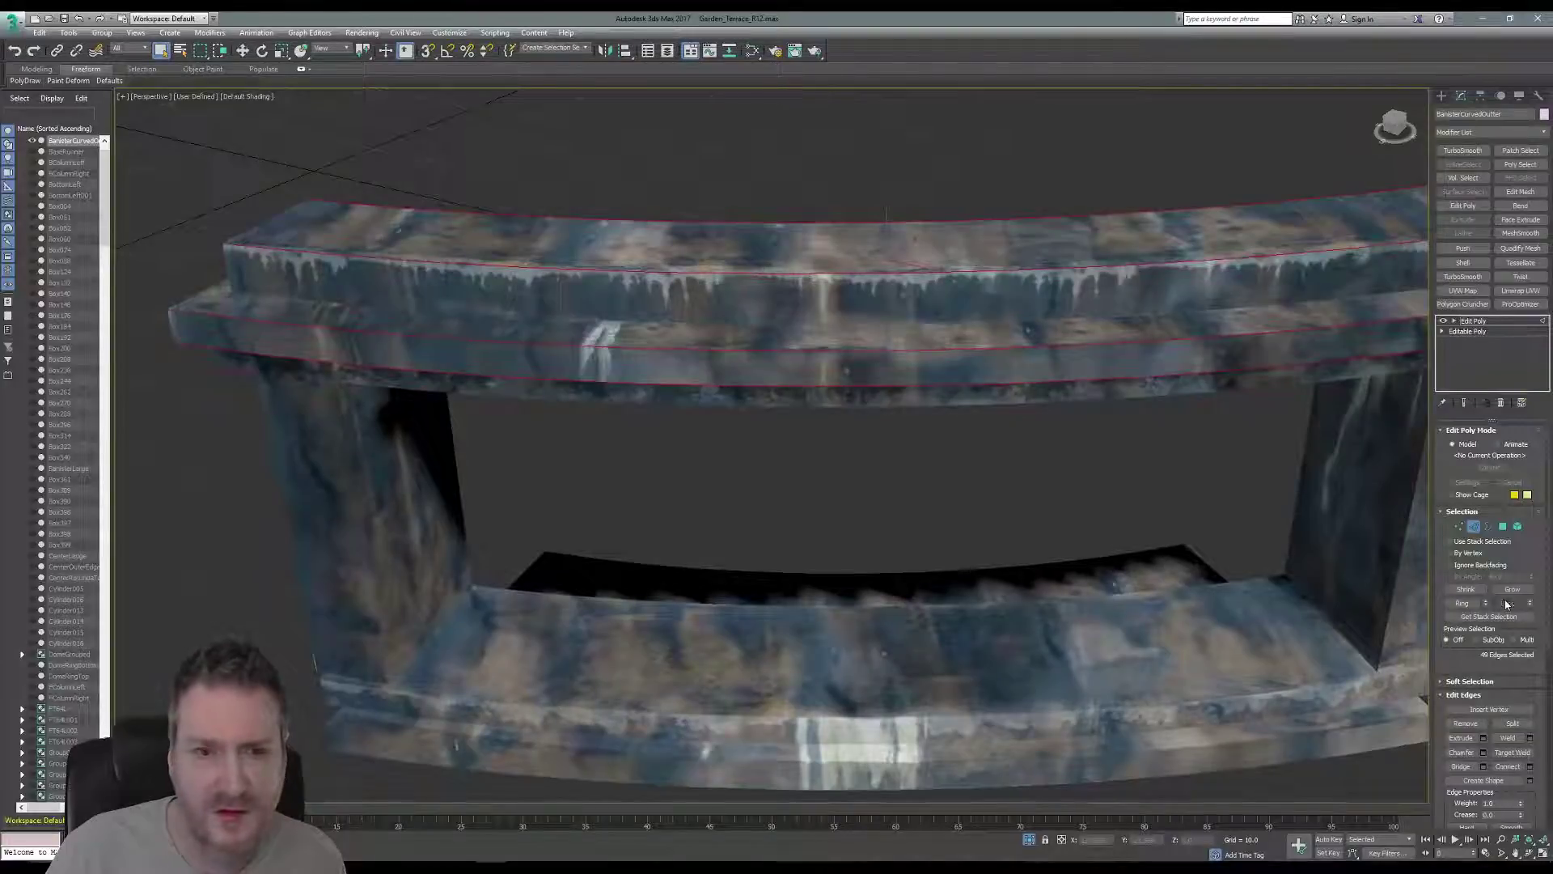
- Add the edge loops along the bottom rail's upper front edge and the middle of its front face to the selection
{"action": "middle_click_drag", "start_coordinate": [693, 530], "coordinate": [721, 418]}
{"action": "left_click", "coordinate": [388, 550], "text": "ctrl"}
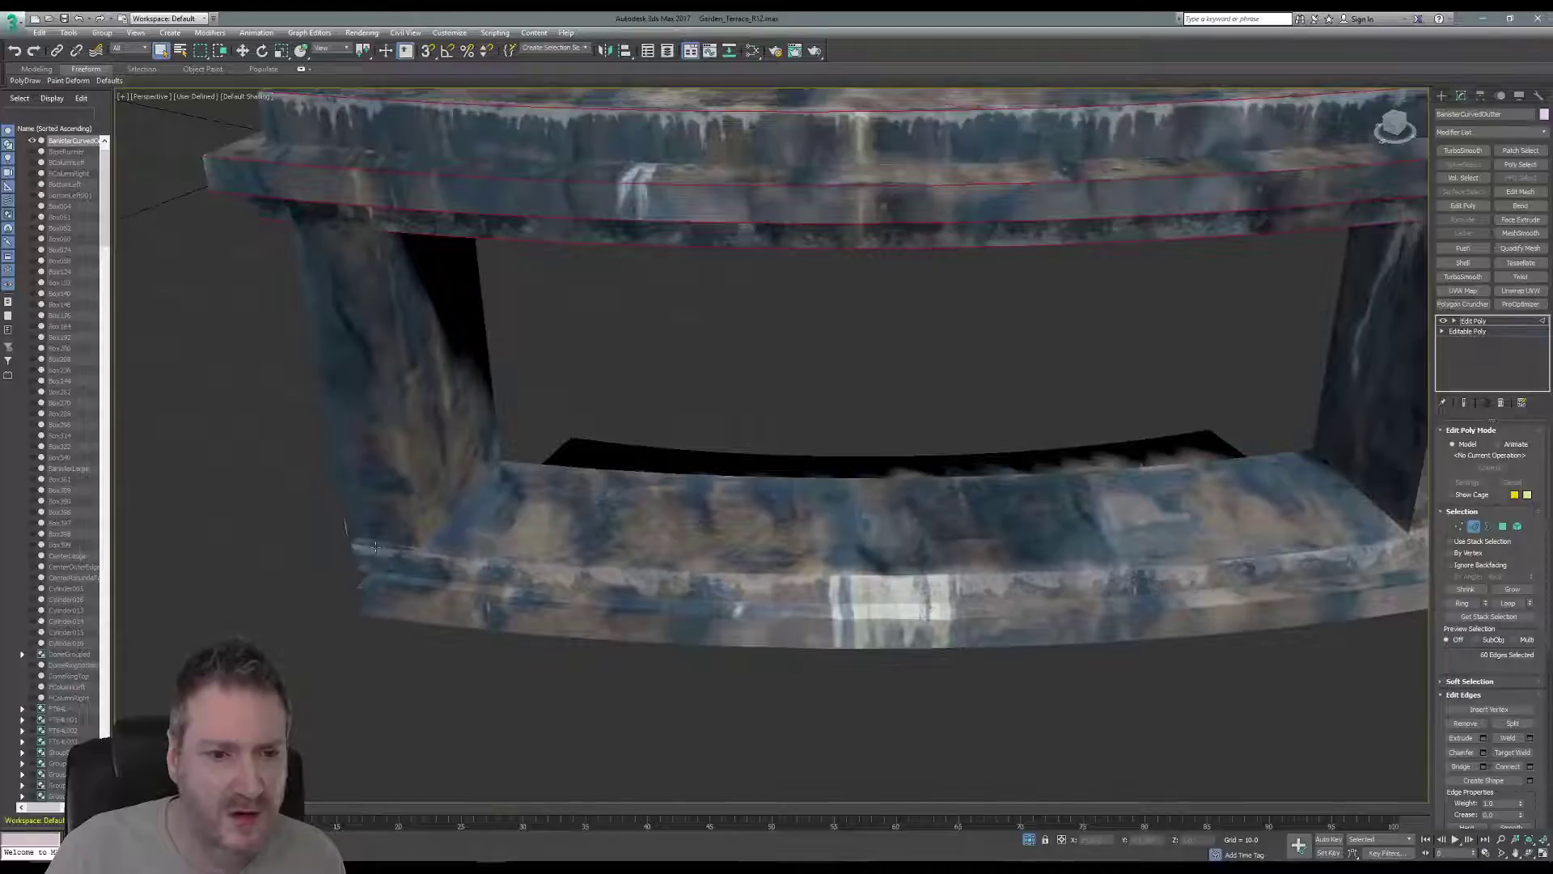
{"action": "left_click", "coordinate": [1508, 603]}
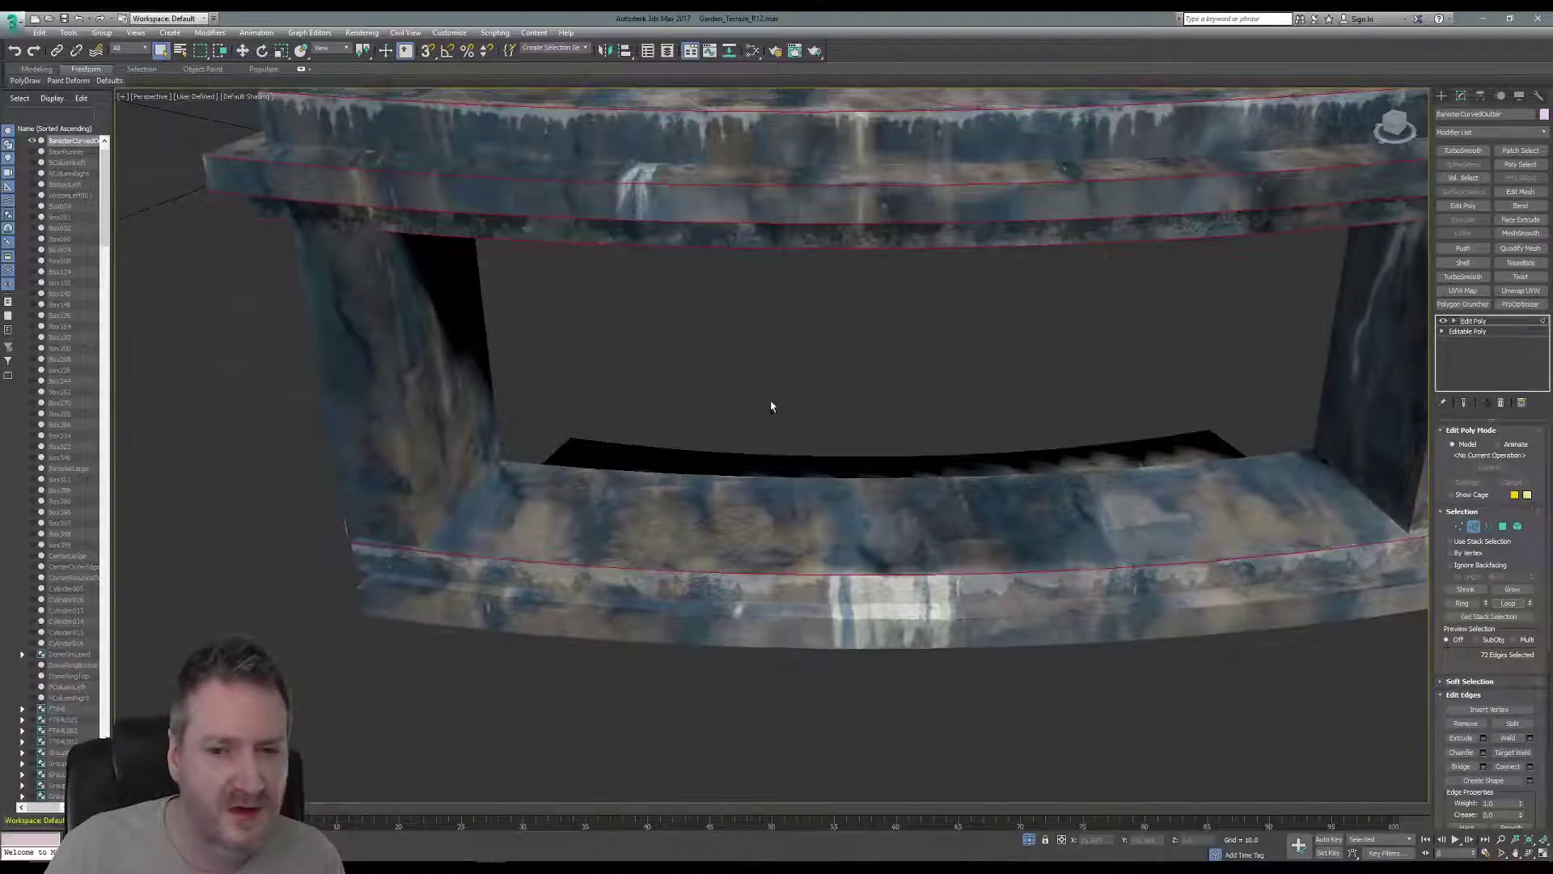
{"action": "middle_click_drag", "start_coordinate": [770, 395], "coordinate": [750, 361]}
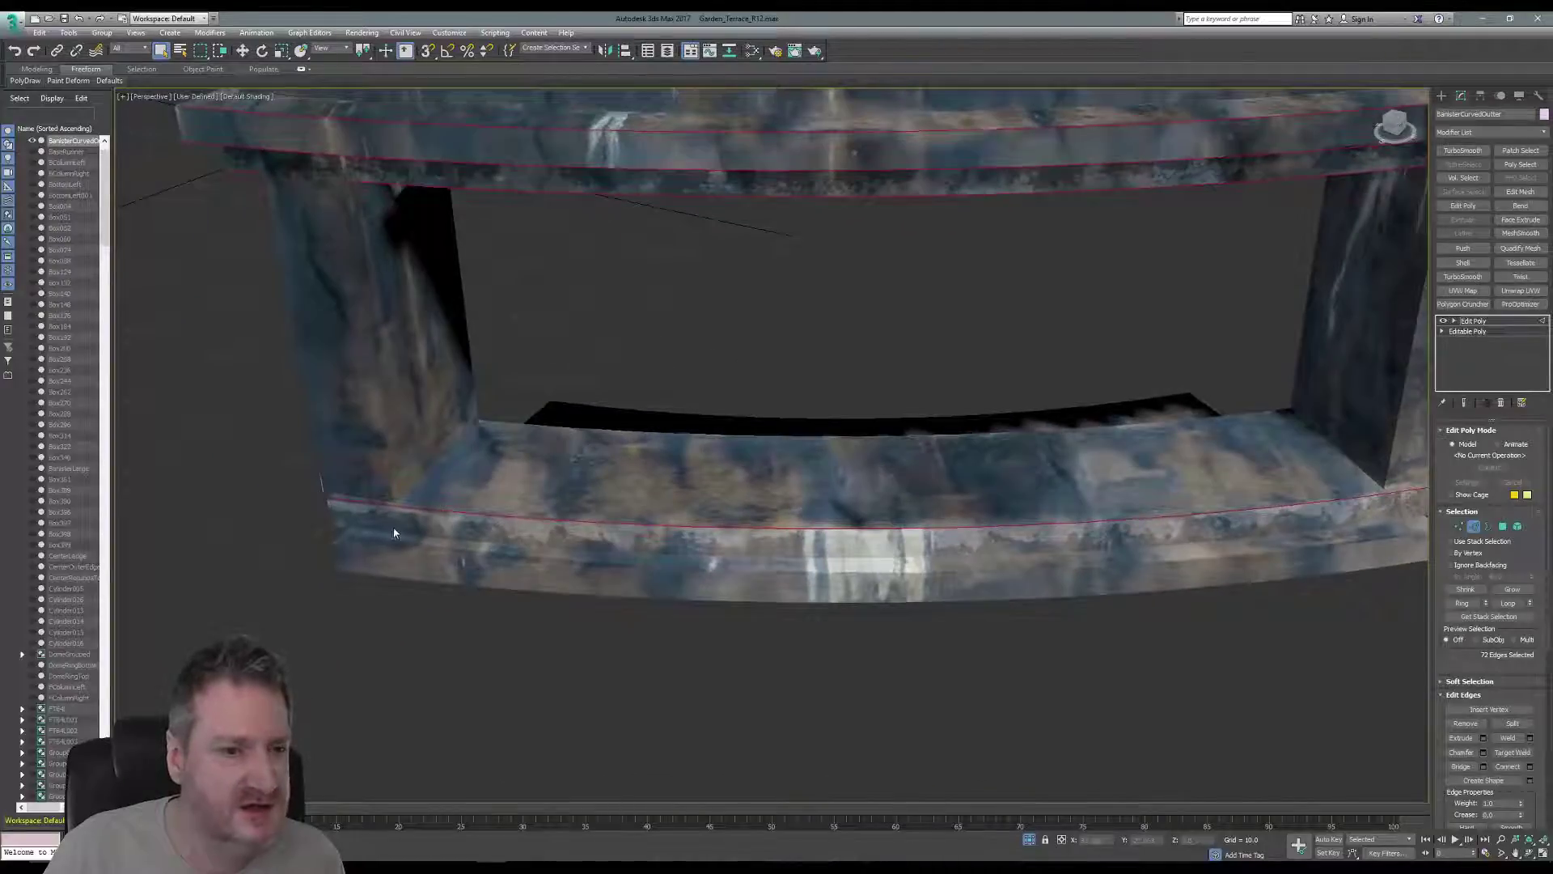
{"action": "left_click", "coordinate": [346, 545], "text": "ctrl"}
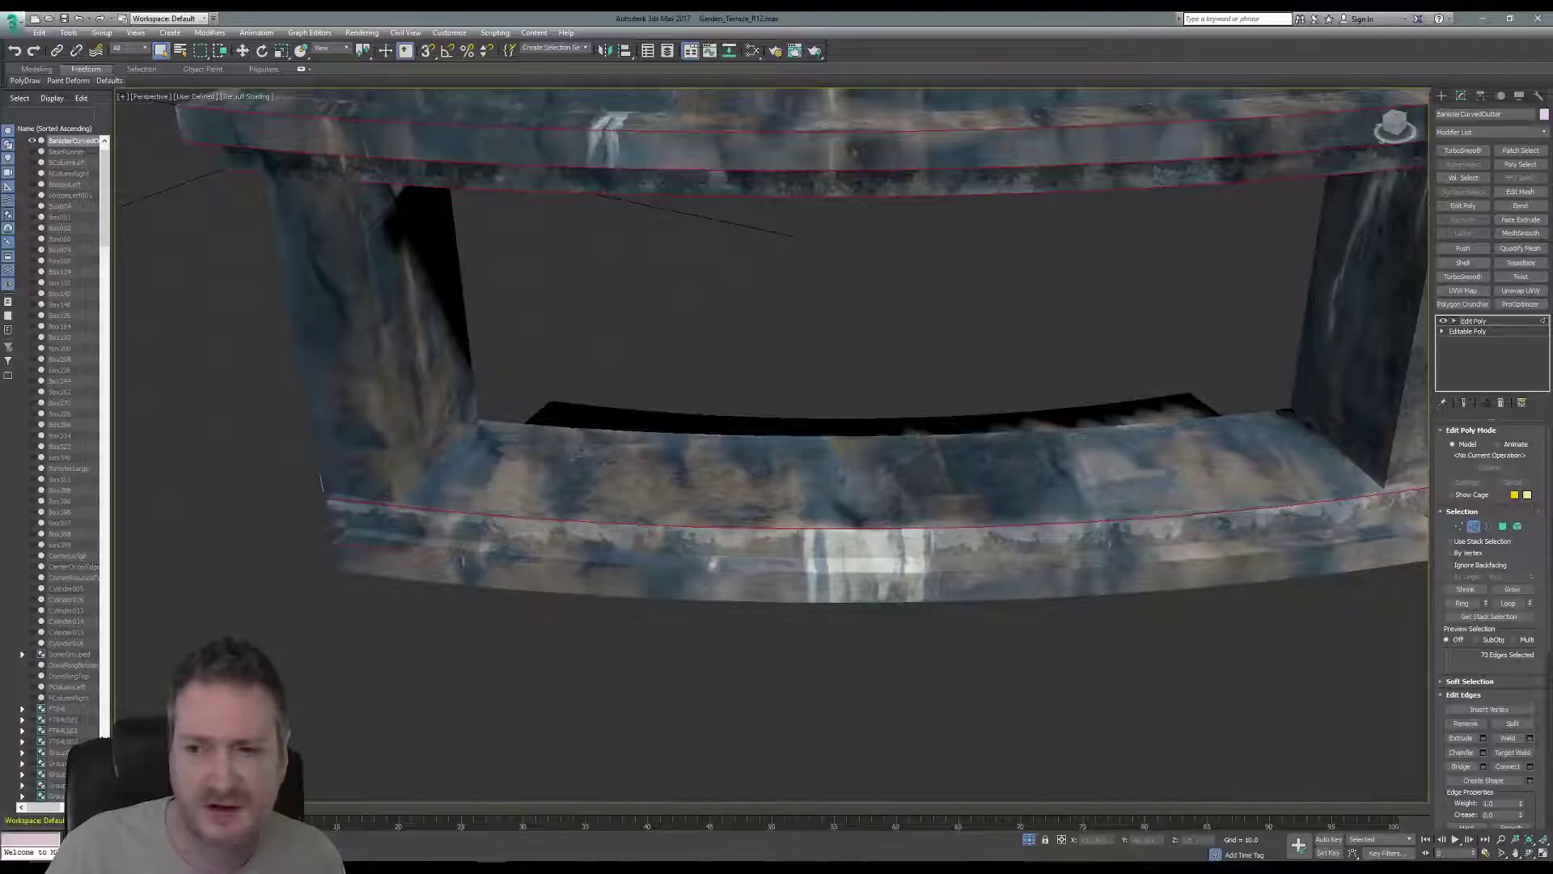
{"action": "left_click", "coordinate": [1510, 603]}
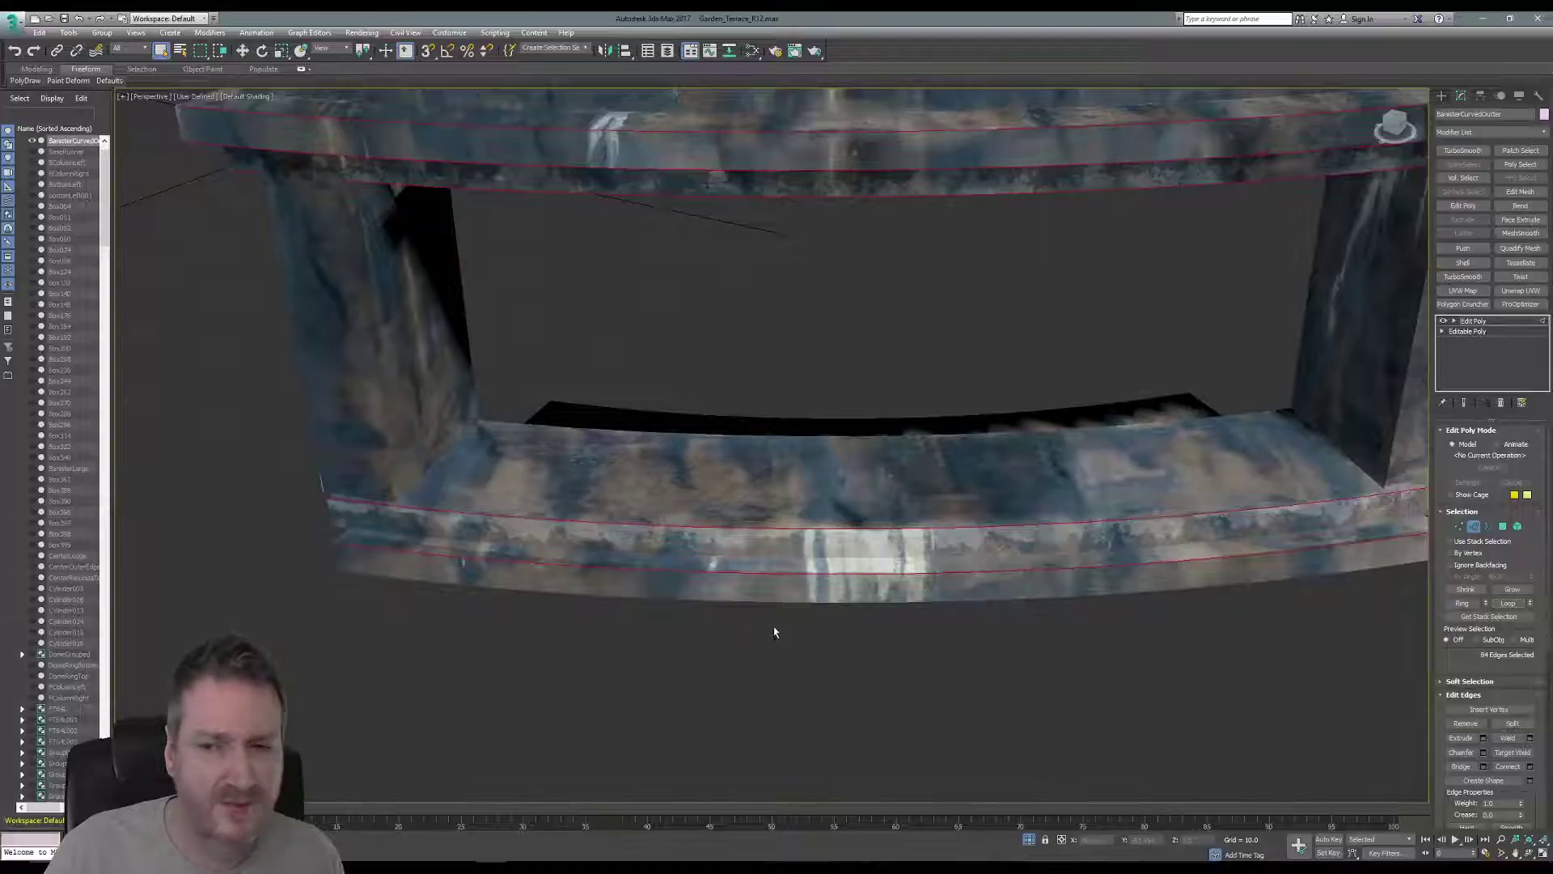
- Add the edge loop along the lower front edge of the bottom rail to the selection
{"action": "left_click", "coordinate": [1530, 856]}
{"action": "mouse_move", "coordinate": [829, 543]}
{"action": "left_mouse_down"}
{"action": "mouse_move", "coordinate": [812, 482]}
{"action": "mouse_move", "coordinate": [840, 530]}
{"action": "left_mouse_up"}
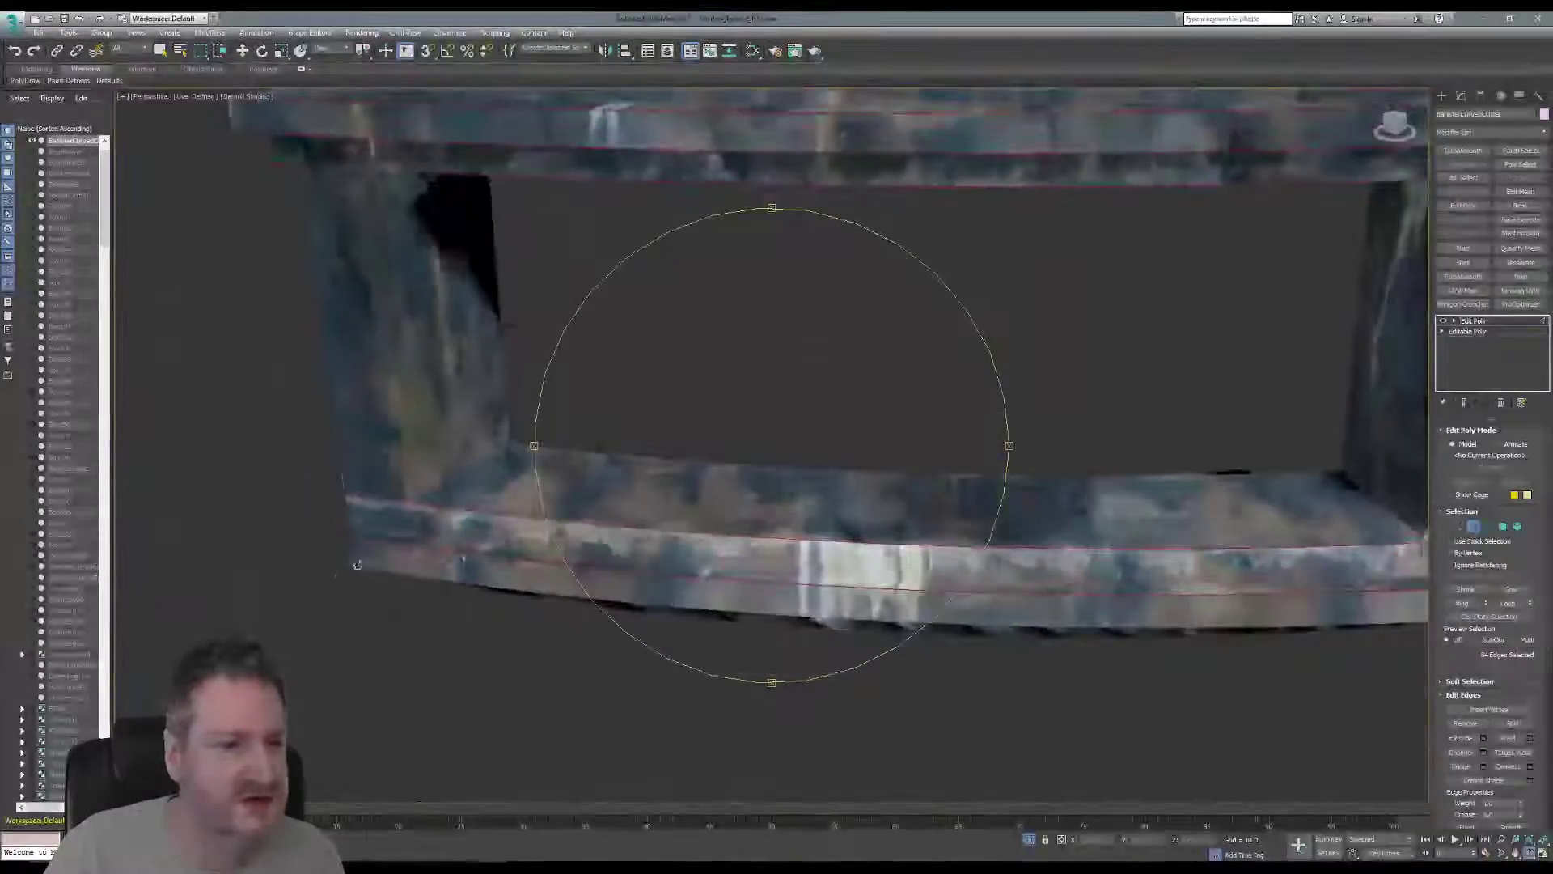
{"action": "left_click", "coordinate": [163, 51]}
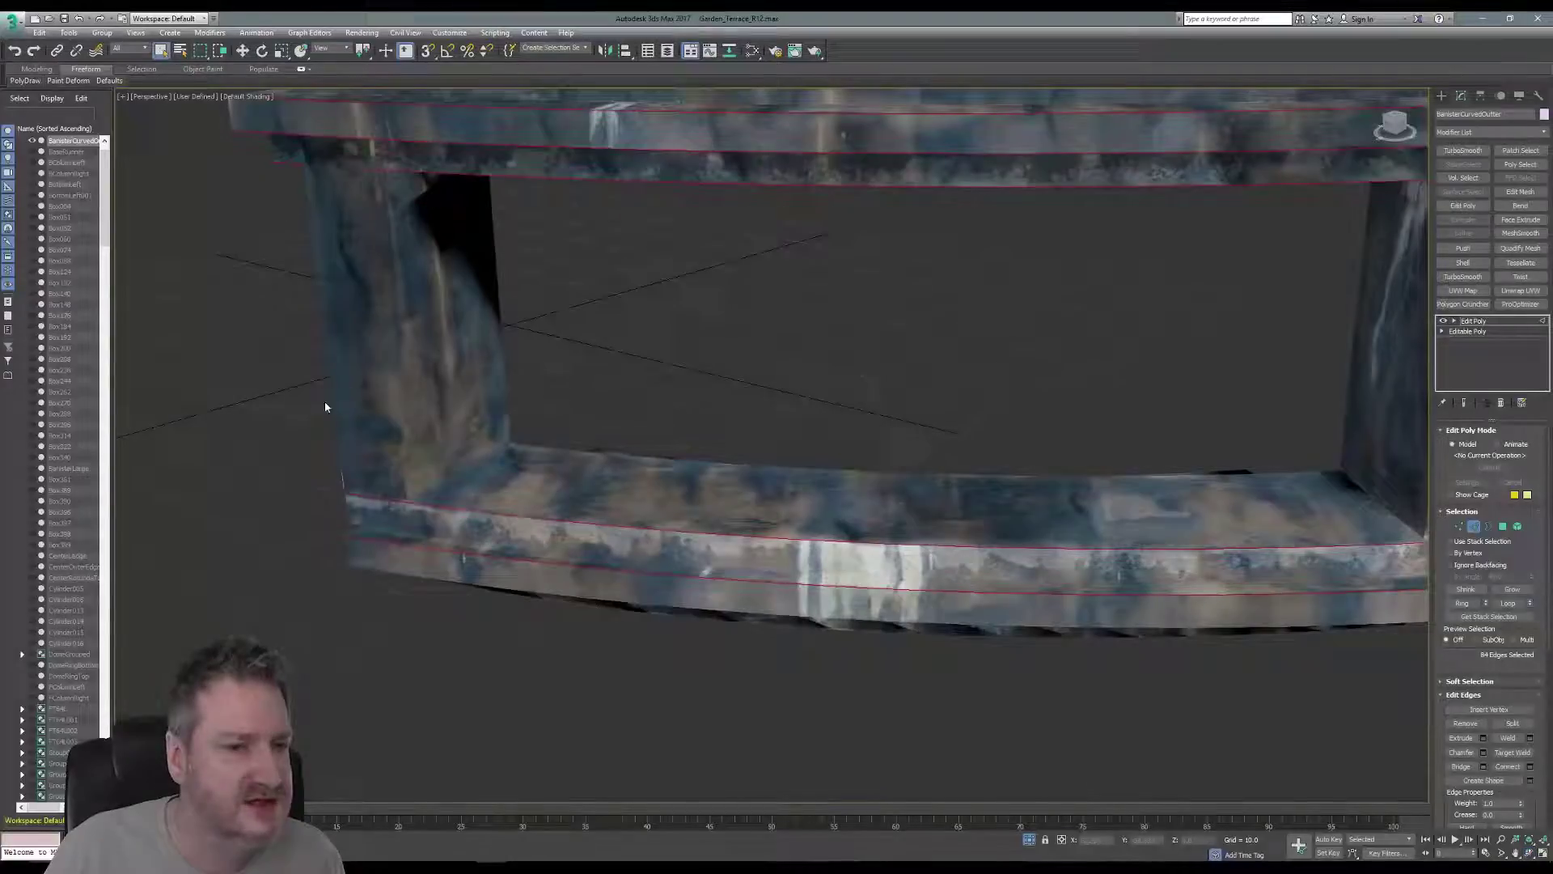
{"action": "left_click", "coordinate": [358, 566], "text": "ctrl"}
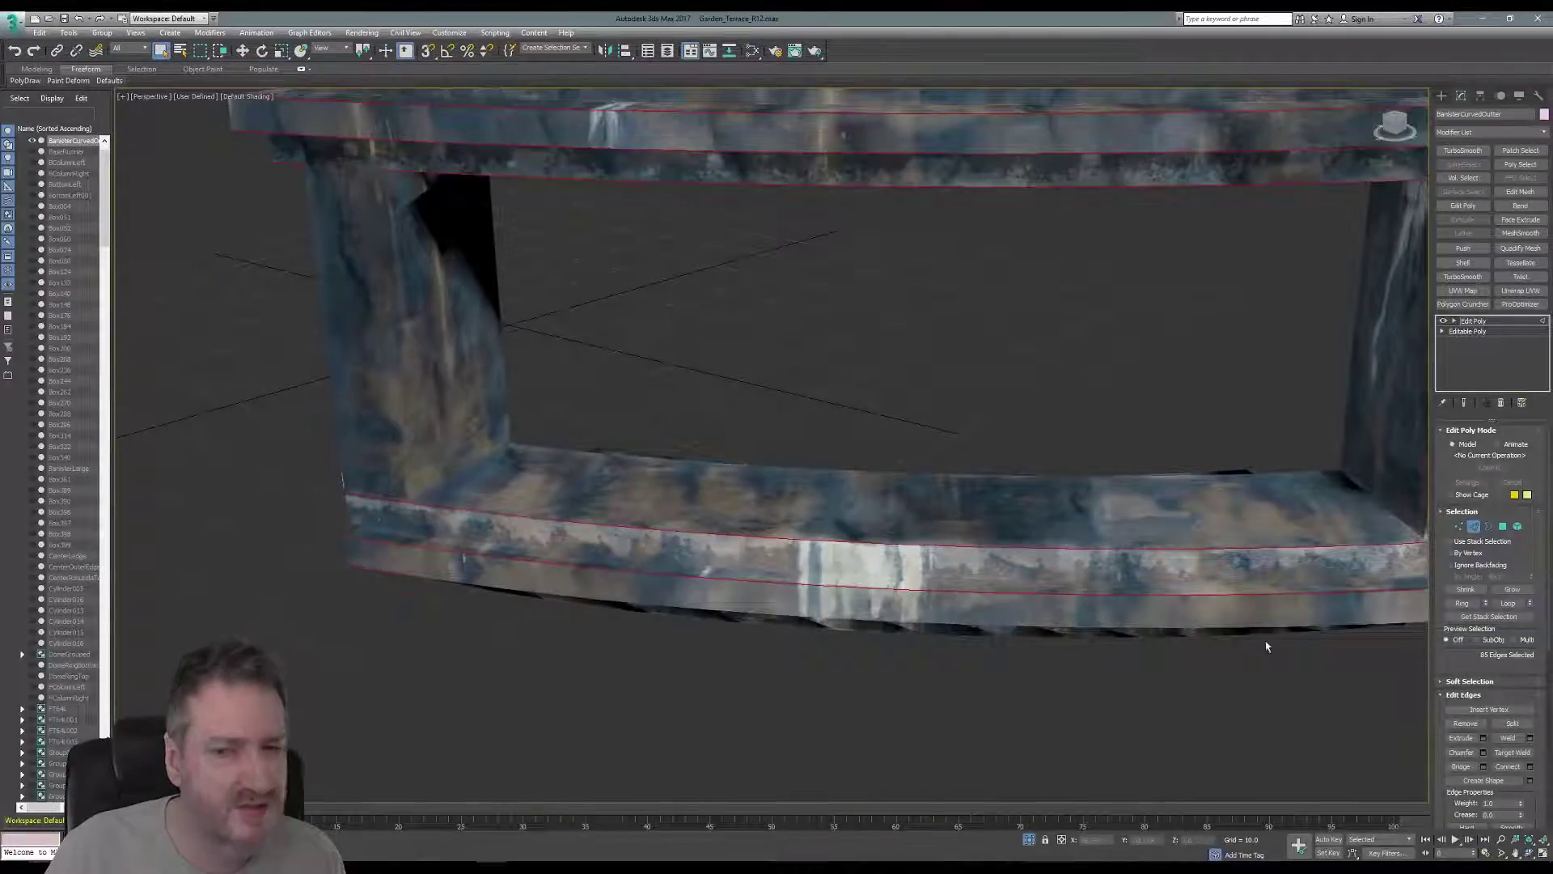
{"action": "left_click", "coordinate": [1510, 604]}
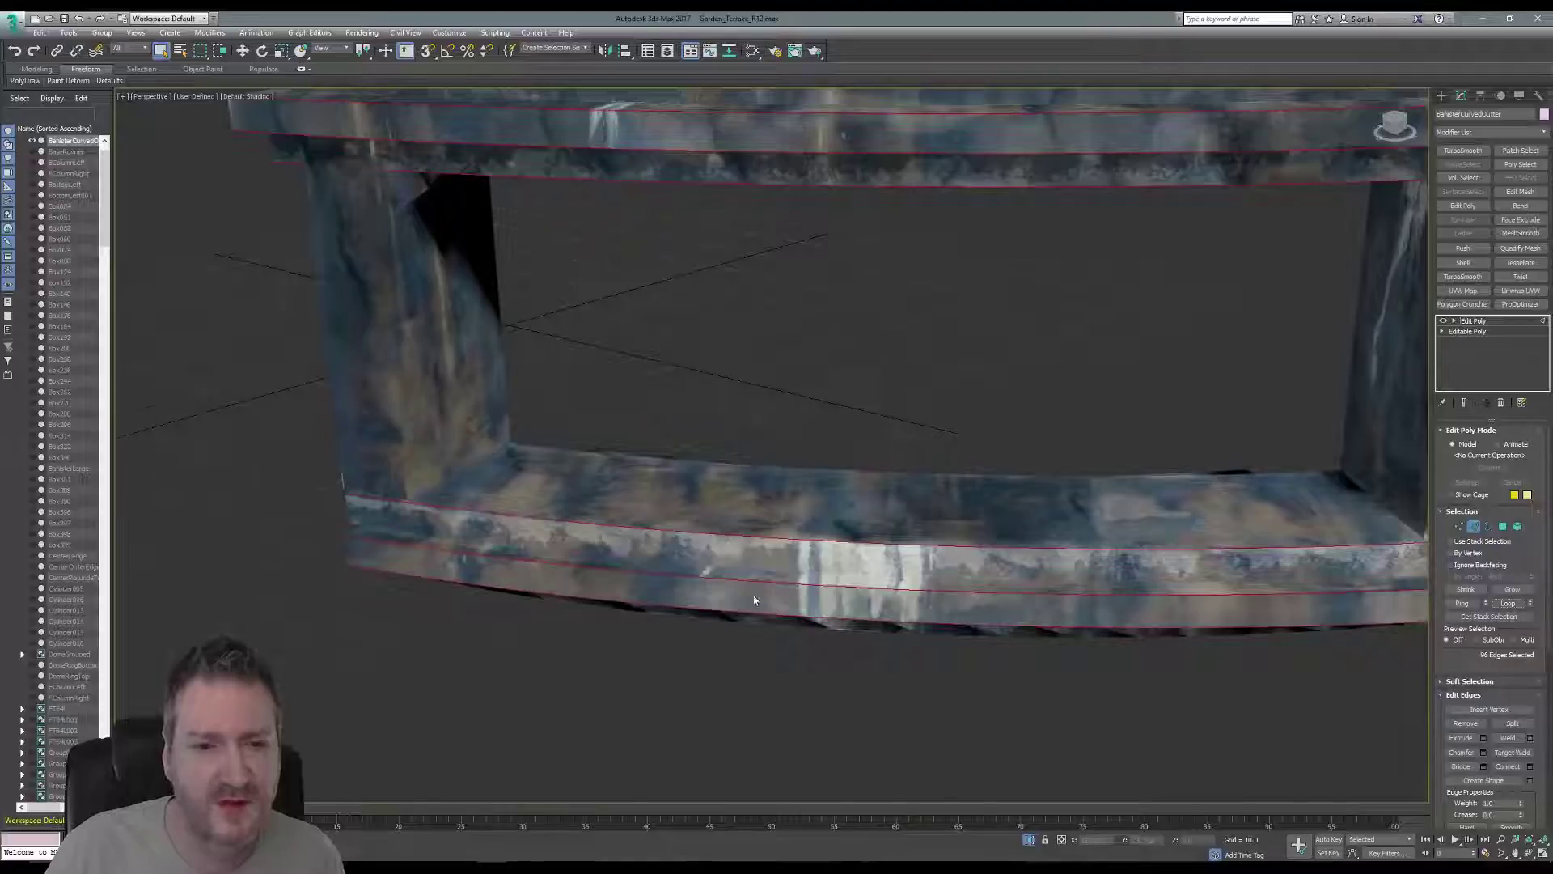
- Add the edge loop on the underside of the bottom rail, behind its front face, to the selection
{"action": "middle_click_drag", "start_coordinate": [753, 597], "coordinate": [772, 414]}
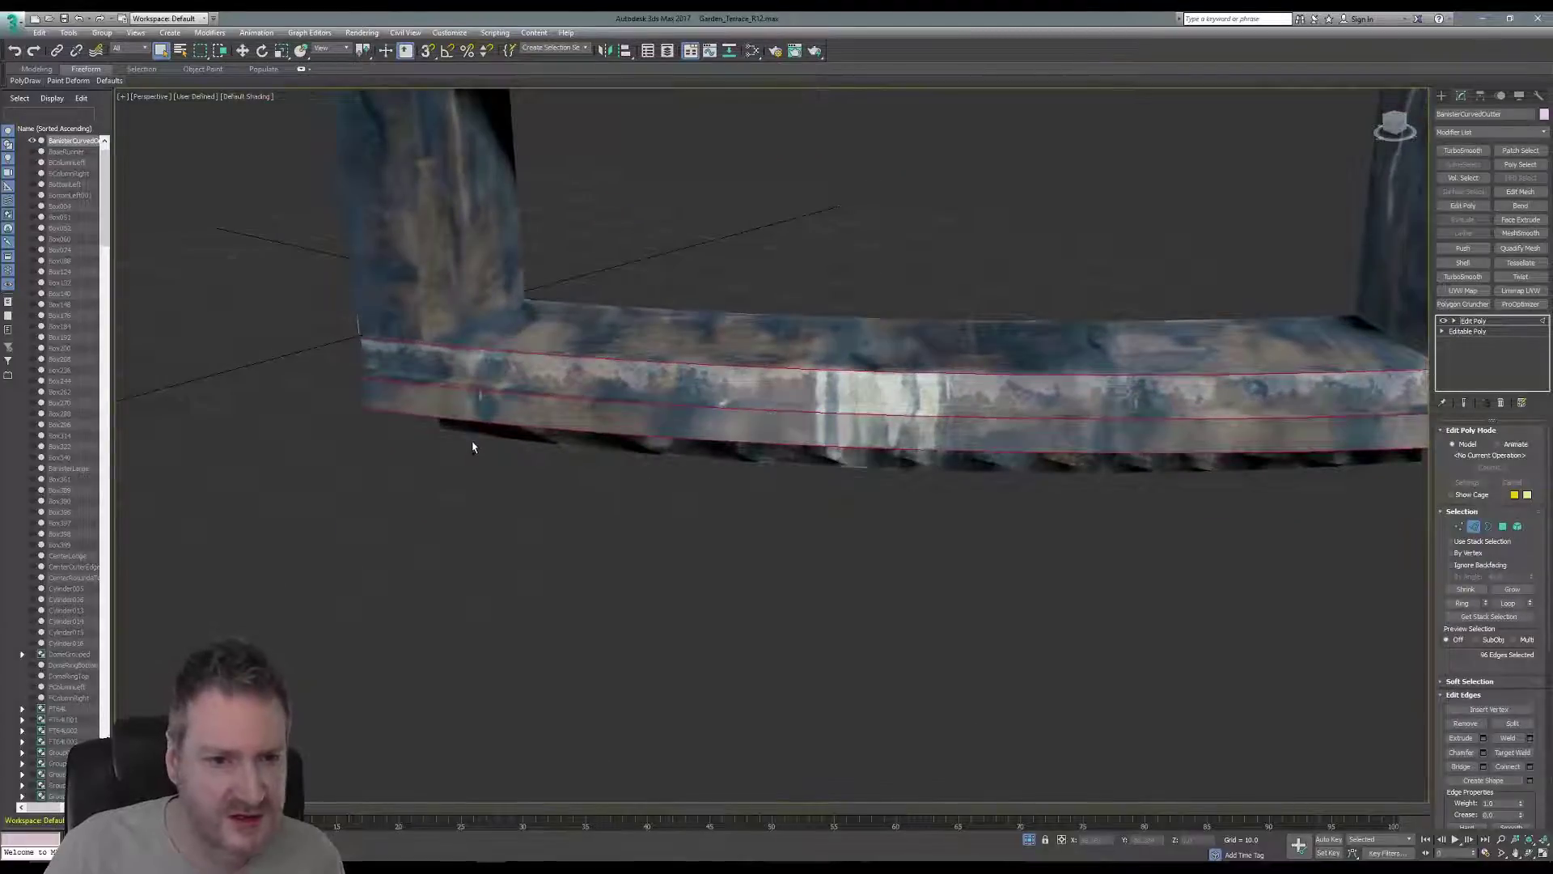
{"action": "left_click", "coordinate": [461, 434], "text": "ctrl"}
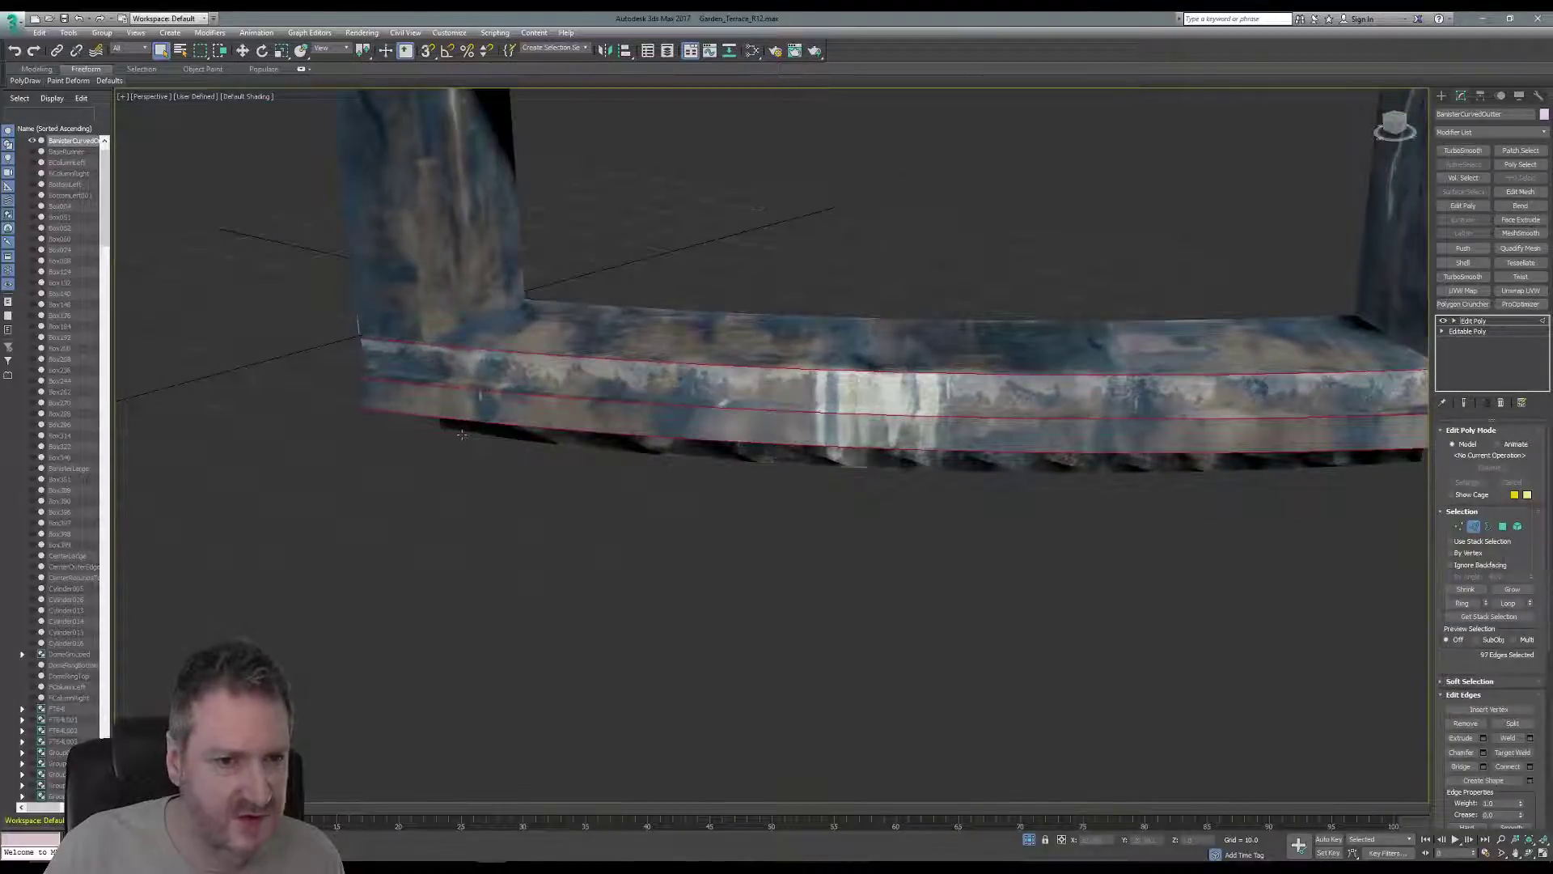
- Add the full edge loops along the base's lowest back edge and the top ledge's upper front edge to the selection
{"action": "left_click", "coordinate": [1508, 602]}
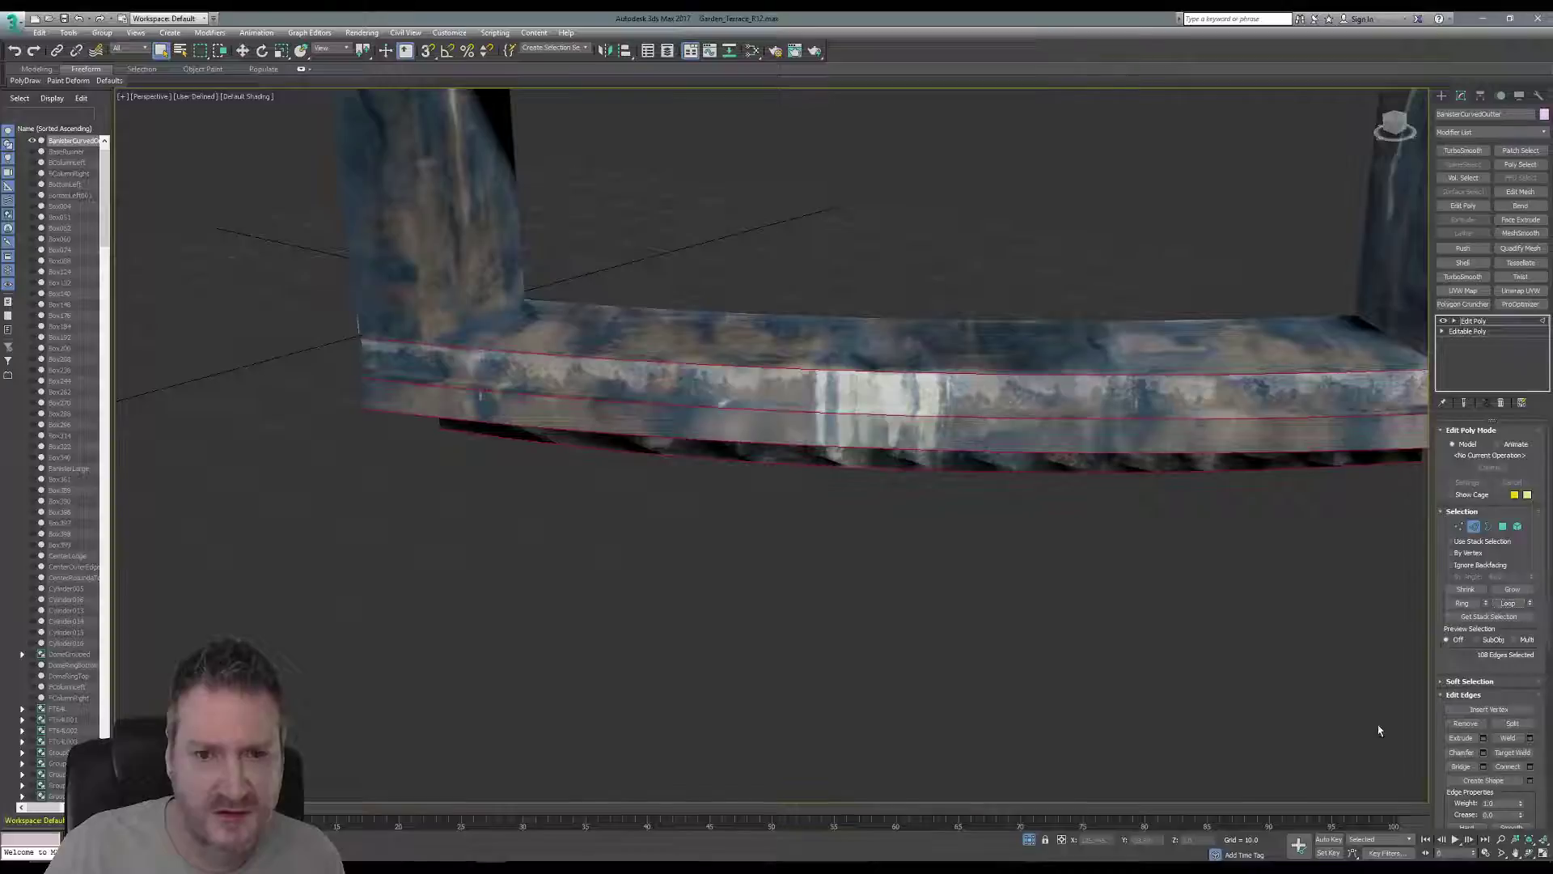
{"action": "left_click", "coordinate": [1529, 854]}
{"action": "left_click_drag", "start_coordinate": [822, 449], "coordinate": [767, 581]}
{"action": "left_click_drag", "start_coordinate": [684, 466], "coordinate": [860, 475]}
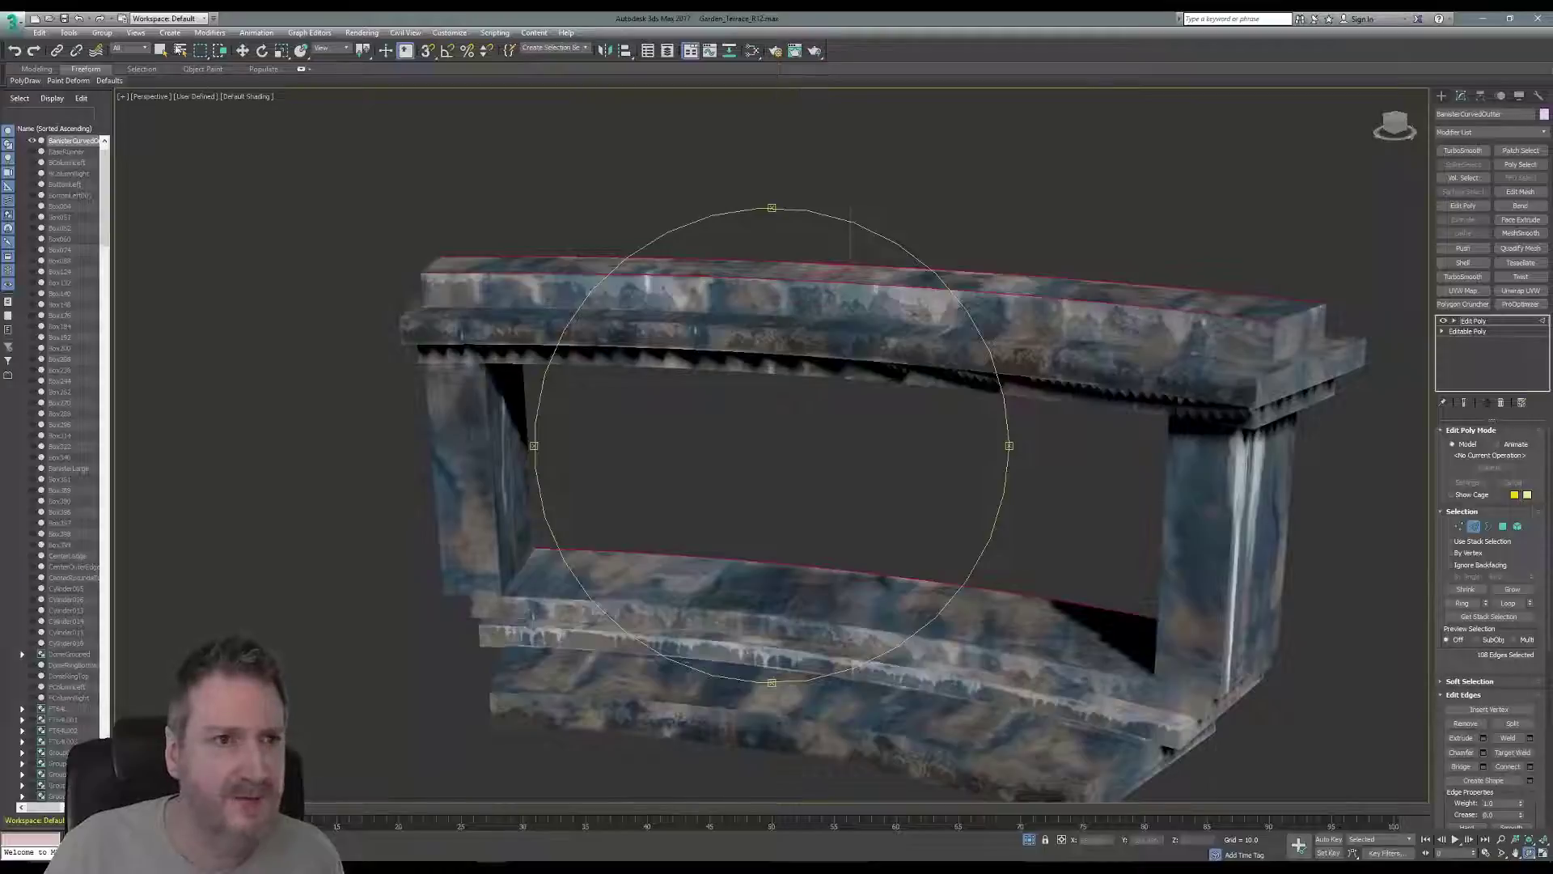
{"action": "left_click", "coordinate": [160, 51]}
{"action": "scroll", "coordinate": [433, 351], "scroll_direction": "up", "scroll_amount": 5}
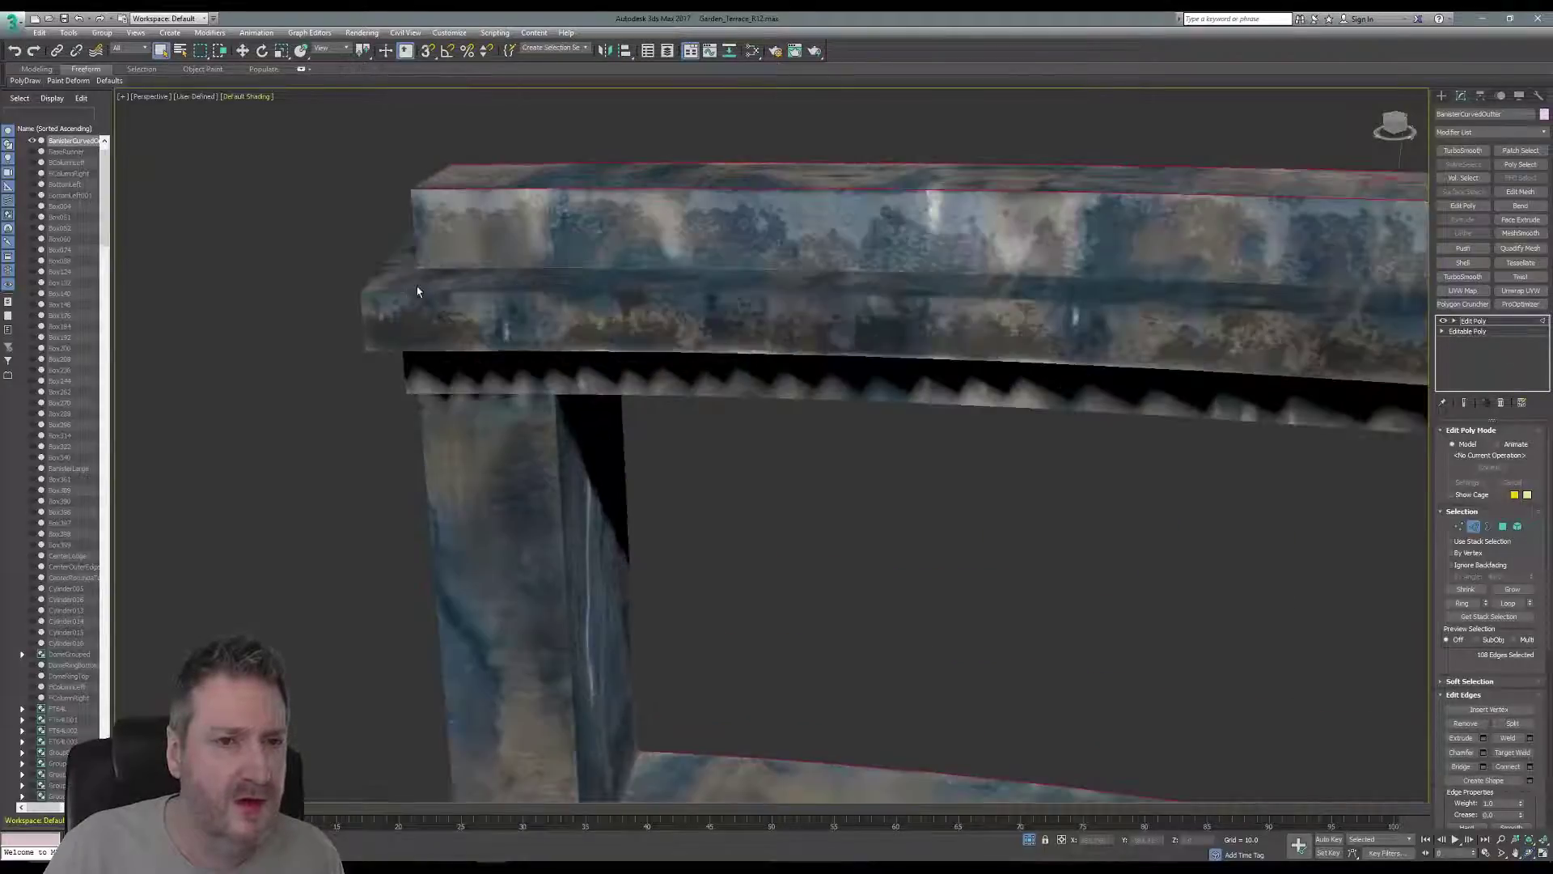
{"action": "left_click", "coordinate": [1509, 604]}
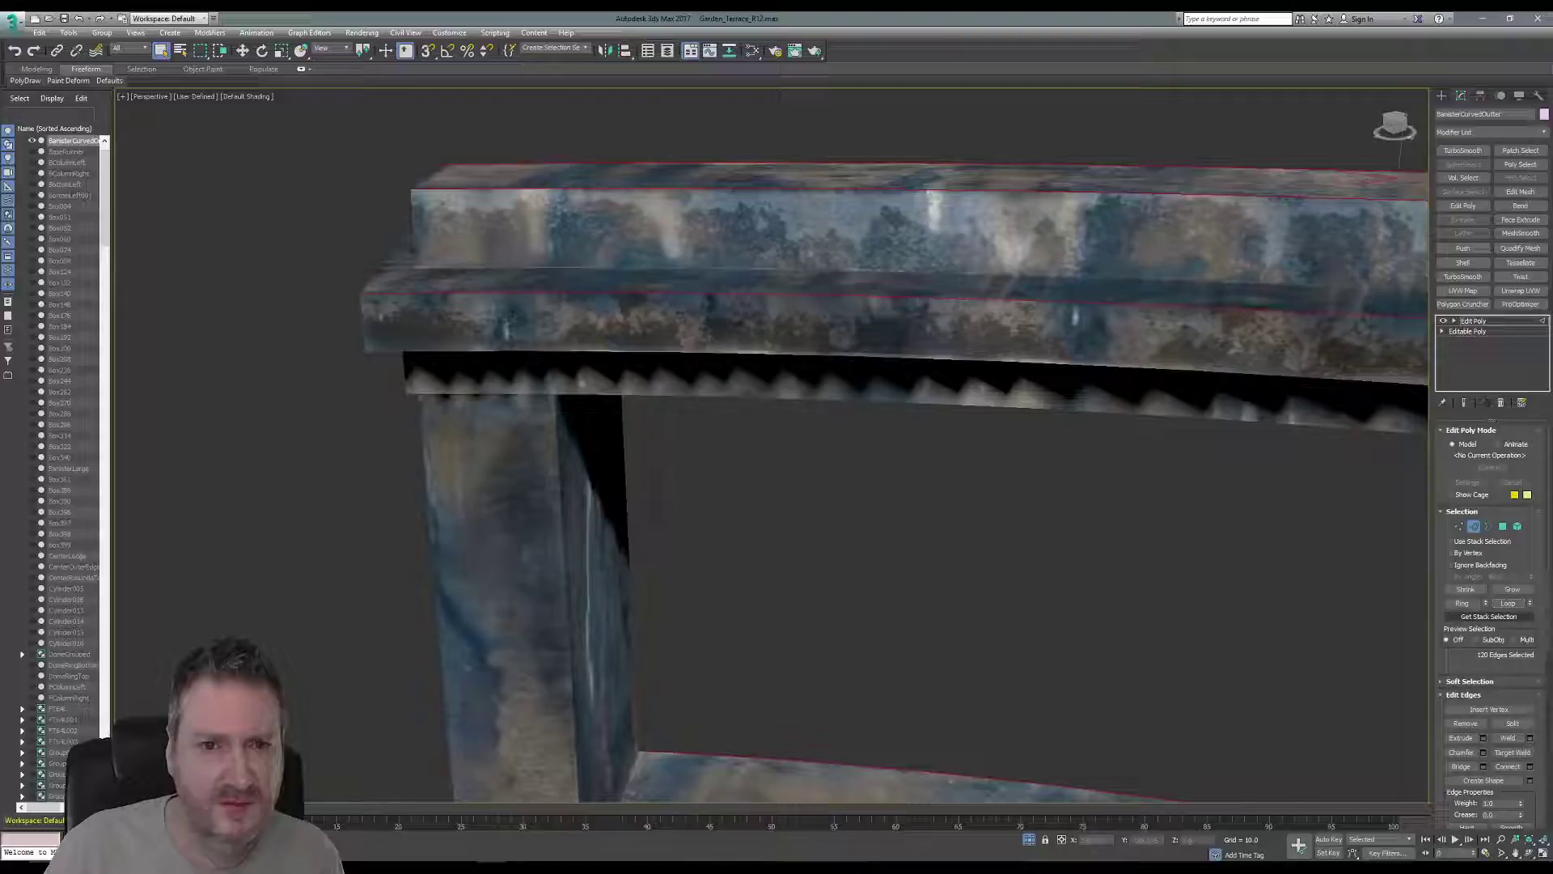
- Add the full edge loops along the top ledge's lower front edge and the bottom of the trim strip beneath it
{"action": "left_click", "coordinate": [387, 354], "text": "ctrl"}
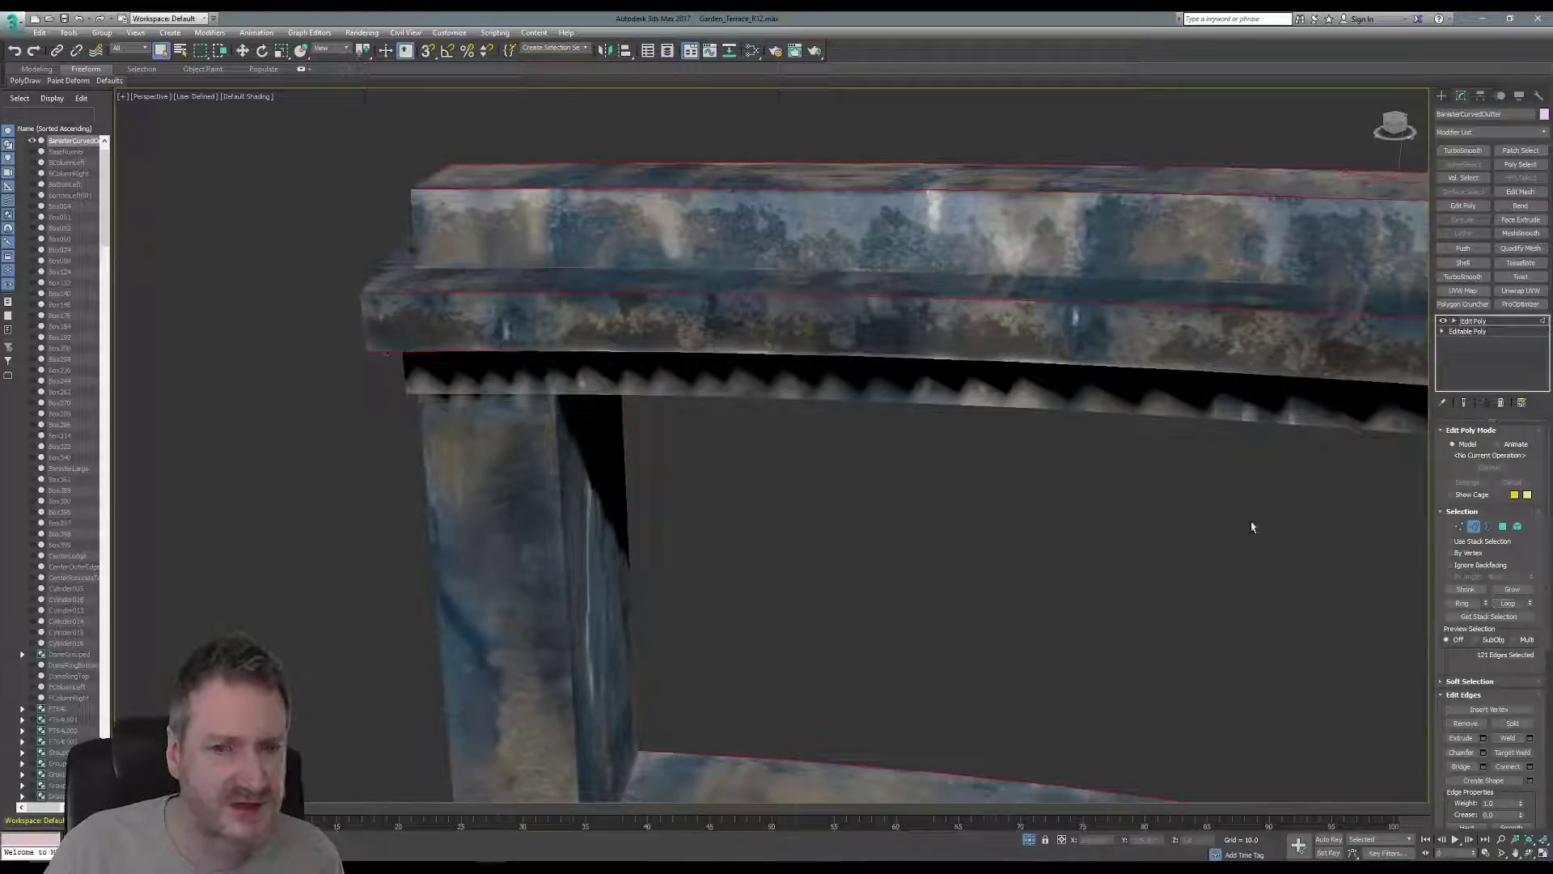
{"action": "left_click", "coordinate": [1521, 591]}
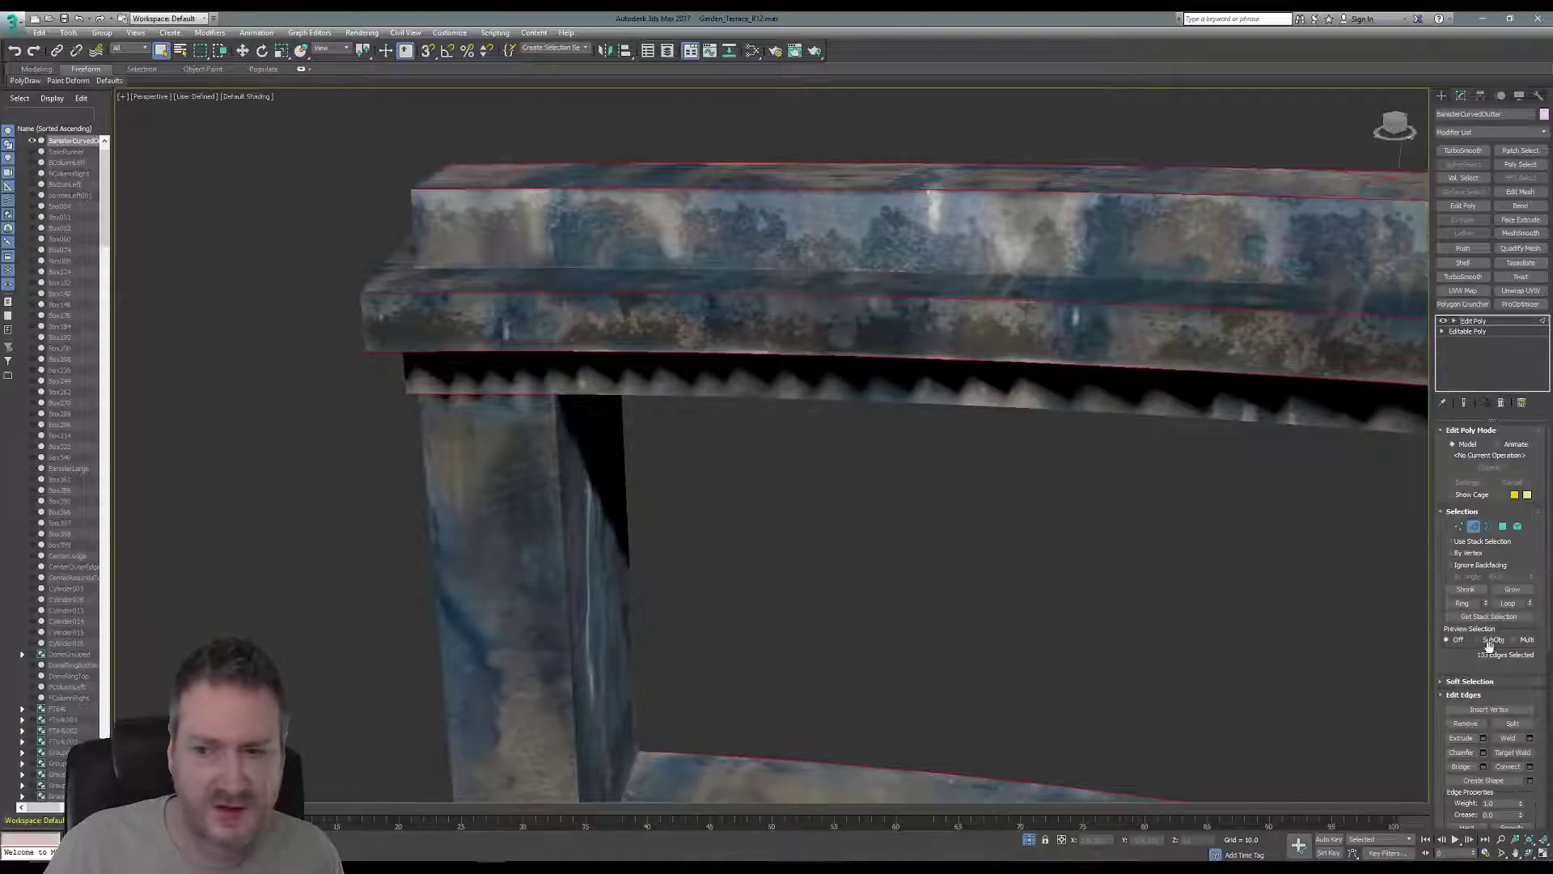
{"action": "left_click", "coordinate": [1509, 605]}
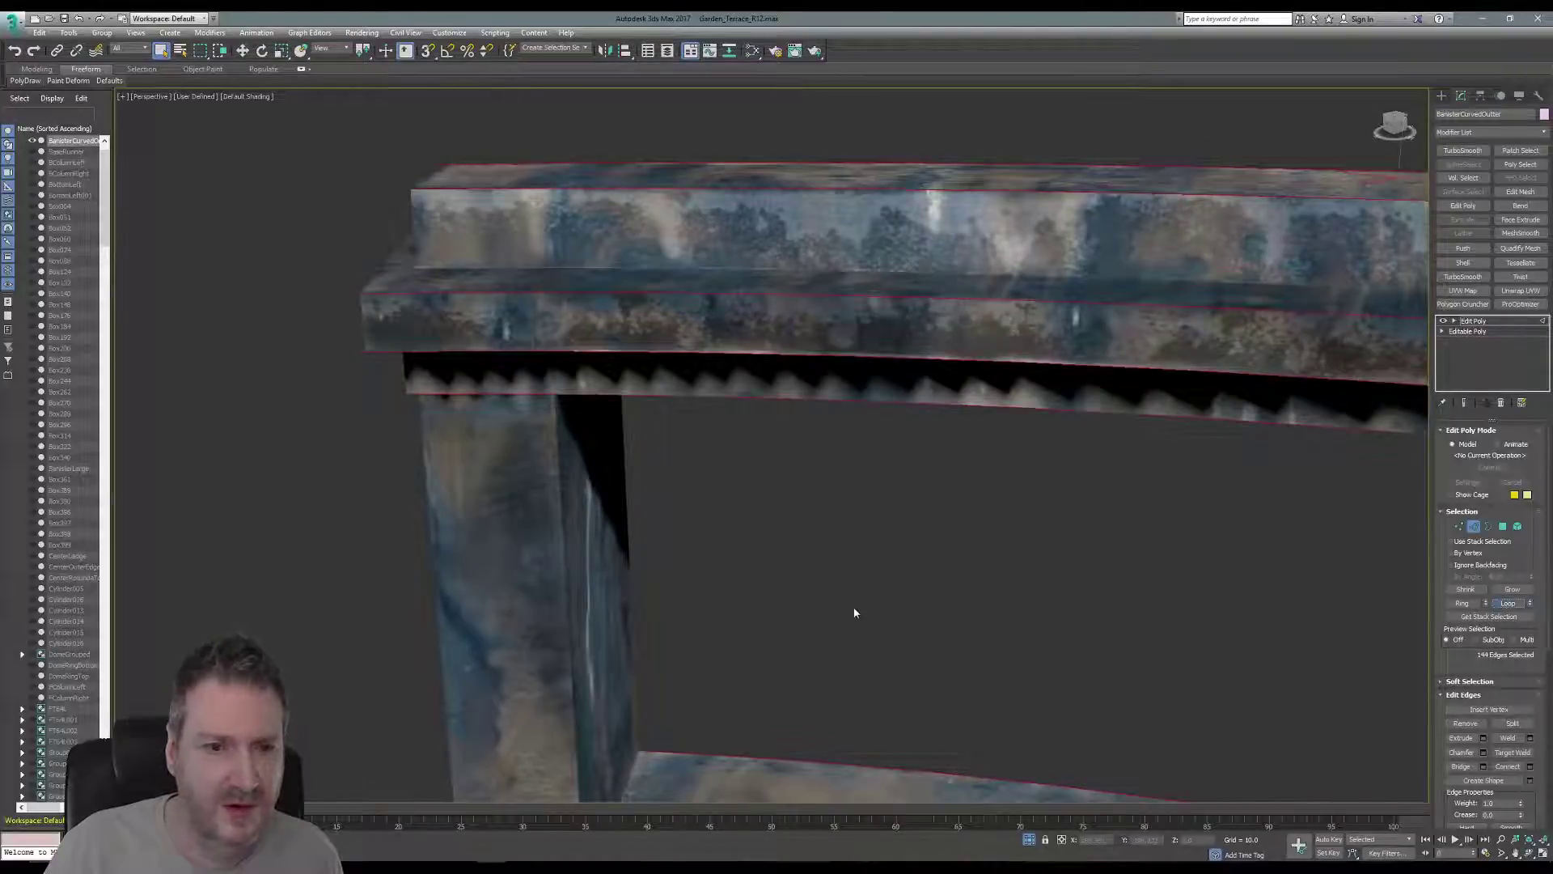
- Add the full edge loops along the upper front edges of the two base steps and the bottom plinth
{"action": "middle_click_drag", "start_coordinate": [853, 614], "coordinate": [798, 381], "text": "alt"}
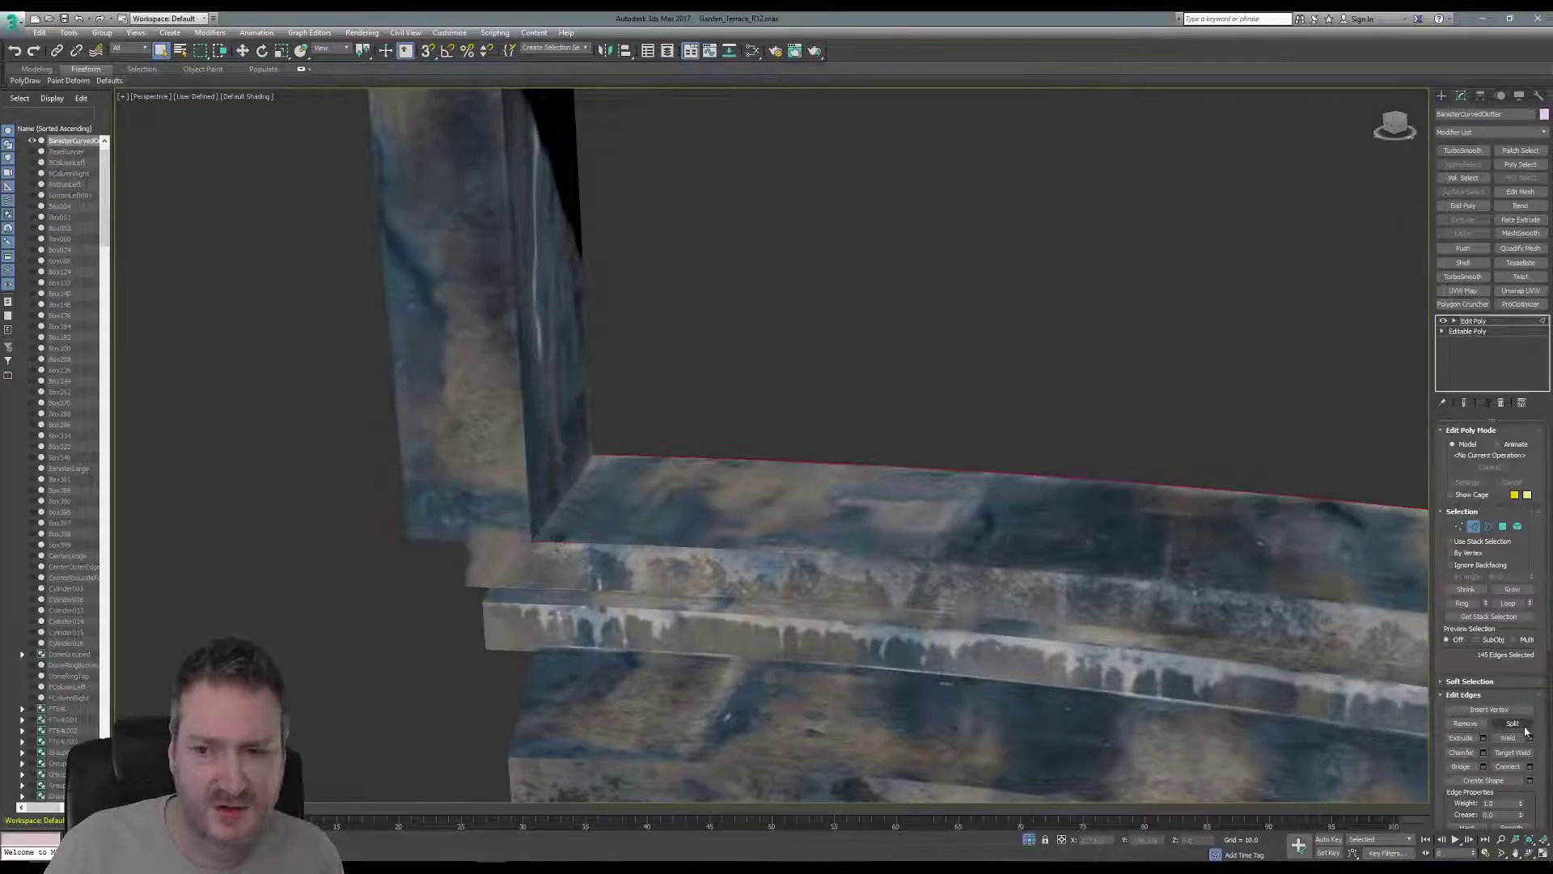
{"action": "left_click", "coordinate": [1513, 605]}
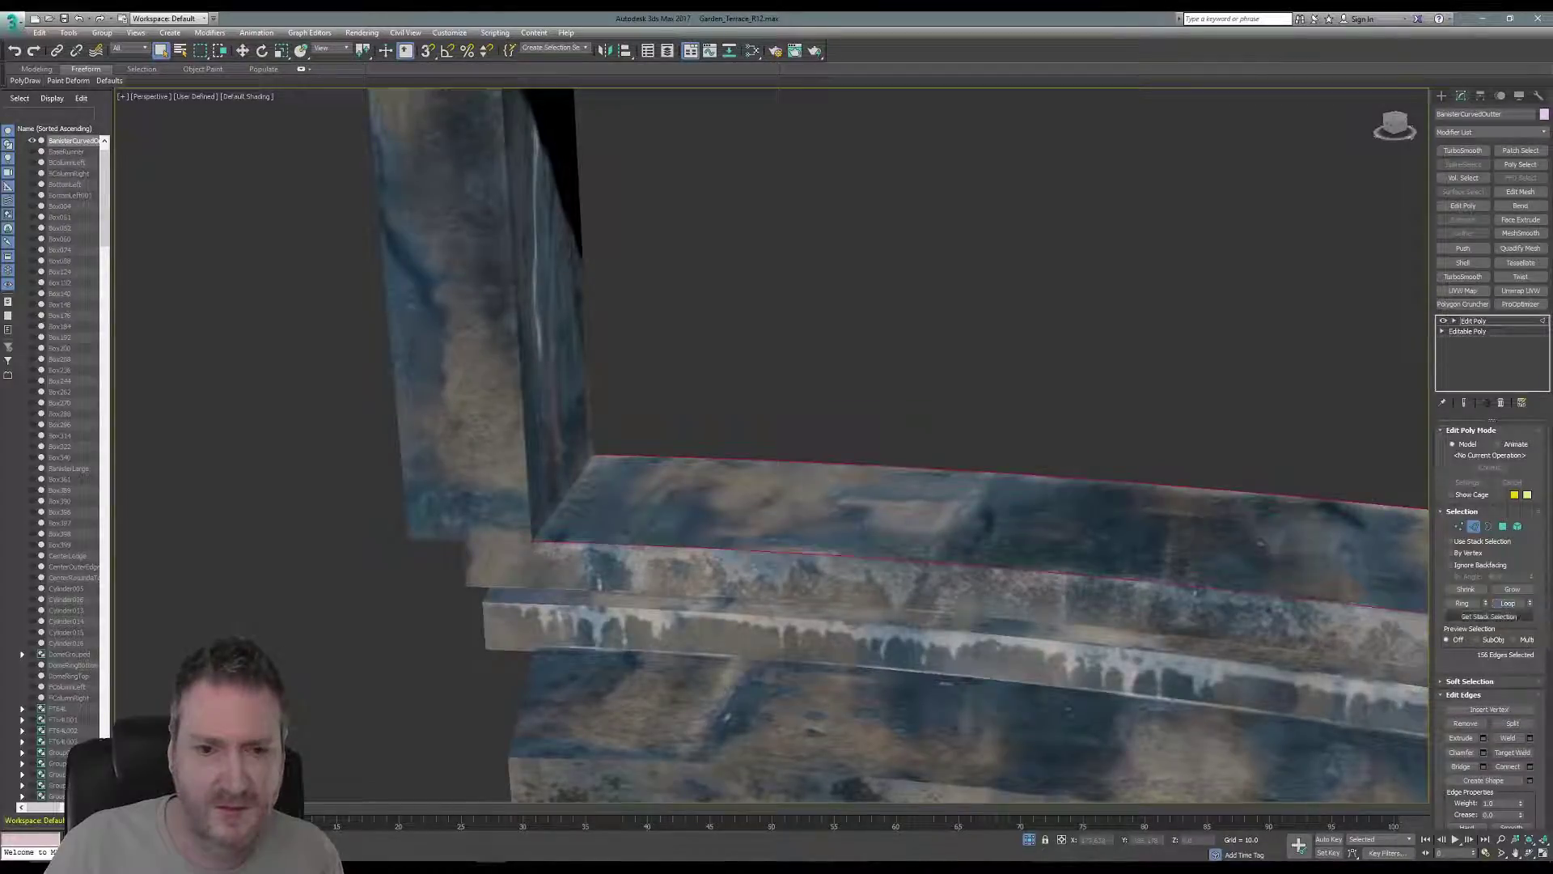
{"action": "left_click", "coordinate": [505, 606], "text": "ctrl"}
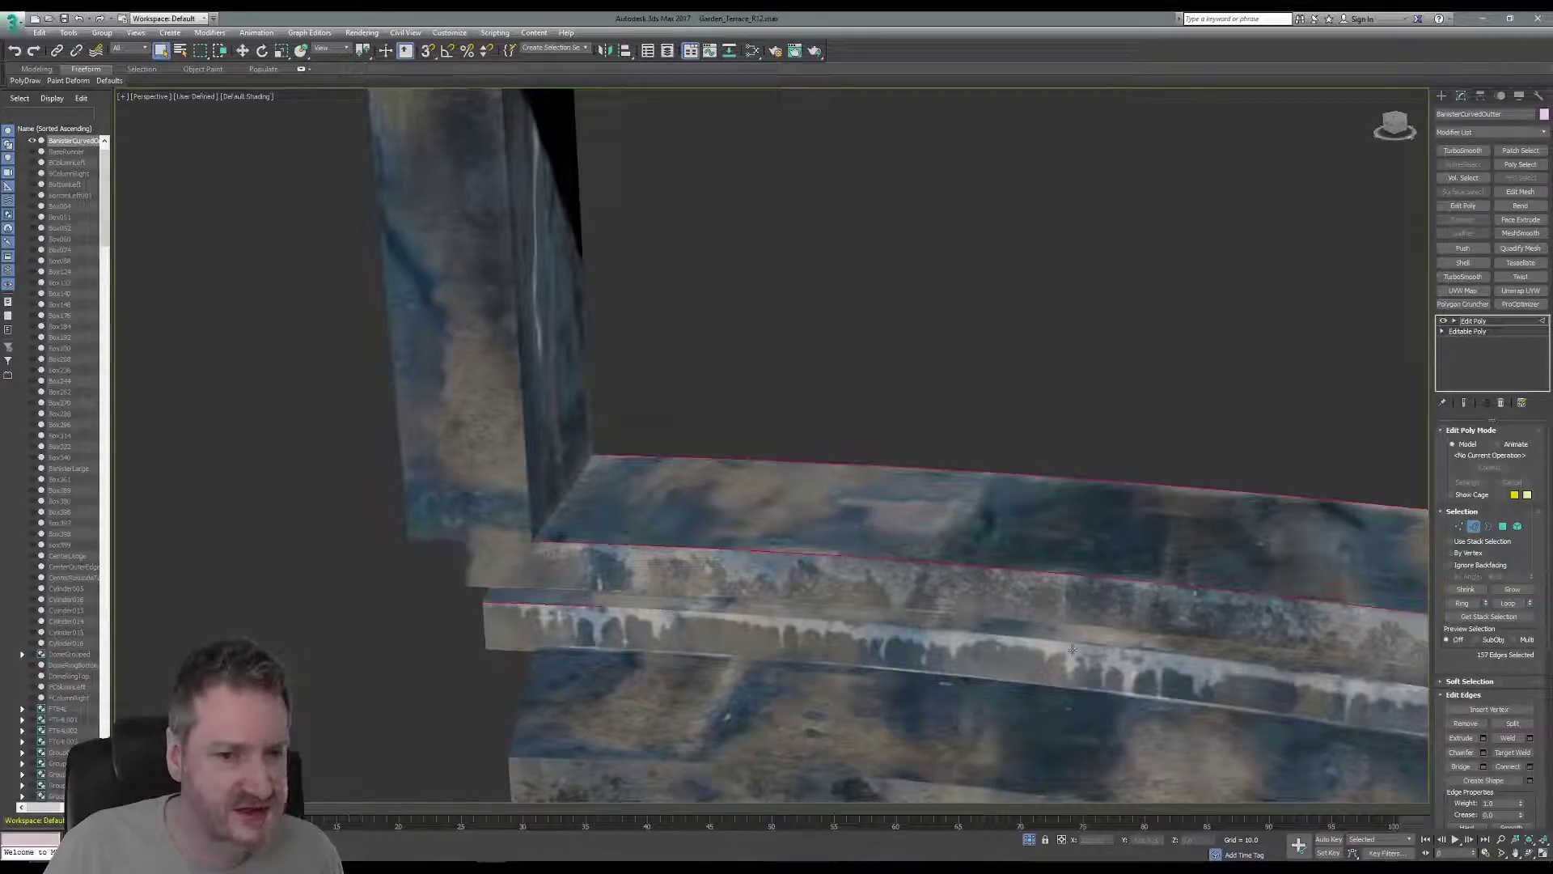
{"action": "left_click", "coordinate": [1508, 604]}
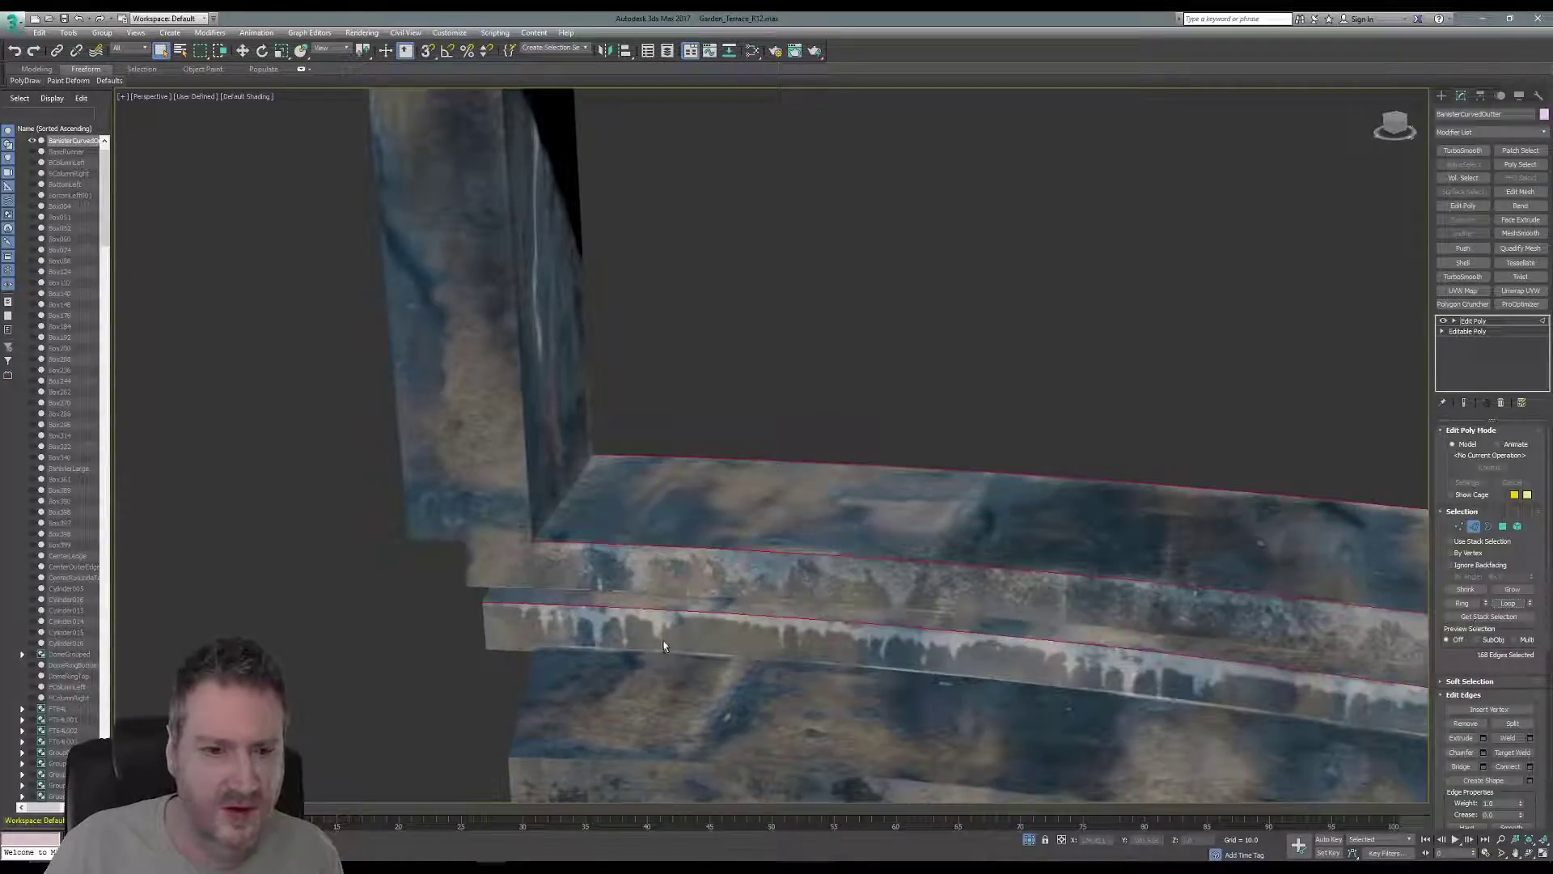
{"action": "middle_click_drag", "start_coordinate": [663, 645], "coordinate": [631, 550]}
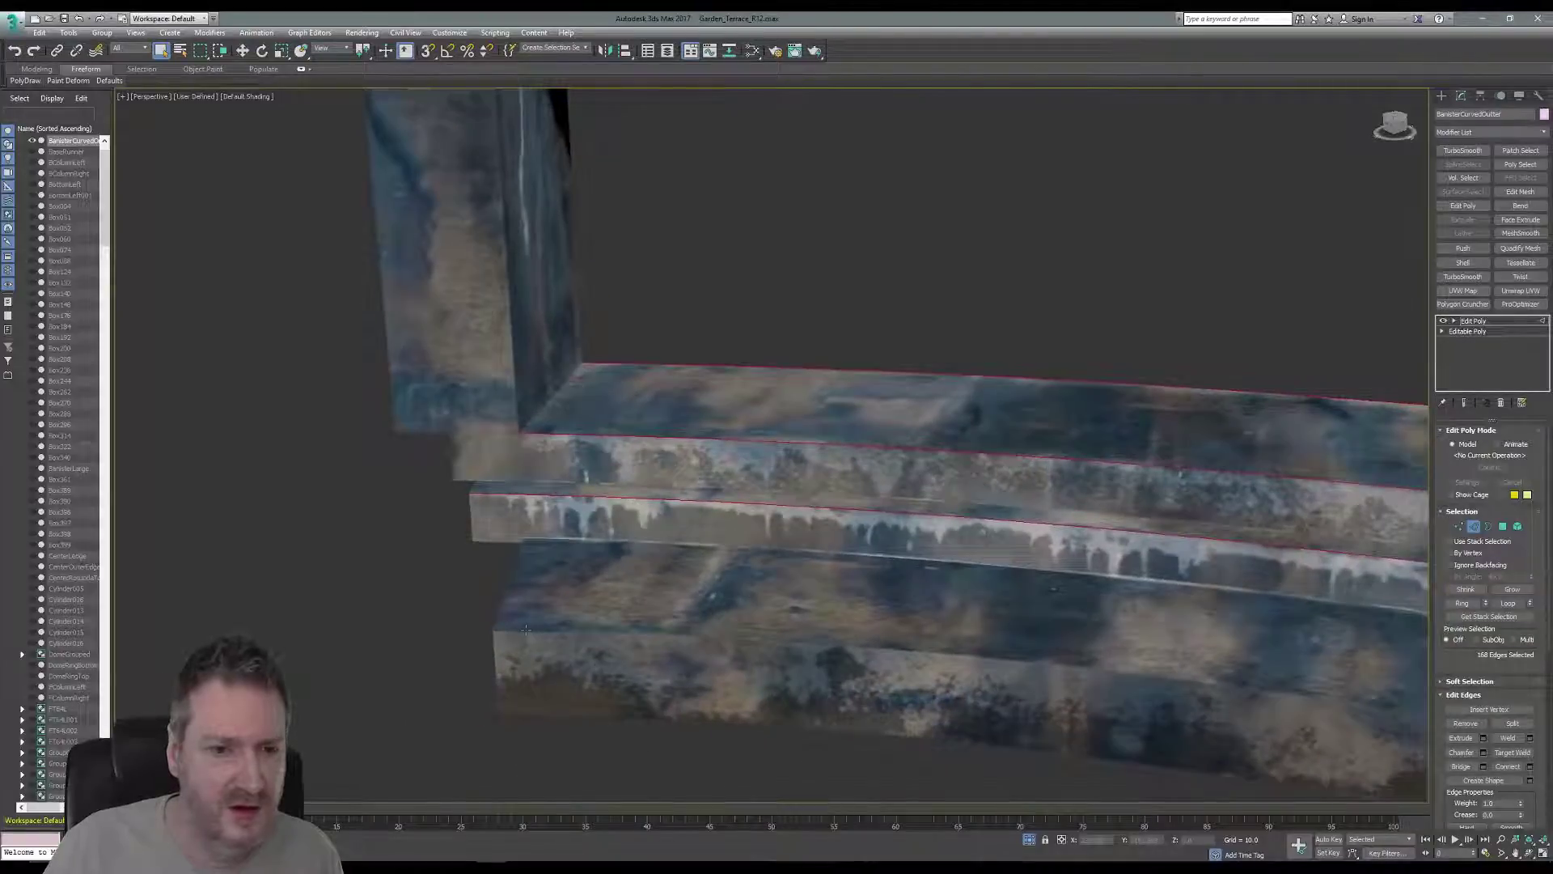
{"action": "left_click", "coordinate": [1079, 659], "text": "ctrl"}
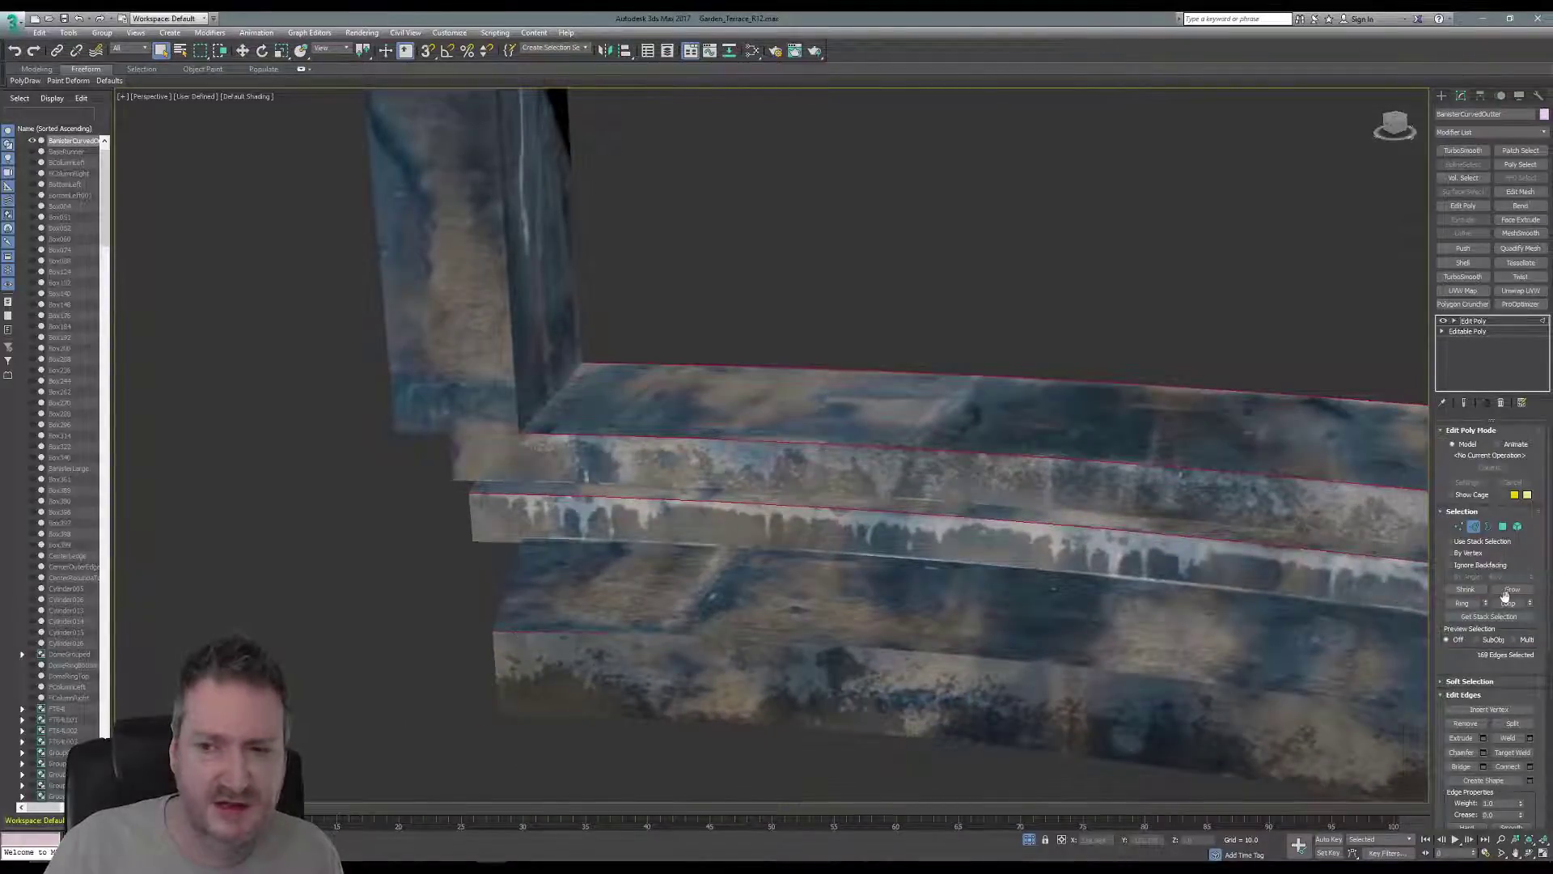
{"action": "left_click", "coordinate": [1508, 603]}
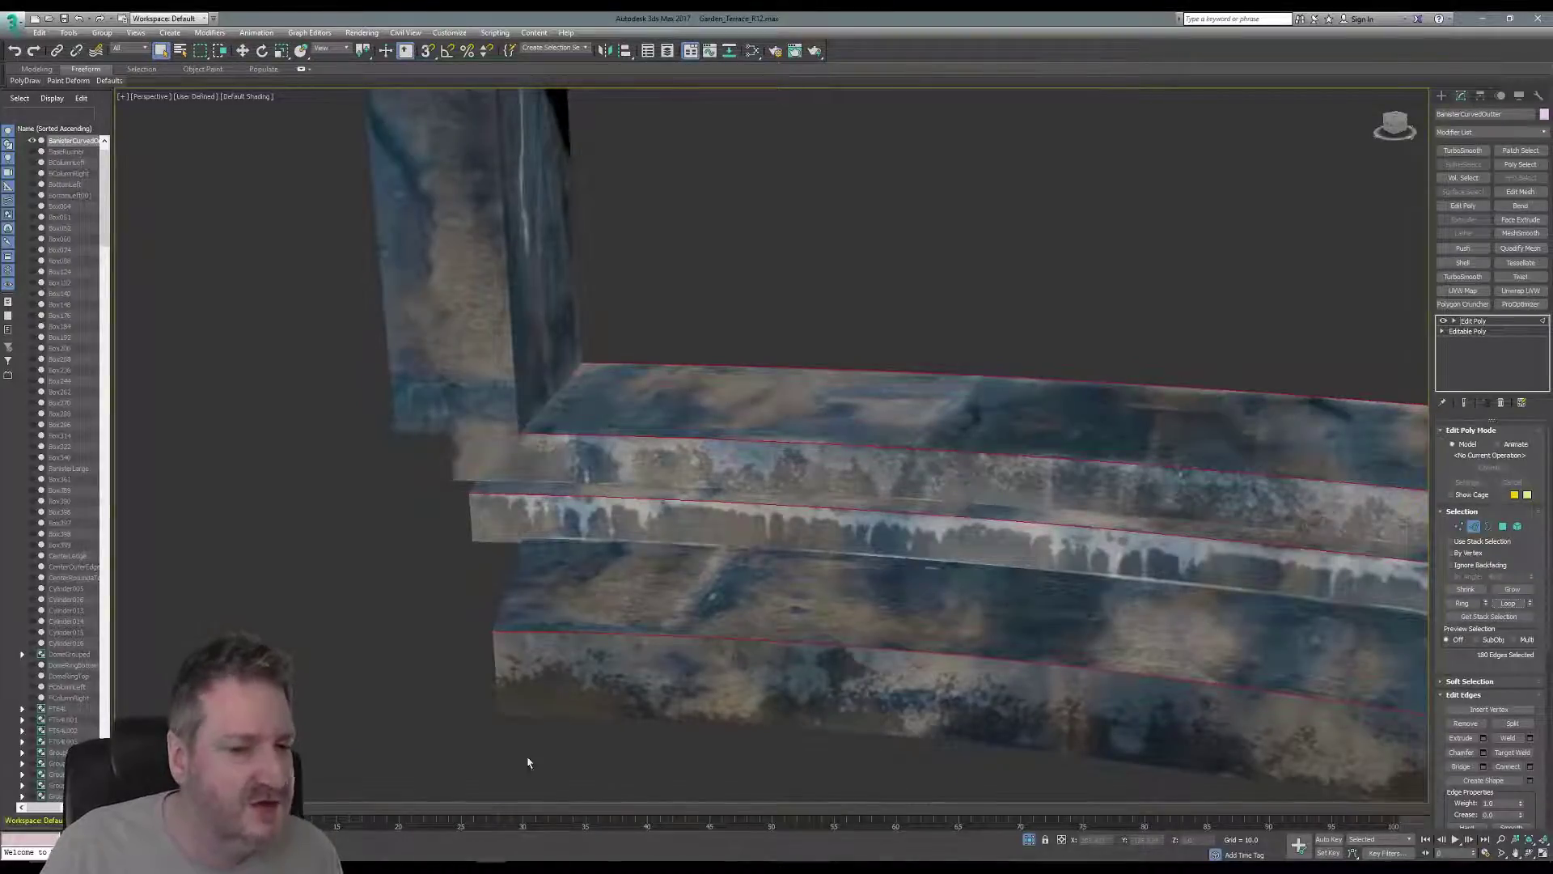
- Add the end edges of the top cap and the ledge below it at the banister's left end to the selection
{"action": "middle_click_drag", "start_coordinate": [576, 734], "coordinate": [665, 691], "text": "alt"}
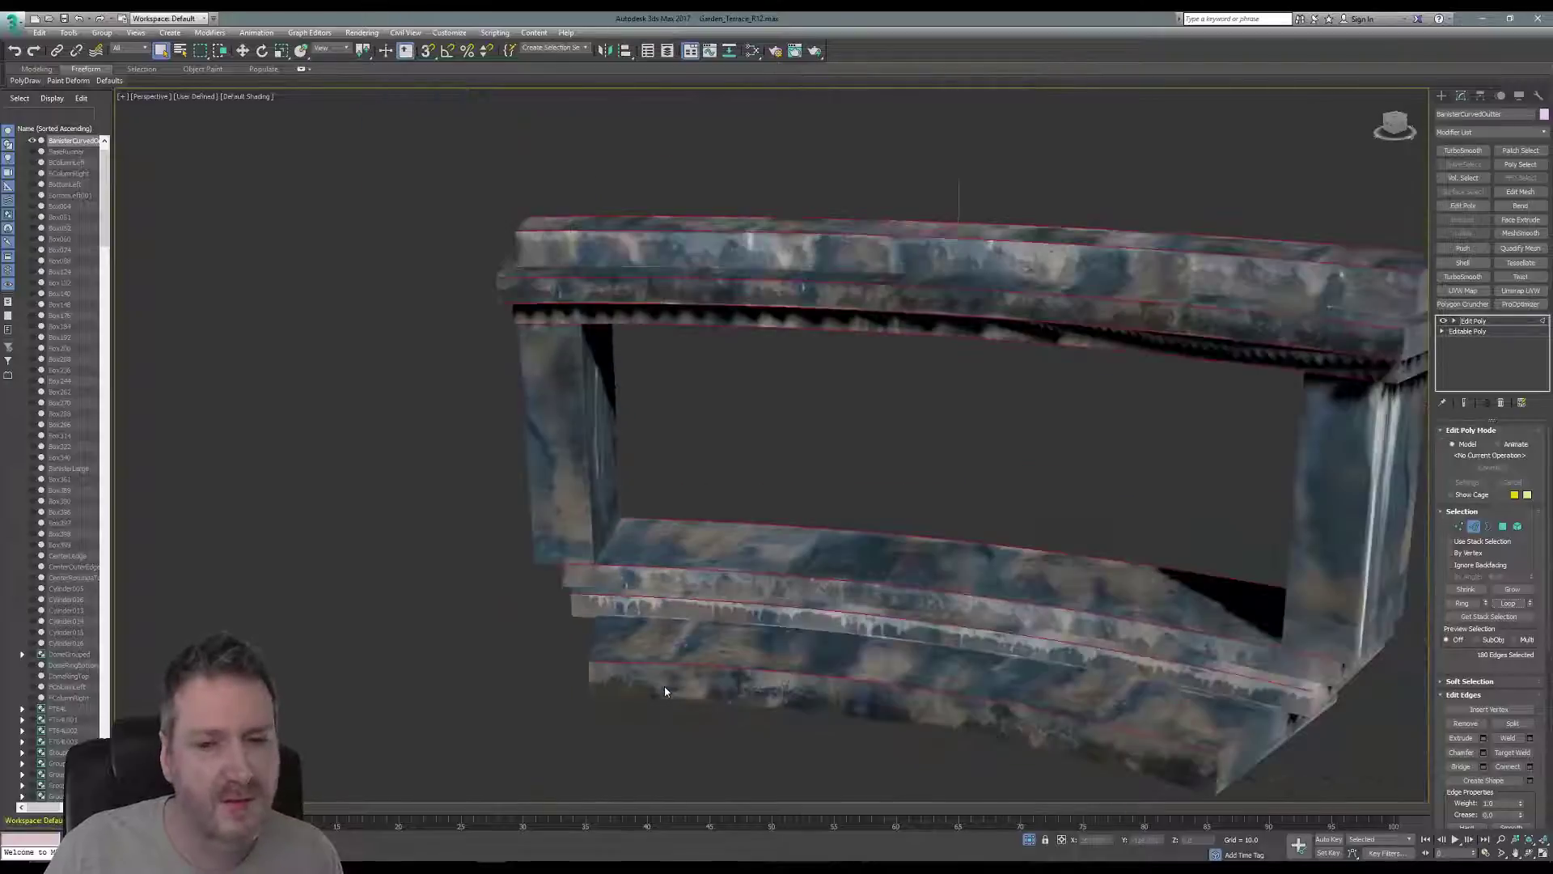
{"action": "middle_click_drag", "start_coordinate": [808, 603], "coordinate": [716, 565]}
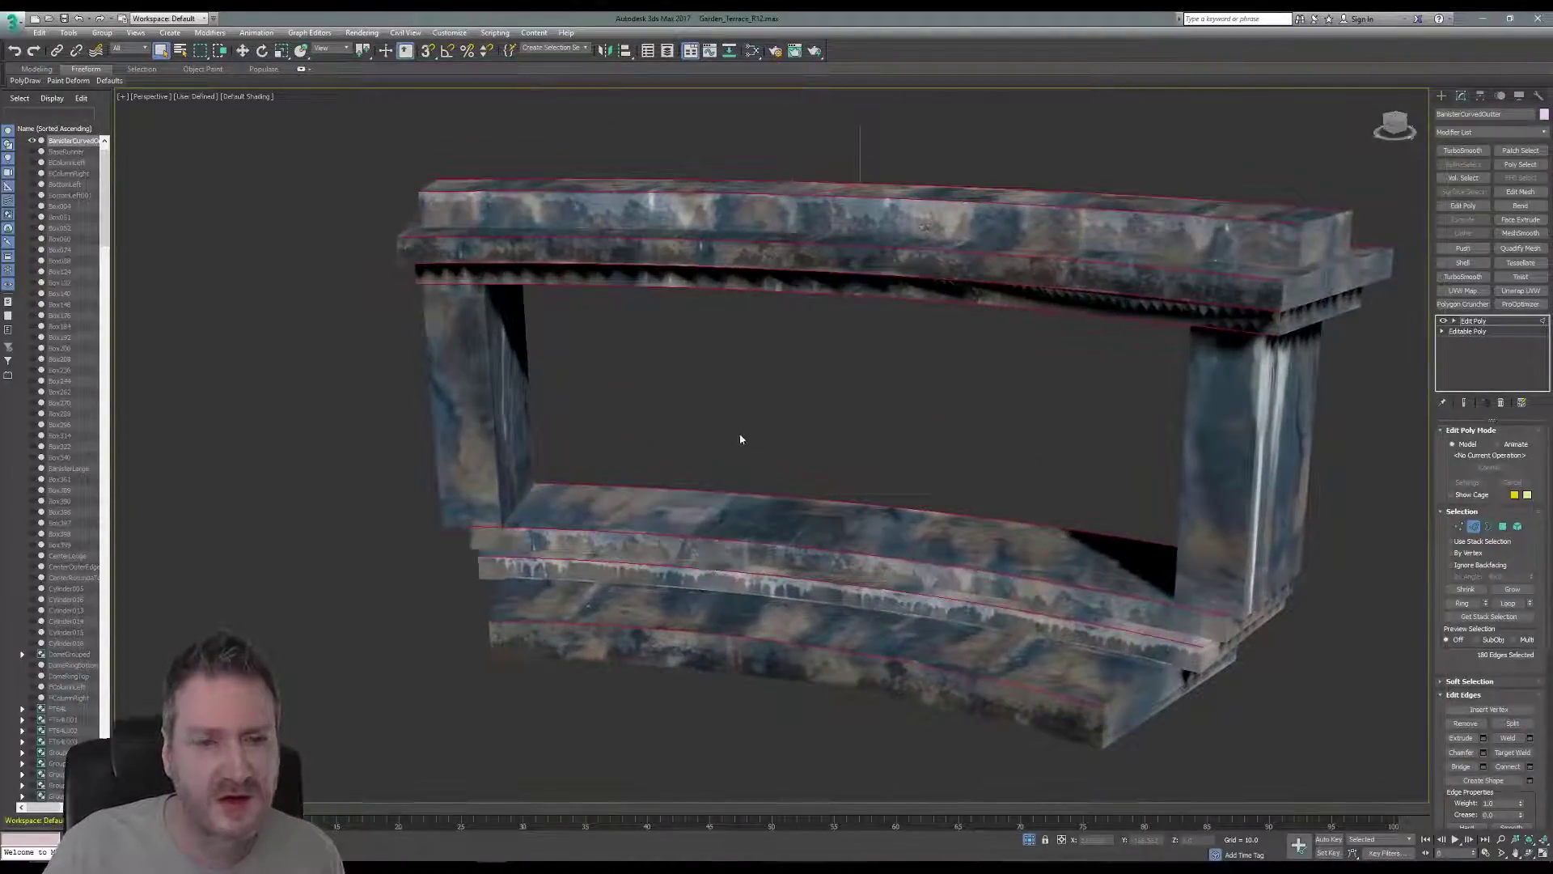
{"action": "middle_click_drag", "start_coordinate": [593, 323], "coordinate": [721, 391]}
{"action": "scroll", "coordinate": [550, 280], "scroll_direction": "up", "scroll_amount": 5}
{"action": "scroll", "coordinate": [551, 280], "scroll_direction": "up", "scroll_amount": 3}
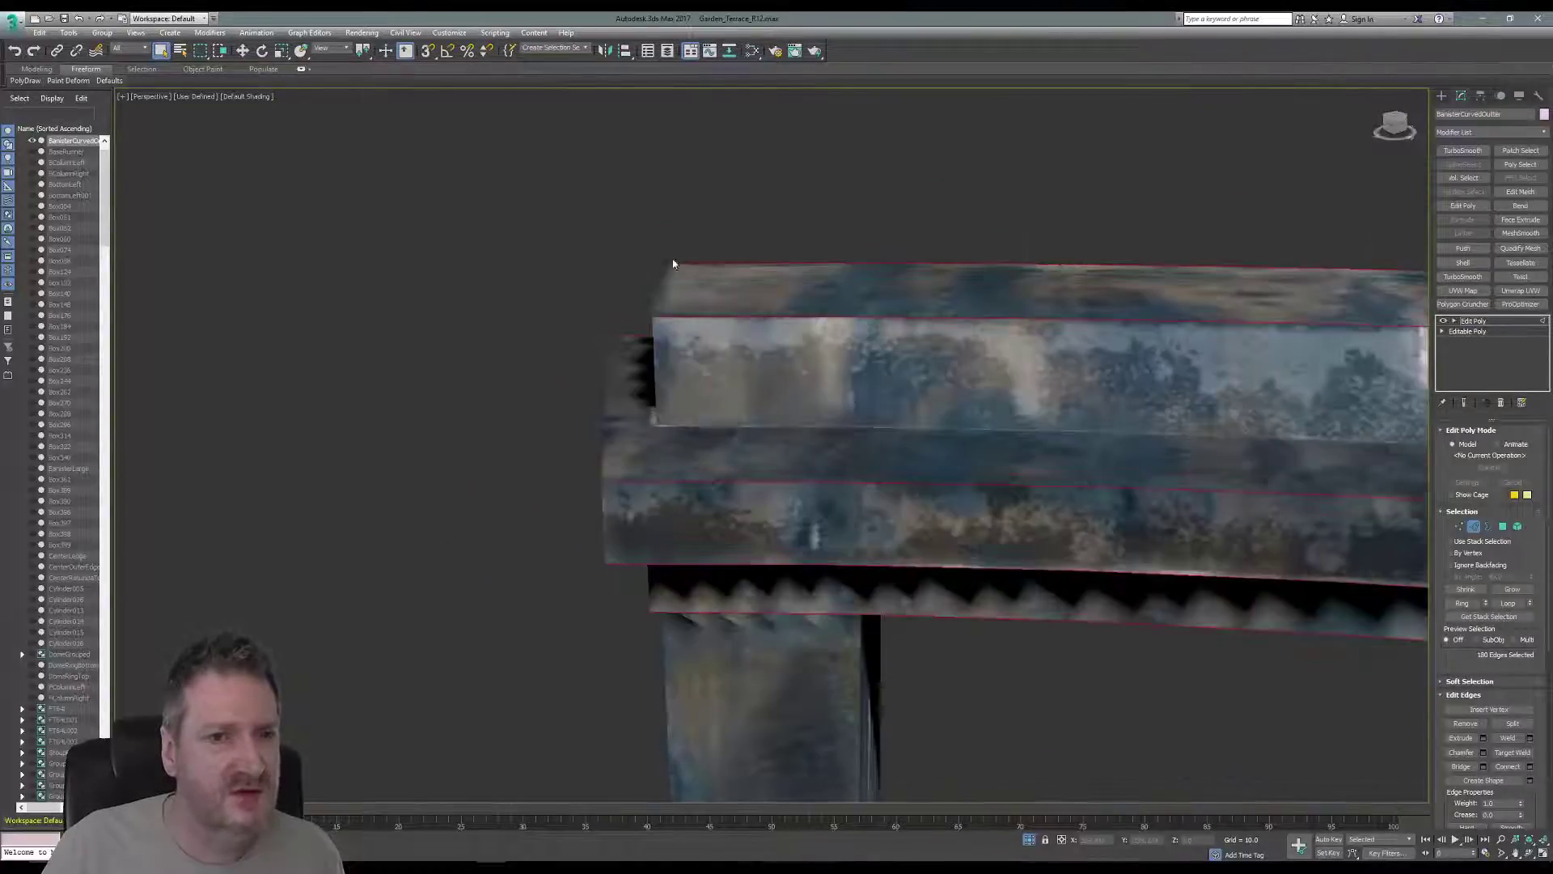
{"action": "middle_click_drag", "start_coordinate": [672, 263], "coordinate": [682, 190]}
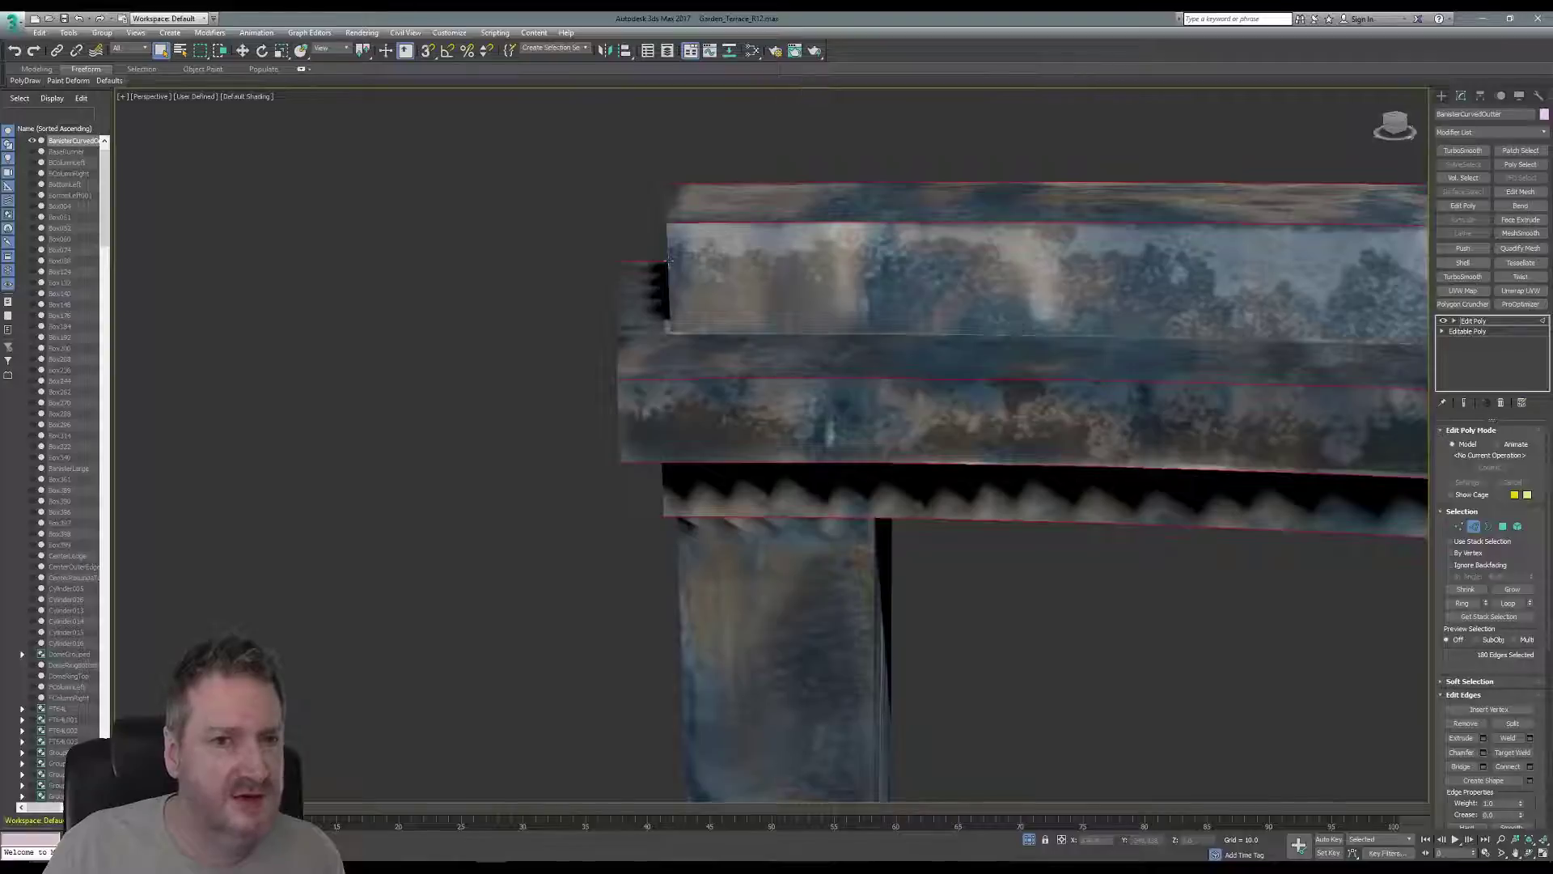
{"action": "left_click", "coordinate": [669, 261], "text": "ctrl"}
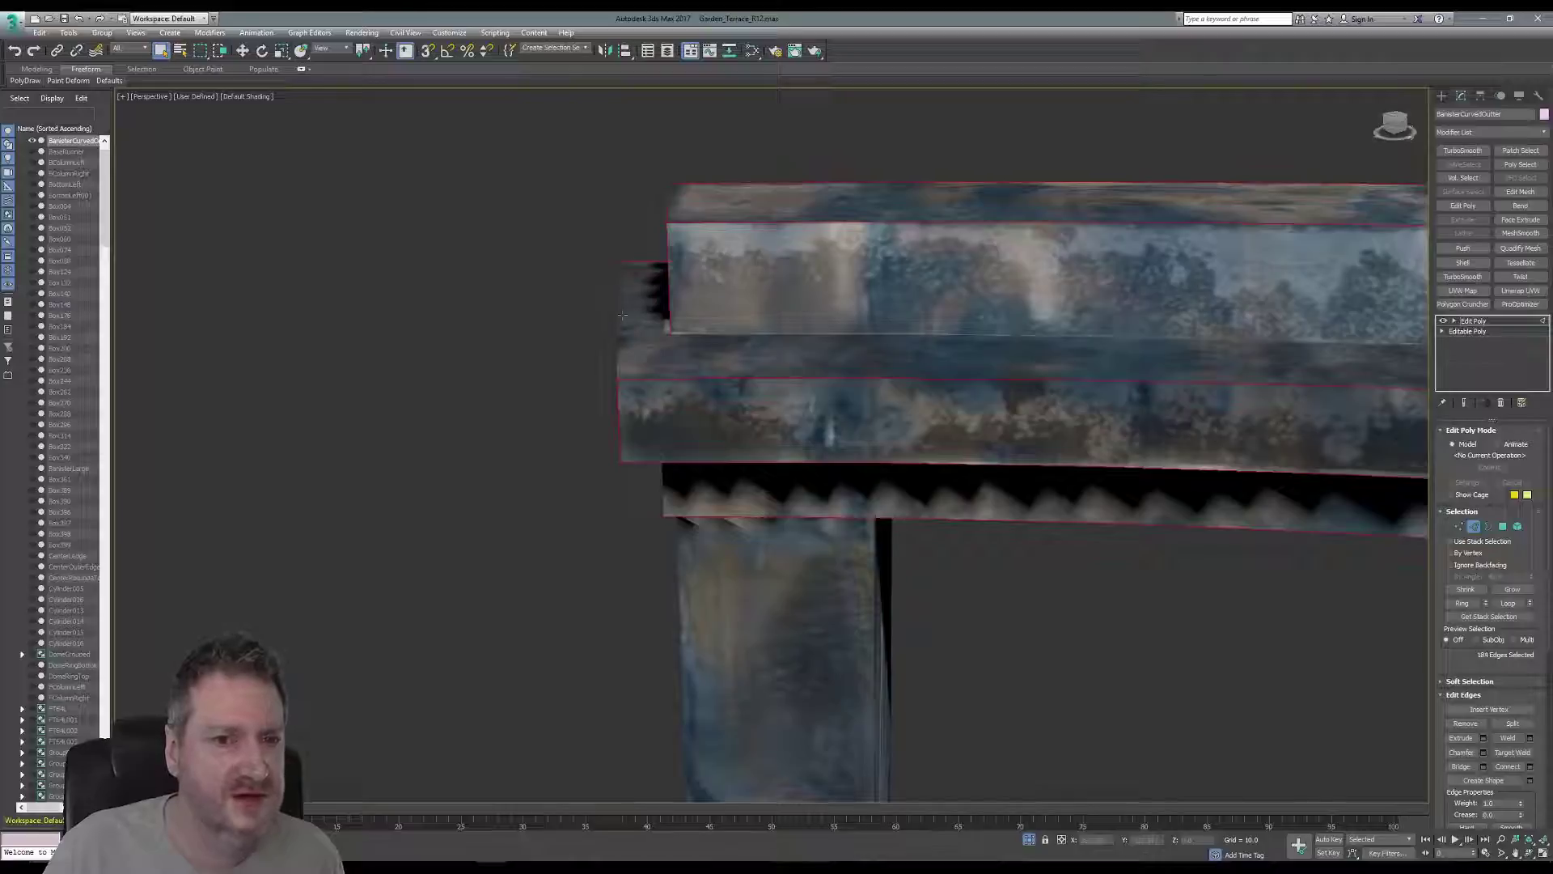
- Add the end-face edges of the top cap and the ledge at the banister's right end, including their vertical corners
{"action": "middle_click_drag", "start_coordinate": [928, 424], "coordinate": [584, 424]}
{"action": "scroll", "coordinate": [584, 424], "scroll_direction": "down", "scroll_amount": 4}
{"action": "middle_click_drag", "start_coordinate": [872, 417], "coordinate": [298, 364]}
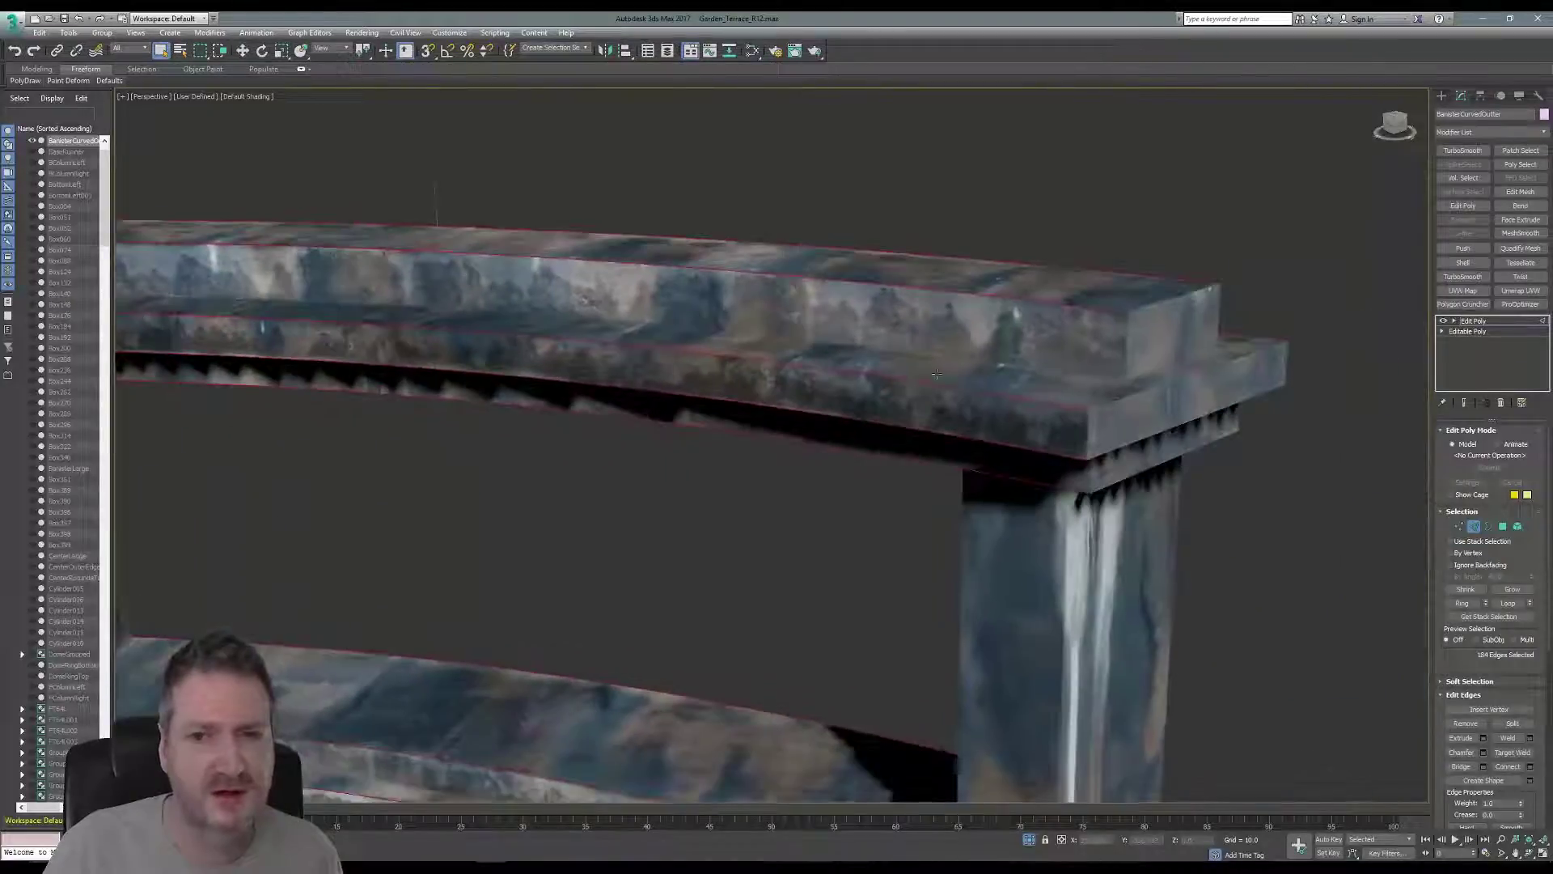
{"action": "middle_click_drag", "start_coordinate": [936, 374], "coordinate": [958, 400], "text": "alt"}
{"action": "scroll", "coordinate": [973, 413], "scroll_direction": "up", "scroll_amount": 2}
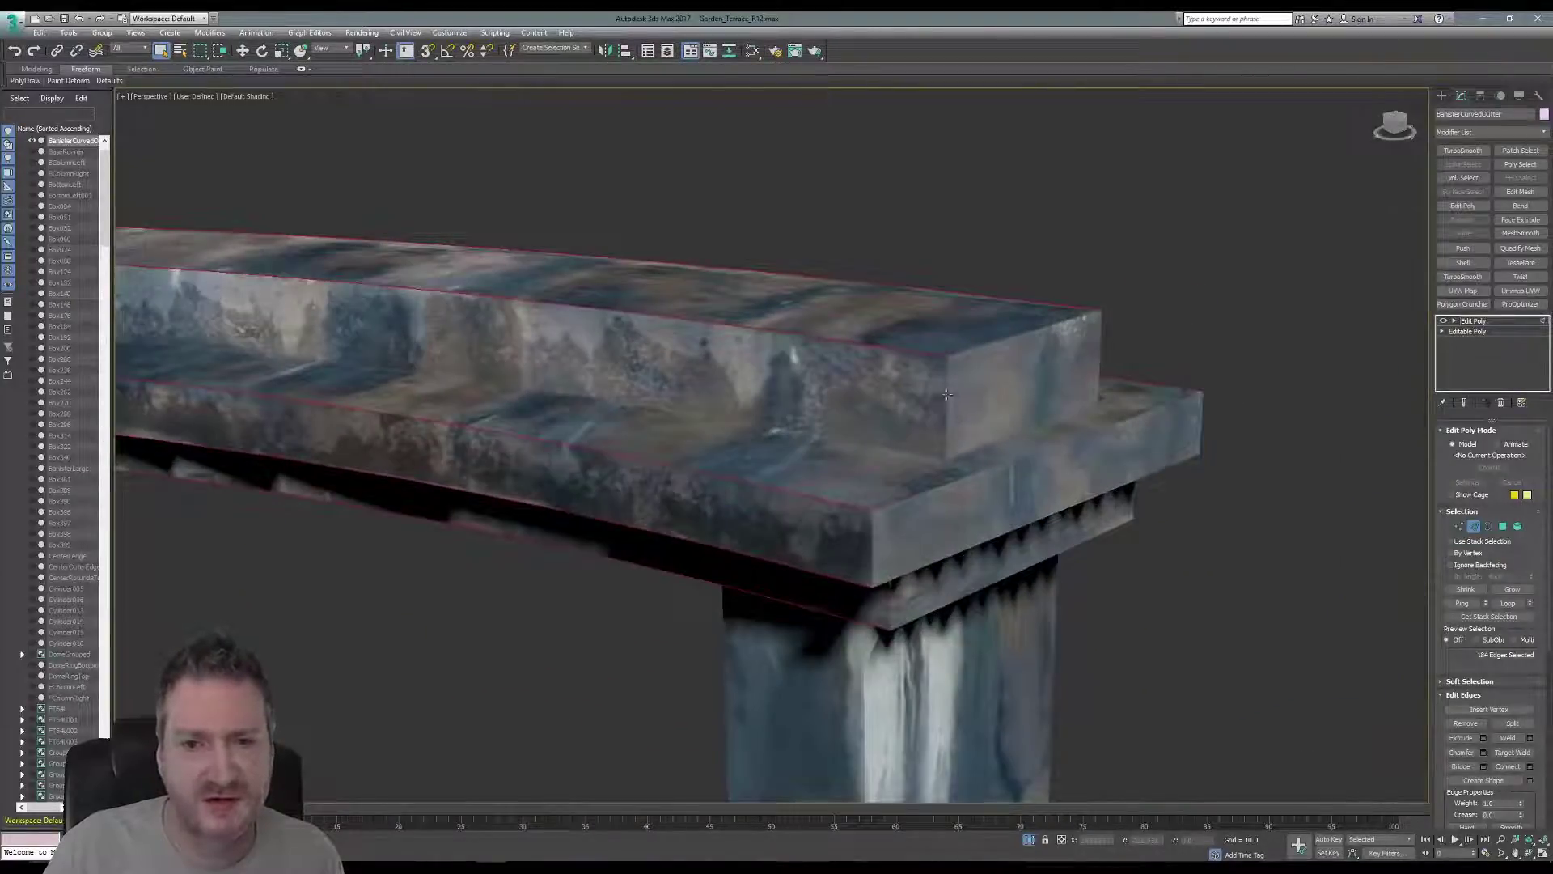
{"action": "left_click", "coordinate": [948, 395], "text": "ctrl"}
{"action": "left_click", "coordinate": [1101, 343], "text": "ctrl"}
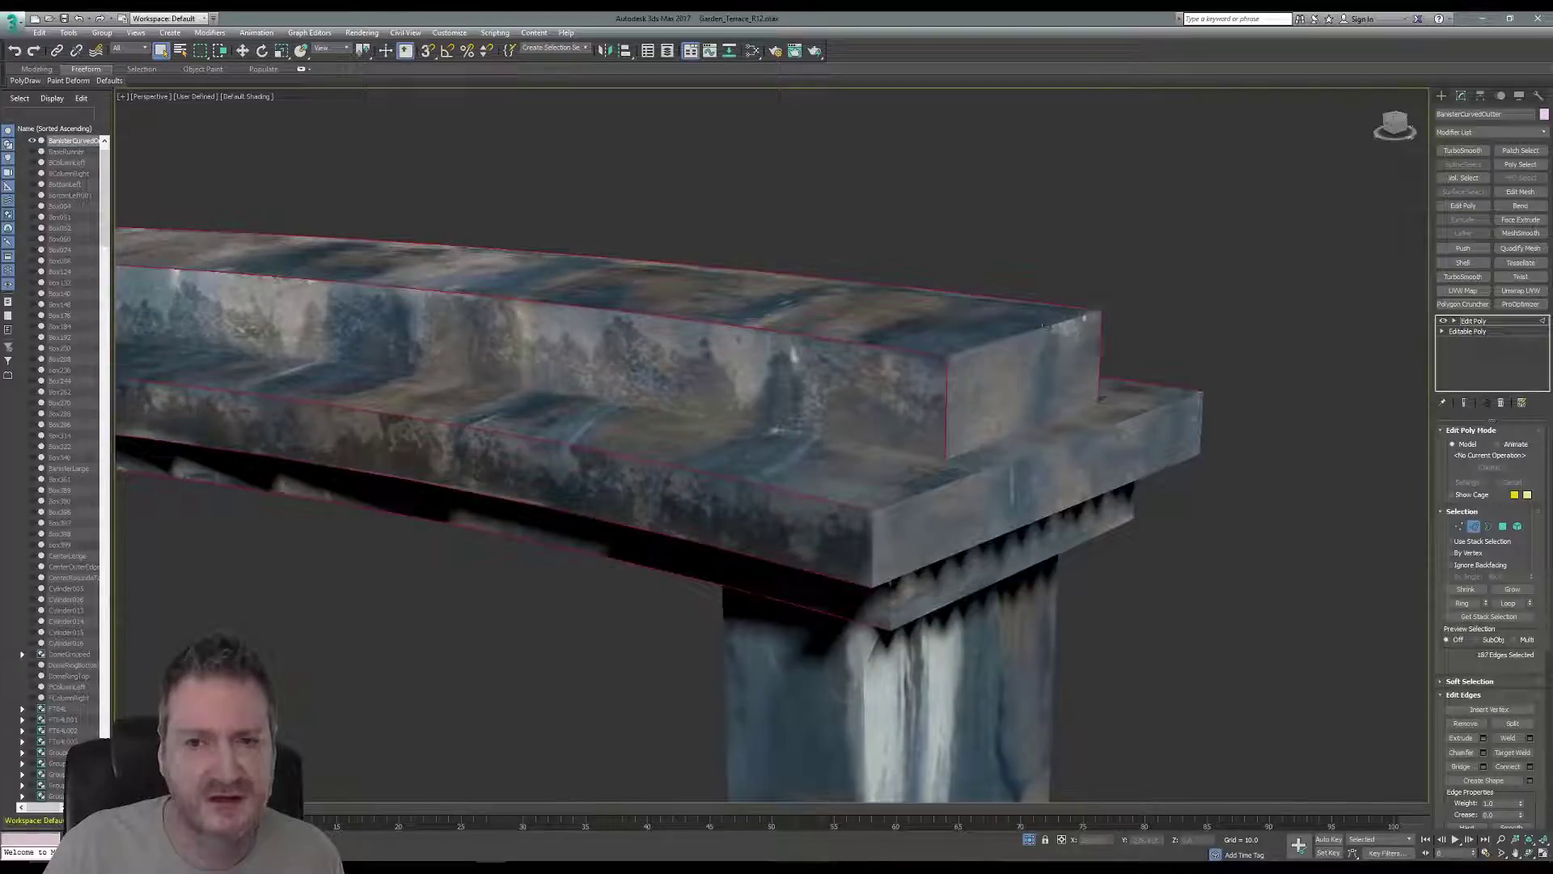
{"action": "left_click", "coordinate": [880, 550], "text": "ctrl"}
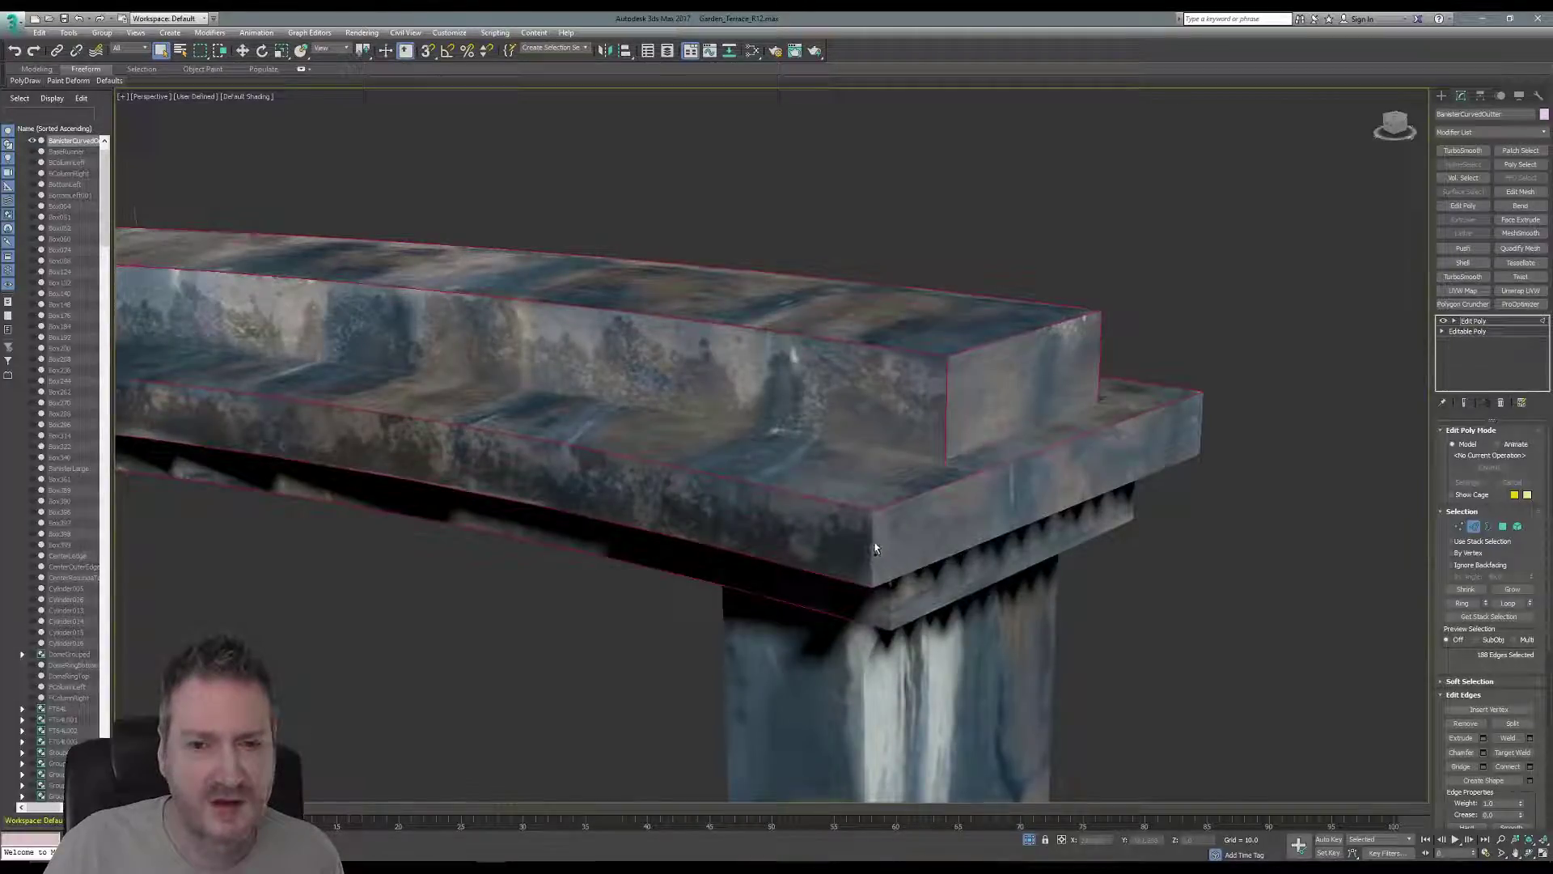
{"action": "left_click", "coordinate": [1203, 424], "text": "ctrl"}
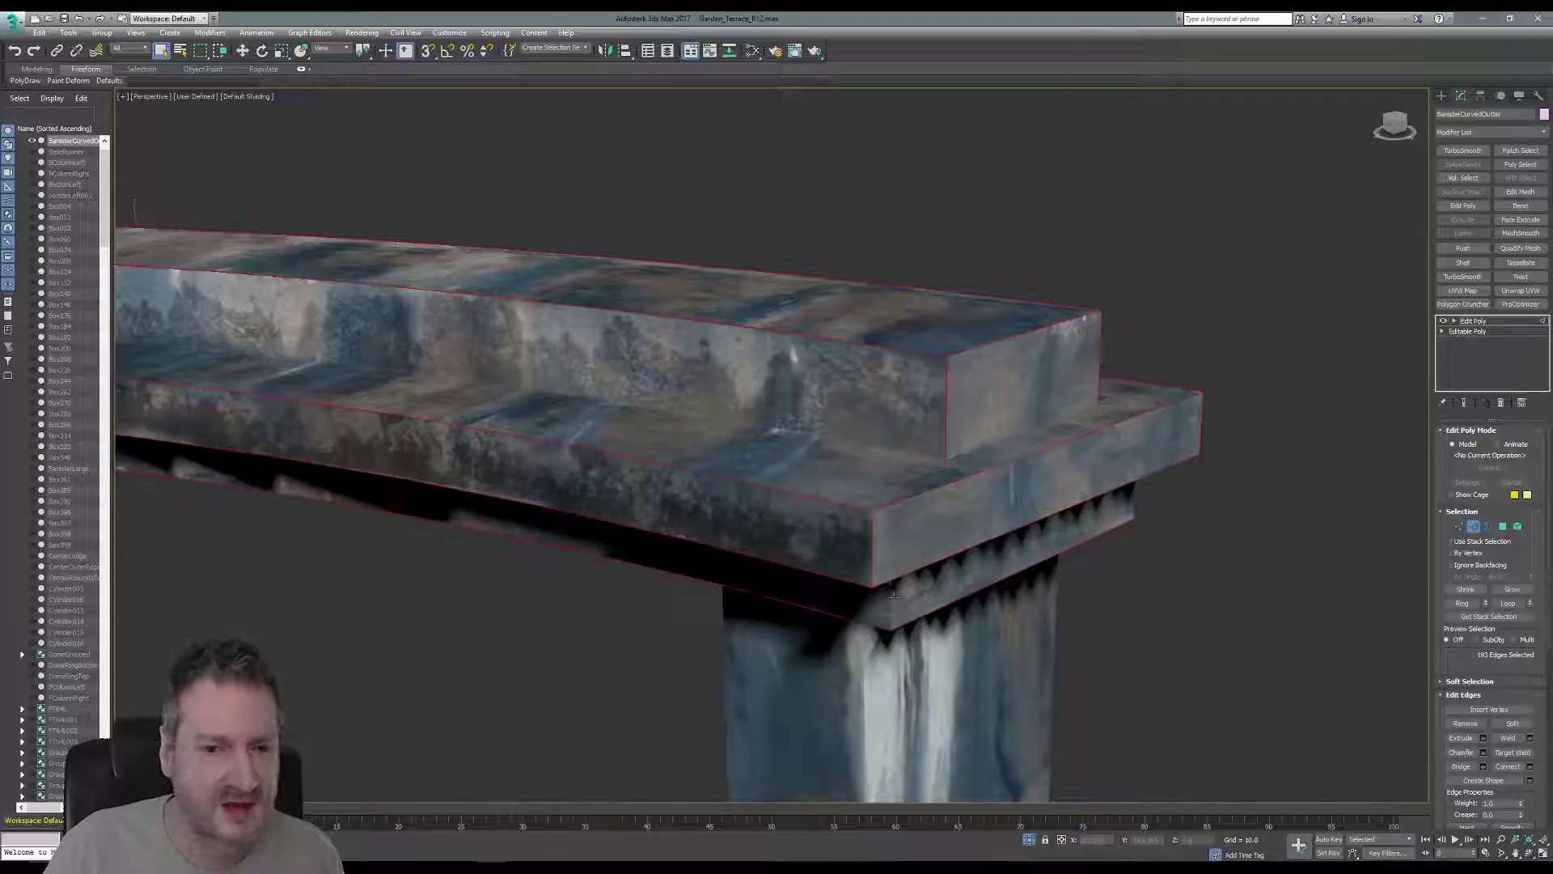
- Add the trim strip's vertical corner edge and the right column's visible vertical edges to the selection
{"action": "left_click", "coordinate": [1134, 500], "text": "ctrl"}
{"action": "middle_click_drag", "start_coordinate": [1103, 614], "coordinate": [1120, 469]}
{"action": "left_click", "coordinate": [918, 513], "text": "ctrl"}
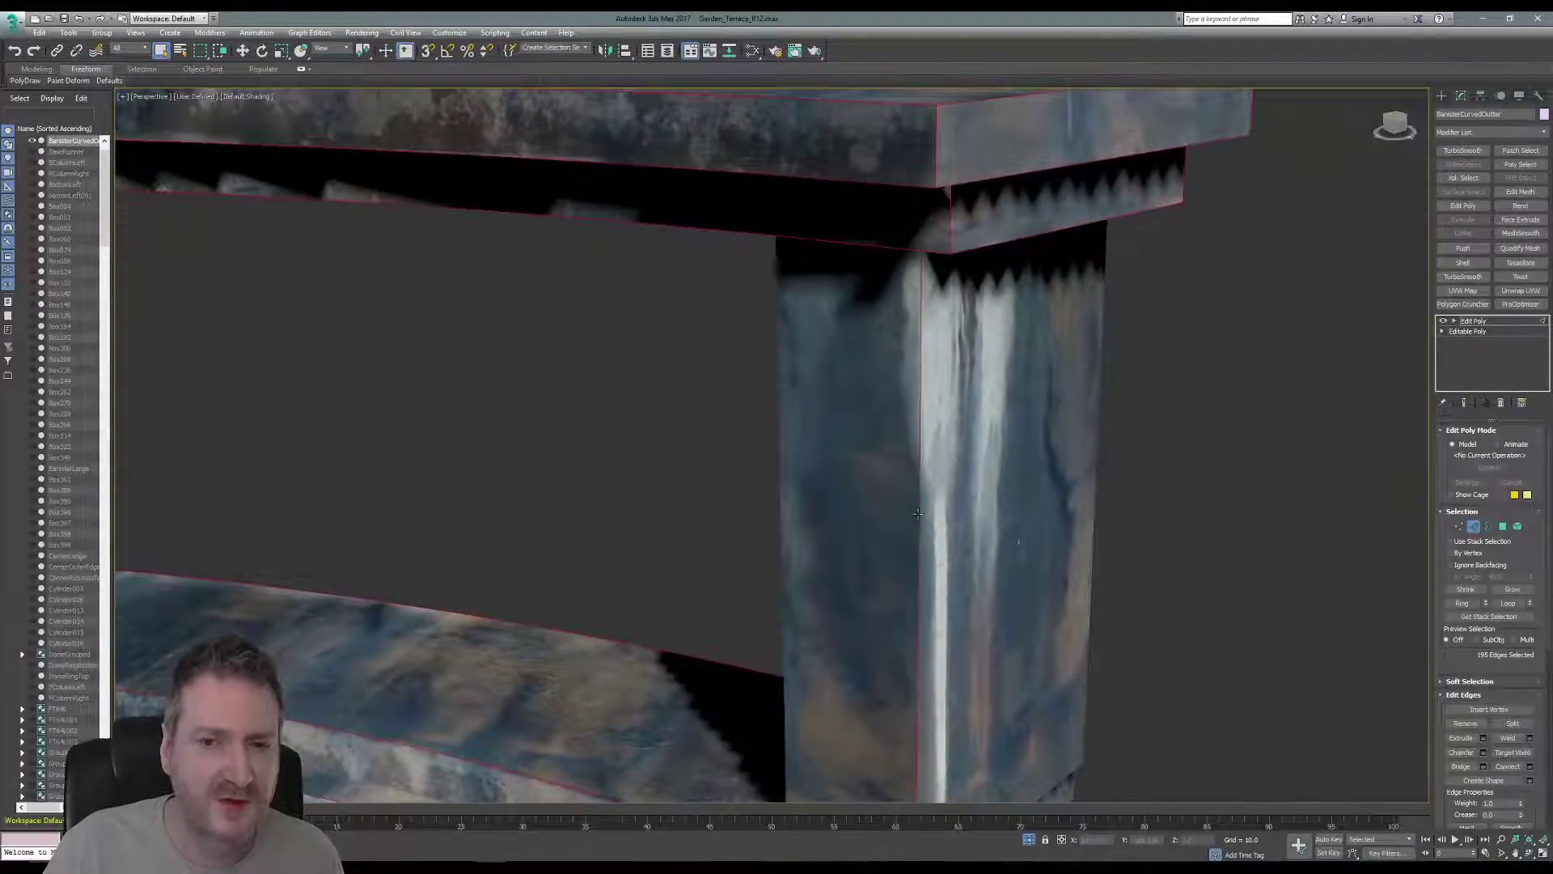
{"action": "left_click", "coordinate": [1098, 418], "text": "ctrl"}
{"action": "left_click", "coordinate": [782, 464], "text": "ctrl"}
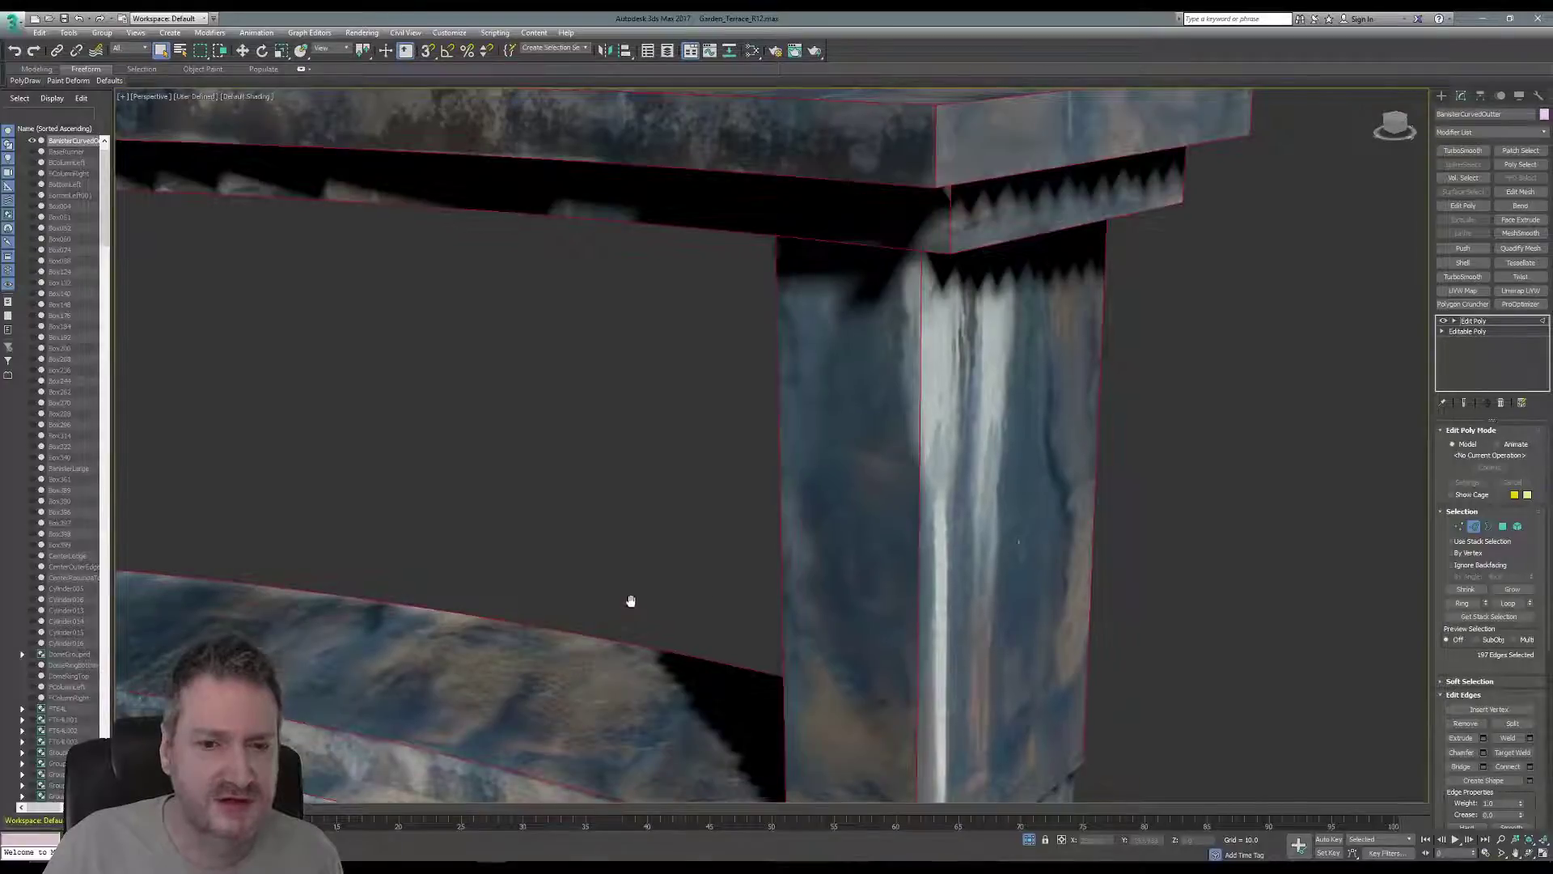
- Add the horizontal end edges at the foot of the right column and along the bottom of the step beneath it
{"action": "middle_click_drag", "start_coordinate": [631, 601], "coordinate": [760, 422]}
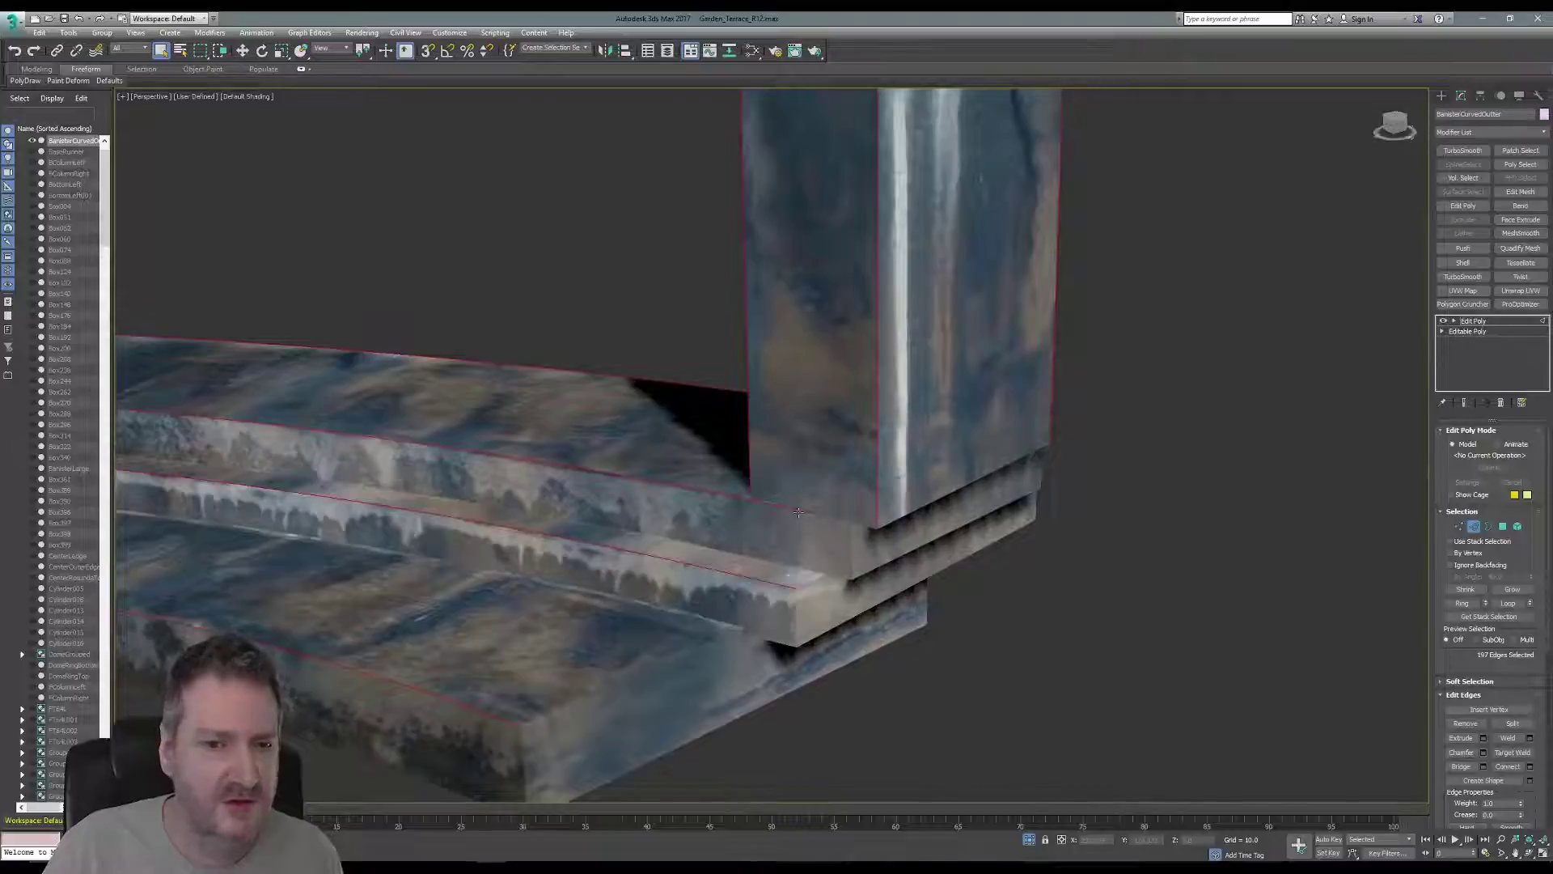
{"action": "left_click", "coordinate": [1528, 854]}
{"action": "left_click_drag", "start_coordinate": [841, 485], "coordinate": [875, 466]}
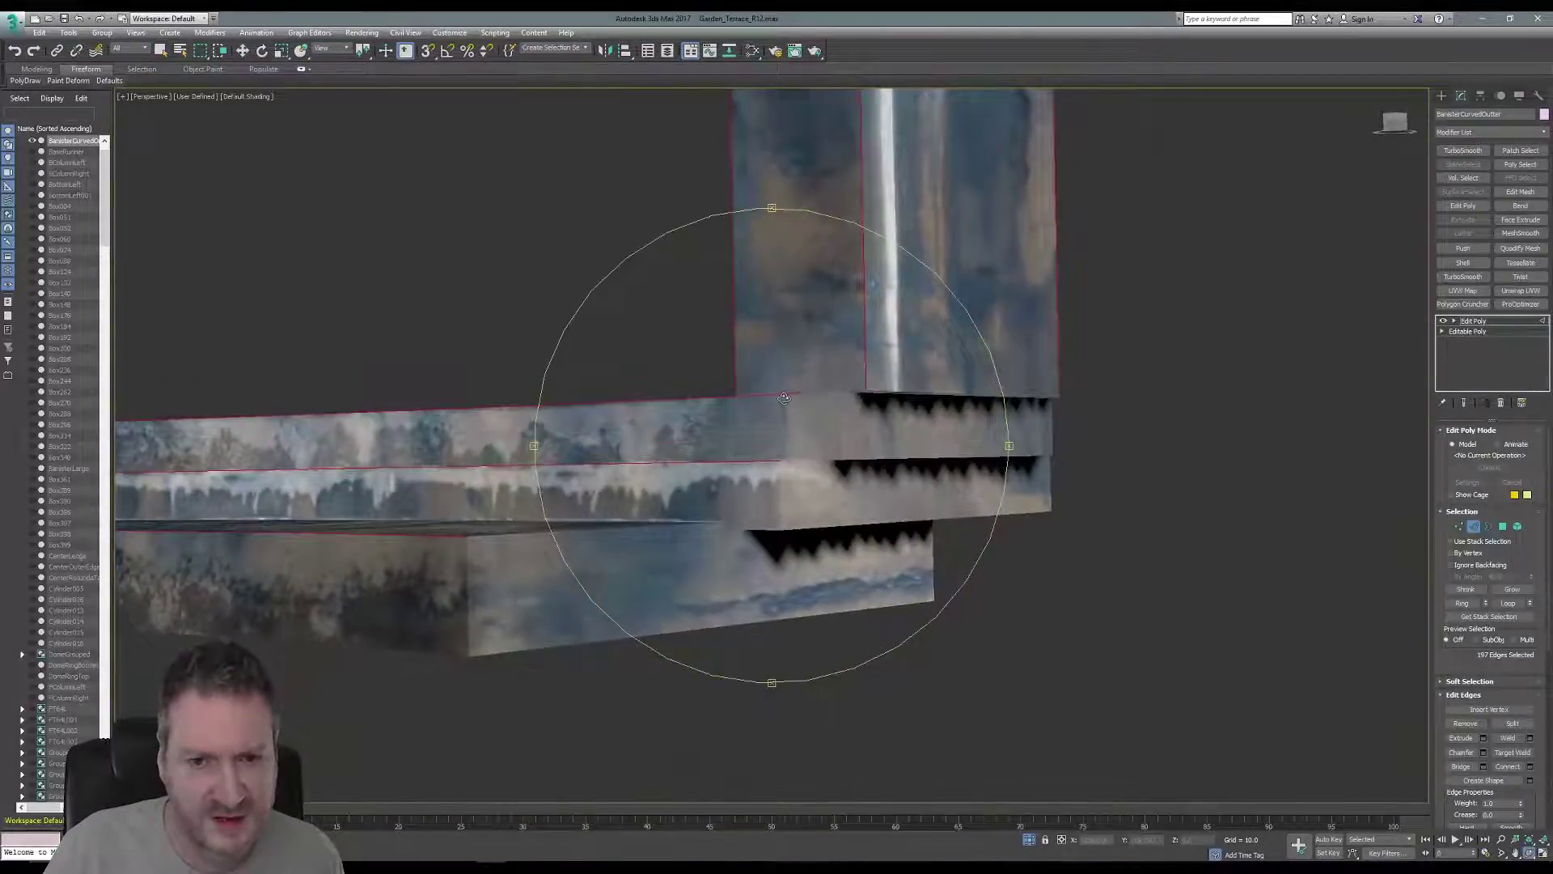
{"action": "left_click_drag", "start_coordinate": [784, 398], "coordinate": [749, 470]}
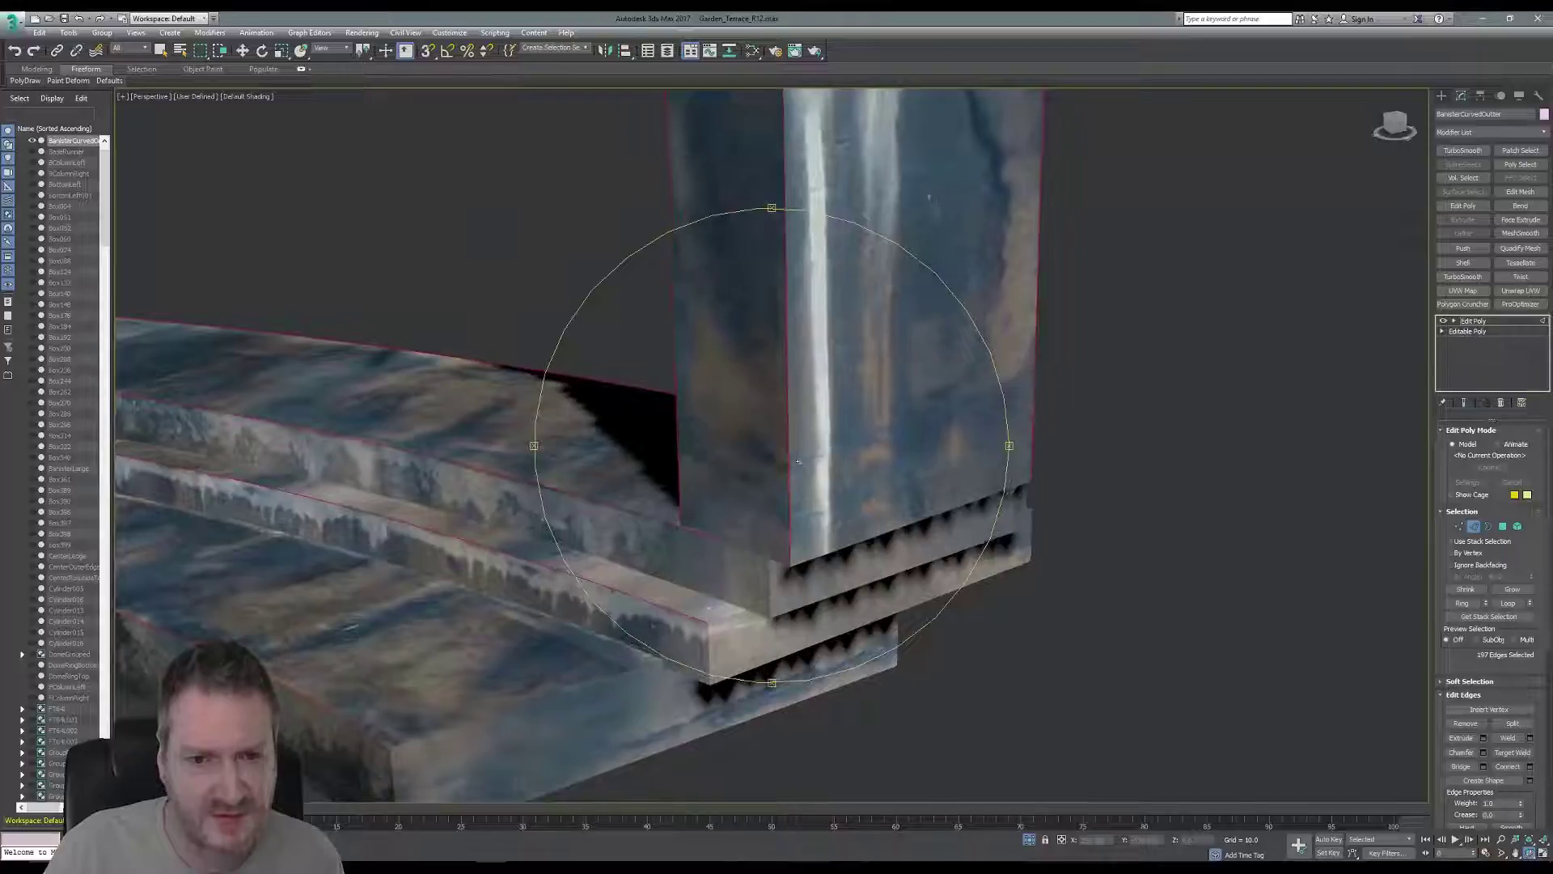
{"action": "left_click", "coordinate": [161, 51]}
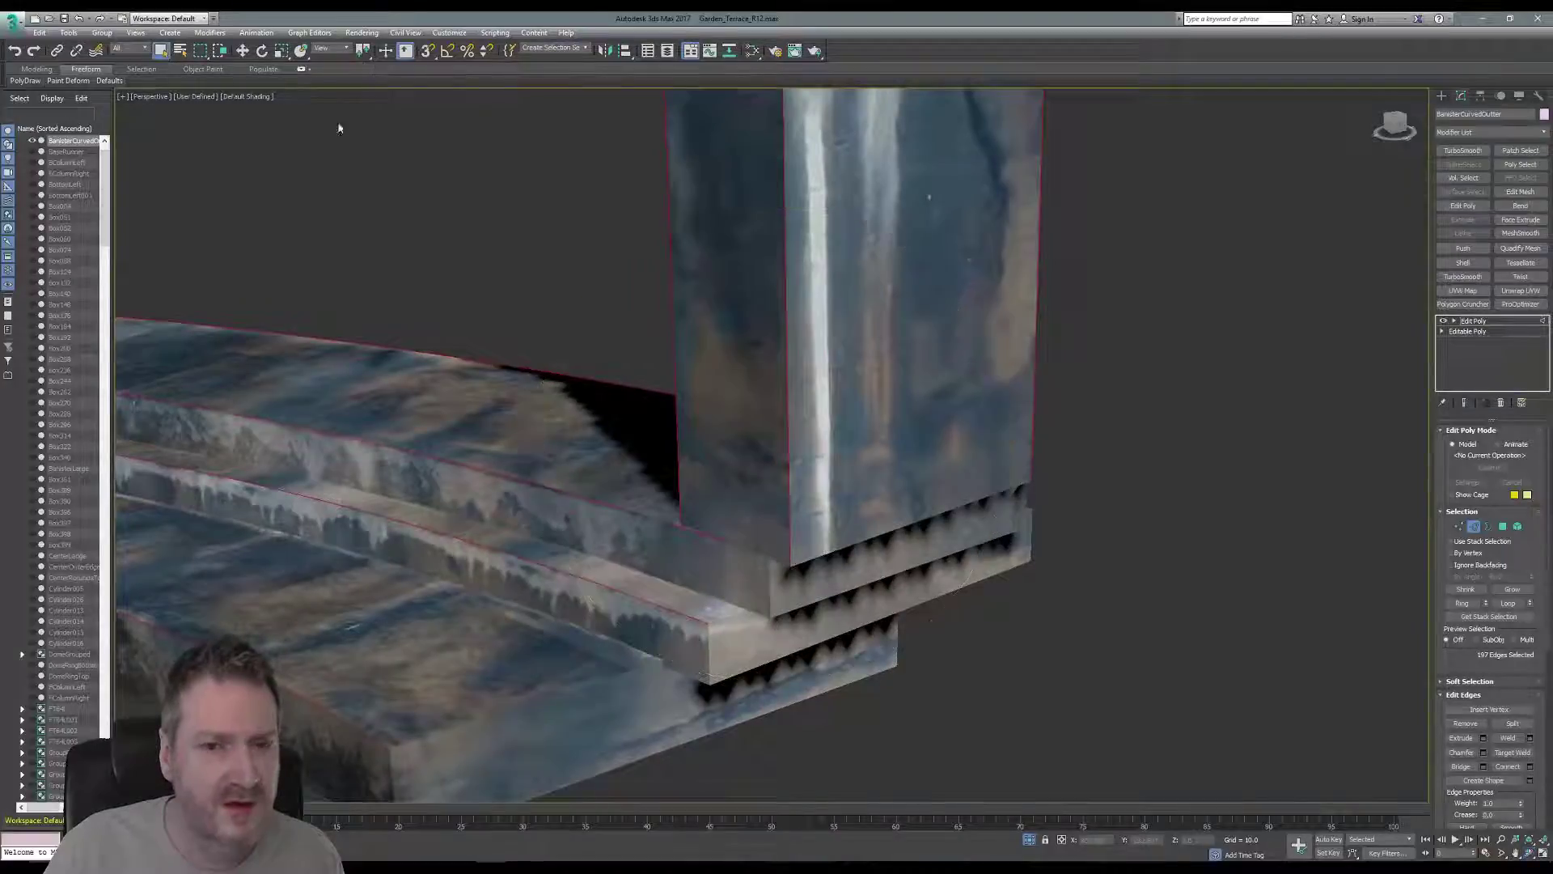
{"action": "left_click", "coordinate": [828, 558], "text": "ctrl"}
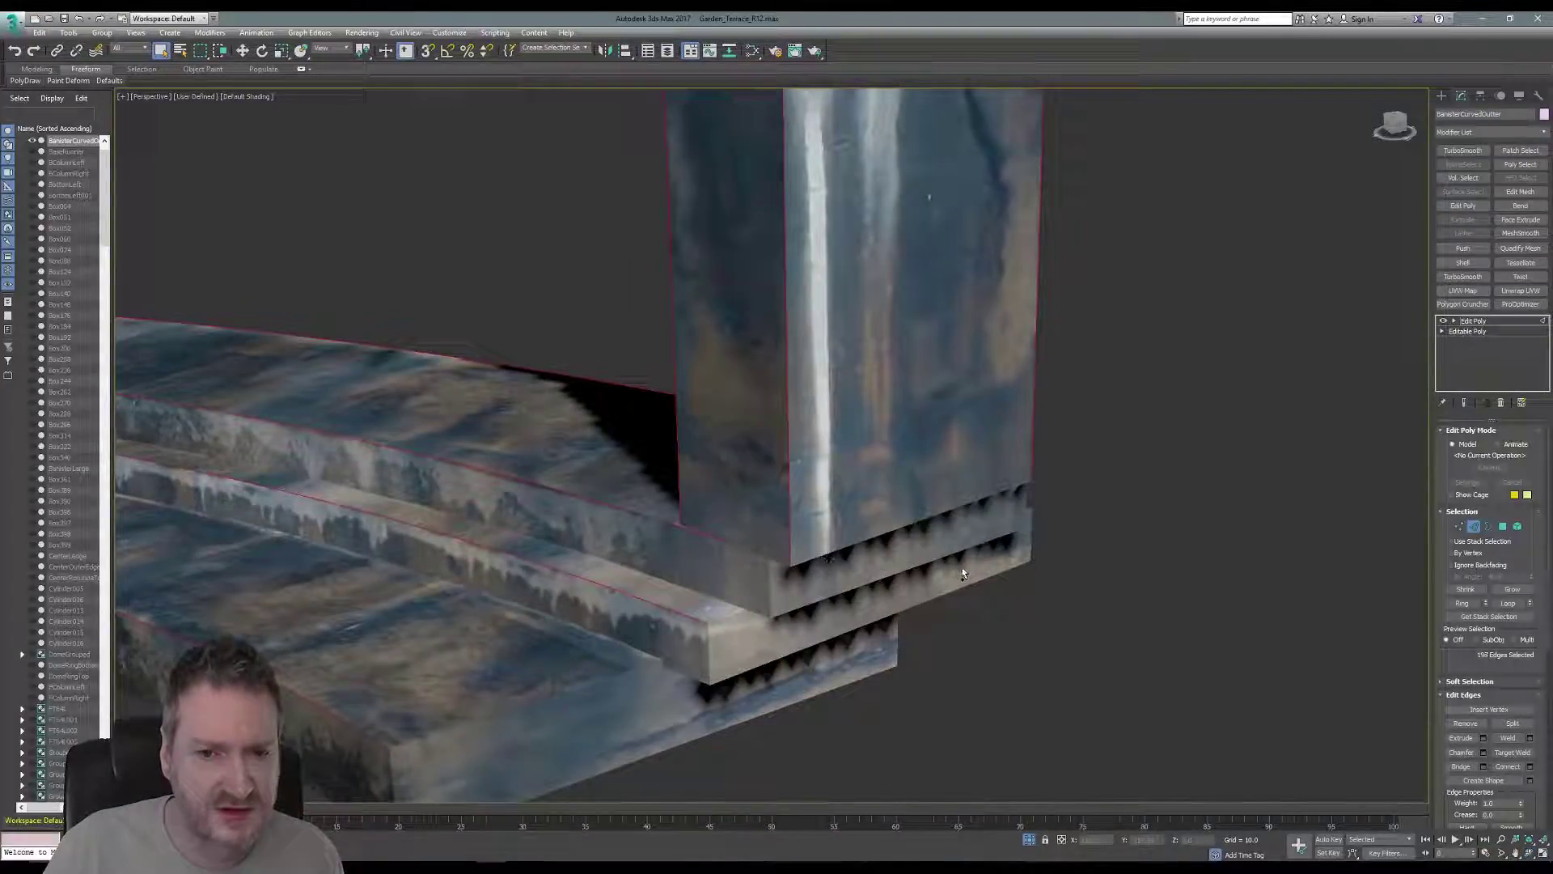
{"action": "left_click", "coordinate": [813, 643], "text": "ctrl"}
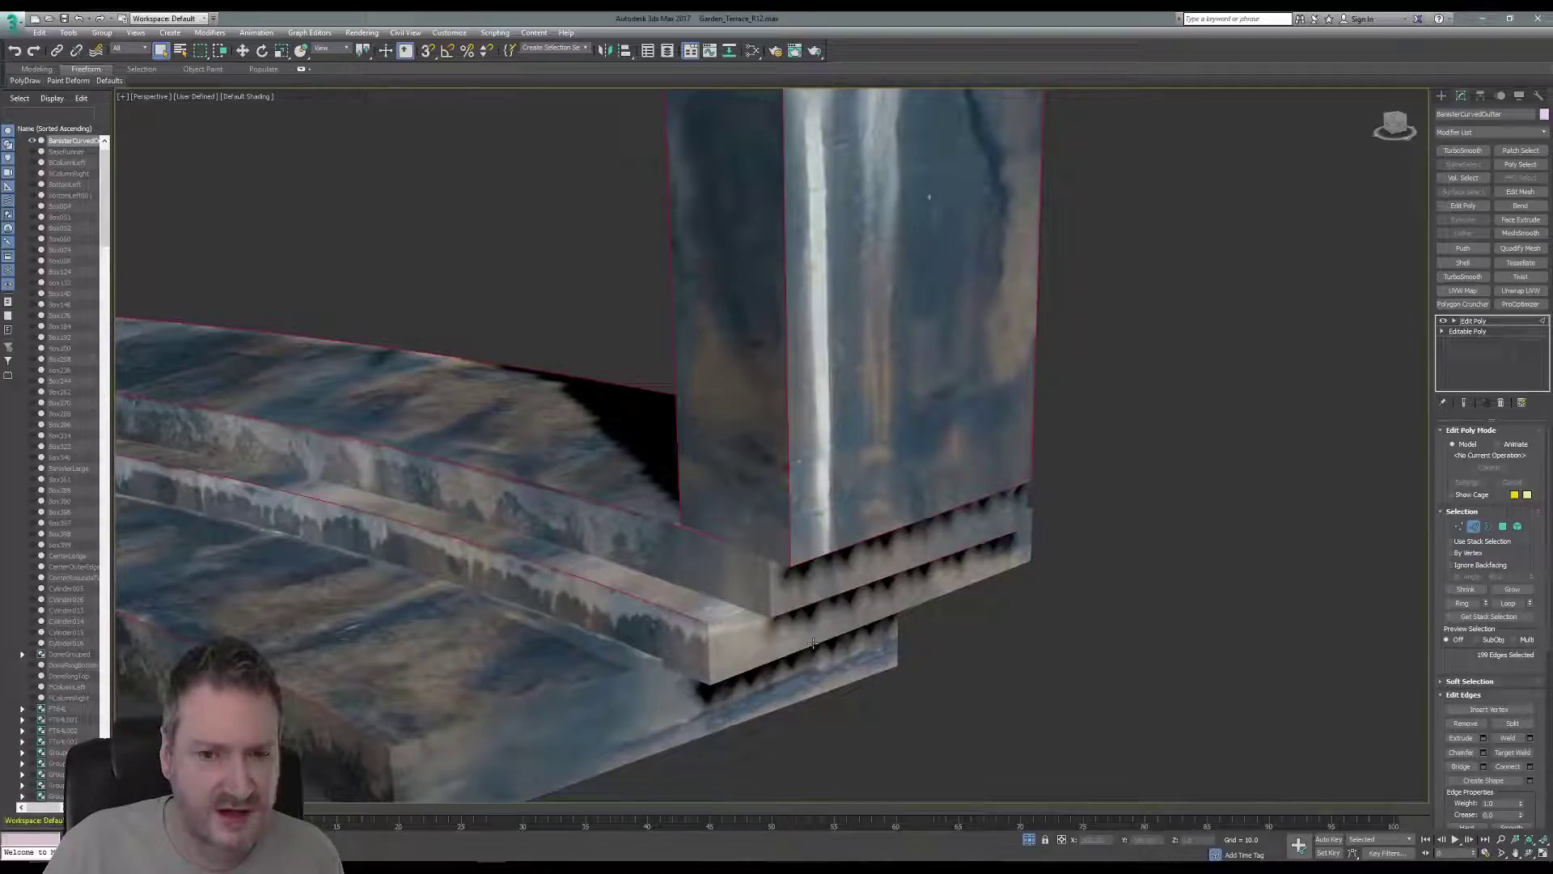
- Add the vertical corner edges of the two base steps at the right end to the selection
{"action": "left_click", "coordinate": [770, 589], "text": "ctrl"}
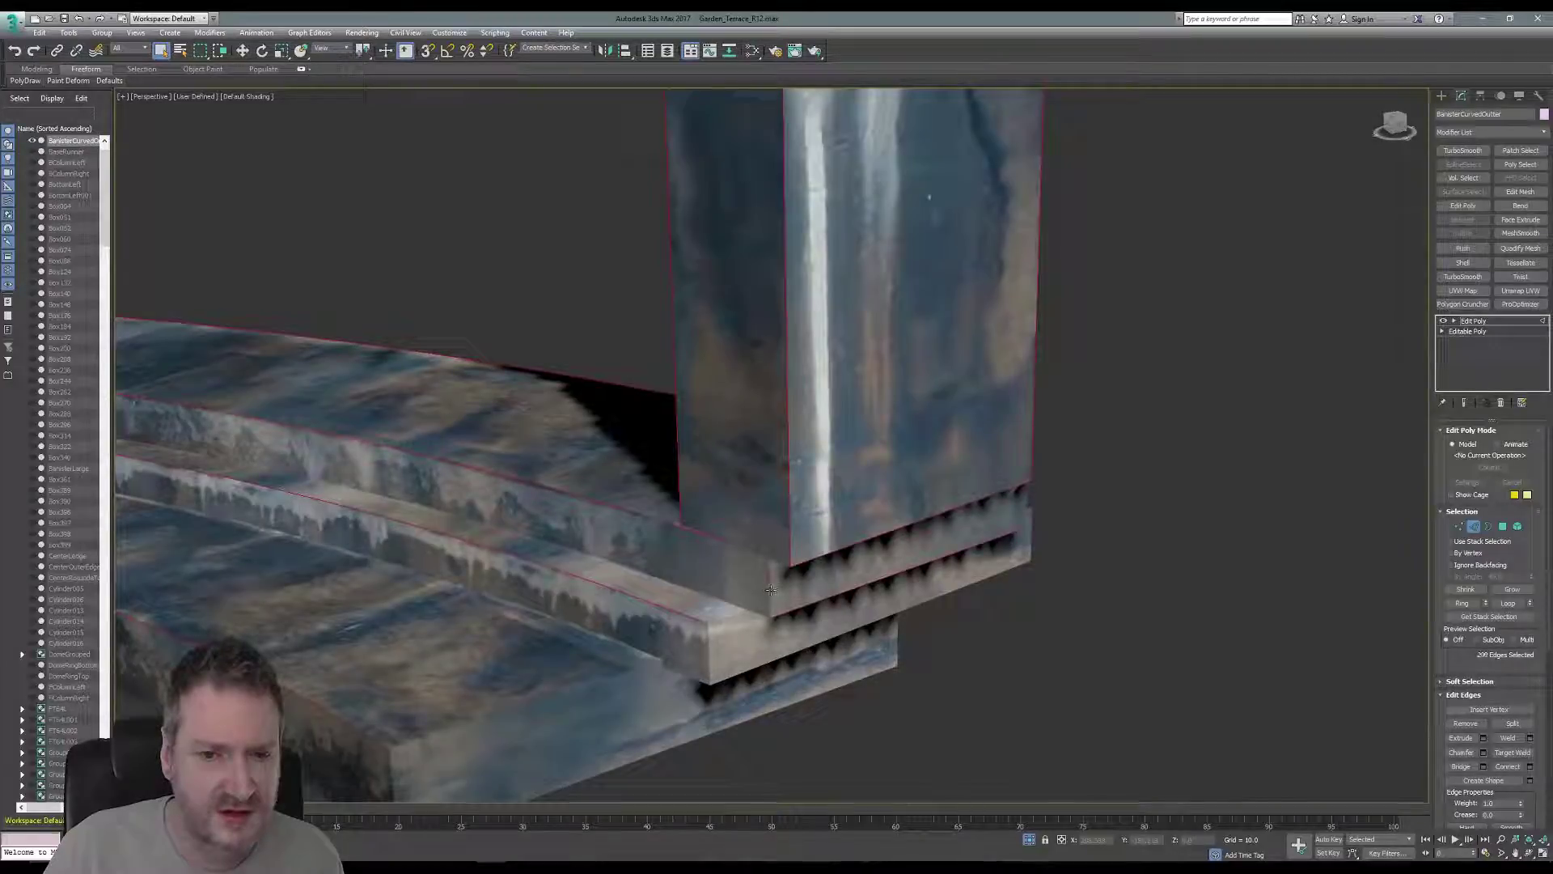
{"action": "left_click", "coordinate": [1026, 500], "text": "ctrl"}
{"action": "left_click", "coordinate": [1032, 528], "text": "ctrl"}
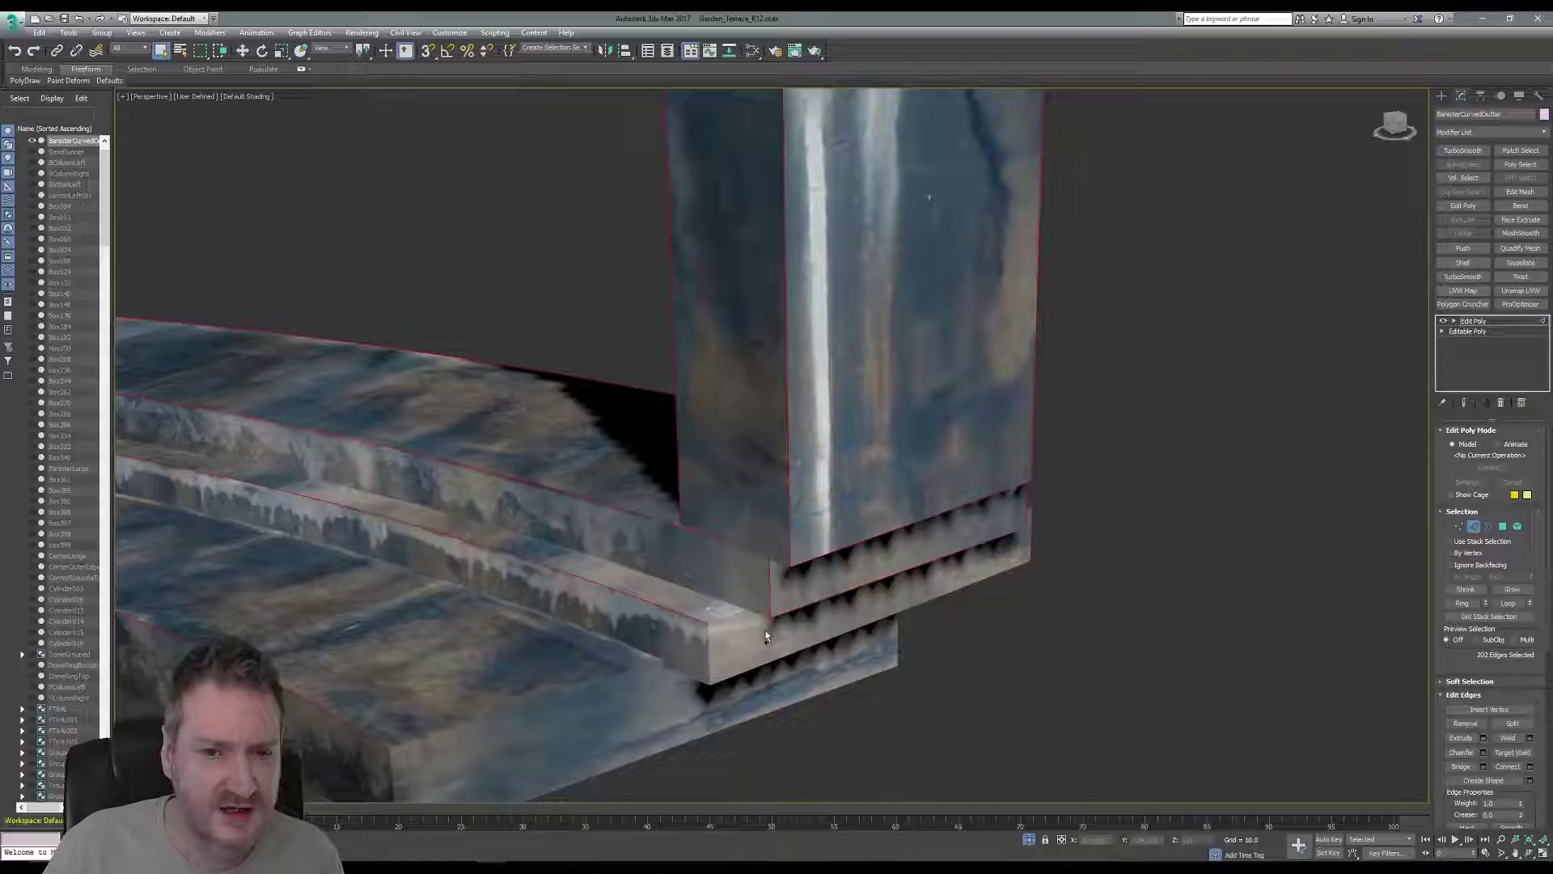
{"action": "left_click", "coordinate": [707, 640], "text": "ctrl"}
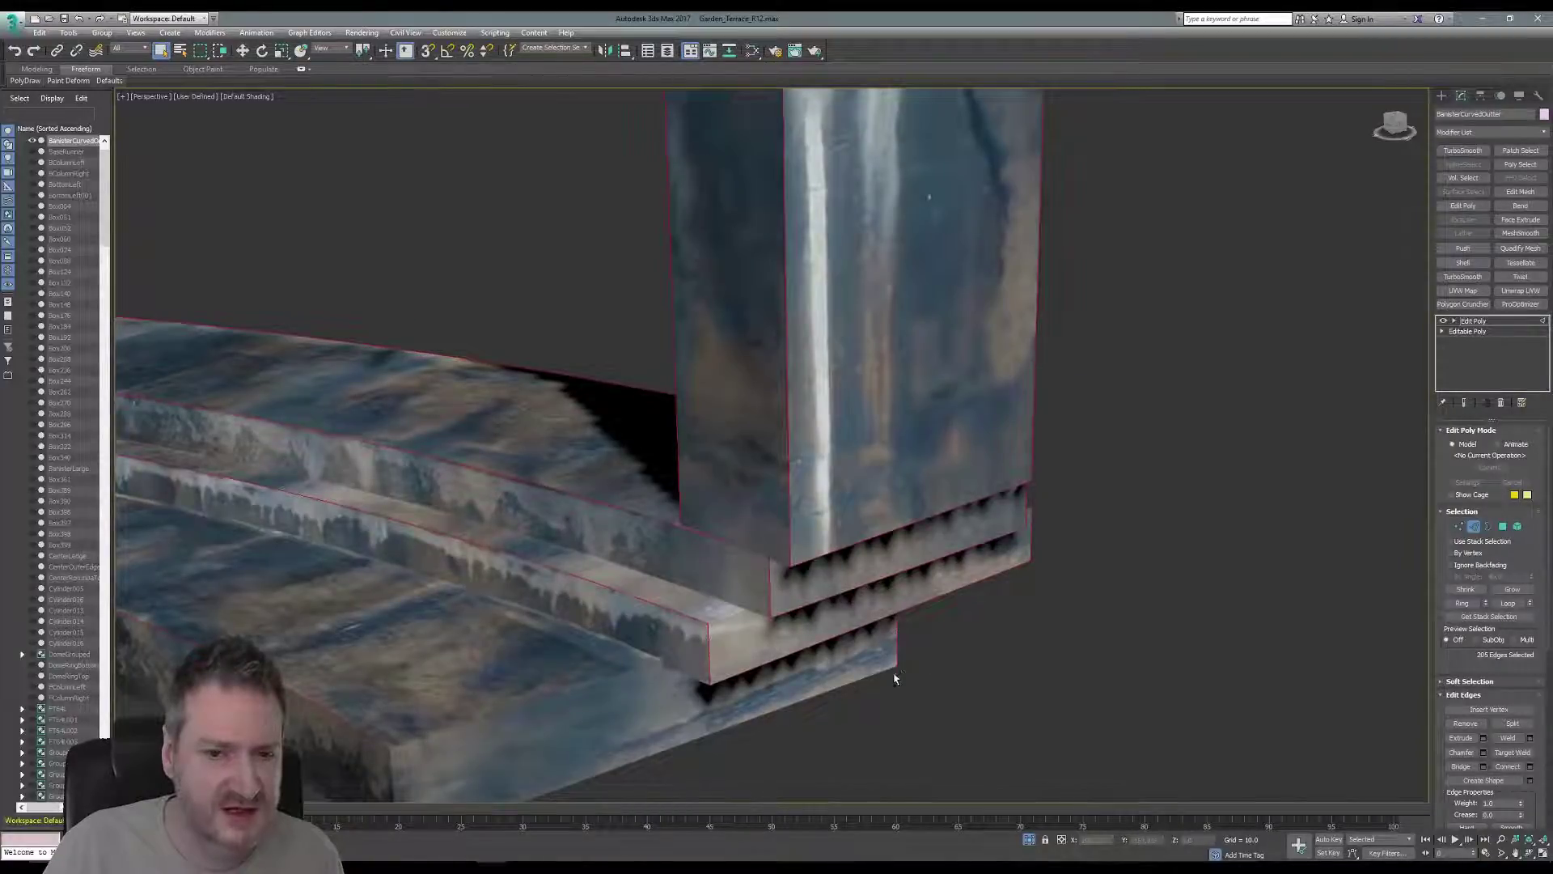
- Add the remaining end edges of the lowest base slab at the banister's right end to the selection
{"action": "middle_click_drag", "start_coordinate": [896, 678], "coordinate": [943, 607]}
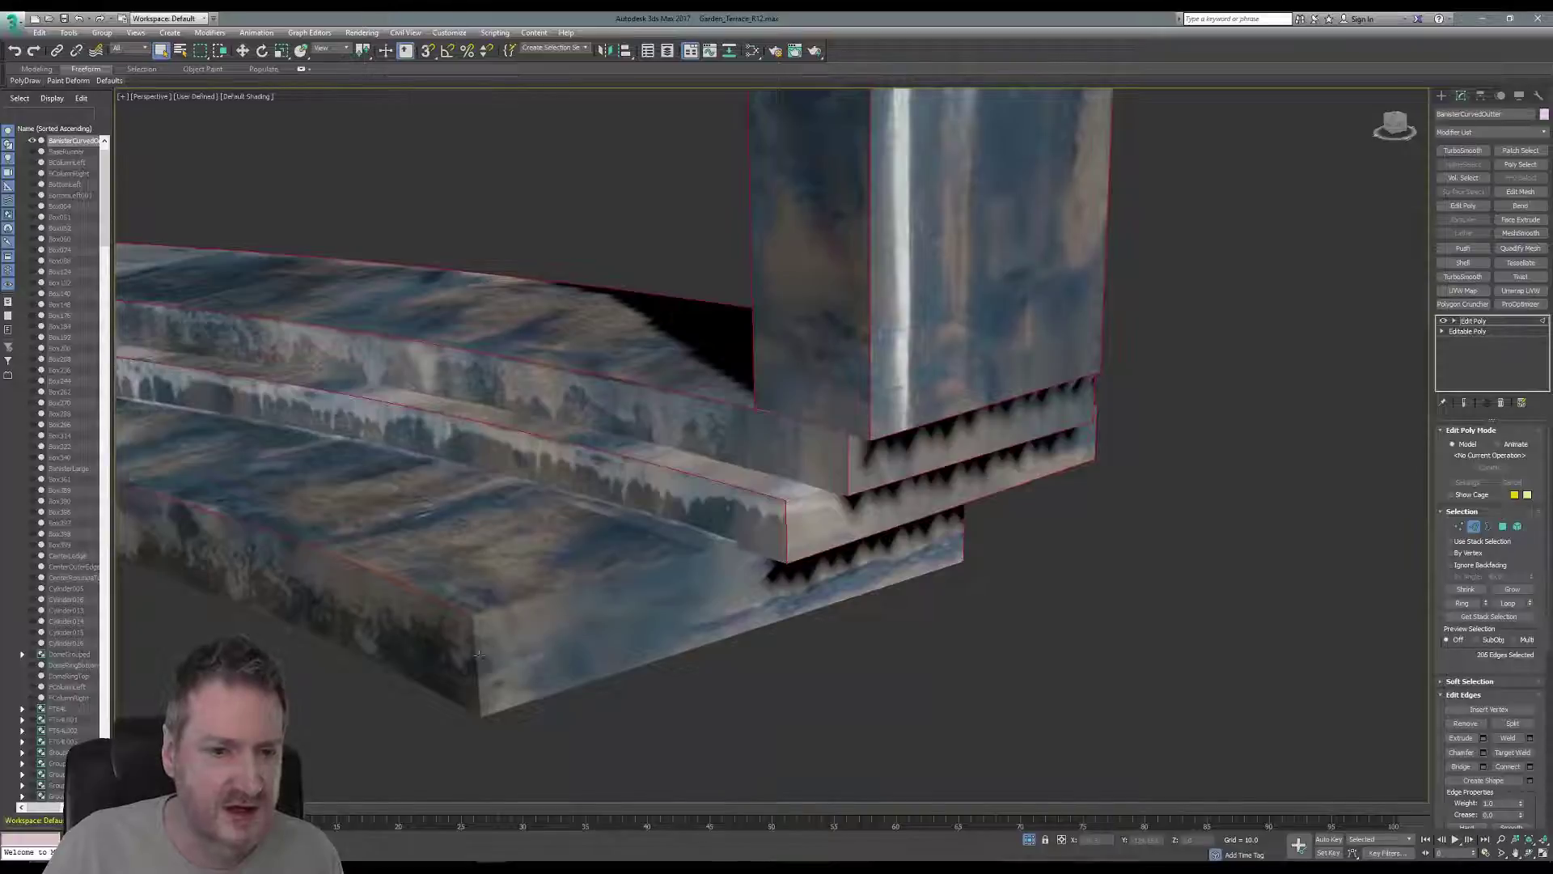
{"action": "left_click", "coordinate": [540, 596], "text": "ctrl"}
{"action": "middle_click_drag", "start_coordinate": [636, 569], "coordinate": [701, 623]}
{"action": "scroll", "coordinate": [876, 571], "scroll_direction": "down", "scroll_amount": 10}
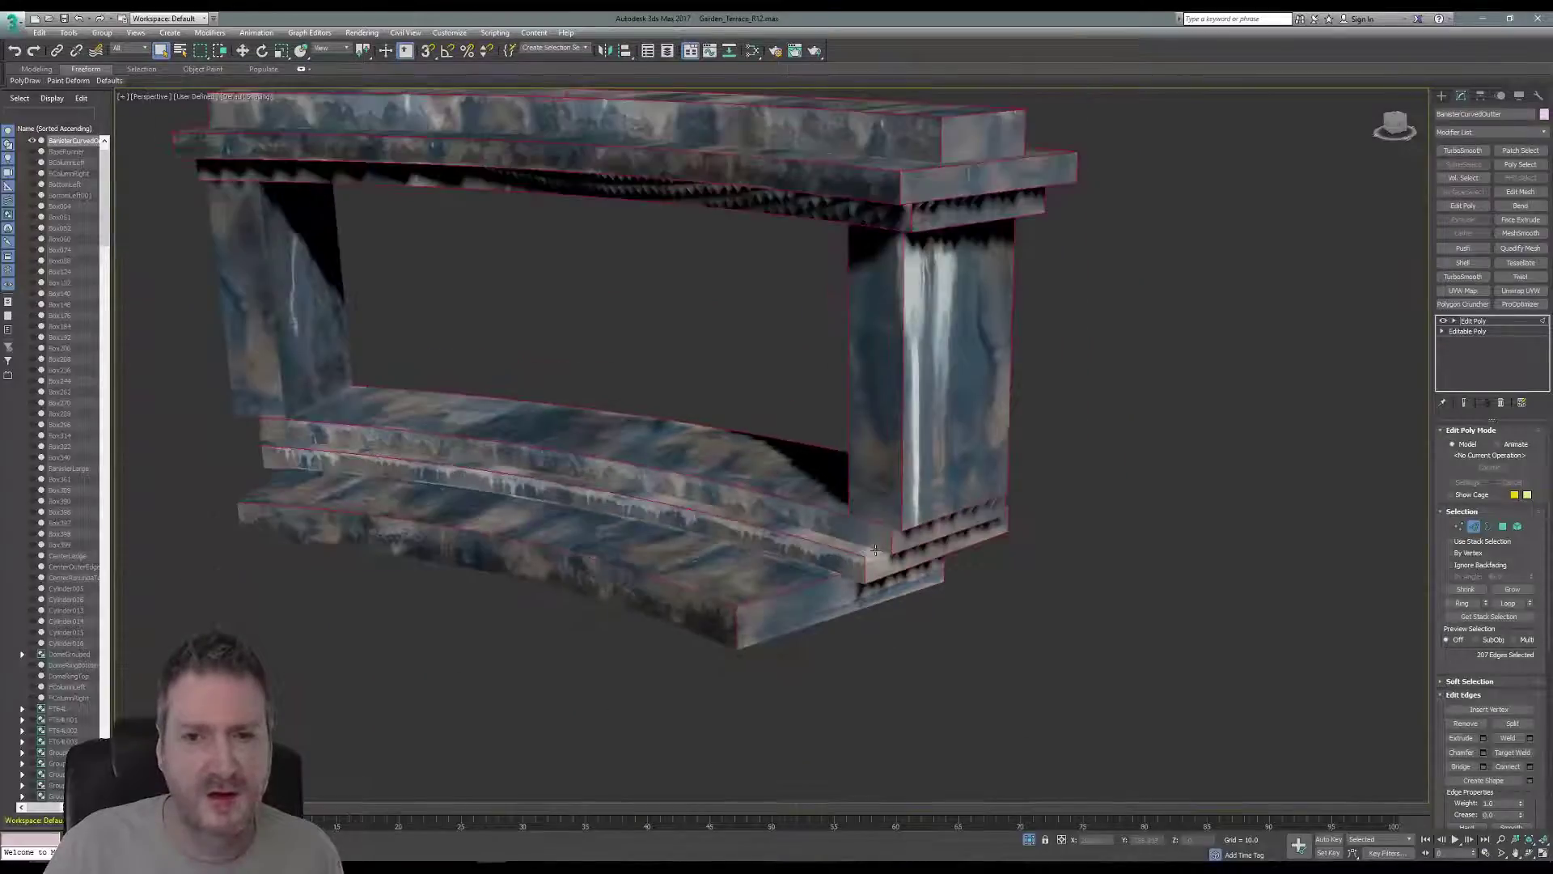
- Add the outer vertical corner edges of the top cap and ledge at the banister's opposite end
{"action": "middle_click_drag", "start_coordinate": [777, 430], "coordinate": [864, 443]}
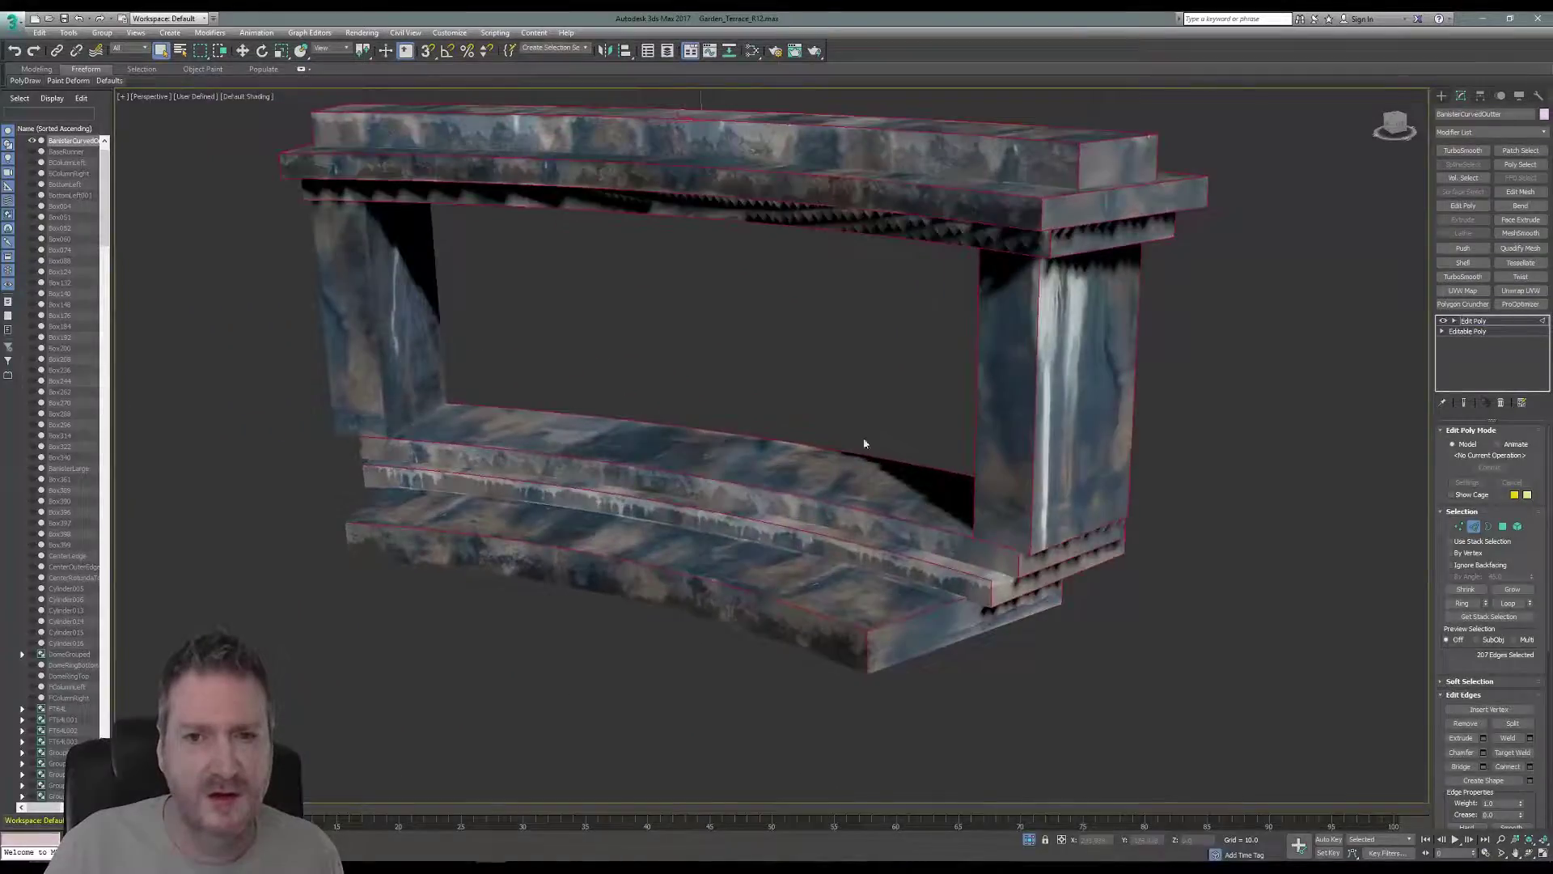
{"action": "left_click", "coordinate": [1529, 853]}
{"action": "left_click_drag", "start_coordinate": [669, 420], "coordinate": [936, 475]}
{"action": "left_click", "coordinate": [160, 50]}
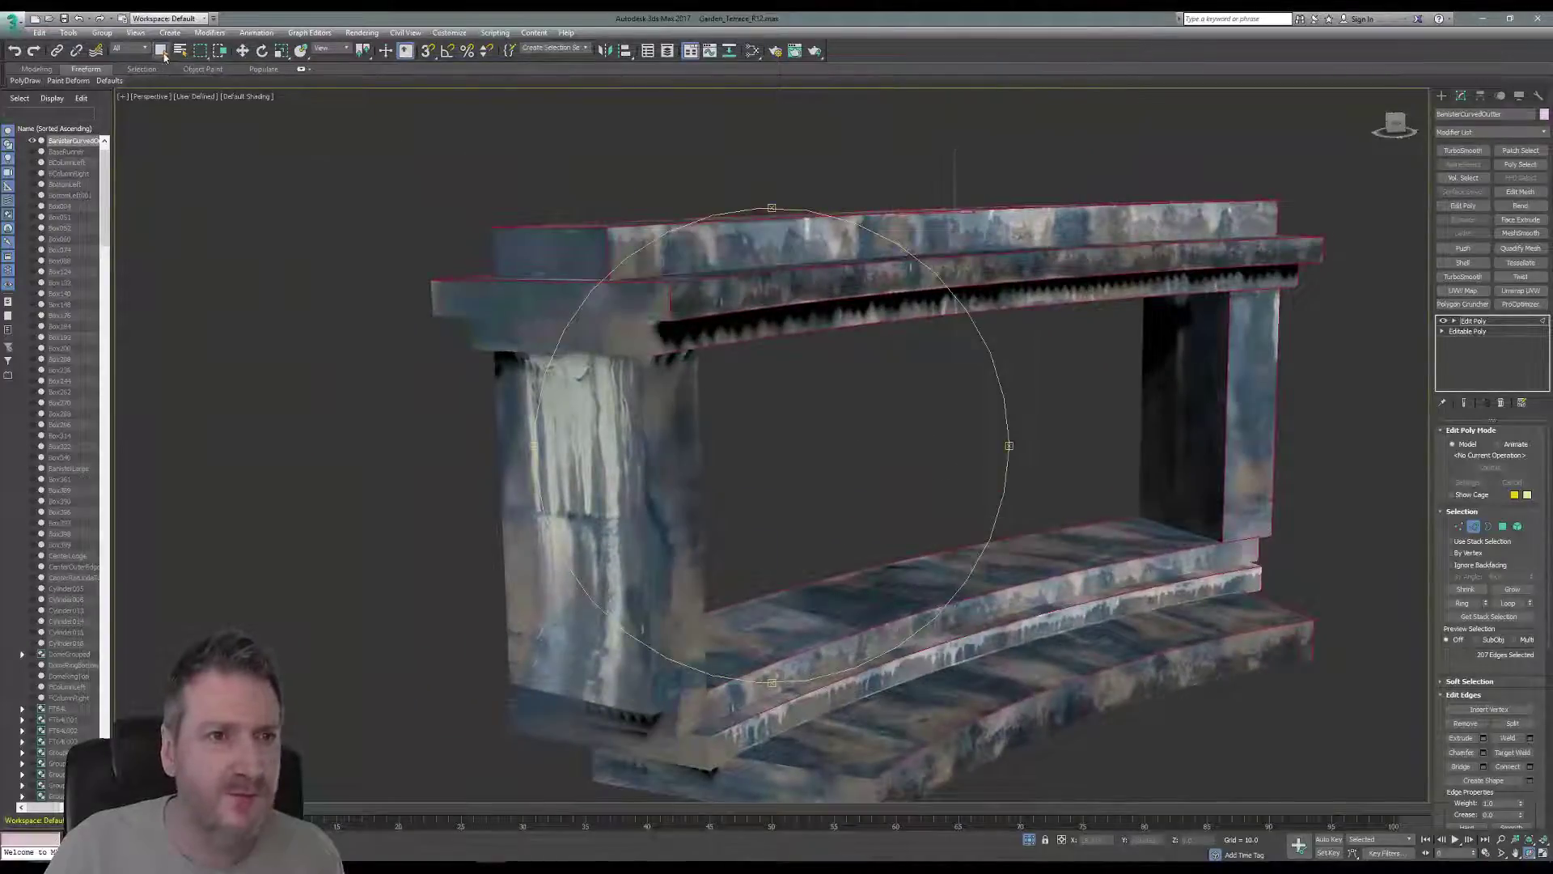
{"action": "scroll", "coordinate": [593, 389], "scroll_direction": "up", "scroll_amount": 5}
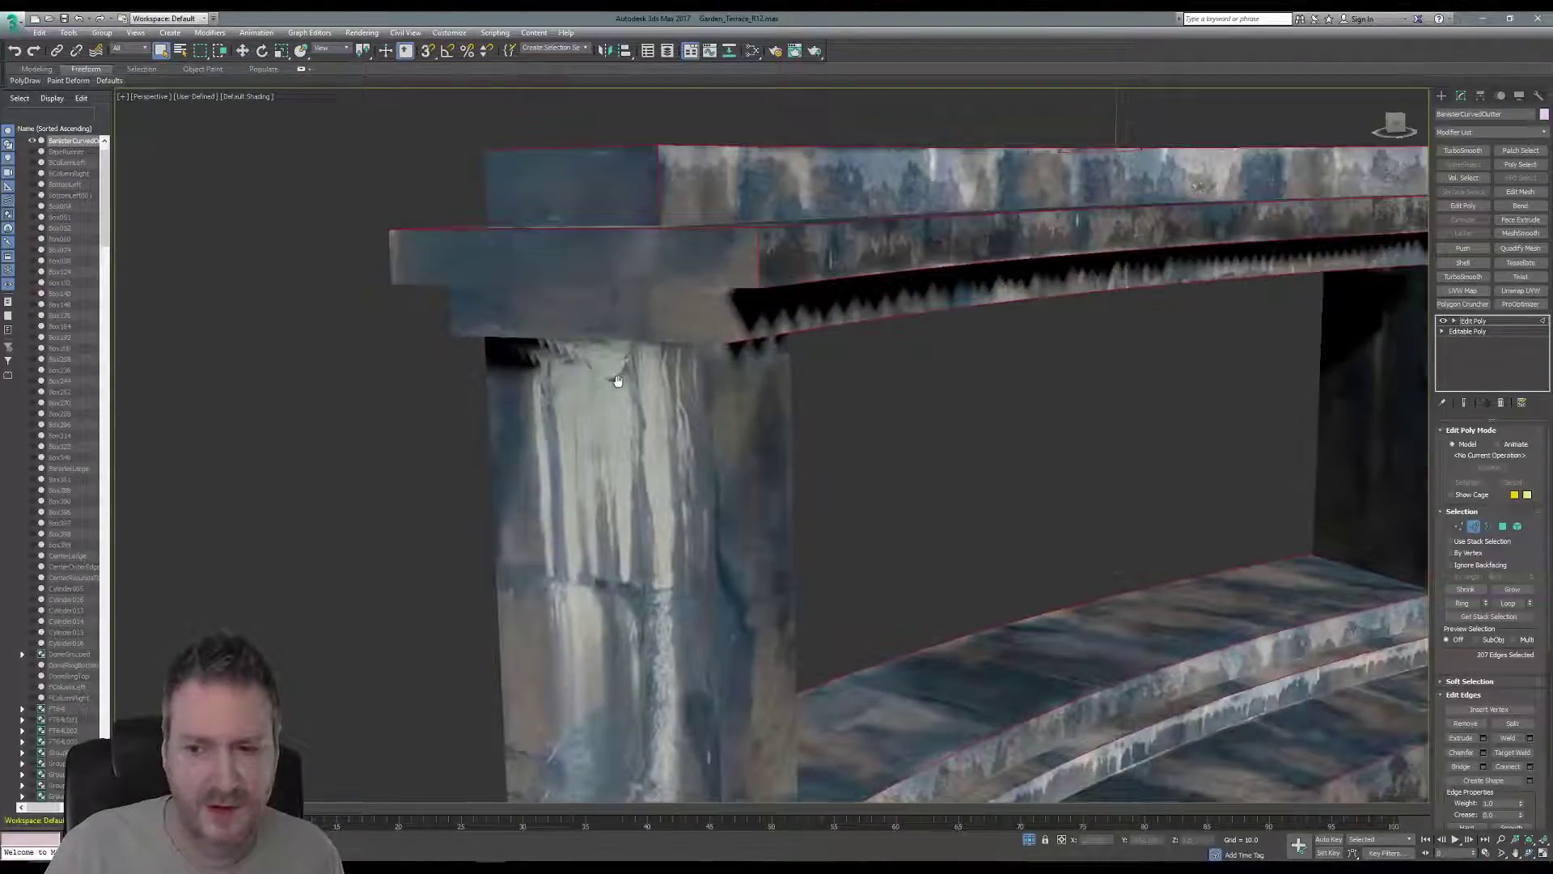
{"action": "middle_click_drag", "start_coordinate": [615, 383], "coordinate": [627, 345]}
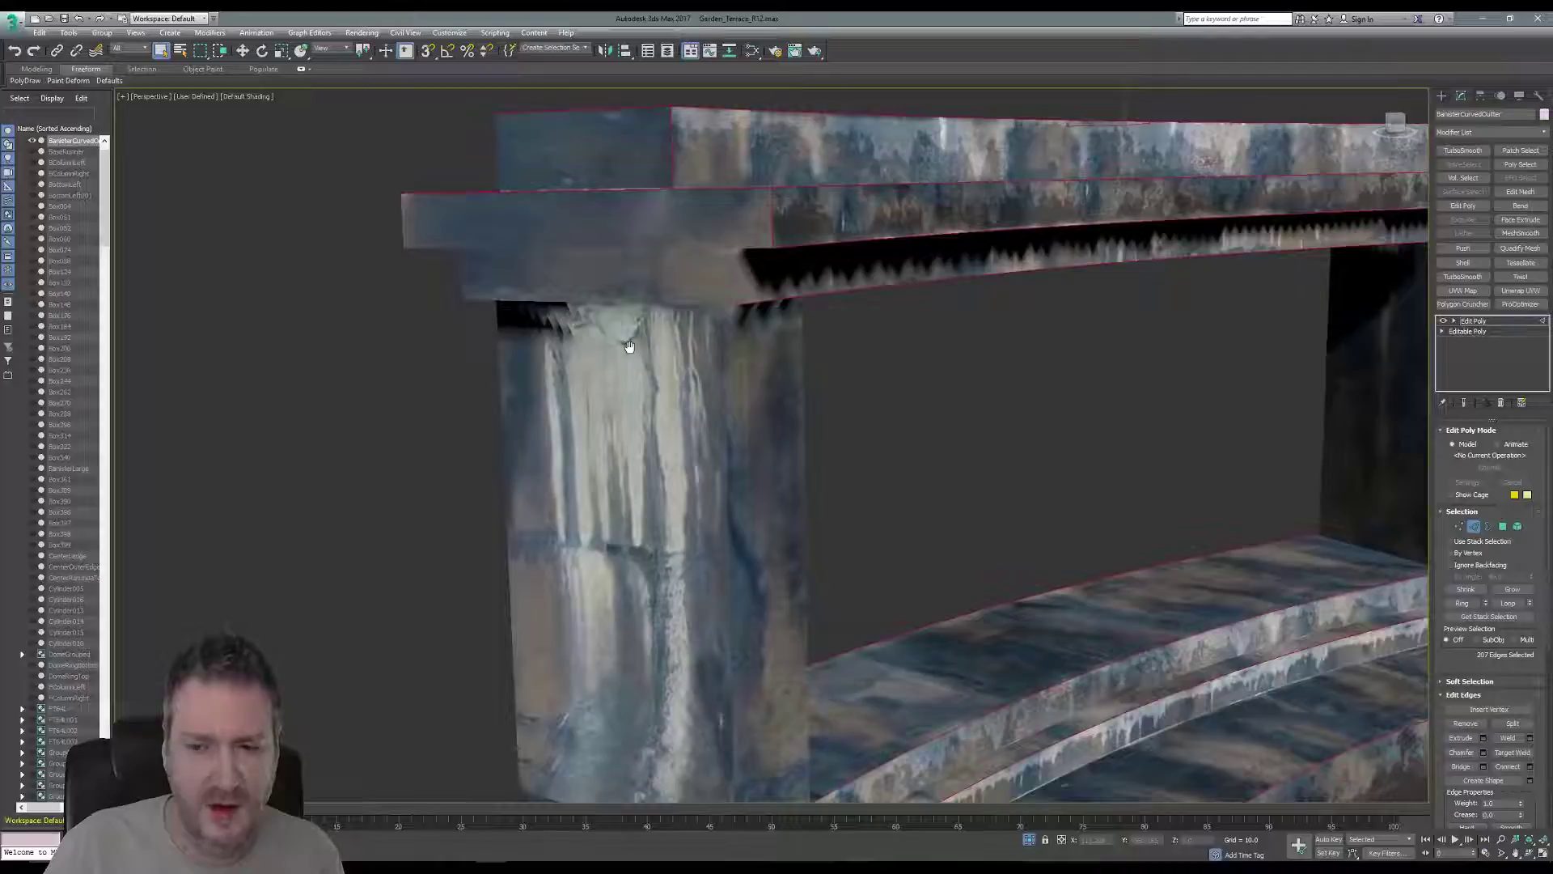
{"action": "left_click", "coordinate": [403, 216], "text": "ctrl"}
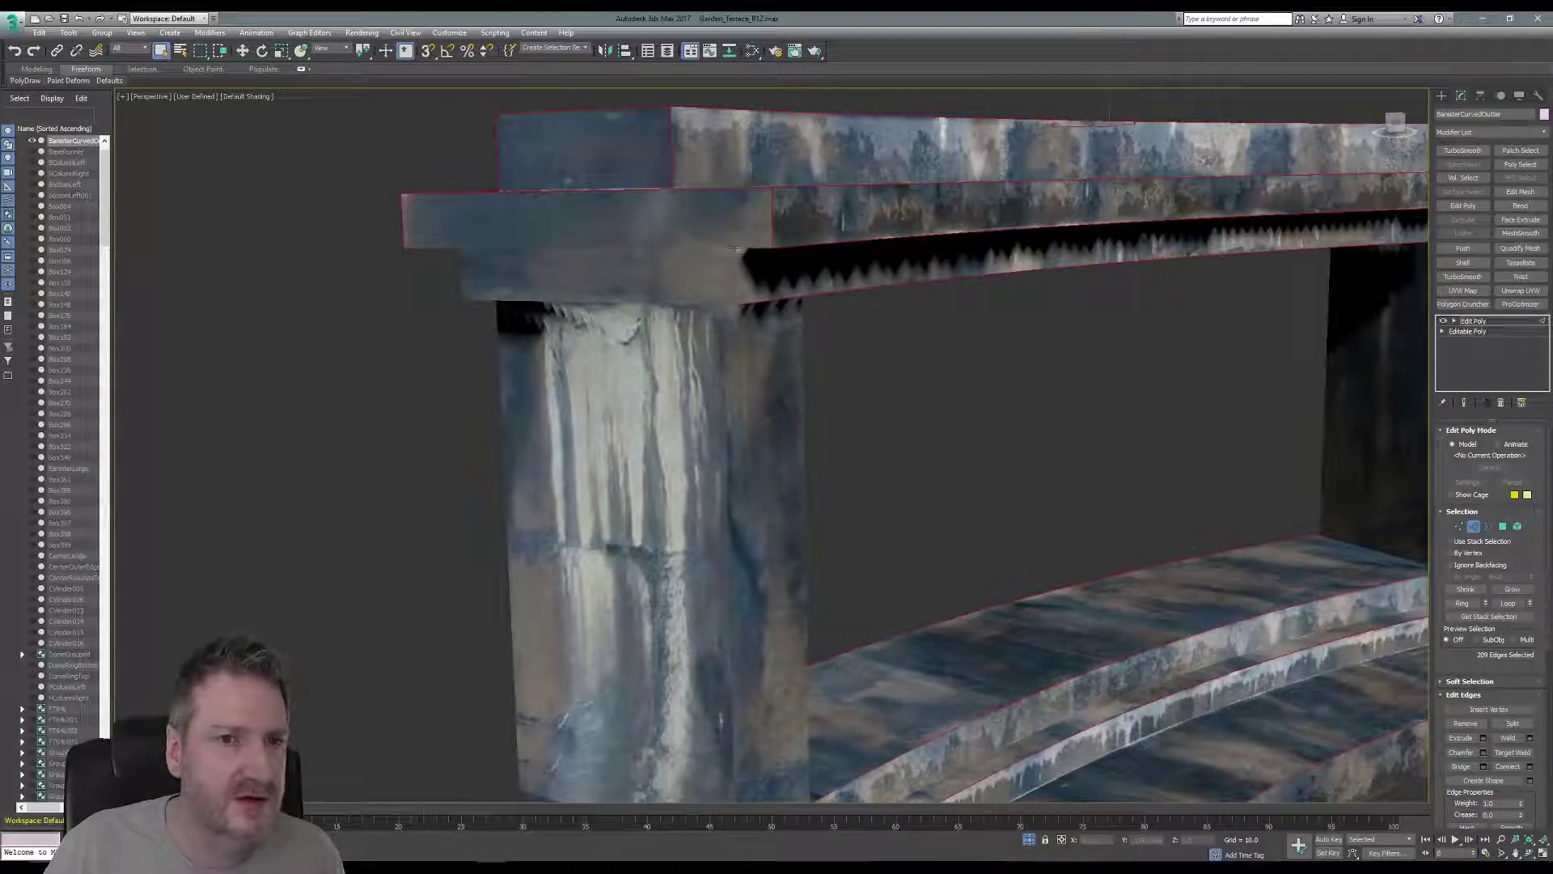
- Add the ledge's bottom end edge plus the horizontal and vertical end edges of the trim strip beneath it
{"action": "left_click", "coordinate": [627, 248], "text": "ctrl"}
{"action": "left_click", "coordinate": [615, 303], "text": "ctrl"}
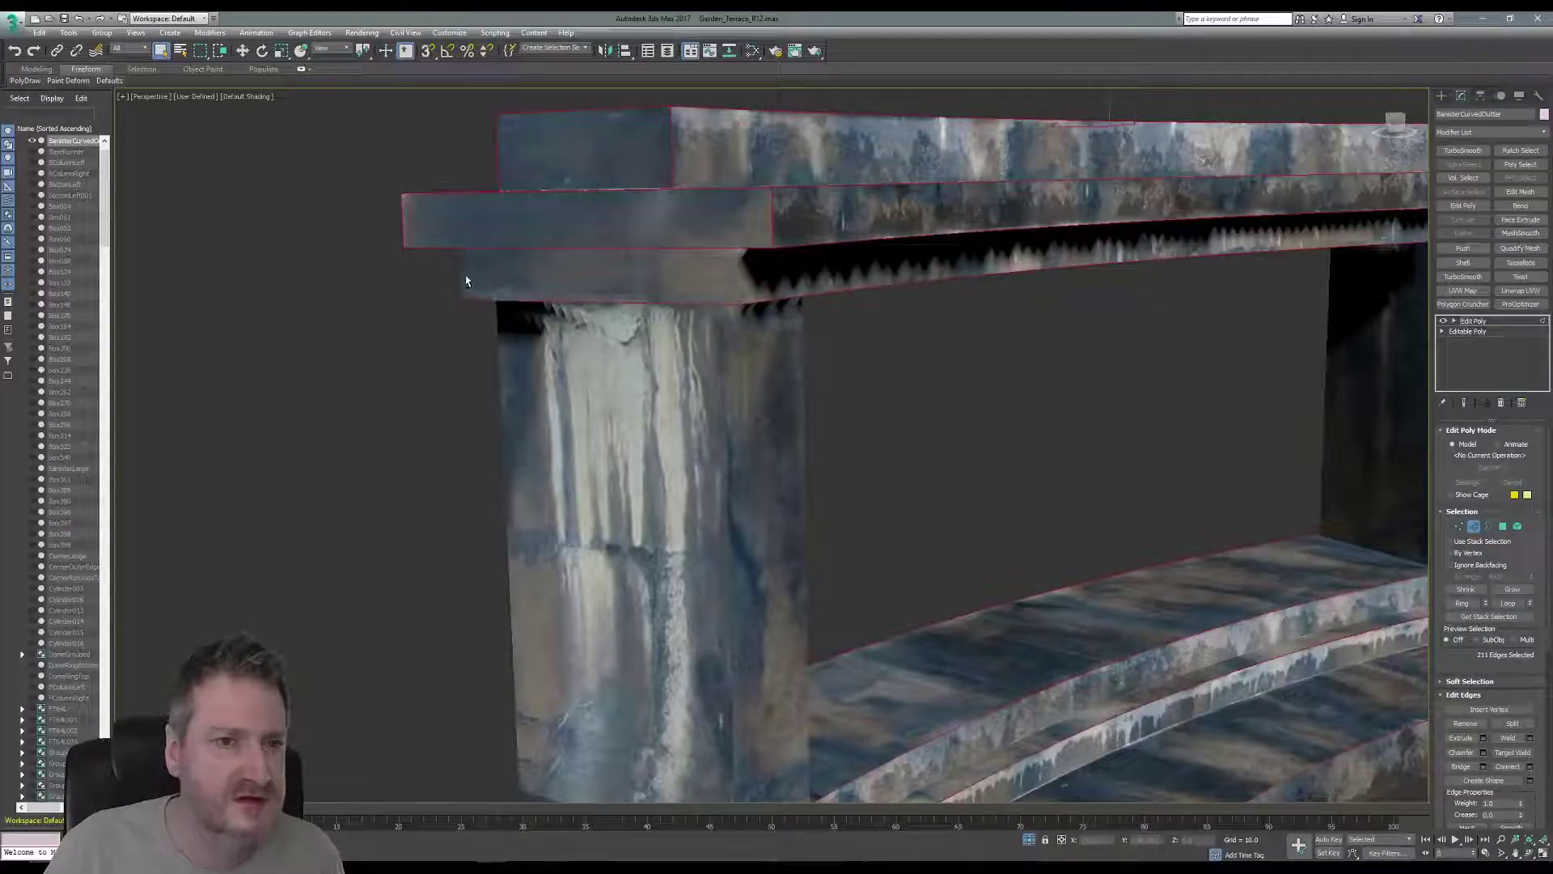
{"action": "left_click", "coordinate": [736, 276], "text": "ctrl"}
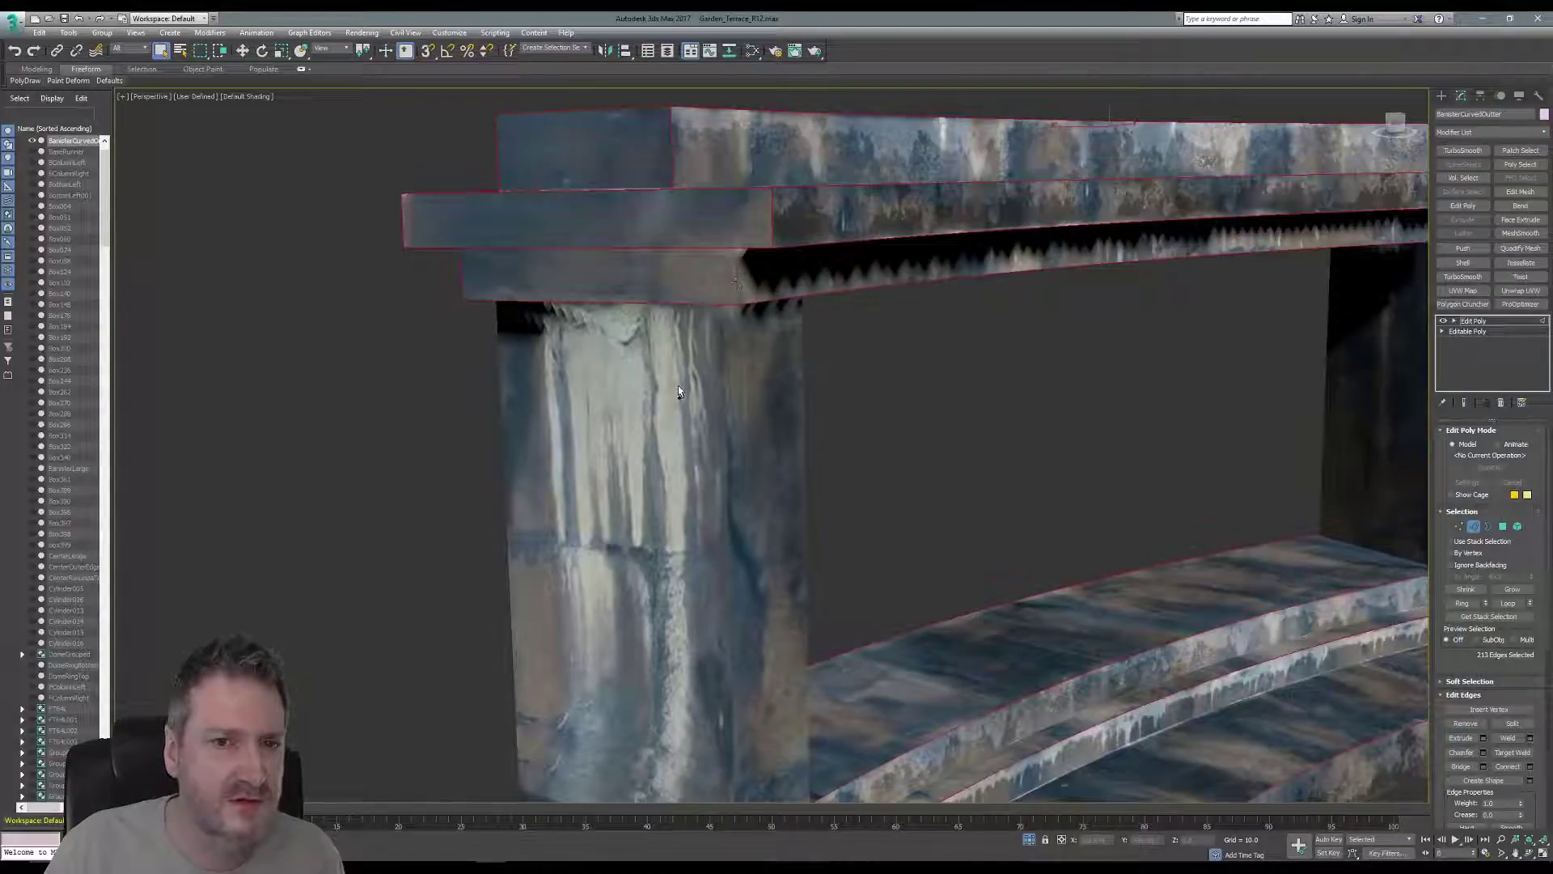
- Add the visible vertical edges of the column beneath that trim strip to the selection
{"action": "middle_click_drag", "start_coordinate": [678, 385], "coordinate": [641, 335]}
{"action": "left_click", "coordinate": [469, 341], "text": "ctrl"}
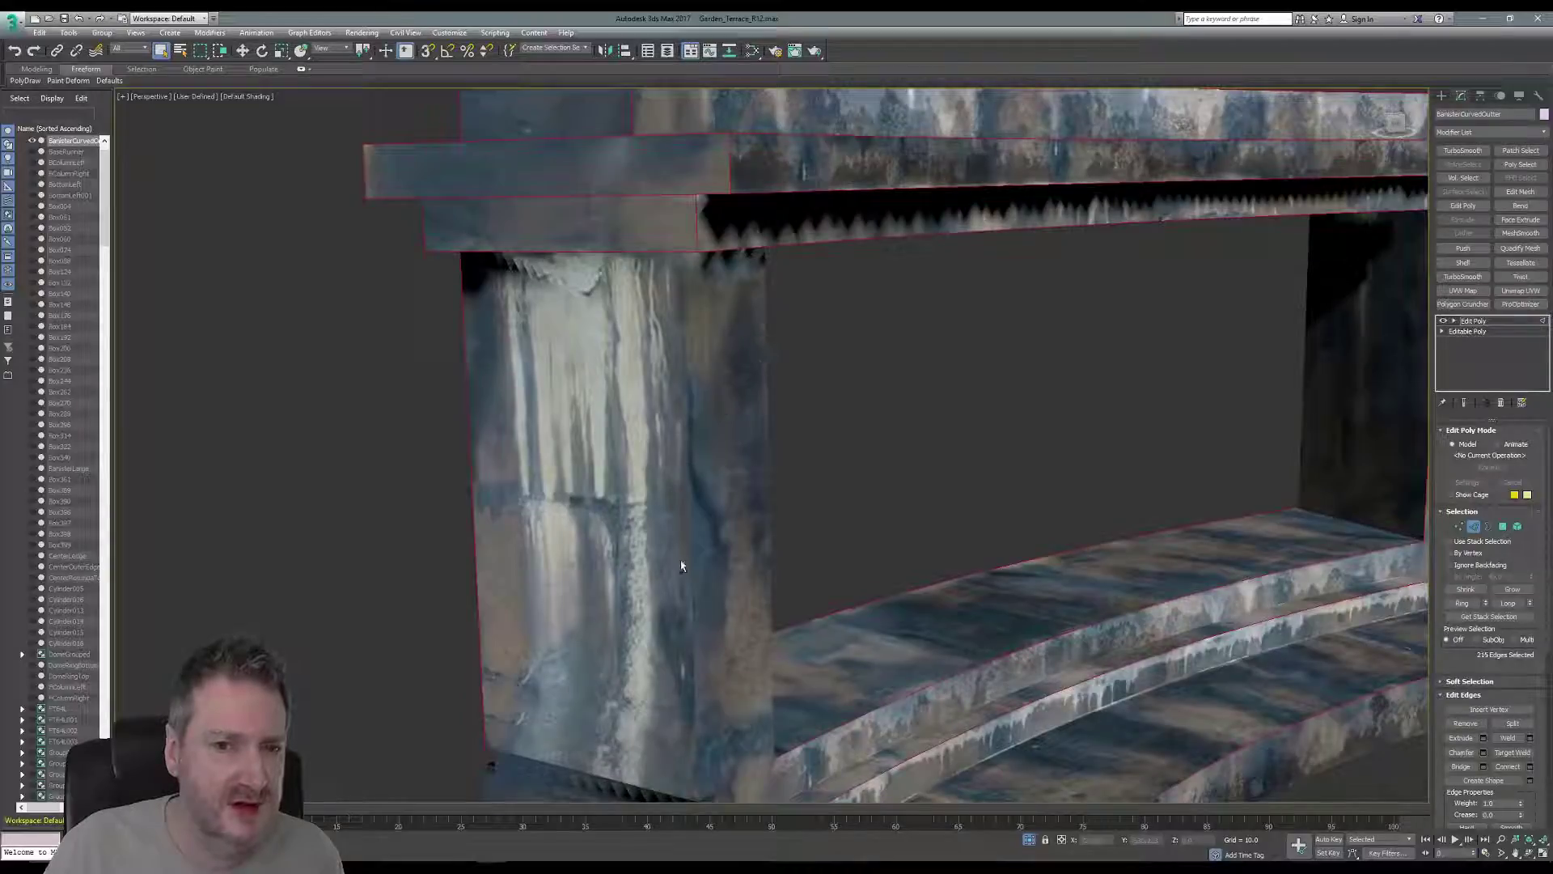
{"action": "middle_click_drag", "start_coordinate": [815, 636], "coordinate": [819, 443]}
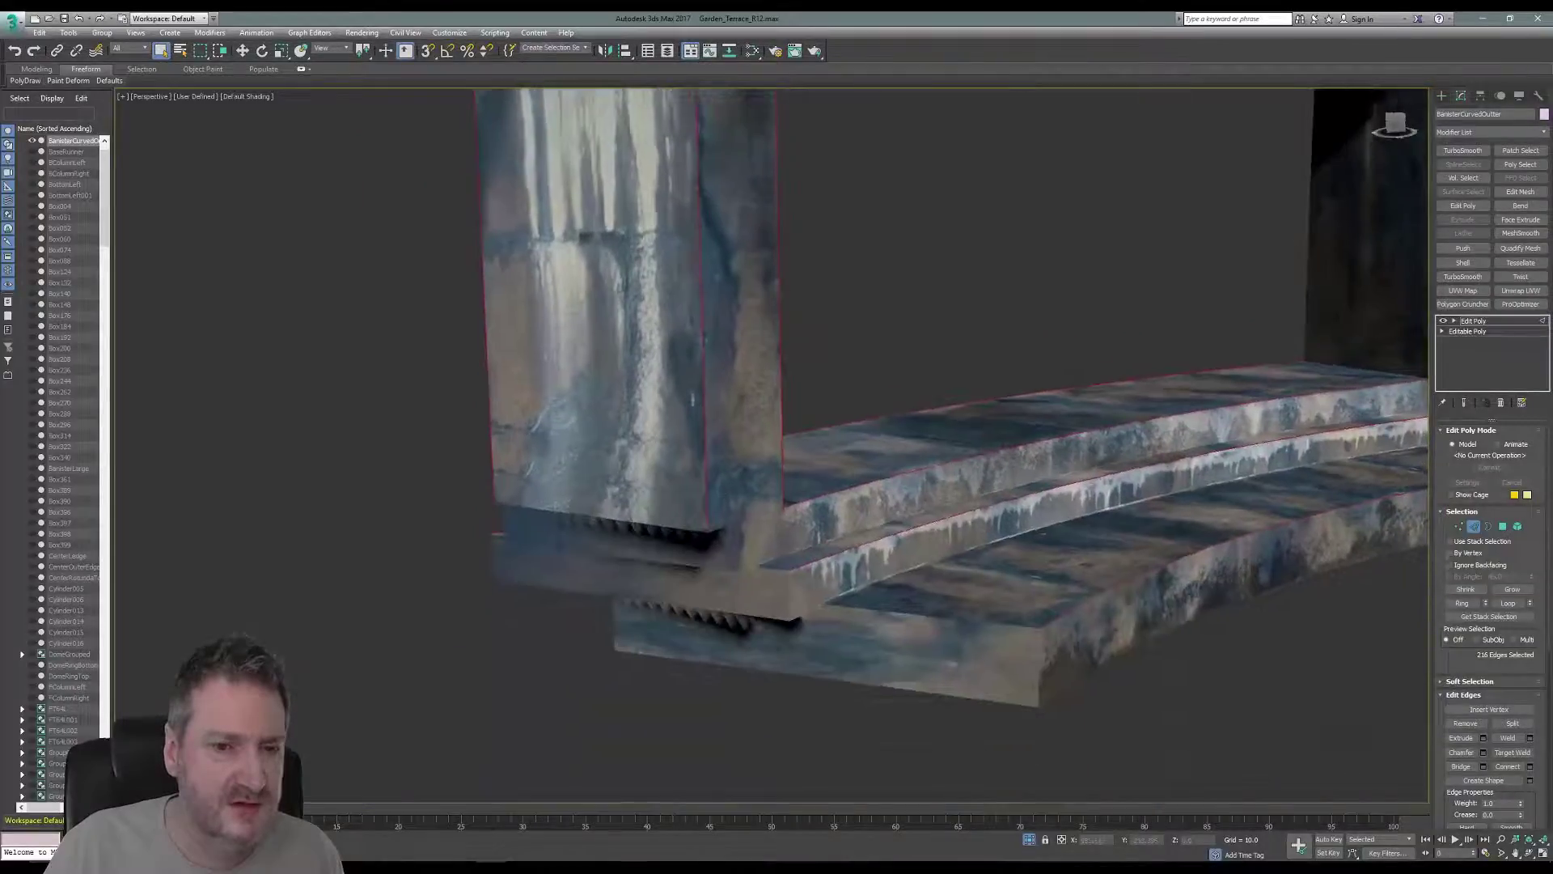
- Add the horizontal end edges at this column's foot and along the bottoms of the two steps below it
{"action": "left_click", "coordinate": [565, 513], "text": "ctrl"}
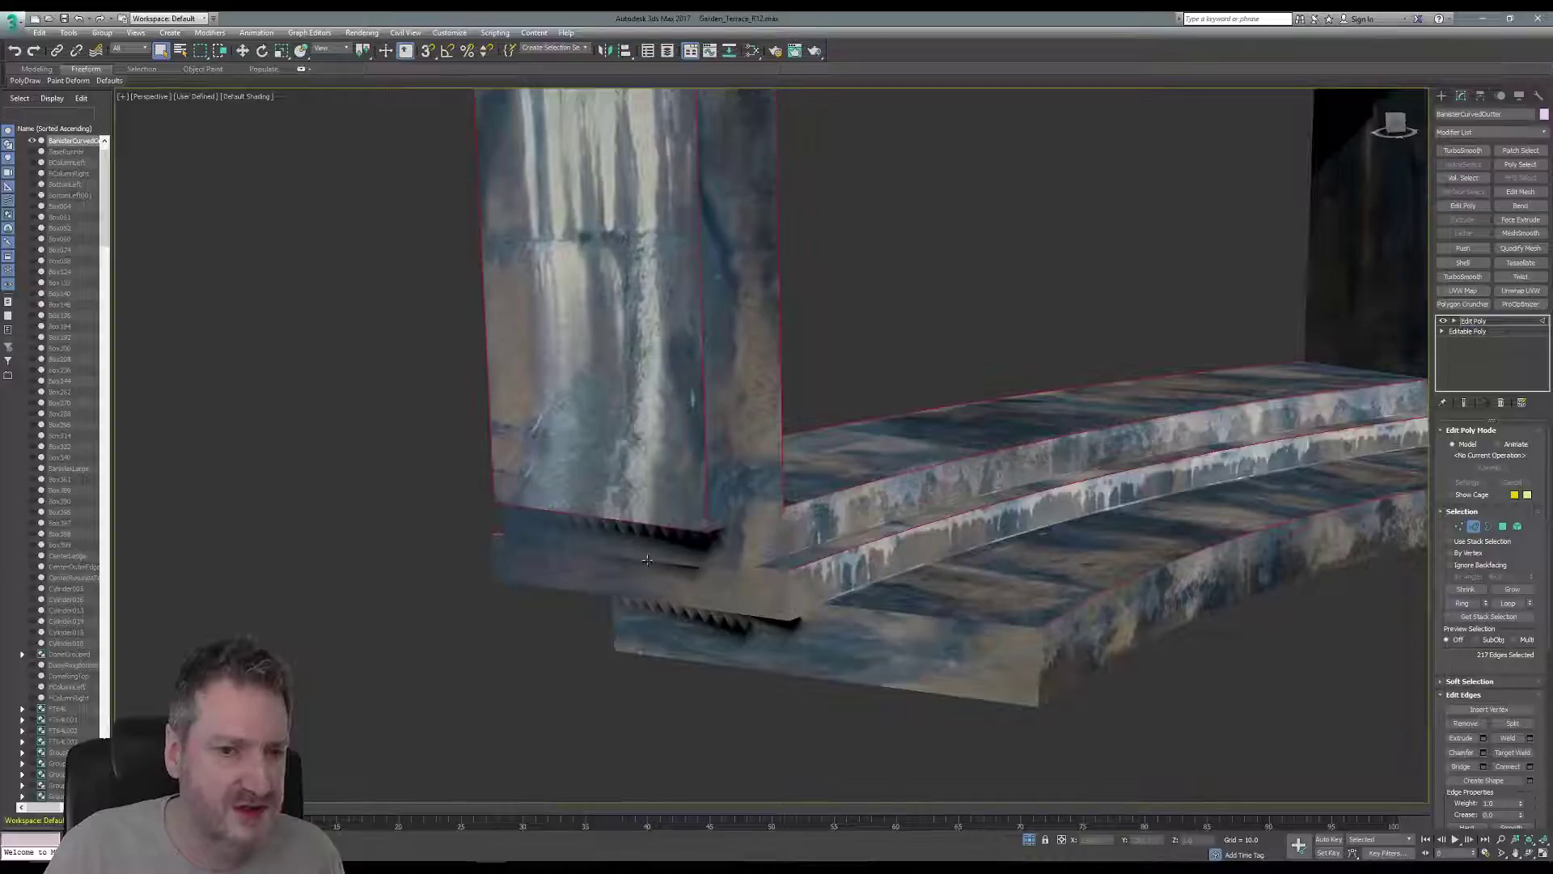
{"action": "left_click", "coordinate": [619, 577], "text": "ctrl"}
{"action": "left_click", "coordinate": [564, 588], "text": "ctrl"}
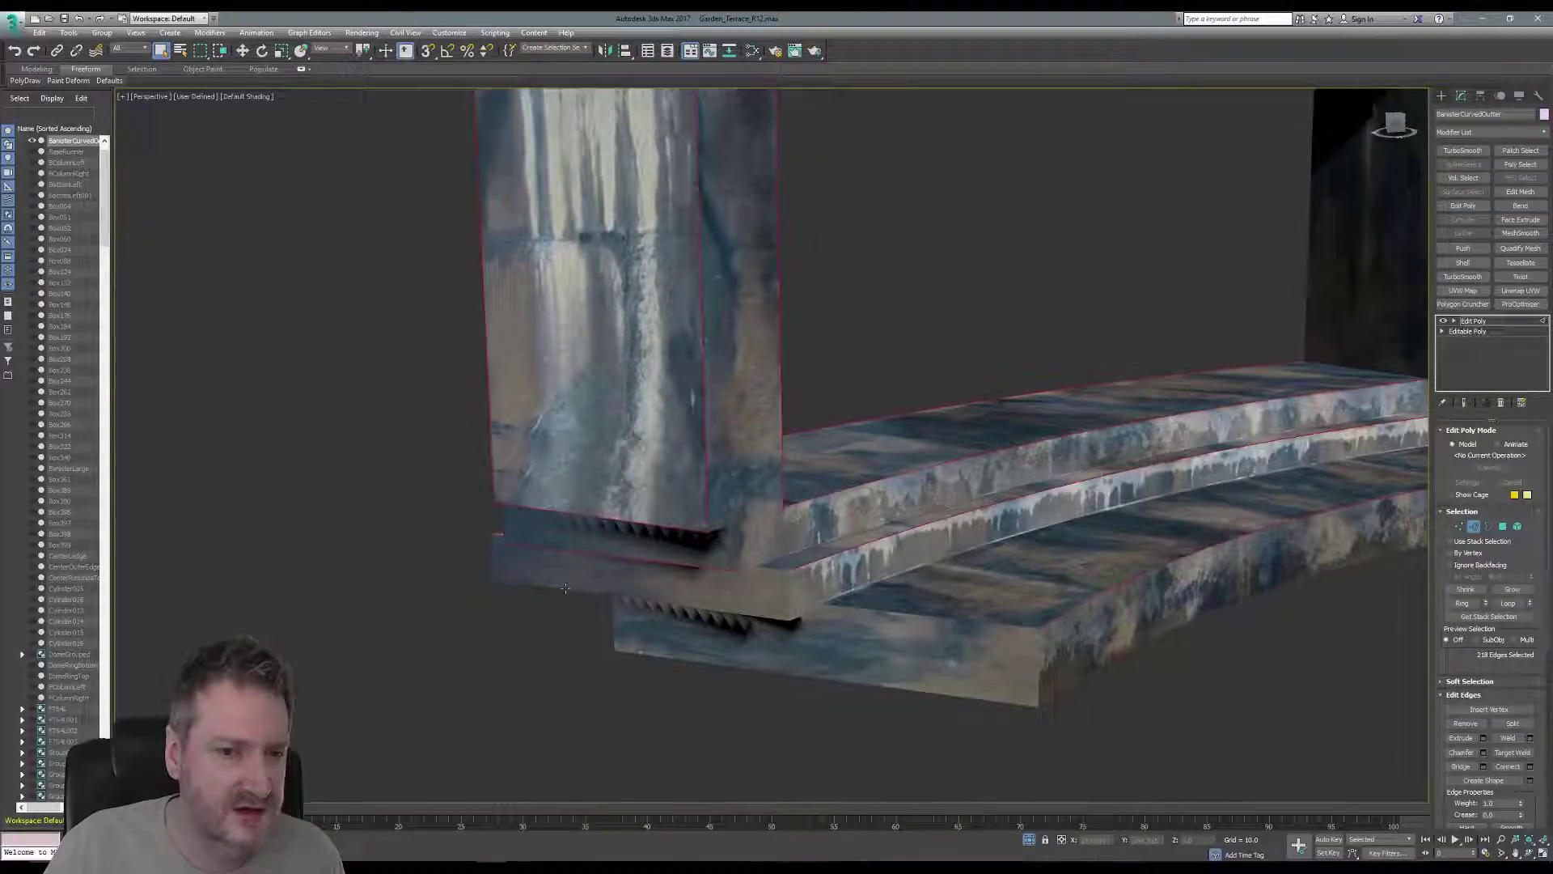
{"action": "left_click", "coordinate": [693, 606], "text": "ctrl"}
- Add the short front edge at the column's foot and the front vertical corner edges of the two steps
{"action": "middle_click_drag", "start_coordinate": [729, 518], "coordinate": [725, 324]}
{"action": "scroll", "coordinate": [662, 442], "scroll_direction": "up", "scroll_amount": 5}
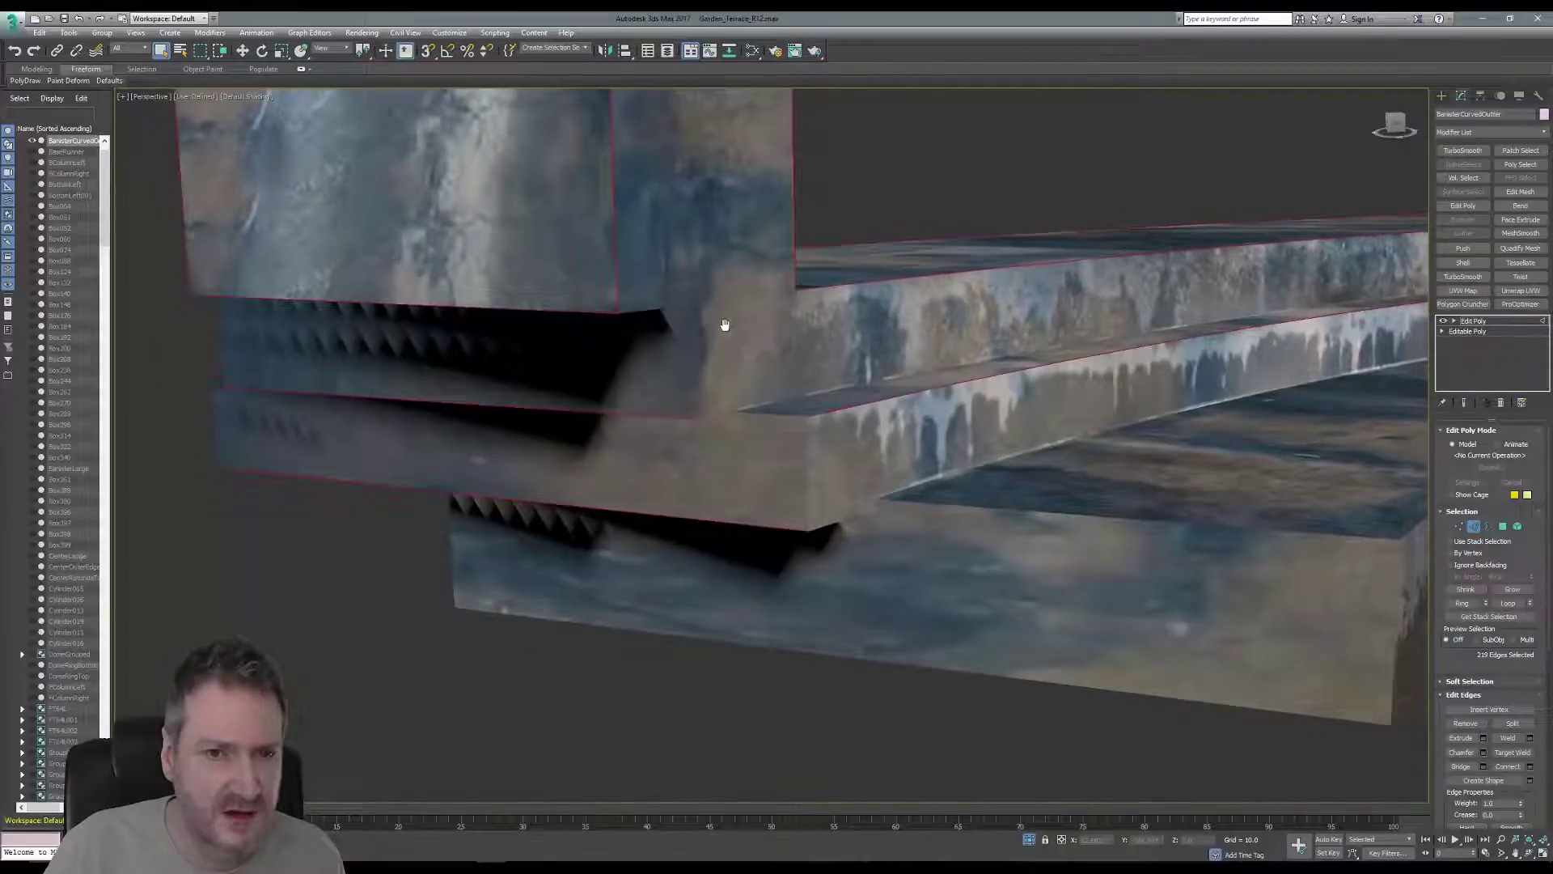
{"action": "left_click", "coordinate": [634, 312], "text": "ctrl"}
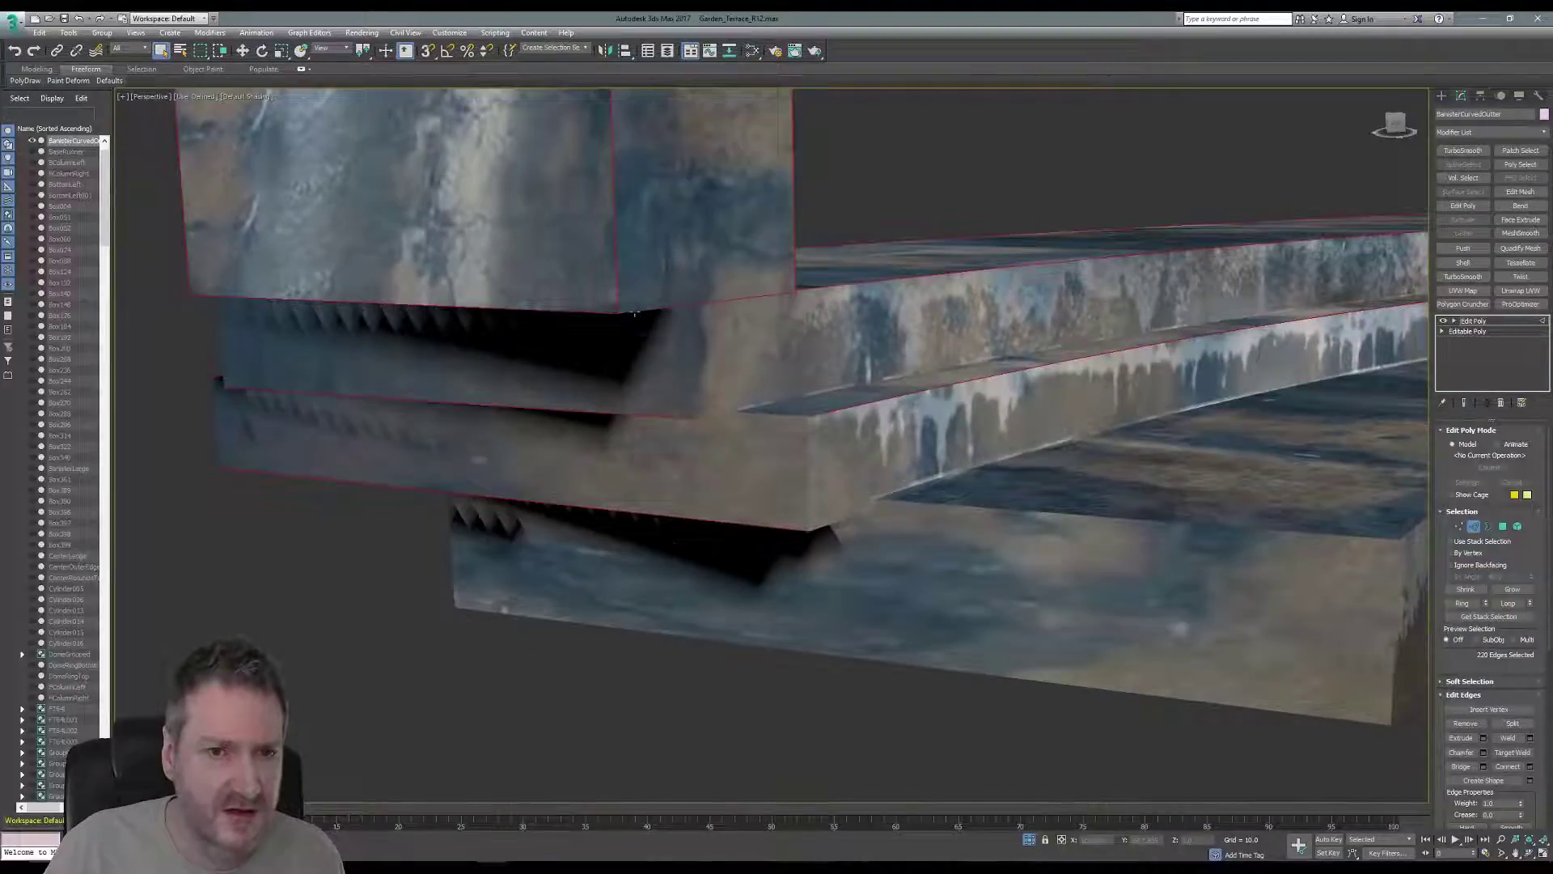
{"action": "left_click", "coordinate": [695, 375], "text": "ctrl"}
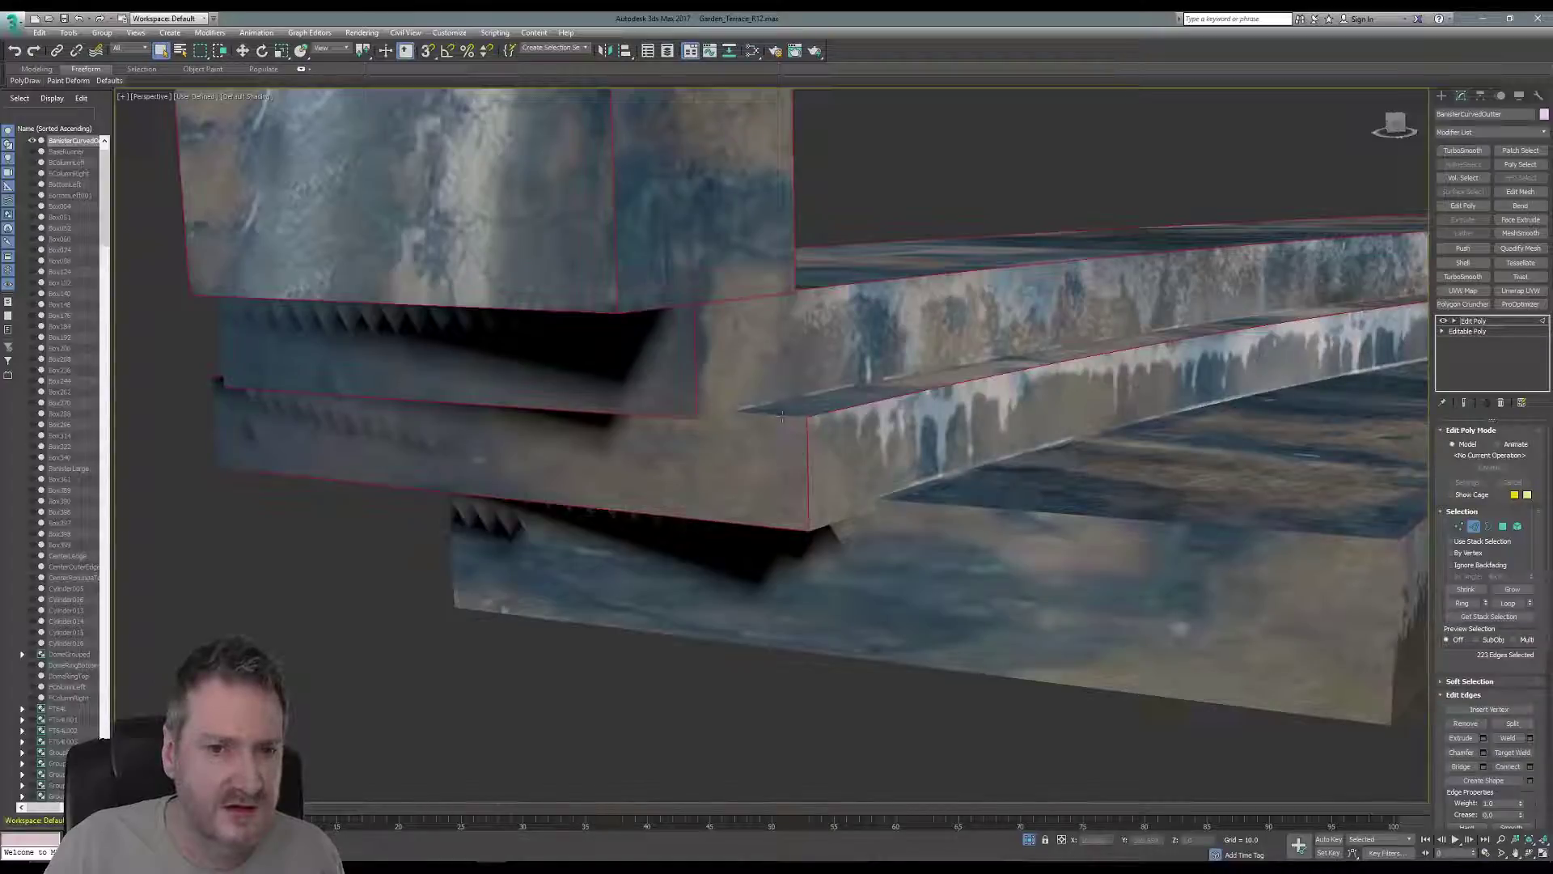
- Add the lowest slab's end-face edges, the steps' far vertical corners and the short edge under the lower step
{"action": "middle_click_drag", "start_coordinate": [840, 566], "coordinate": [725, 525]}
{"action": "left_click", "coordinate": [1096, 477], "text": "ctrl"}
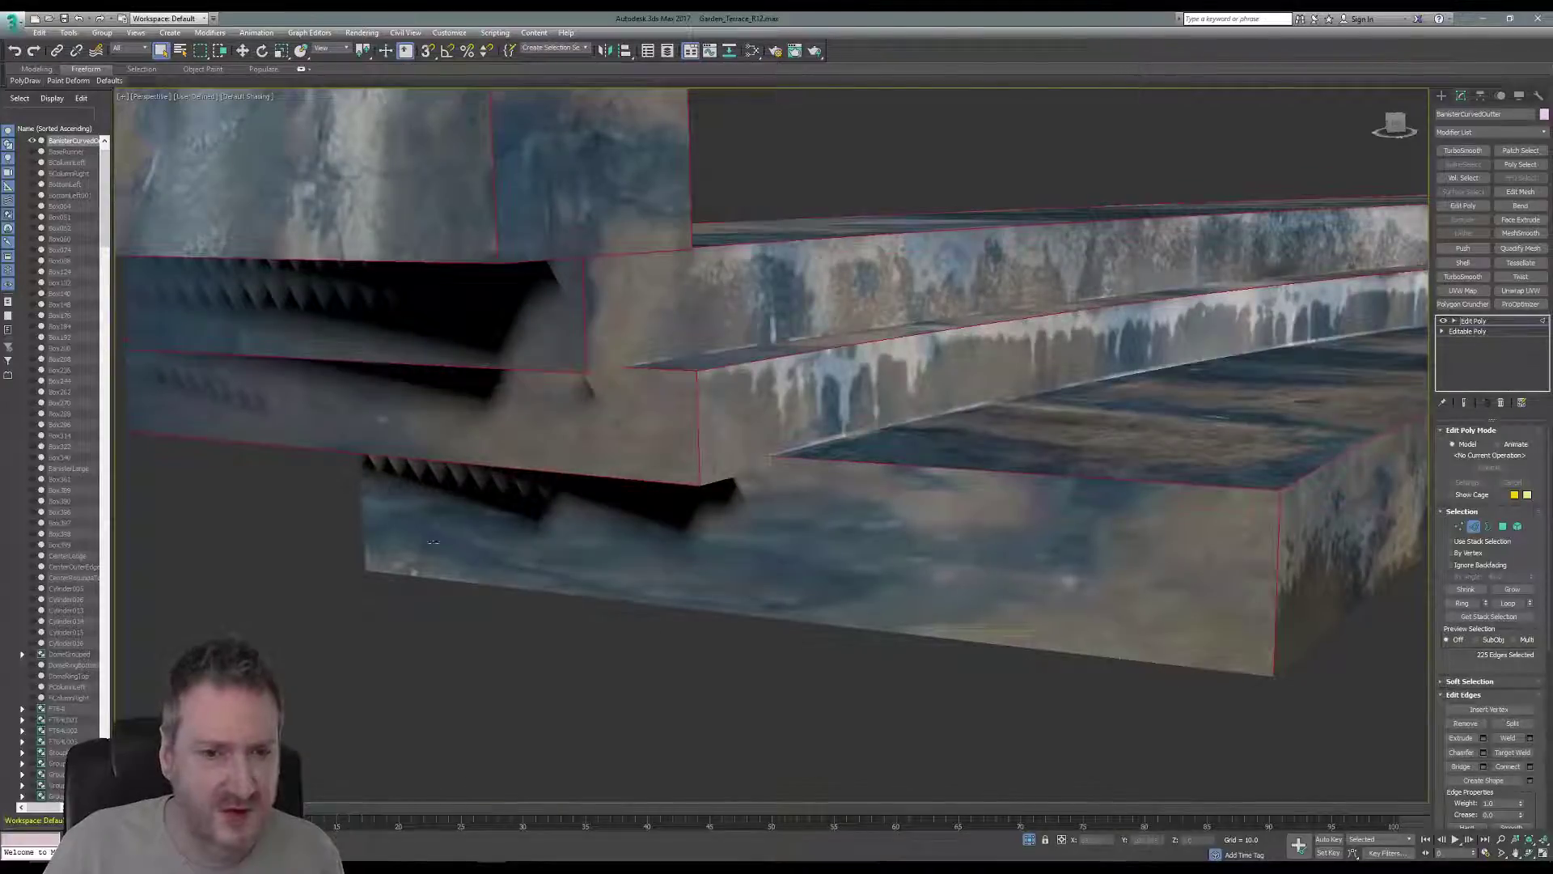
{"action": "middle_click_drag", "start_coordinate": [549, 597], "coordinate": [375, 496], "text": "alt"}
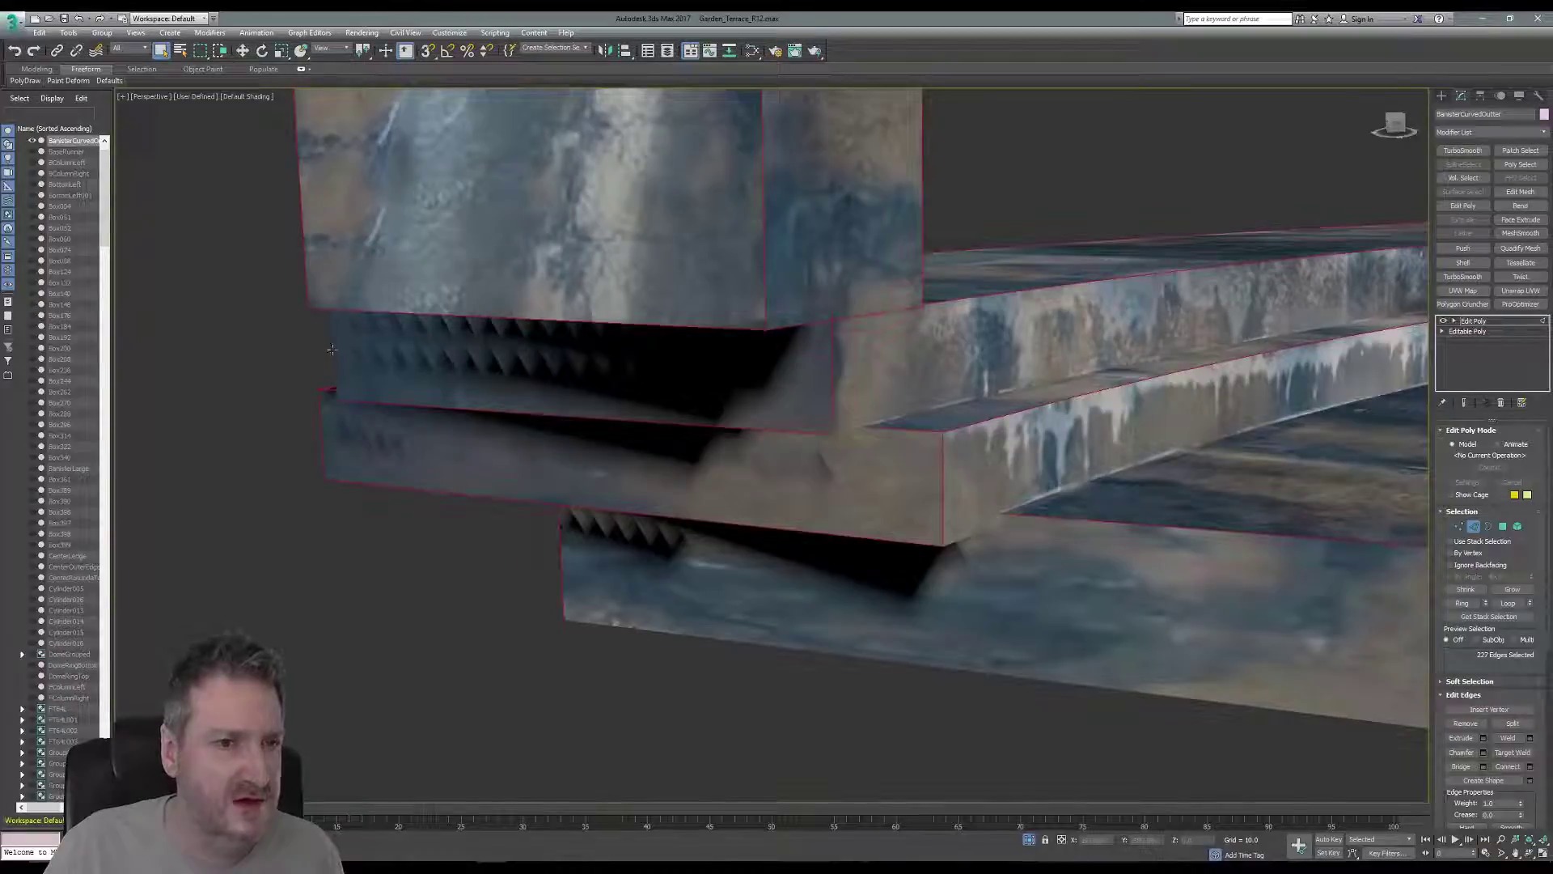
{"action": "middle_click_drag", "start_coordinate": [528, 430], "coordinate": [647, 450], "text": "alt"}
{"action": "scroll", "coordinate": [694, 548], "scroll_direction": "up", "scroll_amount": 5}
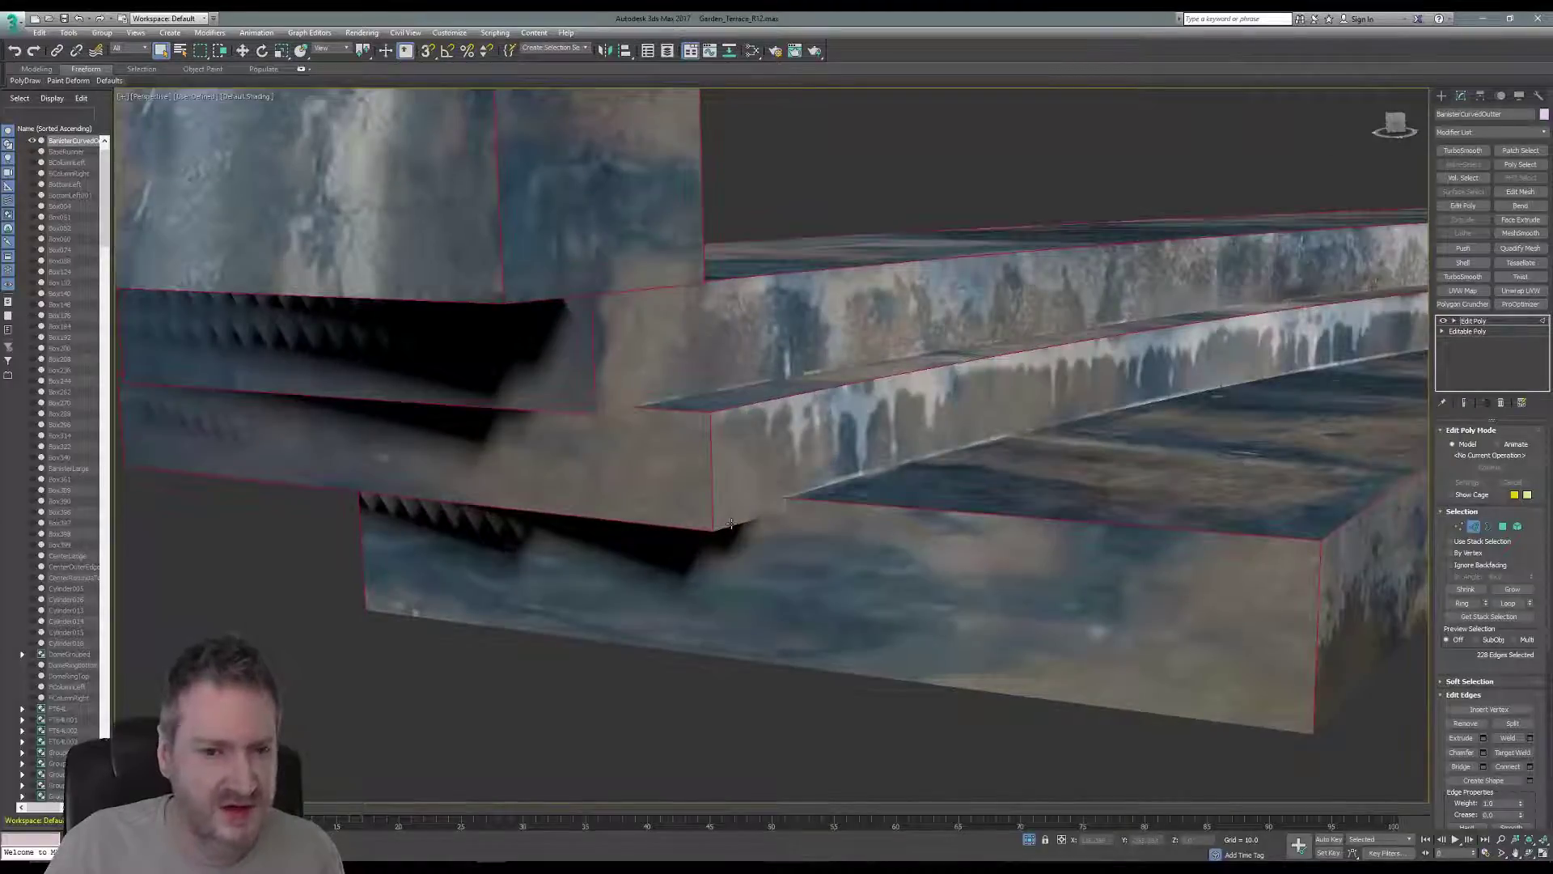
{"action": "scroll", "coordinate": [955, 587], "scroll_direction": "down", "scroll_amount": 4}
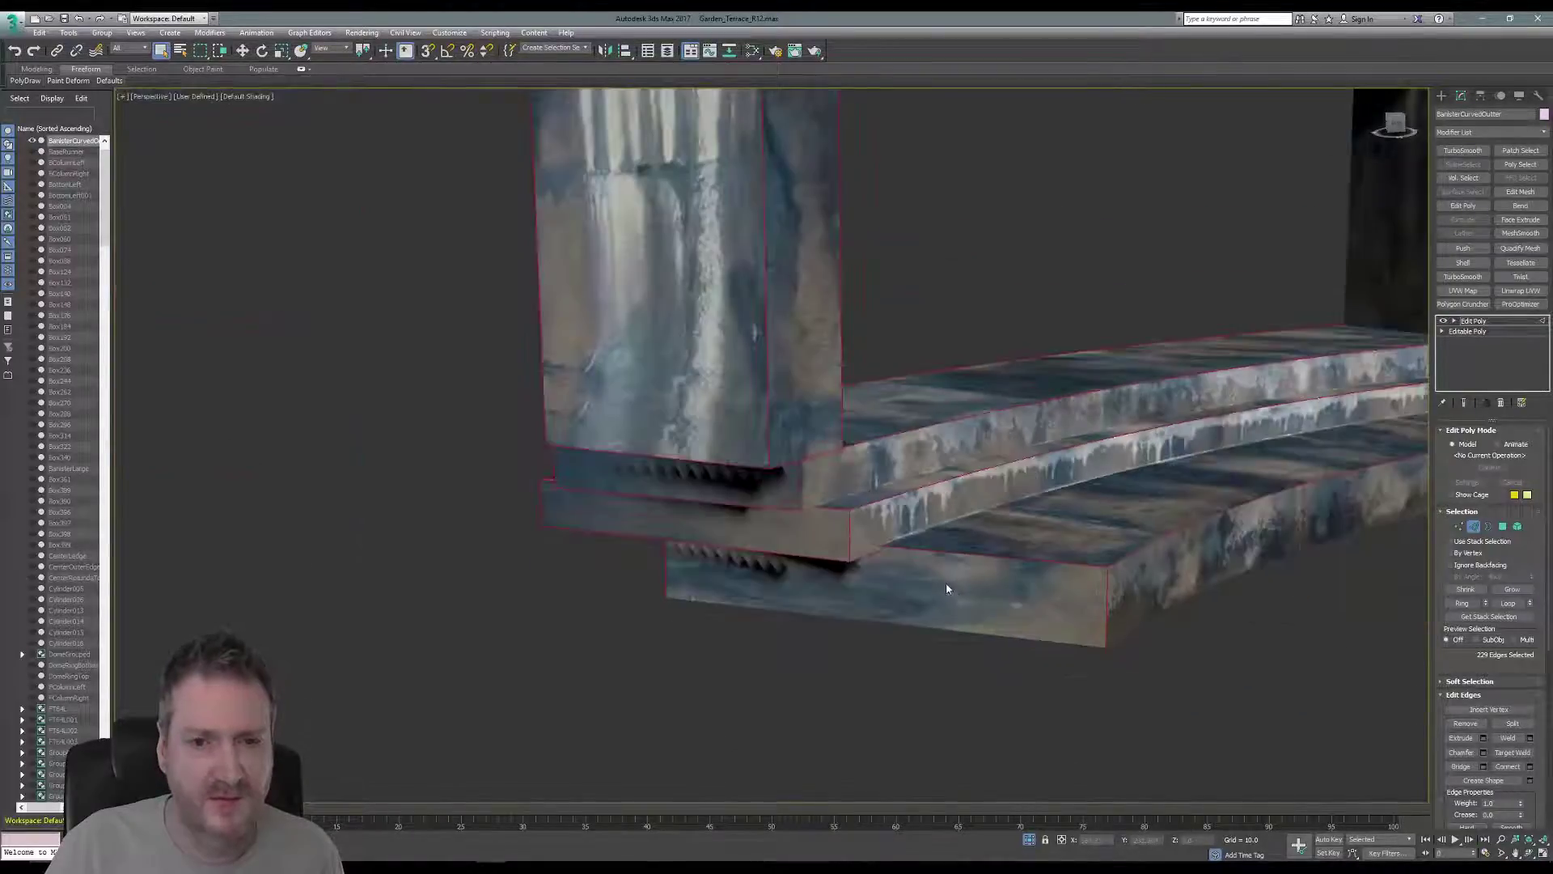
- Add the short edges on the underside of the column's foot from the banister's rear side
{"action": "left_click", "coordinate": [1532, 852]}
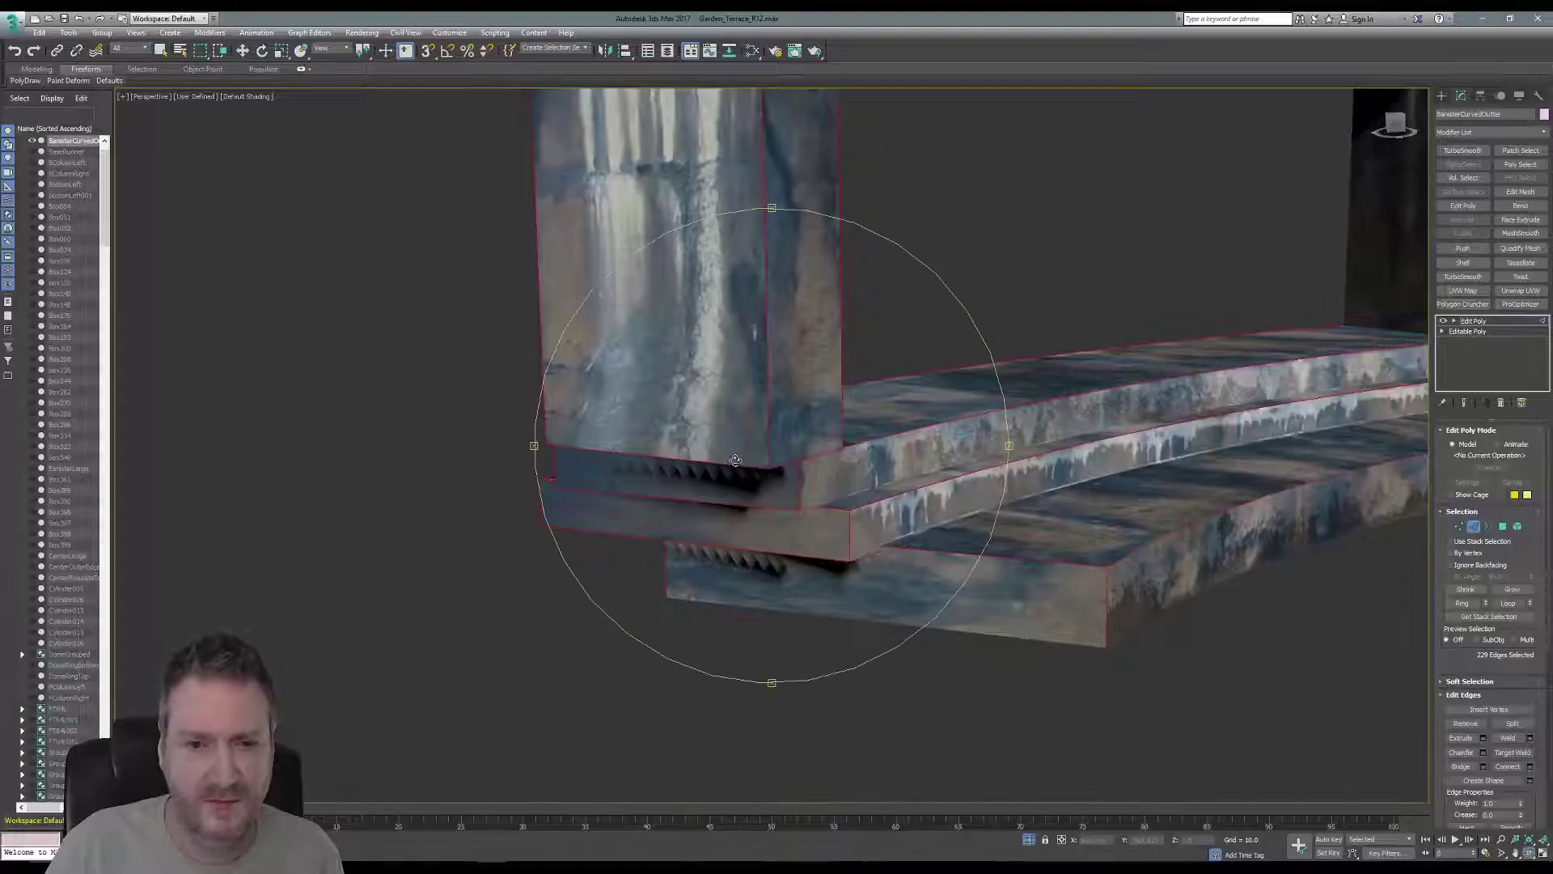
{"action": "left_click_drag", "start_coordinate": [736, 459], "coordinate": [784, 430]}
{"action": "scroll", "coordinate": [814, 479], "scroll_direction": "up", "scroll_amount": 5}
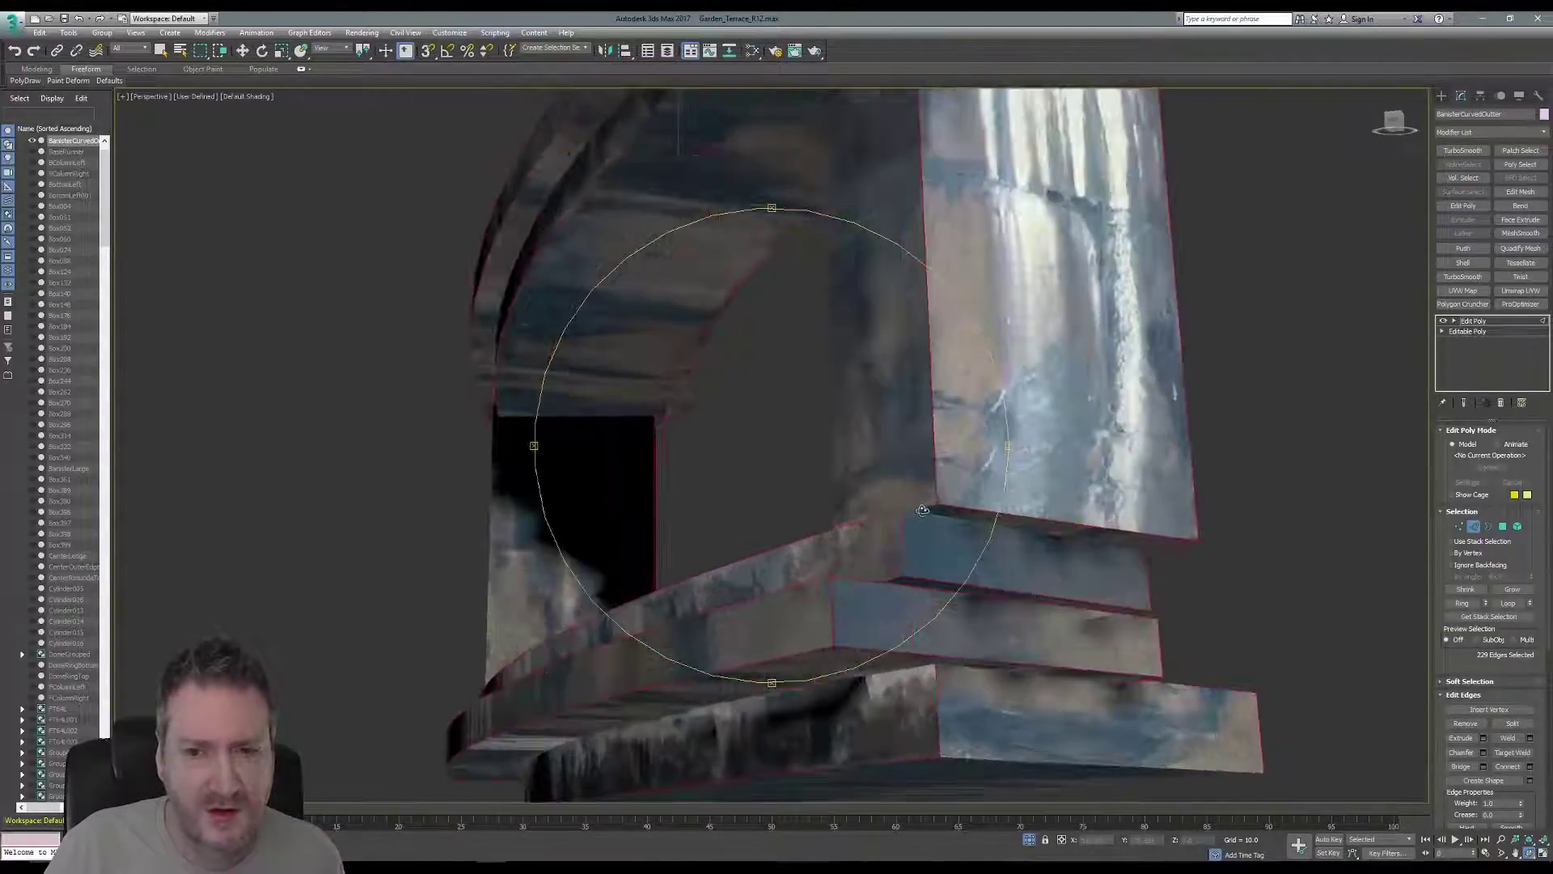
{"action": "left_click", "coordinate": [164, 52]}
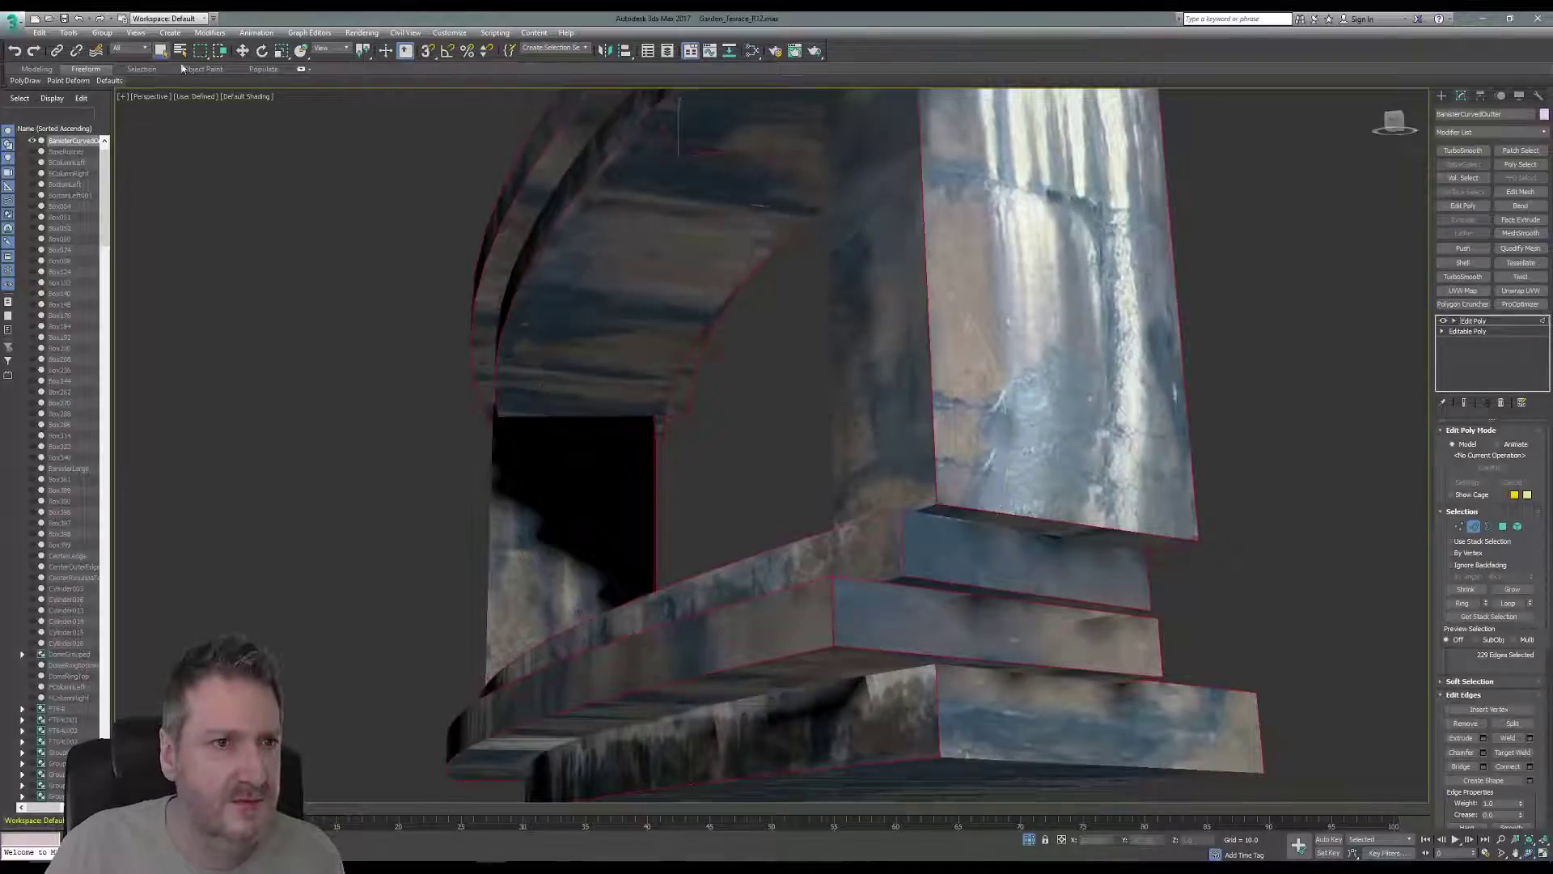
{"action": "left_click", "coordinate": [929, 507], "text": "ctrl"}
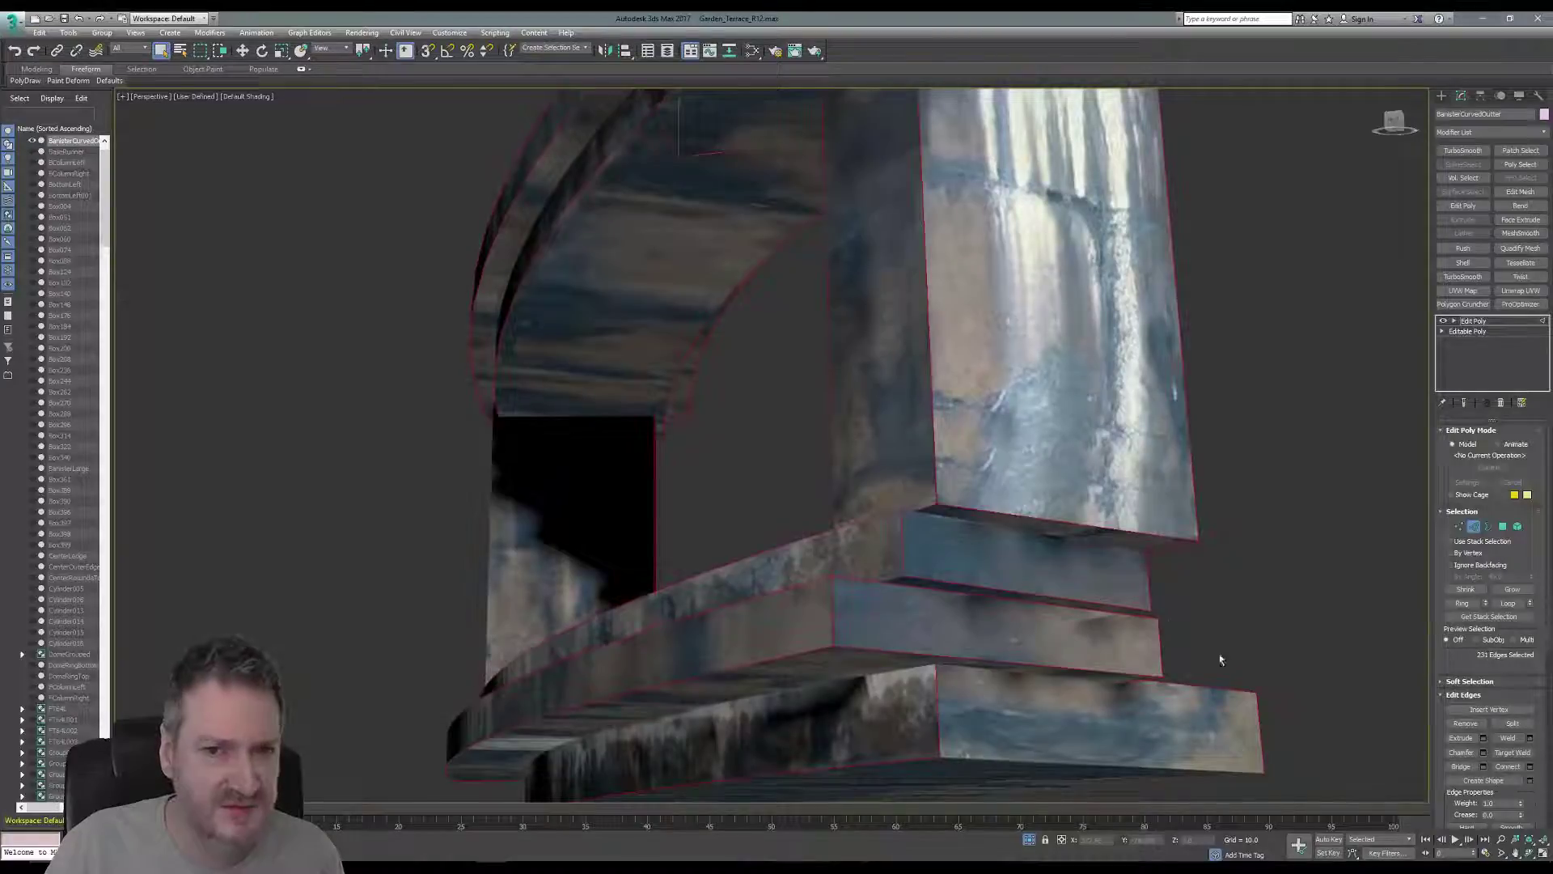
- Add the unselected rear vertical corner edge of the column at the banister's other end
{"action": "left_click", "coordinate": [1532, 855]}
{"action": "left_click_drag", "start_coordinate": [785, 468], "coordinate": [728, 476]}
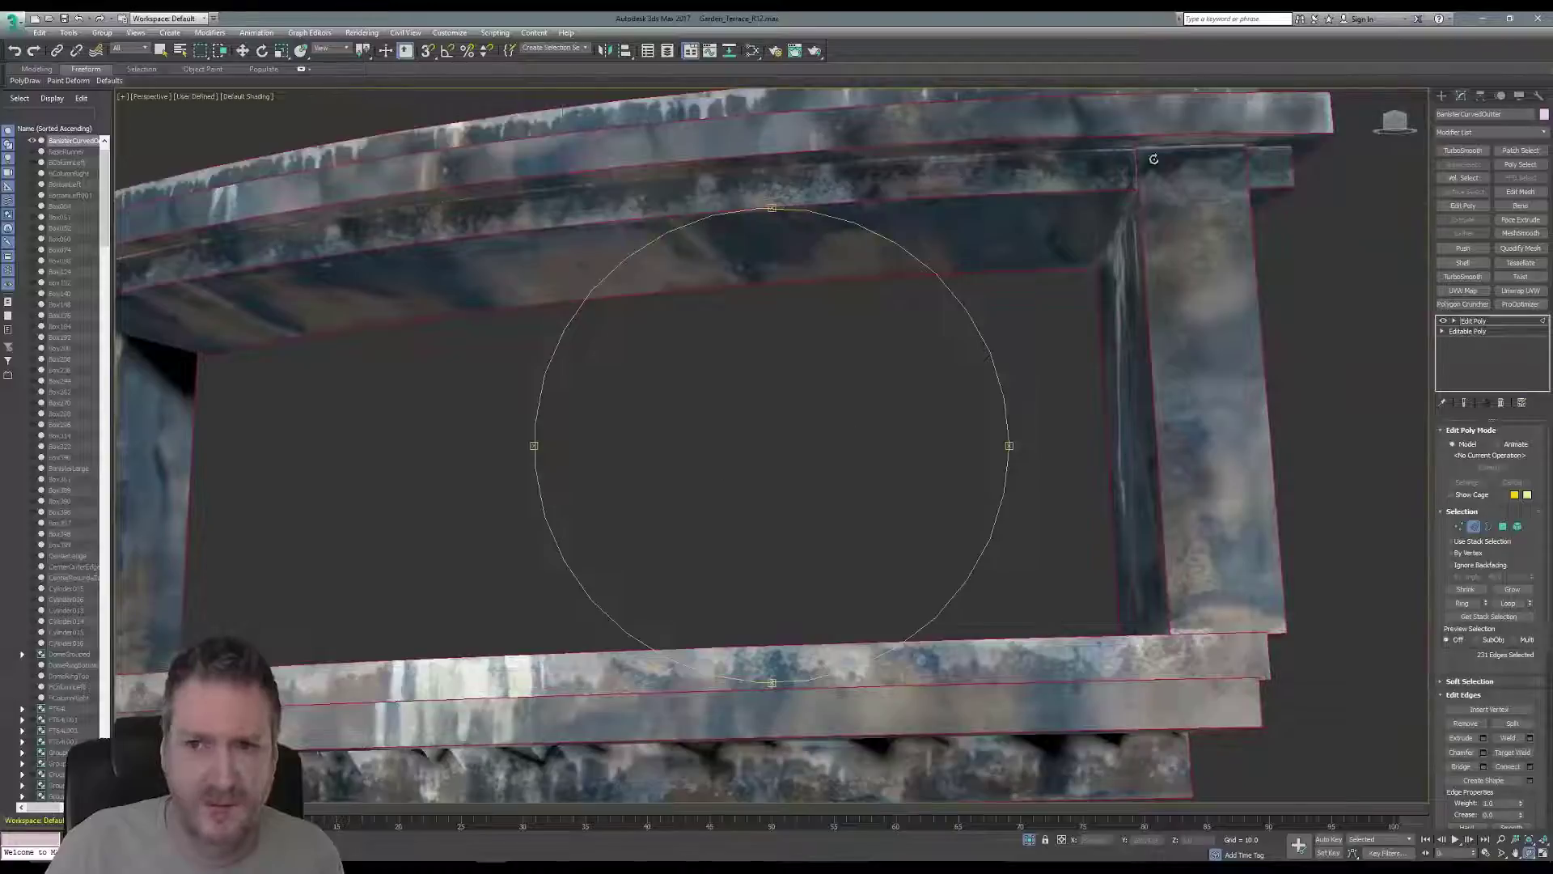
{"action": "left_click_drag", "start_coordinate": [888, 448], "coordinate": [704, 445]}
{"action": "left_click", "coordinate": [160, 50]}
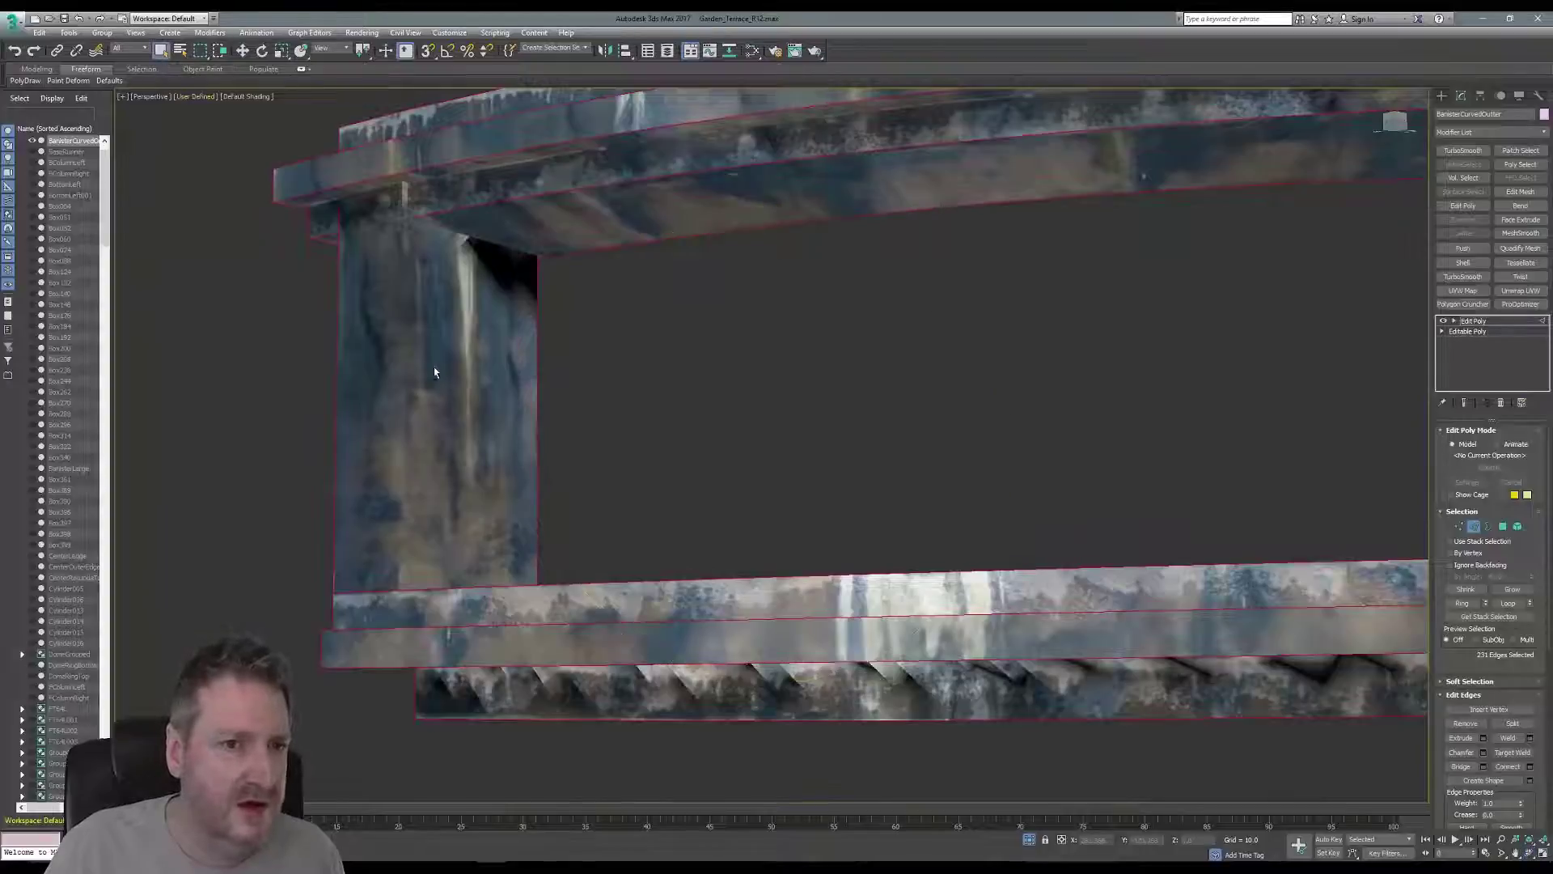
{"action": "left_click", "coordinate": [397, 531], "text": "ctrl"}
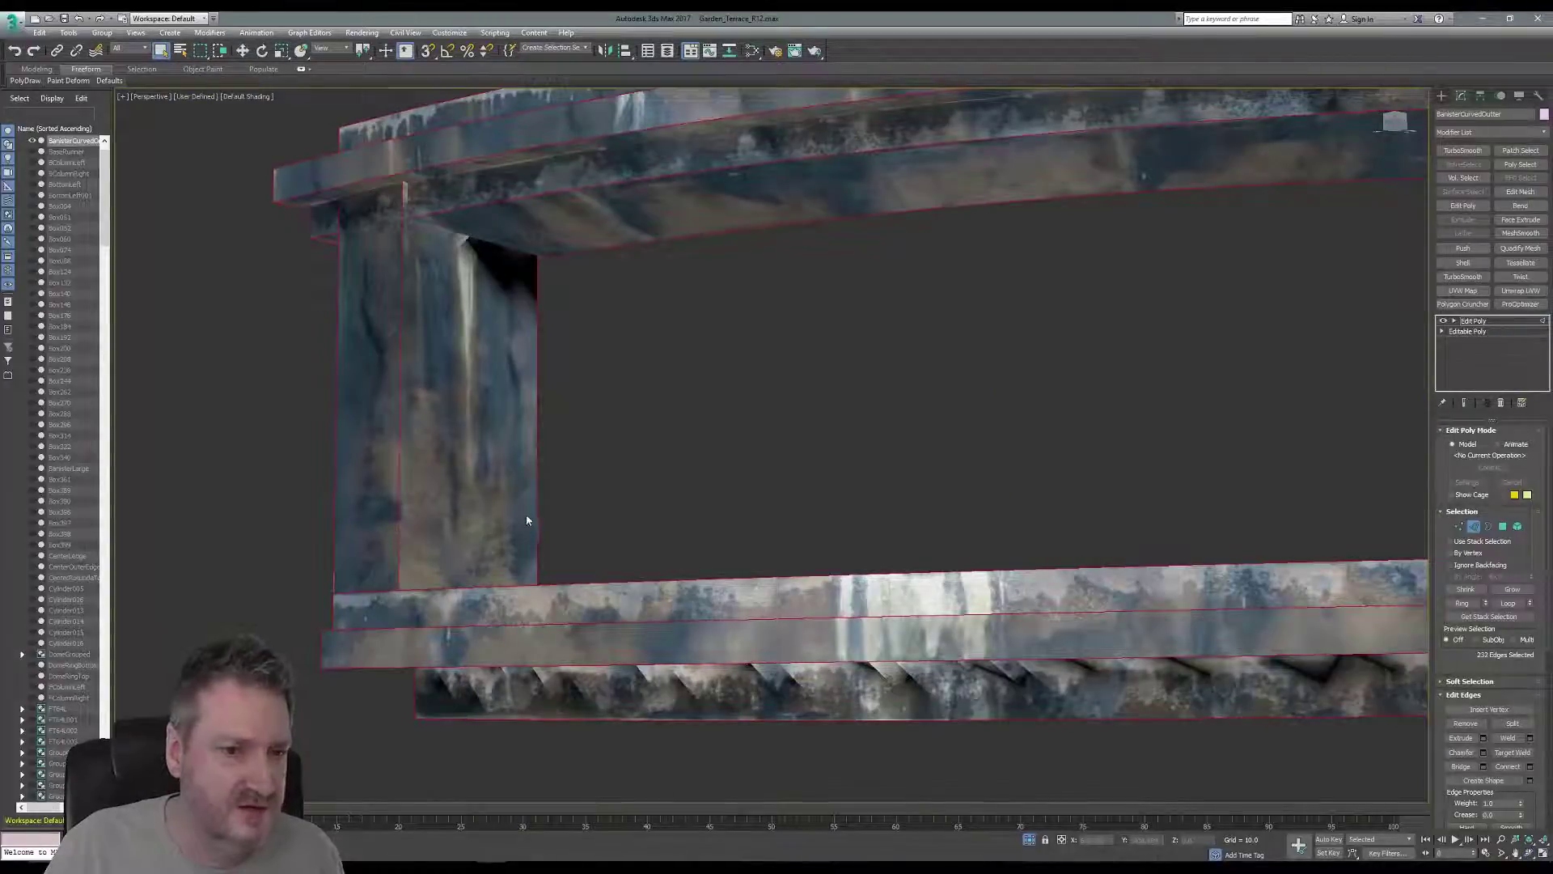
{"action": "middle_click_drag", "start_coordinate": [527, 520], "coordinate": [544, 547]}
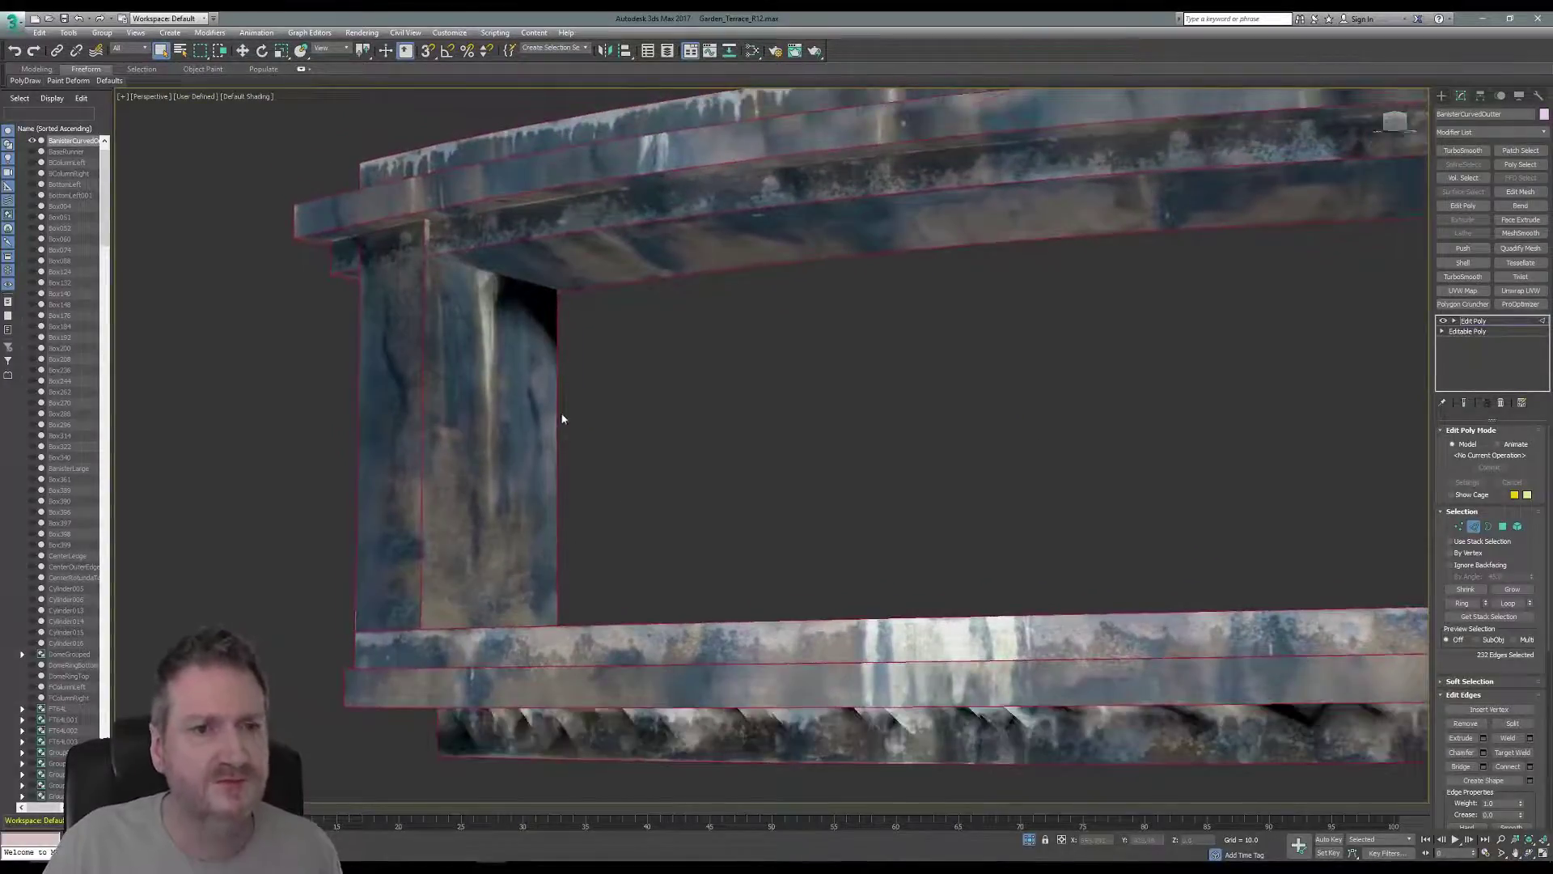
{"action": "middle_click_drag", "start_coordinate": [794, 441], "coordinate": [742, 430]}
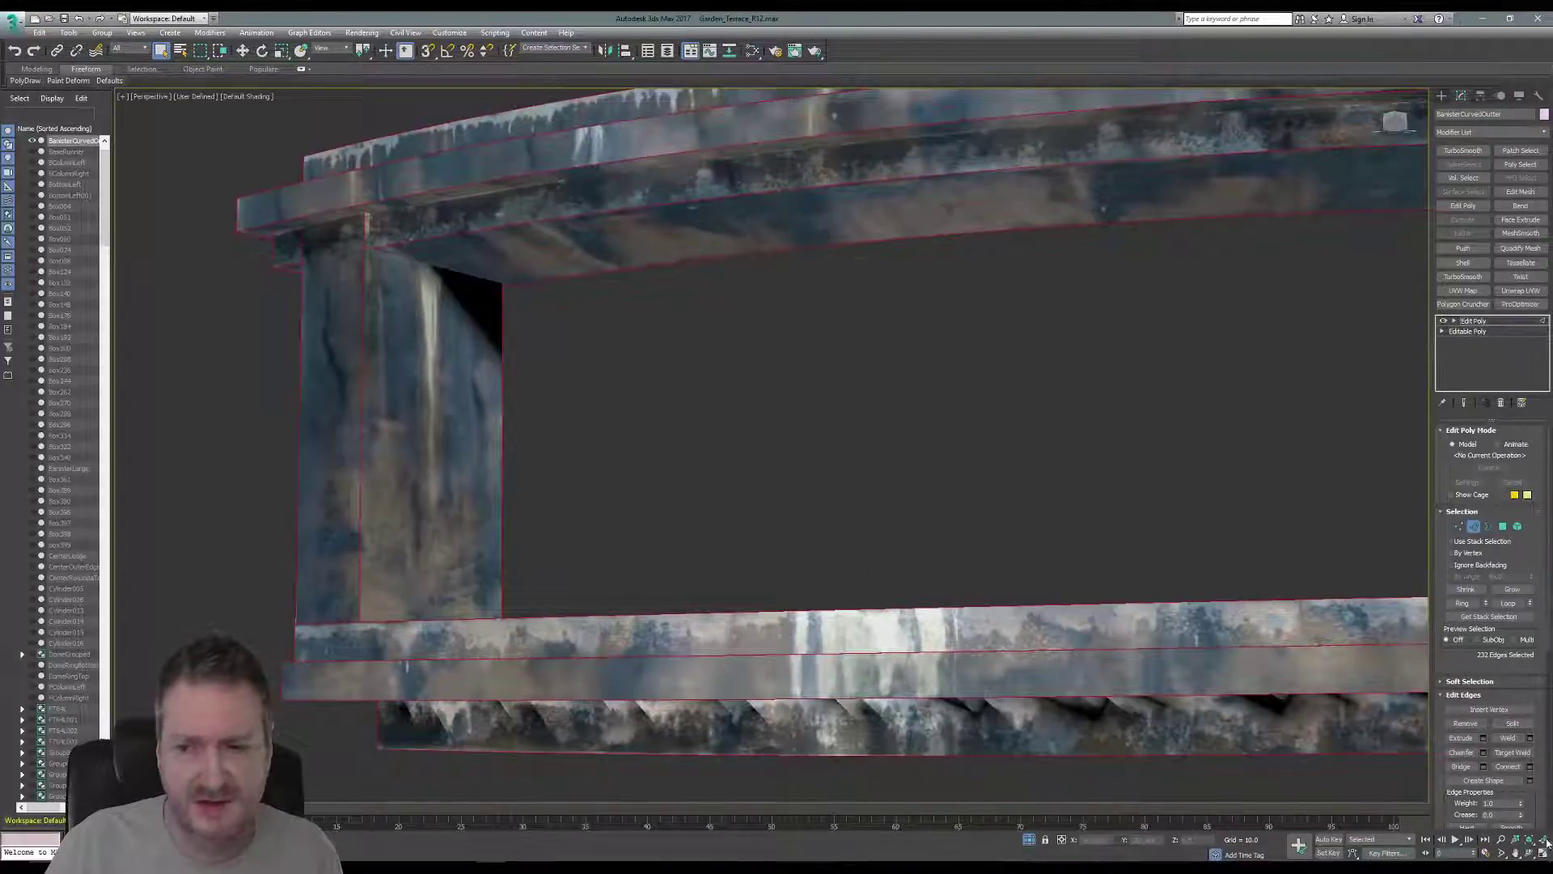
- Add the two short overhang edges under the column's foot, just above the stepped base at the rear
{"action": "left_click", "coordinate": [1529, 856]}
{"action": "left_click_drag", "start_coordinate": [658, 541], "coordinate": [437, 416]}
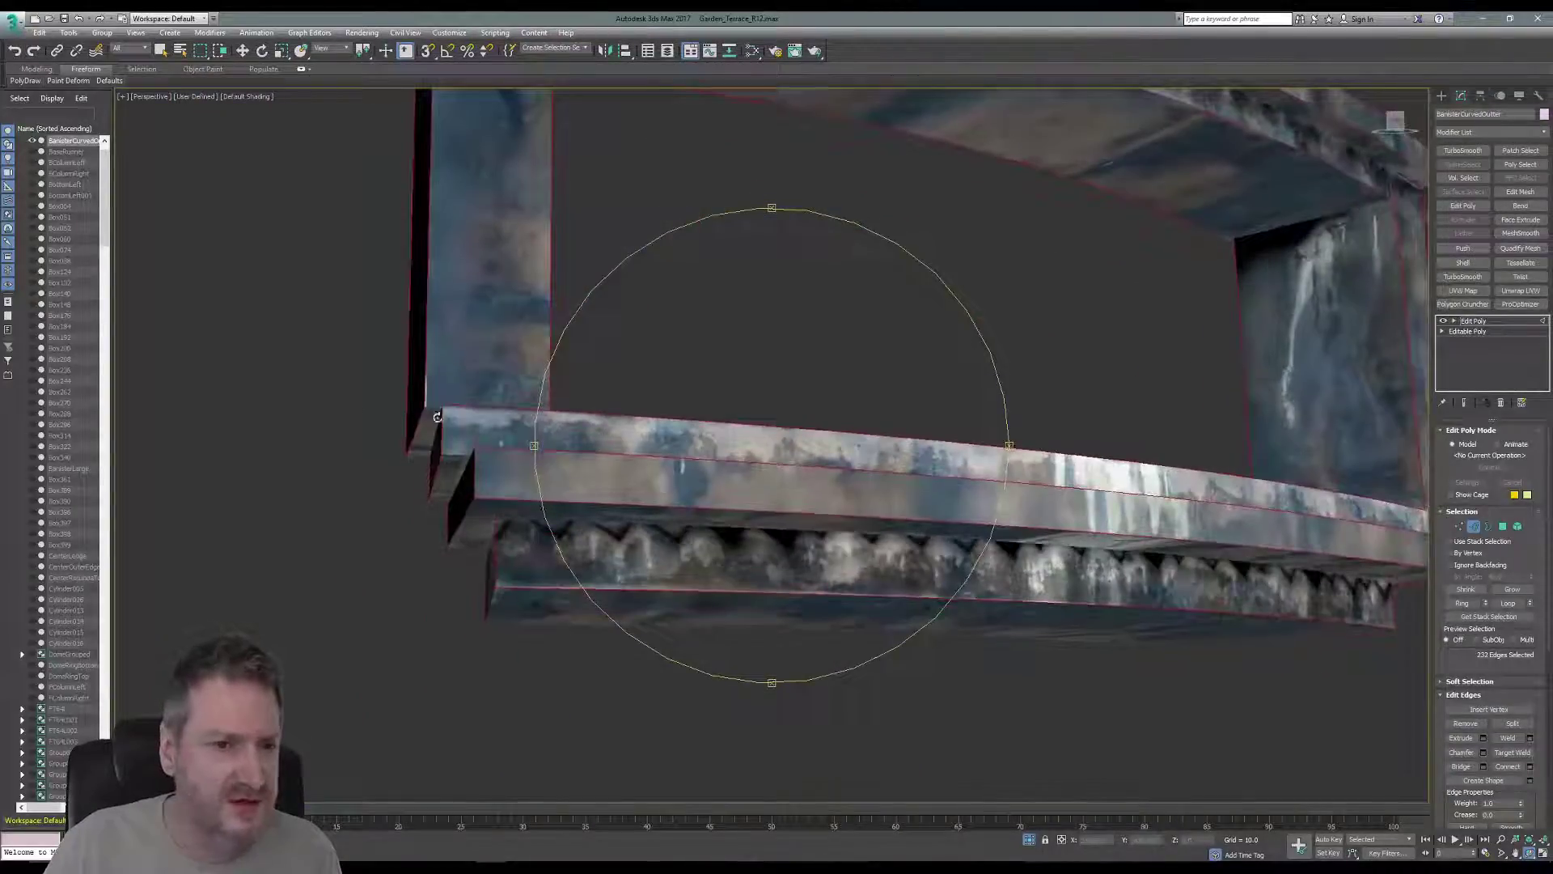
{"action": "scroll", "coordinate": [429, 410], "scroll_direction": "up", "scroll_amount": 3}
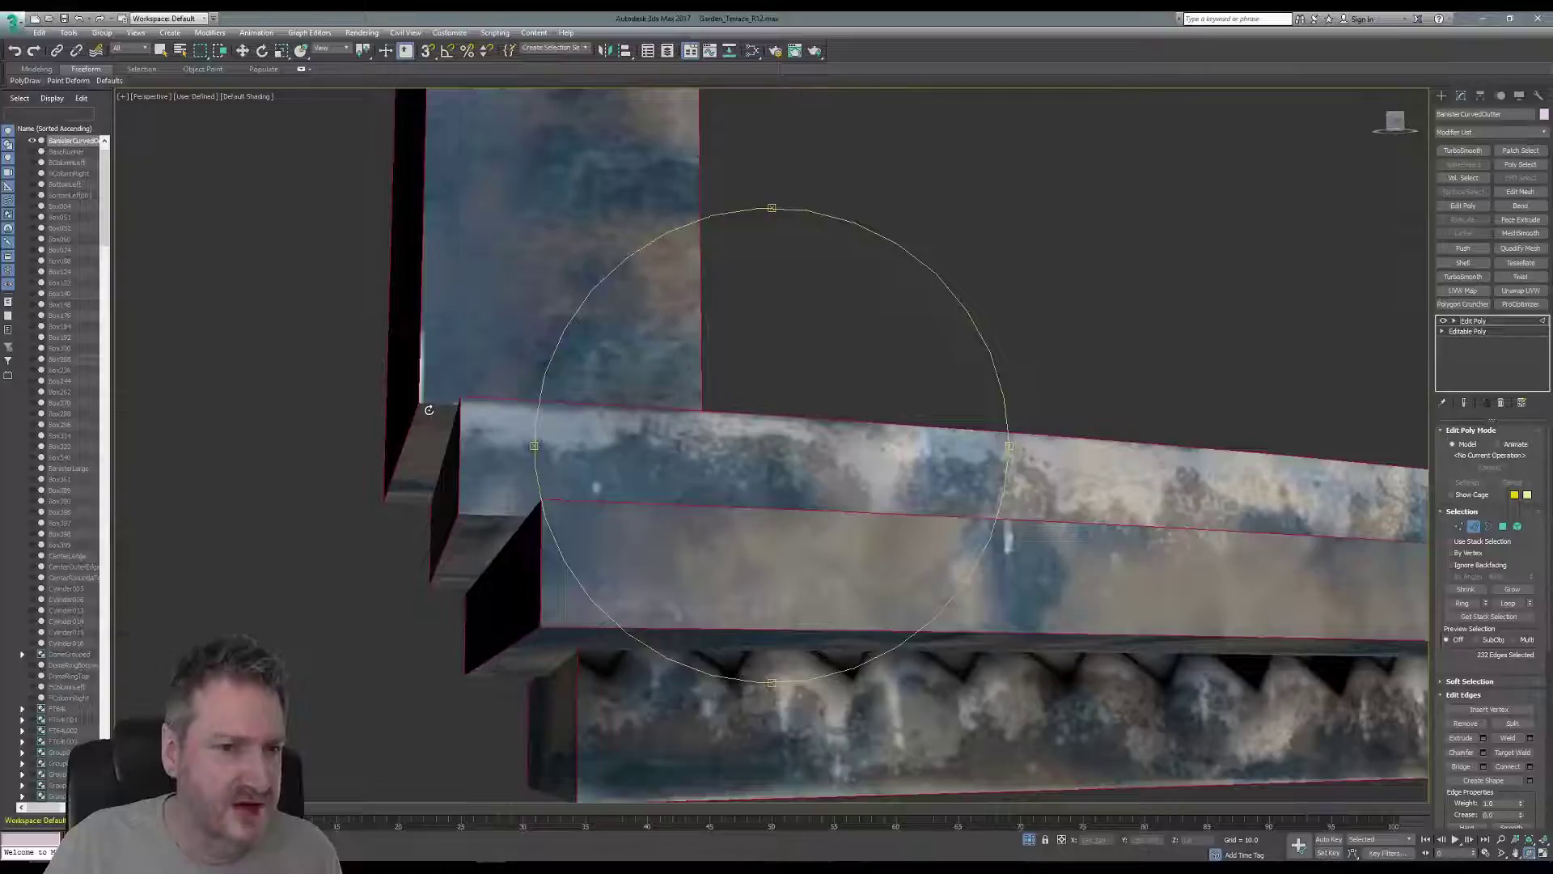
{"action": "left_click", "coordinate": [161, 51]}
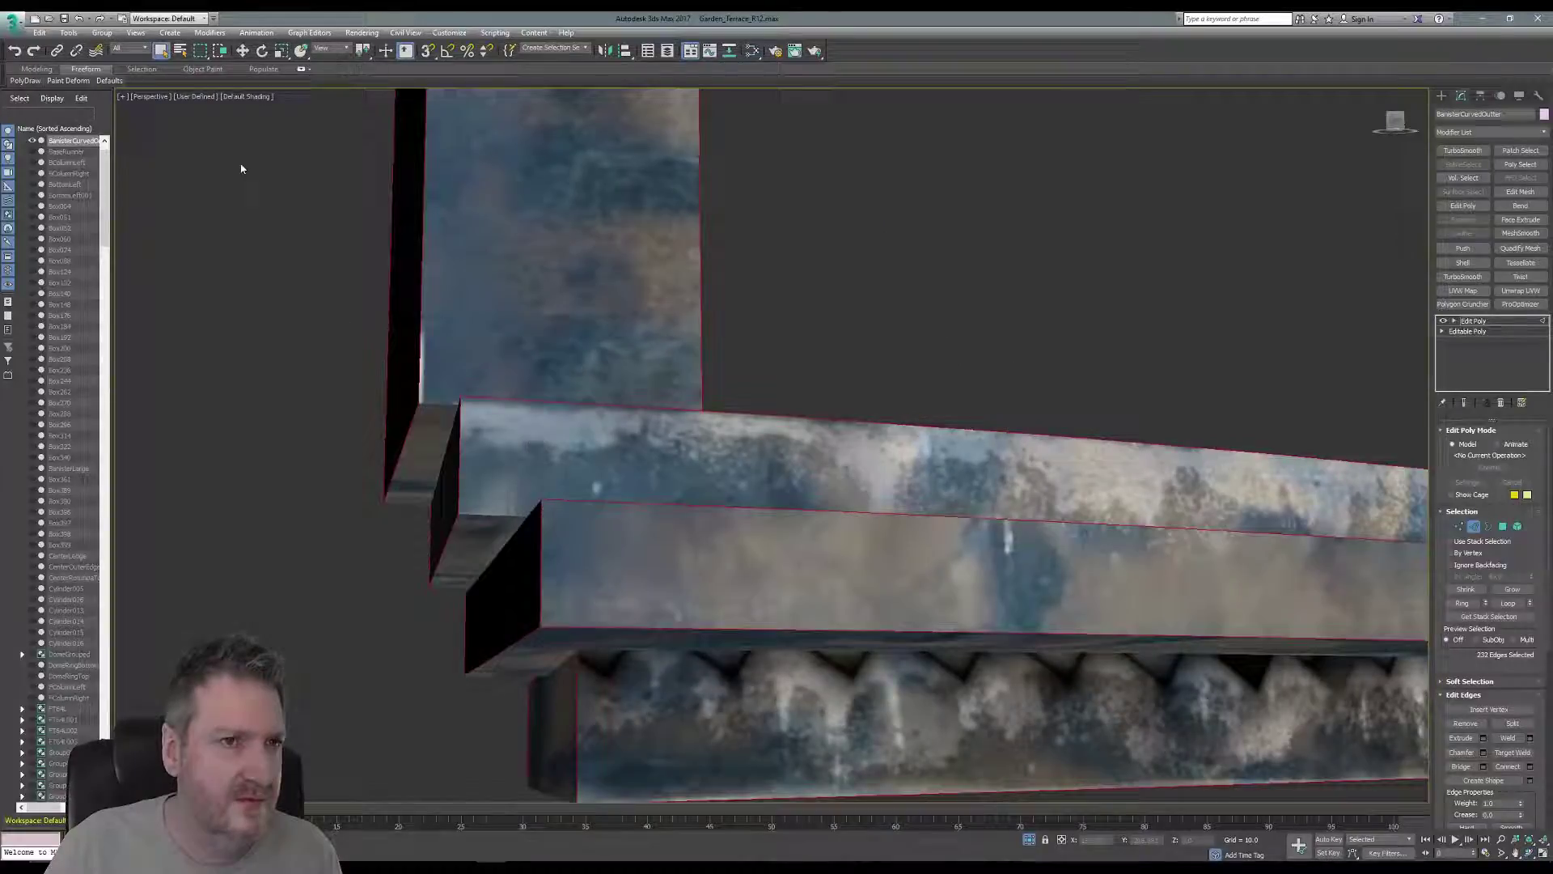
{"action": "left_click", "coordinate": [443, 403], "text": "ctrl"}
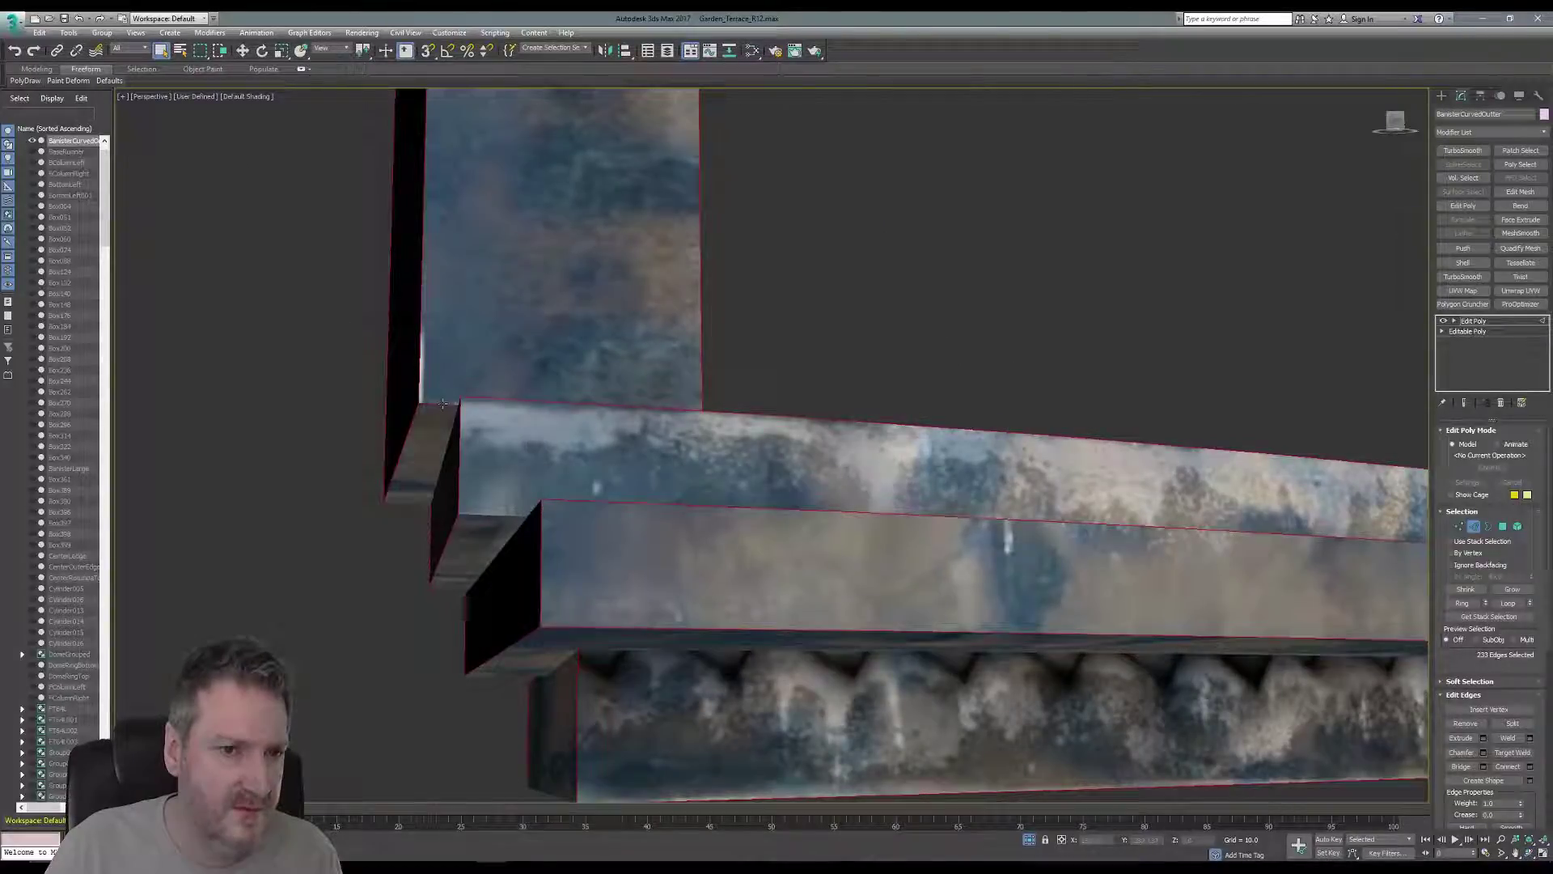
{"action": "left_click", "coordinate": [405, 504], "text": "ctrl"}
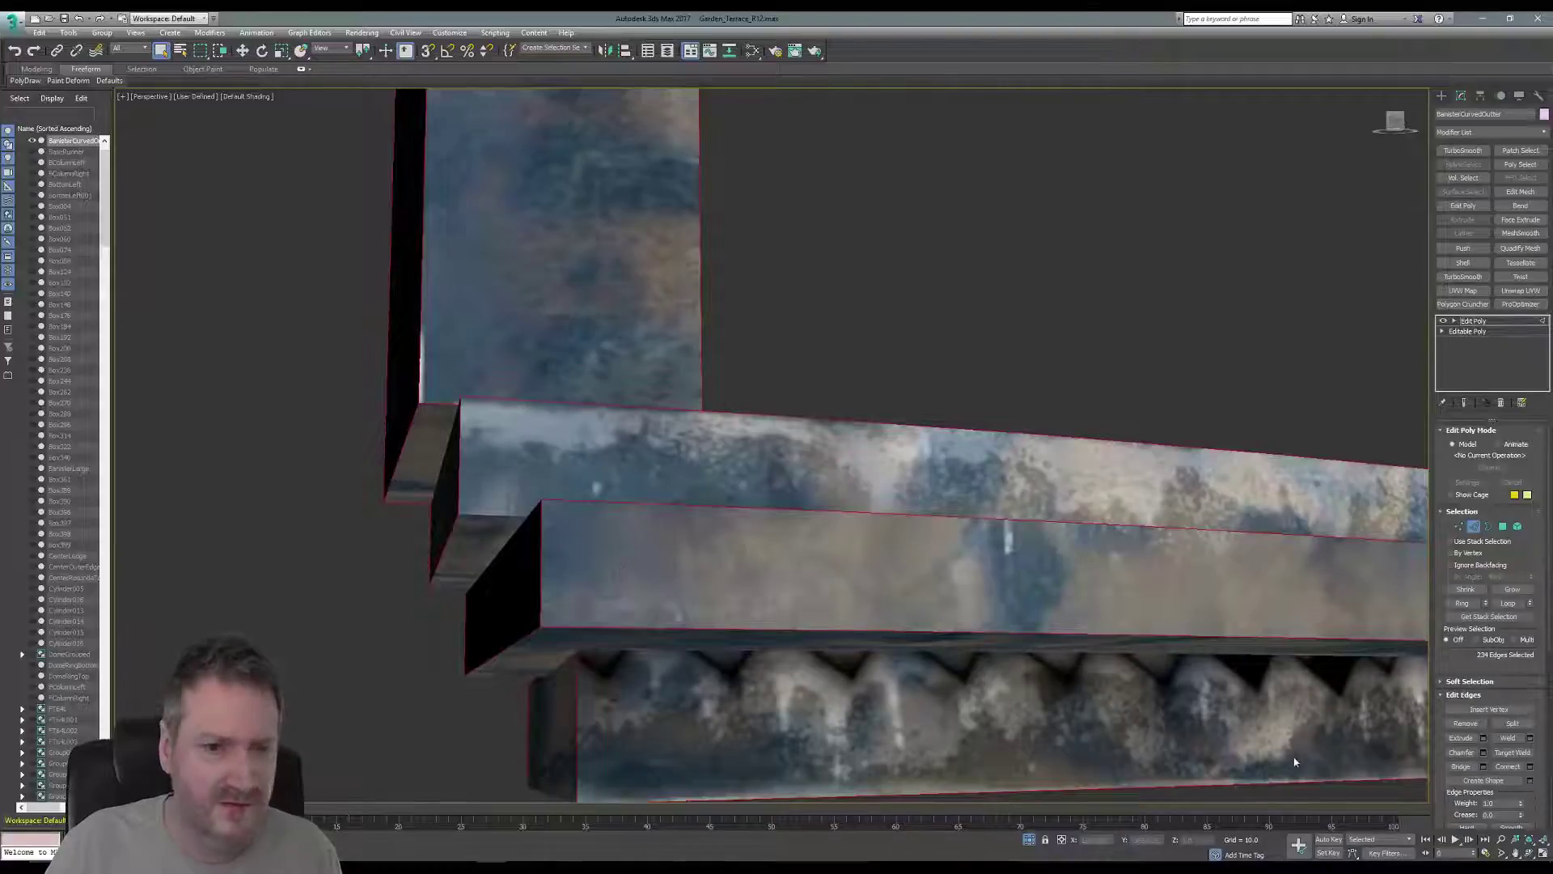
{"action": "middle_click_drag", "start_coordinate": [712, 546], "coordinate": [797, 333]}
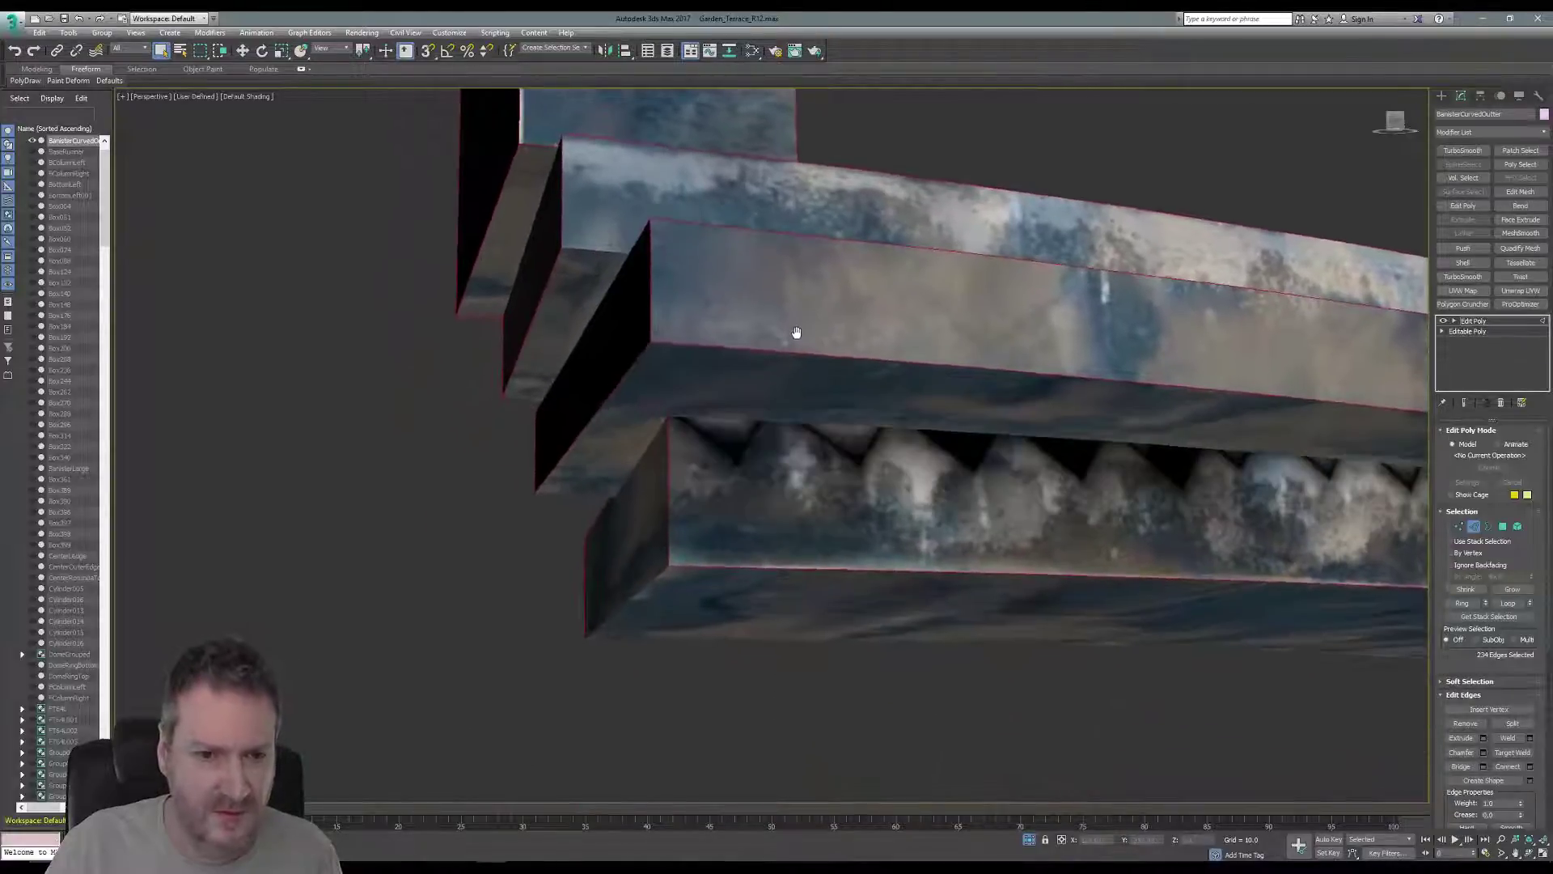
- Add the short edge beneath the stepped base at one end and the short tread edge at the opposite end's corner to the selection
{"action": "left_click", "coordinate": [572, 496], "text": "ctrl"}
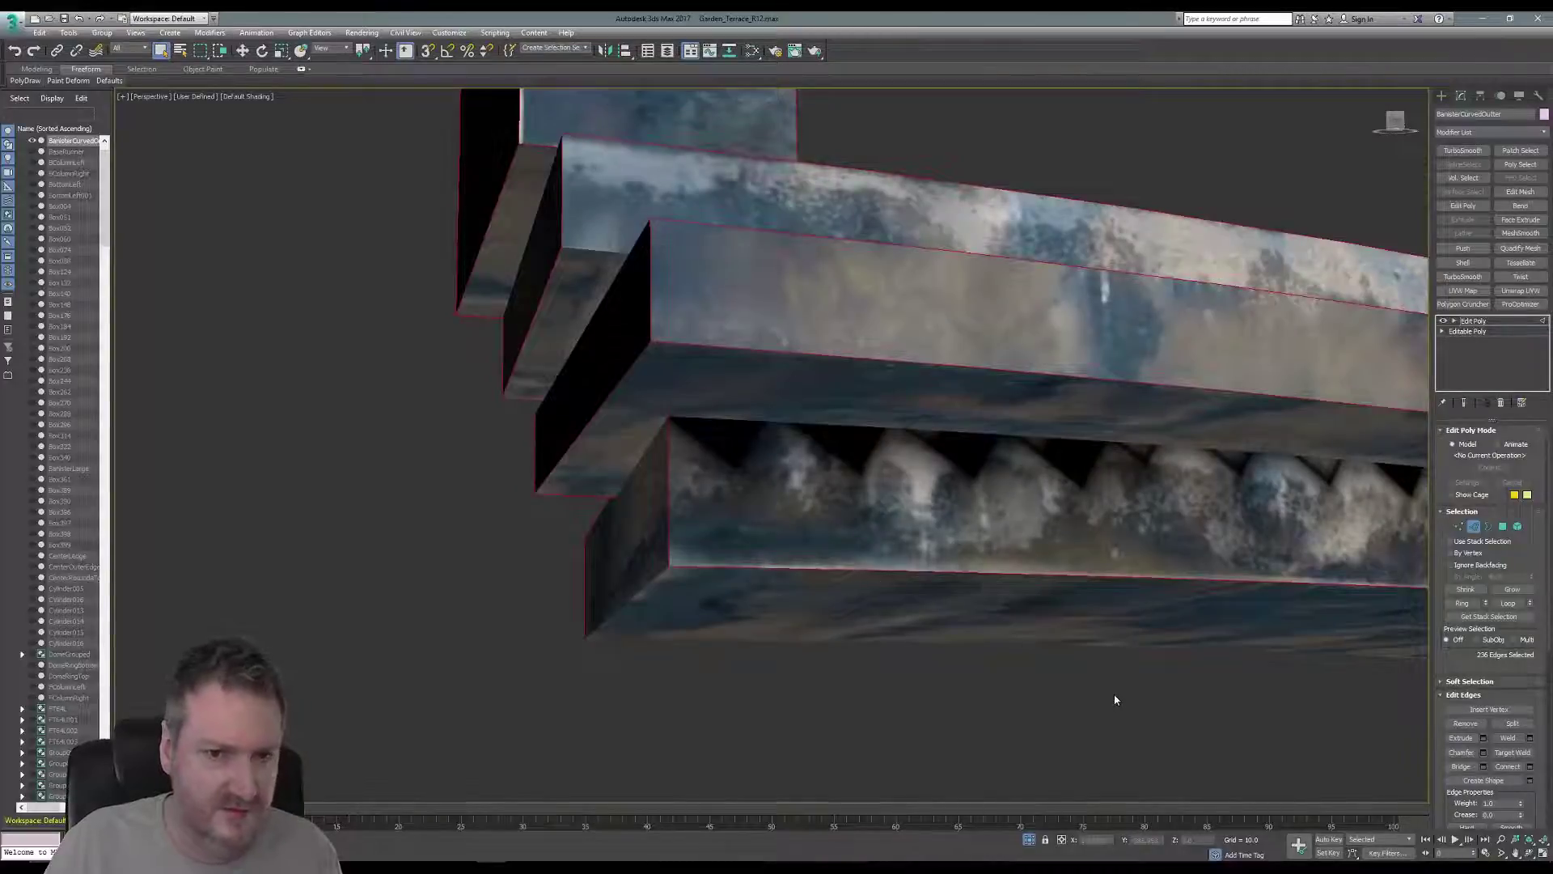
{"action": "left_click", "coordinate": [1531, 853]}
{"action": "left_click_drag", "start_coordinate": [684, 437], "coordinate": [739, 471]}
{"action": "scroll", "coordinate": [795, 487], "scroll_direction": "down", "scroll_amount": 2}
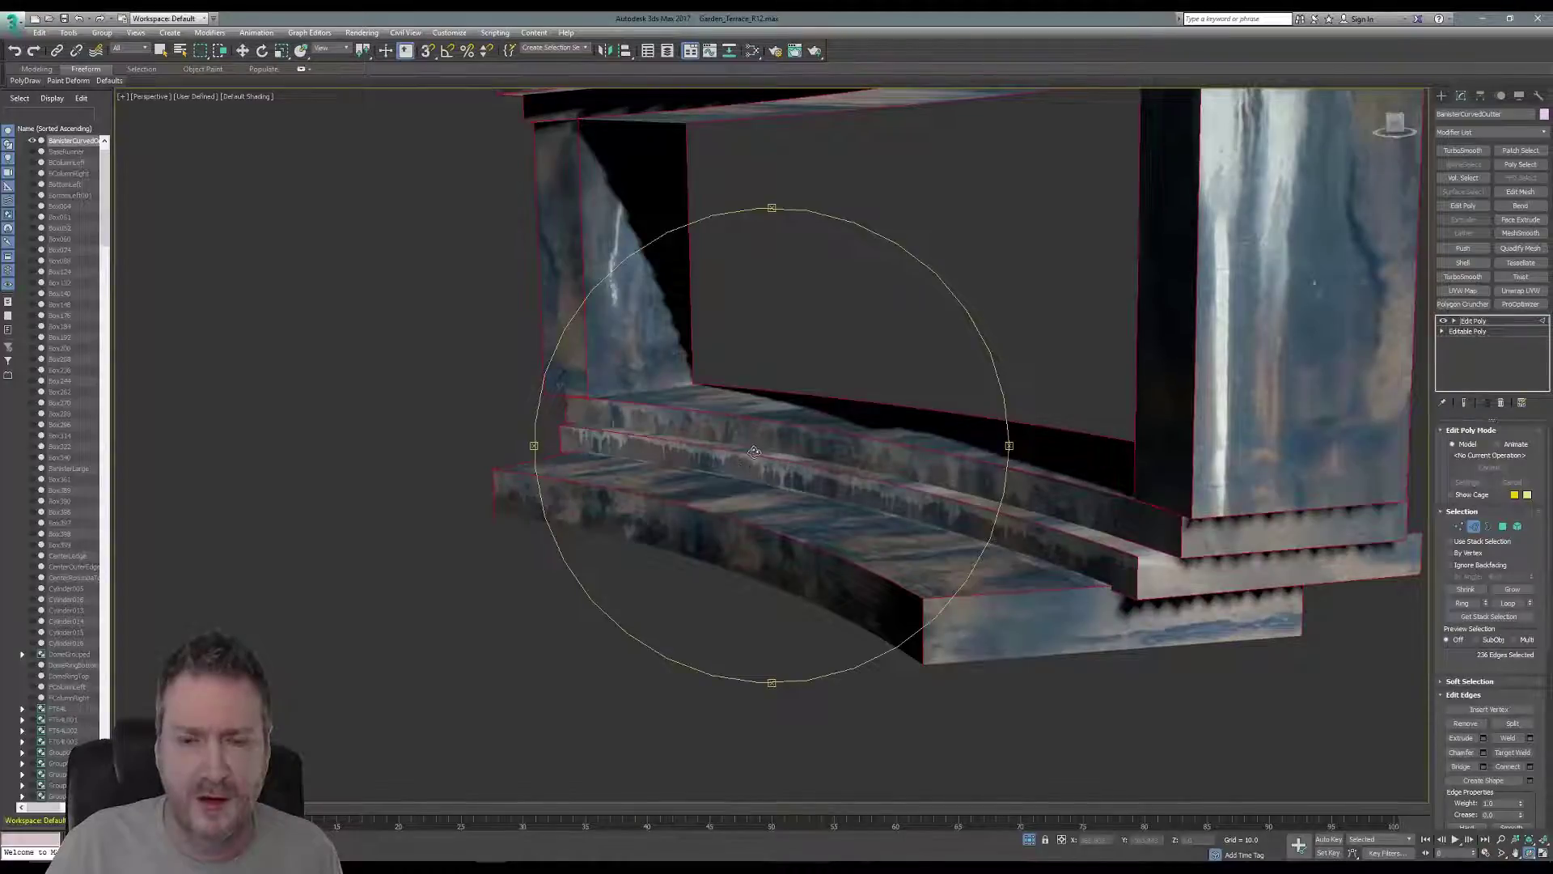
{"action": "middle_click_drag", "start_coordinate": [1117, 535], "coordinate": [906, 436]}
{"action": "scroll", "coordinate": [893, 421], "scroll_direction": "up", "scroll_amount": 5}
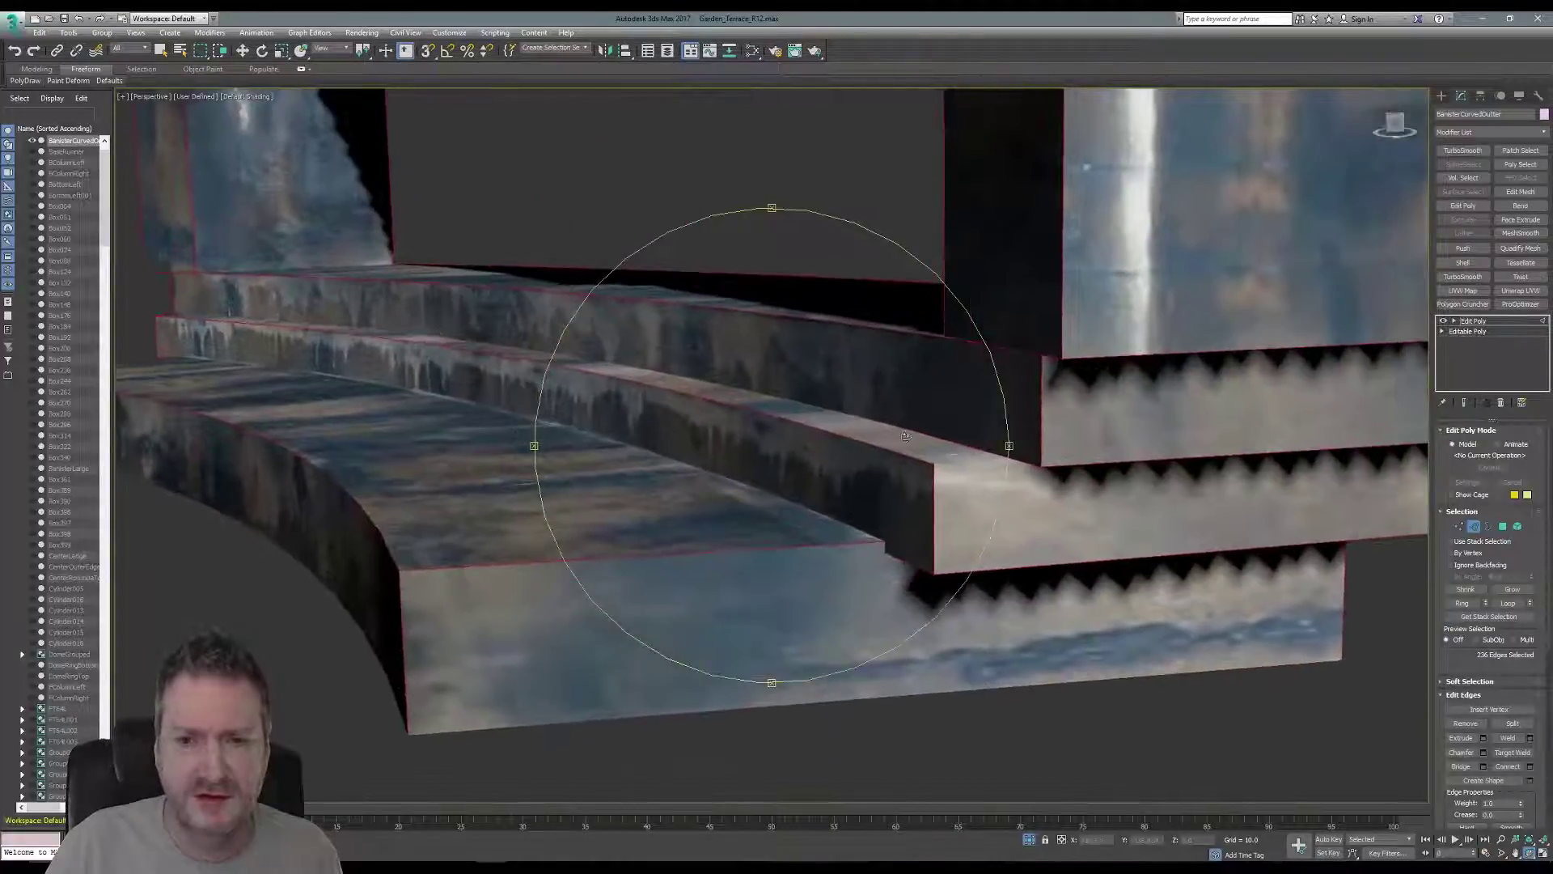
{"action": "left_click_drag", "start_coordinate": [906, 436], "coordinate": [925, 445]}
{"action": "middle_click_drag", "start_coordinate": [920, 438], "coordinate": [761, 442]}
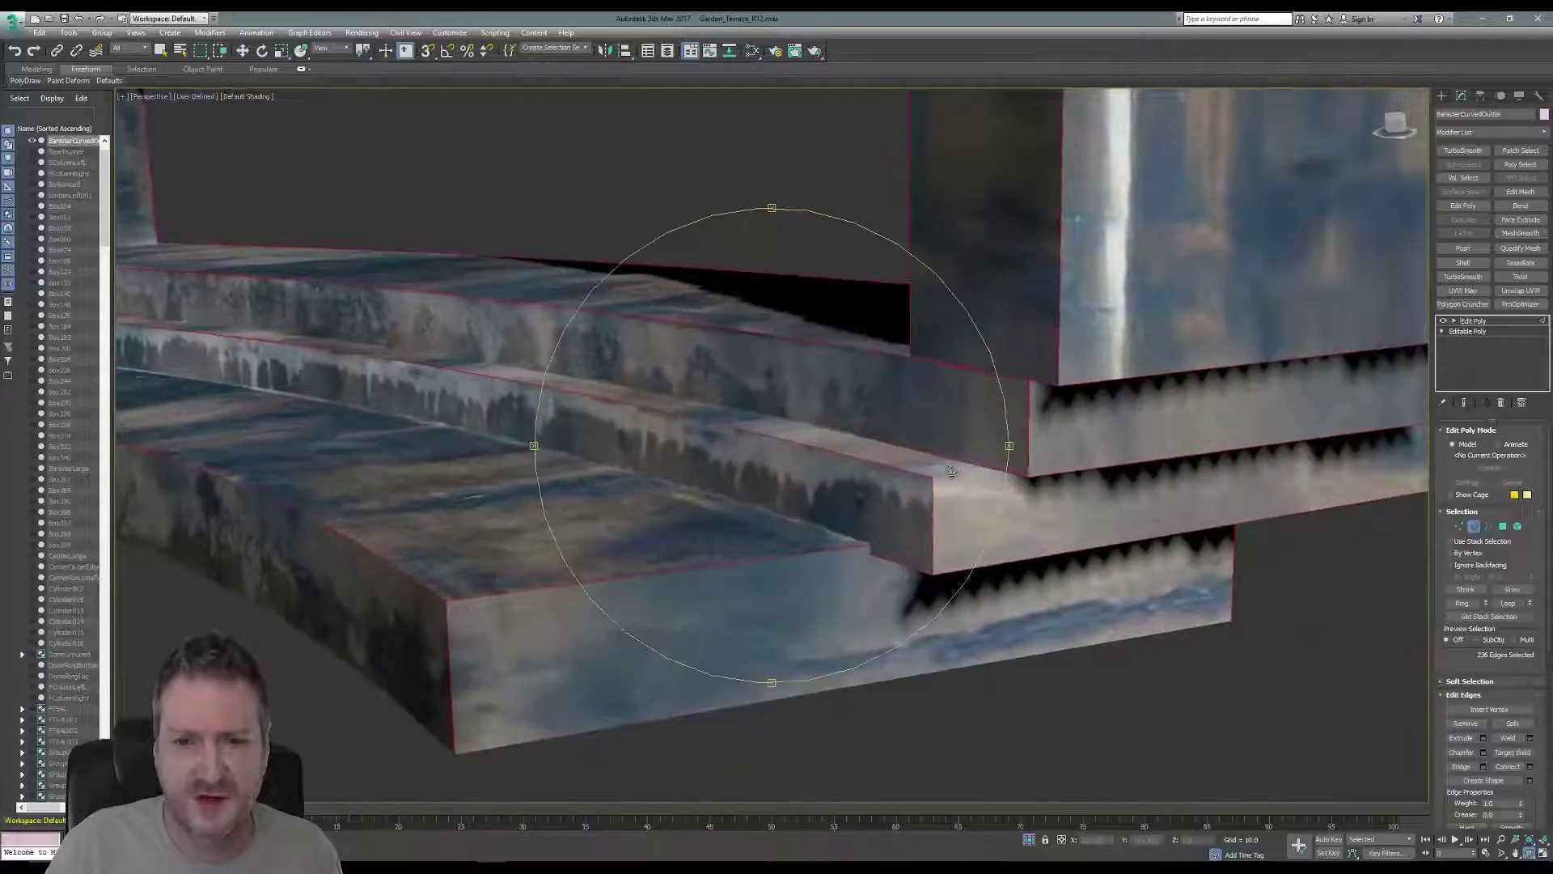
{"action": "left_click", "coordinate": [160, 51]}
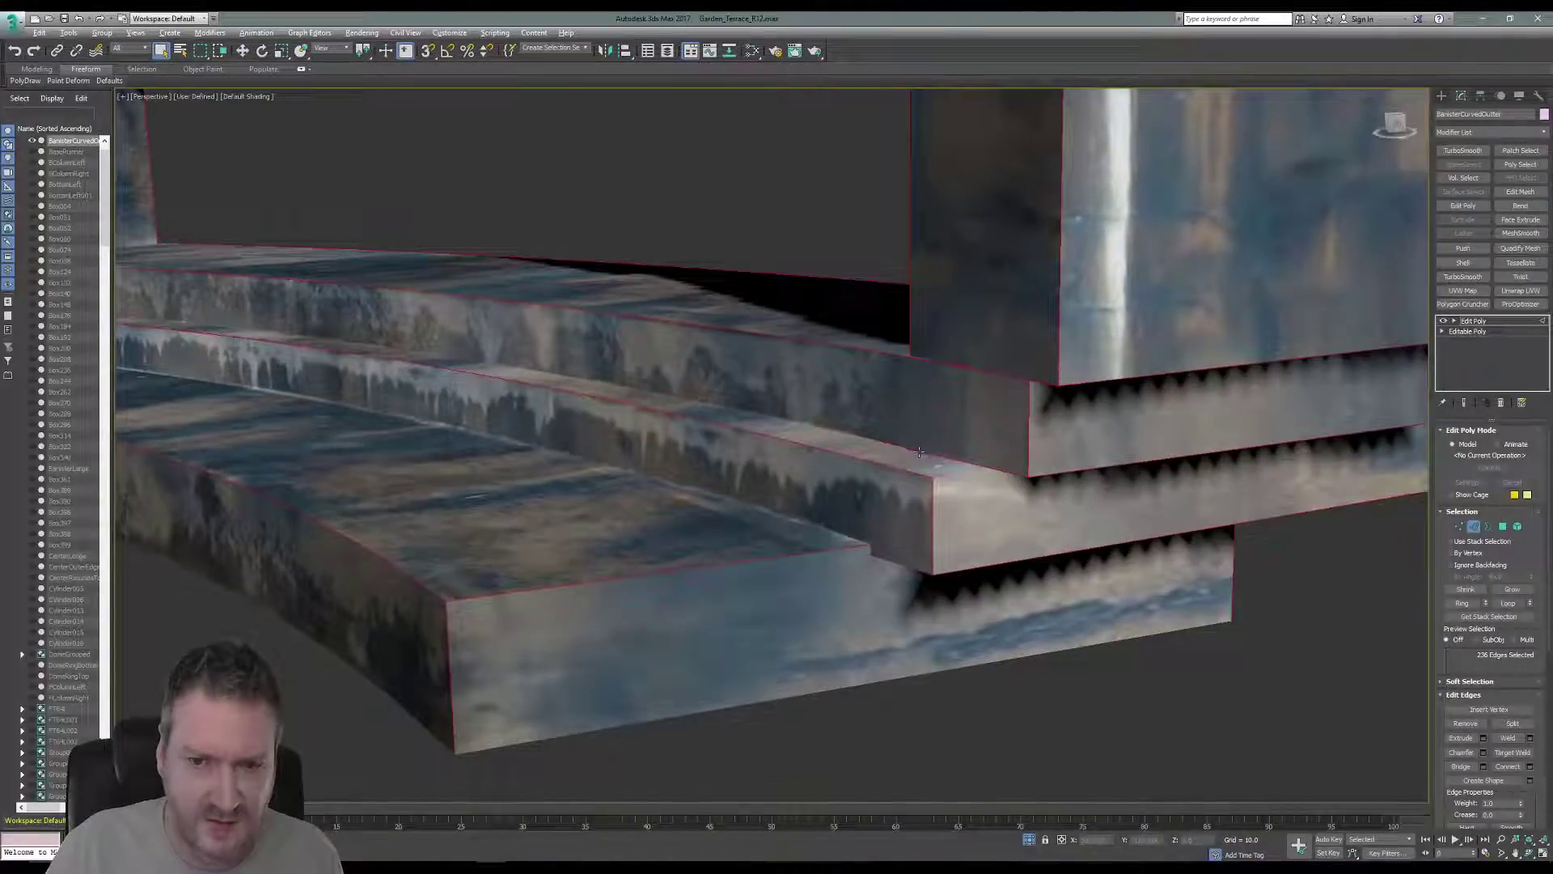
{"action": "mouse_move", "coordinate": [919, 452]}
{"action": "middle_mouse_down", "text": "alt"}
{"action": "mouse_move", "coordinate": [981, 478]}
{"action": "mouse_move", "coordinate": [925, 477]}
{"action": "middle_mouse_up", "text": "alt"}
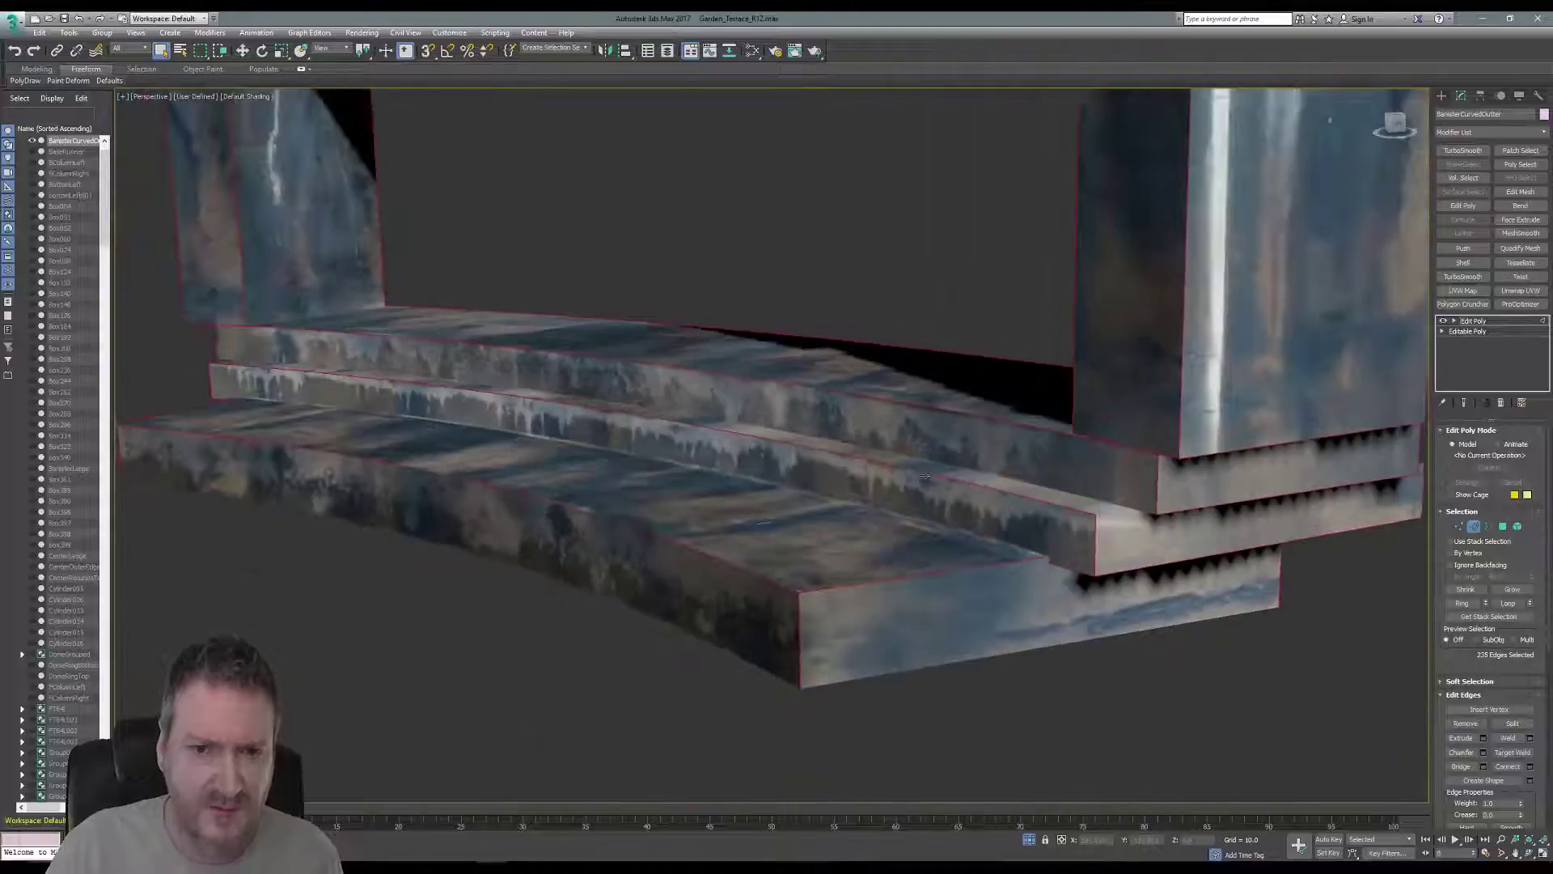
{"action": "middle_click_drag", "start_coordinate": [498, 410], "coordinate": [788, 532]}
{"action": "scroll", "coordinate": [518, 487], "scroll_direction": "up", "scroll_amount": 5}
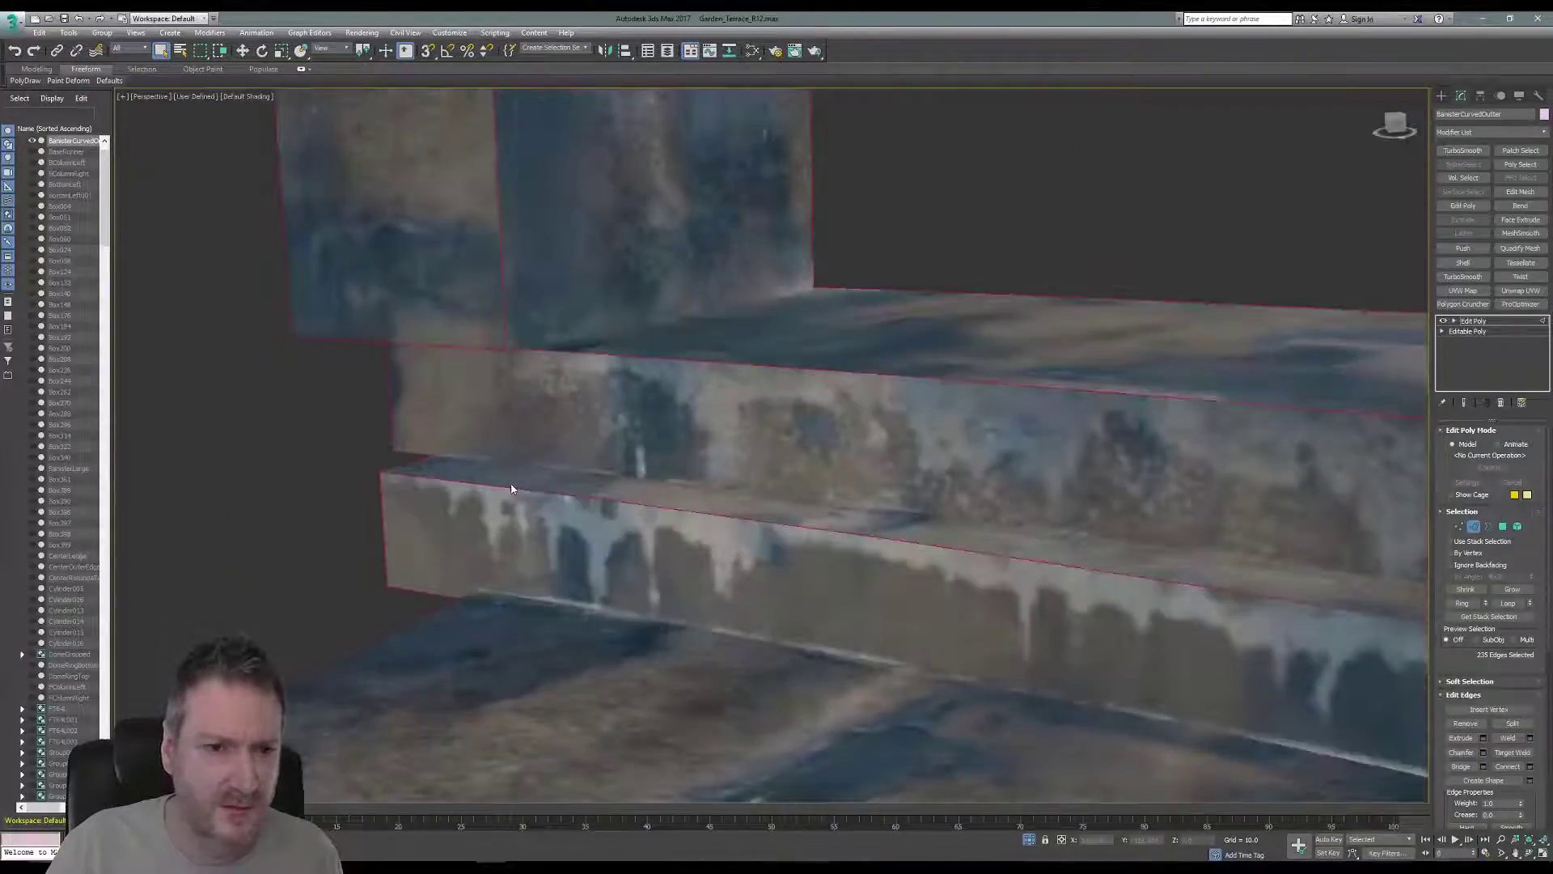
{"action": "scroll", "coordinate": [511, 489], "scroll_direction": "down", "scroll_amount": 5}
{"action": "middle_click_drag", "start_coordinate": [1087, 593], "coordinate": [767, 467]}
{"action": "scroll", "coordinate": [1008, 486], "scroll_direction": "up", "scroll_amount": 3}
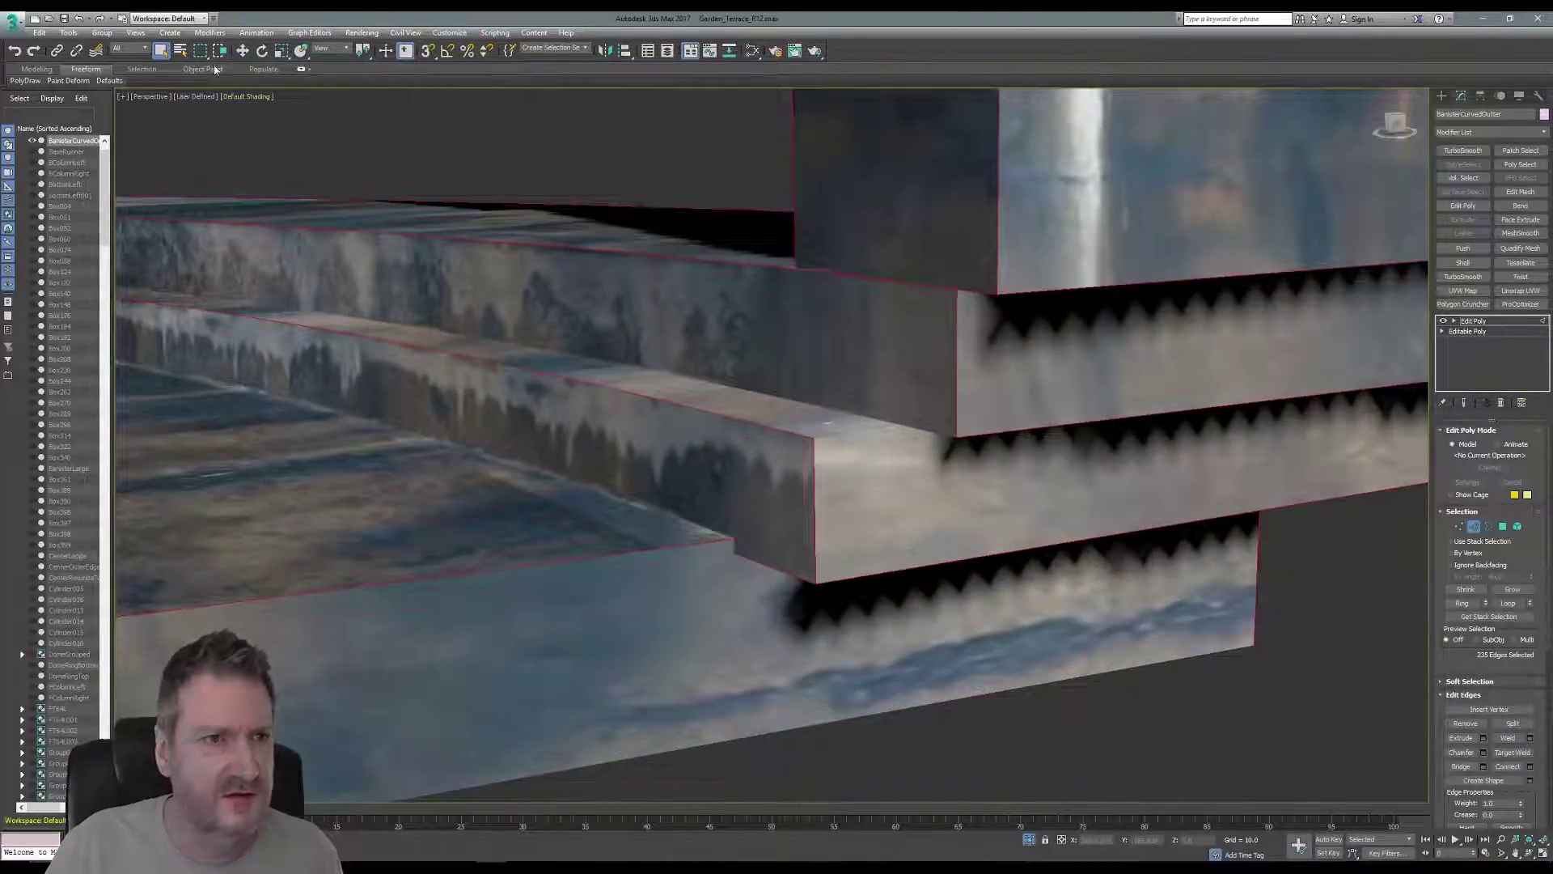
{"action": "left_click", "coordinate": [839, 437], "text": "ctrl"}
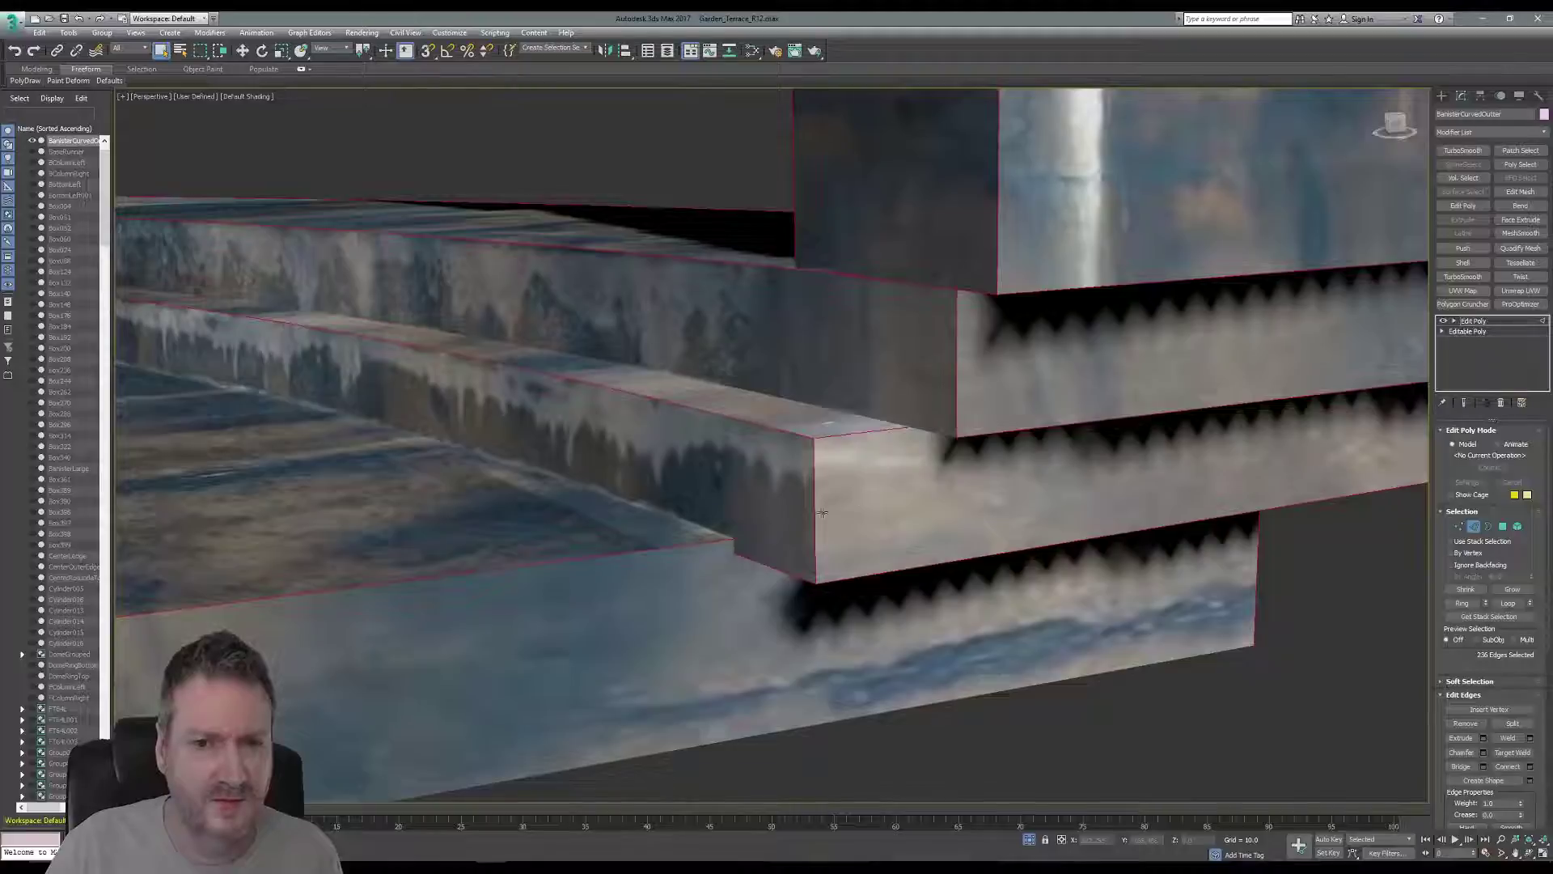
- Inspect the whole banister from the front, rear, ends and underside for hard edges missing from the selection
{"action": "scroll", "coordinate": [790, 514], "scroll_direction": "down", "scroll_amount": 5}
{"action": "middle_click_drag", "start_coordinate": [680, 478], "coordinate": [912, 593]}
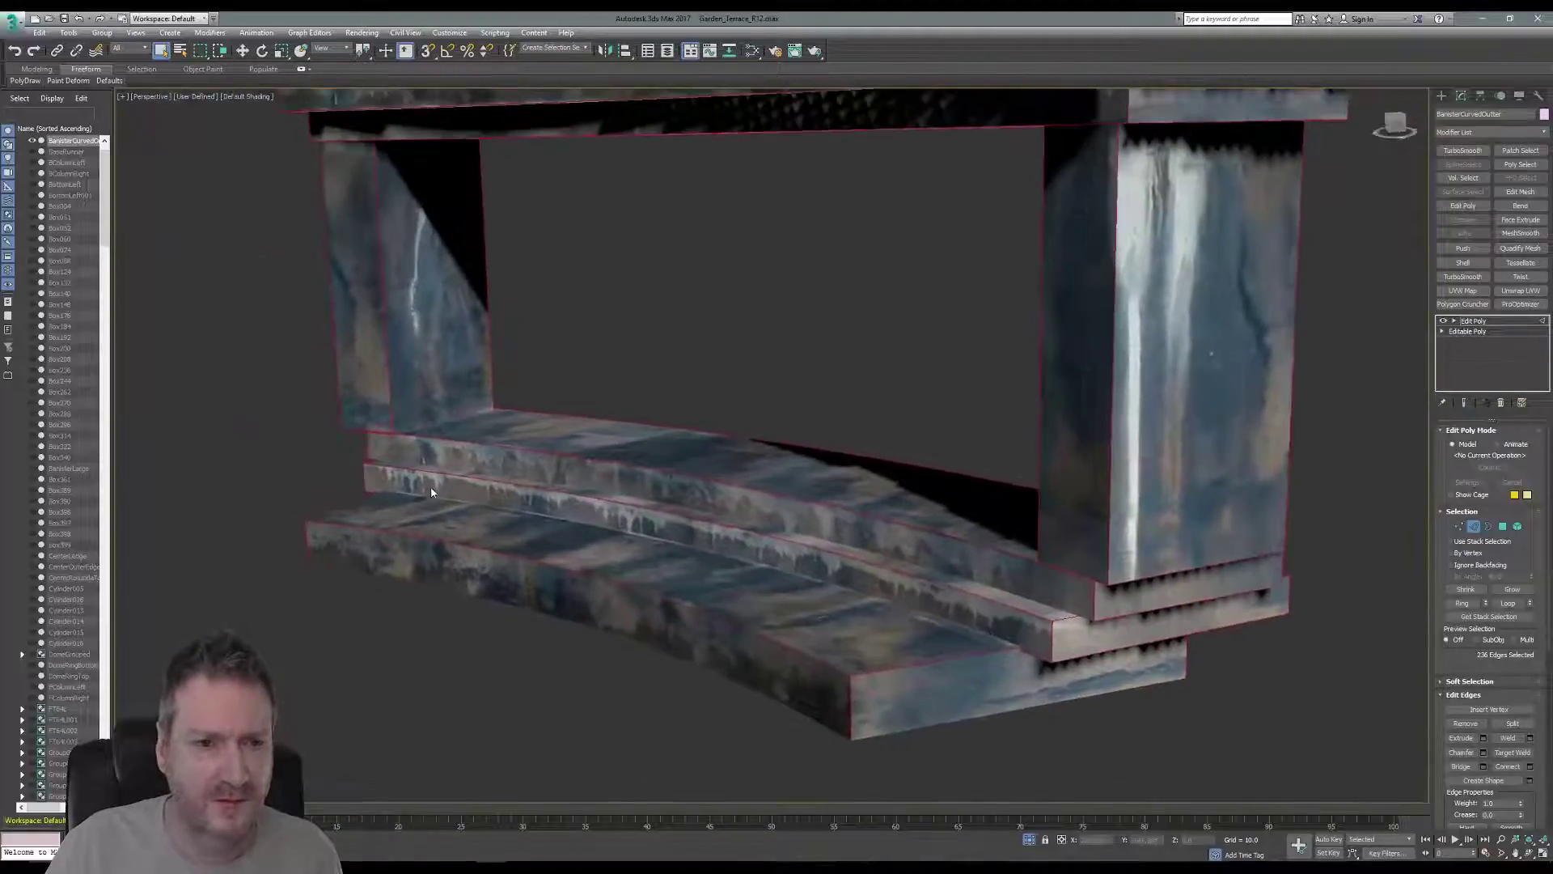
{"action": "middle_click_drag", "start_coordinate": [431, 492], "coordinate": [669, 513], "text": "alt"}
{"action": "scroll", "coordinate": [668, 526], "scroll_direction": "down", "scroll_amount": 3}
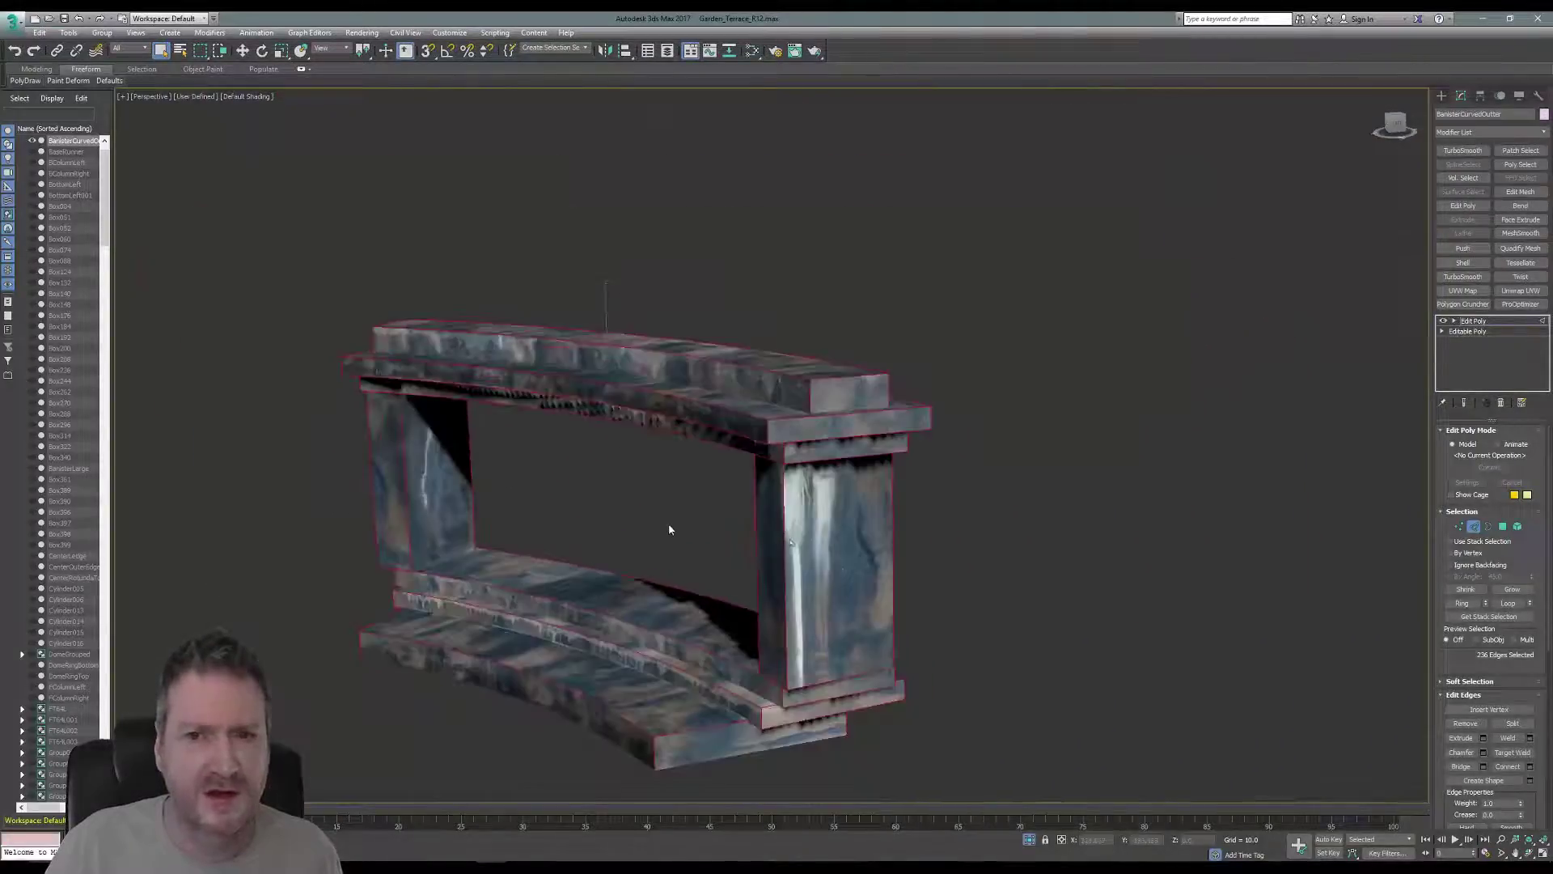
{"action": "left_click", "coordinate": [1529, 854]}
{"action": "left_click_drag", "start_coordinate": [745, 532], "coordinate": [540, 507]}
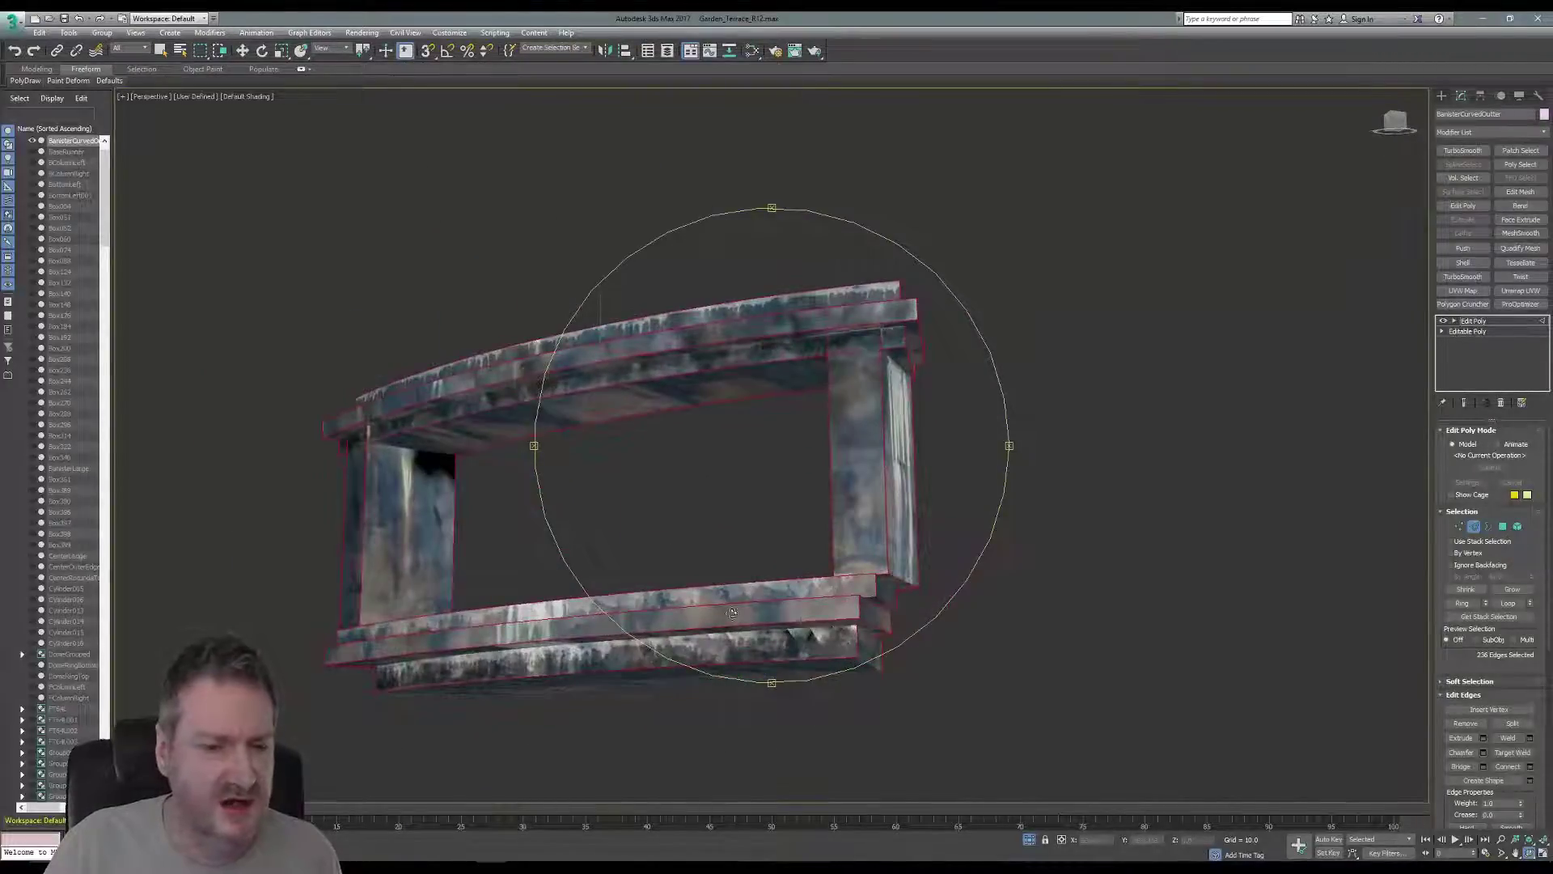
{"action": "left_click_drag", "start_coordinate": [608, 590], "coordinate": [795, 507]}
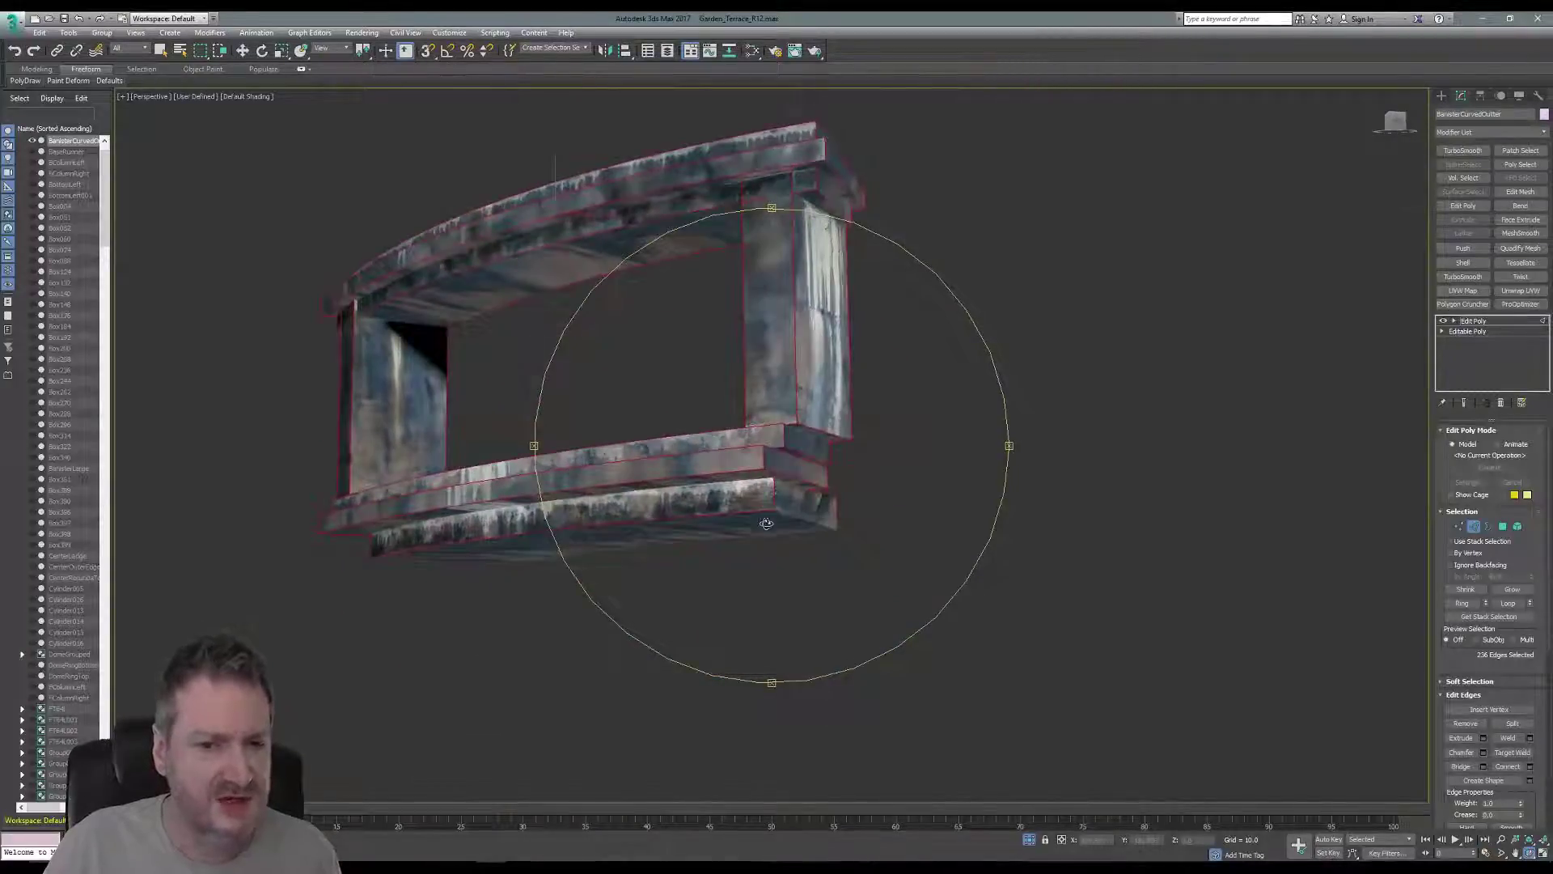
{"action": "mouse_move", "coordinate": [671, 465]}
{"action": "left_mouse_down"}
{"action": "mouse_move", "coordinate": [753, 534]}
{"action": "mouse_move", "coordinate": [820, 500]}
{"action": "mouse_move", "coordinate": [766, 451]}
{"action": "mouse_move", "coordinate": [669, 462]}
{"action": "left_mouse_up"}
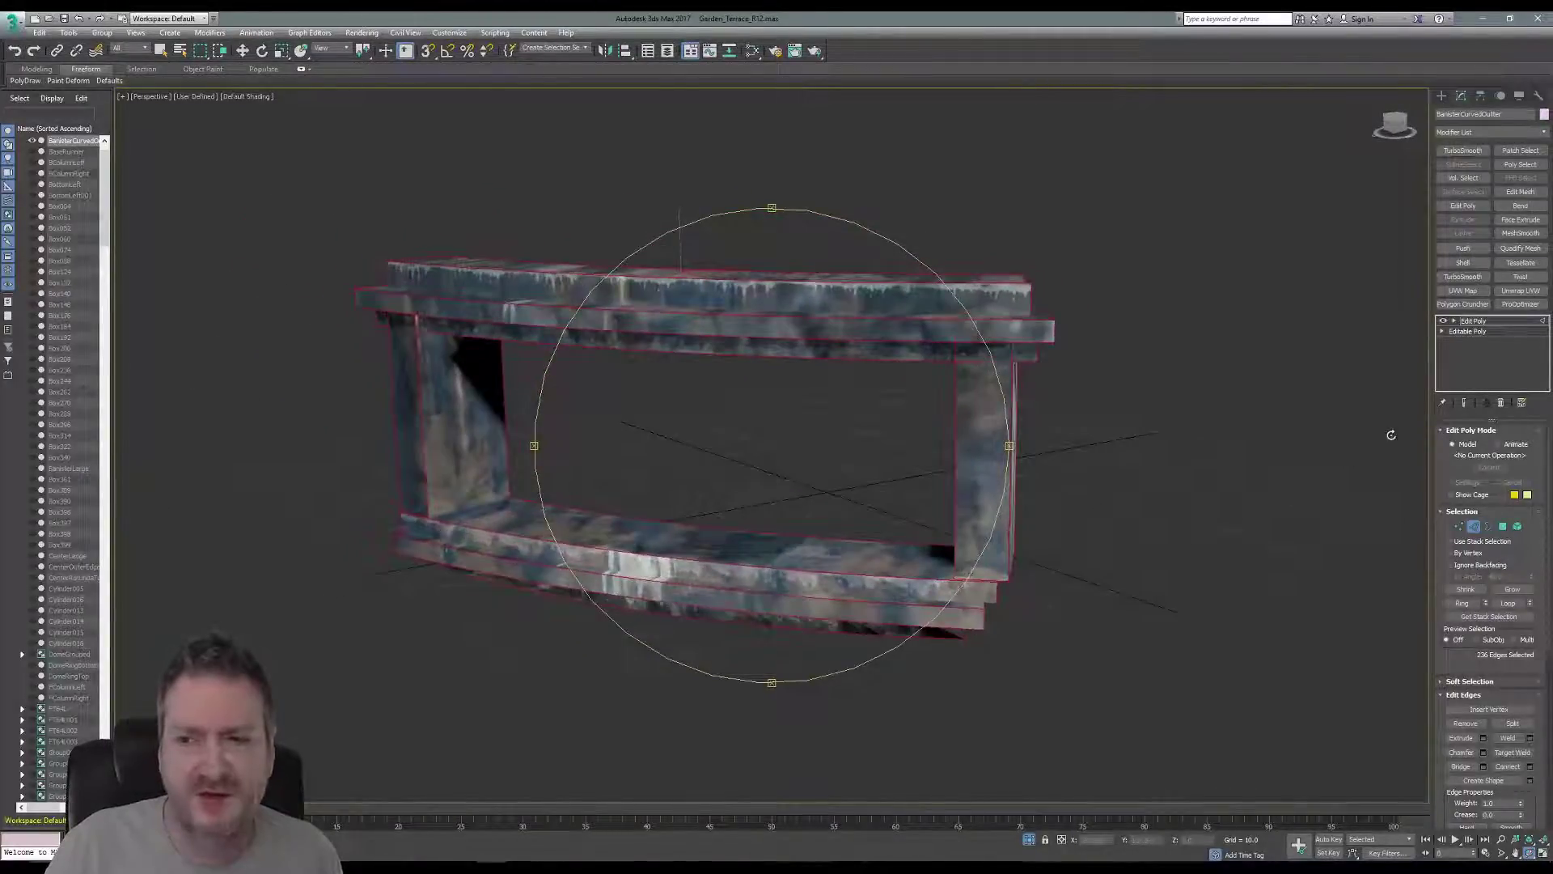
- Apply a Chamfer modifier to the selected edges with an amount of 0.14, 4 segments and a tension of 0.4
{"action": "left_click", "coordinate": [1543, 136]}
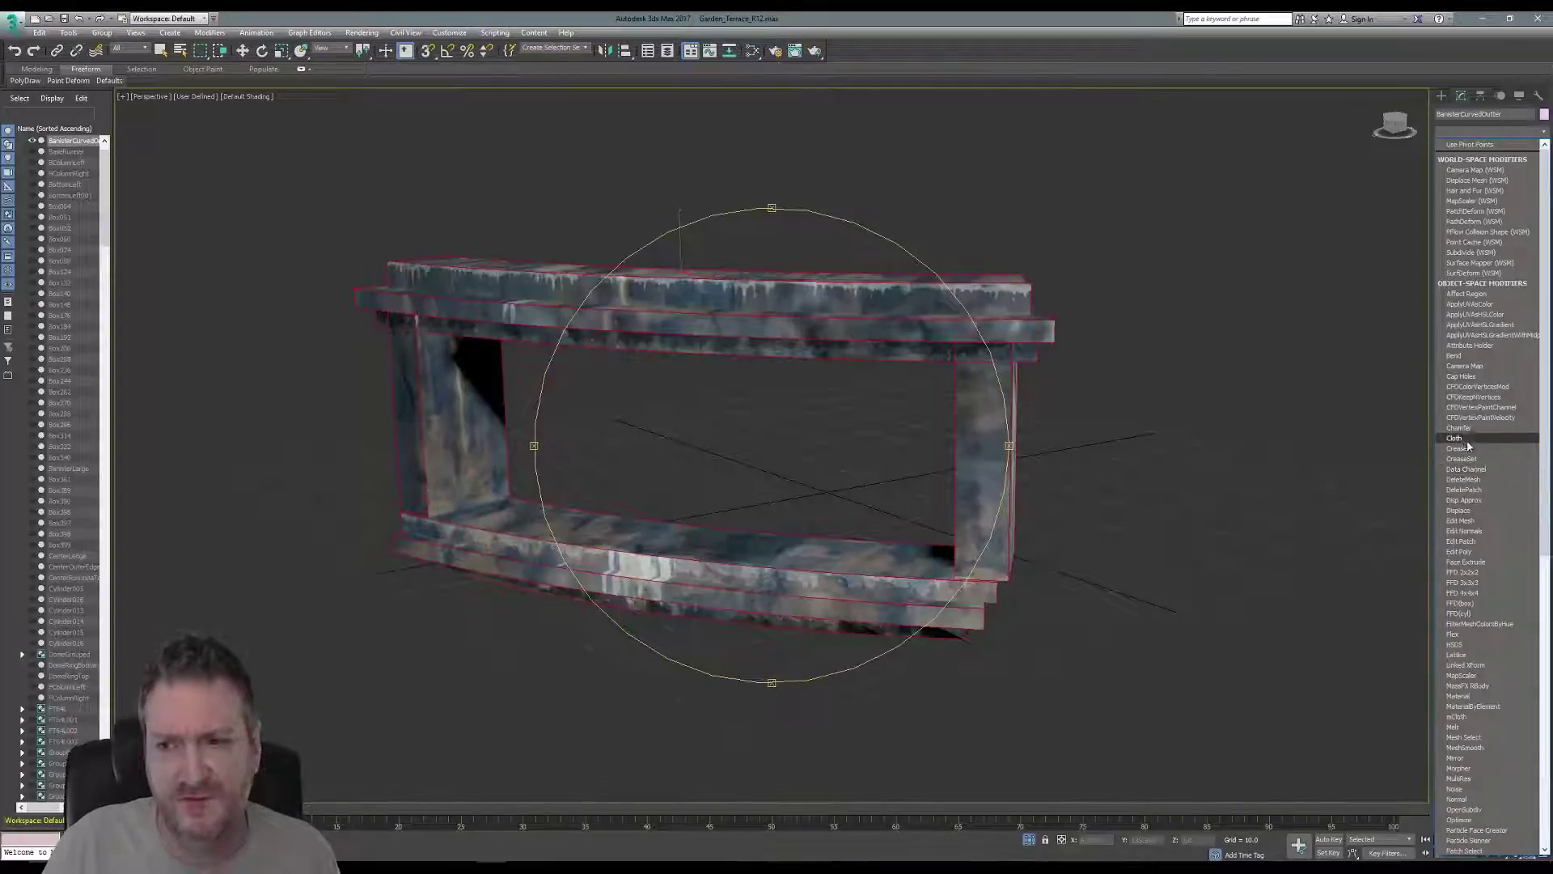
{"action": "left_click", "coordinate": [1468, 428]}
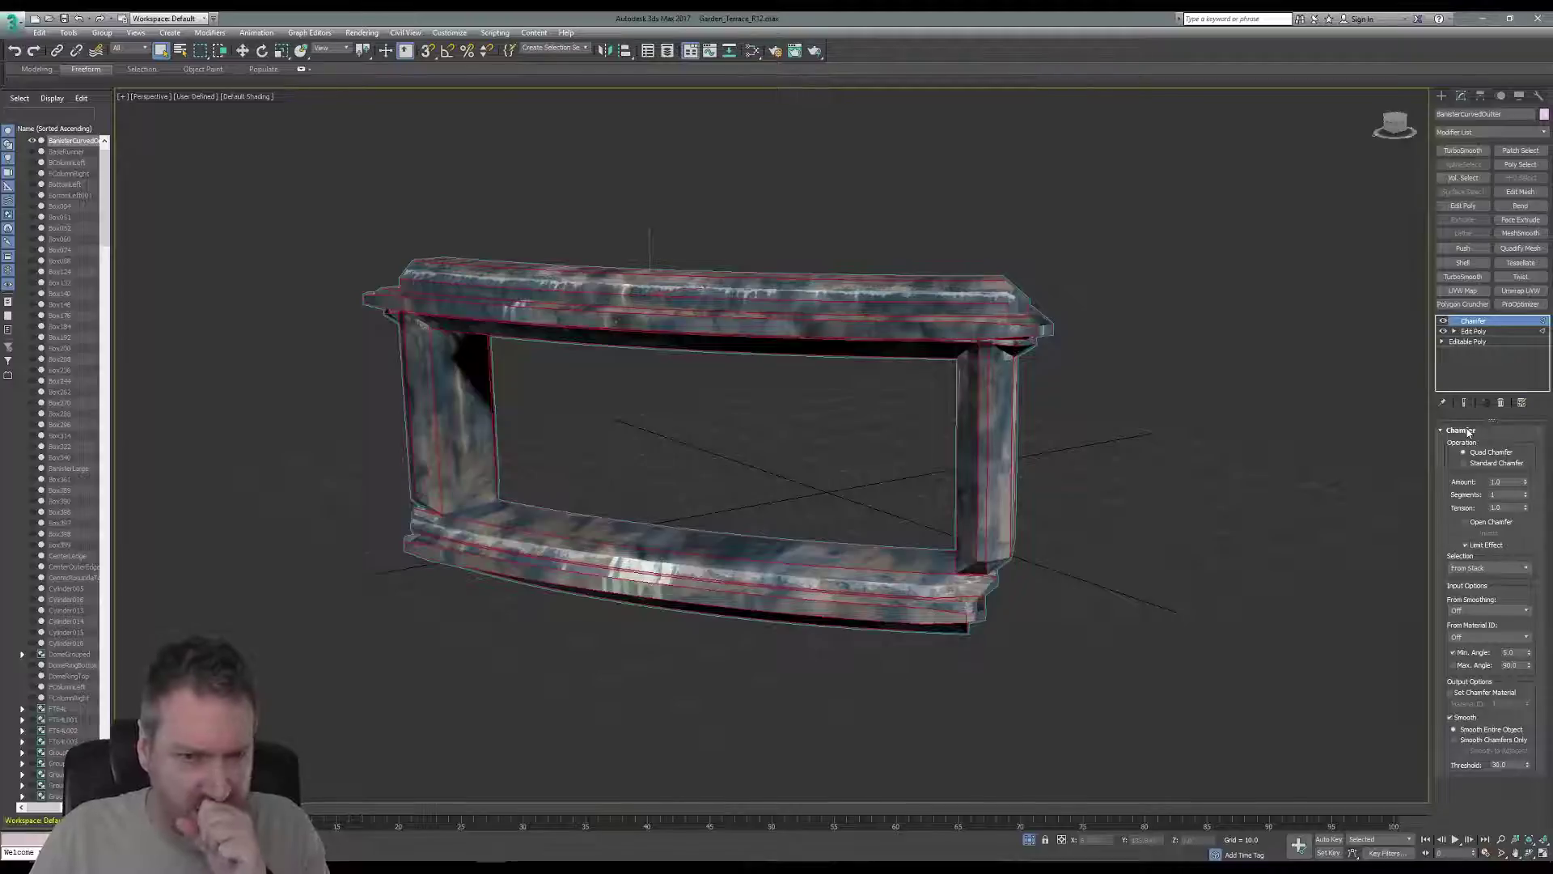
{"action": "middle_click_drag", "start_coordinate": [763, 416], "coordinate": [793, 451]}
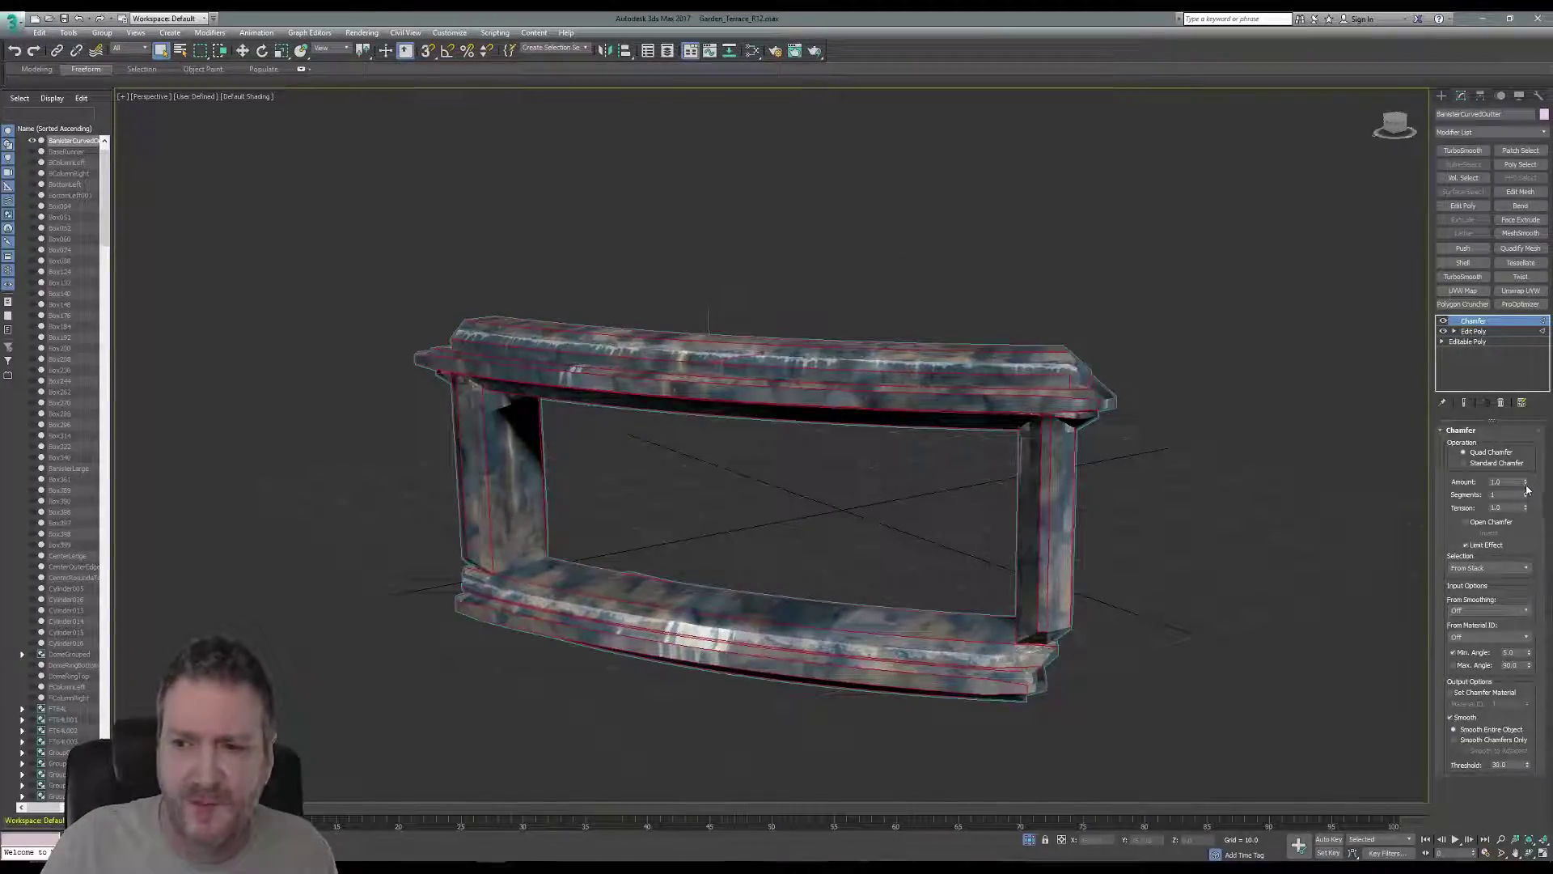
{"action": "left_click_drag", "start_coordinate": [1526, 483], "coordinate": [1528, 535]}
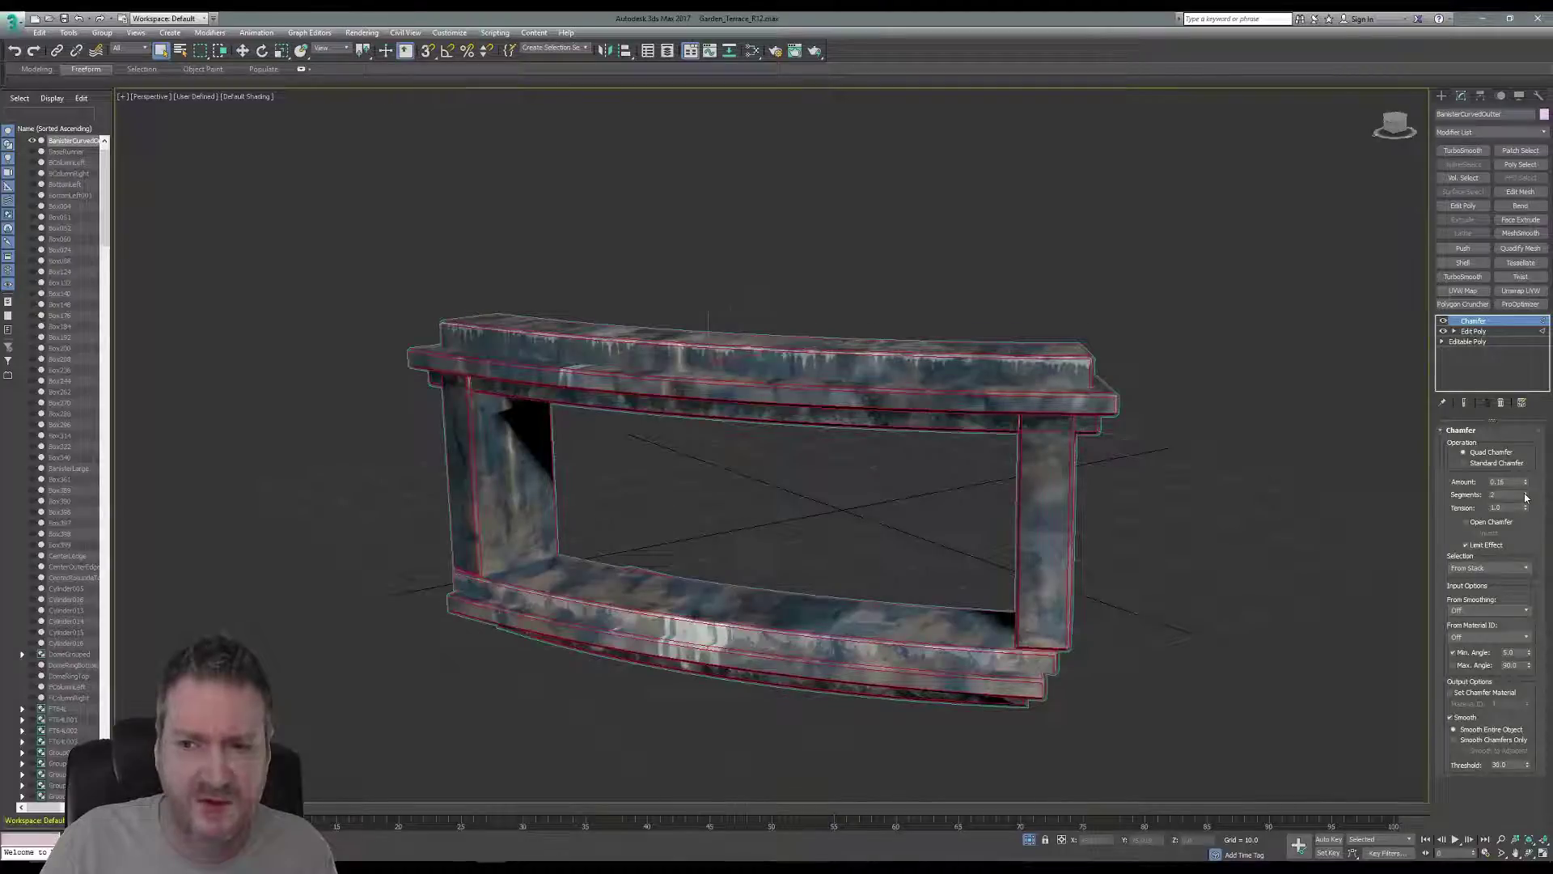
{"action": "left_click_drag", "start_coordinate": [1525, 520], "coordinate": [1525, 531]}
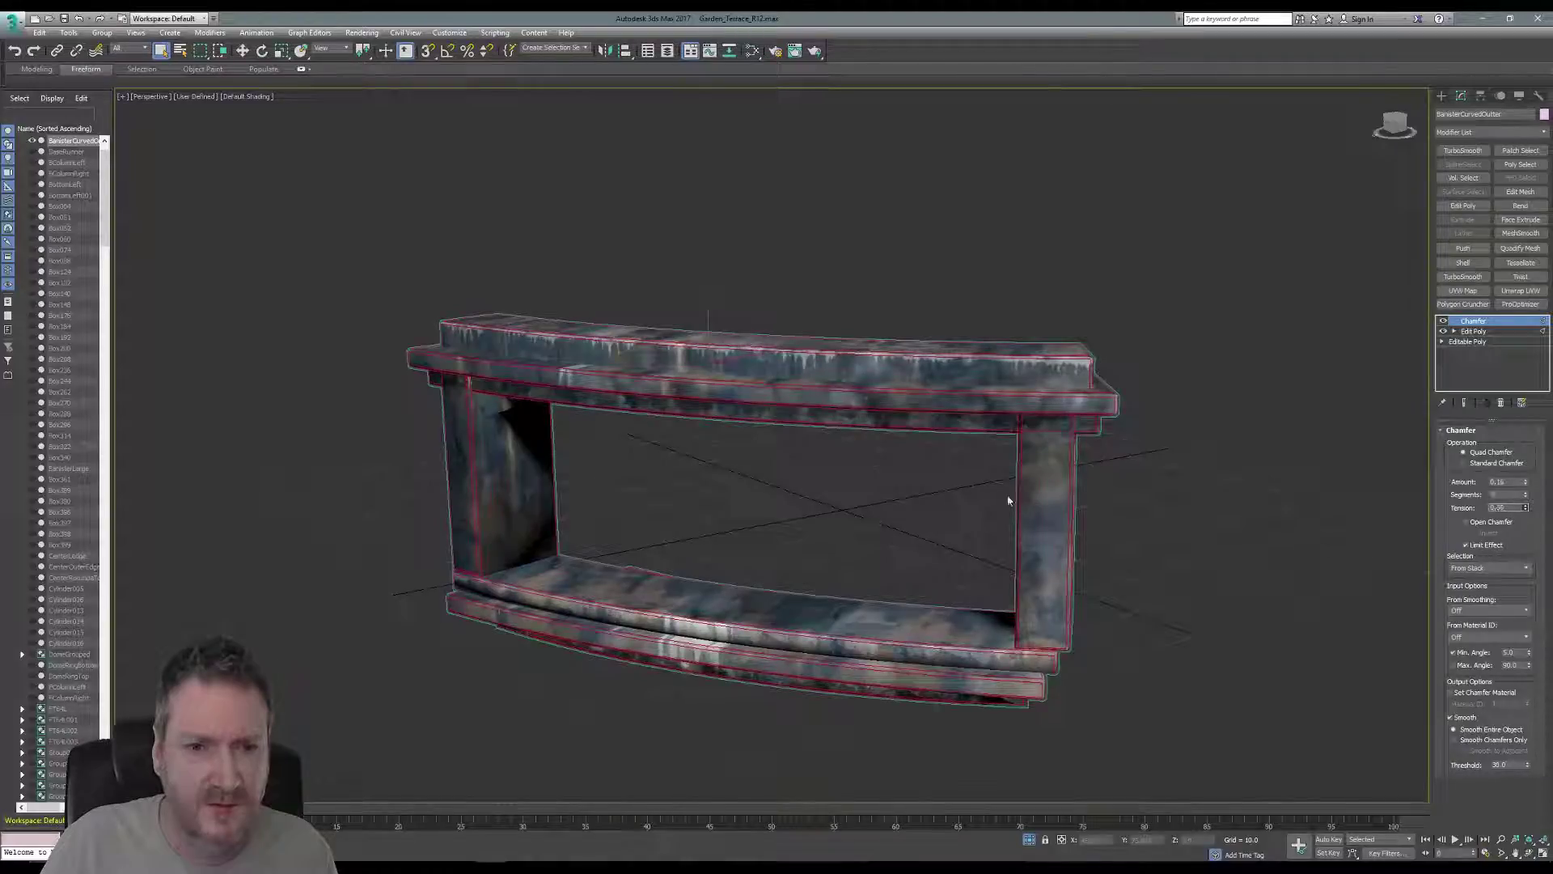
{"action": "scroll", "coordinate": [887, 502], "scroll_direction": "up", "scroll_amount": 5}
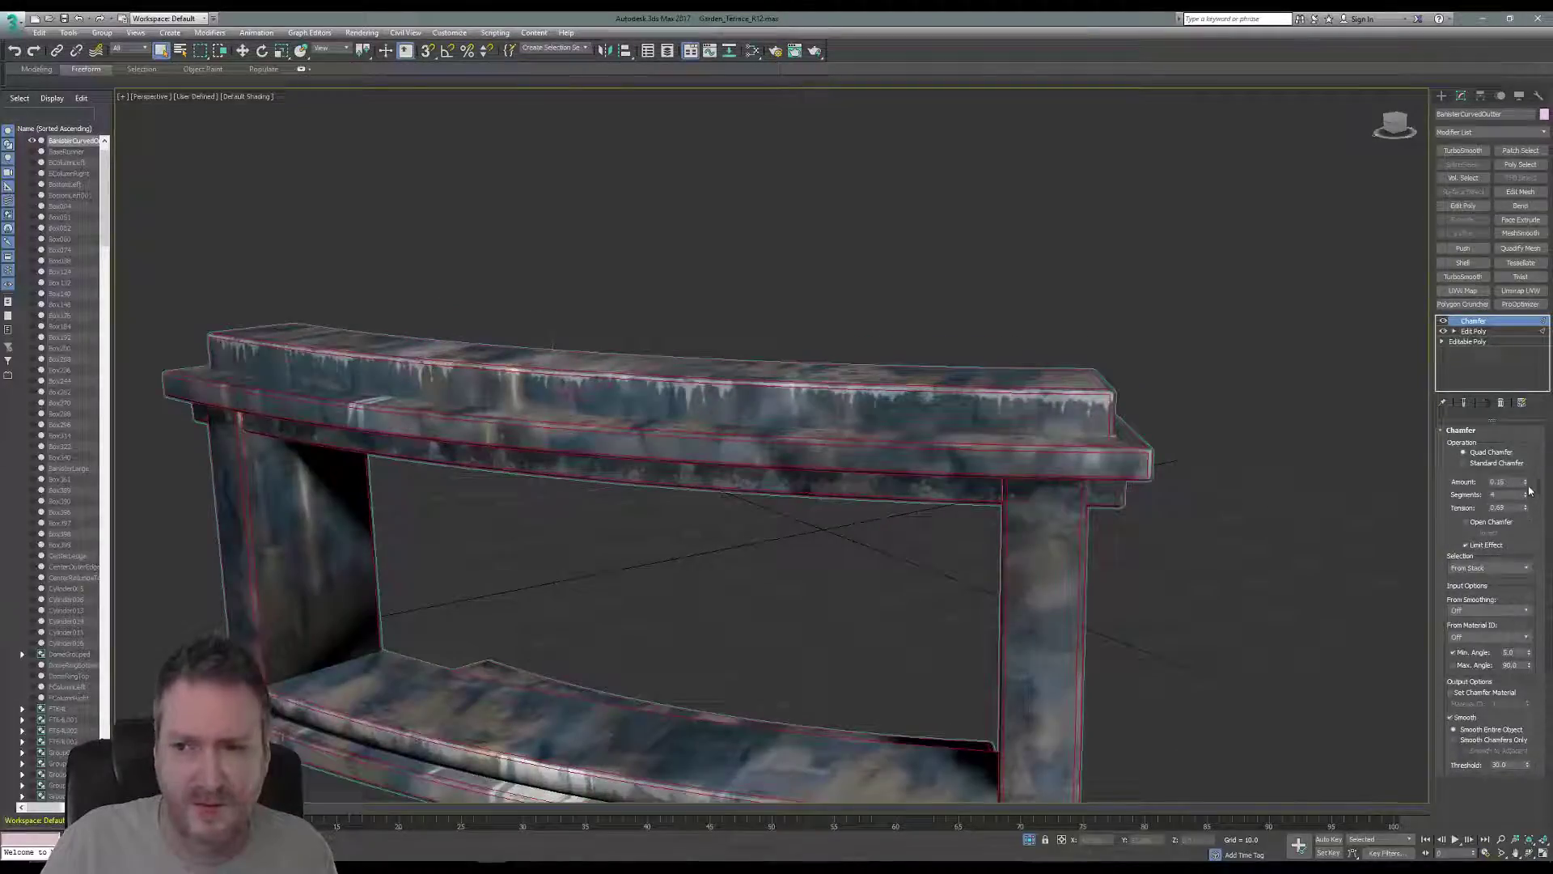
{"action": "left_click_drag", "start_coordinate": [1529, 490], "coordinate": [1525, 480]}
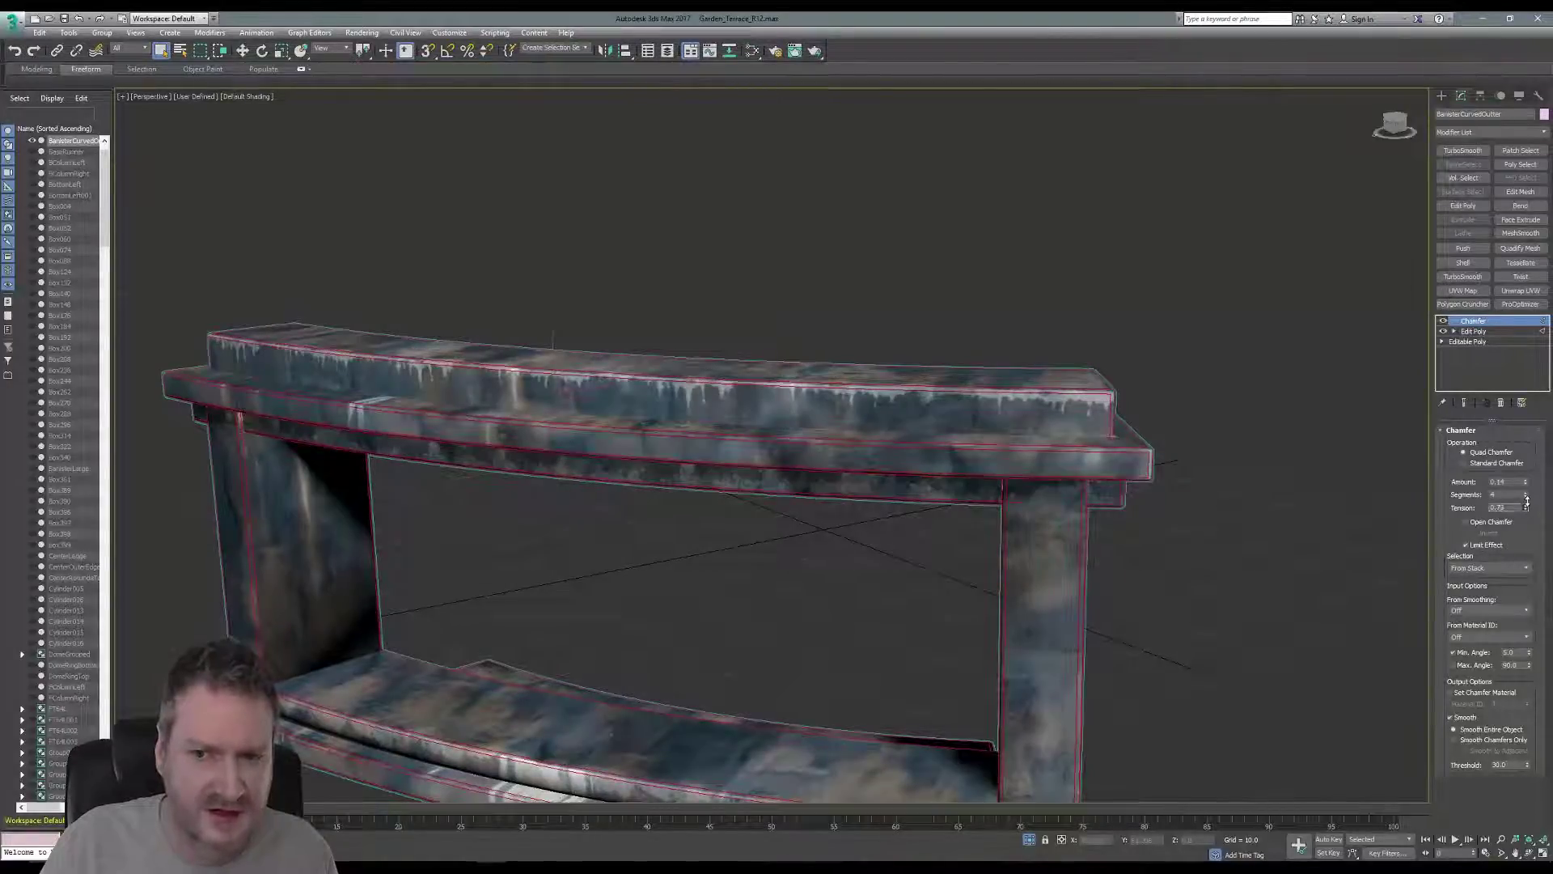
{"action": "left_click_drag", "start_coordinate": [1524, 509], "coordinate": [1523, 522]}
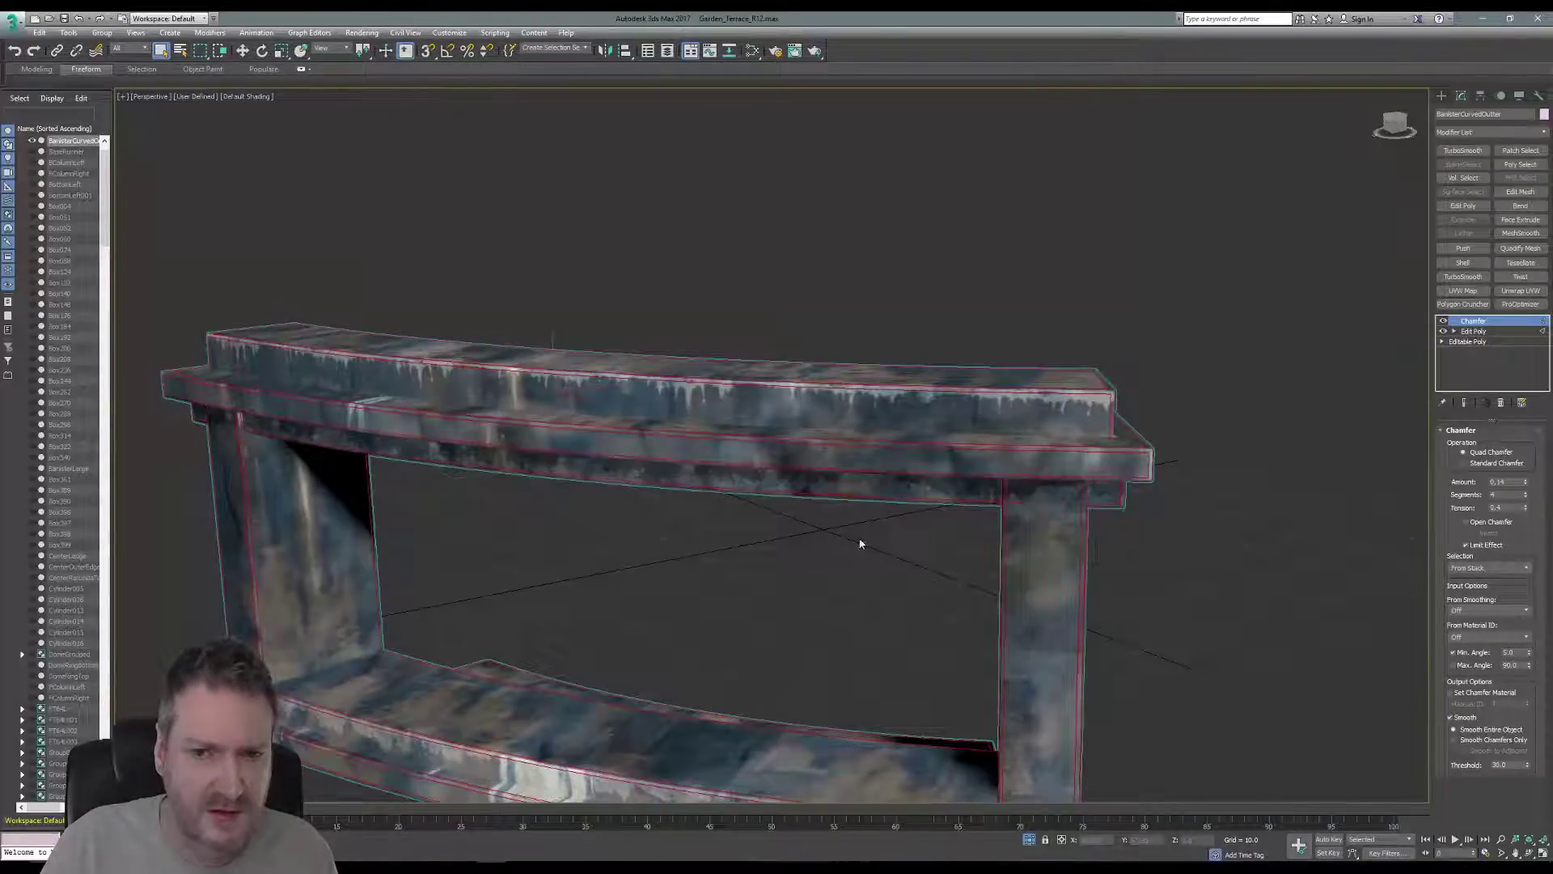
- Inspect the chamfered edges of the banister from the front, both ends and the rear
{"action": "middle_click_drag", "start_coordinate": [861, 544], "coordinate": [828, 498]}
{"action": "left_click", "coordinate": [1529, 853]}
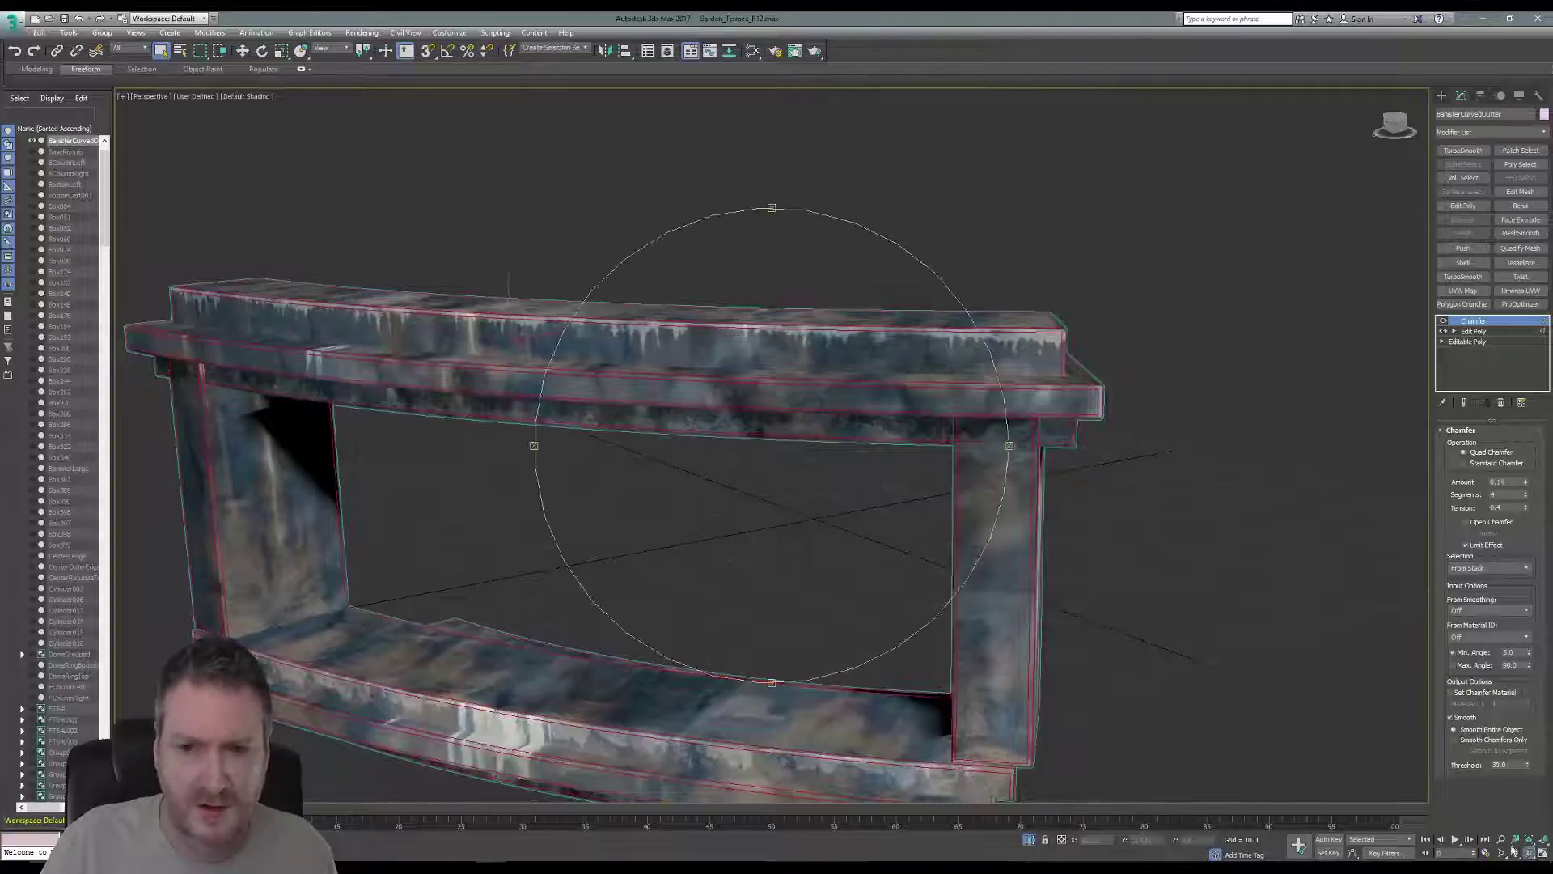
{"action": "mouse_move", "coordinate": [914, 494]}
{"action": "left_mouse_down"}
{"action": "mouse_move", "coordinate": [858, 538]}
{"action": "mouse_move", "coordinate": [753, 534]}
{"action": "mouse_move", "coordinate": [669, 470]}
{"action": "mouse_move", "coordinate": [907, 481]}
{"action": "left_mouse_up"}
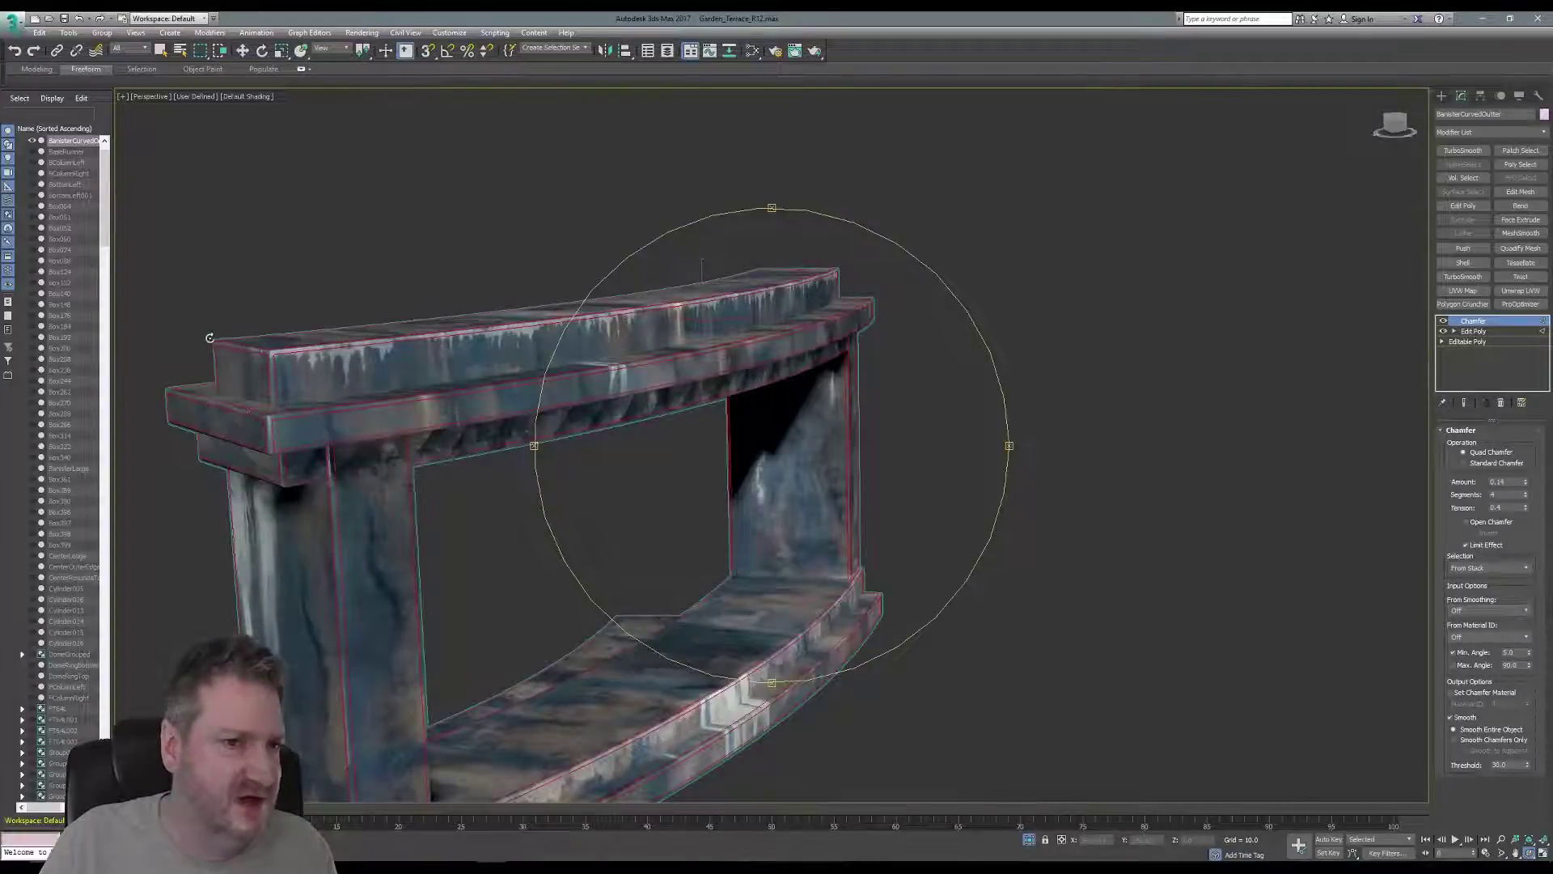
{"action": "left_click_drag", "start_coordinate": [775, 454], "coordinate": [827, 475]}
{"action": "scroll", "coordinate": [616, 512], "scroll_direction": "down", "scroll_amount": 3}
{"action": "middle_click_drag", "start_coordinate": [645, 506], "coordinate": [703, 483]}
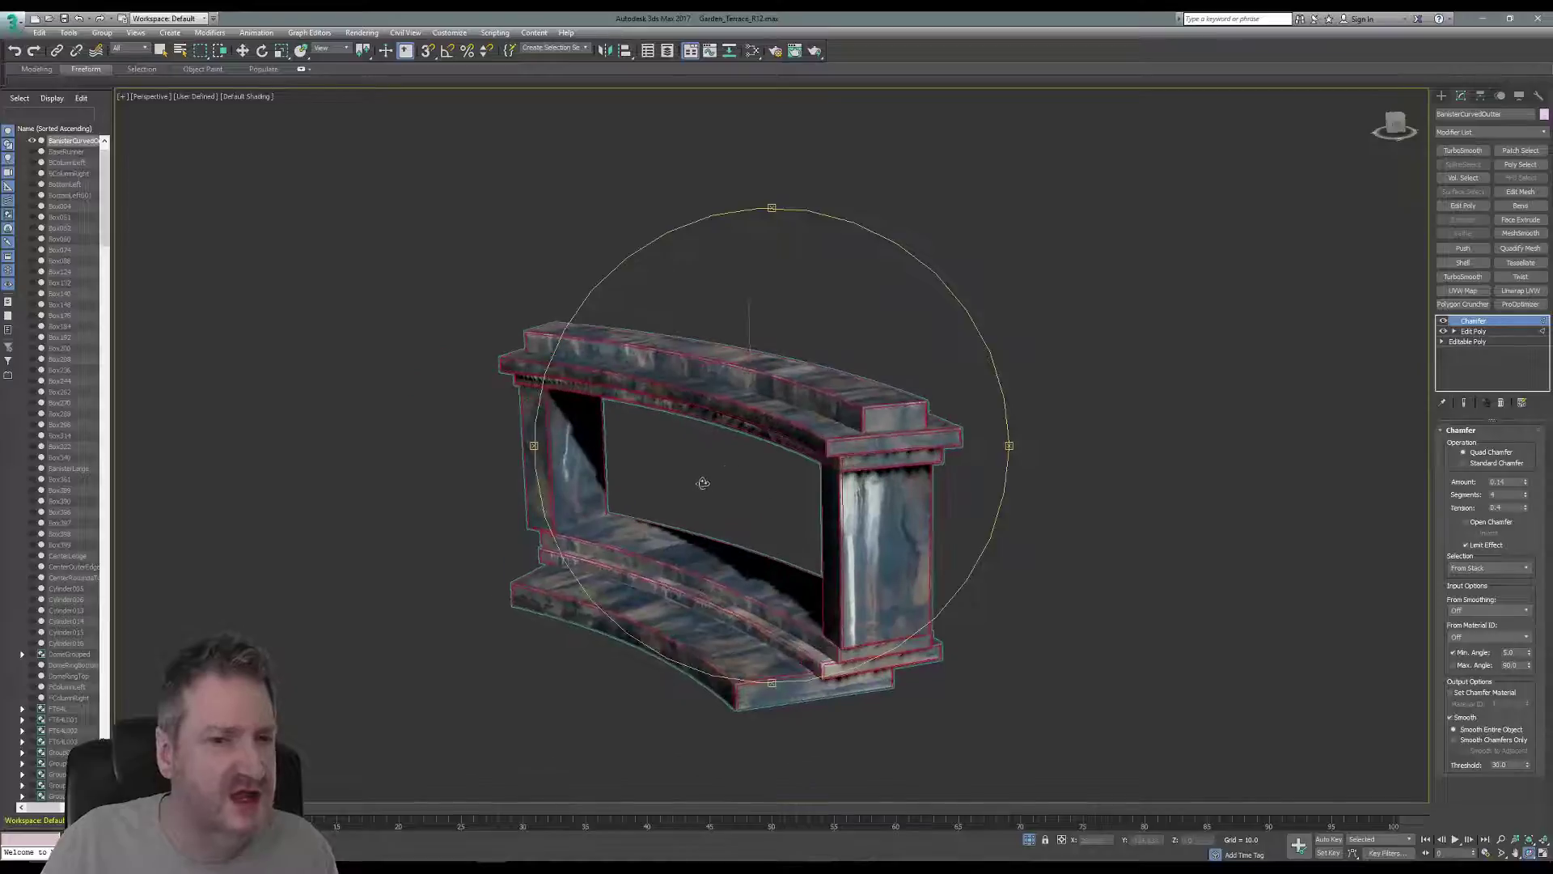
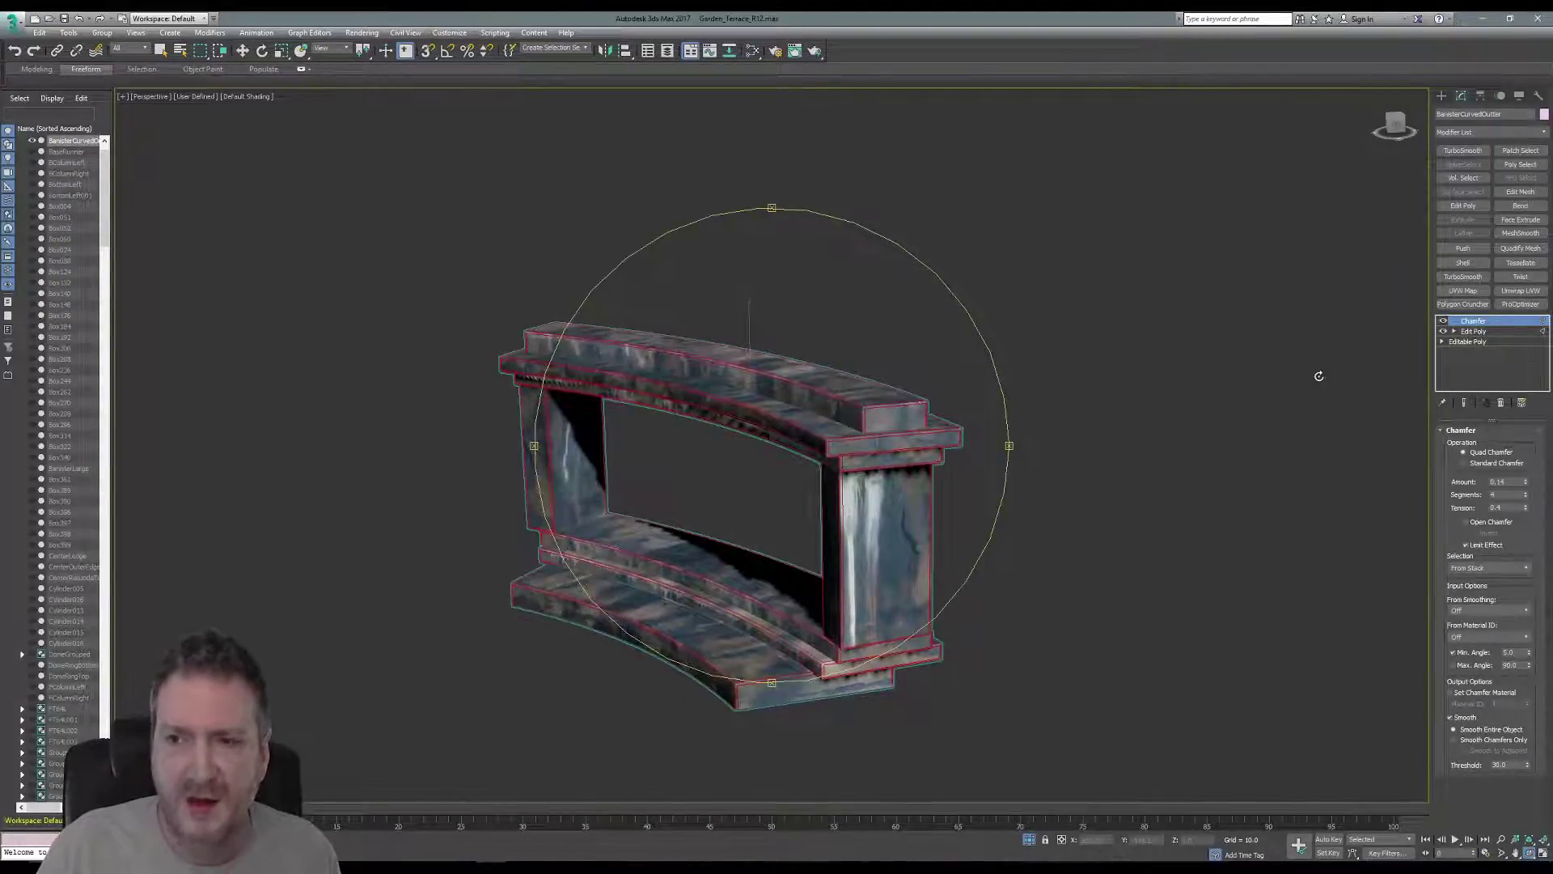
- Copy the banister's Chamfer and Edit Poly modifiers together, and end isolation to show the full terrace scene
{"action": "left_click", "coordinate": [1479, 332], "text": "ctrl"}
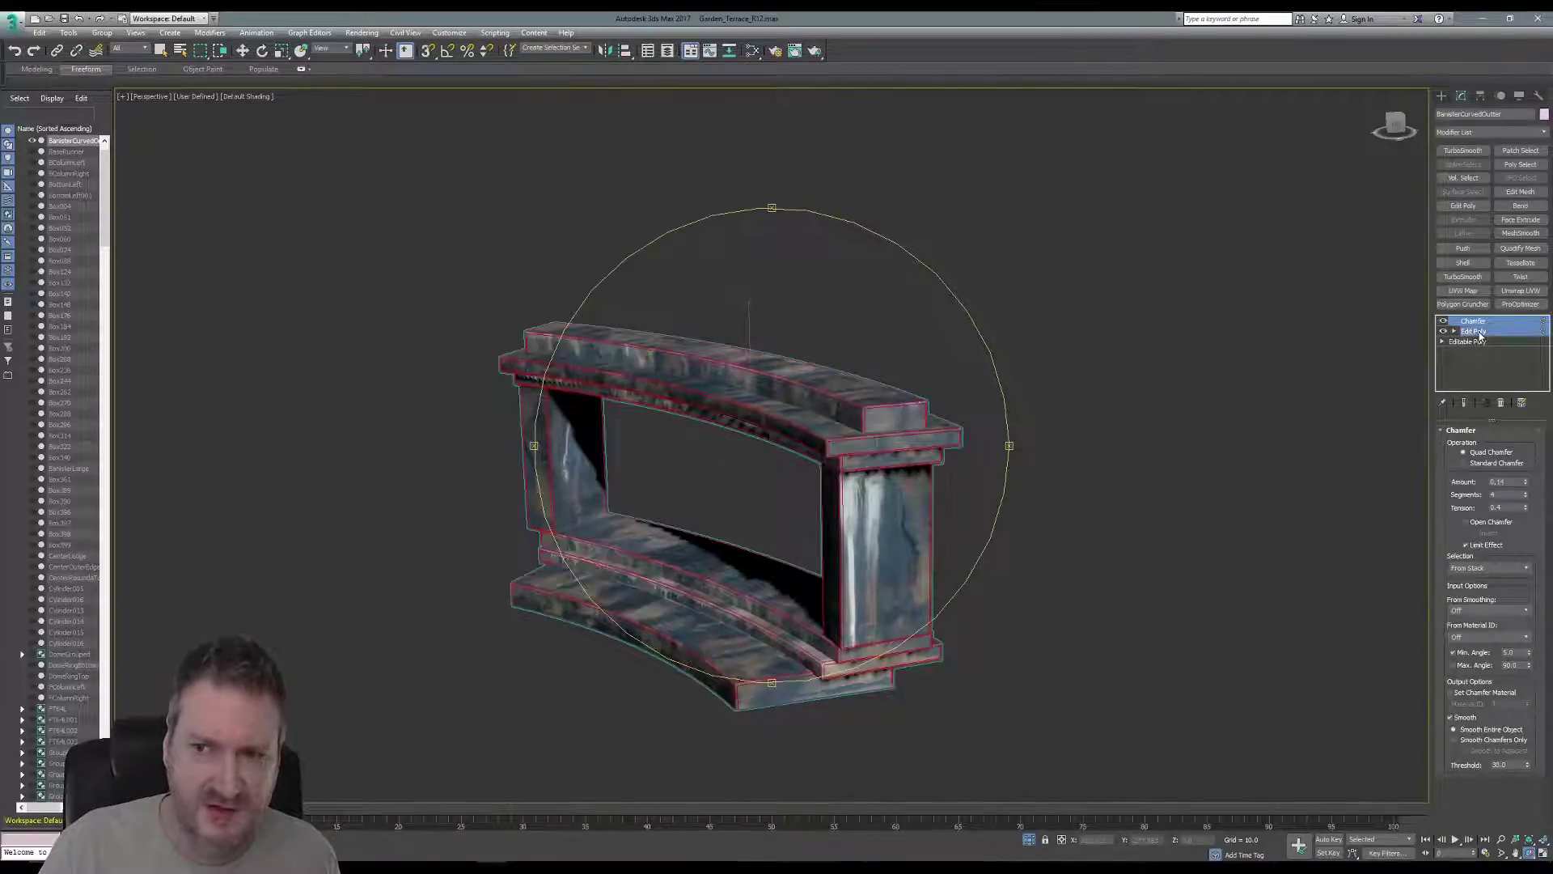
{"action": "right_click", "coordinate": [1479, 331]}
{"action": "left_click", "coordinate": [1426, 386]}
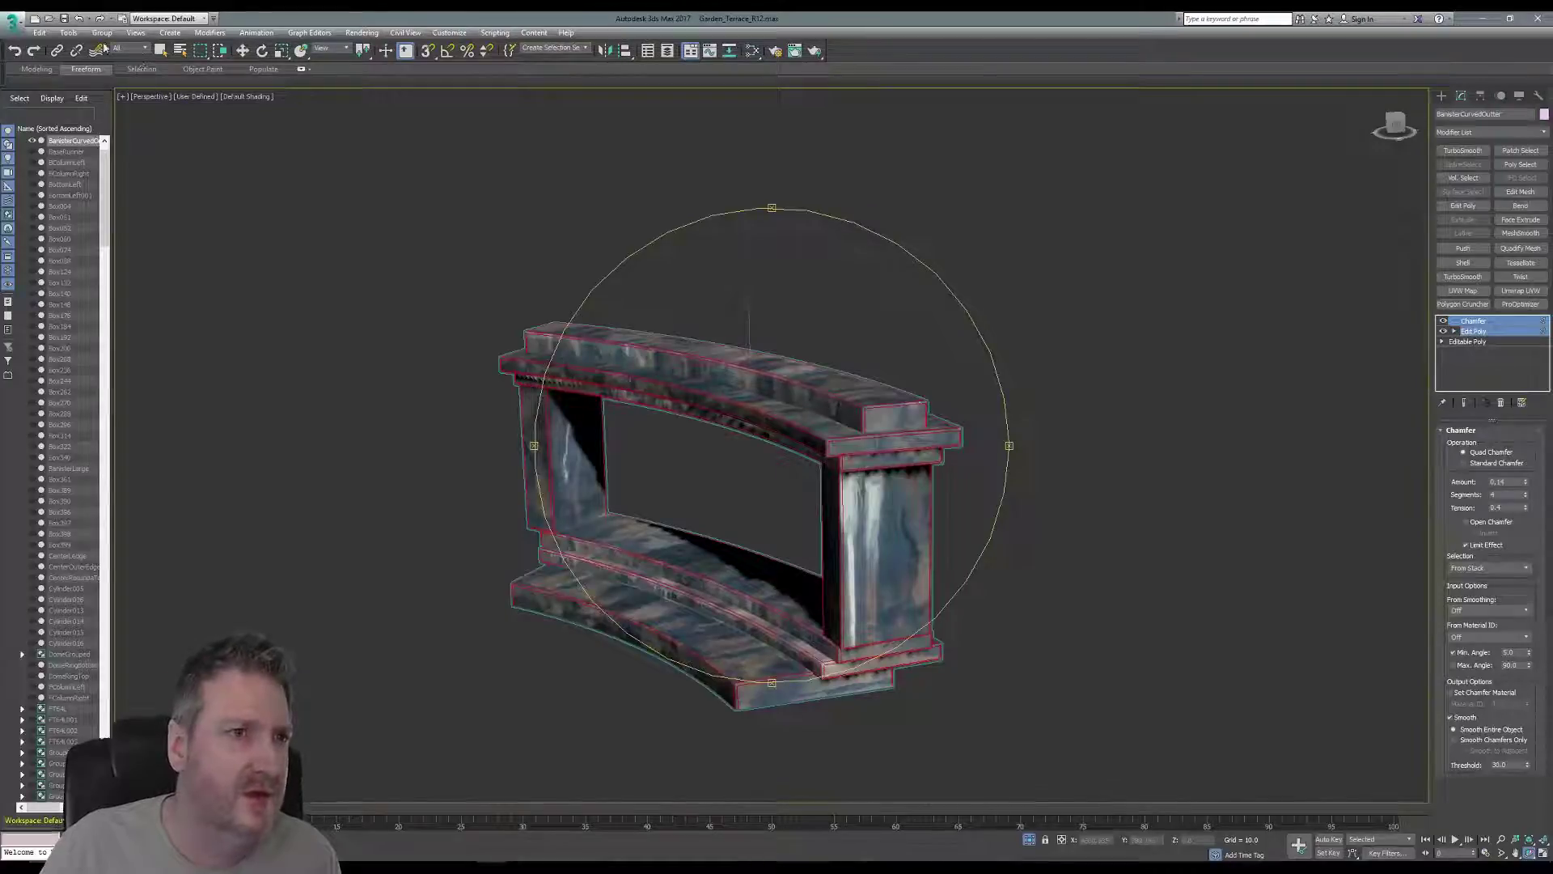
{"action": "left_click", "coordinate": [68, 32]}
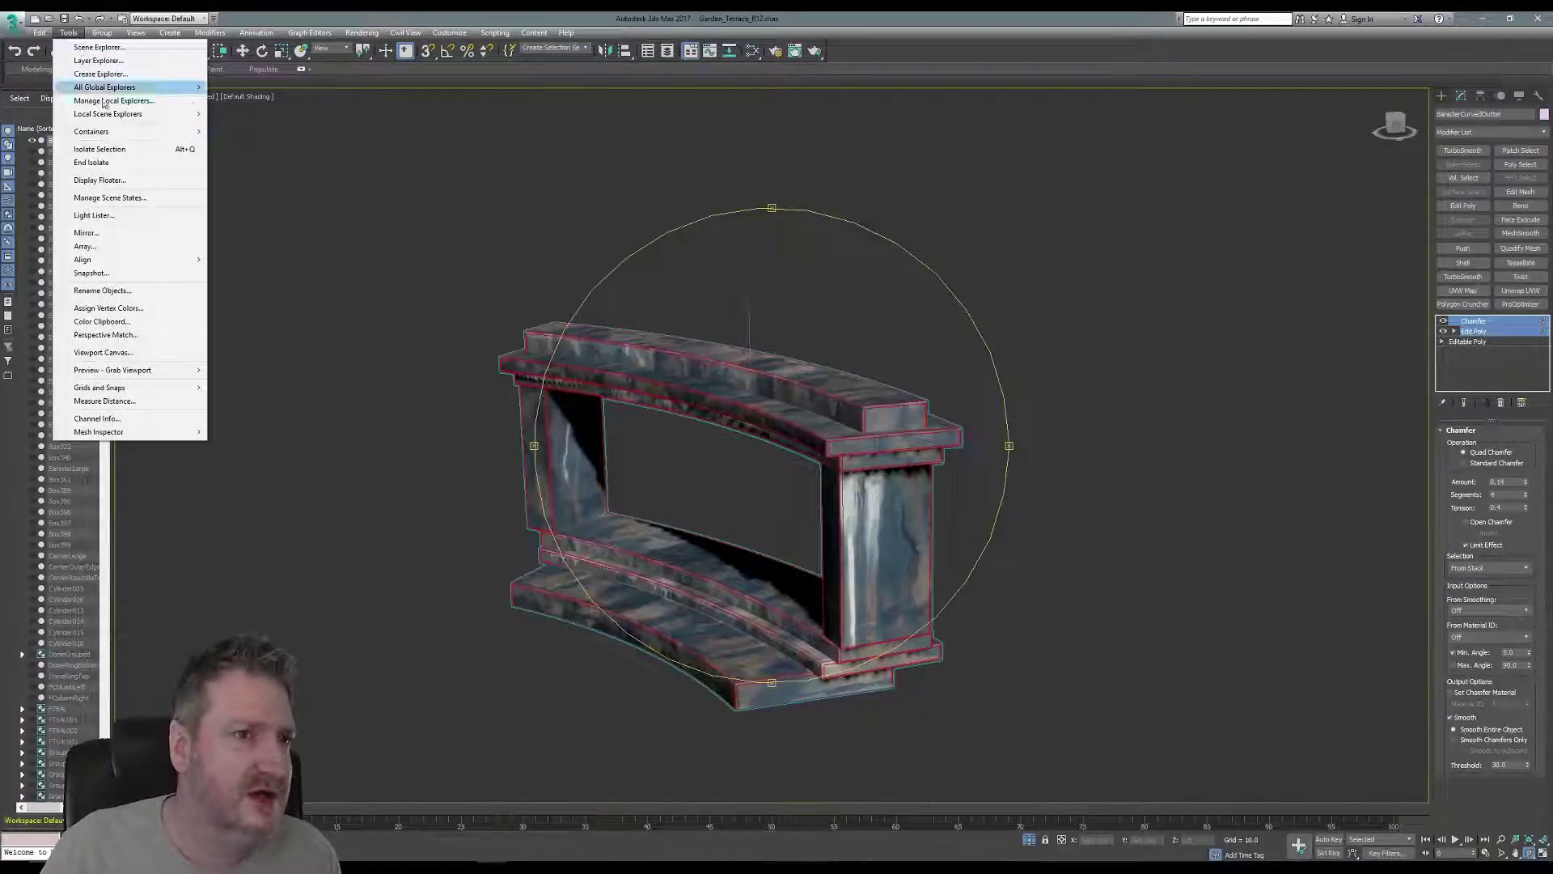
{"action": "left_click", "coordinate": [124, 164]}
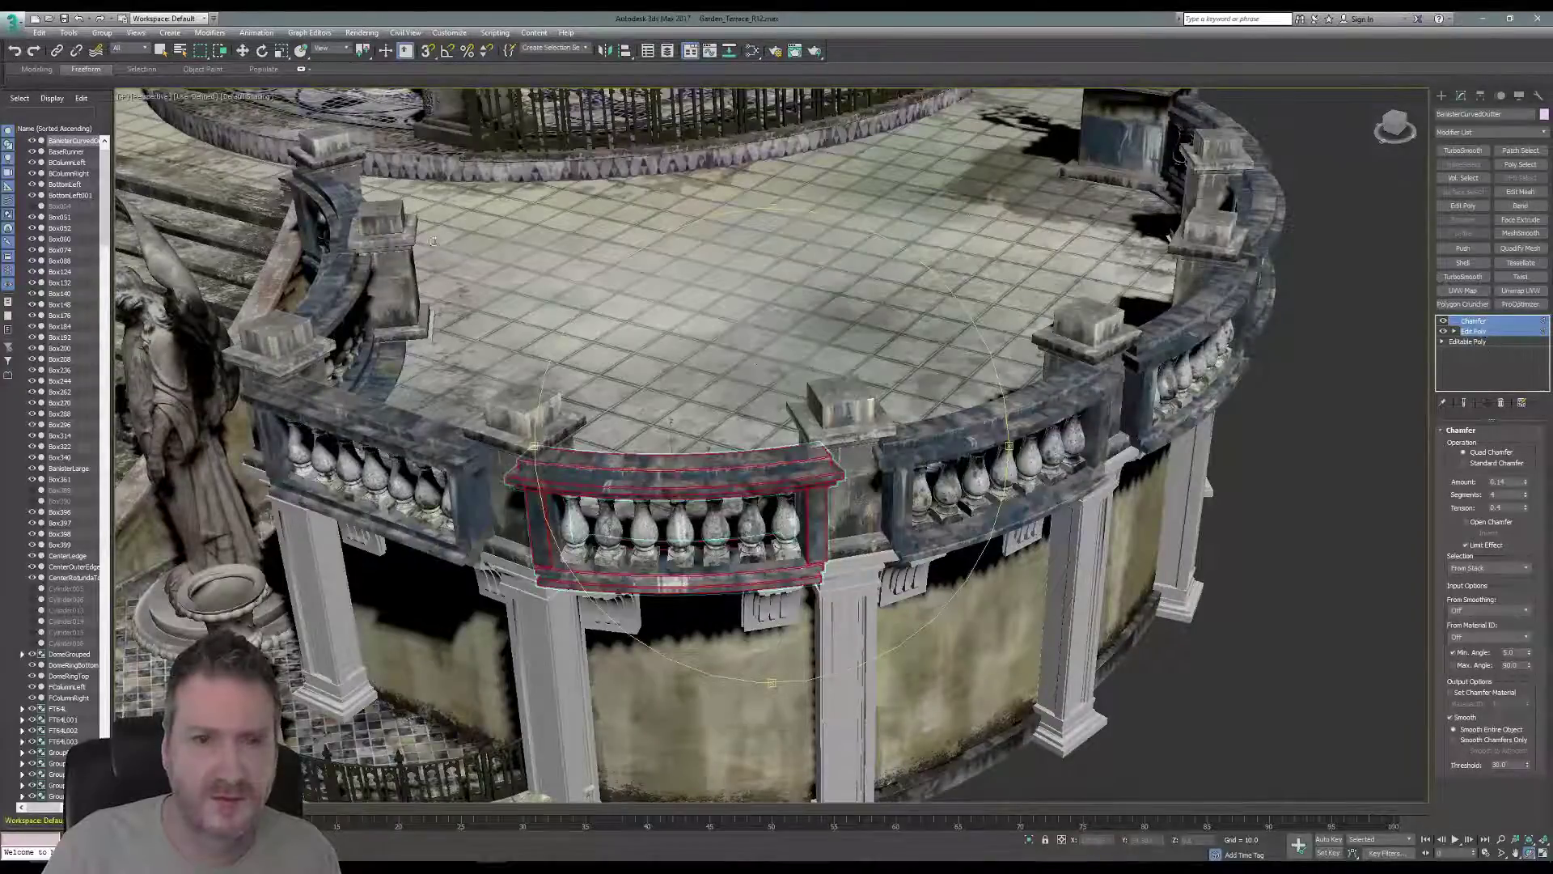
- Select the neighbouring curved banister section and collapse its entire modifier stack to an Editable Poly
{"action": "left_click", "coordinate": [162, 51]}
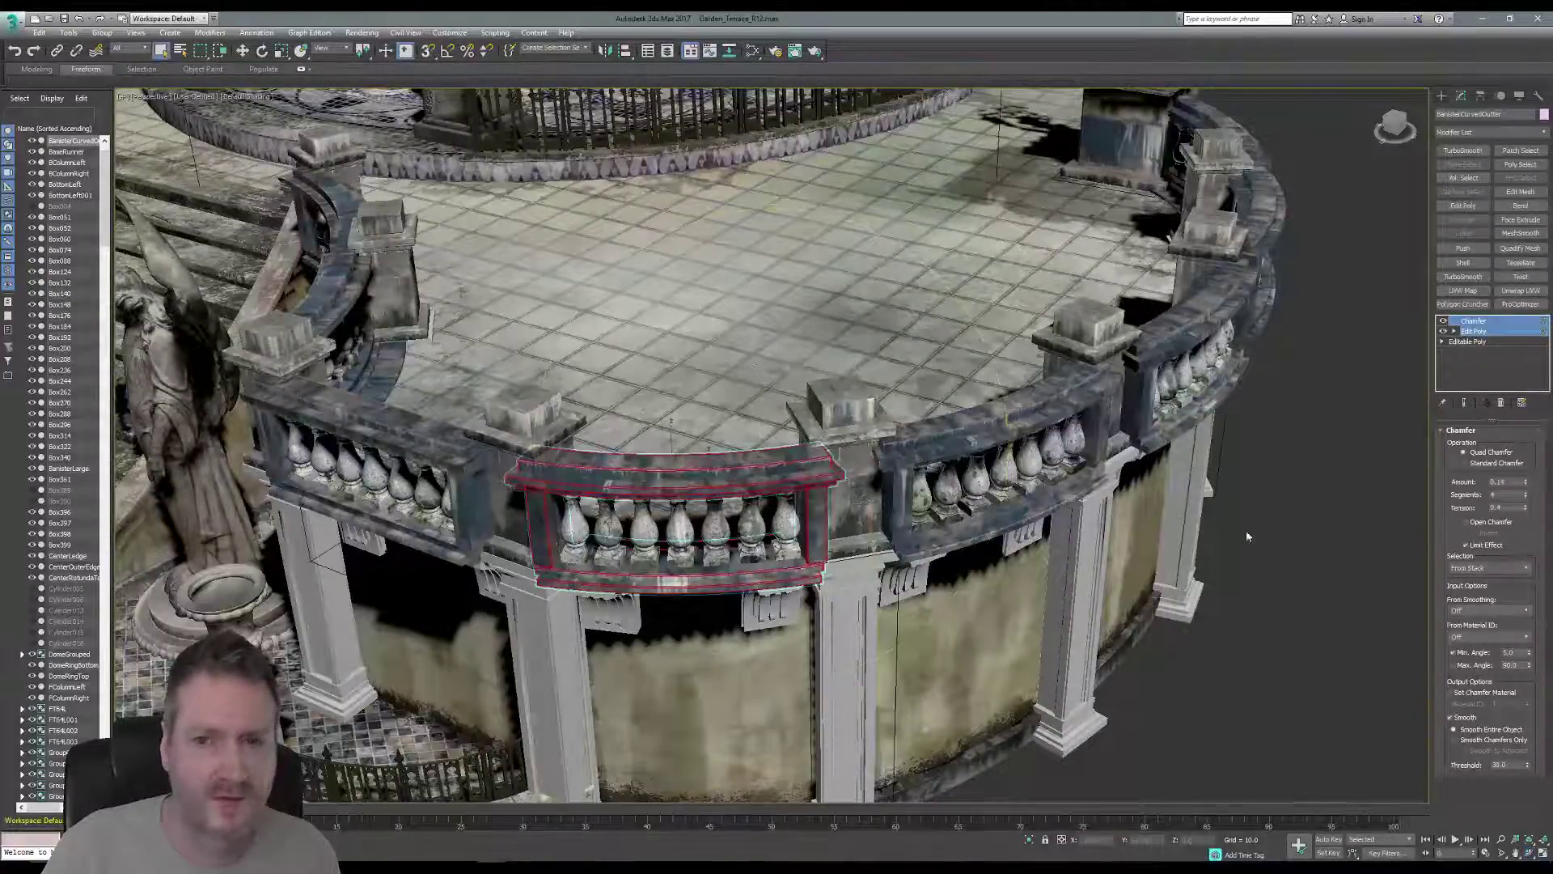
{"action": "left_click", "coordinate": [1270, 526]}
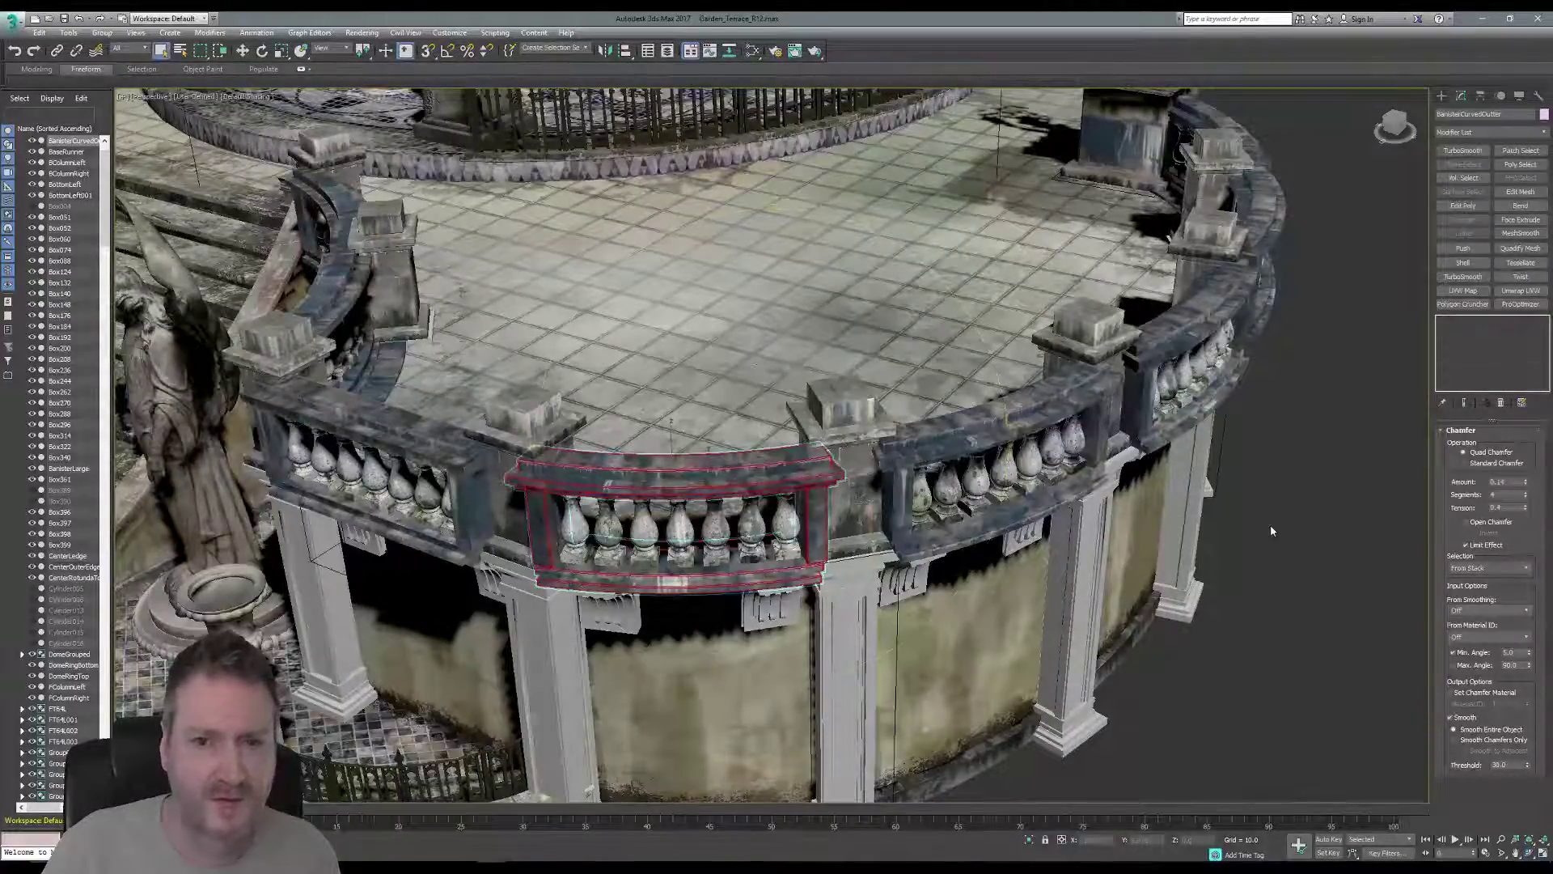
{"action": "left_click", "coordinate": [964, 432]}
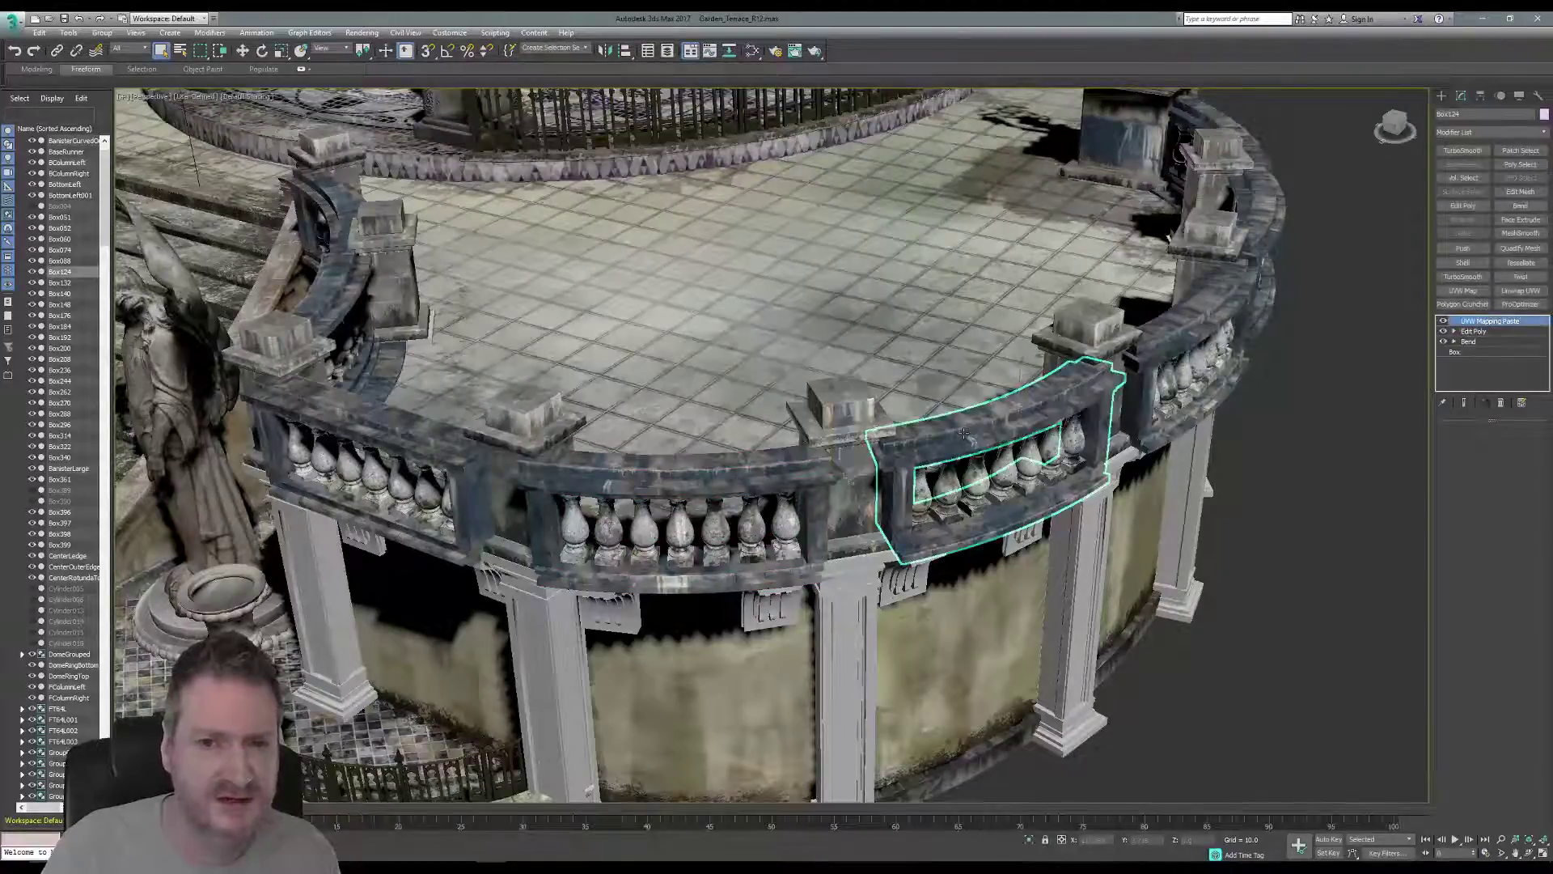
{"action": "right_click", "coordinate": [1484, 329]}
{"action": "left_click", "coordinate": [1448, 443]}
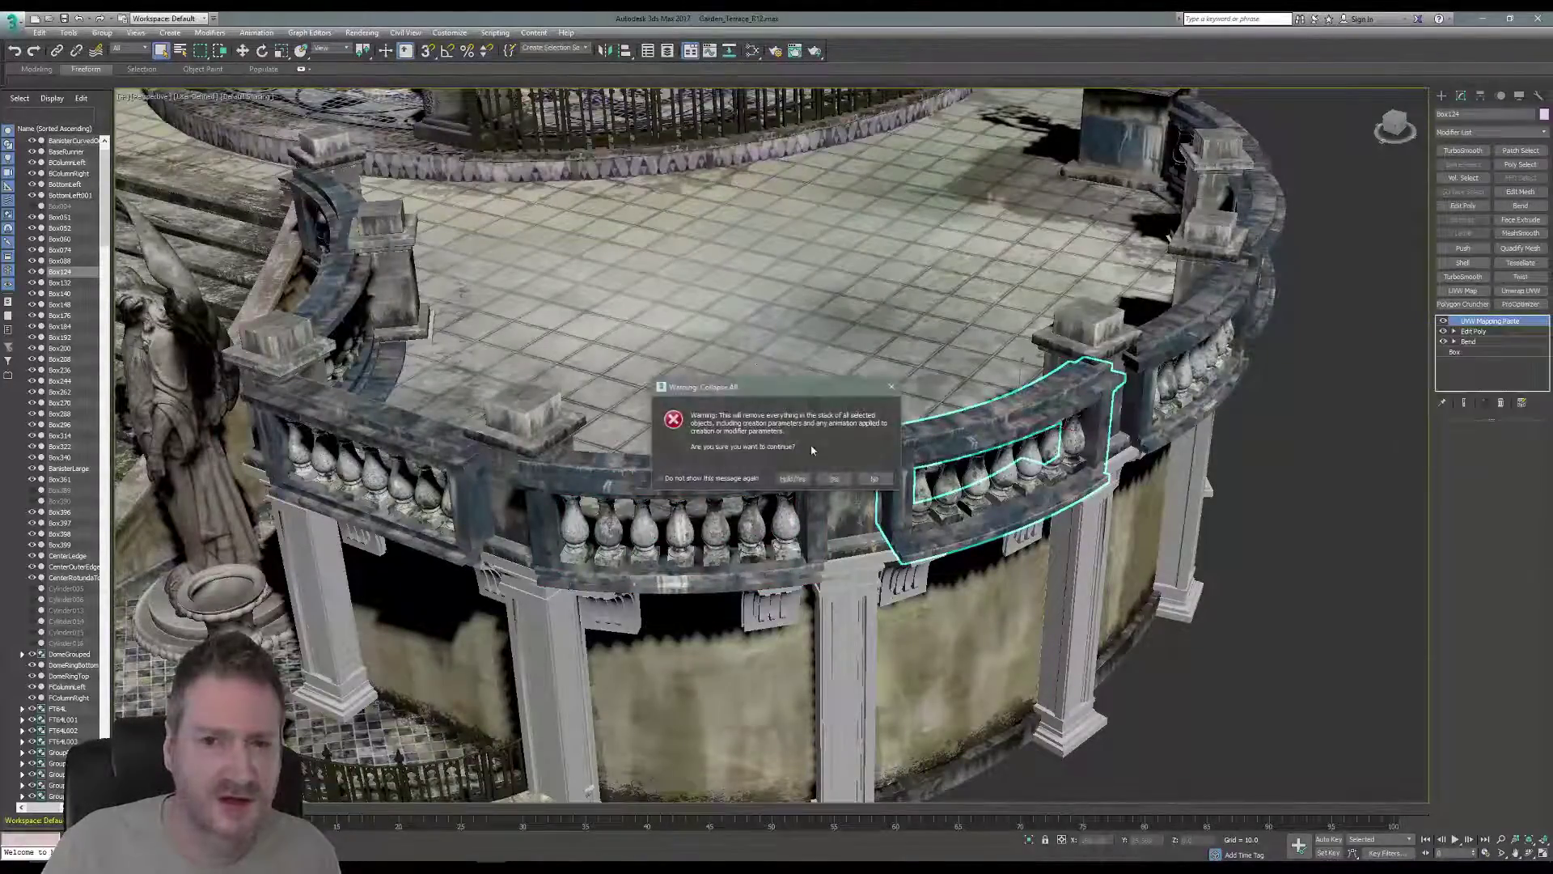
{"action": "left_click", "coordinate": [835, 479]}
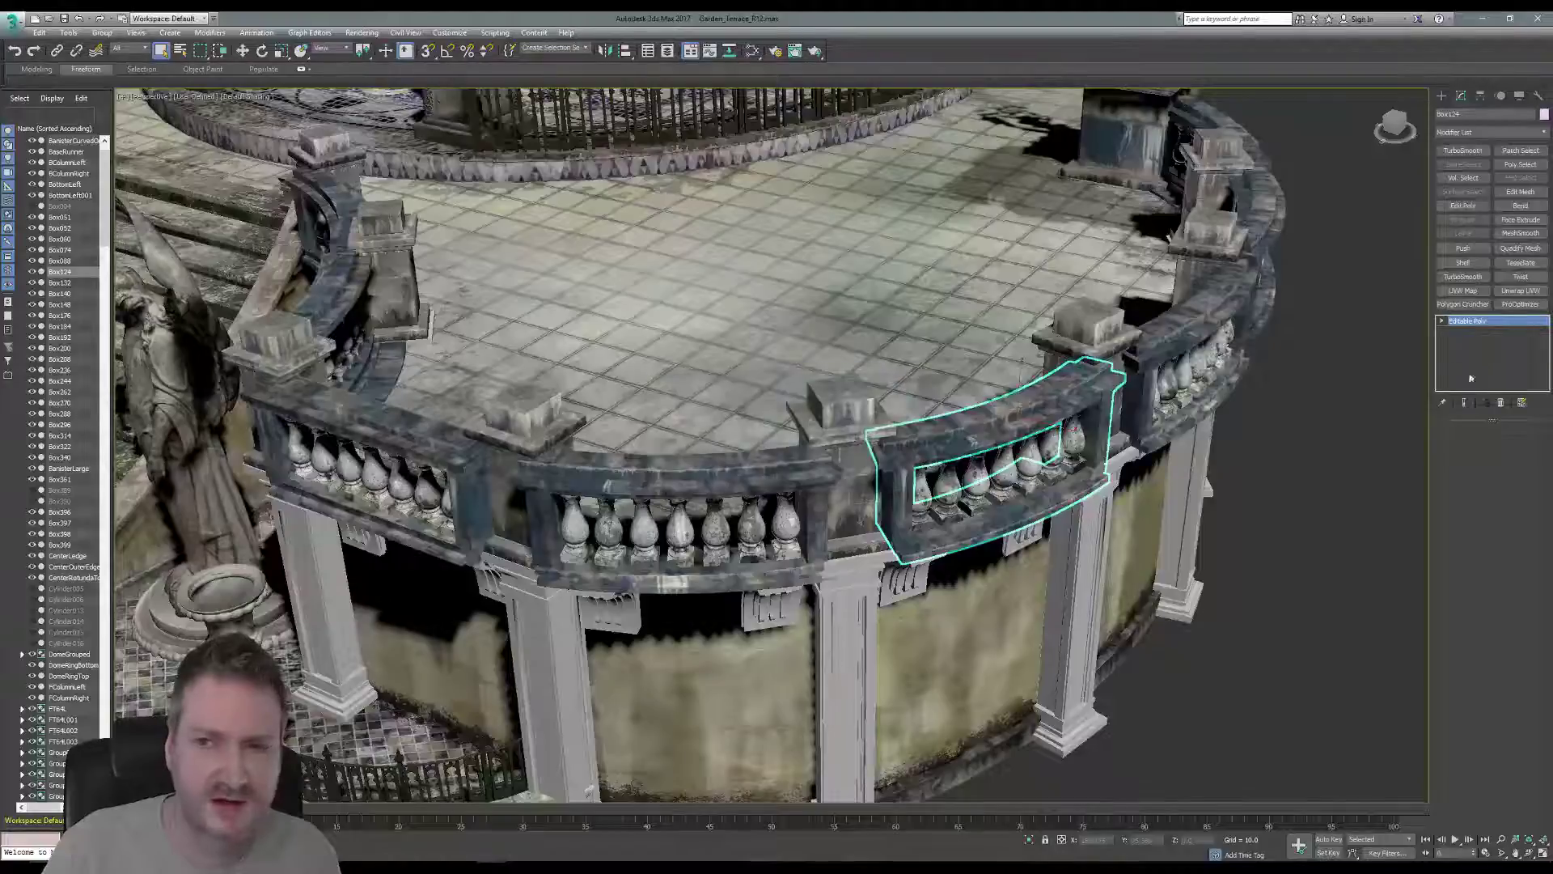
- Paste the copied Edit Poly and Chamfer modifiers onto the collapsed banister section
{"action": "right_click", "coordinate": [1466, 322]}
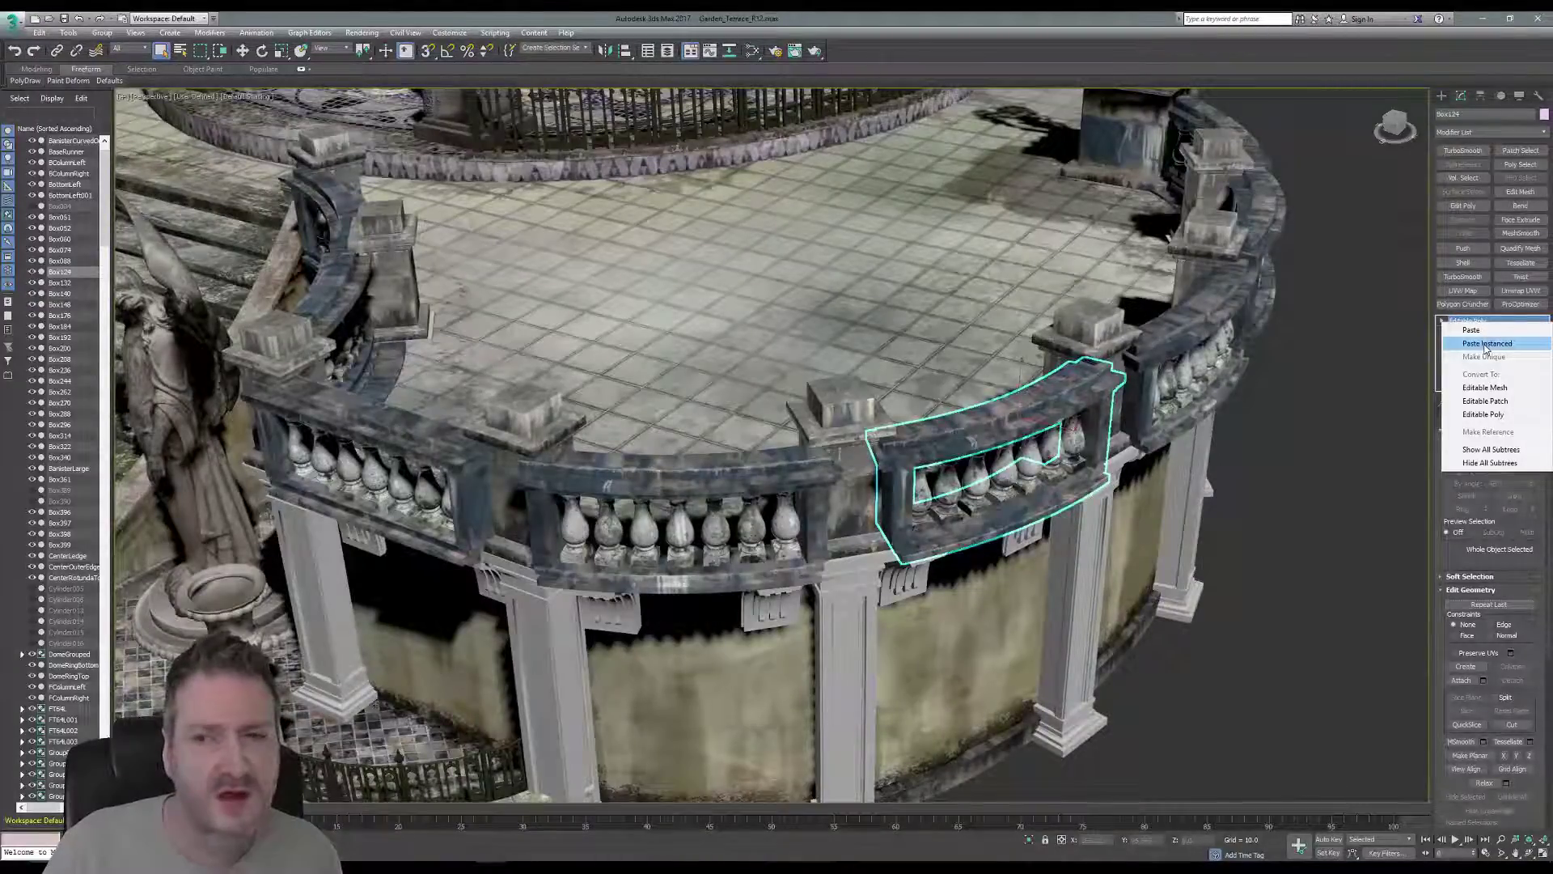
{"action": "left_click", "coordinate": [1487, 346]}
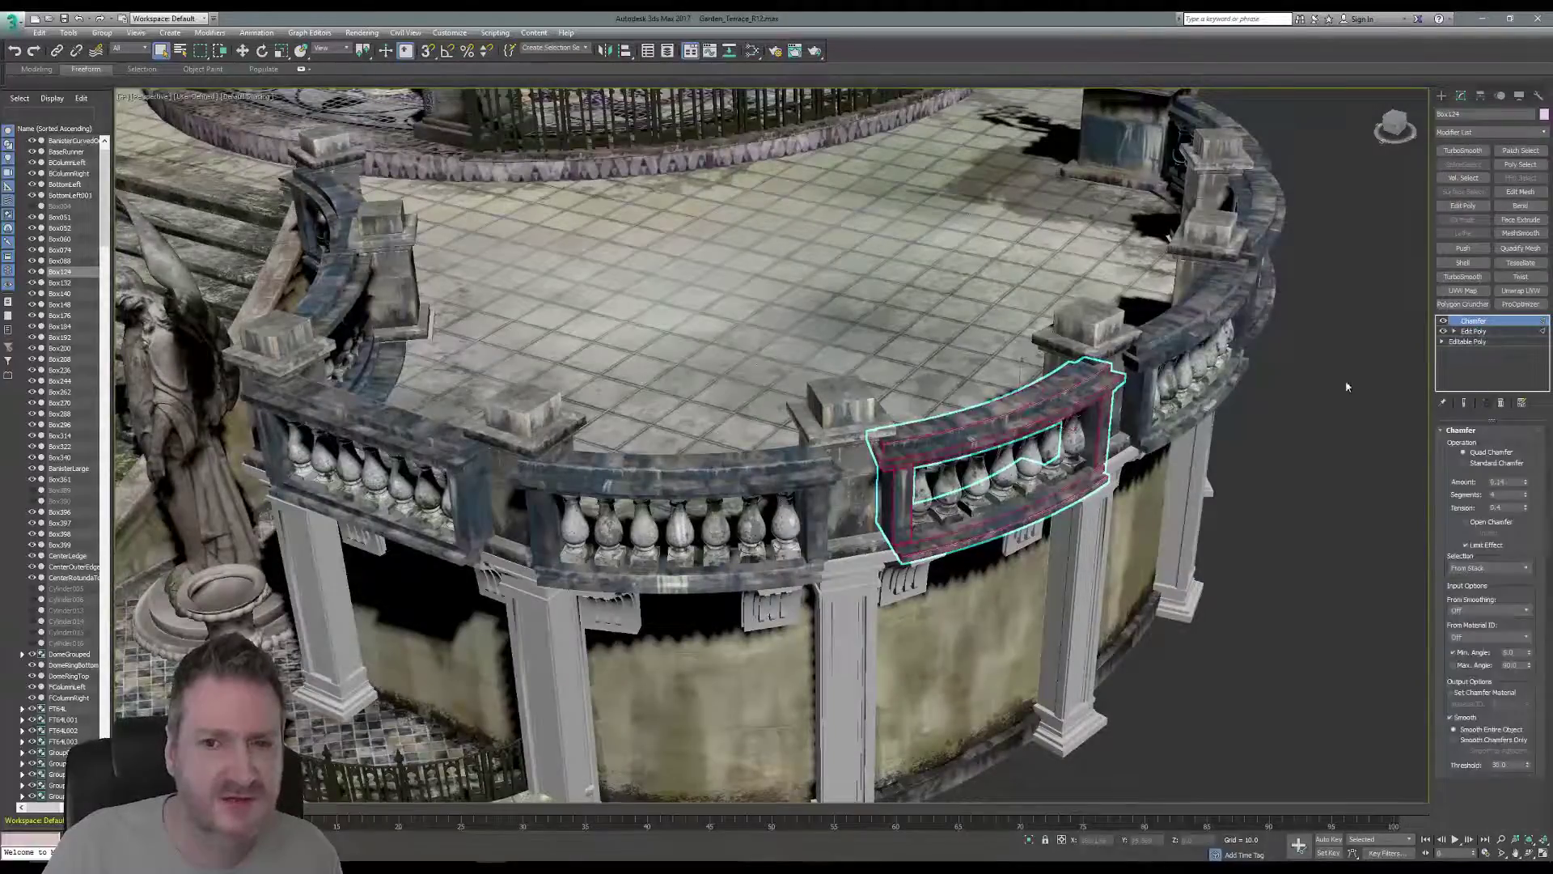
- Collapse the stack of the next curved banister section, Box132, to an Editable Poly and paste the copied Edit Poly and Chamfer modifiers onto it
{"action": "left_click", "coordinate": [1199, 324]}
{"action": "right_click", "coordinate": [1475, 333]}
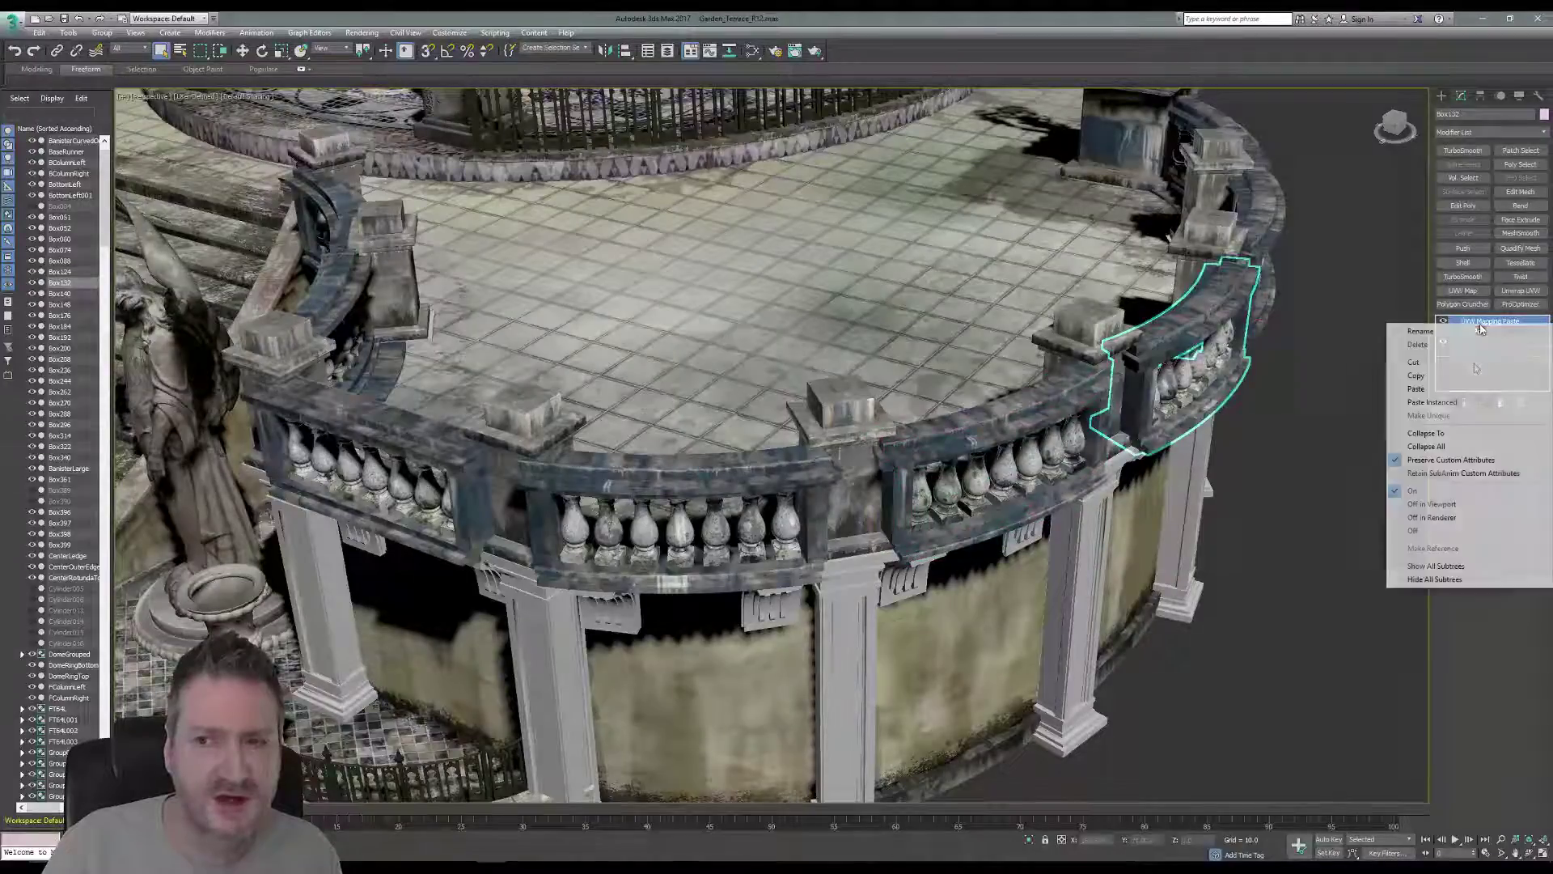
{"action": "left_click", "coordinate": [1445, 448]}
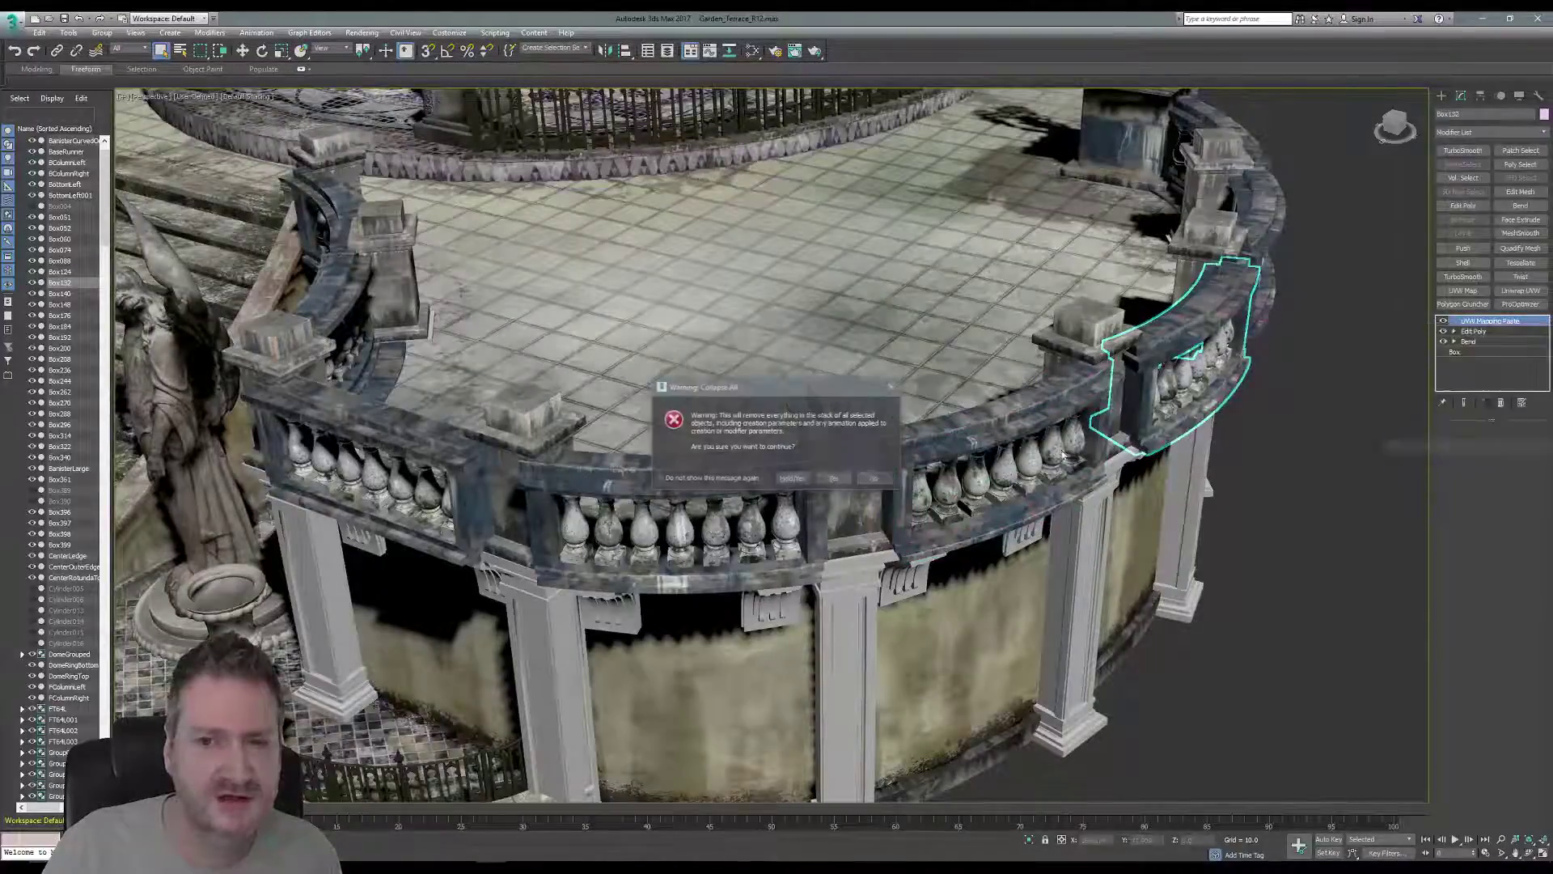
{"action": "left_click", "coordinate": [832, 486]}
{"action": "left_click", "coordinate": [1468, 321]}
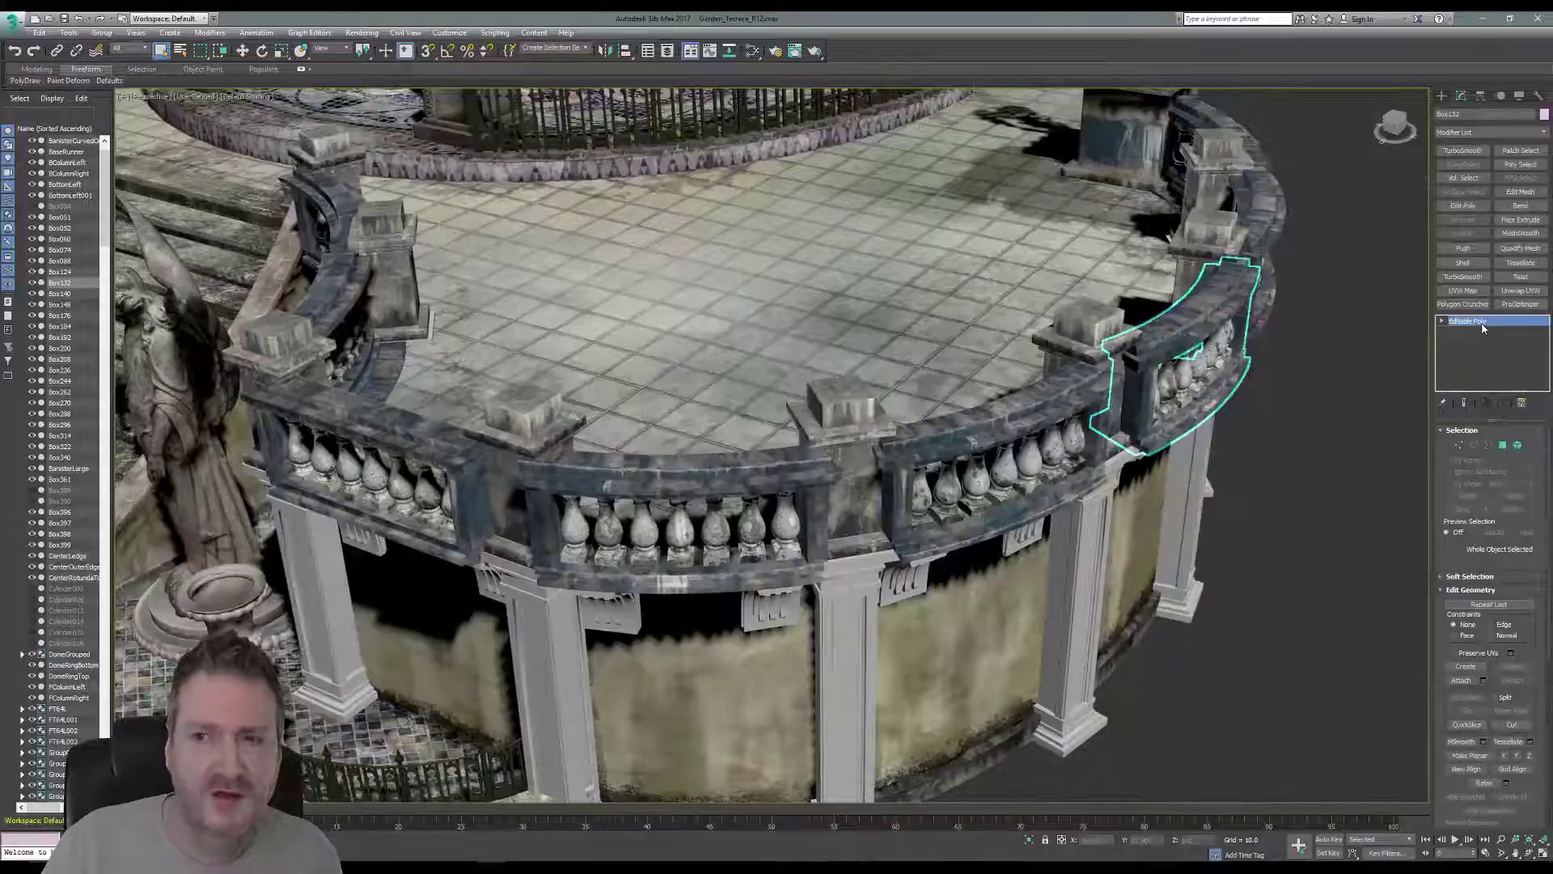
{"action": "right_click", "coordinate": [1482, 327]}
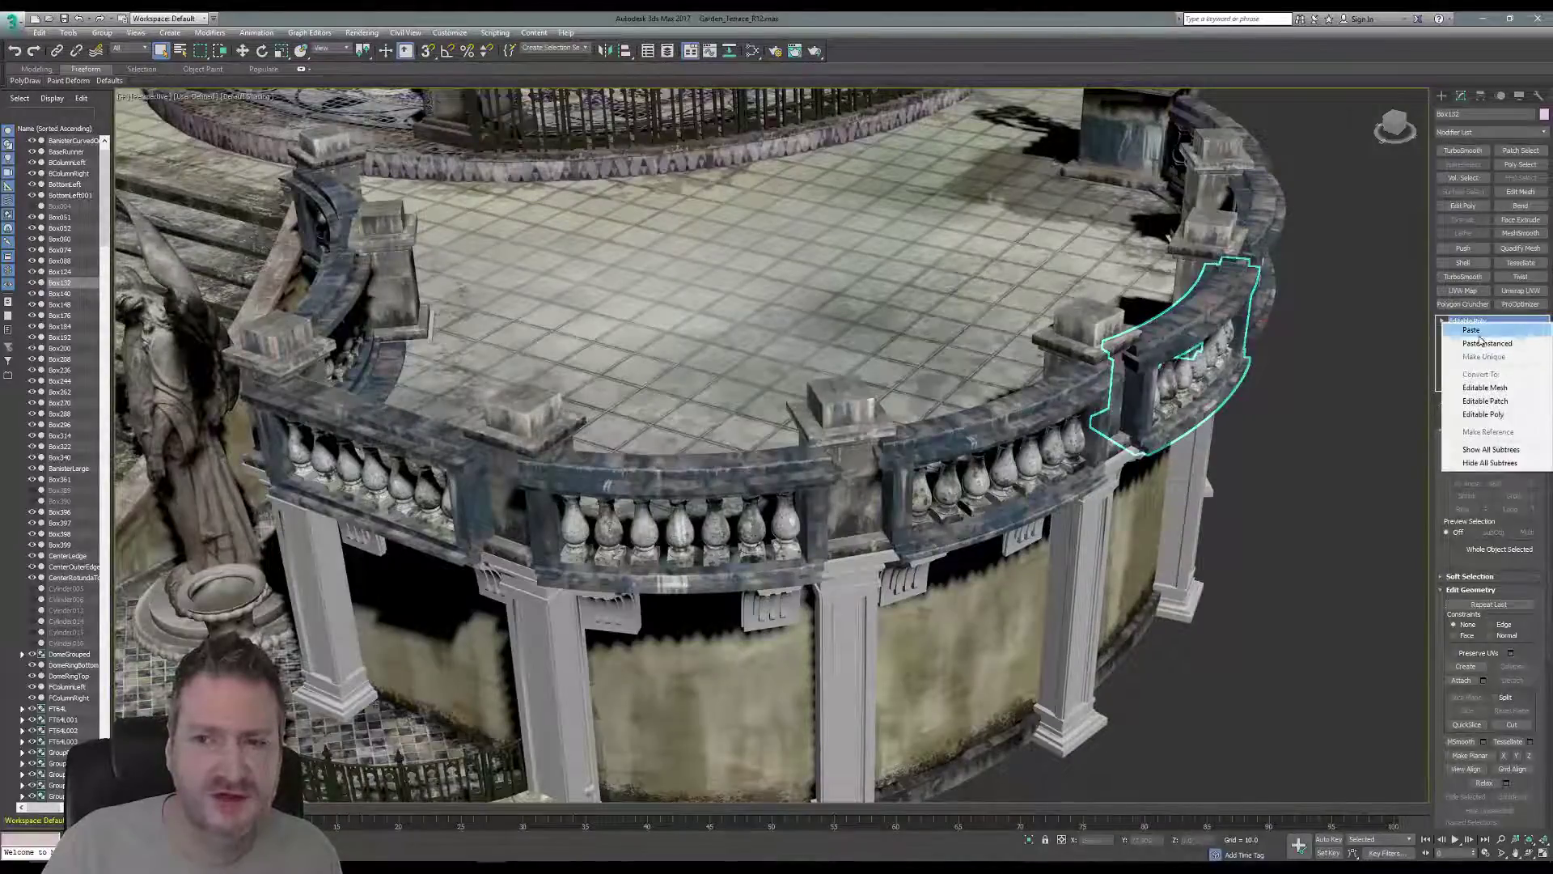
{"action": "left_click", "coordinate": [1478, 331]}
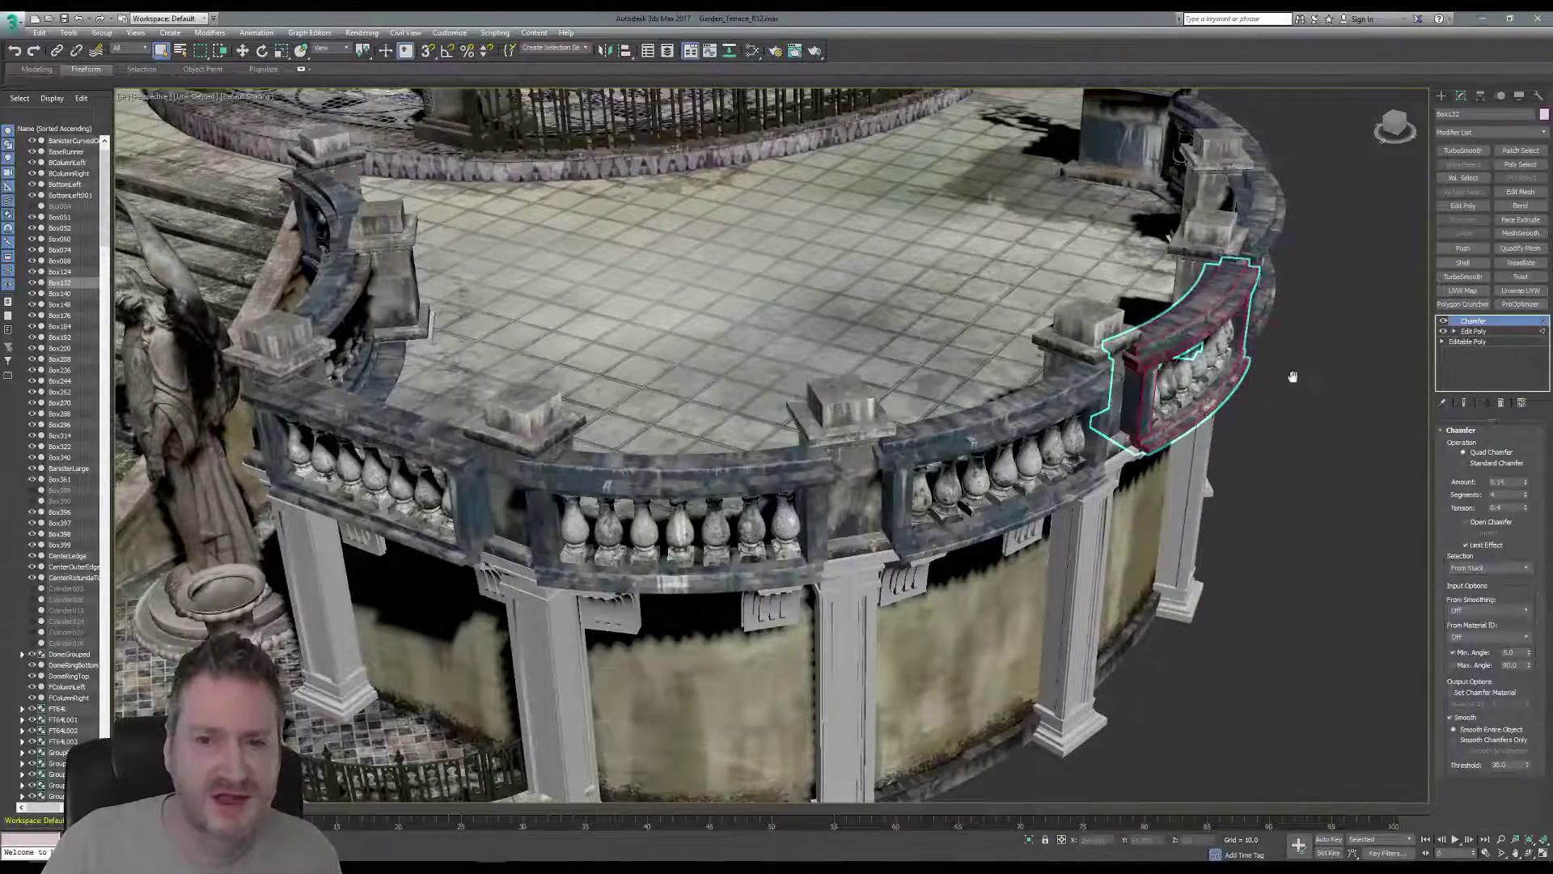
- Collapse the following banister section, Box140, to an Editable Poly and paste the copied Edit Poly and Chamfer modifiers onto it
{"action": "middle_click_drag", "start_coordinate": [1293, 376], "coordinate": [938, 381], "text": "alt"}
{"action": "left_click", "coordinate": [939, 381]}
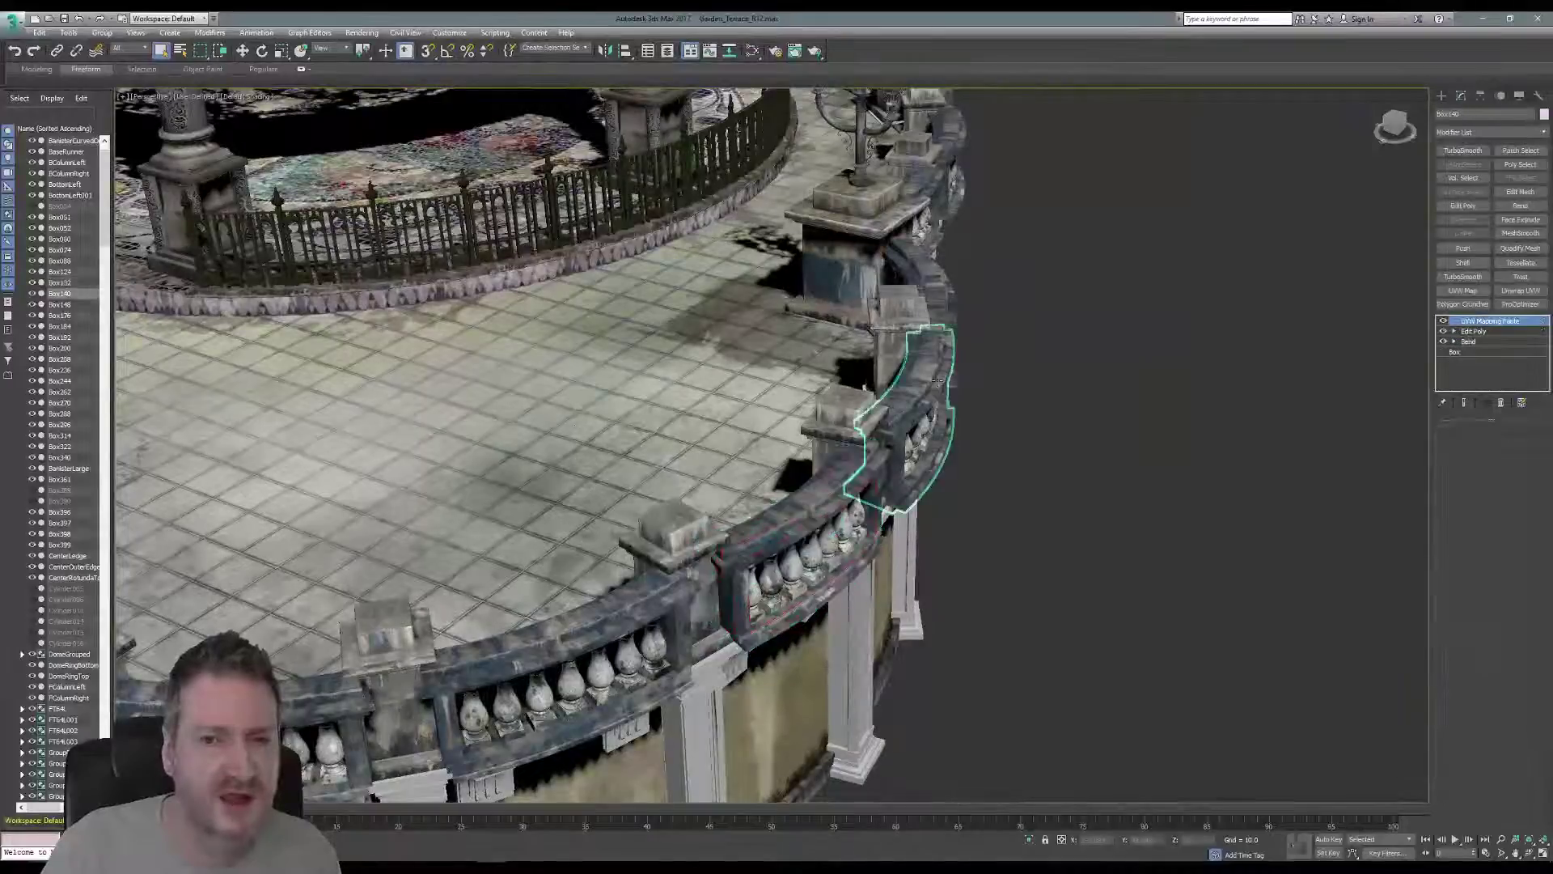
{"action": "right_click", "coordinate": [1484, 324]}
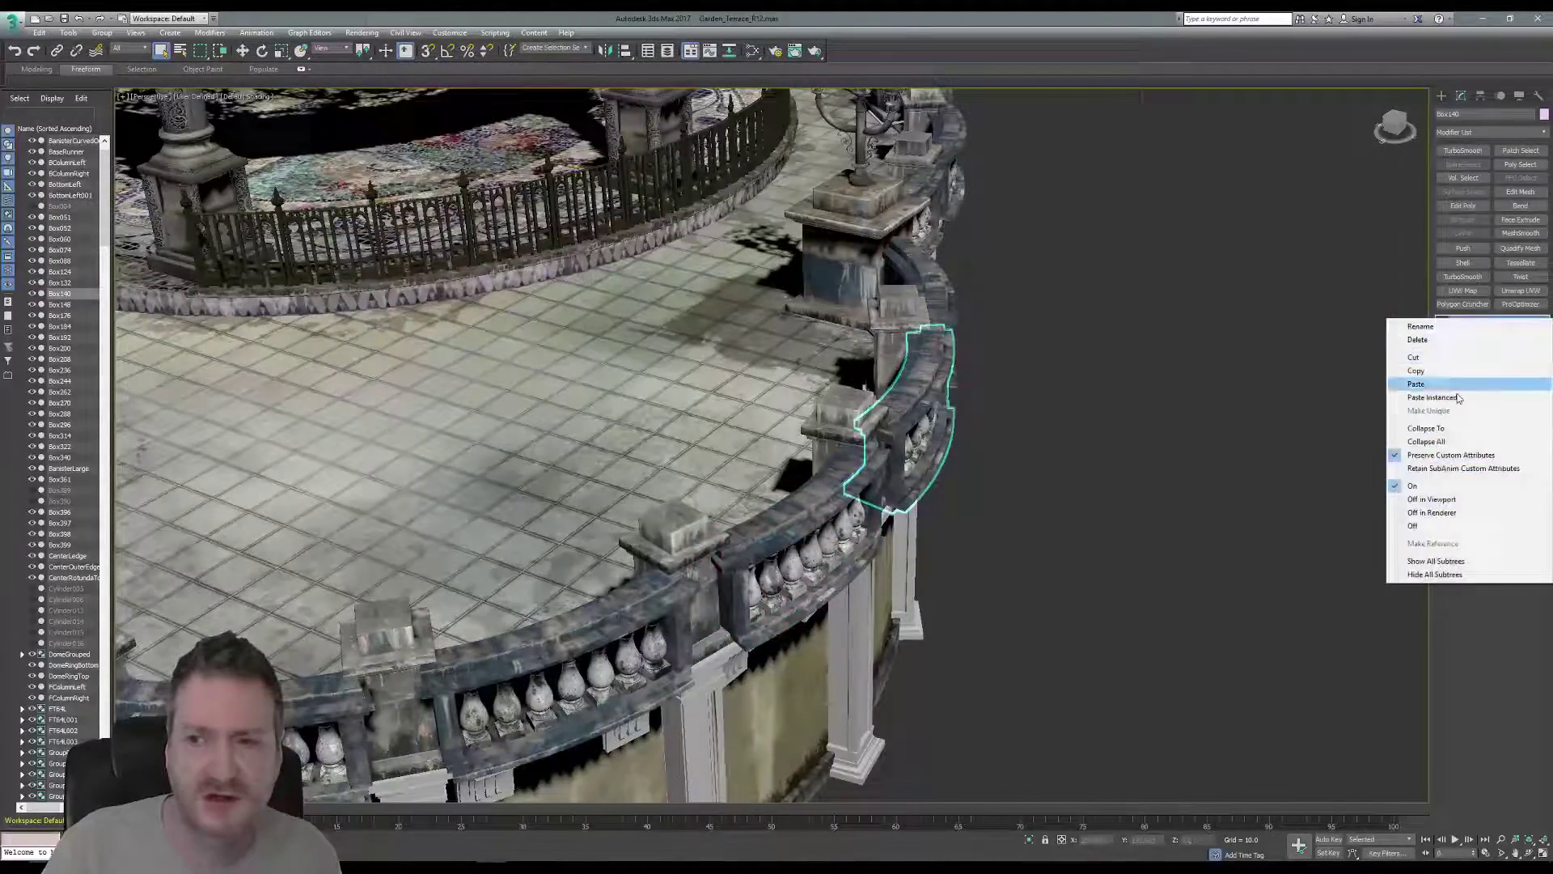
{"action": "left_click", "coordinate": [1437, 445]}
{"action": "left_click", "coordinate": [834, 479]}
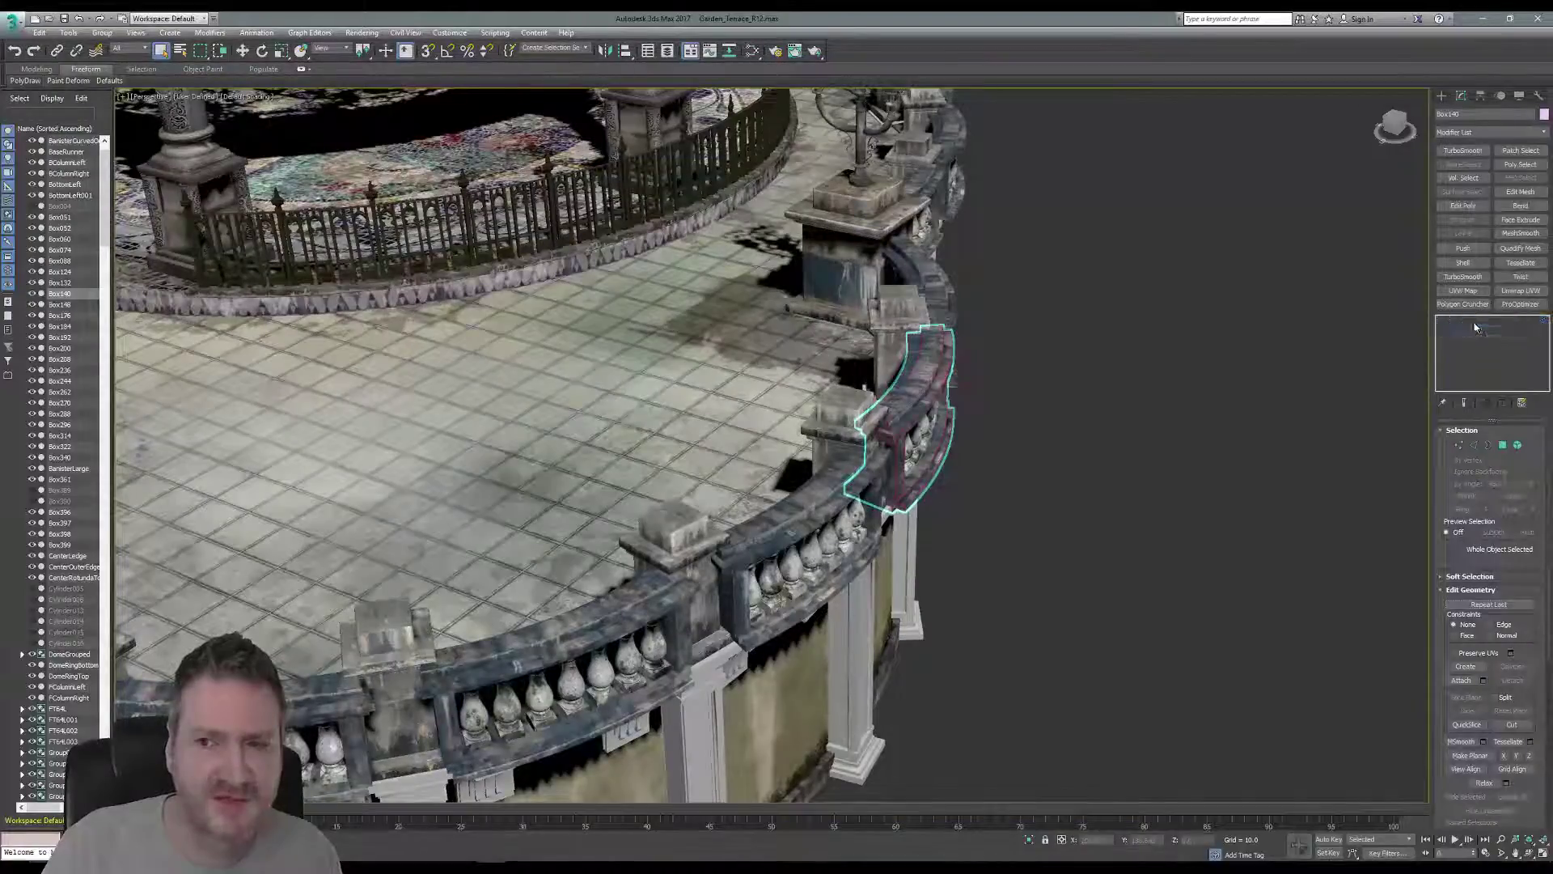
{"action": "key", "text": "ctrl+z"}
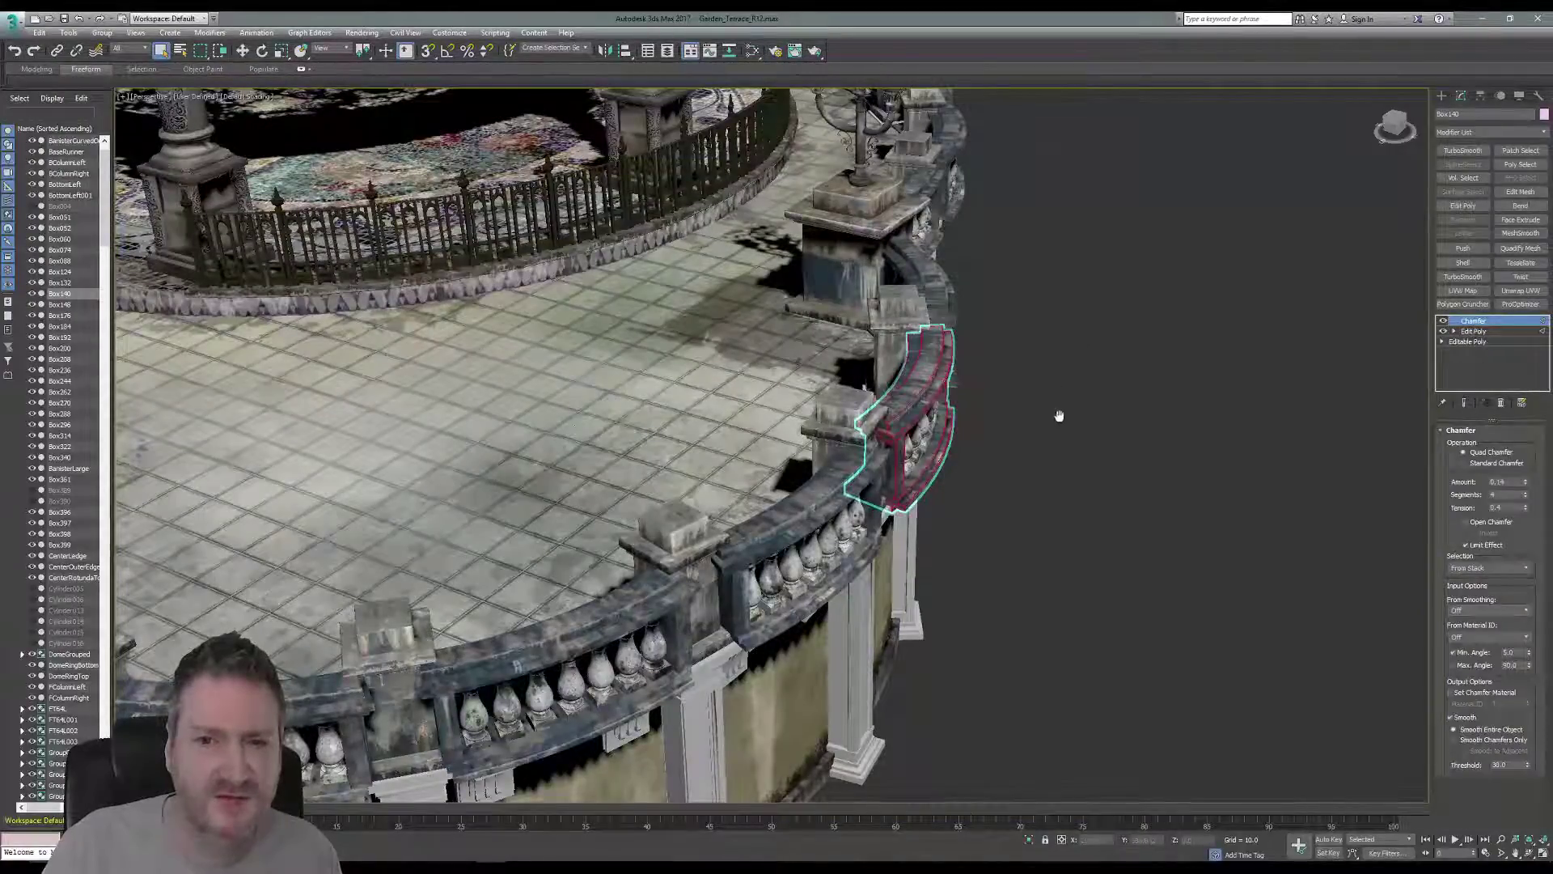
- Collapse the short banister section just before the blue lamp's pedestal and paste the copied Edit Poly and Chamfer modifiers onto it
{"action": "middle_click_drag", "start_coordinate": [1060, 416], "coordinate": [1194, 567]}
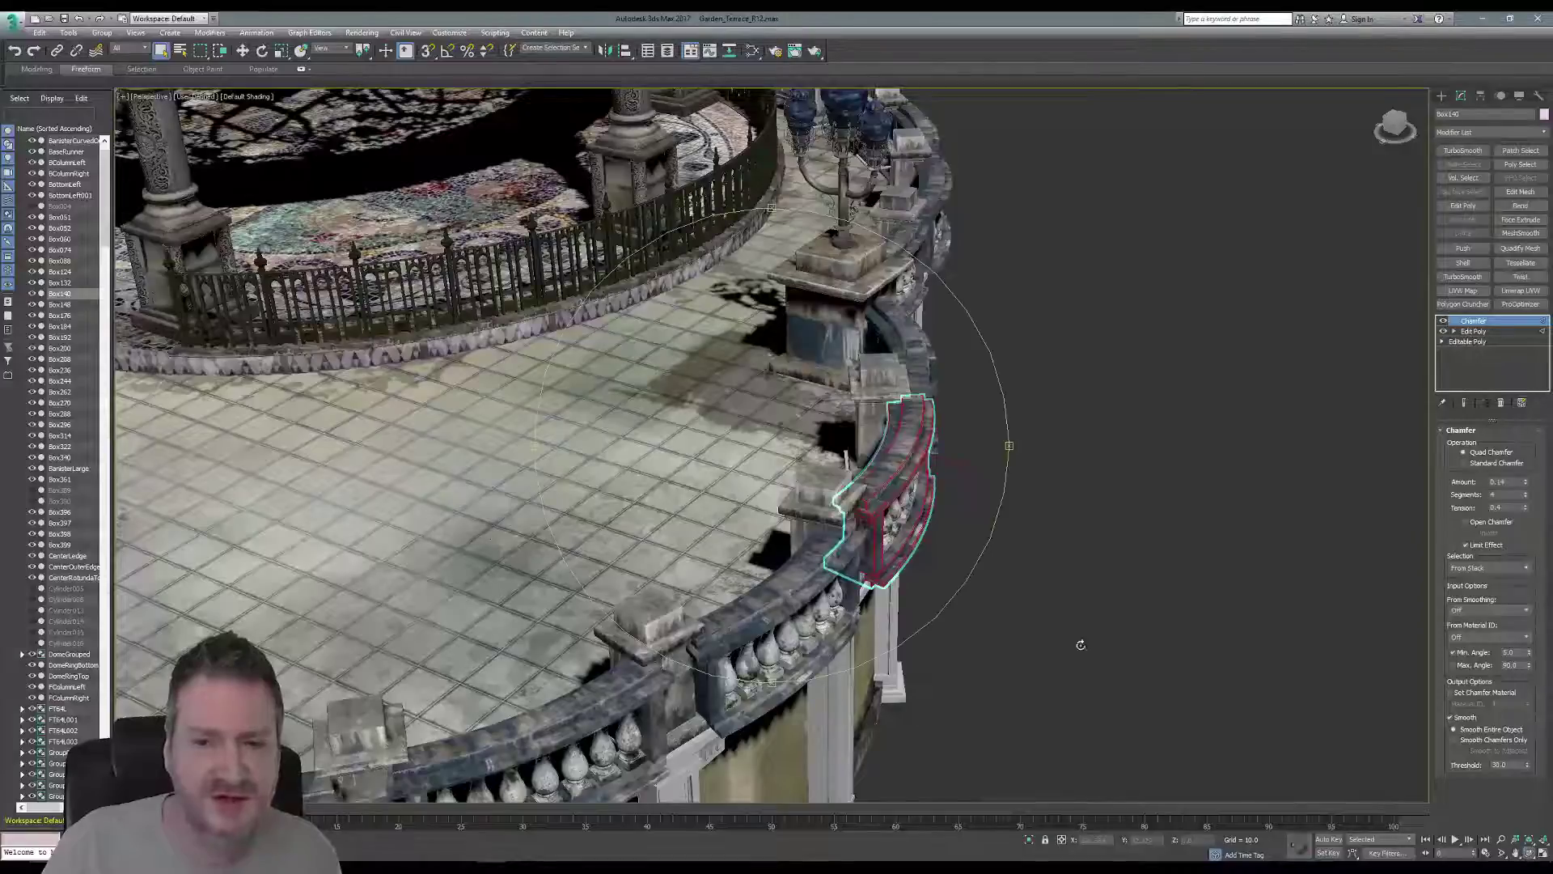
{"action": "middle_click_drag", "start_coordinate": [1075, 641], "coordinate": [572, 518], "text": "alt"}
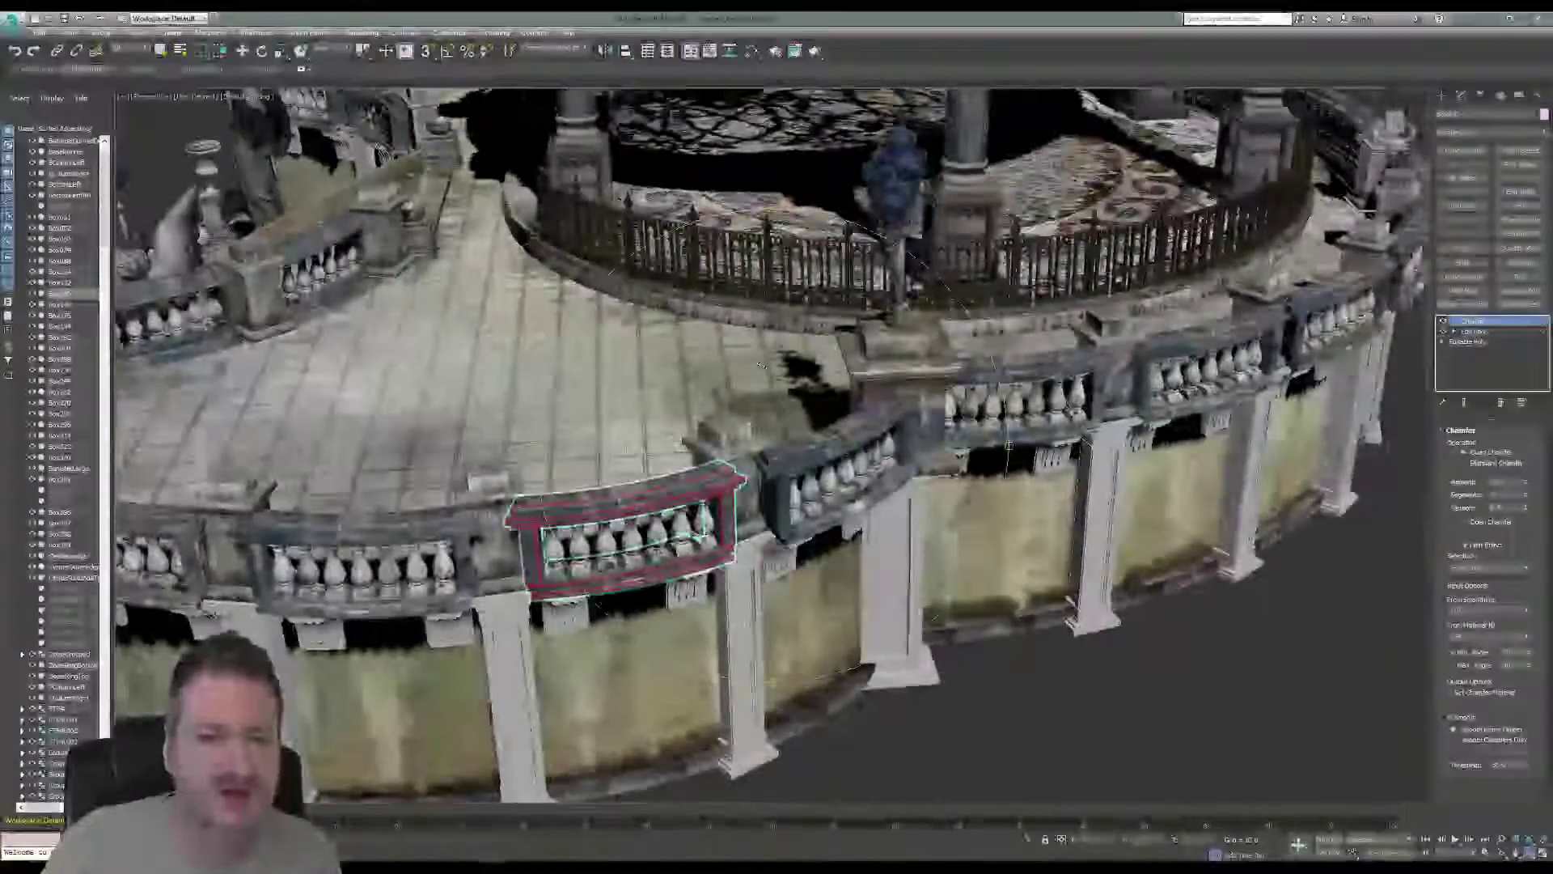
{"action": "left_click", "coordinate": [165, 52]}
{"action": "left_click", "coordinate": [162, 51]}
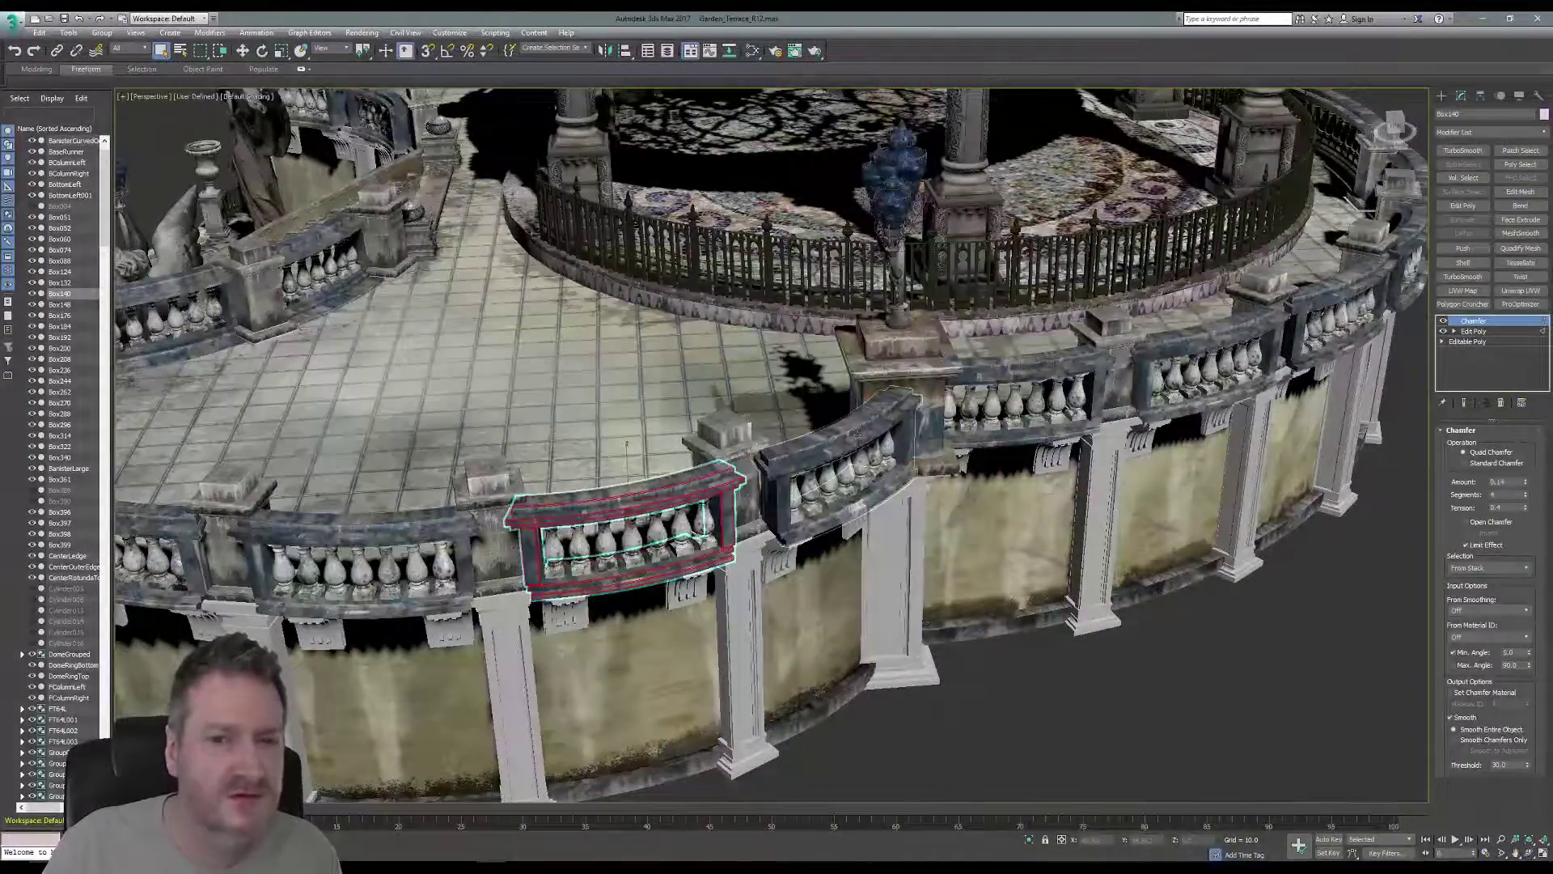
{"action": "left_click", "coordinate": [837, 465]}
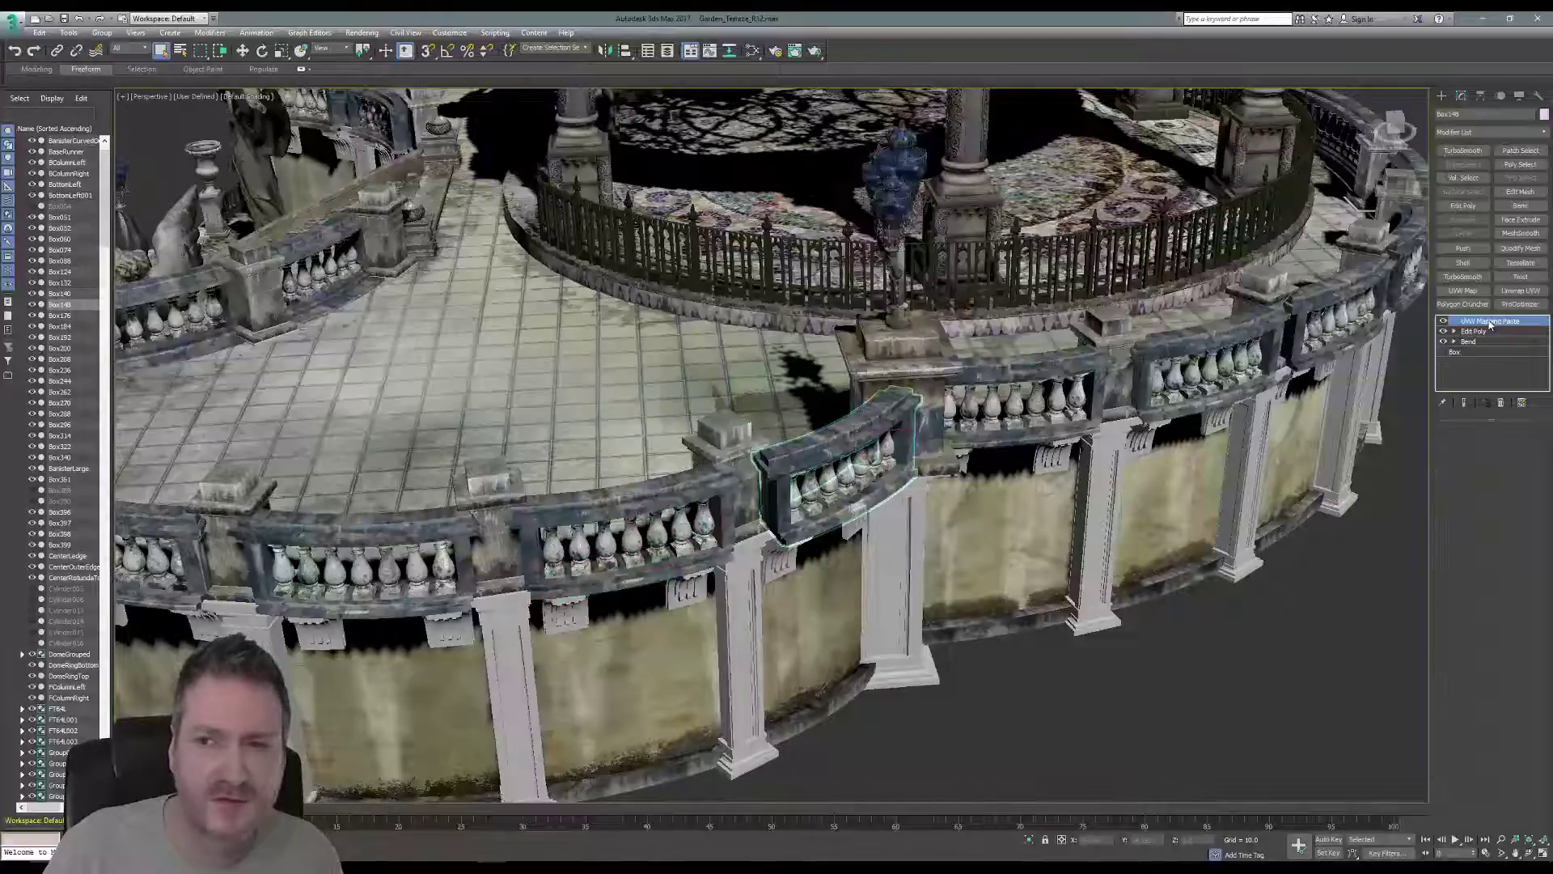
{"action": "right_click", "coordinate": [1491, 324]}
{"action": "left_click", "coordinate": [1461, 443]}
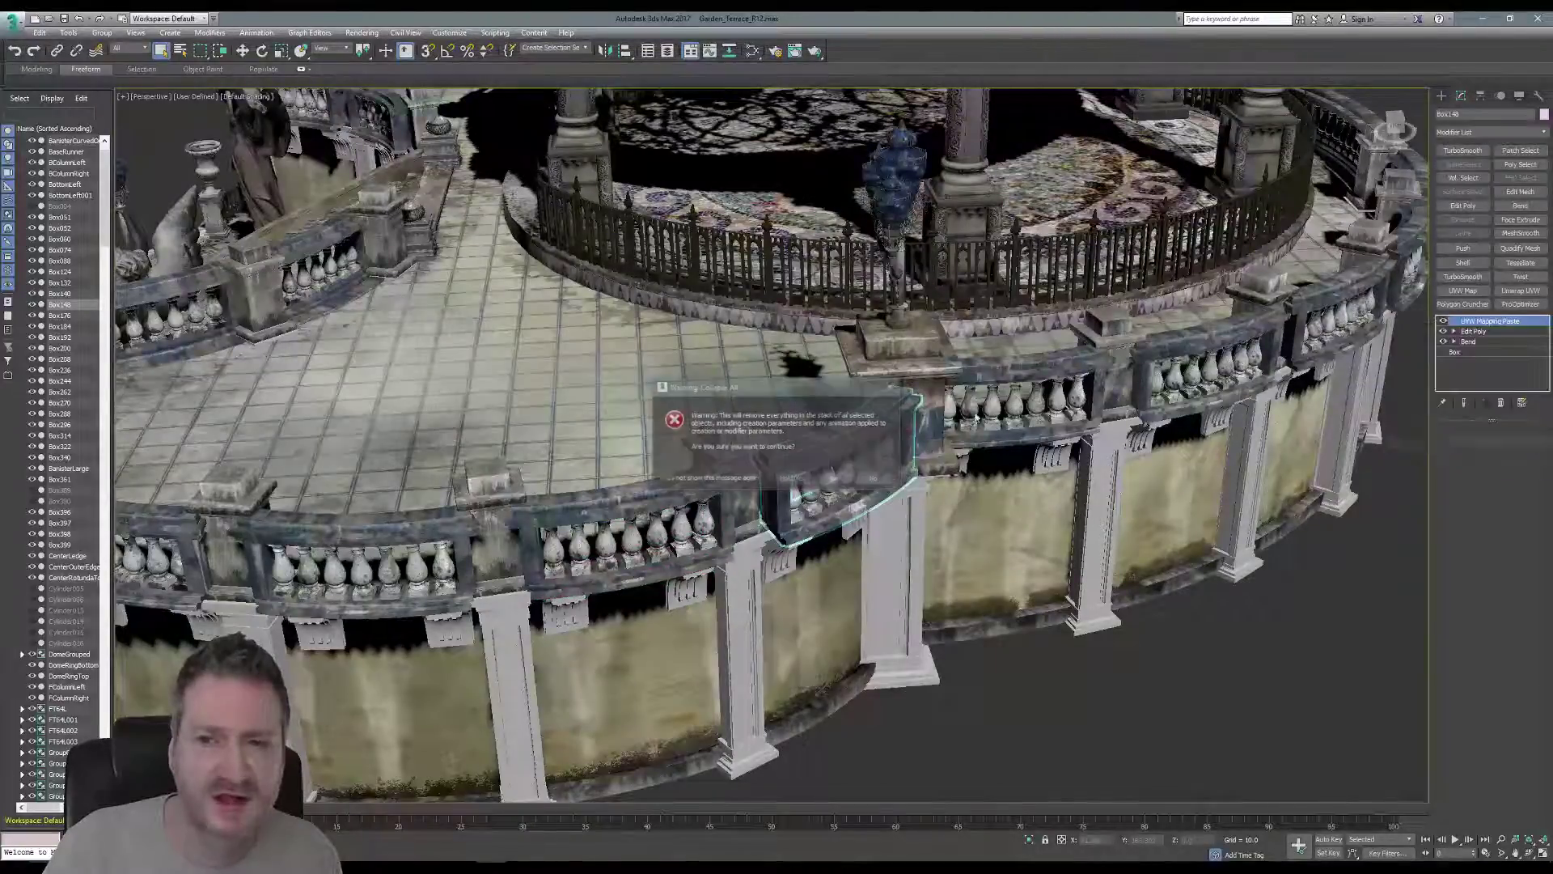
{"action": "left_click", "coordinate": [835, 479]}
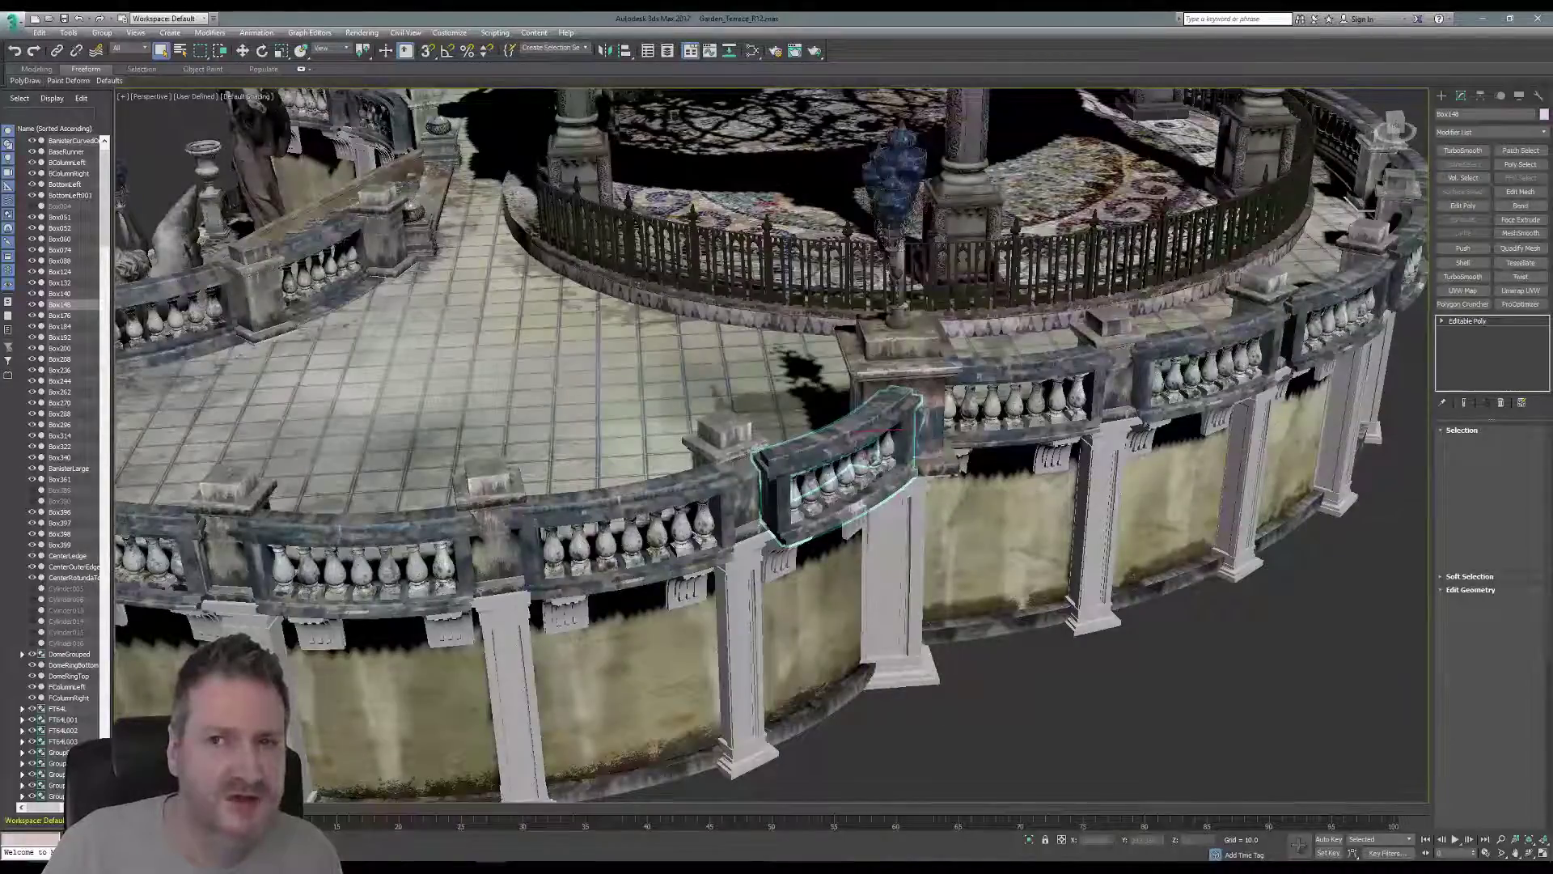
{"action": "left_click", "coordinate": [1467, 322]}
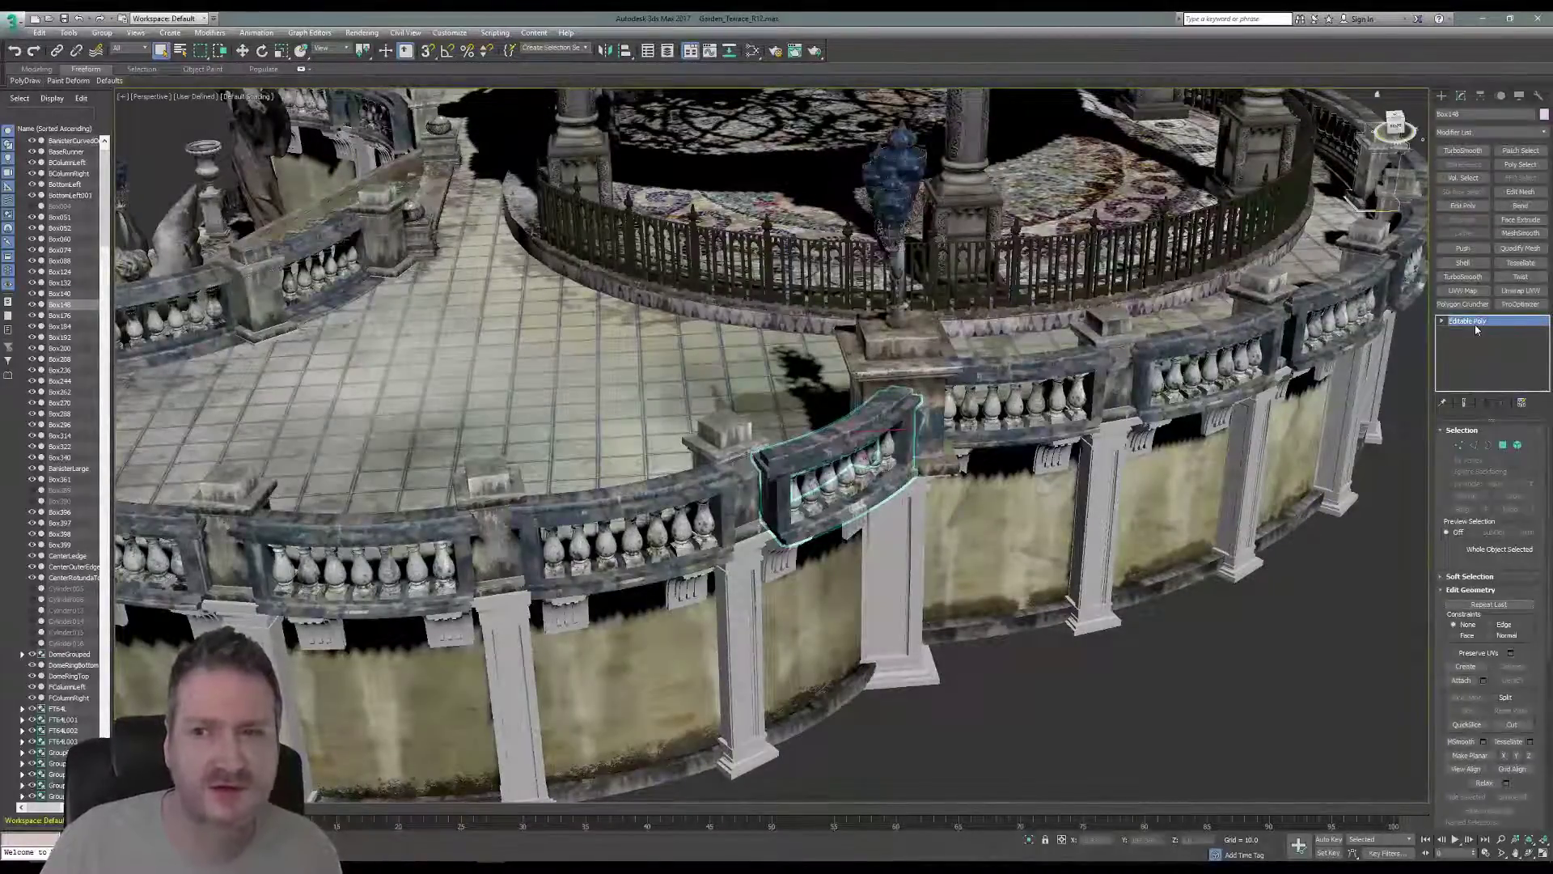
{"action": "right_click", "coordinate": [1475, 327]}
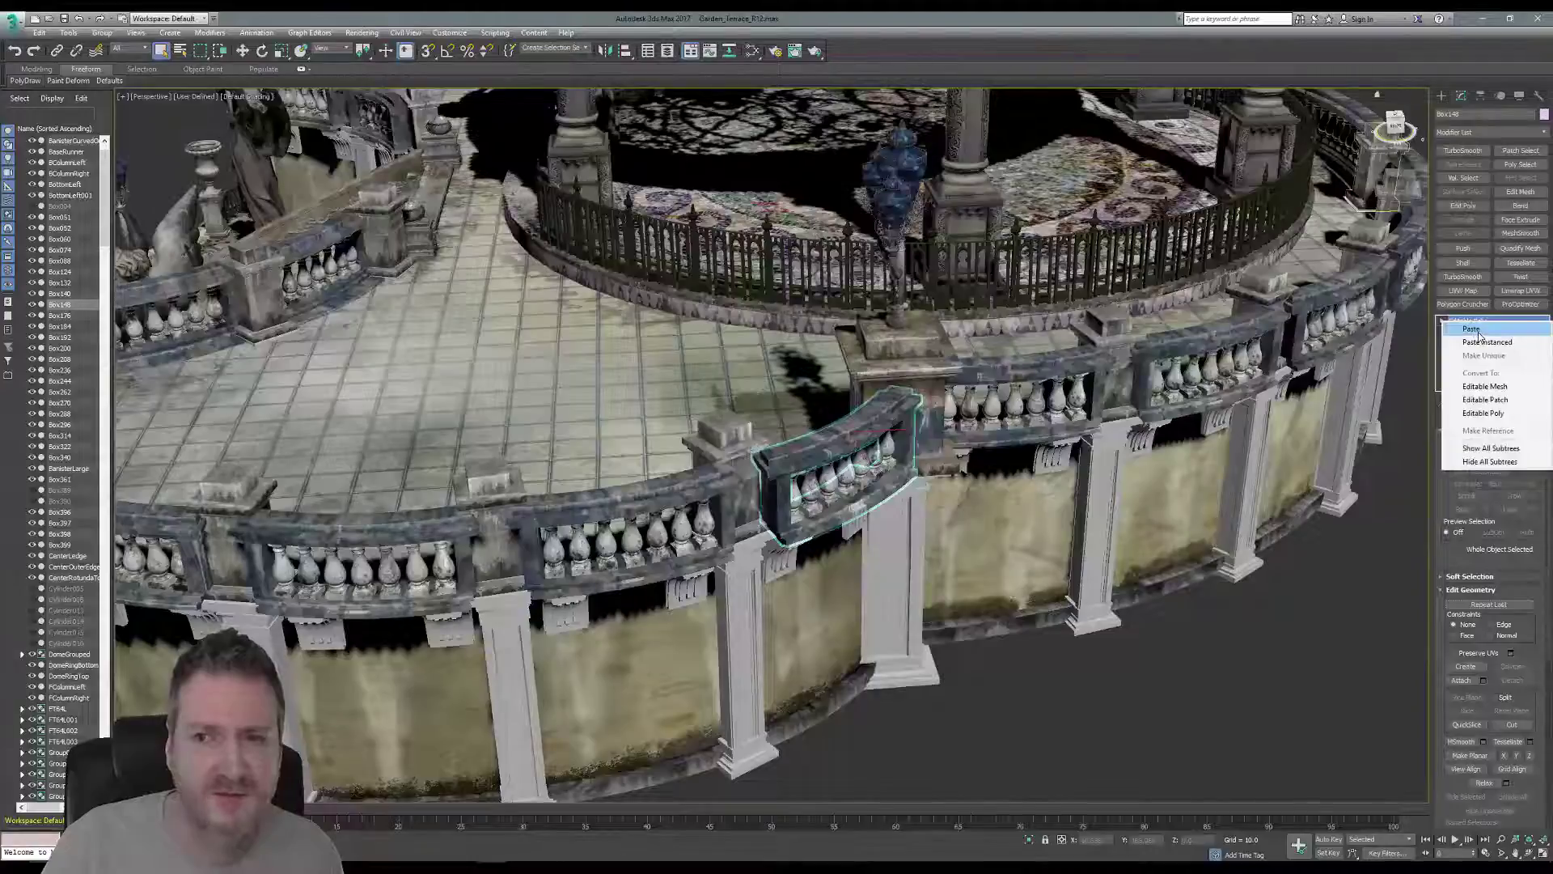
{"action": "left_click", "coordinate": [1471, 329]}
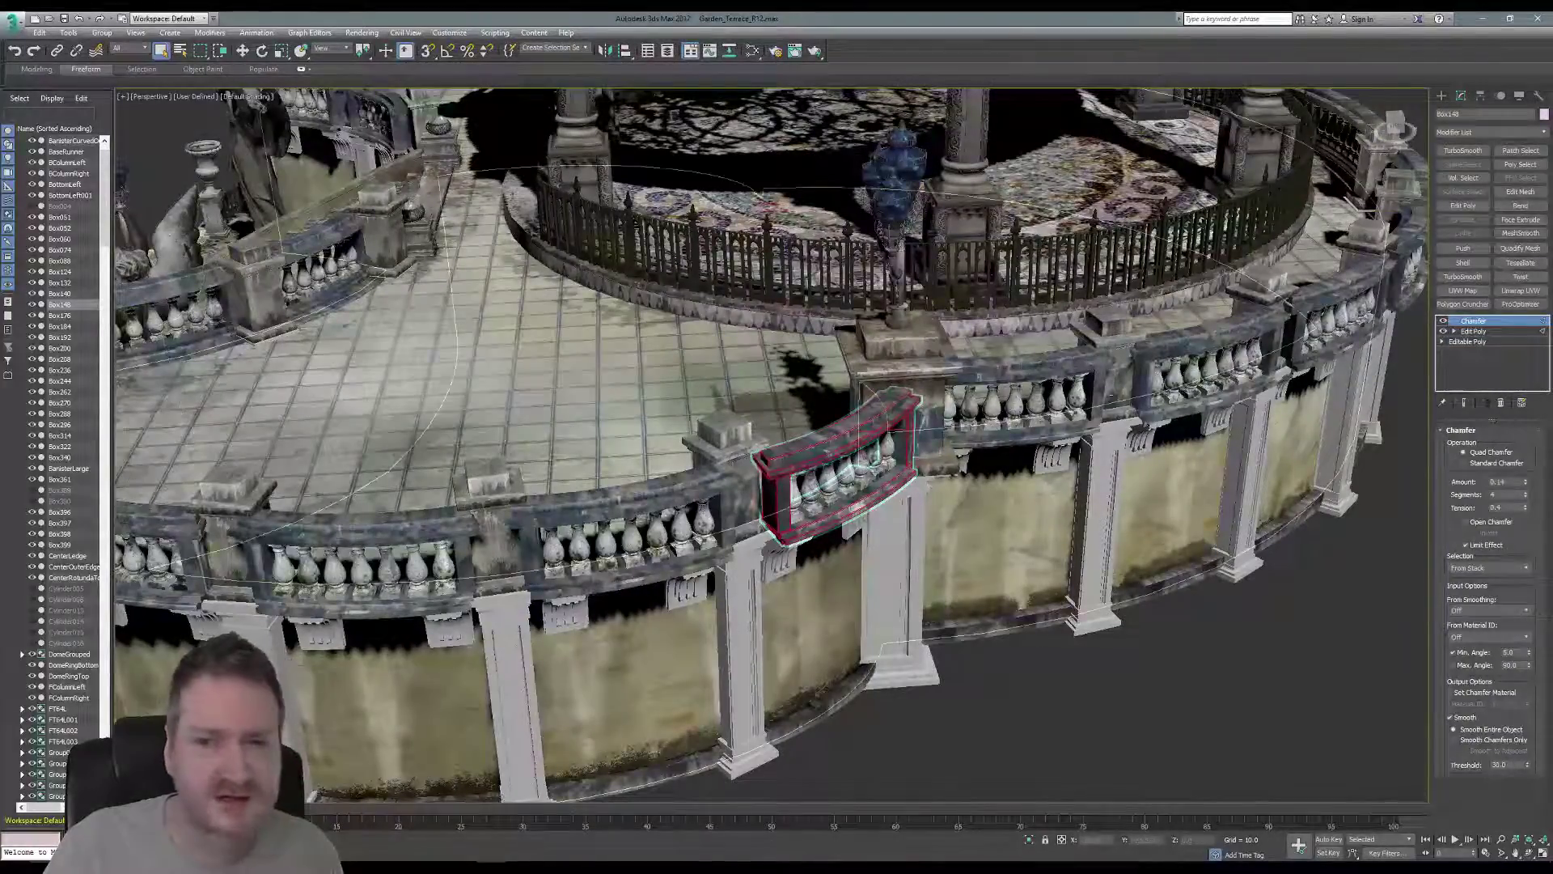
- Collapse the first banister section beyond the lamp pedestal to an Editable Poly and paste the copied Edit Poly and Chamfer modifiers onto it
{"action": "left_click", "coordinate": [1008, 365]}
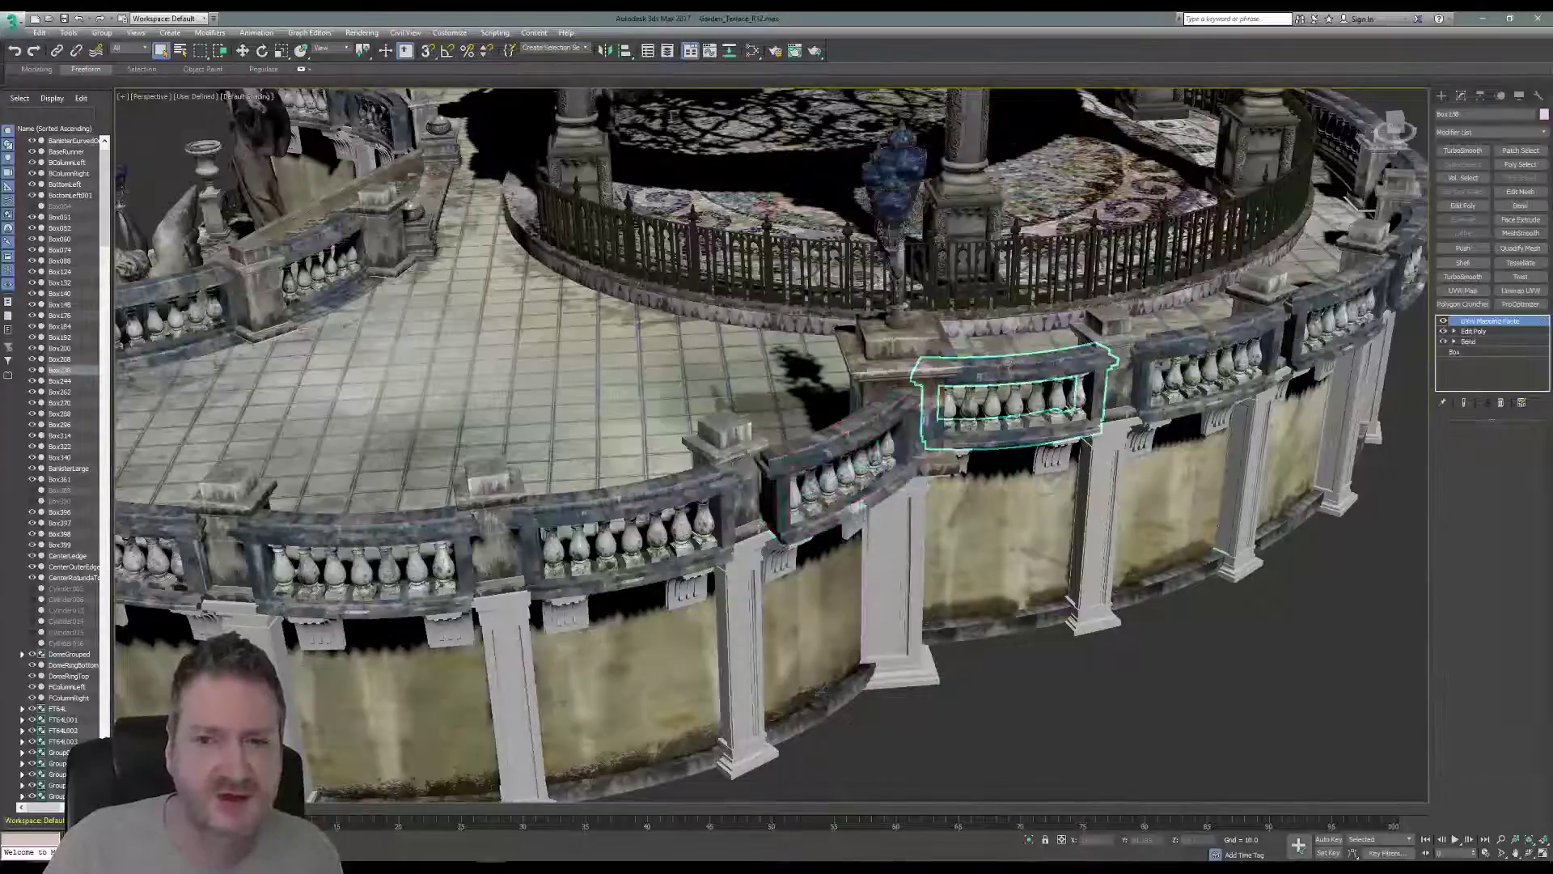
{"action": "right_click", "coordinate": [1492, 326]}
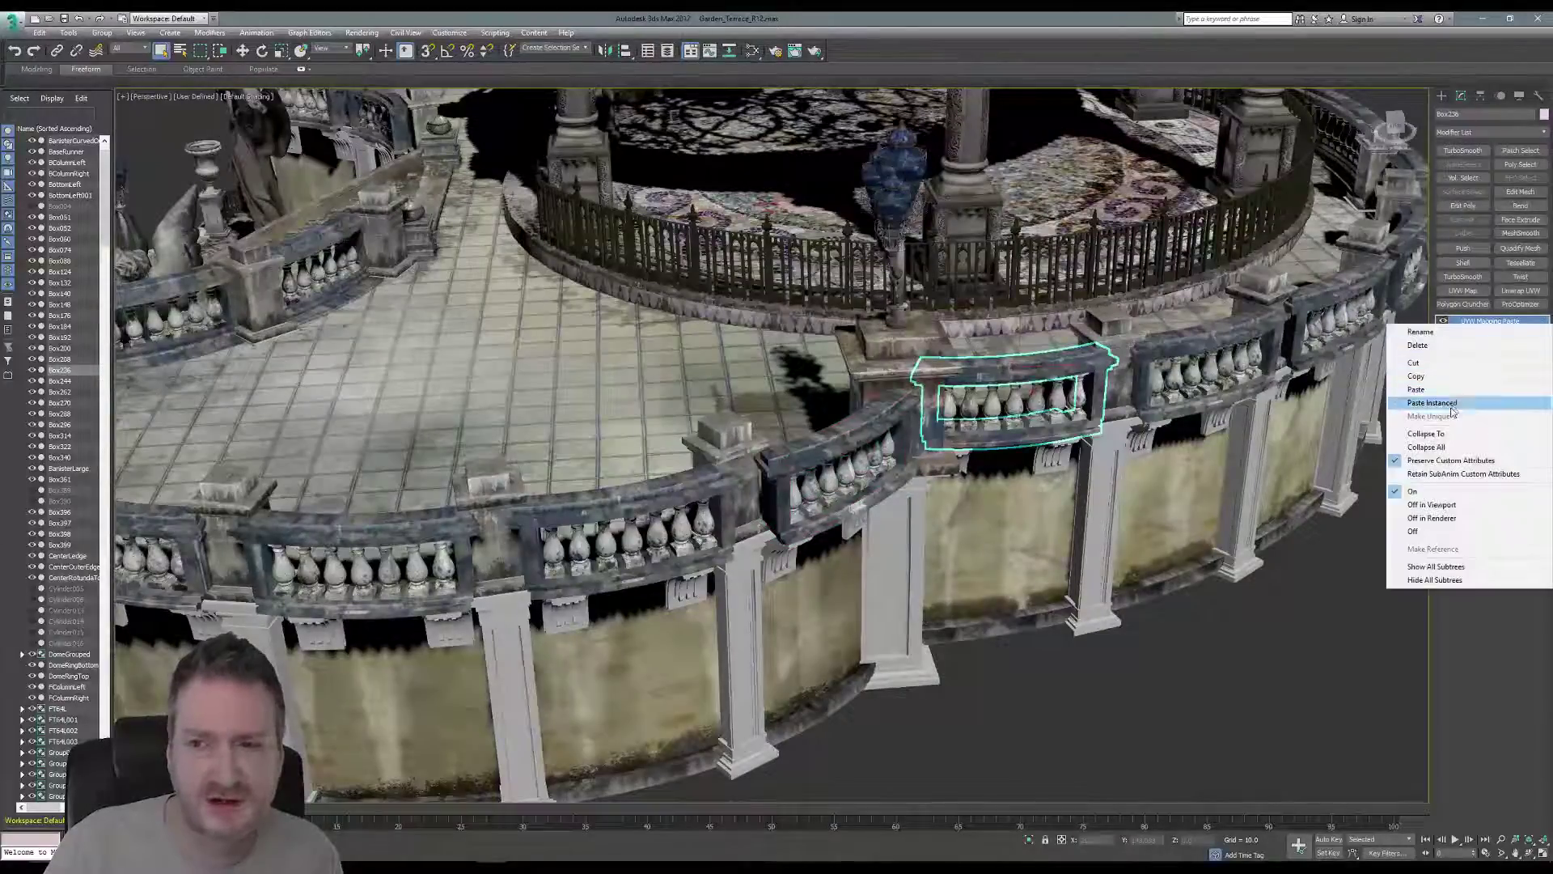
{"action": "left_click", "coordinate": [1439, 447]}
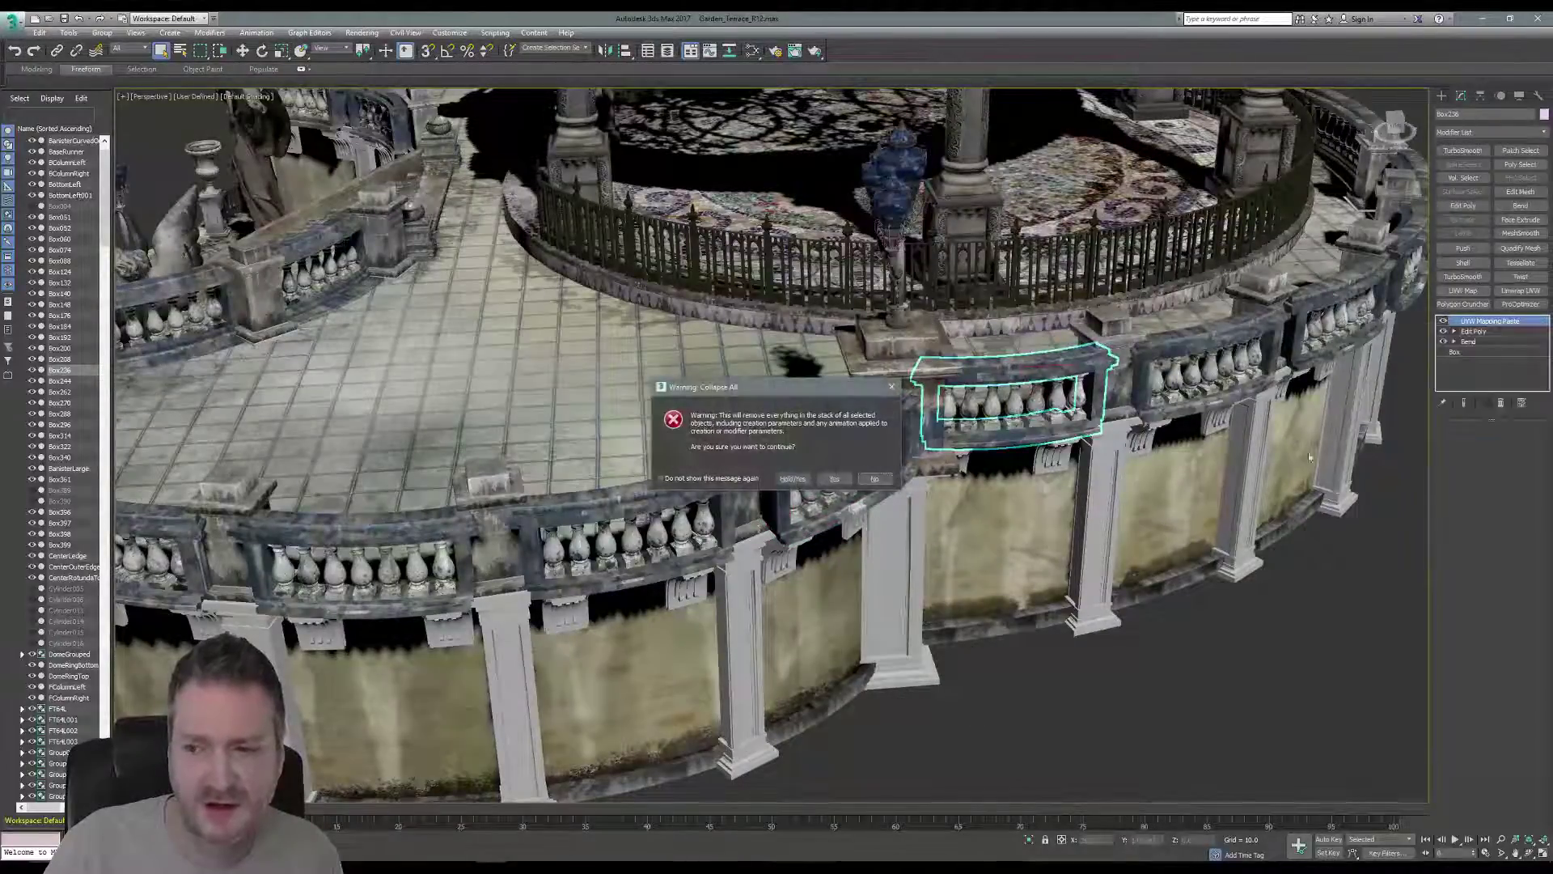
{"action": "left_click", "coordinate": [834, 478]}
{"action": "left_click", "coordinate": [1479, 330]}
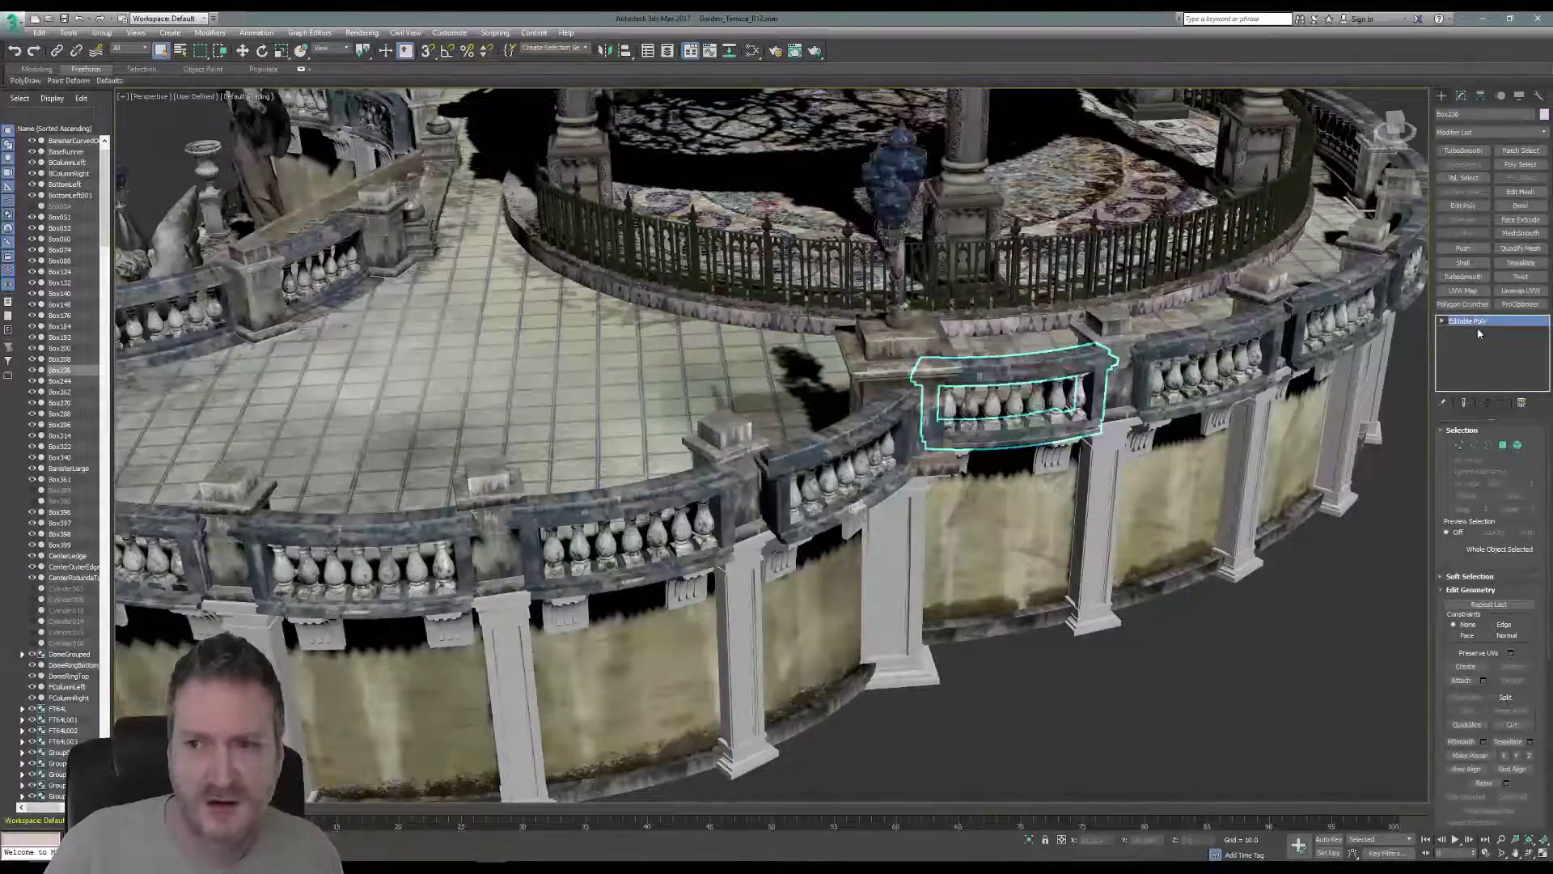
{"action": "right_click", "coordinate": [1477, 328]}
{"action": "left_click", "coordinate": [1479, 335]}
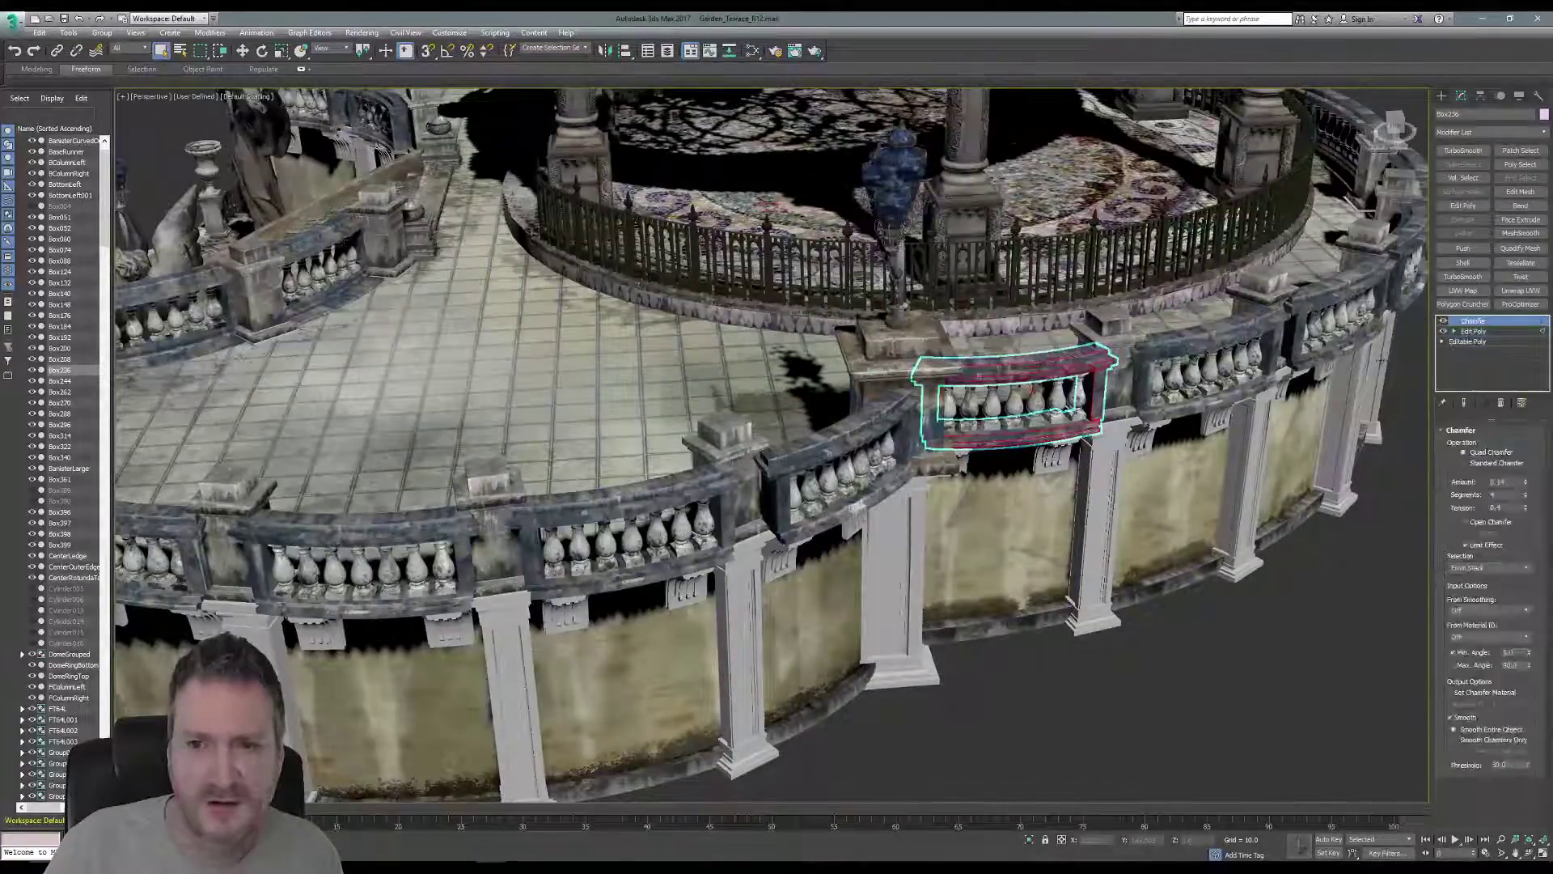
- Collapse the second banister section beyond the lamp pedestal to an Editable Poly and paste the copied Edit Poly and Chamfer modifiers onto it
{"action": "middle_click_drag", "start_coordinate": [1110, 334], "coordinate": [845, 420]}
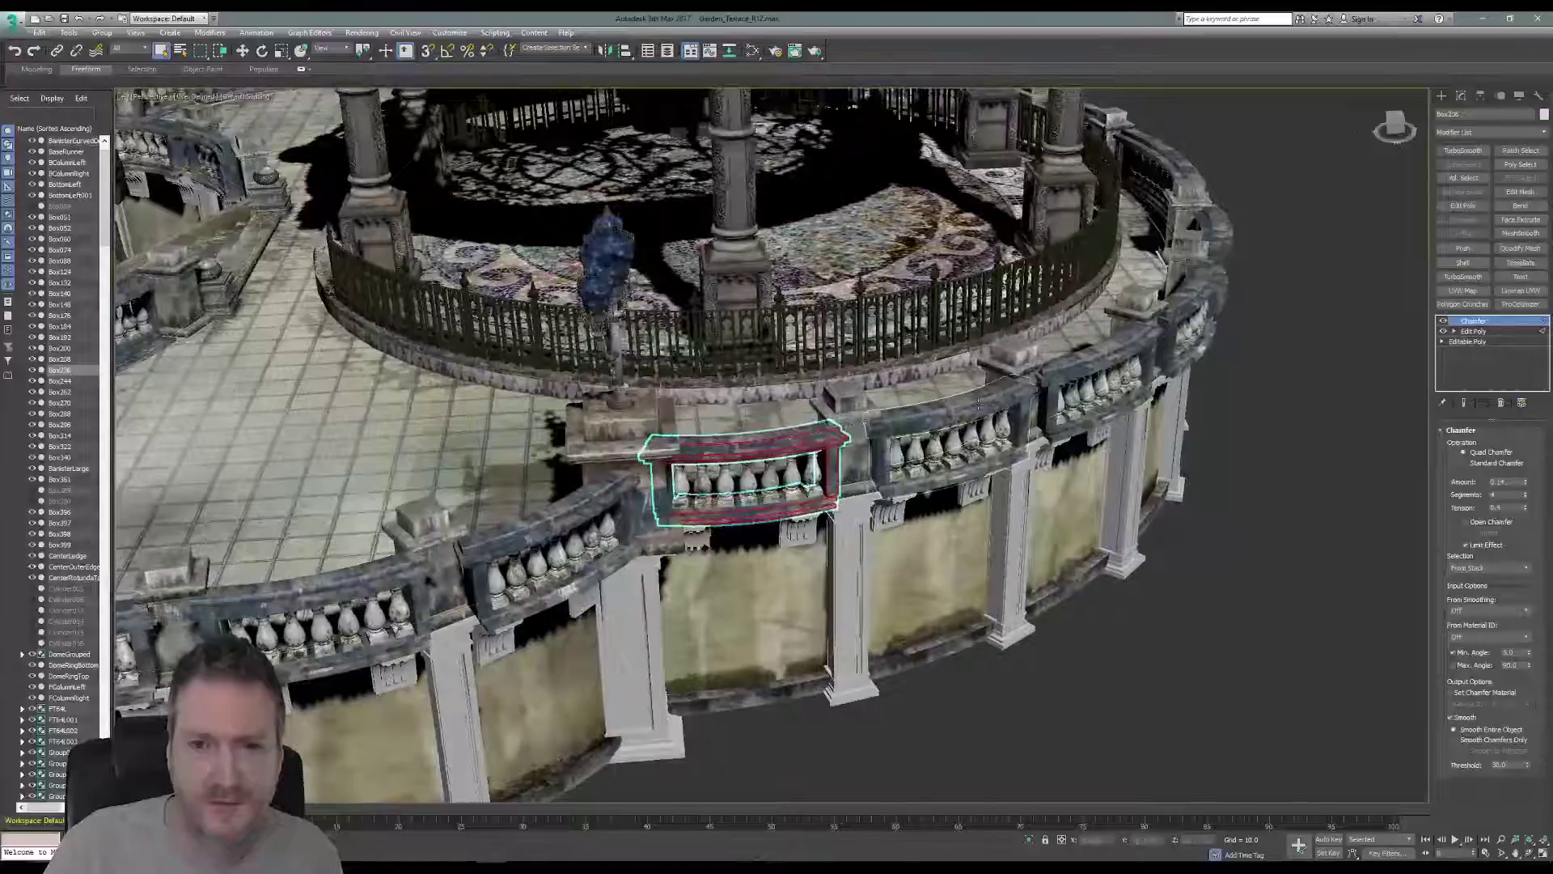
{"action": "left_click", "coordinate": [981, 403]}
{"action": "right_click", "coordinate": [1448, 323]}
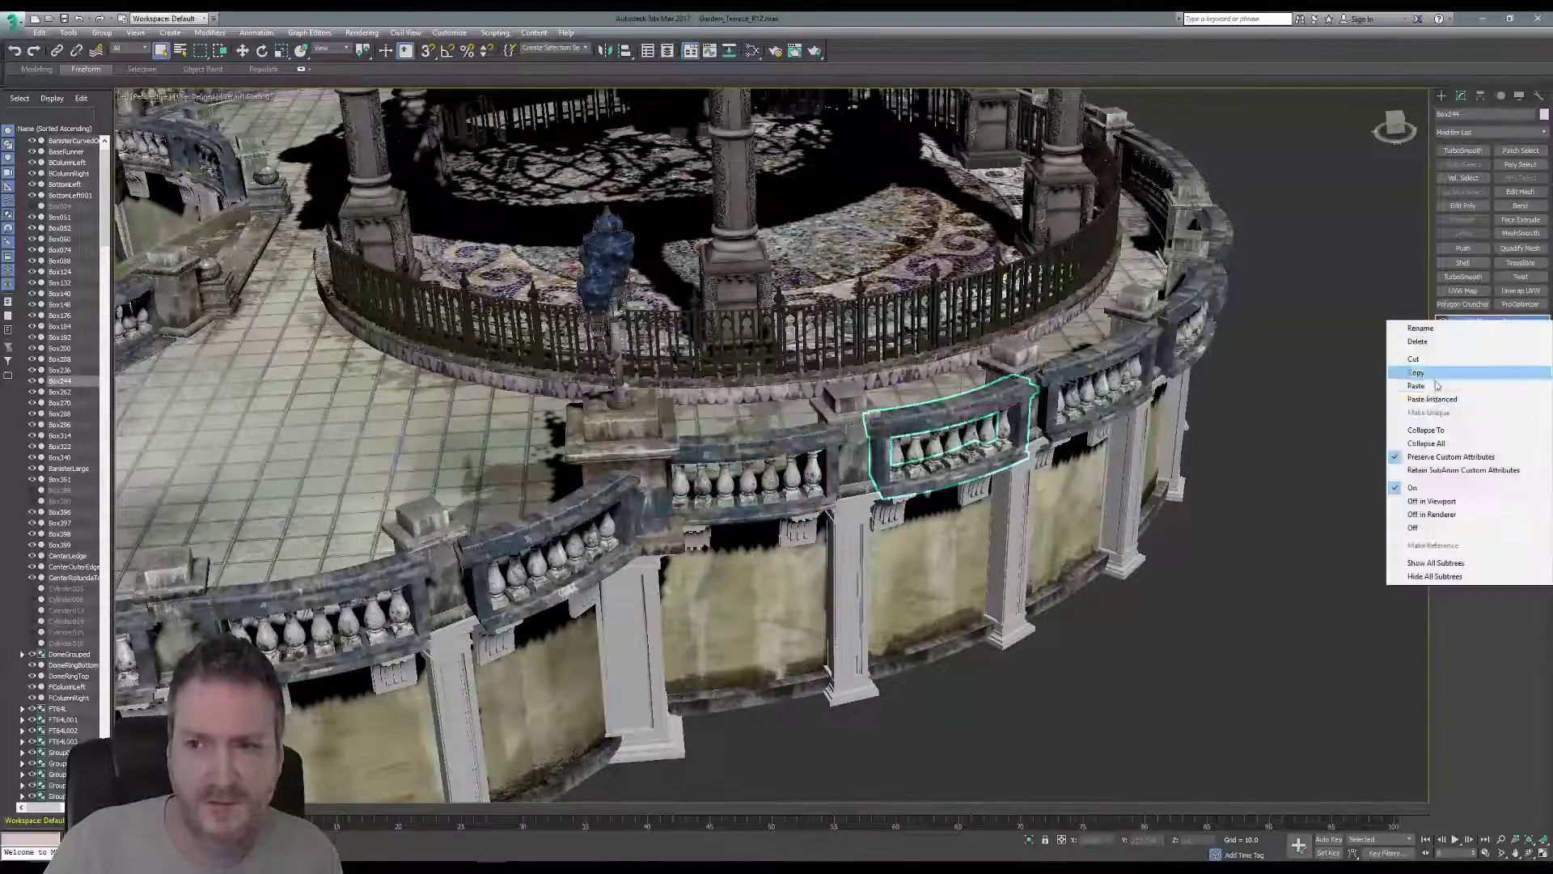
{"action": "left_click", "coordinate": [1449, 444]}
{"action": "left_click", "coordinate": [837, 478]}
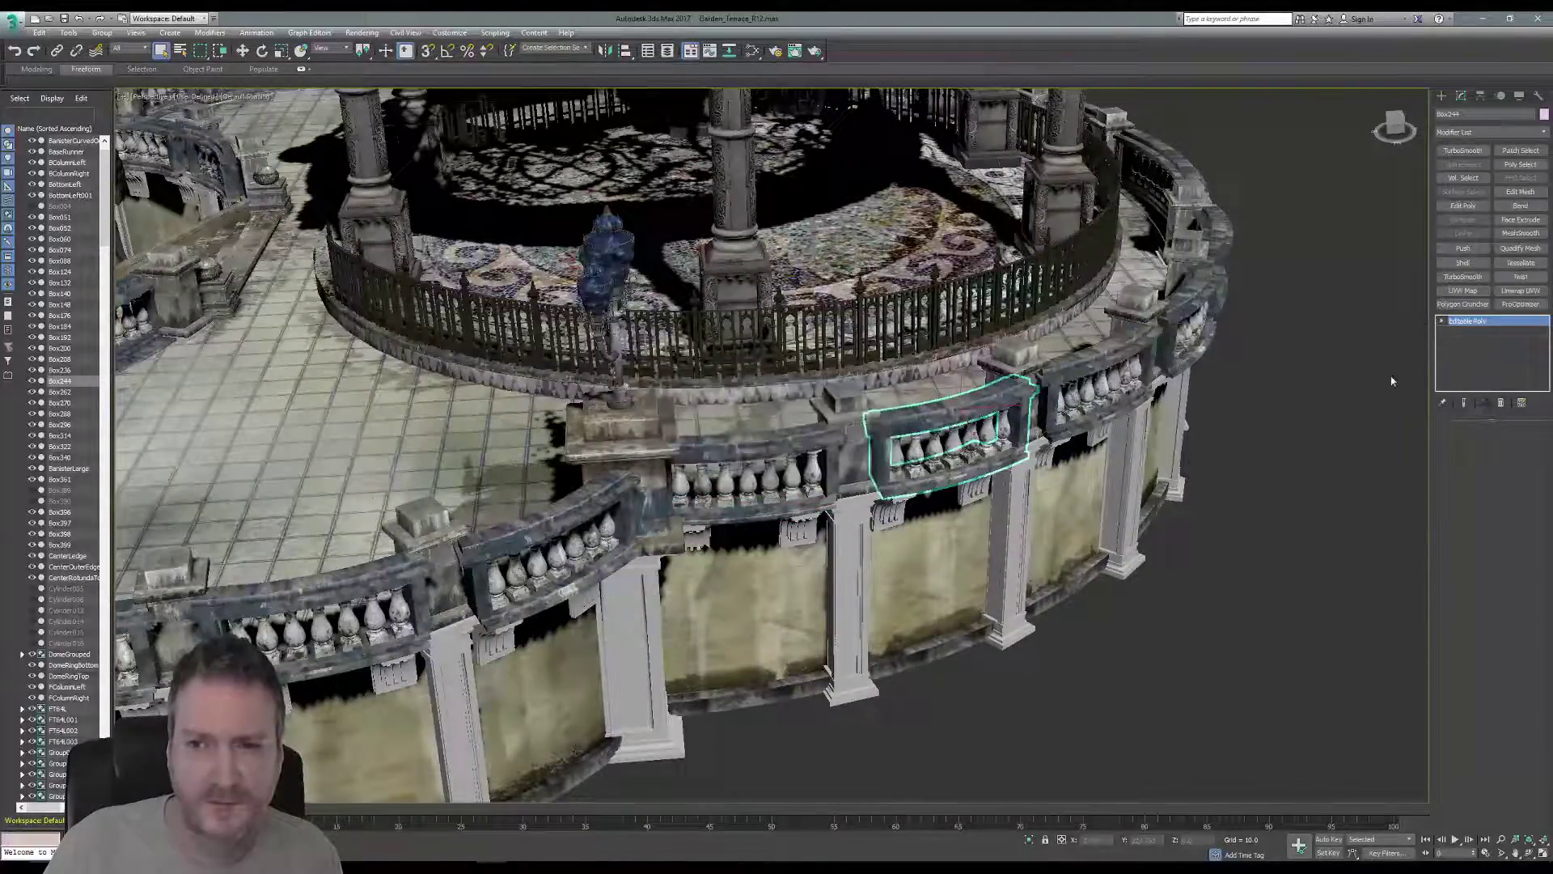
{"action": "right_click", "coordinate": [1475, 322]}
{"action": "left_click", "coordinate": [1474, 331]}
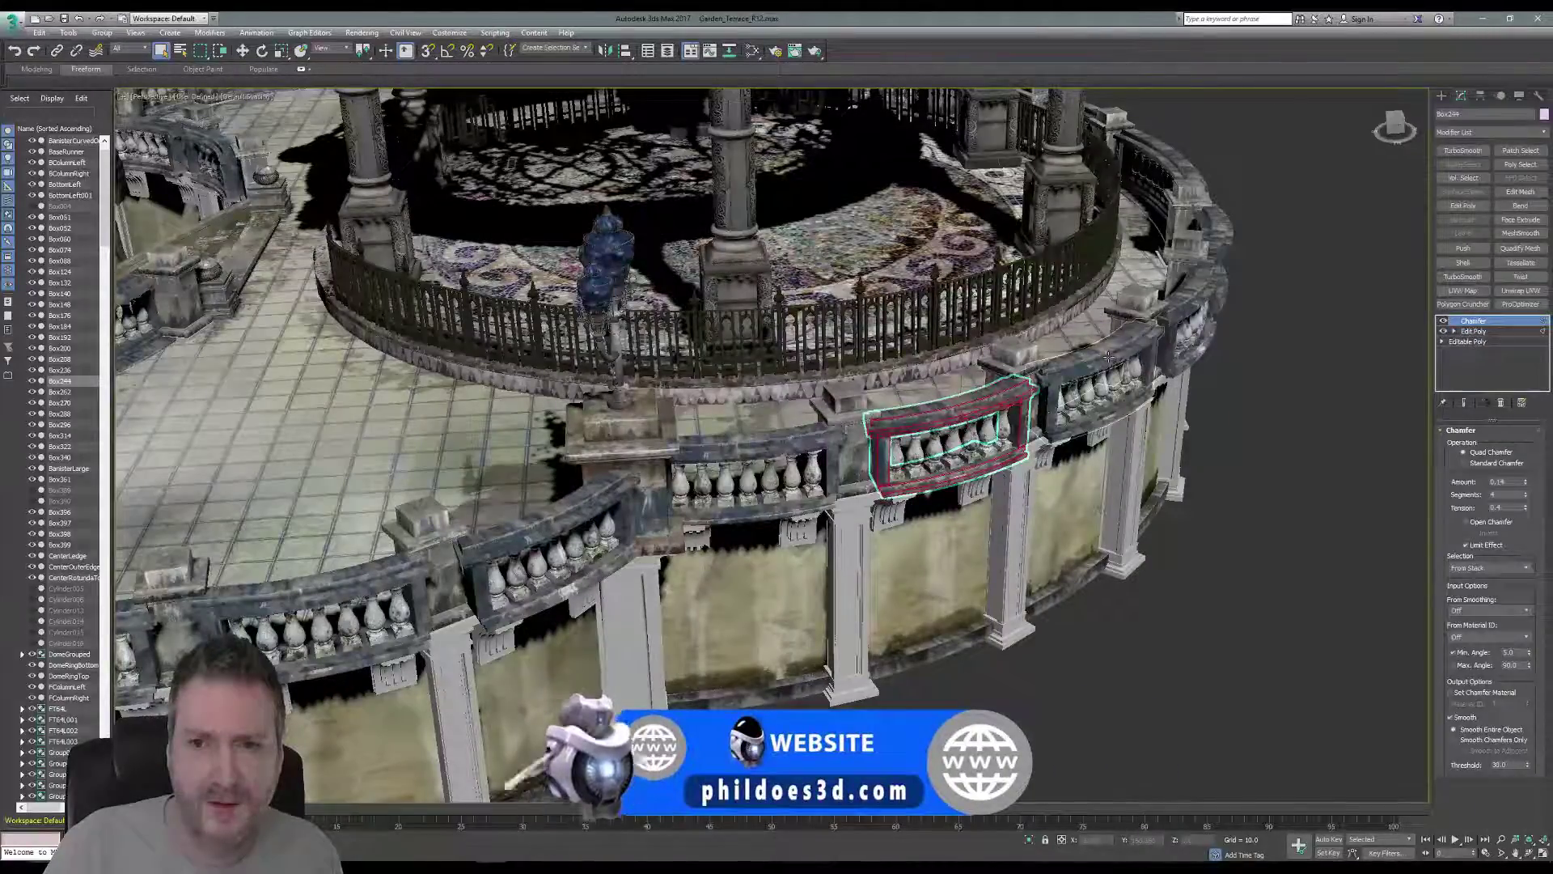
- Collapse the third banister section beyond the lamp pedestal to an Editable Poly and paste the copied Edit Poly and Chamfer modifiers onto it
{"action": "left_click", "coordinate": [1108, 360]}
{"action": "right_click", "coordinate": [1464, 323]}
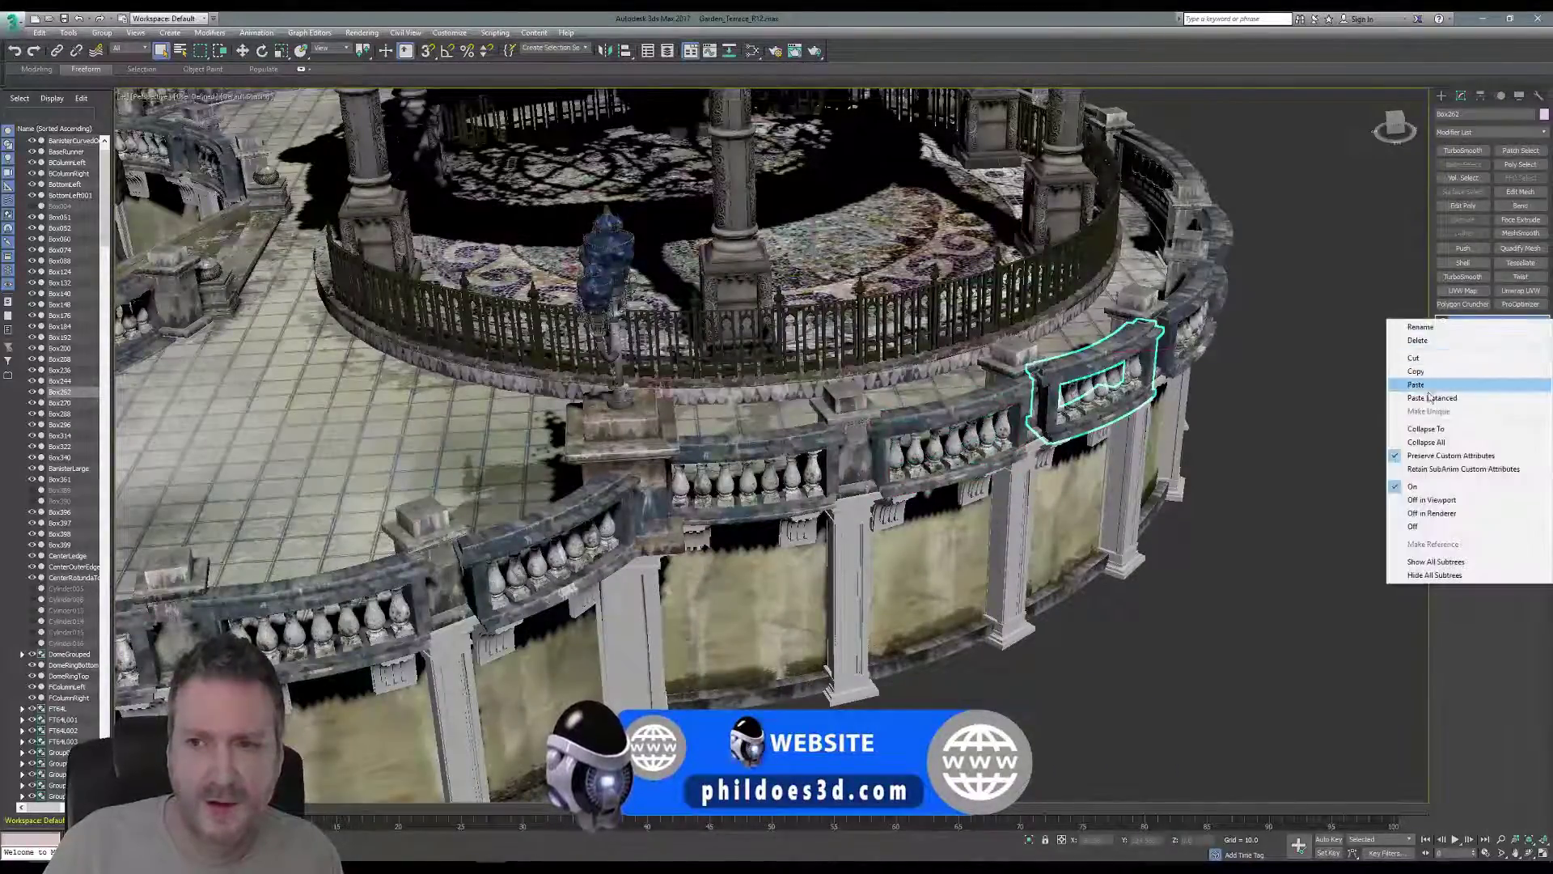
{"action": "left_click", "coordinate": [1427, 442]}
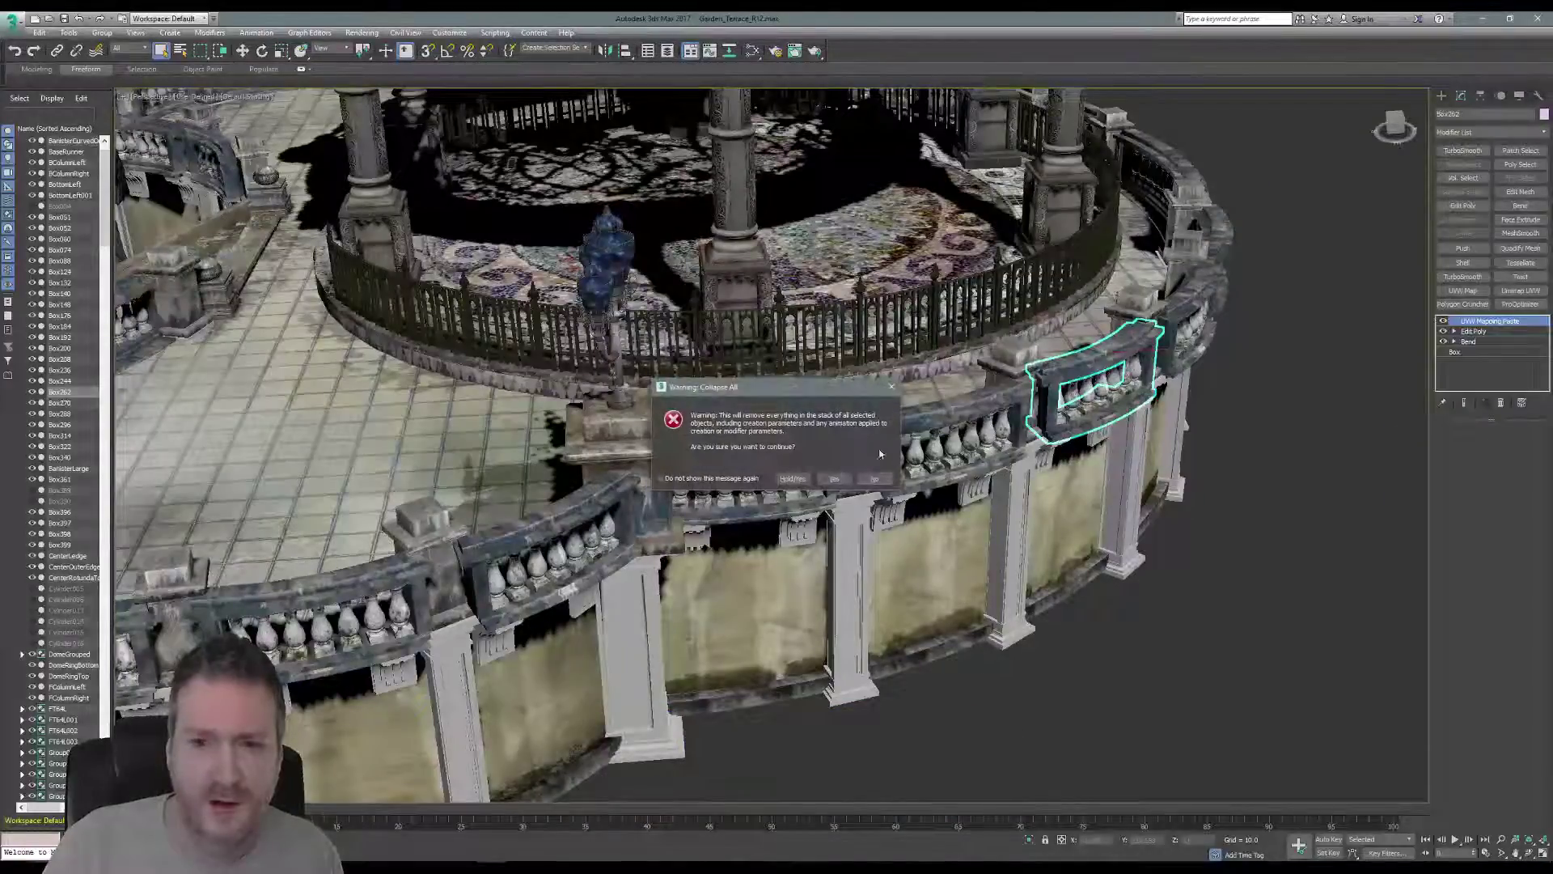
{"action": "left_click", "coordinate": [834, 478]}
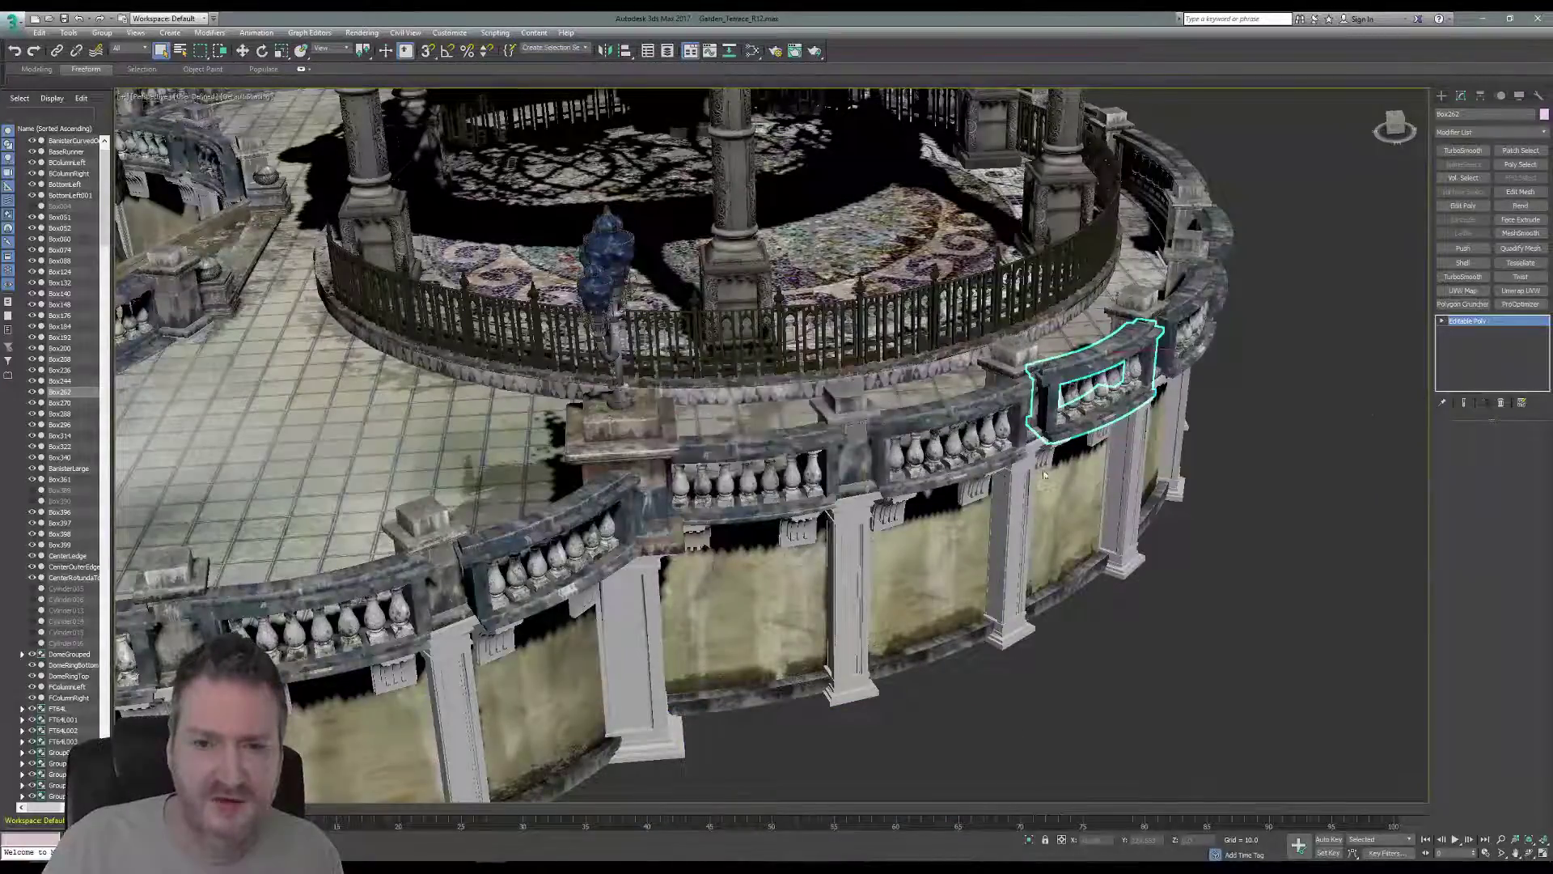
{"action": "right_click", "coordinate": [1464, 324]}
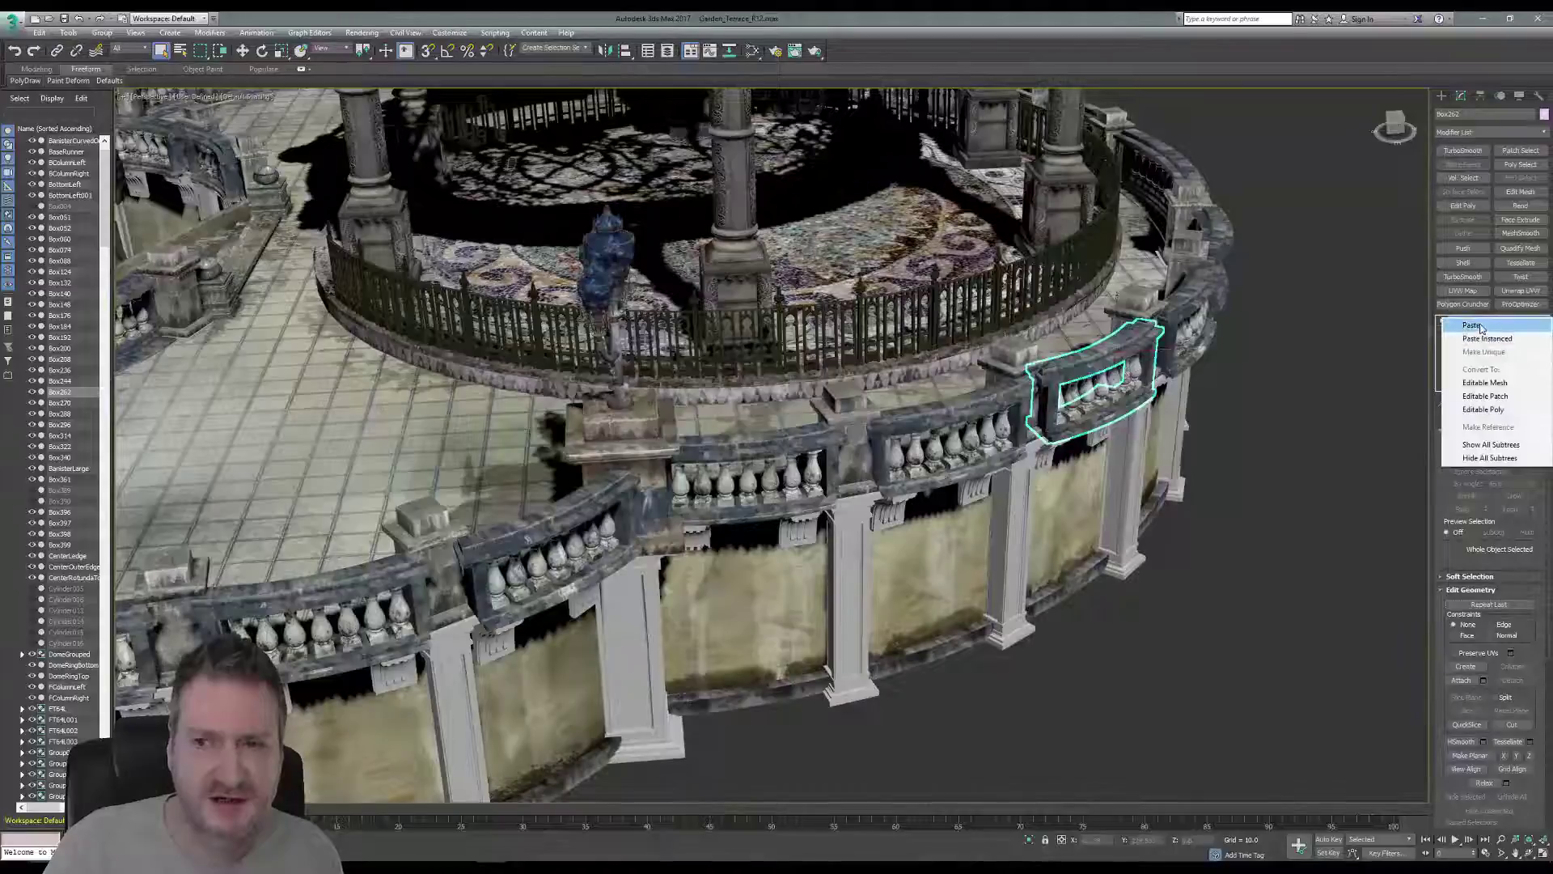
{"action": "left_click", "coordinate": [1483, 339]}
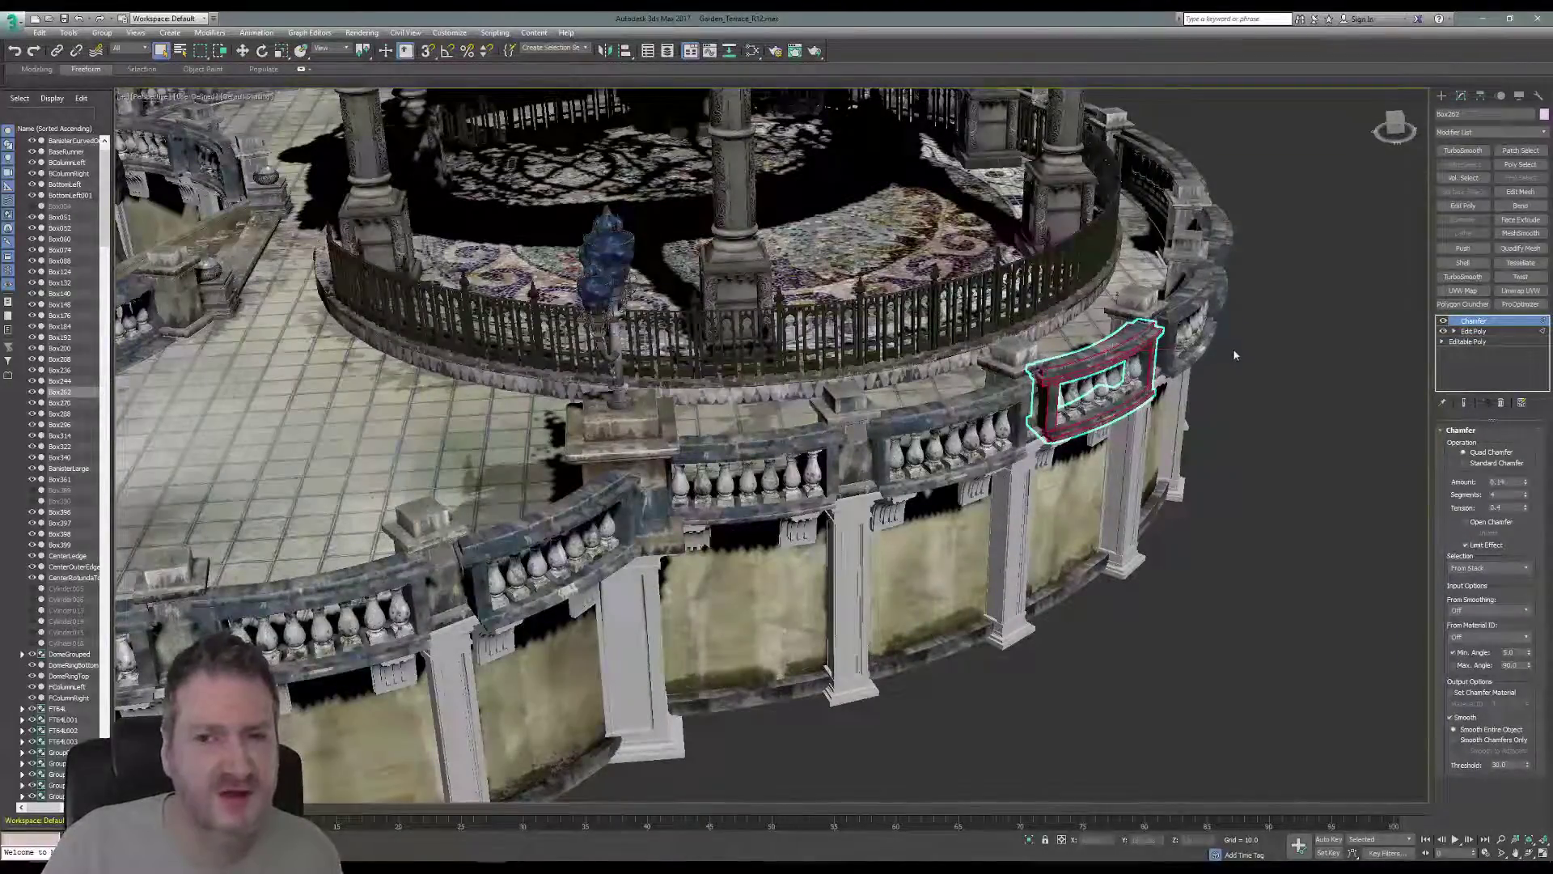
{"action": "middle_click_drag", "start_coordinate": [1230, 319], "coordinate": [919, 394]}
{"action": "scroll", "coordinate": [920, 394], "scroll_direction": "up", "scroll_amount": 3}
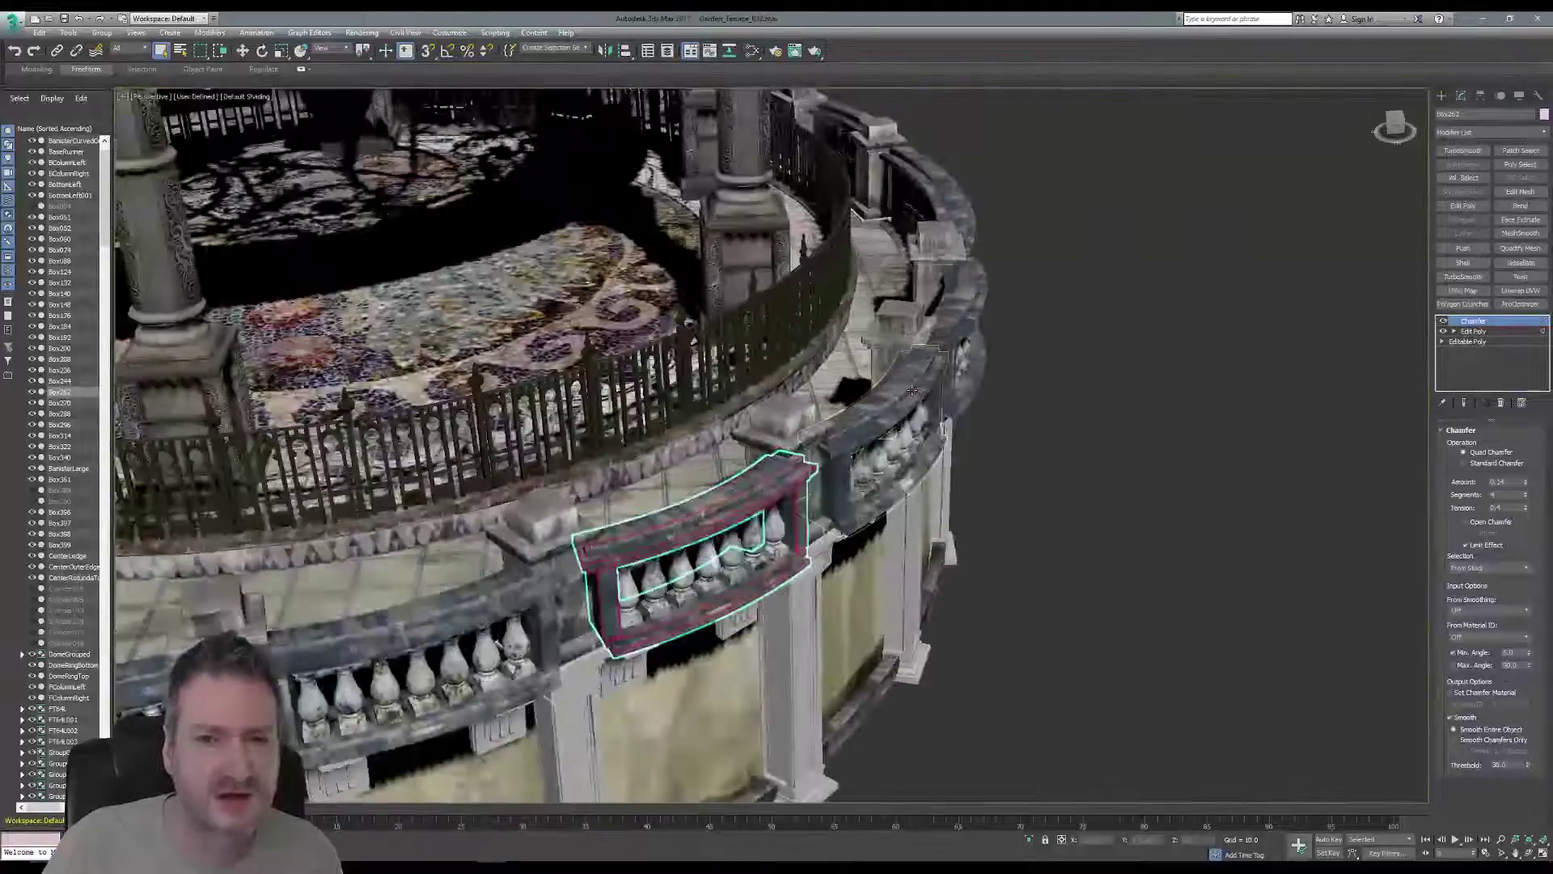
- Collapse the fourth banister section beyond the lamp pedestal to an Editable Poly and paste the copied Edit Poly and Chamfer modifiers onto it
{"action": "left_click", "coordinate": [913, 391]}
{"action": "right_click", "coordinate": [1493, 325]}
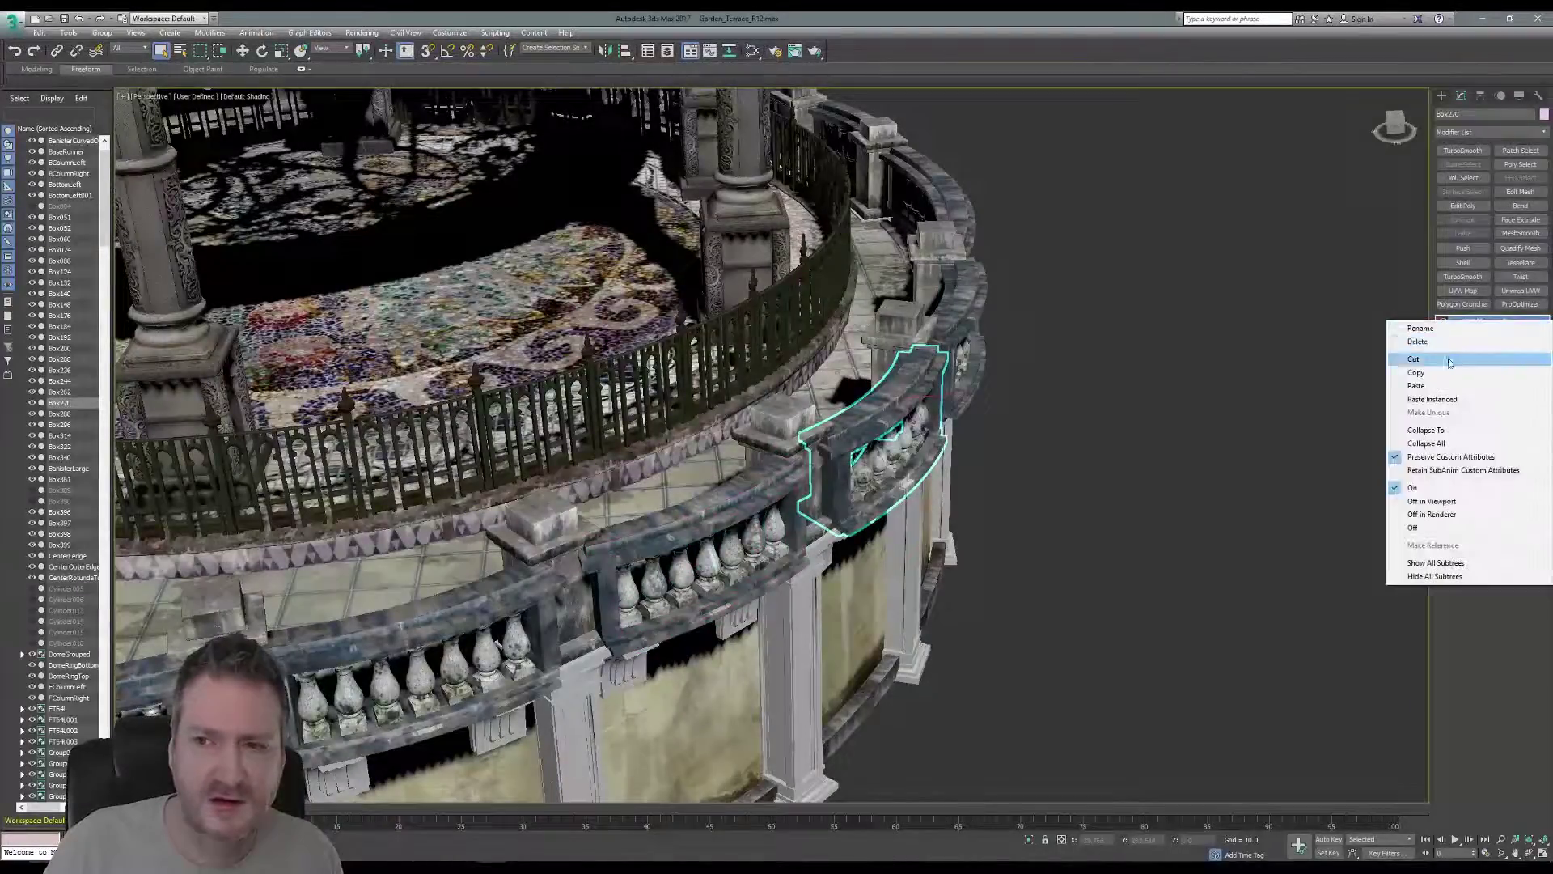
{"action": "left_click", "coordinate": [1438, 435]}
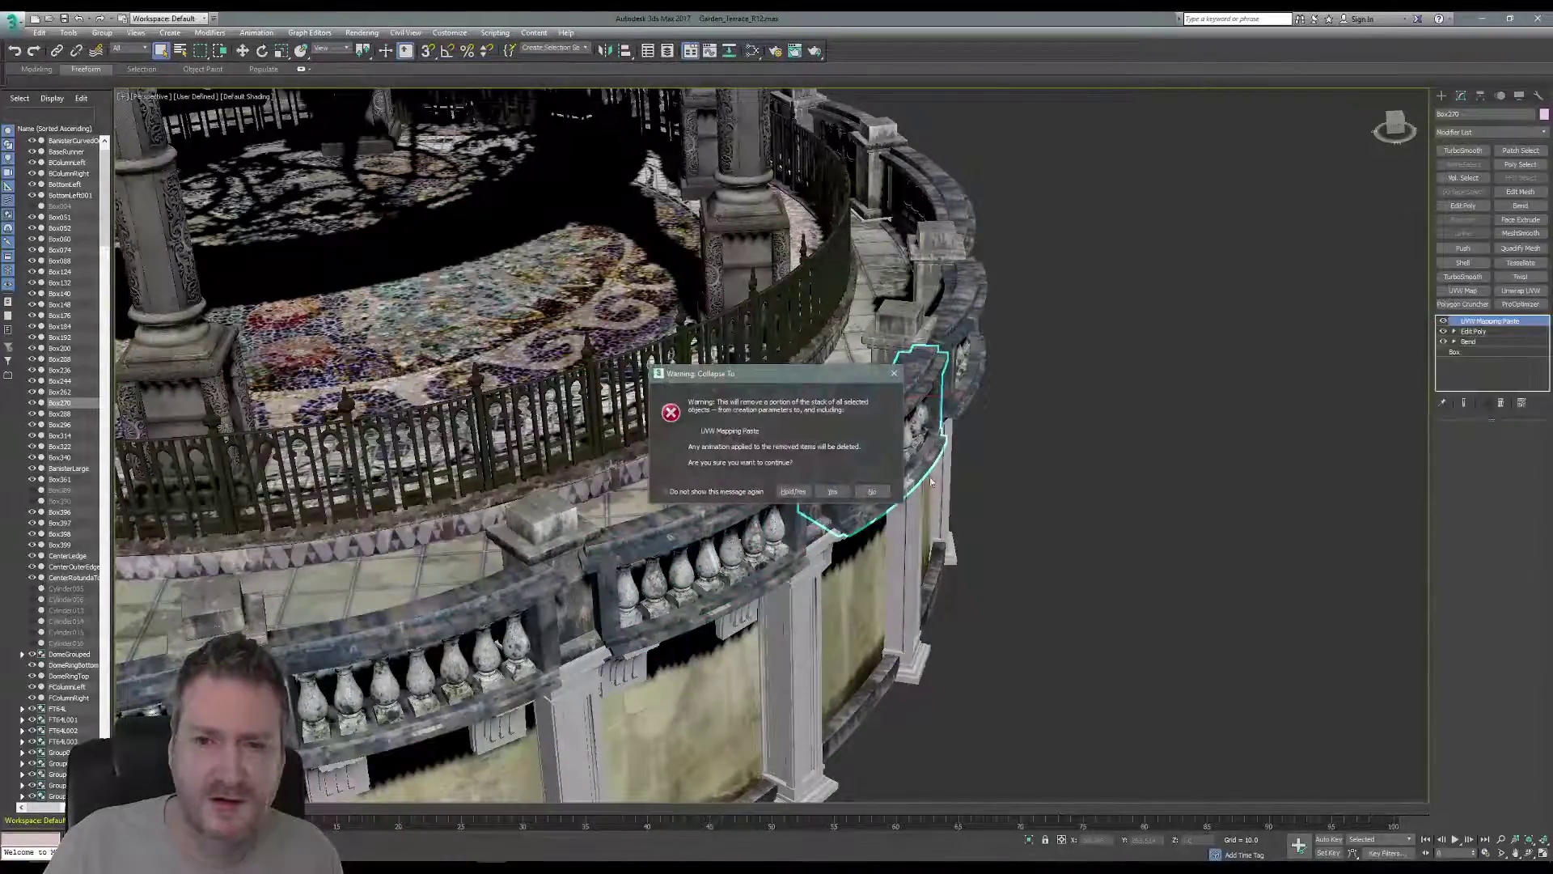
{"action": "left_click", "coordinate": [872, 491]}
{"action": "right_click", "coordinate": [1492, 322]}
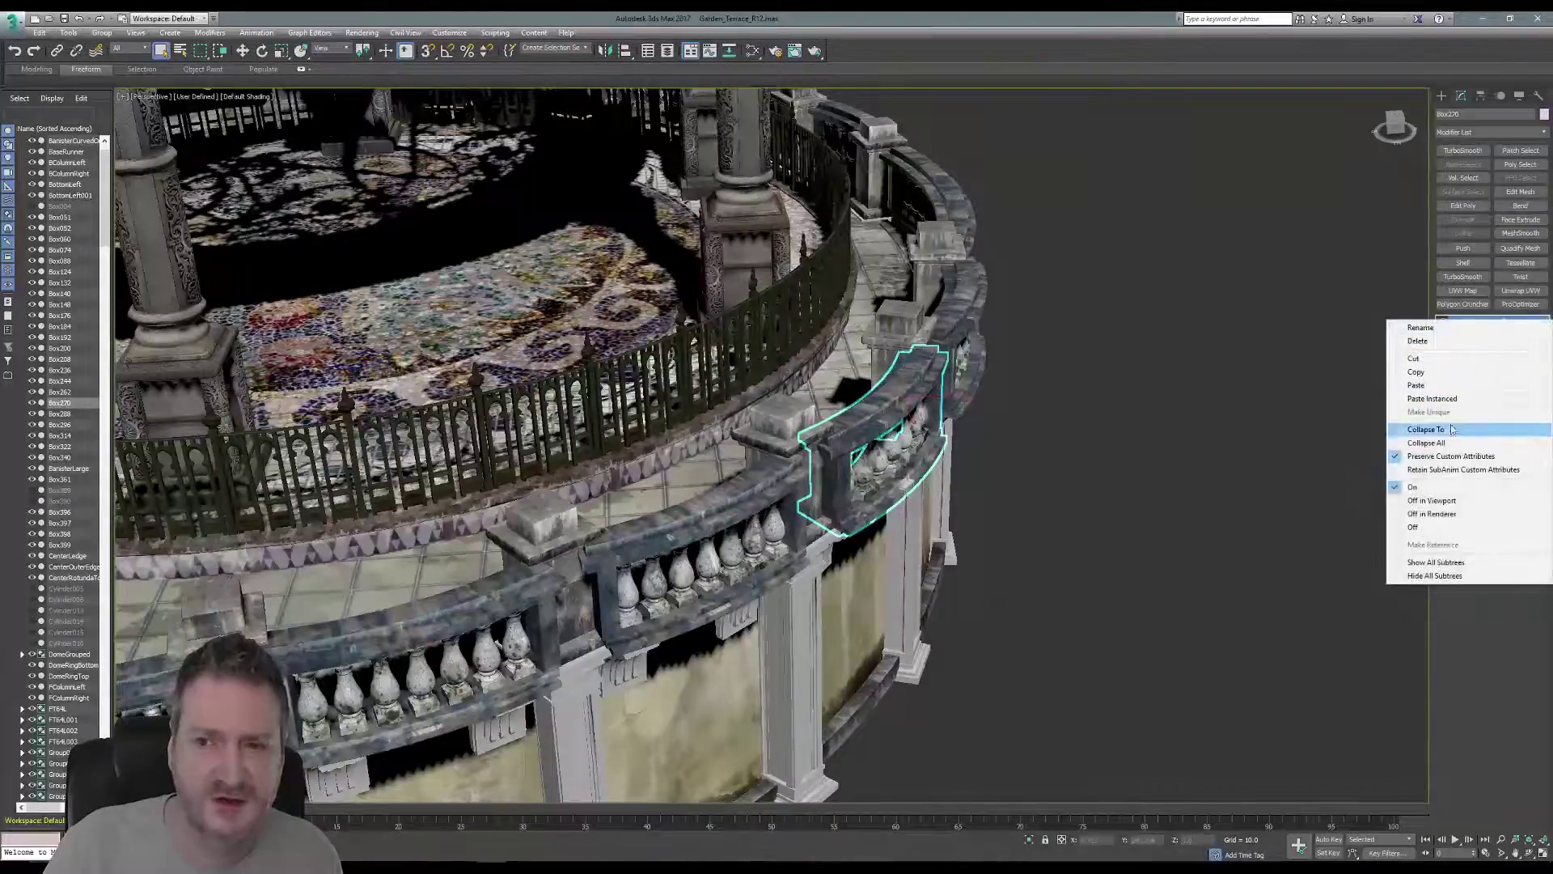
{"action": "left_click", "coordinate": [1428, 443]}
{"action": "left_click", "coordinate": [838, 479]}
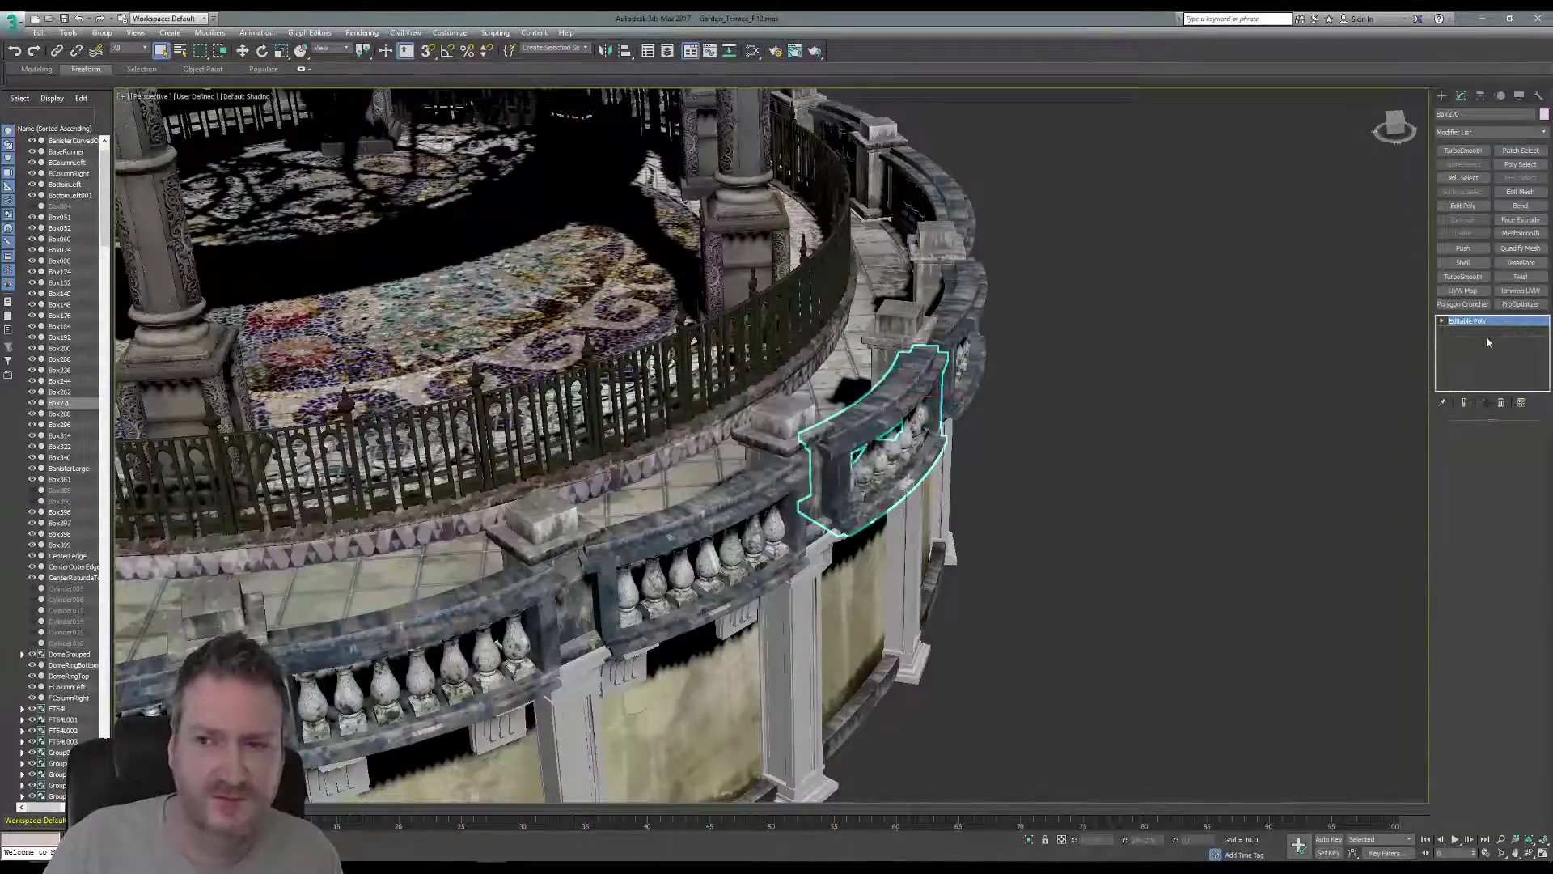
{"action": "right_click", "coordinate": [1476, 323]}
{"action": "left_click", "coordinate": [1474, 333]}
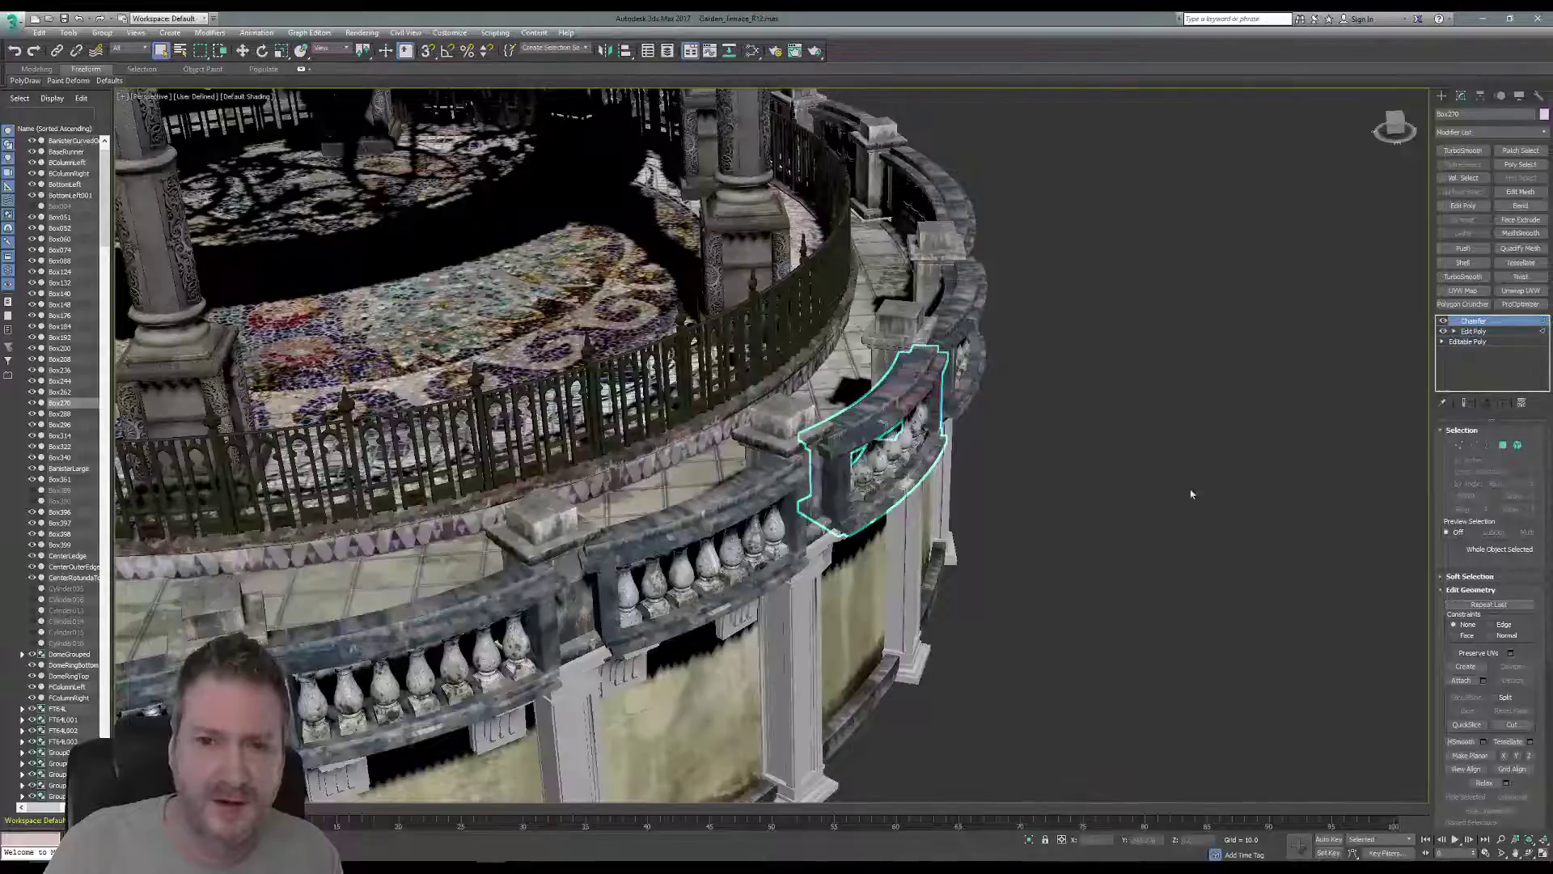
- Collapse the fifth banister section beyond the lamp pedestal, just before the long banister, and paste the copied Edit Poly and Chamfer modifiers onto it
{"action": "left_click", "coordinate": [1529, 855]}
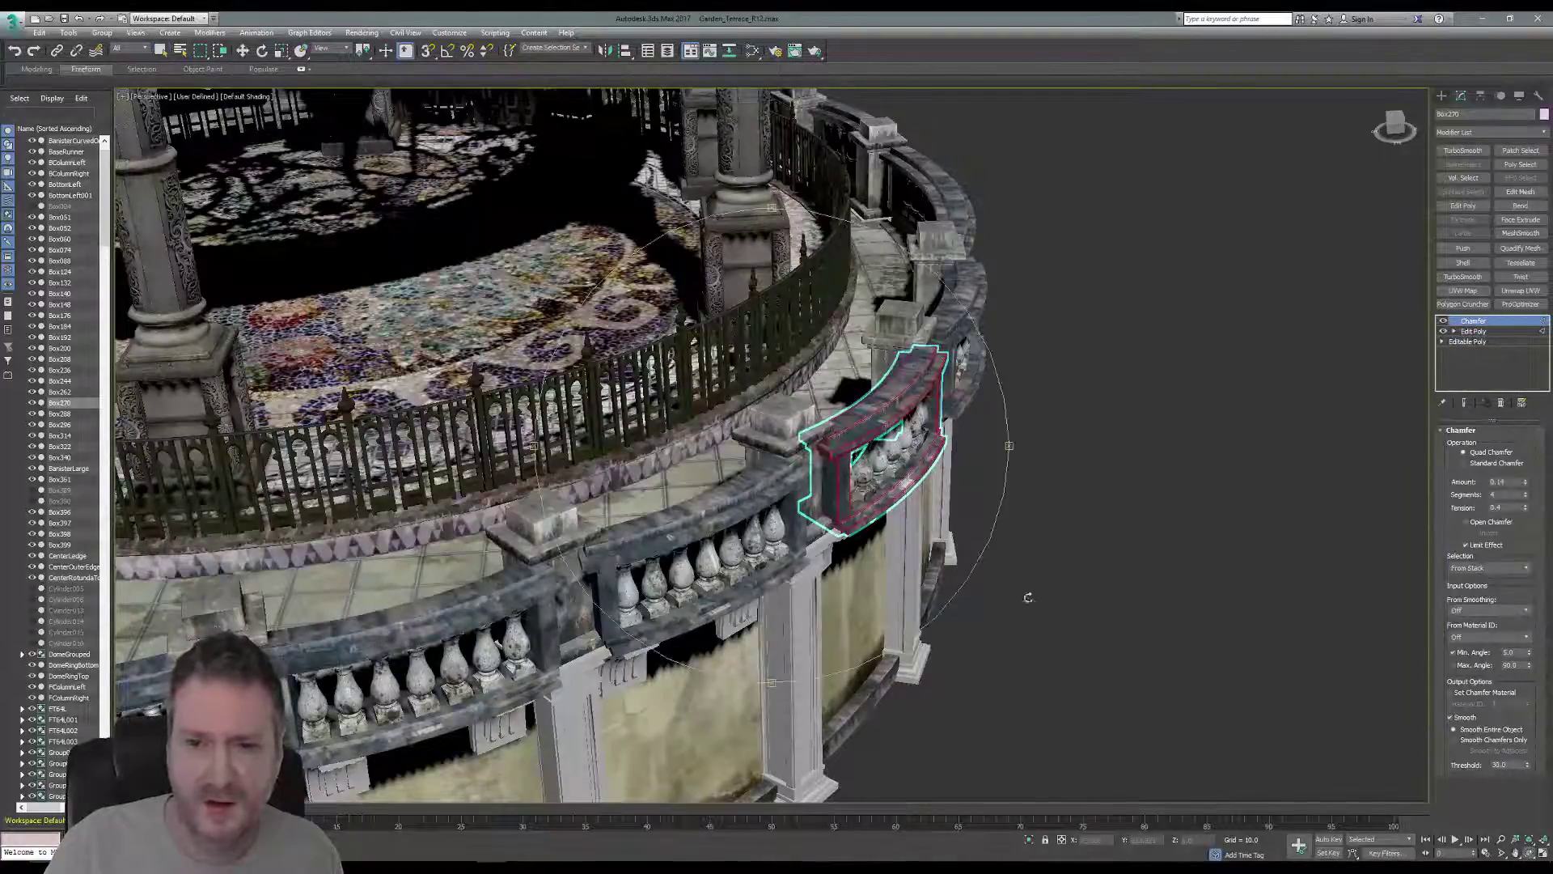
{"action": "left_click_drag", "start_coordinate": [1023, 596], "coordinate": [1009, 445]}
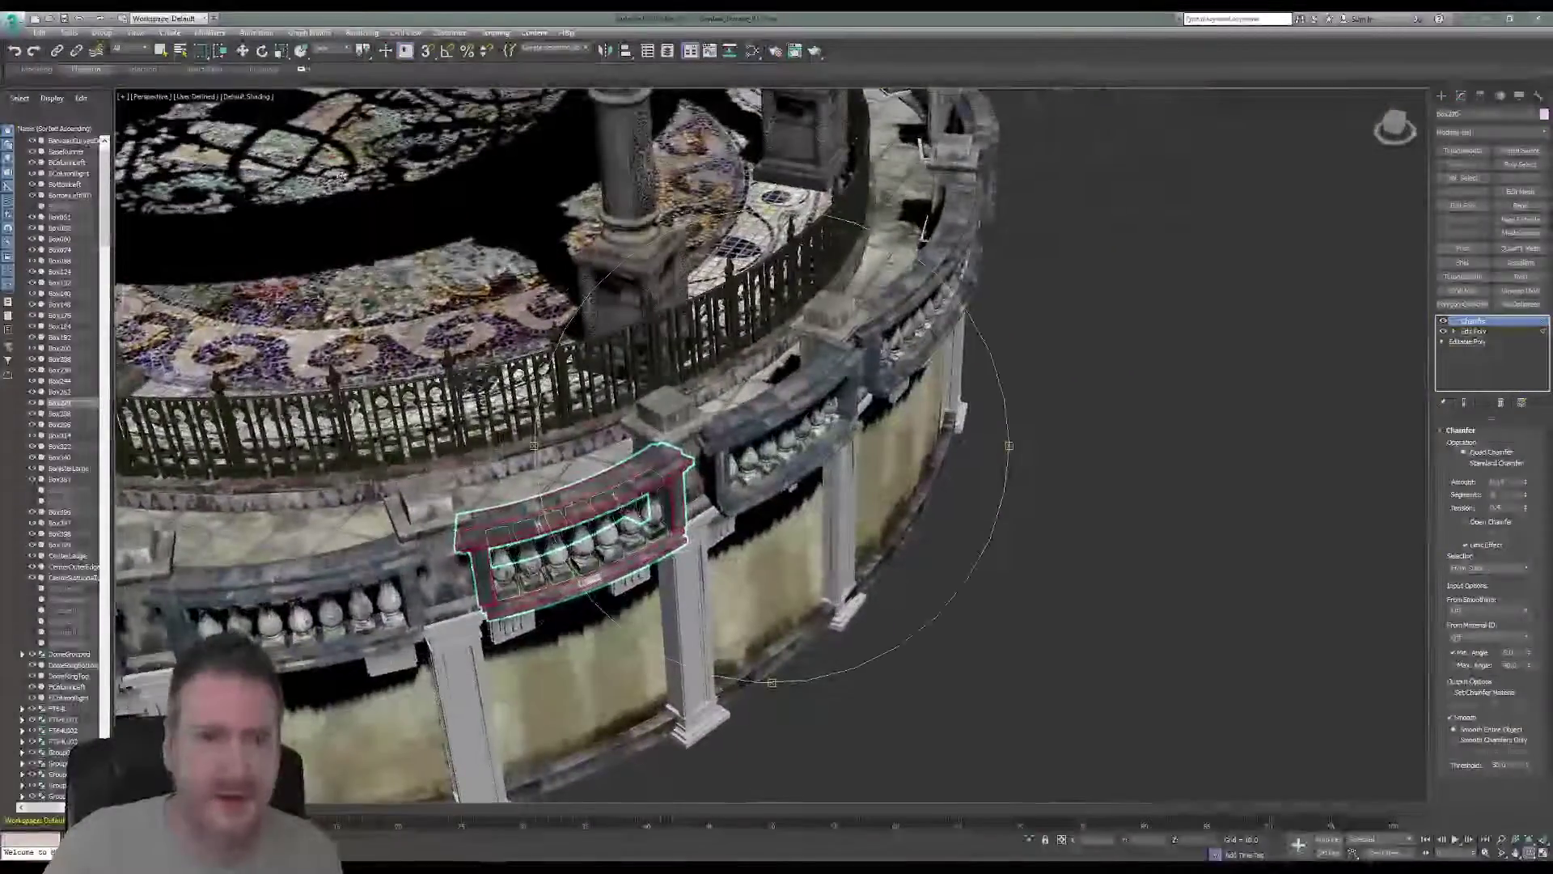
{"action": "left_click", "coordinate": [159, 51]}
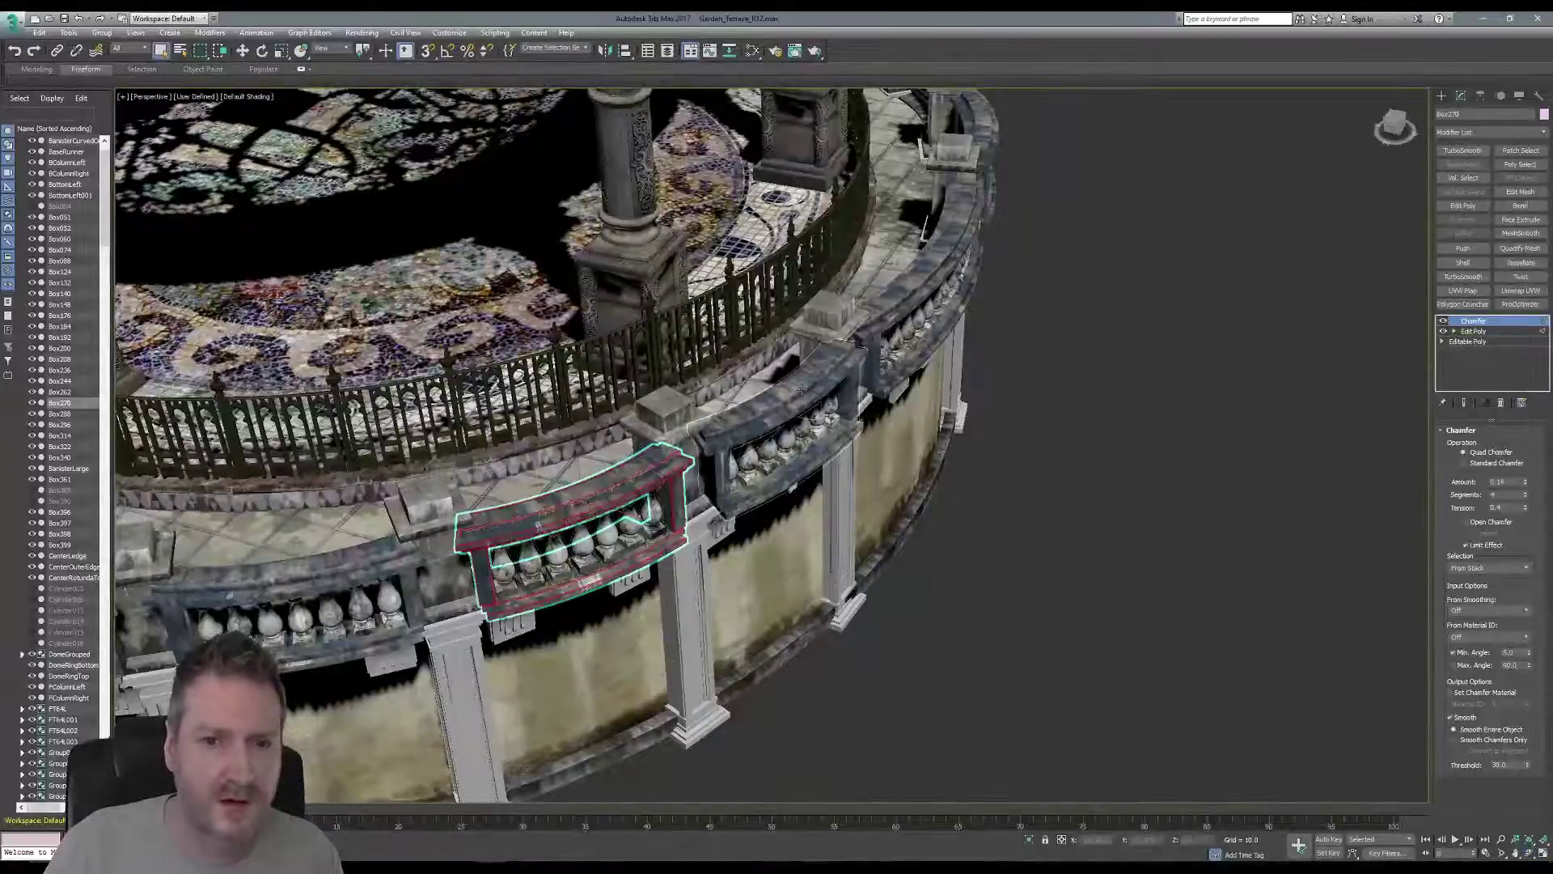
{"action": "left_click", "coordinate": [827, 394]}
{"action": "right_click", "coordinate": [1493, 325]}
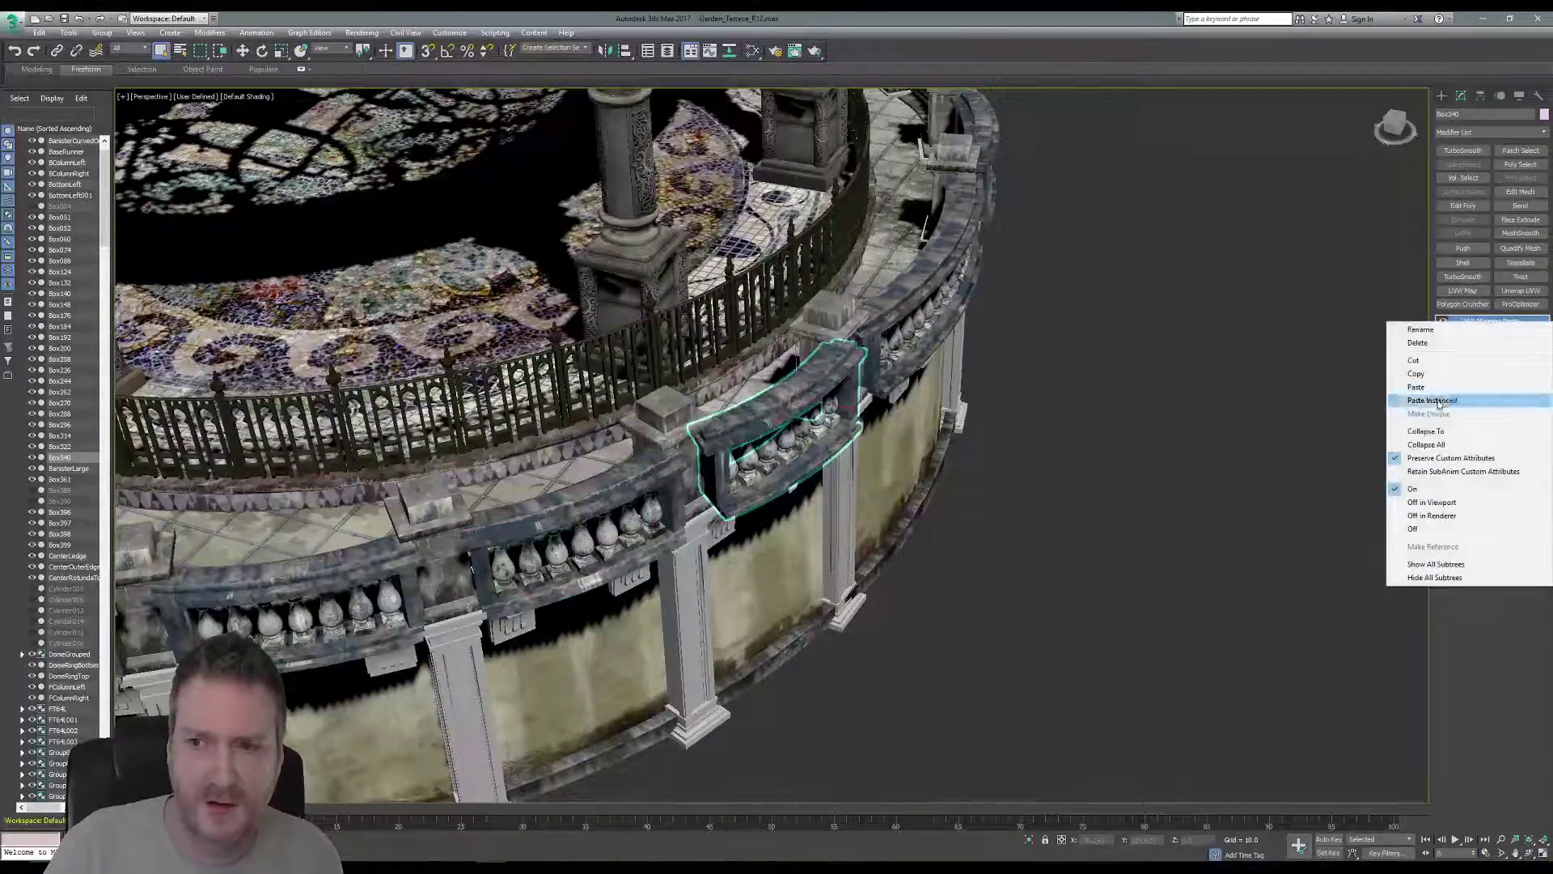
{"action": "left_click", "coordinate": [1424, 445]}
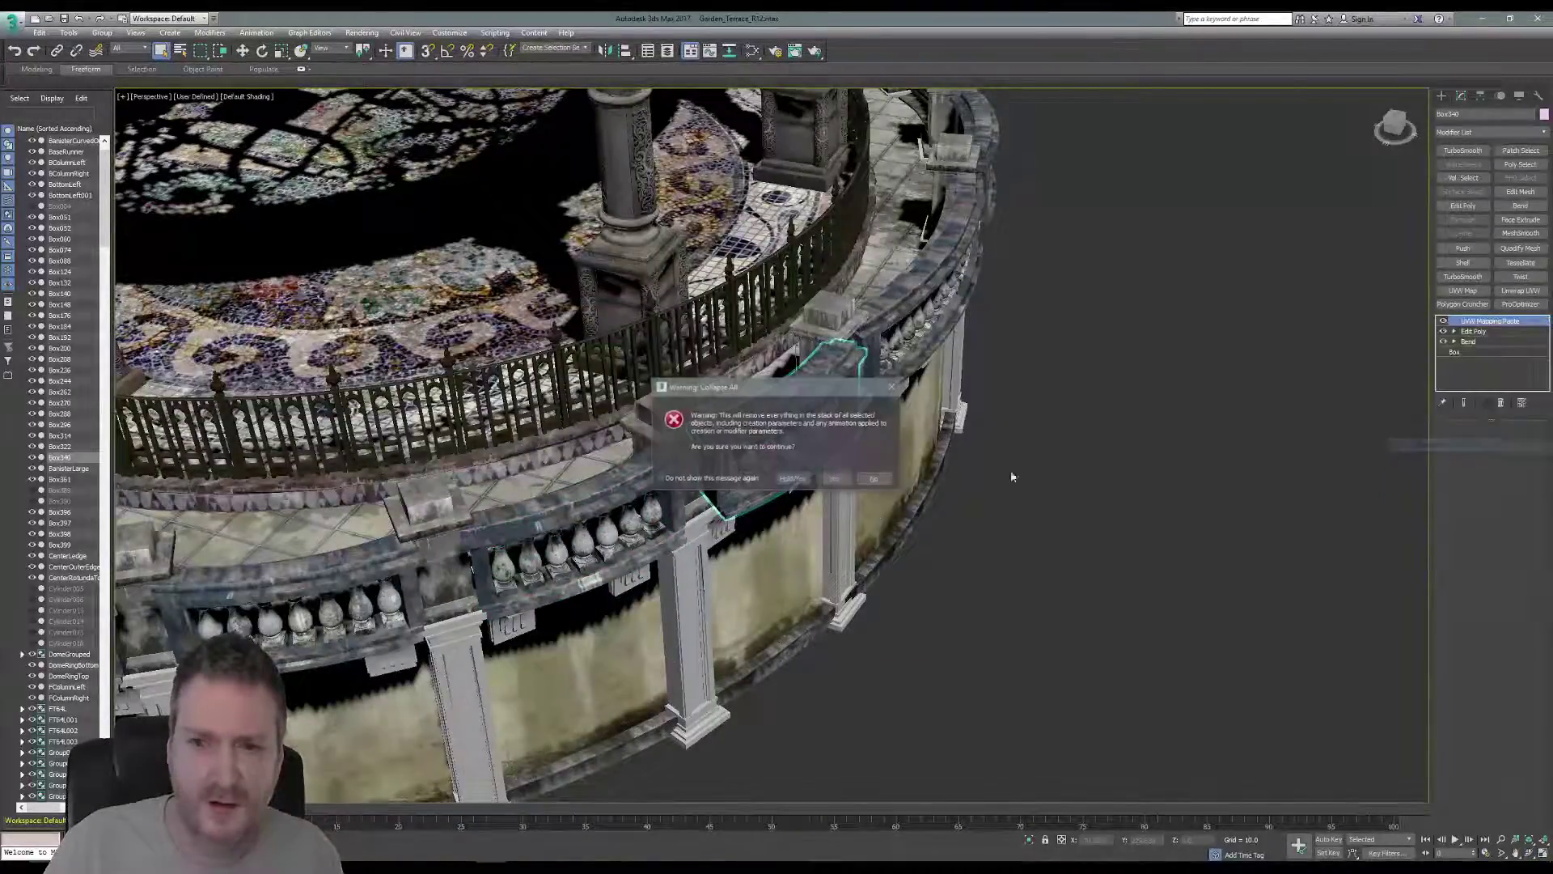
{"action": "left_click", "coordinate": [835, 480]}
{"action": "right_click", "coordinate": [1469, 325]}
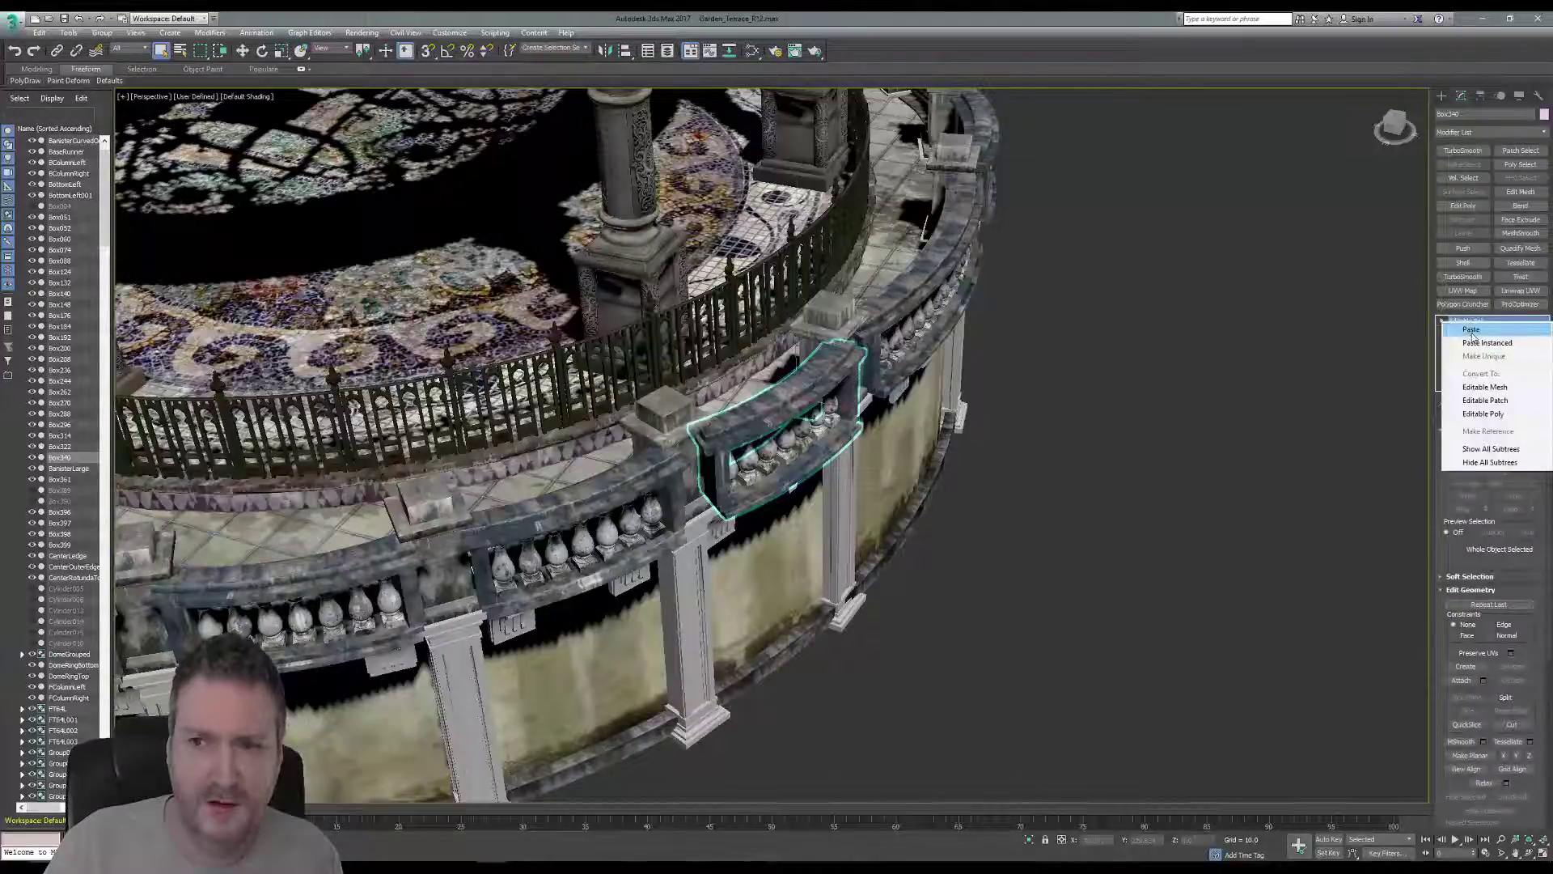
{"action": "left_click", "coordinate": [1472, 334]}
- Collapse the first short banister section after the long banister to an Editable Poly and paste the copied Edit Poly and Chamfer modifiers onto it
{"action": "middle_click_drag", "start_coordinate": [1049, 349], "coordinate": [818, 440]}
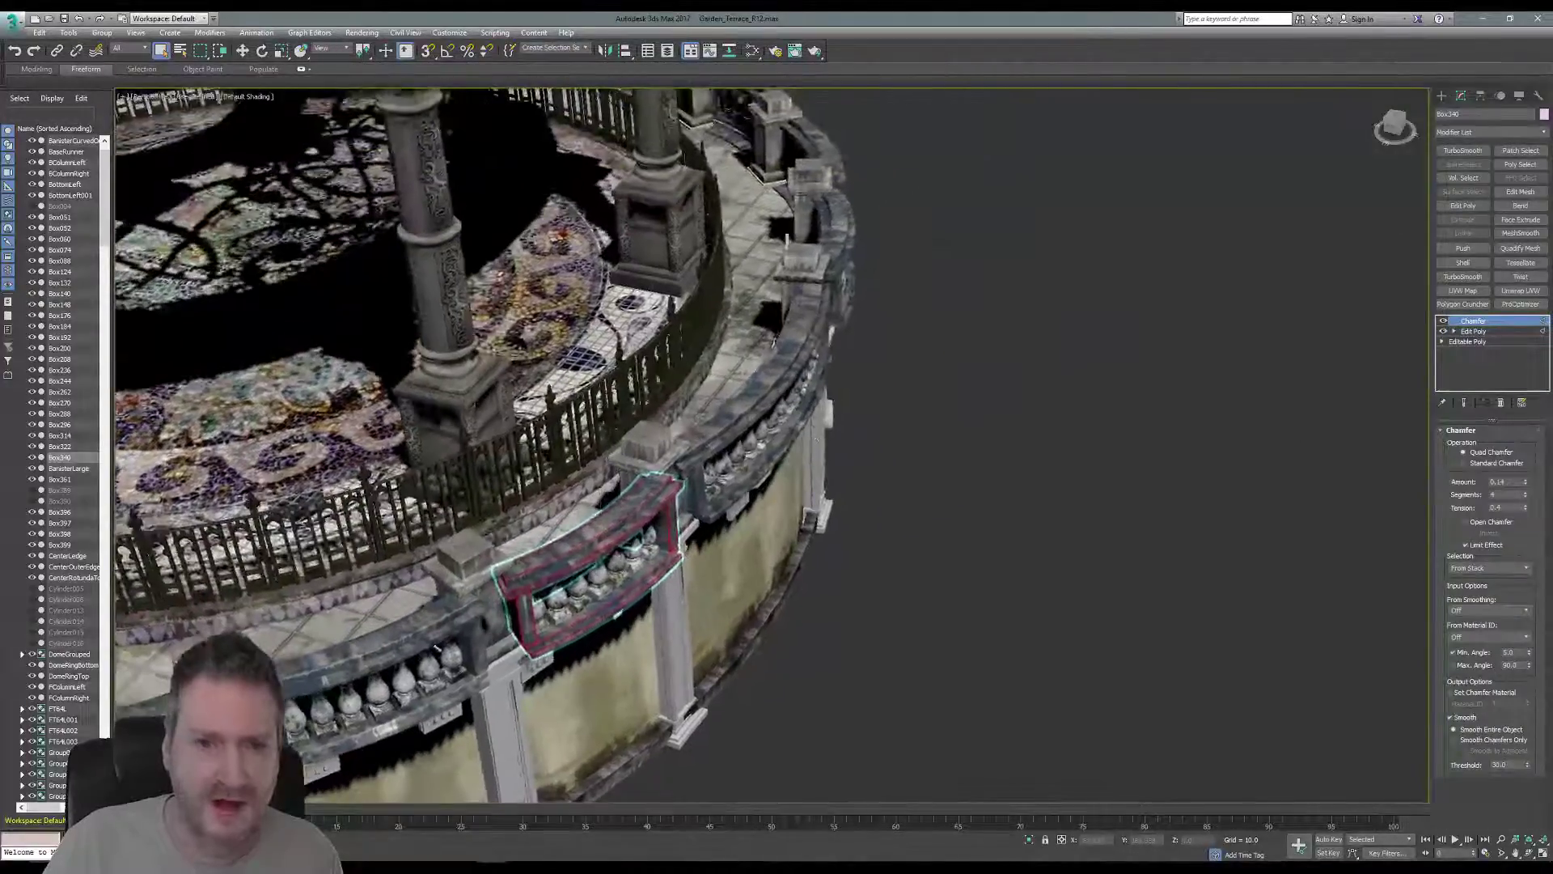
{"action": "middle_click_drag", "start_coordinate": [995, 368], "coordinate": [789, 366], "text": "alt"}
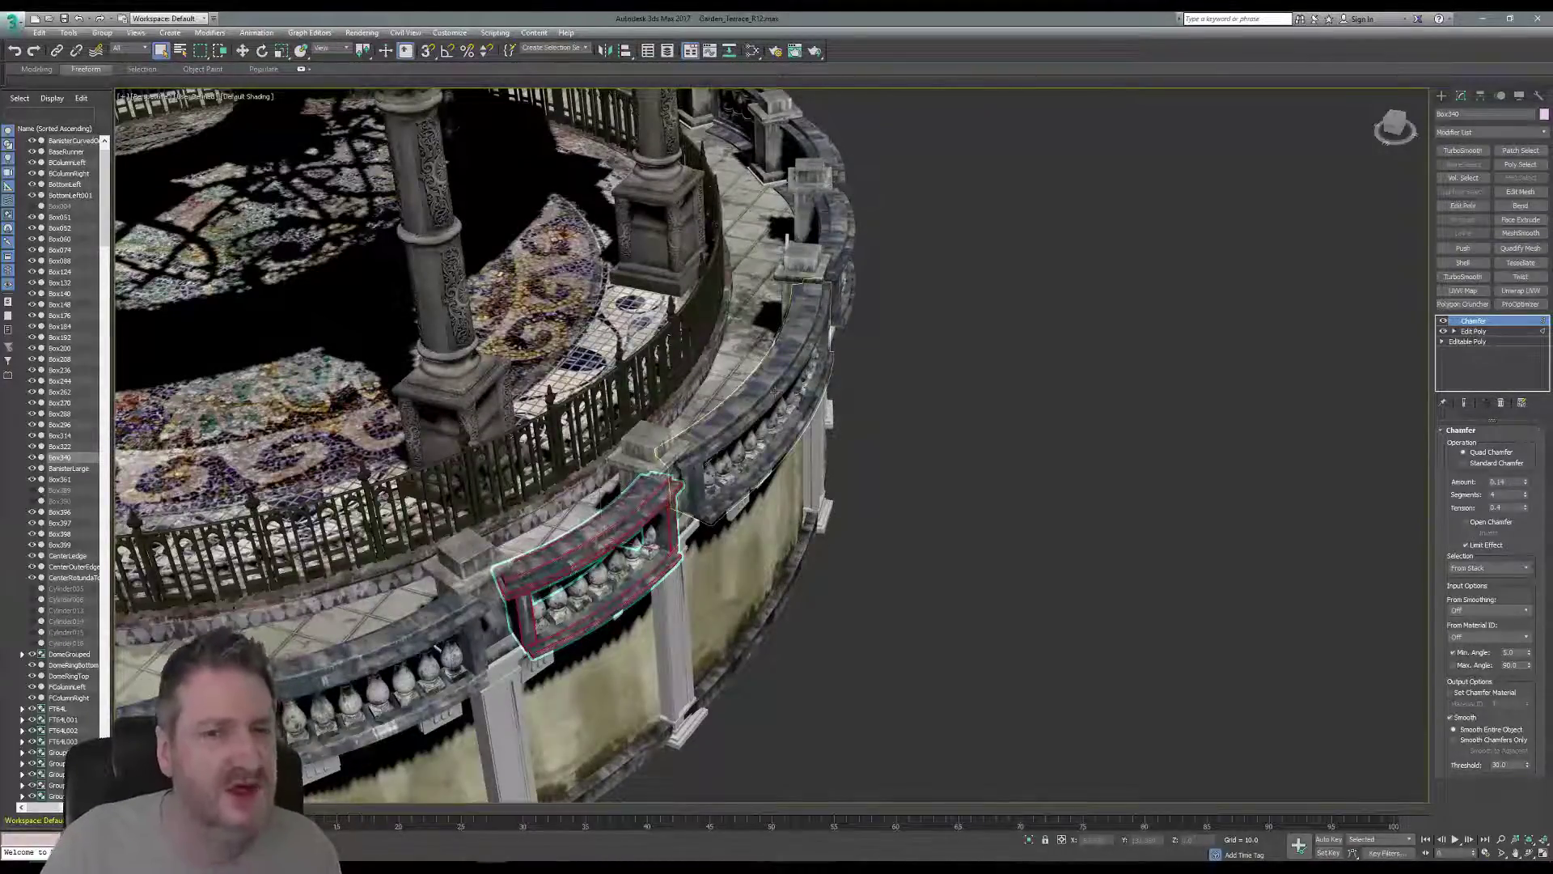
{"action": "left_click", "coordinate": [1529, 855]}
{"action": "left_click_drag", "start_coordinate": [781, 474], "coordinate": [586, 477]}
{"action": "middle_click_drag", "start_coordinate": [898, 494], "coordinate": [419, 366]}
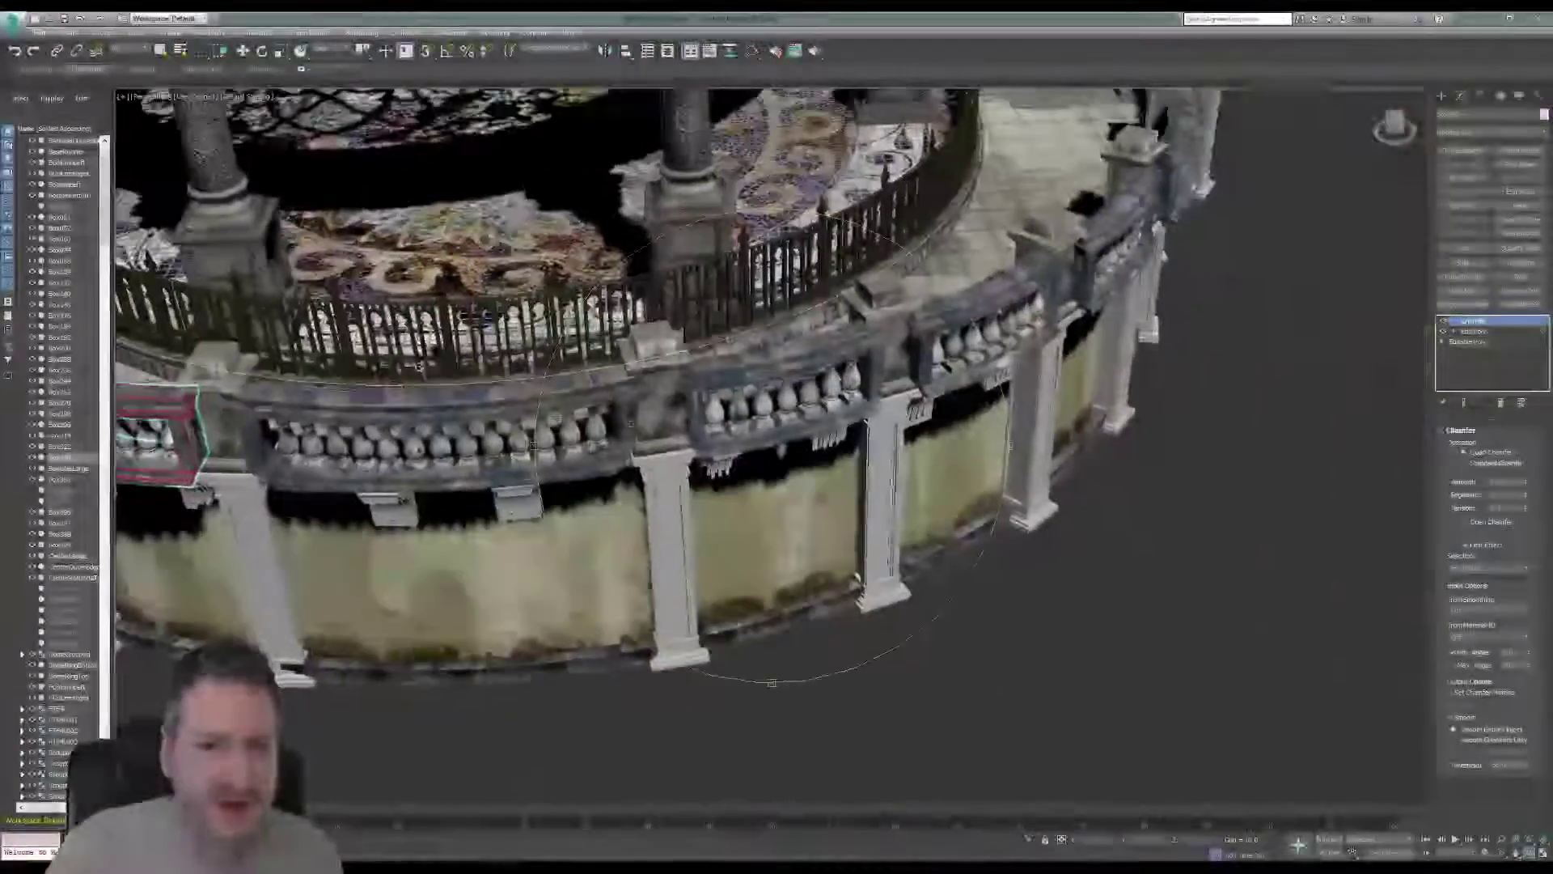
{"action": "left_click", "coordinate": [161, 50]}
{"action": "left_click", "coordinate": [830, 362]}
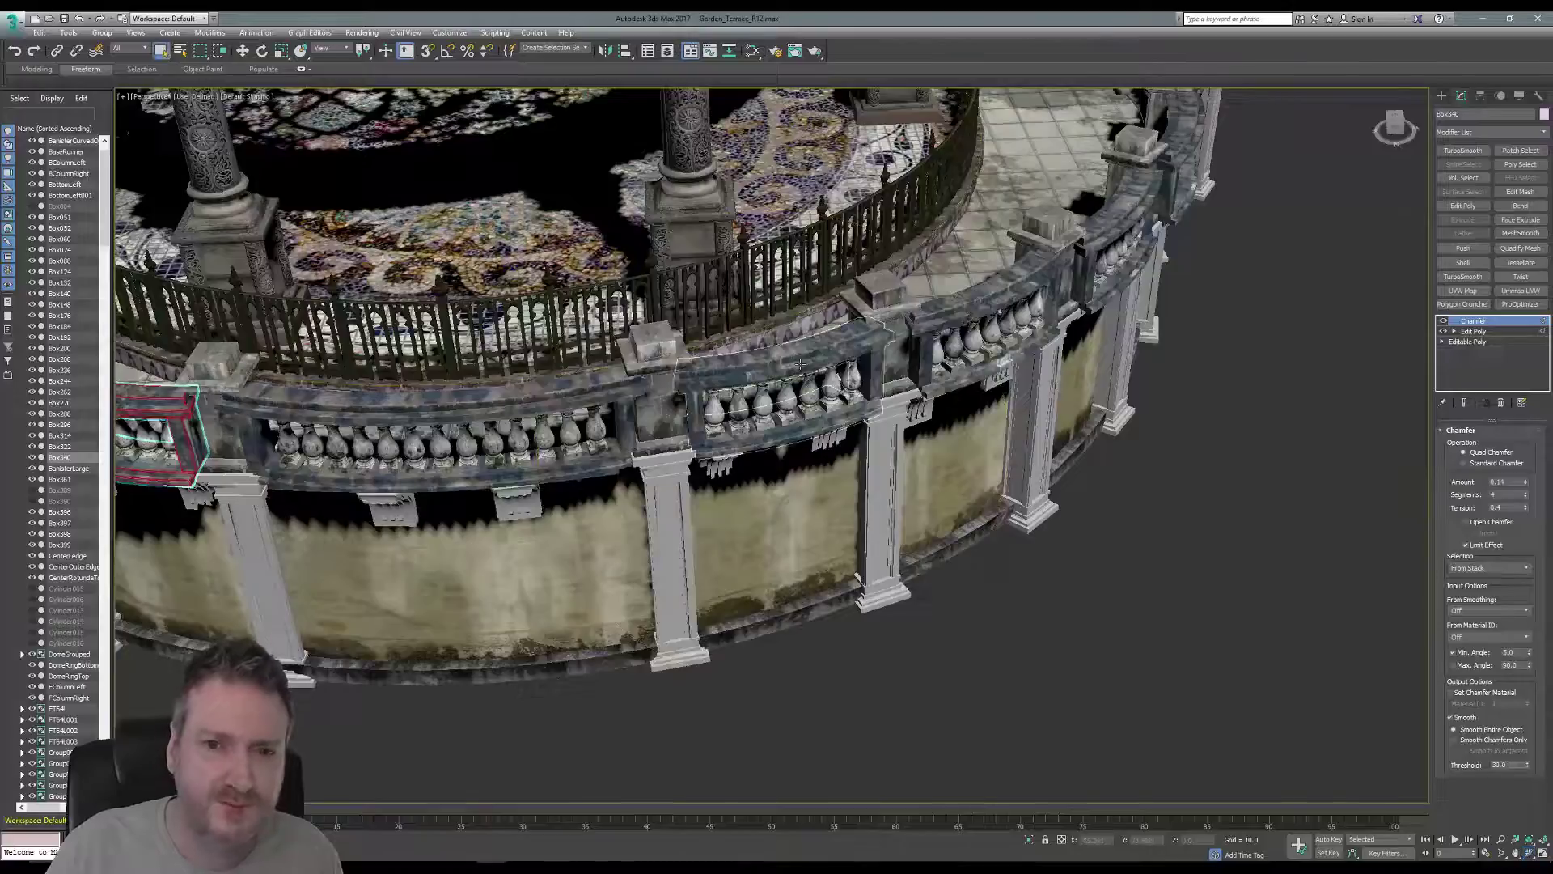
{"action": "right_click", "coordinate": [1487, 328]}
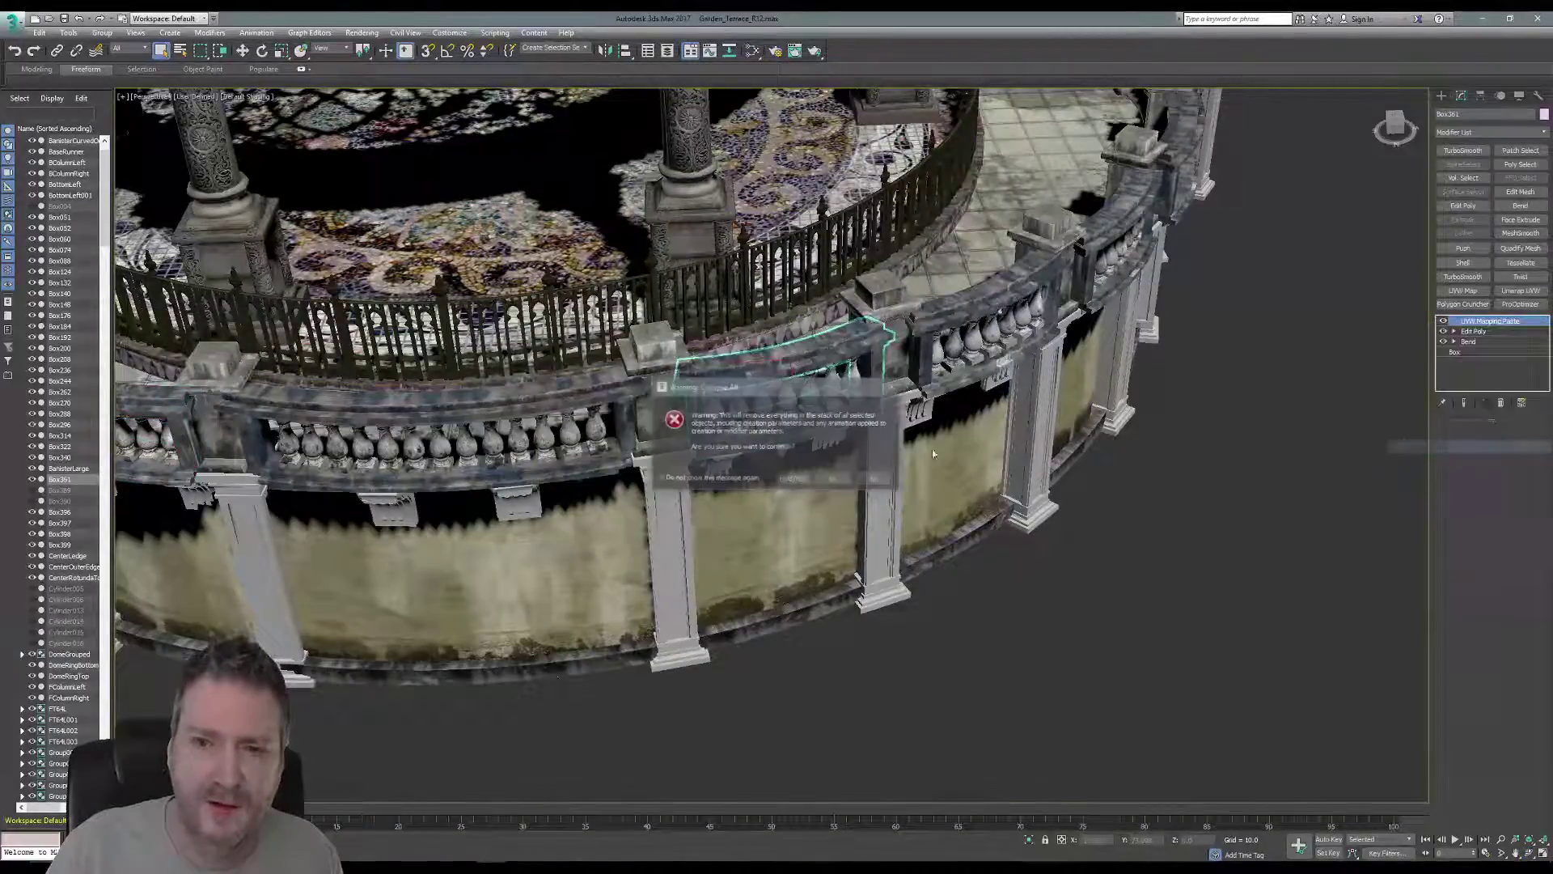
{"action": "left_click", "coordinate": [1452, 451]}
{"action": "left_click", "coordinate": [844, 480]}
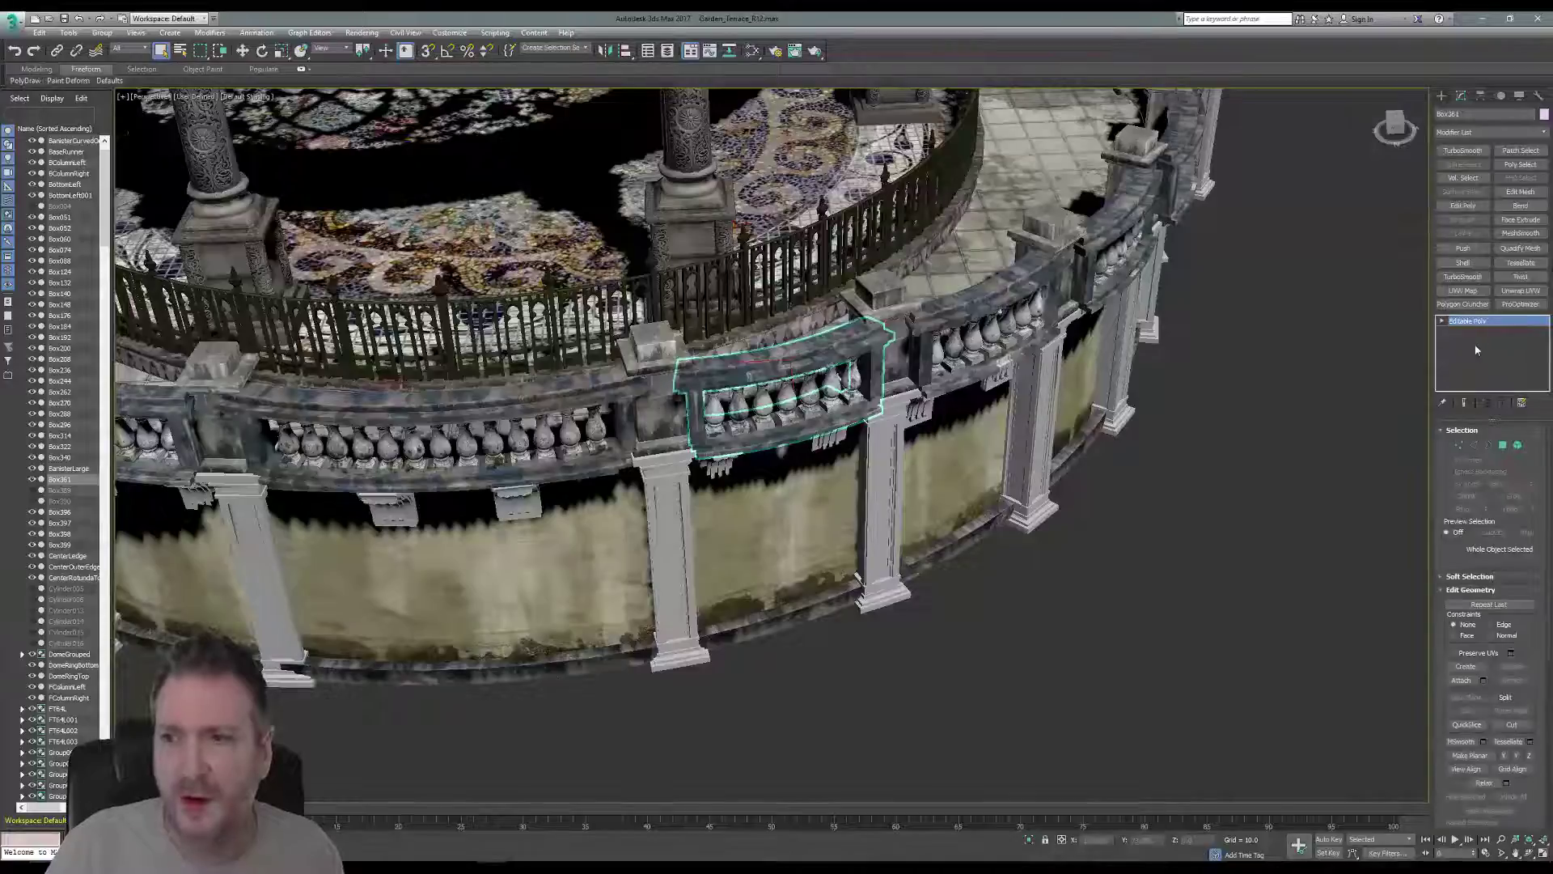
{"action": "right_click", "coordinate": [1484, 321]}
{"action": "left_click", "coordinate": [1492, 330]}
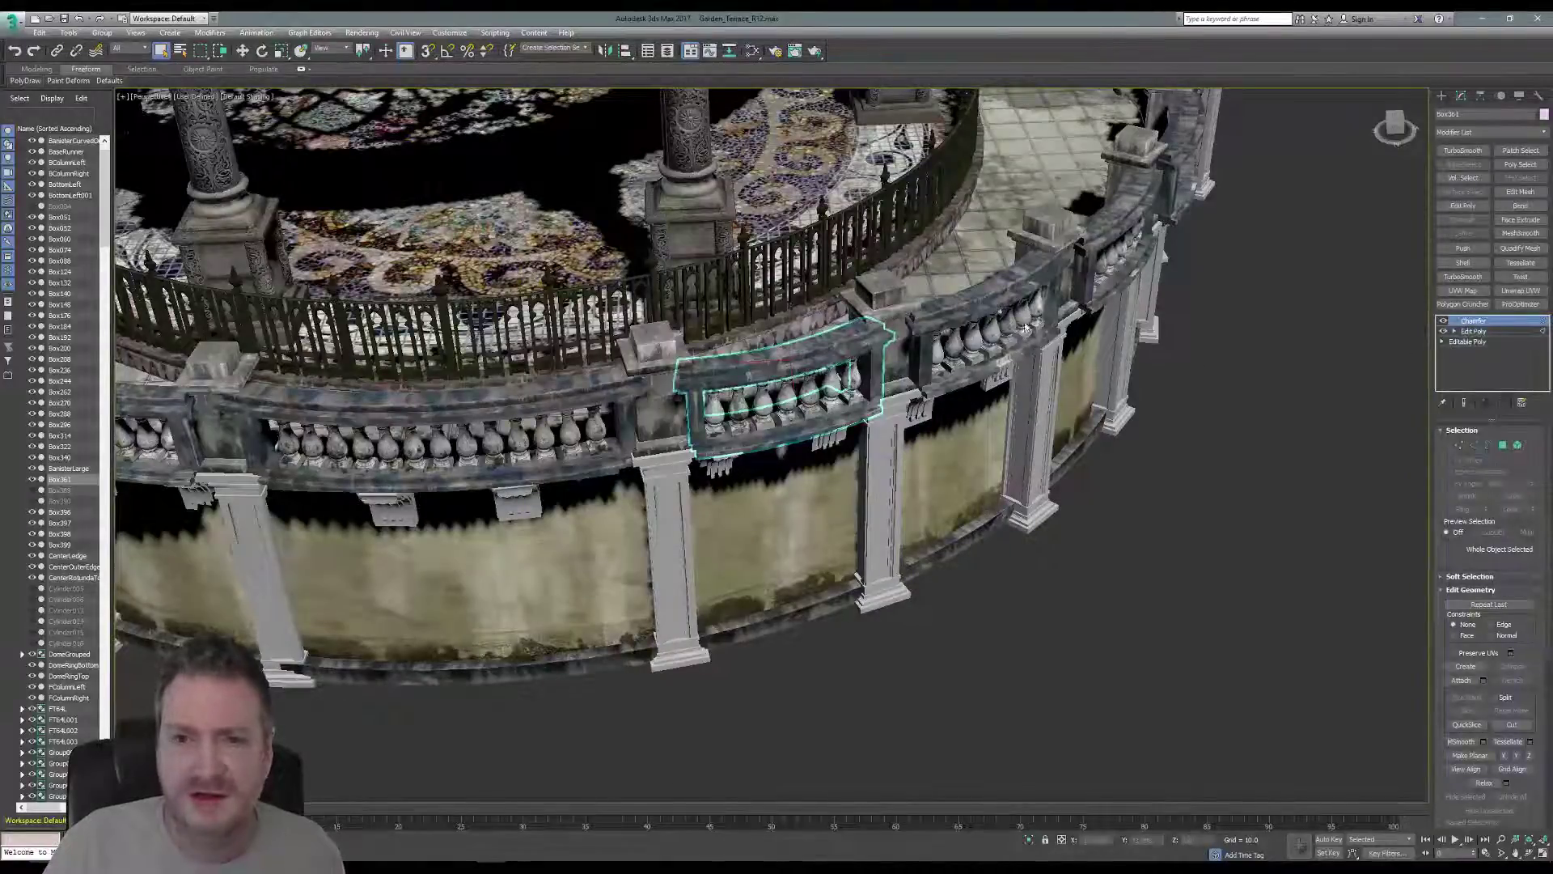
- Collapse the second short banister section after the long banister and paste the copied Edit Poly and Chamfer modifiers onto it
{"action": "left_click", "coordinate": [992, 299]}
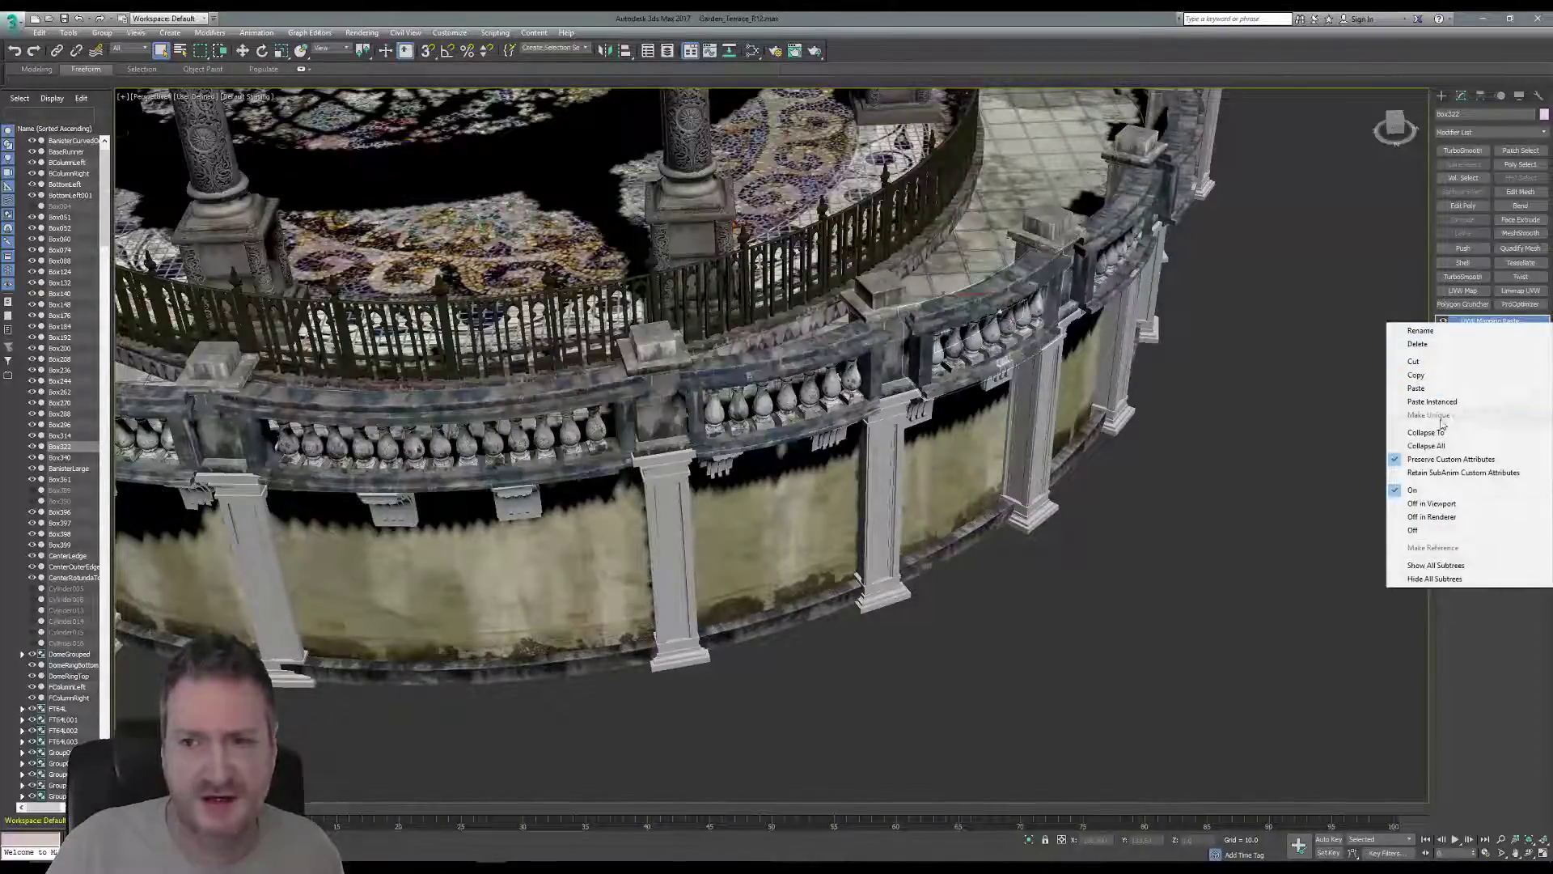
{"action": "left_click", "coordinate": [1426, 446]}
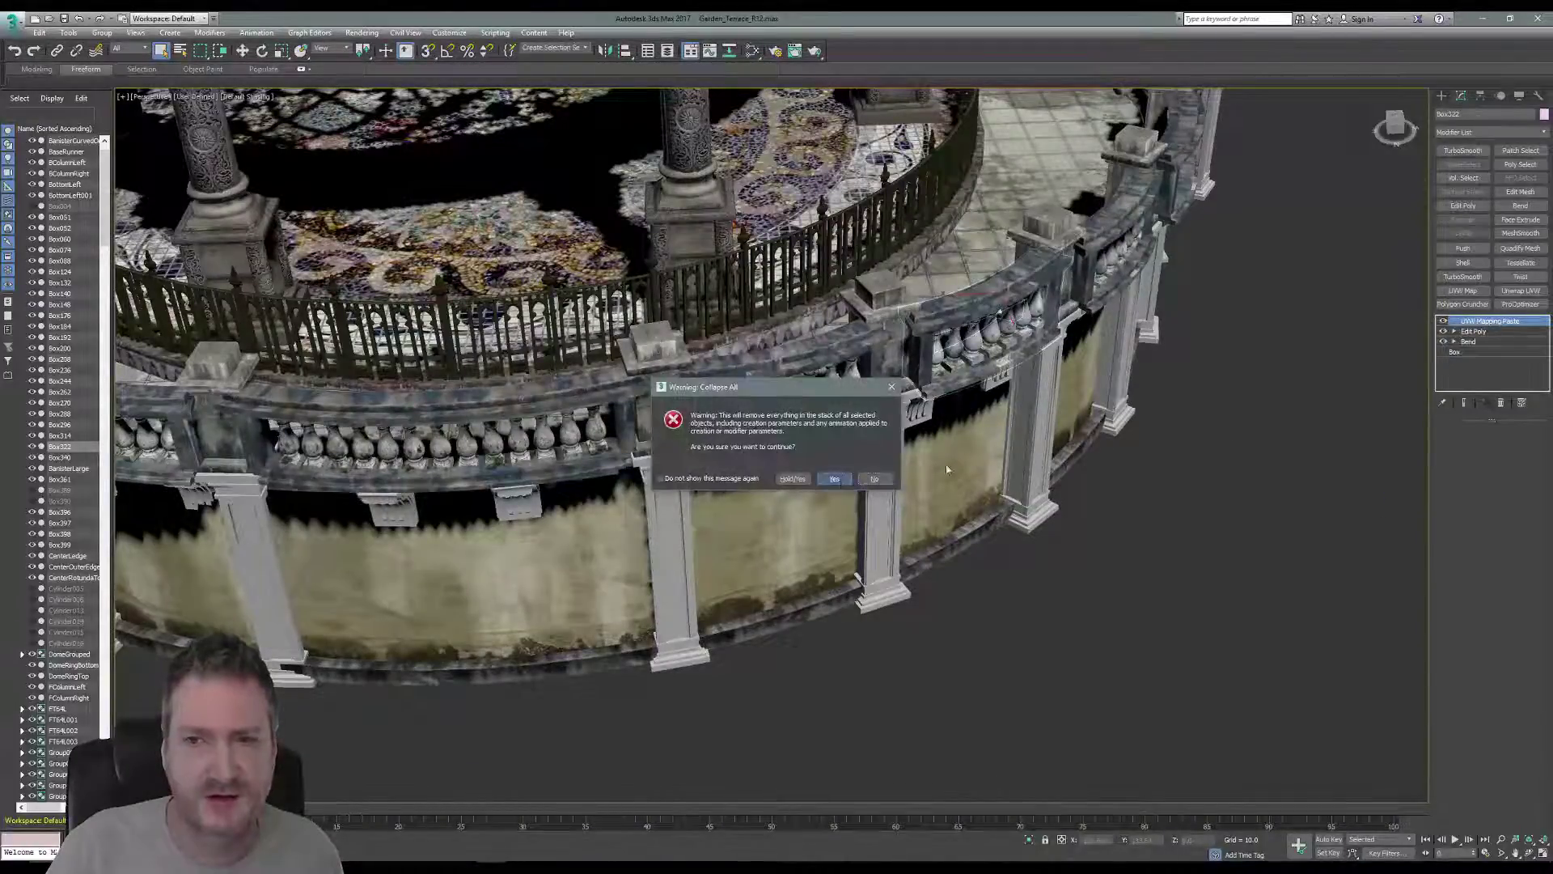
{"action": "left_click", "coordinate": [834, 479]}
{"action": "right_click", "coordinate": [1481, 323]}
{"action": "left_click", "coordinate": [1486, 327]}
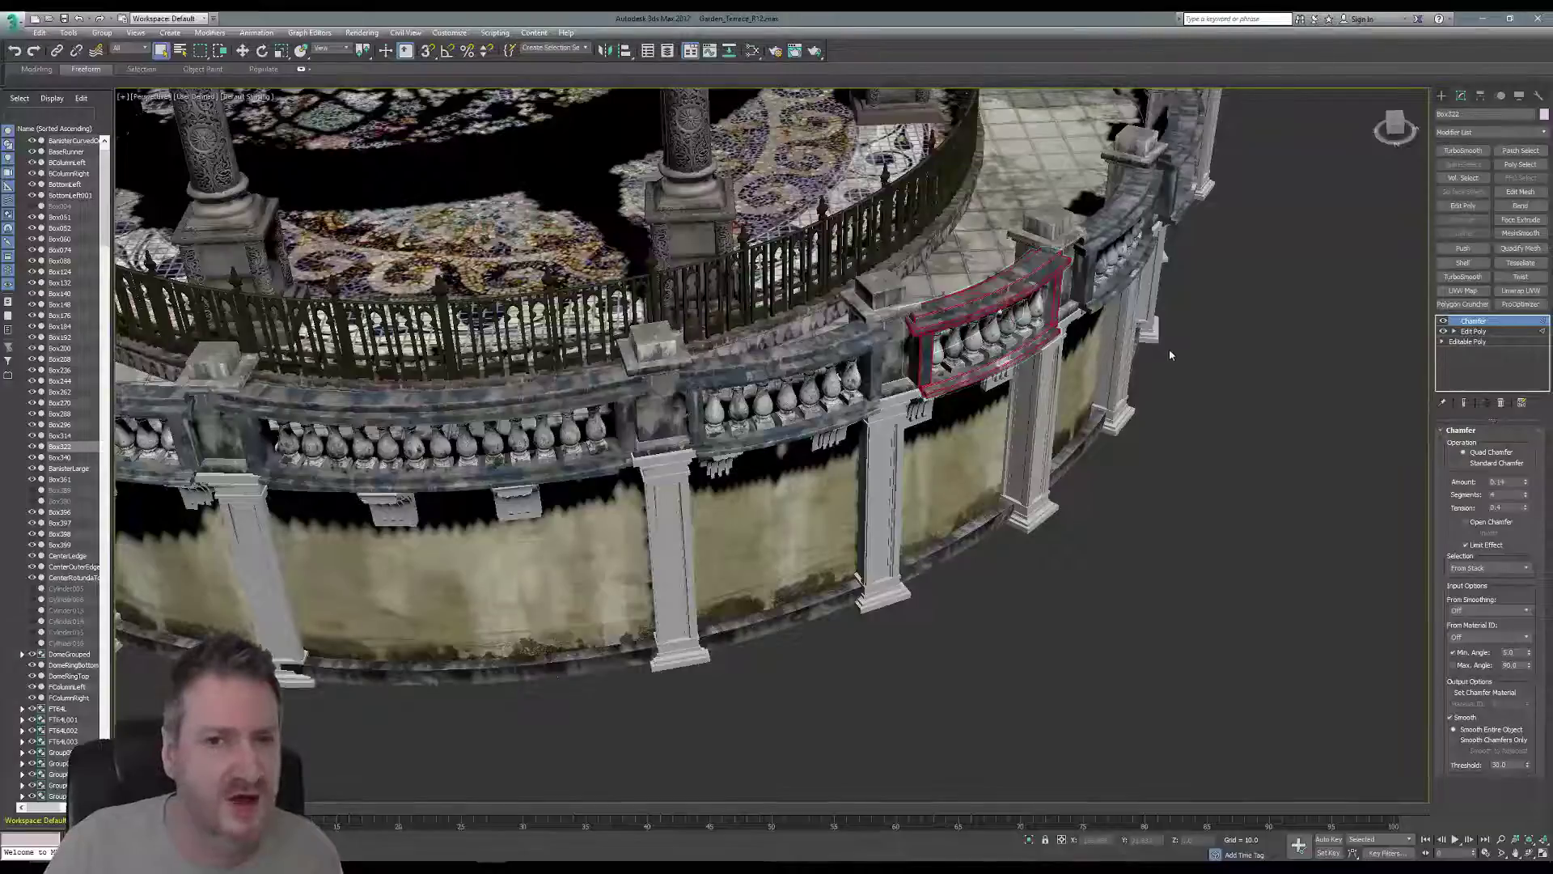
- Collapse the third short banister section after the long banister and paste the copied Edit Poly and Chamfer modifiers onto it
{"action": "middle_click_drag", "start_coordinate": [1088, 404], "coordinate": [804, 536]}
{"action": "left_click", "coordinate": [797, 389]}
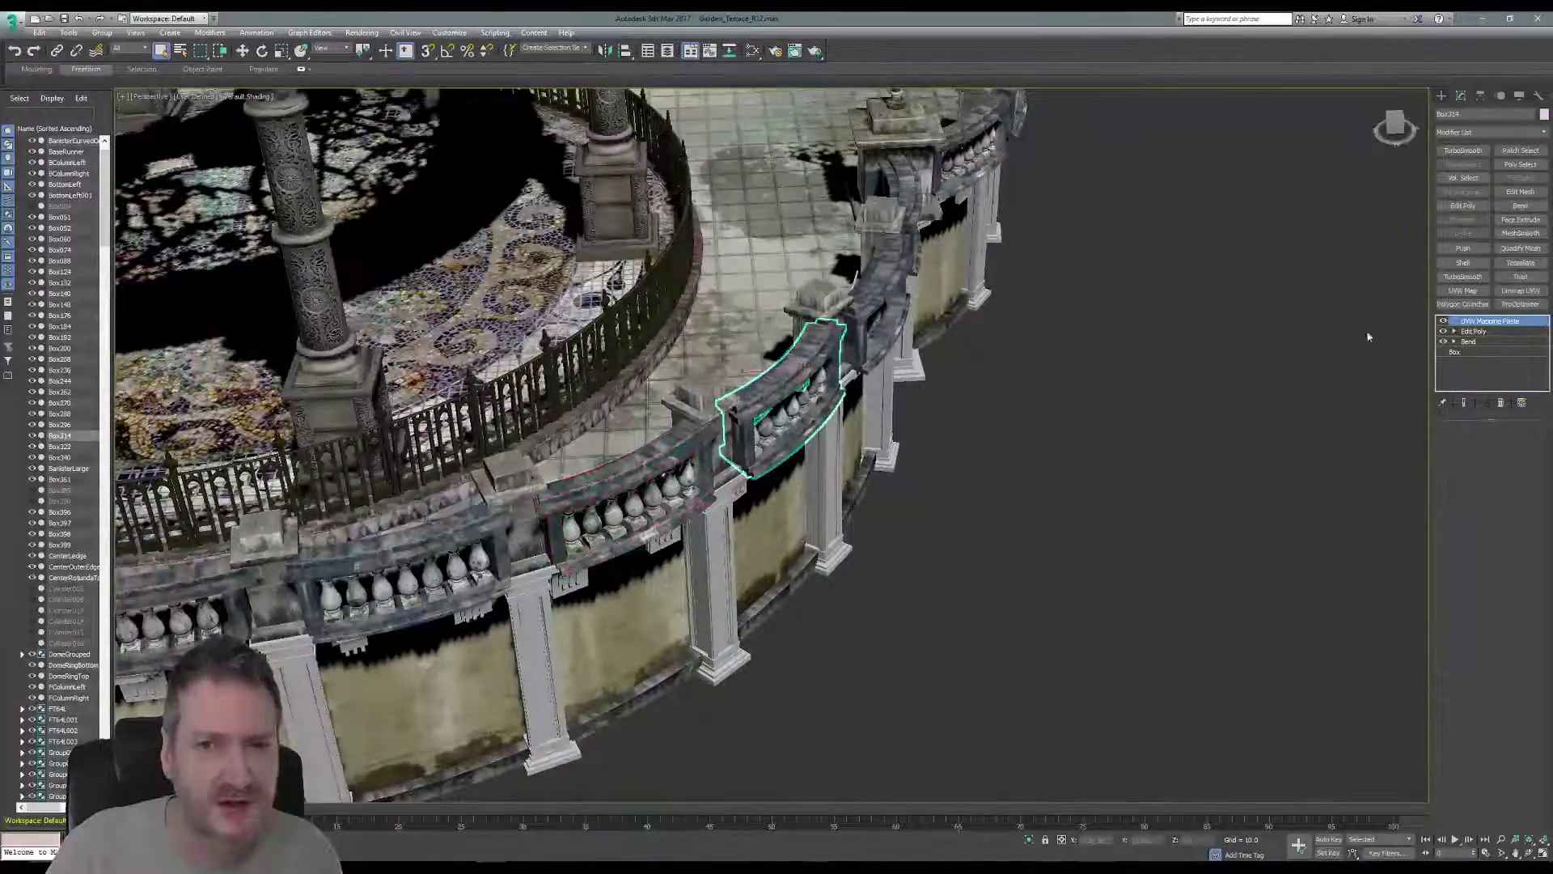
{"action": "right_click", "coordinate": [1493, 324]}
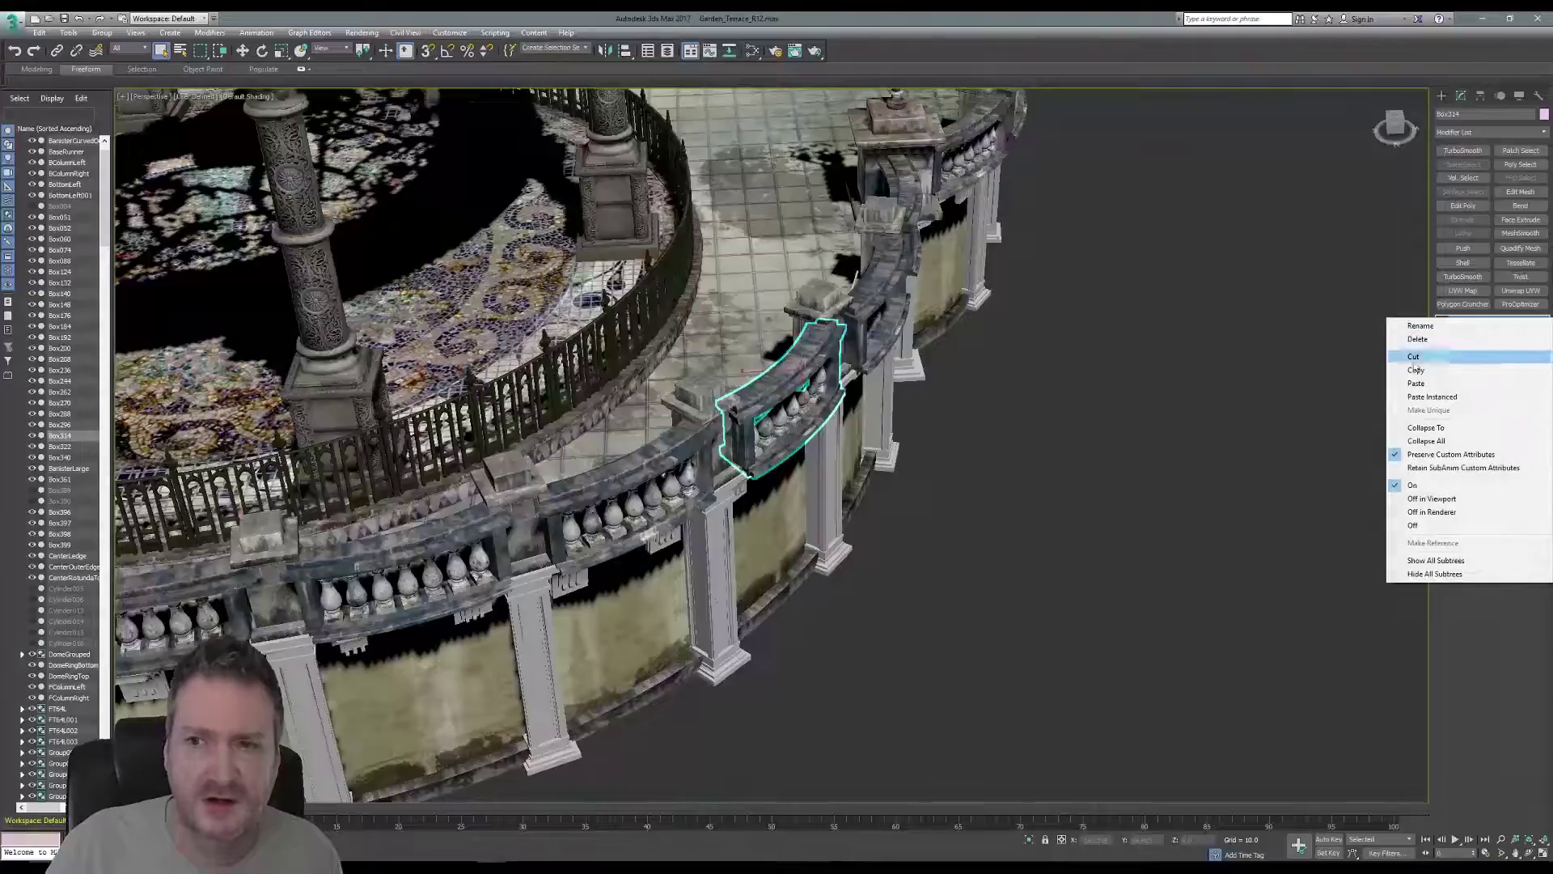
{"action": "left_click", "coordinate": [1485, 440]}
{"action": "left_click", "coordinate": [834, 479]}
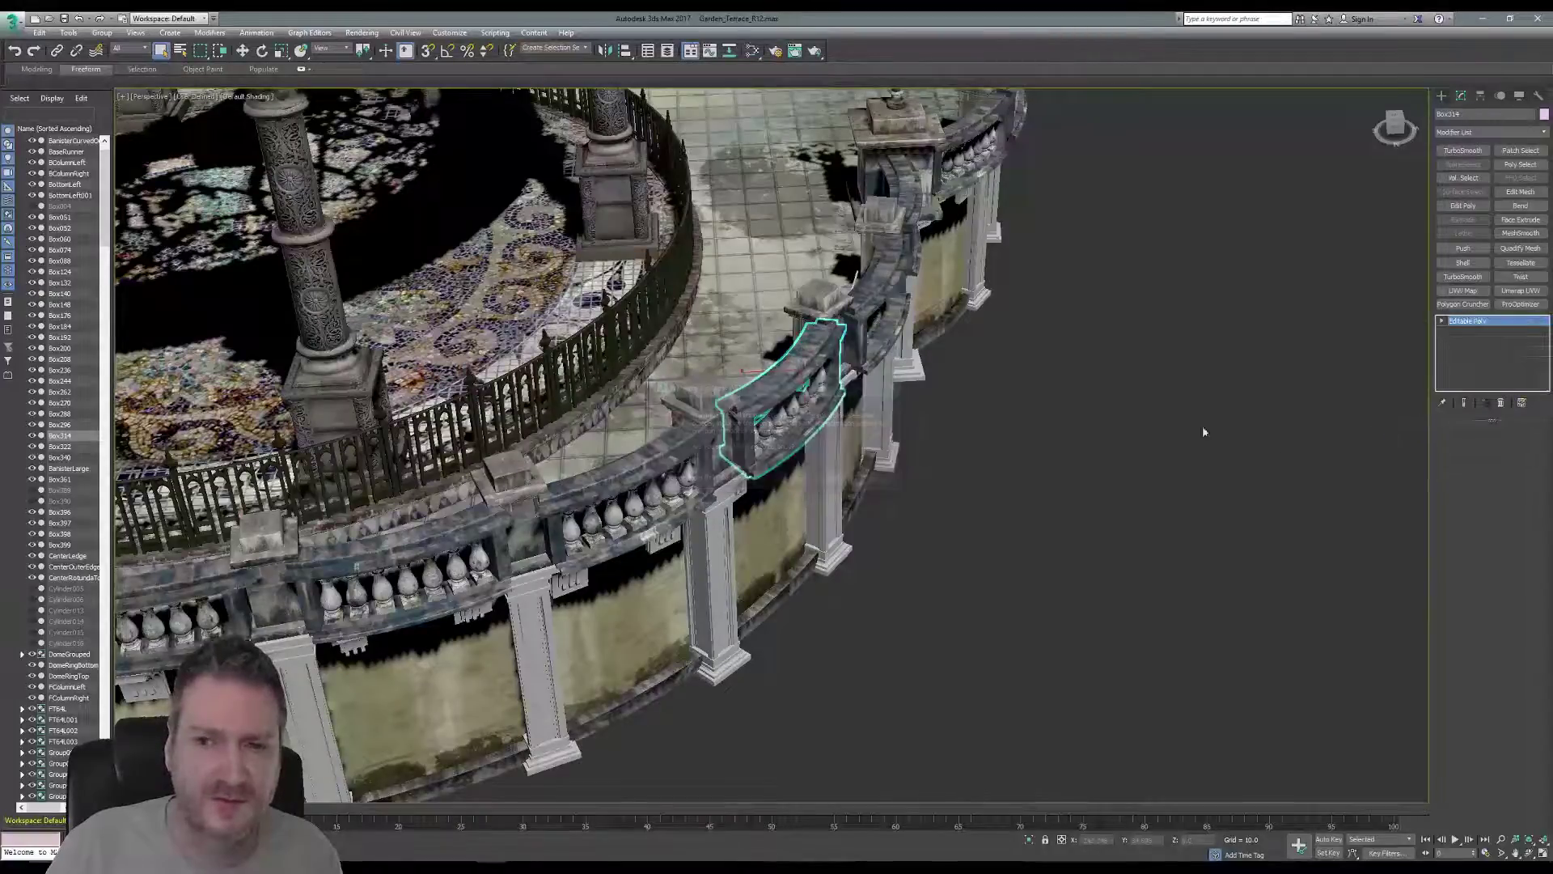
{"action": "right_click", "coordinate": [1472, 323]}
{"action": "left_click", "coordinate": [1483, 345]}
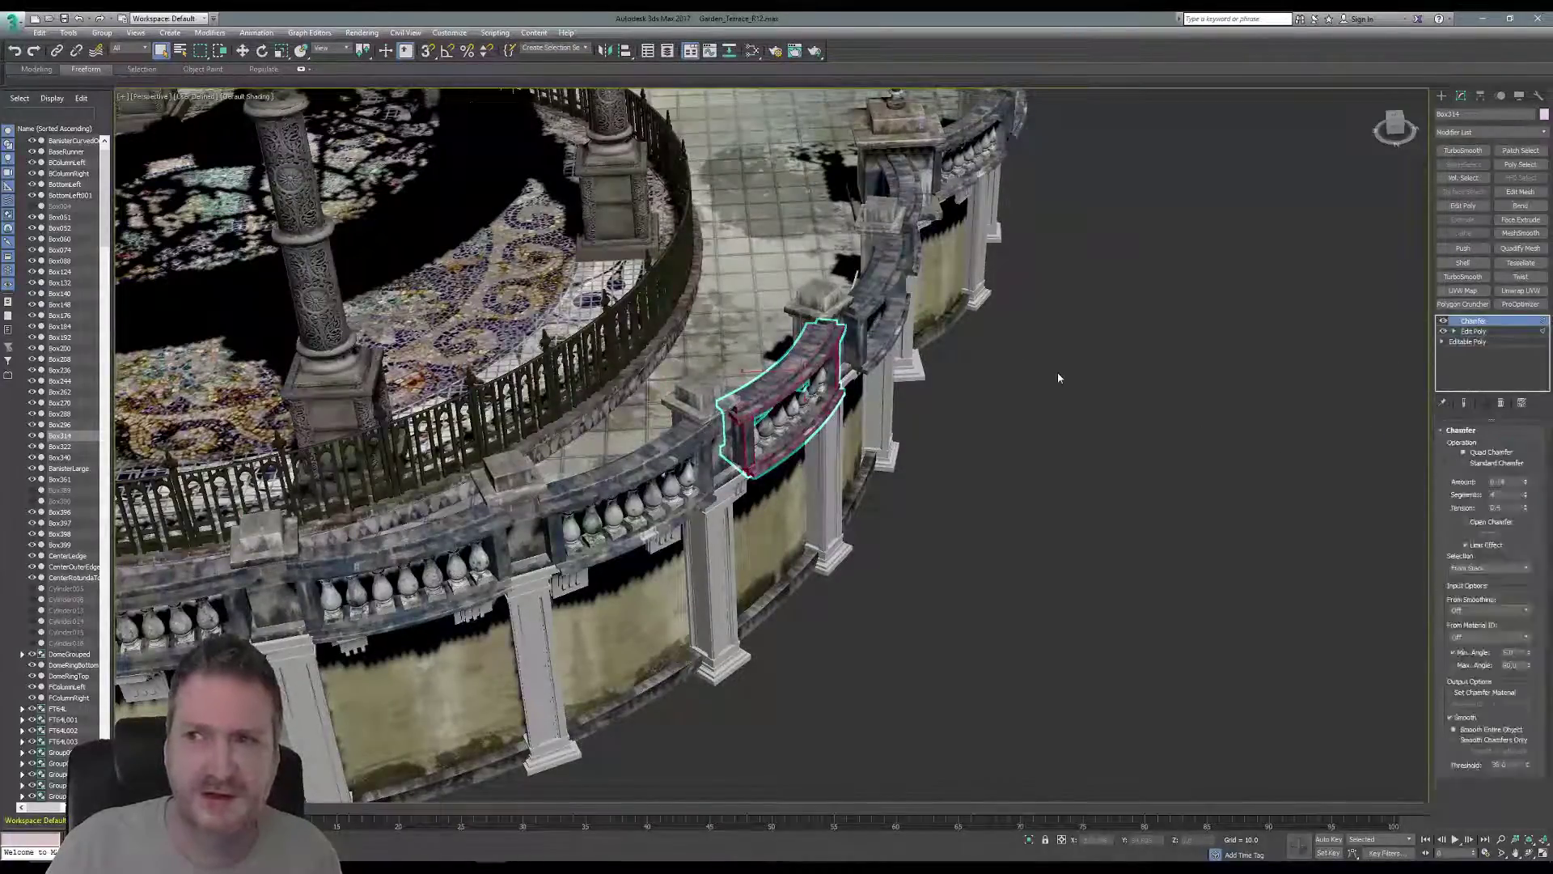
- Collapse the fourth short banister section after the long banister and paste the copied Edit Poly and Chamfer modifiers onto it
{"action": "middle_click_drag", "start_coordinate": [1057, 372], "coordinate": [857, 585]}
{"action": "left_click", "coordinate": [732, 452]}
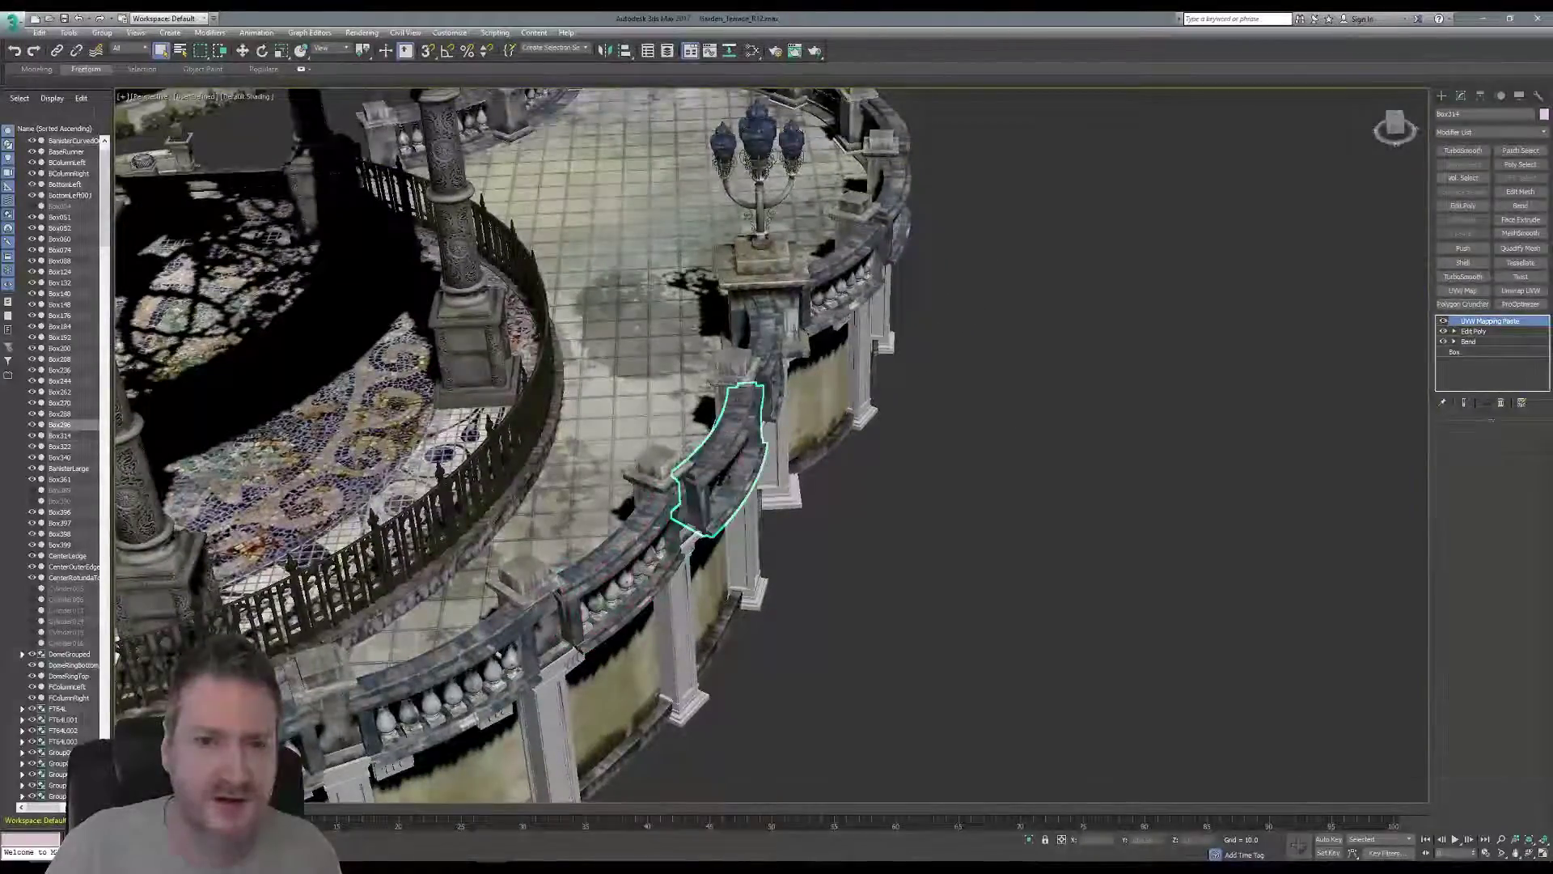
{"action": "right_click", "coordinate": [1485, 325]}
{"action": "left_click", "coordinate": [1493, 441]}
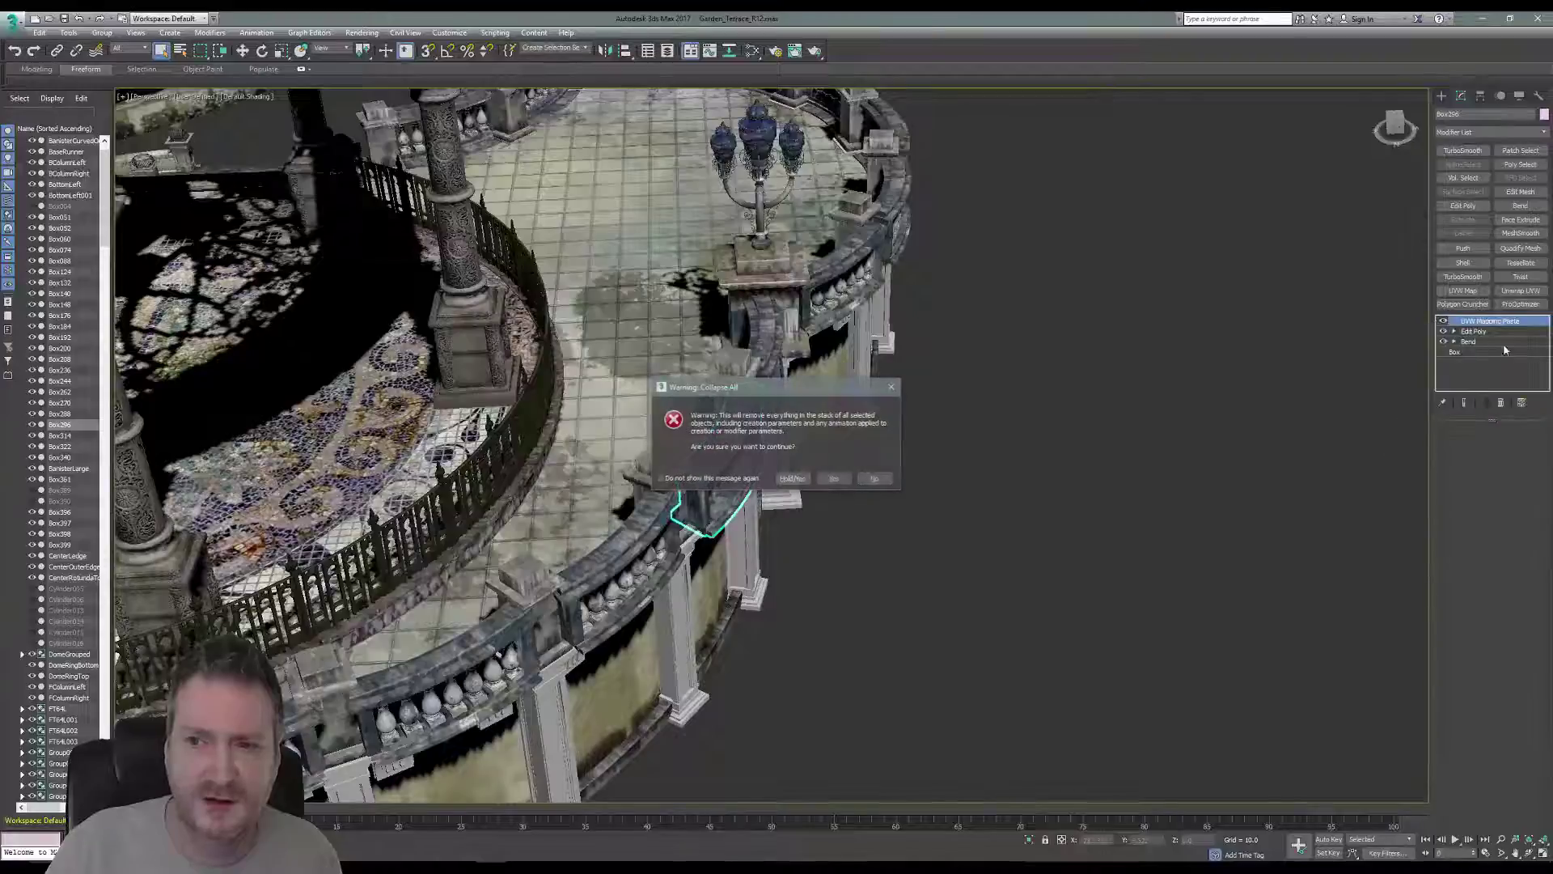
{"action": "key", "text": "Return"}
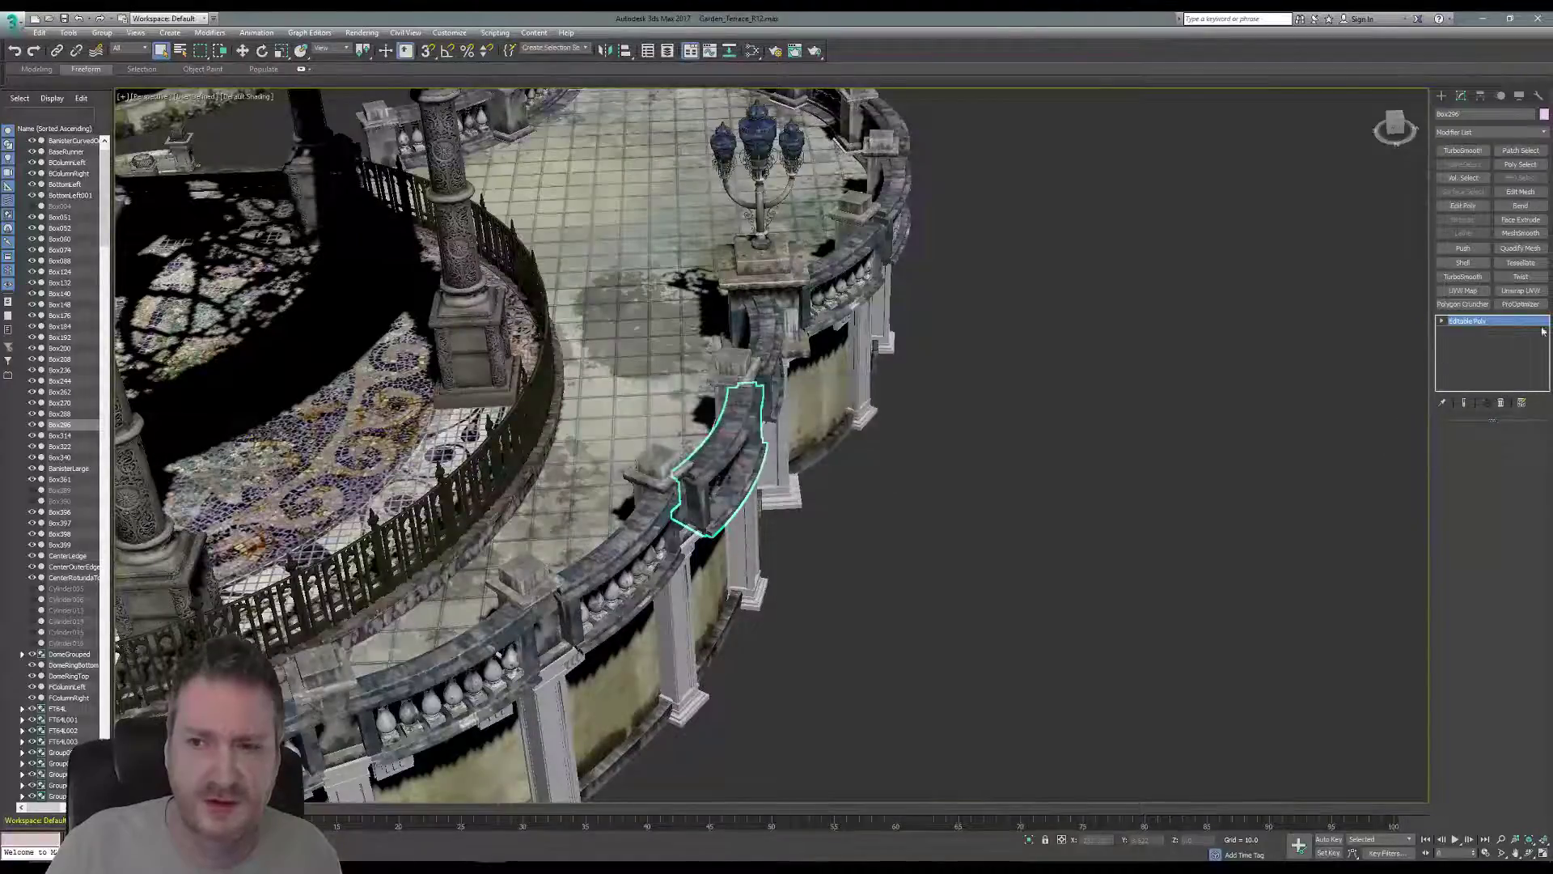
{"action": "right_click", "coordinate": [1474, 325]}
{"action": "left_click", "coordinate": [1479, 326]}
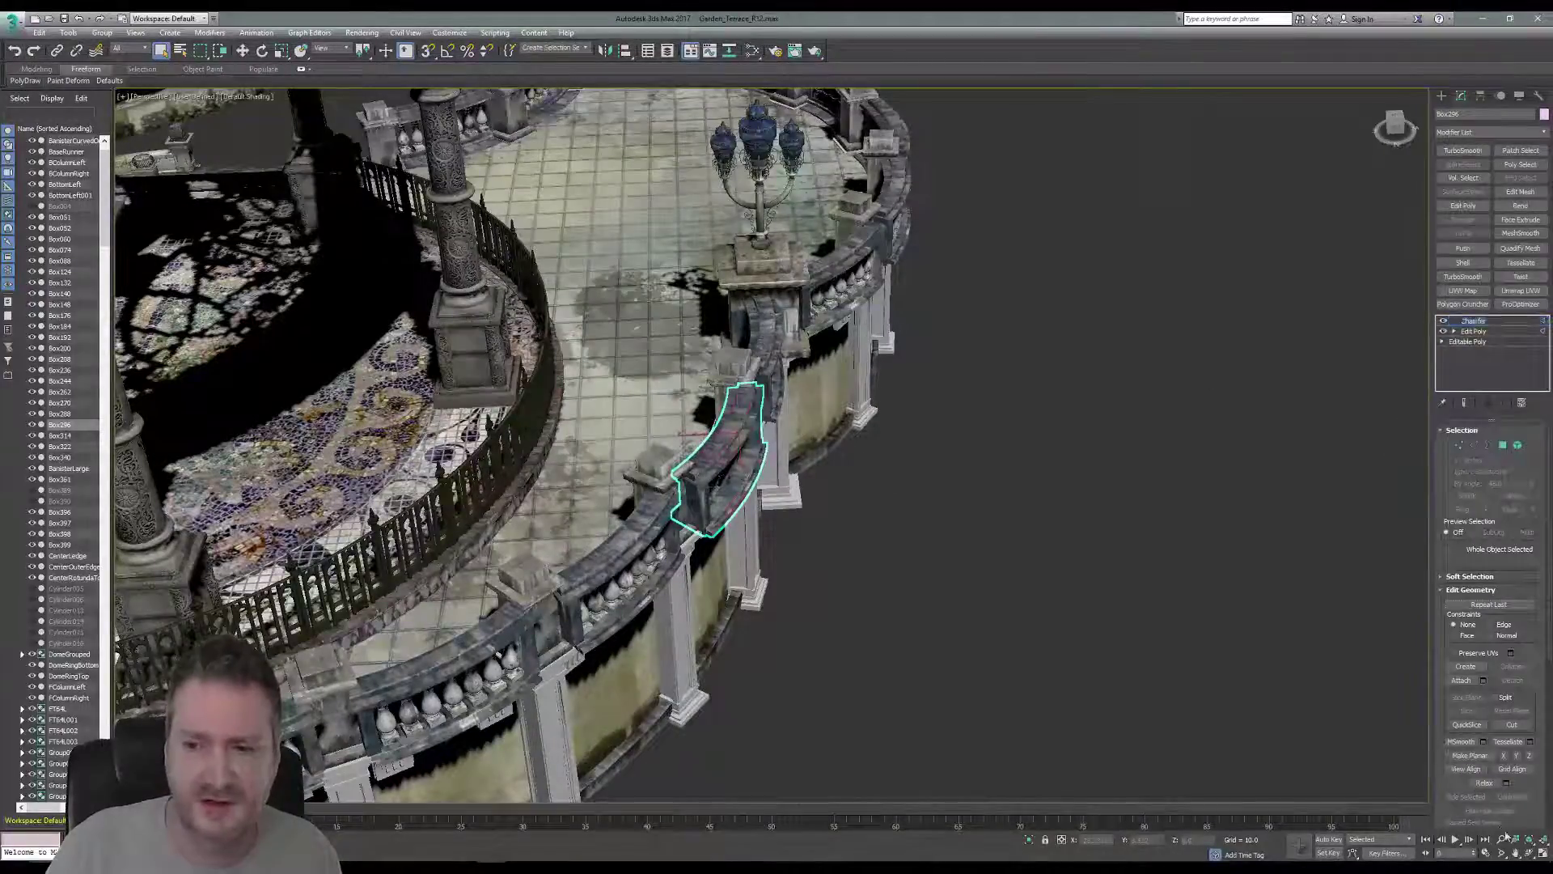
- Collapse the banister section adjoining the near side of the next lamp pedestal and paste the copied Edit Poly and Chamfer modifiers onto it
{"action": "left_click", "coordinate": [1529, 854]}
{"action": "left_click_drag", "start_coordinate": [857, 478], "coordinate": [732, 469]}
{"action": "middle_click_drag", "start_coordinate": [770, 482], "coordinate": [613, 544]}
{"action": "left_click", "coordinate": [161, 52]}
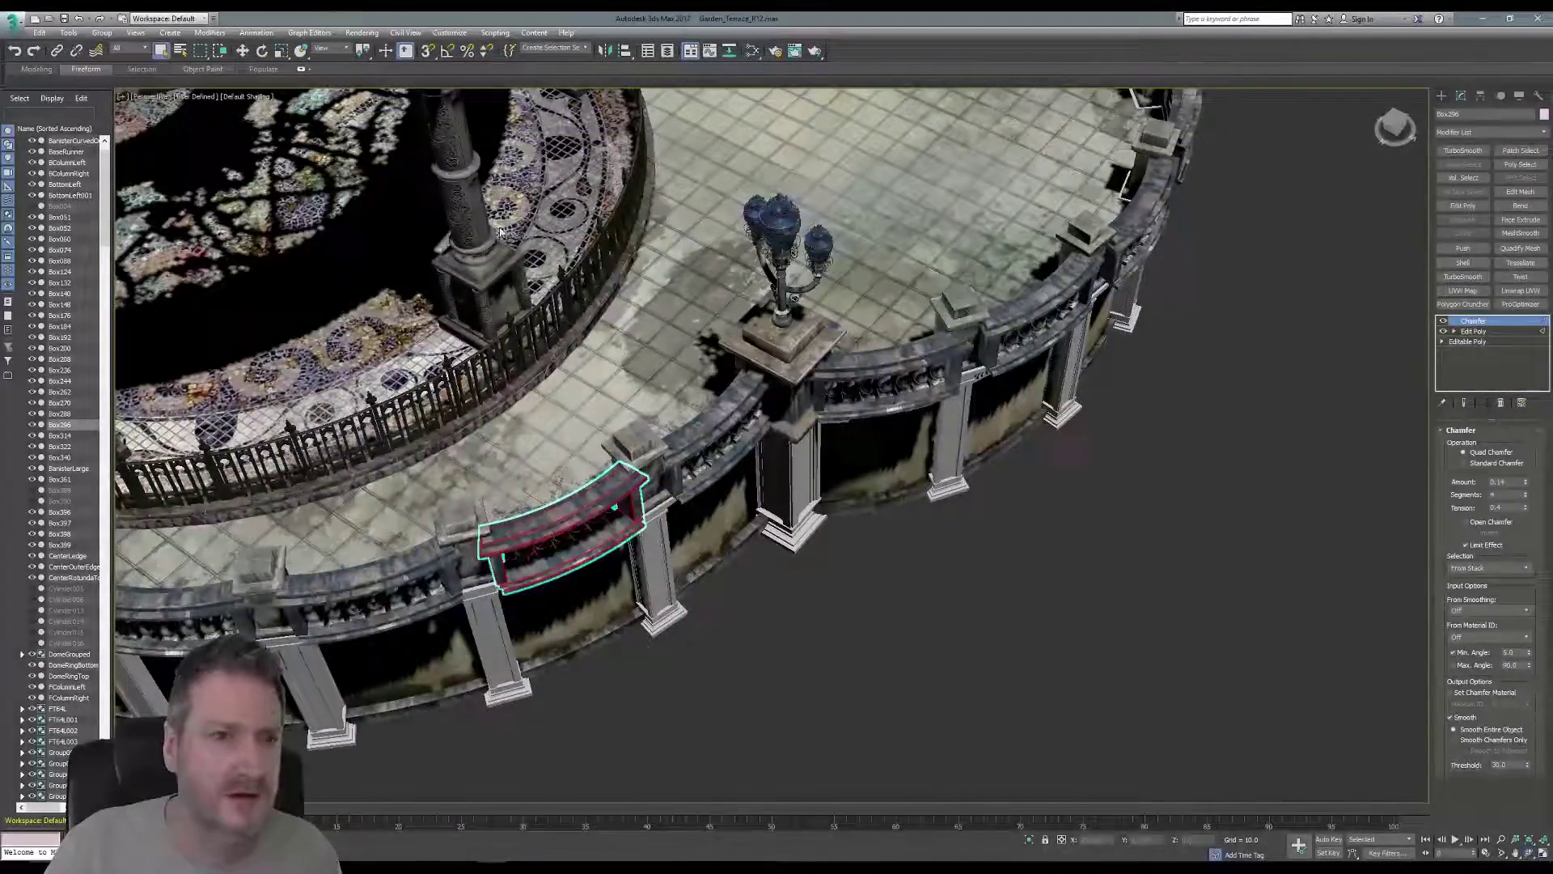
{"action": "left_click", "coordinate": [714, 433]}
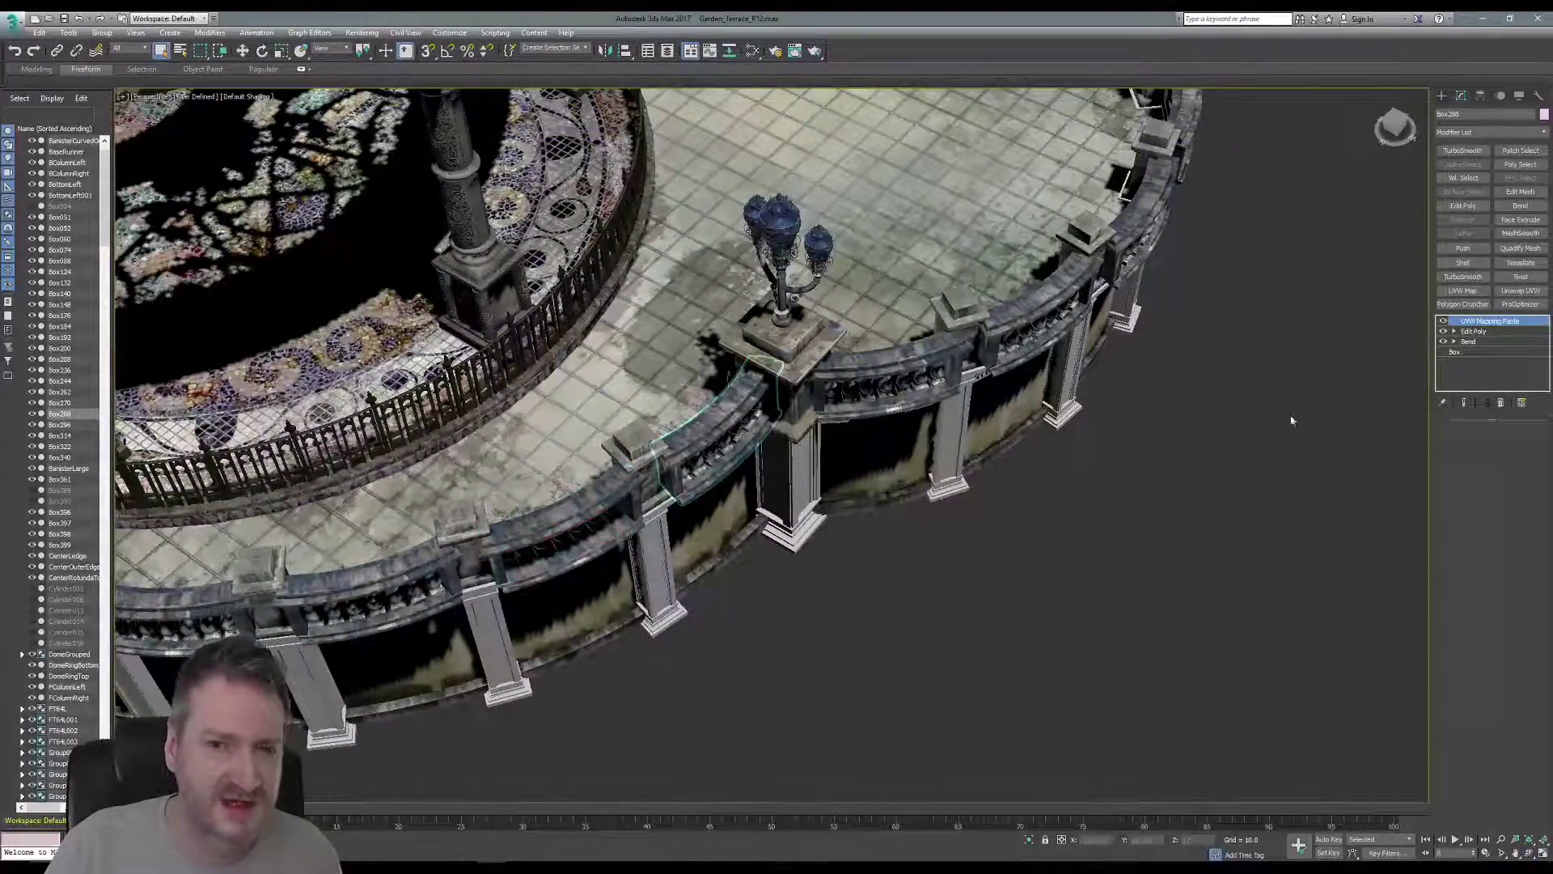
{"action": "right_click", "coordinate": [1486, 323]}
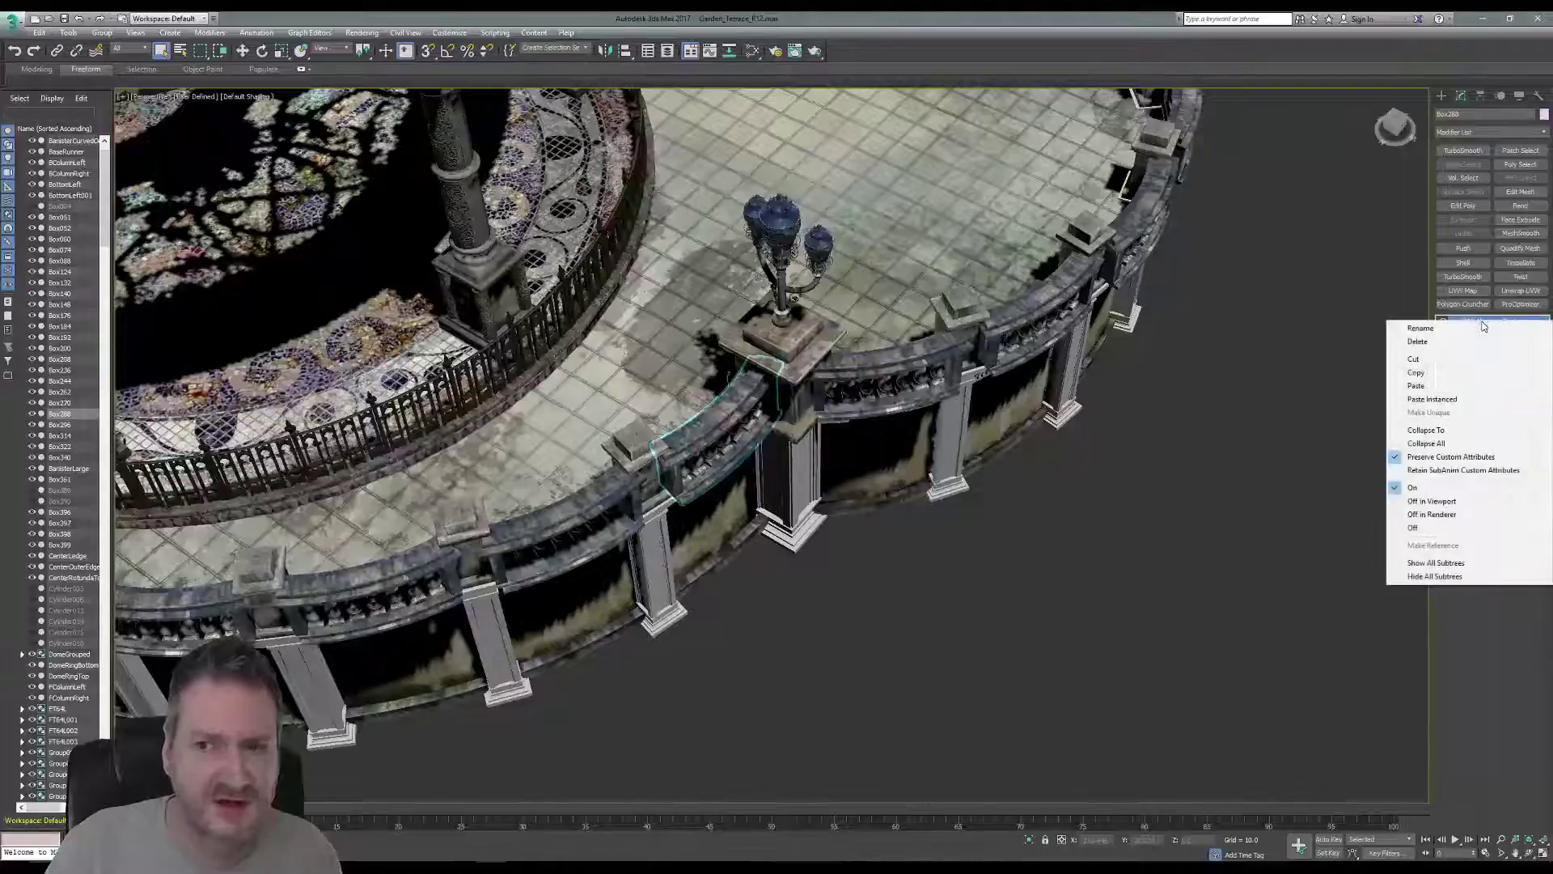
{"action": "left_click", "coordinate": [1430, 445]}
{"action": "left_click", "coordinate": [842, 478]}
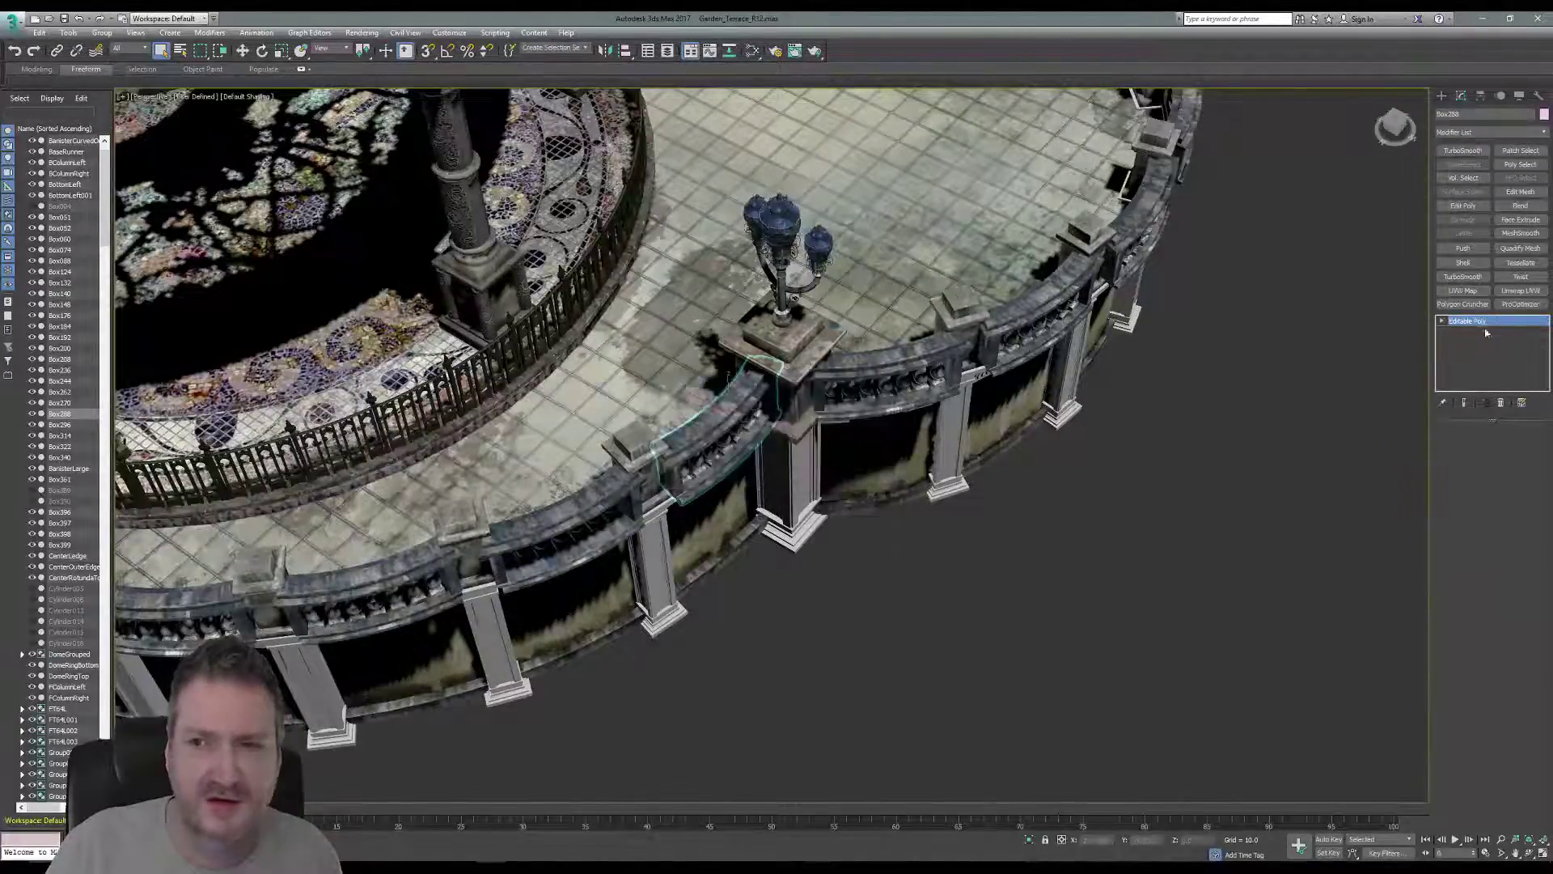
{"action": "right_click", "coordinate": [1478, 324]}
{"action": "left_click", "coordinate": [1463, 335]}
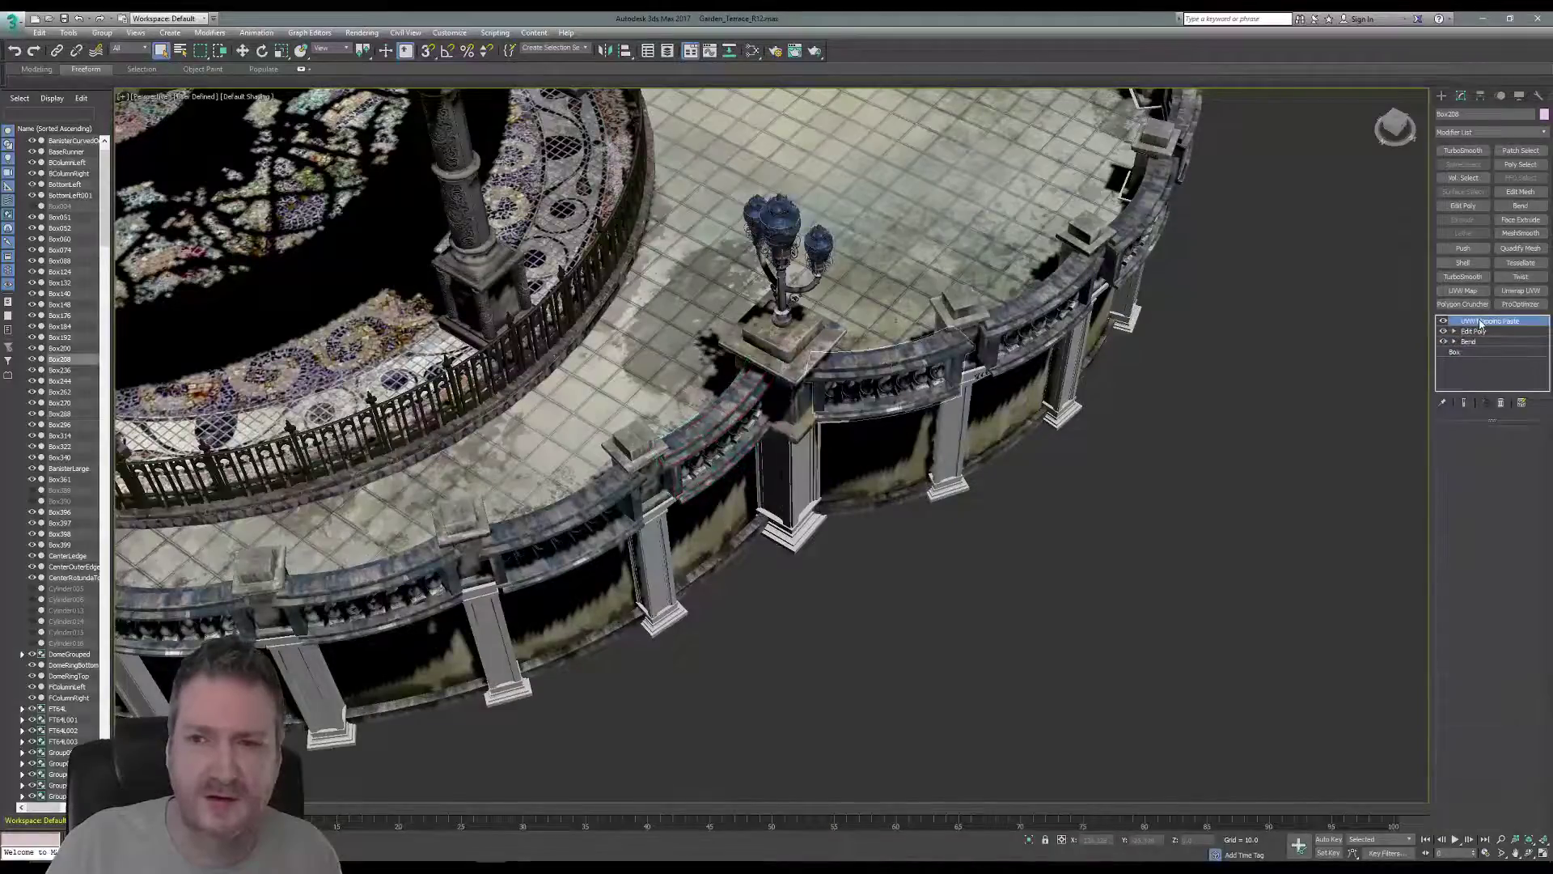
- Collapse the banister section adjoining the far side of the lamp pedestal and paste the copied Edit Poly and Chamfer modifiers onto it
{"action": "right_click", "coordinate": [1481, 322]}
{"action": "left_click", "coordinate": [1429, 445]}
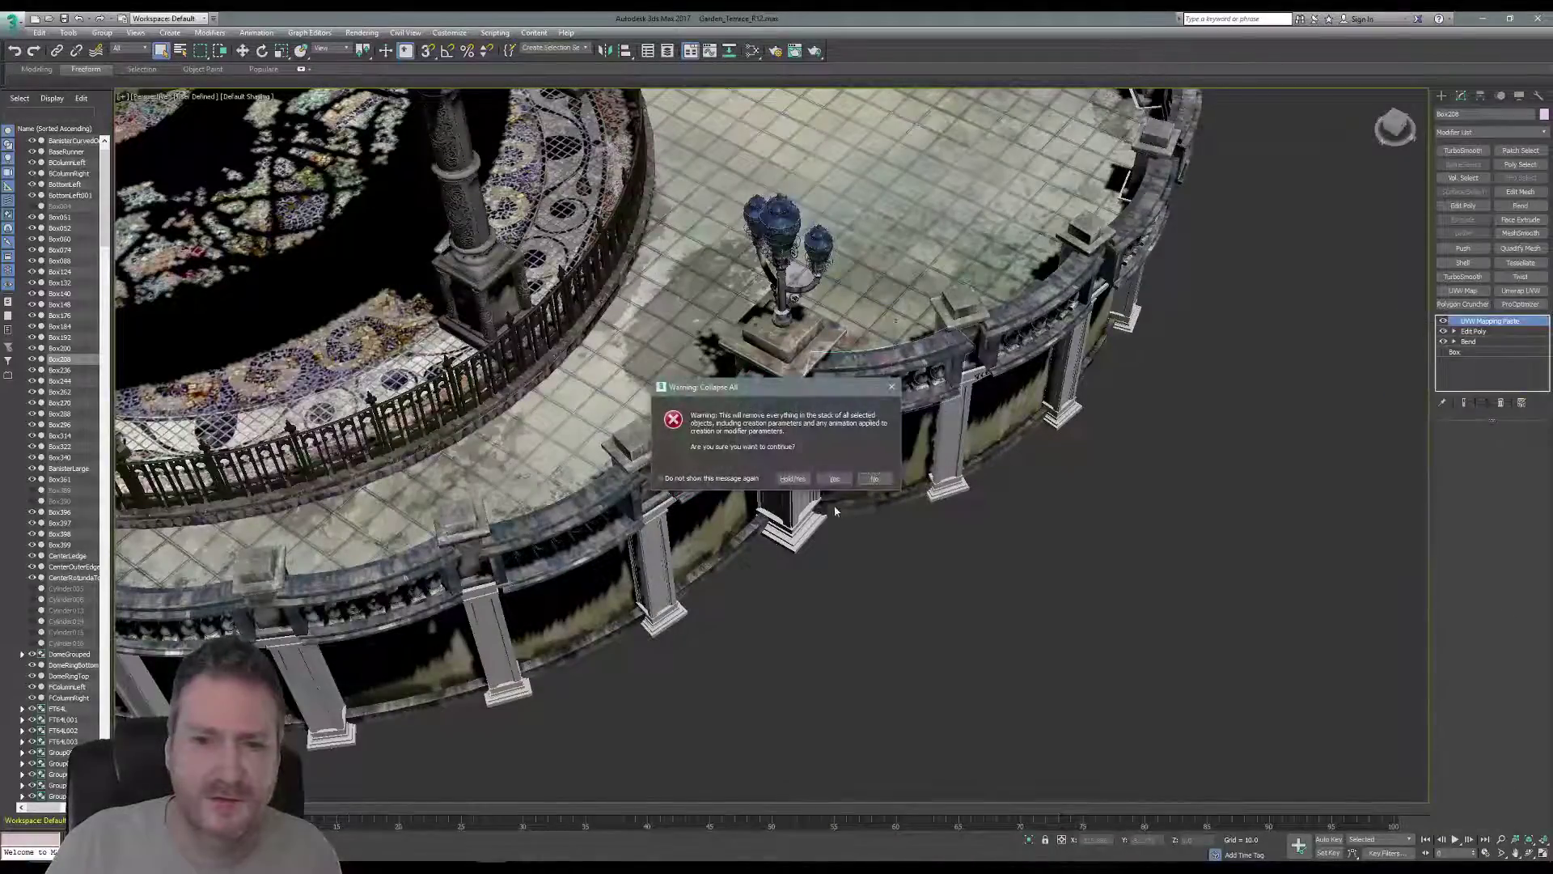
{"action": "left_click", "coordinate": [835, 479]}
{"action": "right_click", "coordinate": [1468, 322]}
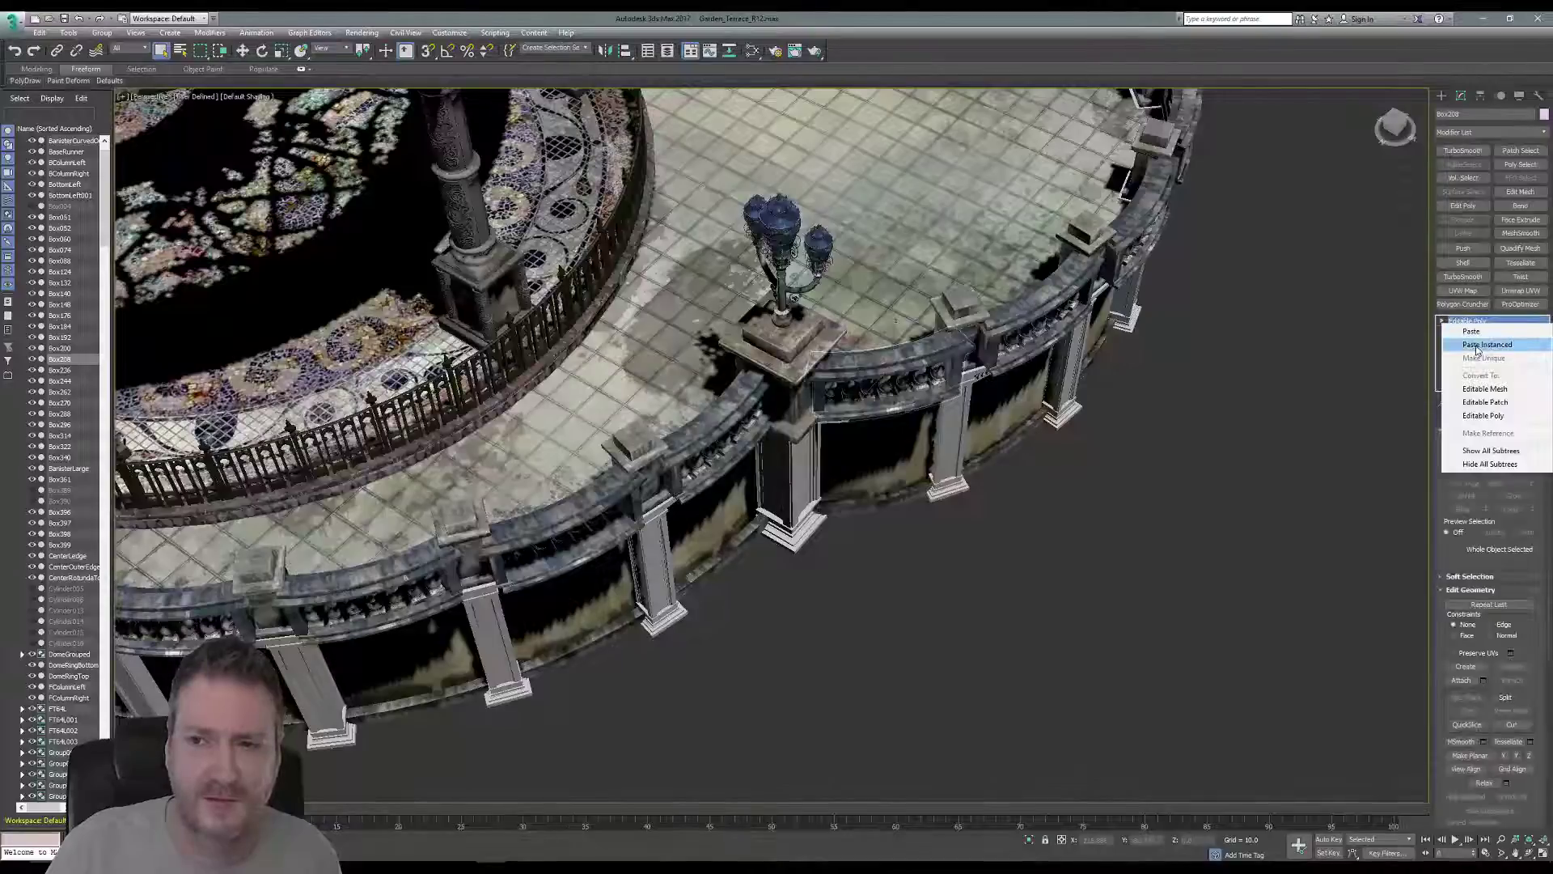
{"action": "left_click", "coordinate": [1471, 332]}
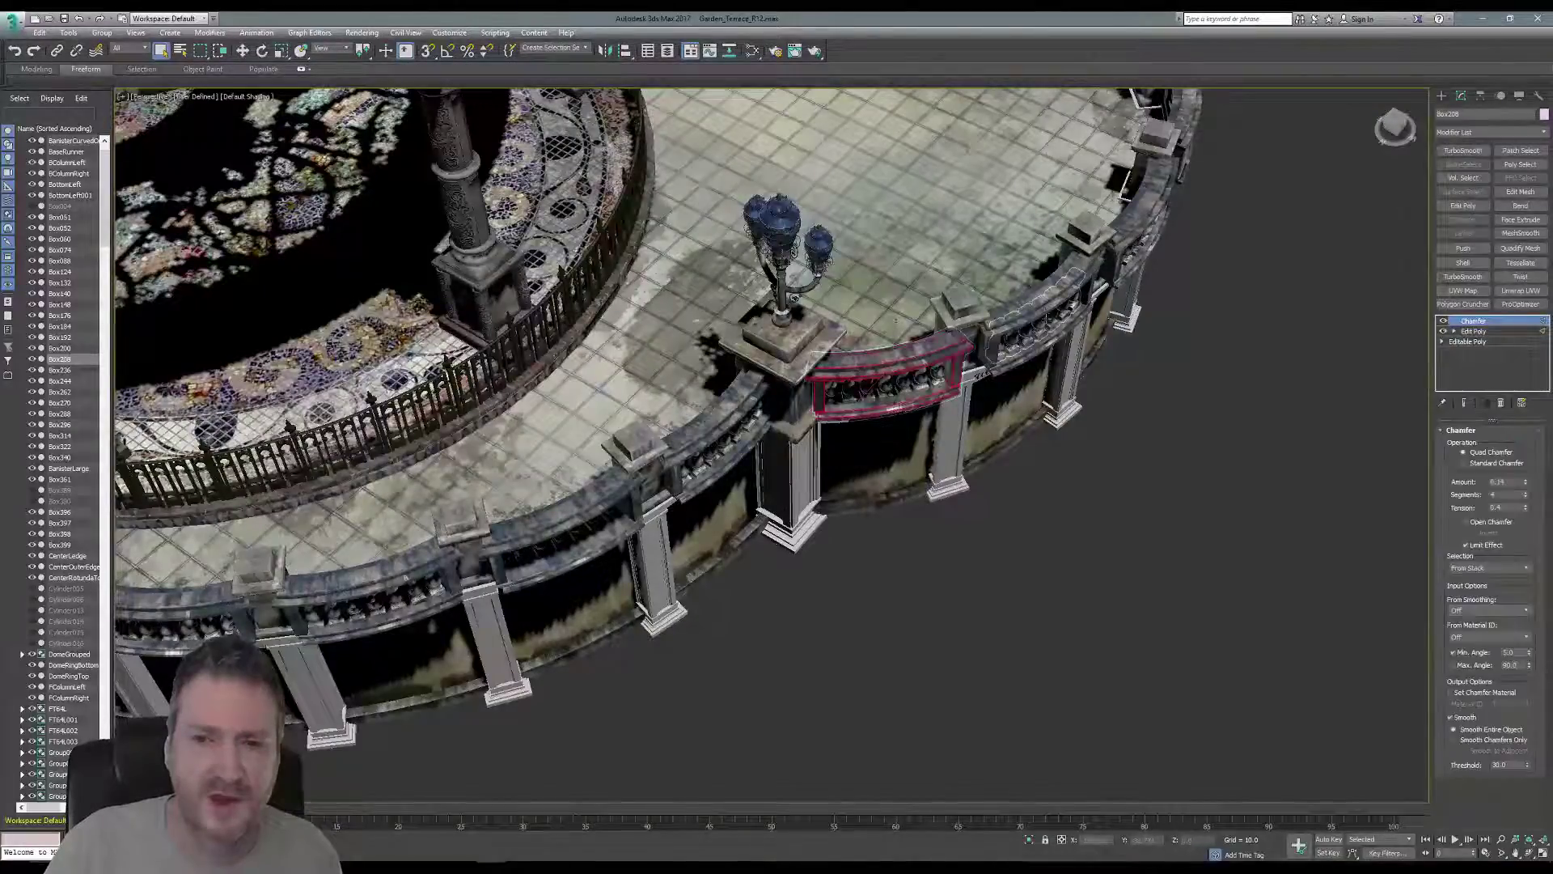
- Collapse the second banister section past the lamp pedestal and paste the copied Edit Poly and Chamfer modifiers onto it
{"action": "left_click", "coordinate": [1044, 299]}
{"action": "right_click", "coordinate": [1491, 320]}
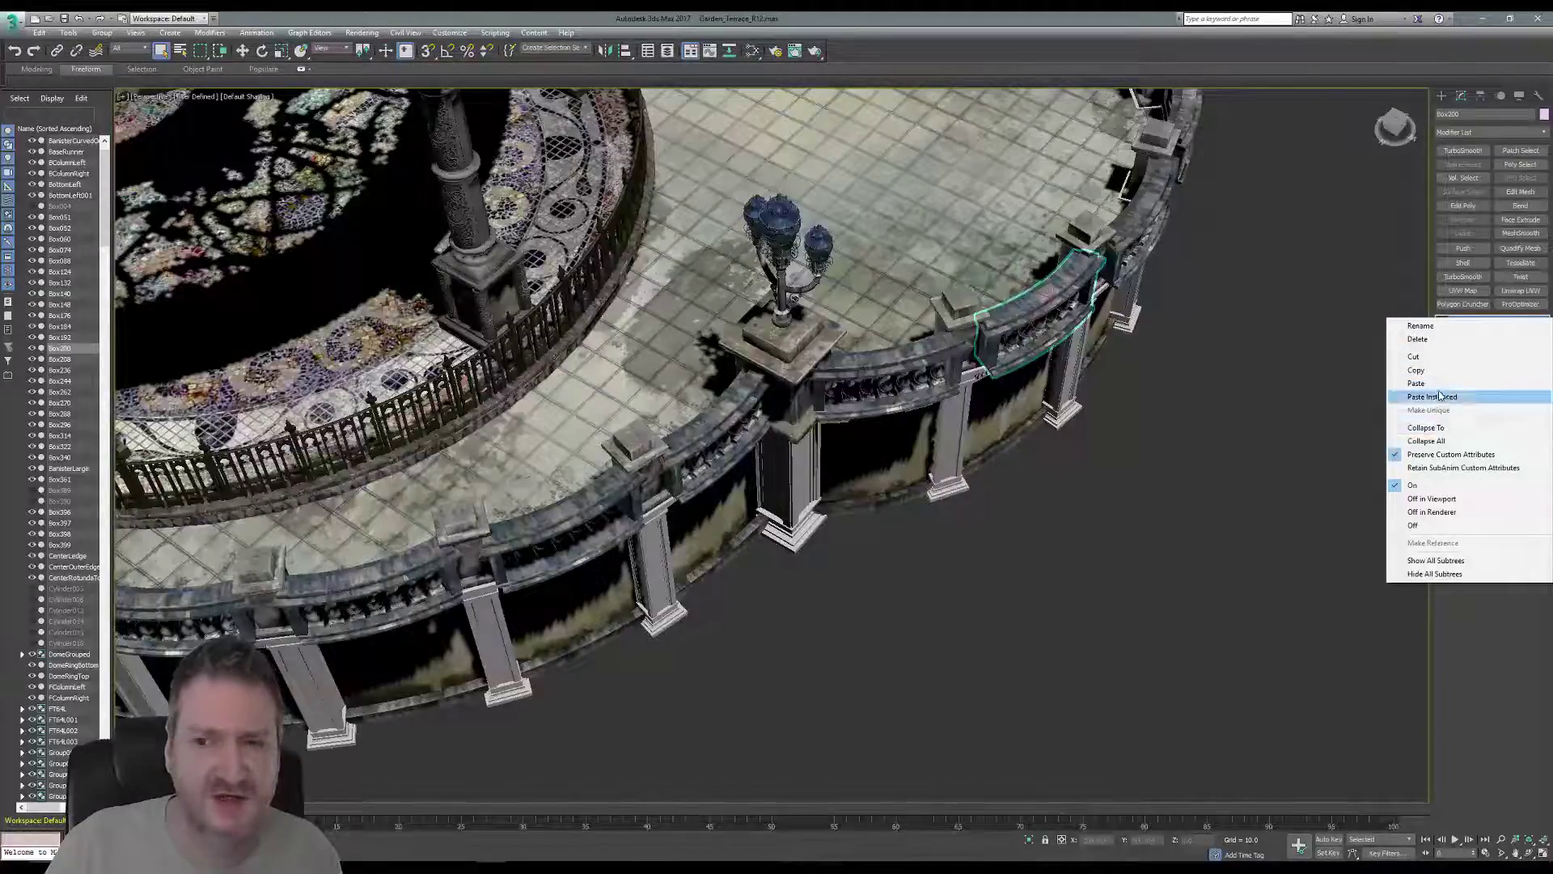
{"action": "left_click", "coordinate": [1426, 441]}
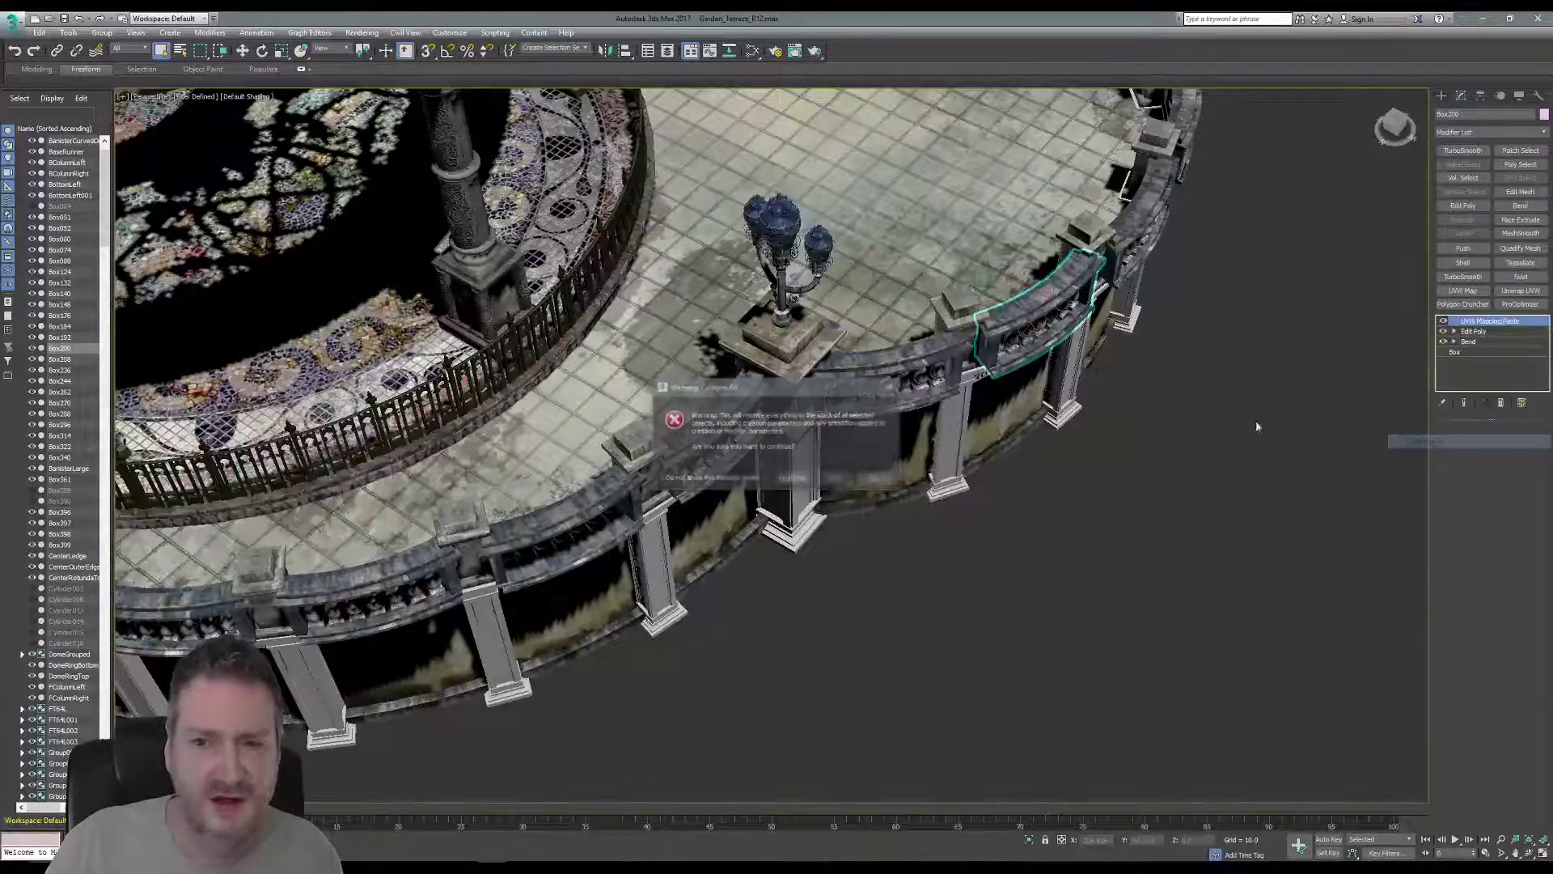
{"action": "left_click", "coordinate": [837, 478]}
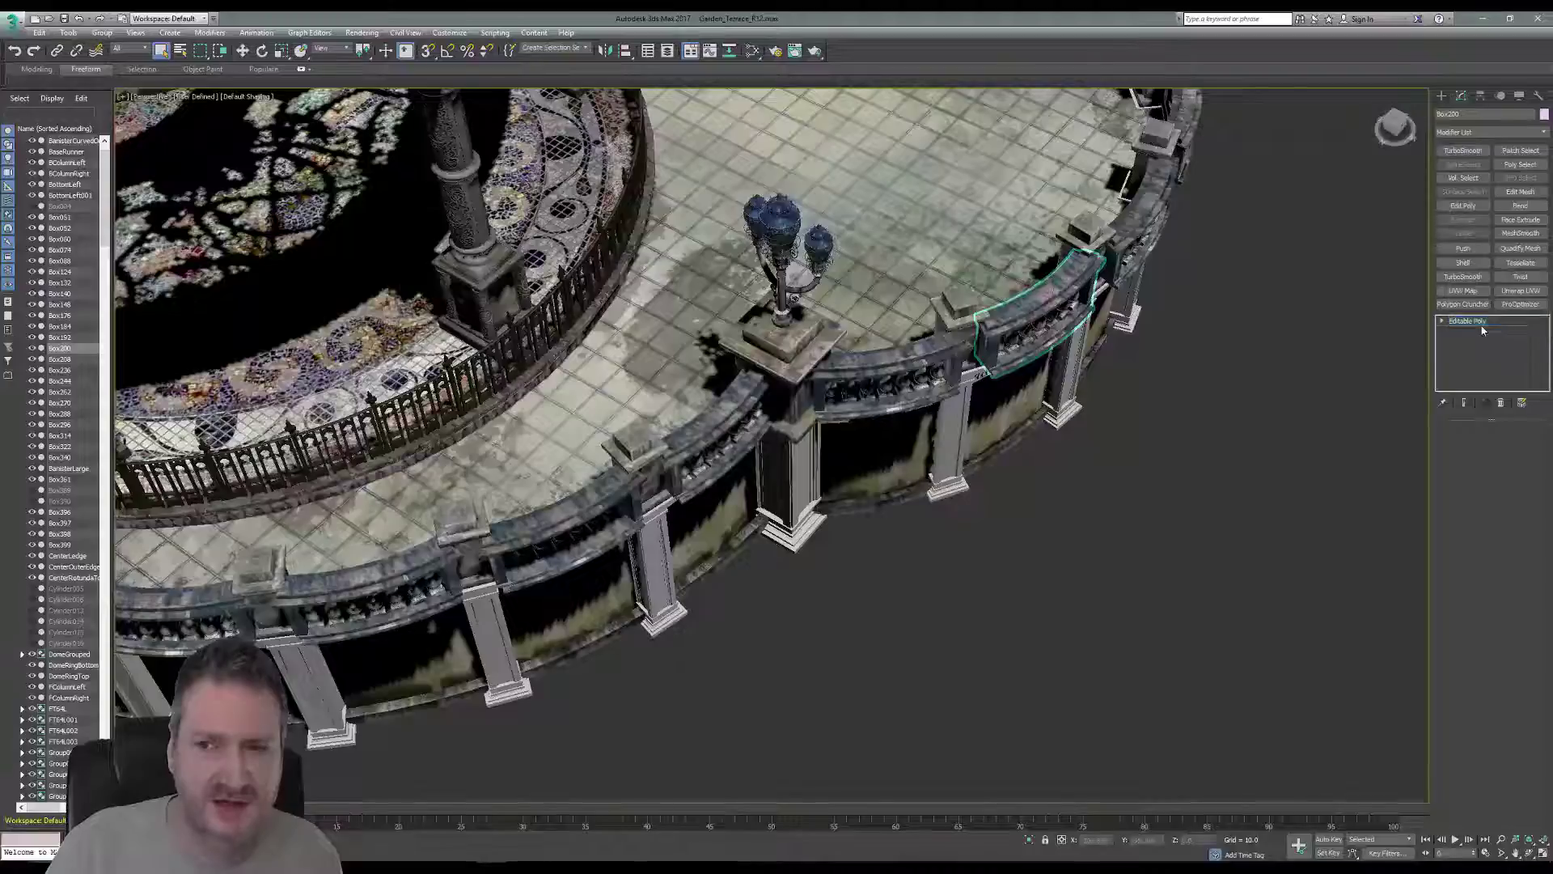
{"action": "left_click", "coordinate": [1481, 322]}
{"action": "right_click", "coordinate": [1481, 326]}
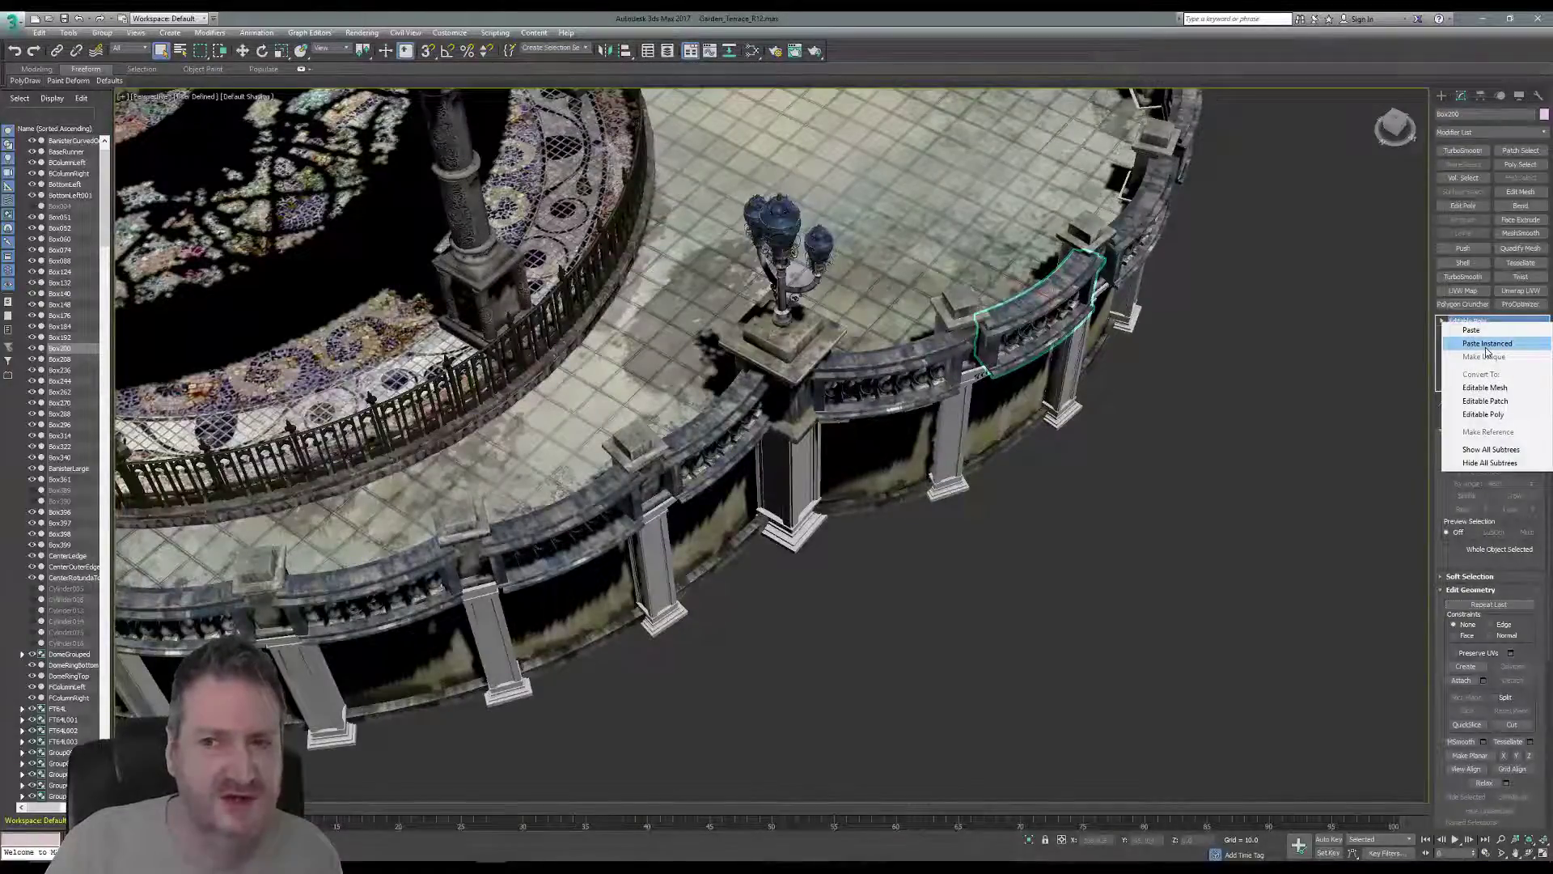
{"action": "left_click", "coordinate": [1486, 344]}
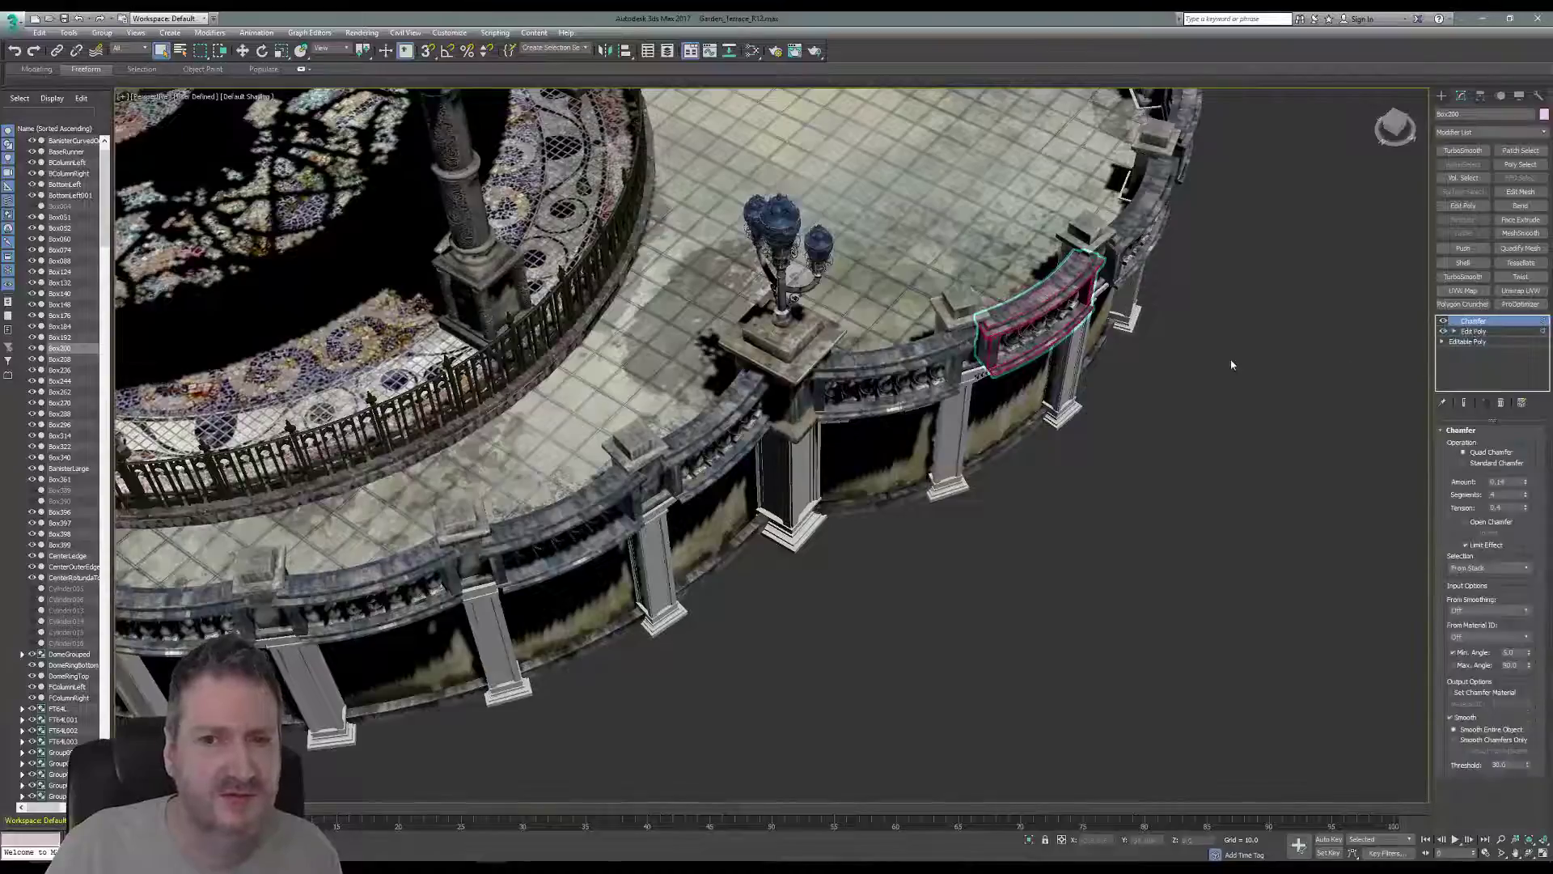
- Collapse the third banister section past the lamp pedestal and paste the copied Edit Poly and Chamfer modifiers onto it
{"action": "middle_click_drag", "start_coordinate": [1232, 364], "coordinate": [902, 543]}
{"action": "scroll", "coordinate": [925, 403], "scroll_direction": "up", "scroll_amount": 3}
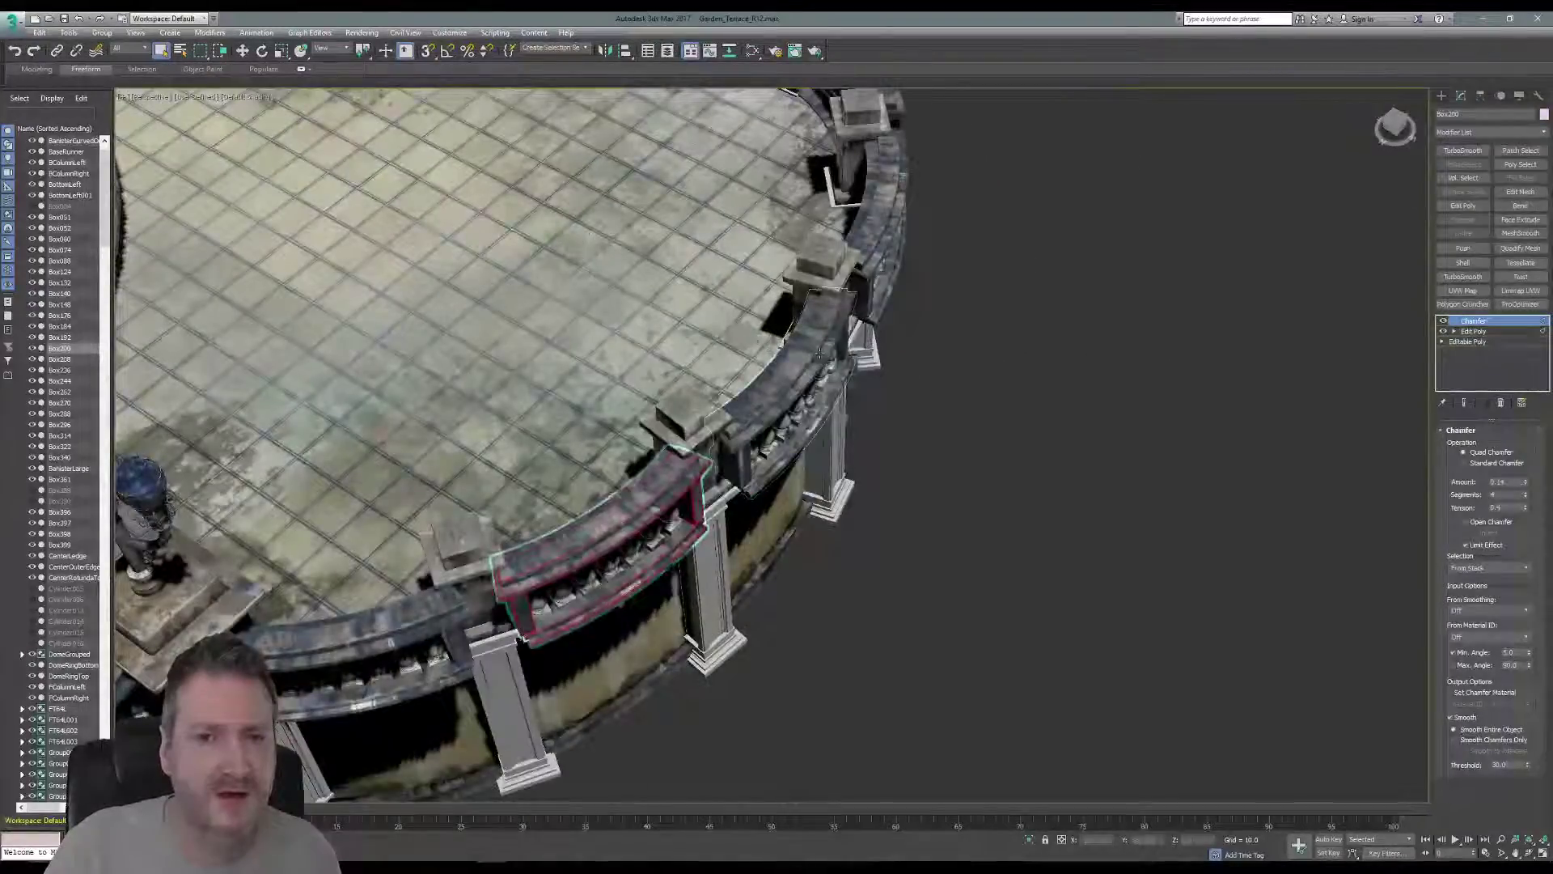
{"action": "left_click", "coordinate": [819, 354]}
{"action": "right_click", "coordinate": [1497, 324]}
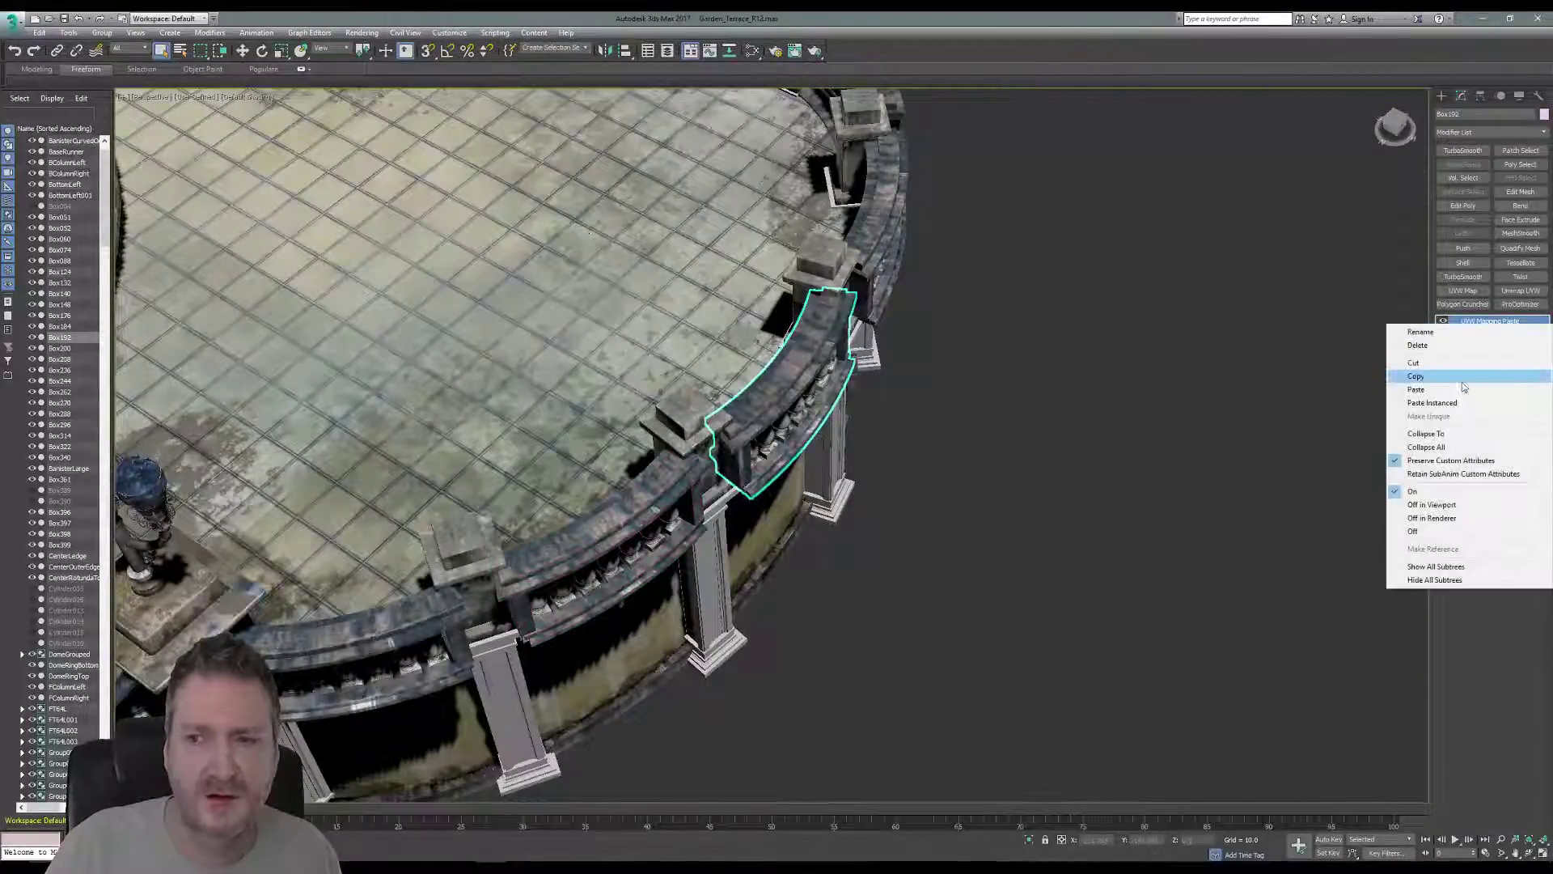
{"action": "left_click", "coordinate": [1426, 447]}
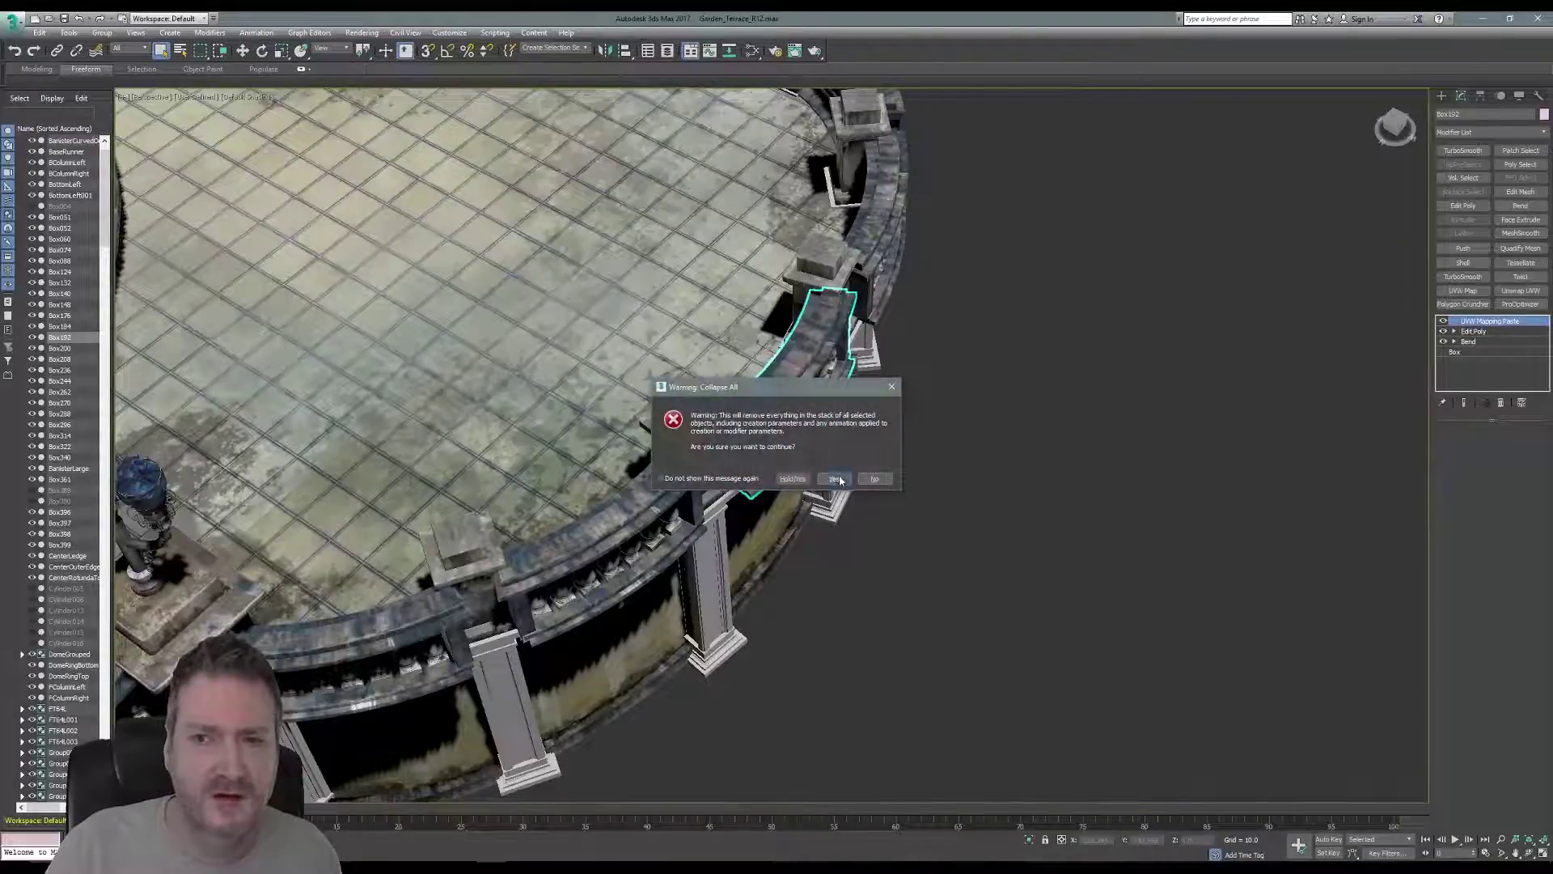
{"action": "left_click", "coordinate": [837, 479]}
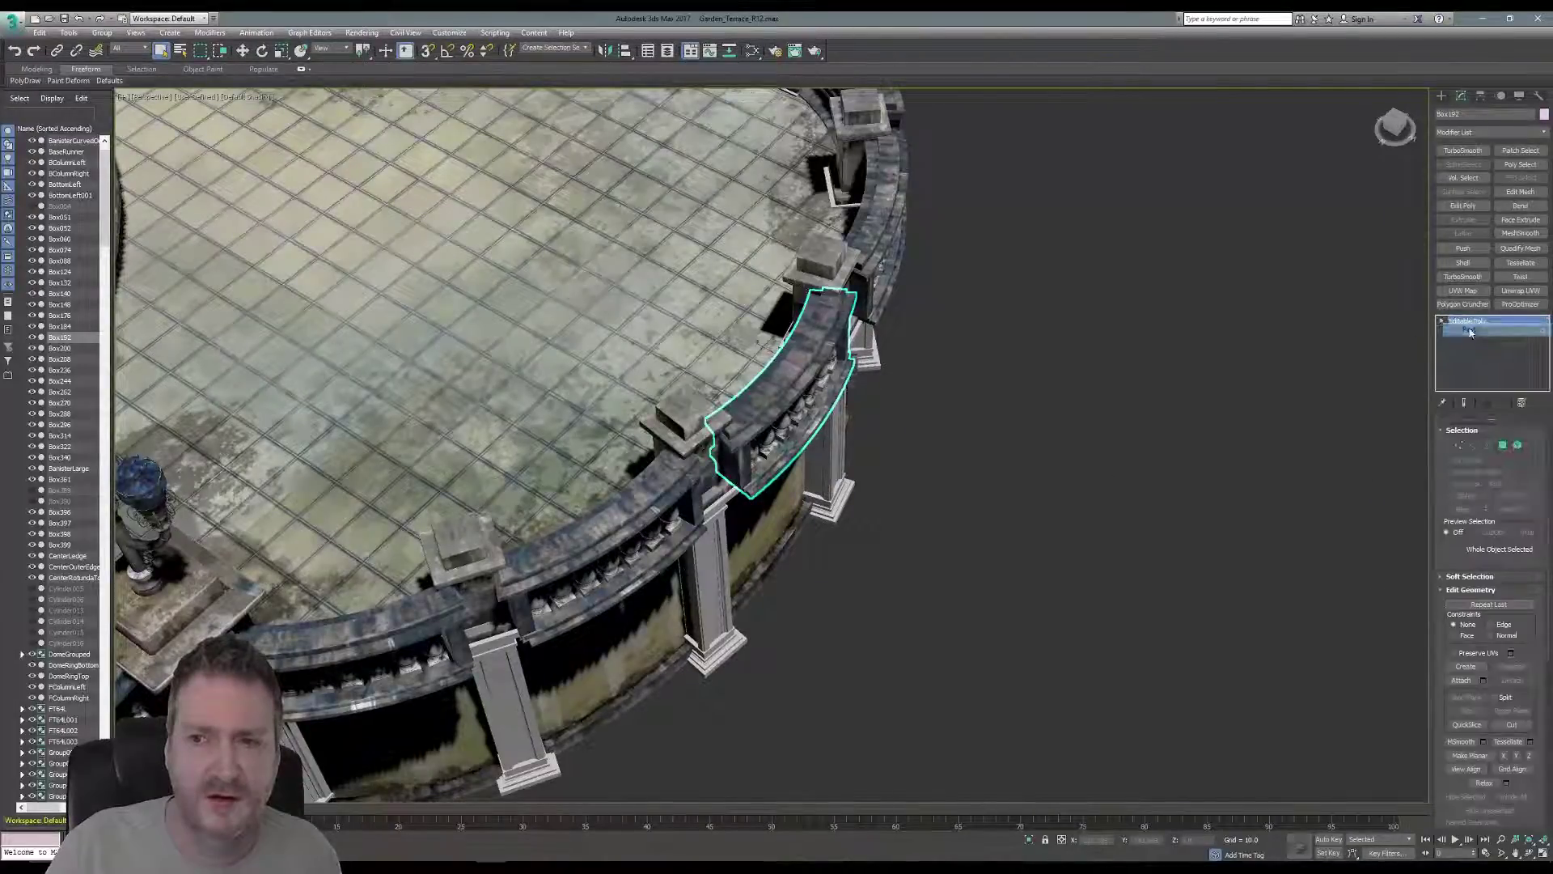
- Collapse the fourth banister section past the lamp pedestal and paste the copied Edit Poly and Chamfer modifiers onto it
{"action": "left_click", "coordinate": [890, 223]}
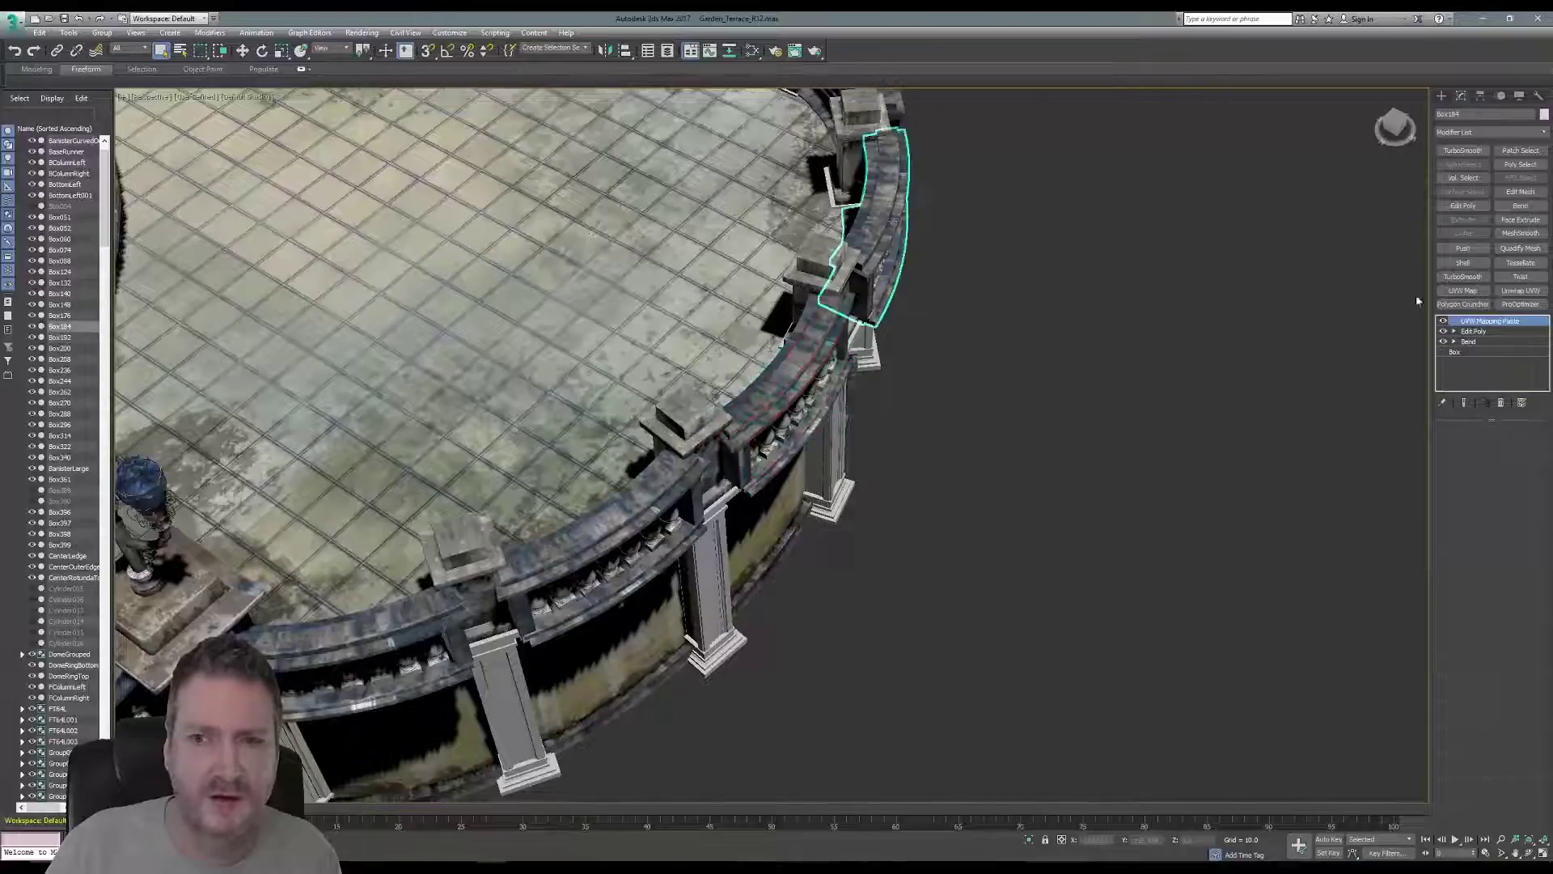
{"action": "right_click", "coordinate": [1476, 321]}
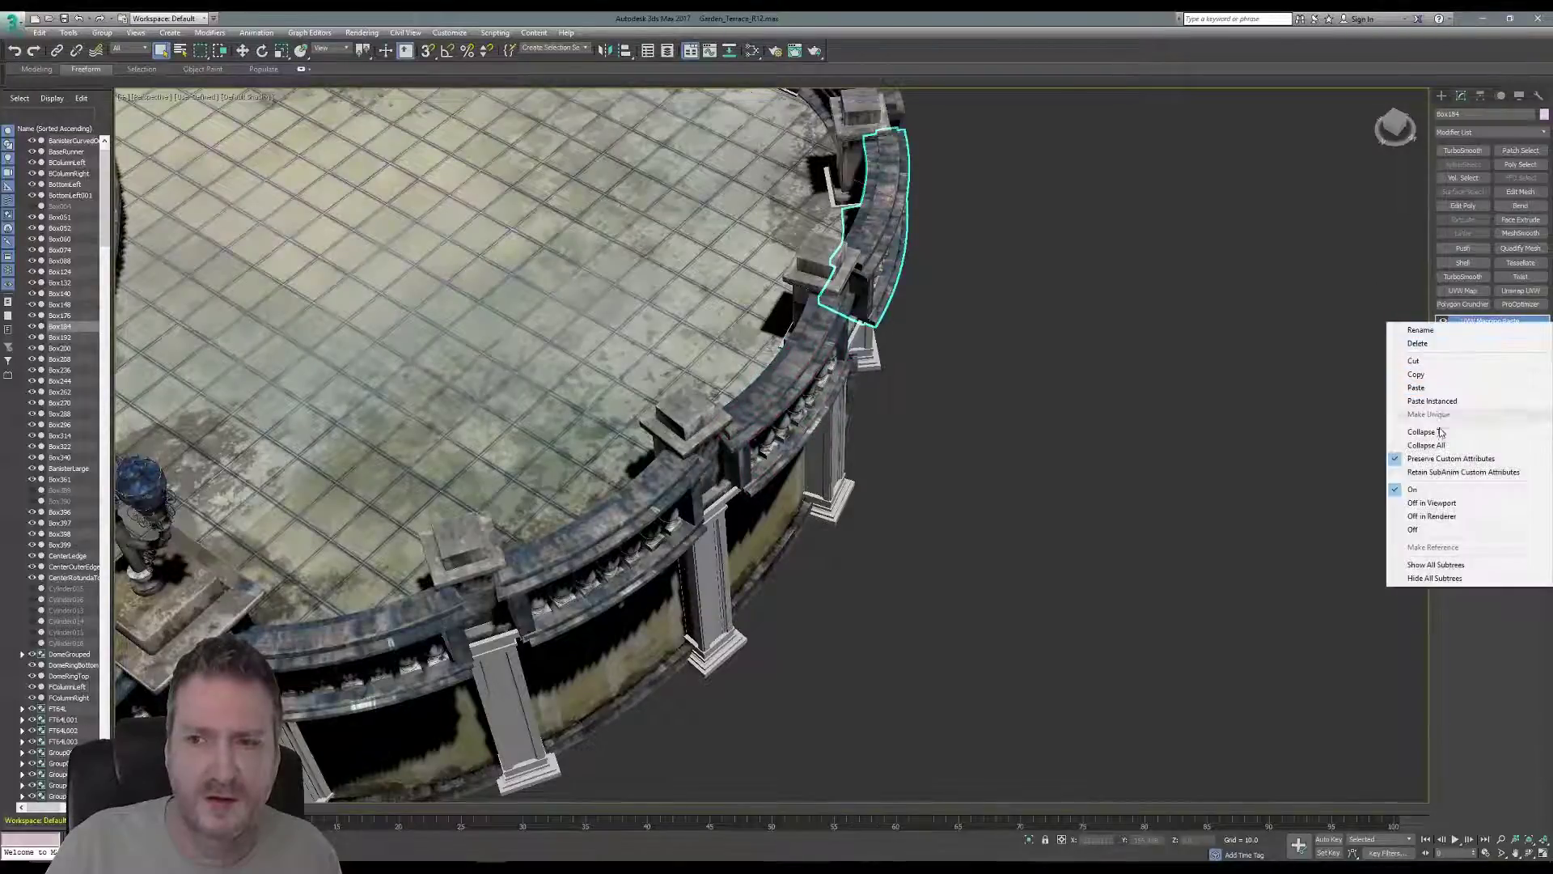
{"action": "left_click", "coordinate": [1417, 445]}
{"action": "left_click", "coordinate": [835, 480]}
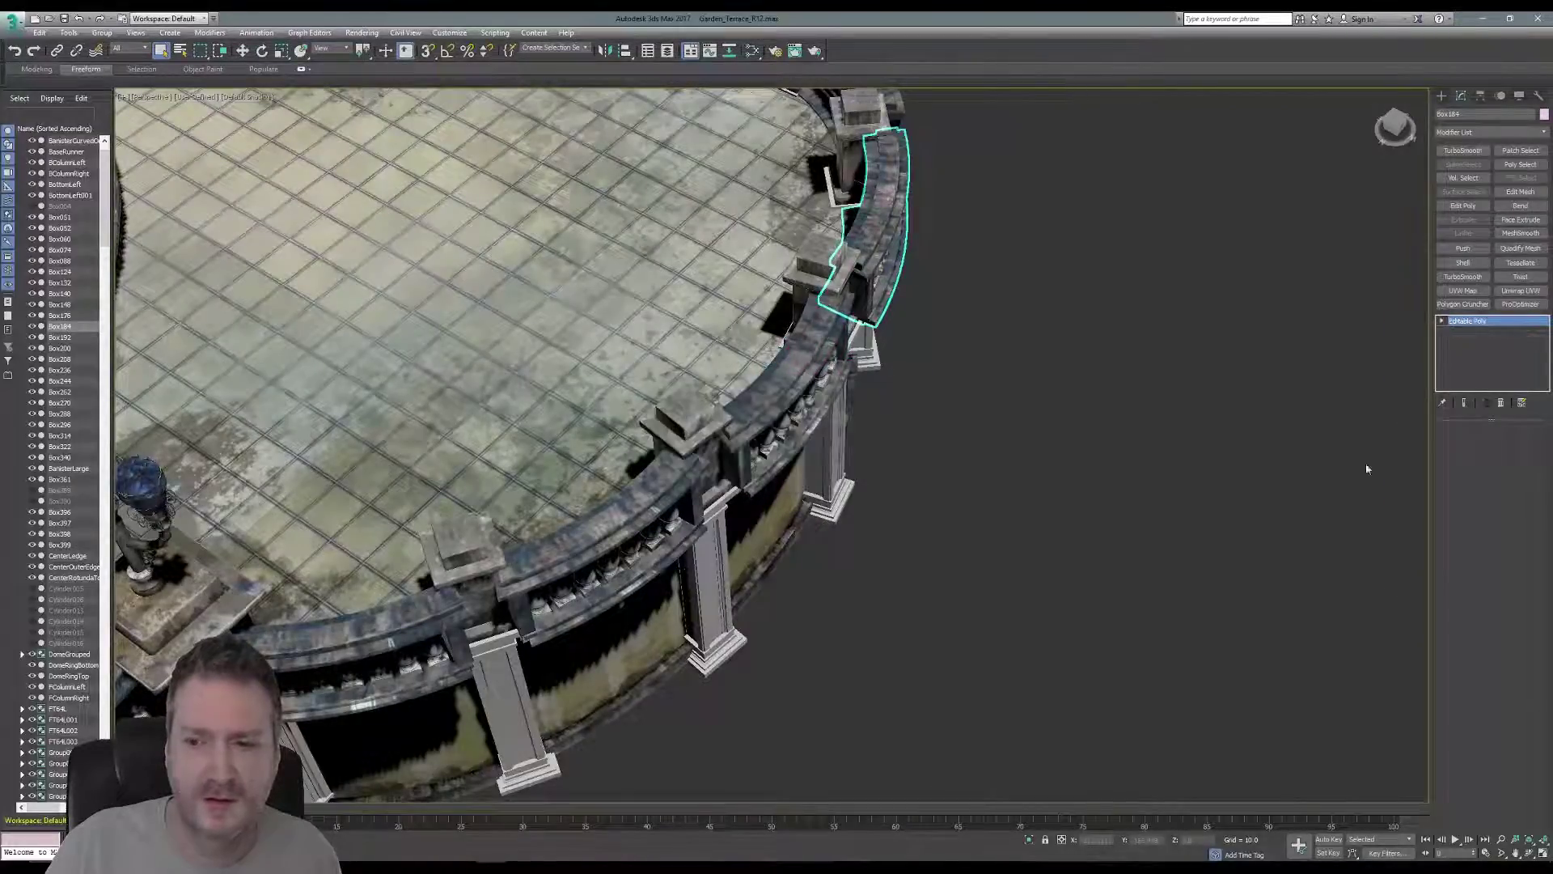
{"action": "right_click", "coordinate": [1473, 323]}
{"action": "left_click", "coordinate": [1487, 331]}
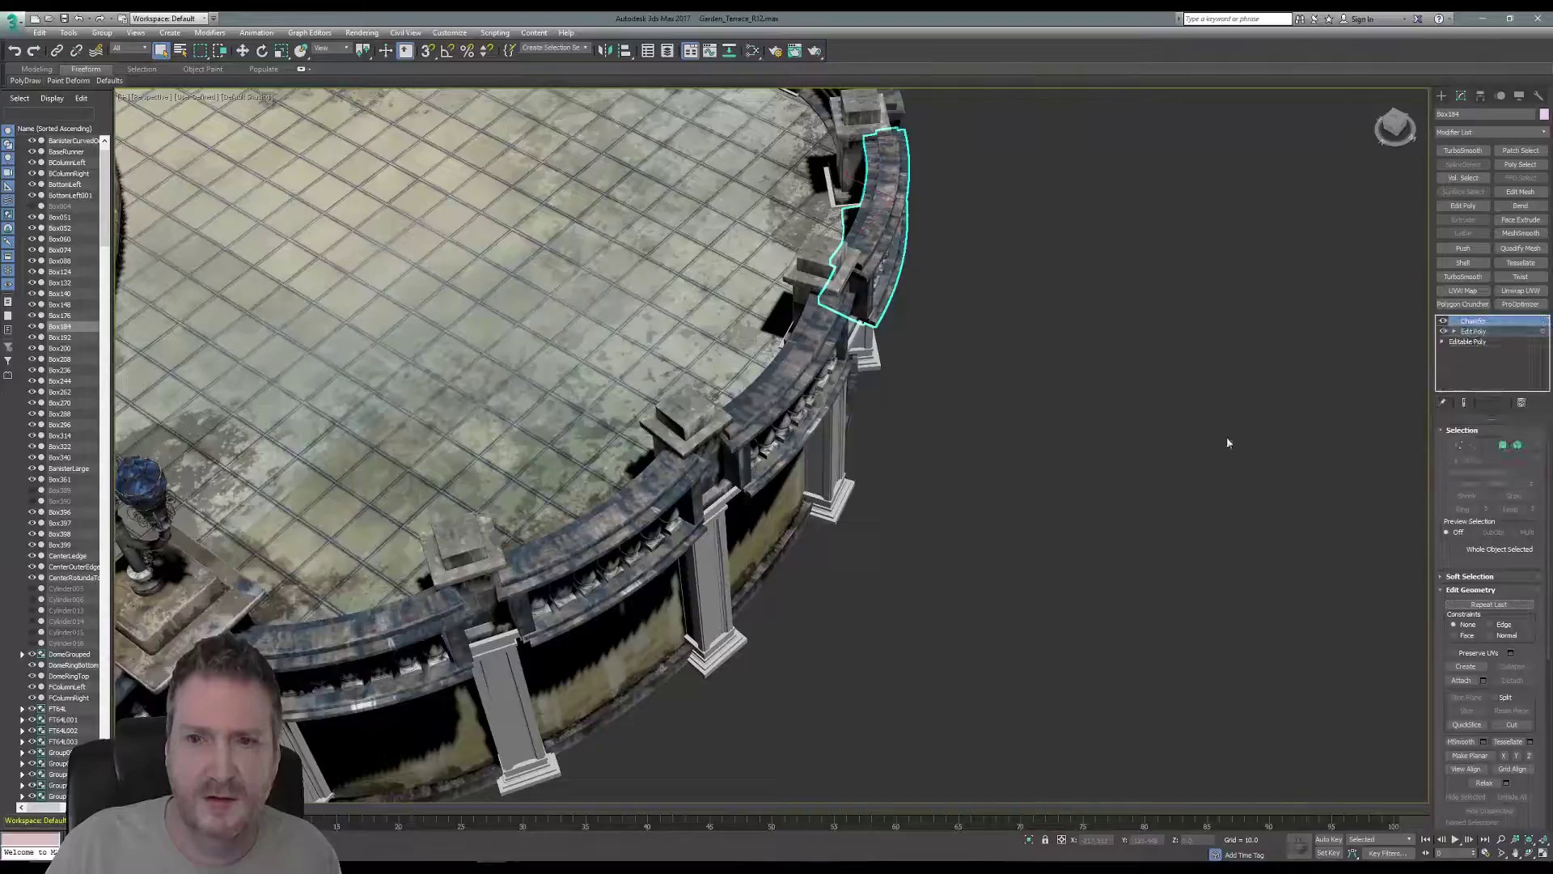
- Collapse the fifth banister section past the lamp pedestal, paste the copied Edit Poly and Chamfer modifiers onto it, and clear the selection
{"action": "left_click", "coordinate": [1529, 854]}
{"action": "left_click_drag", "start_coordinate": [841, 489], "coordinate": [749, 392]}
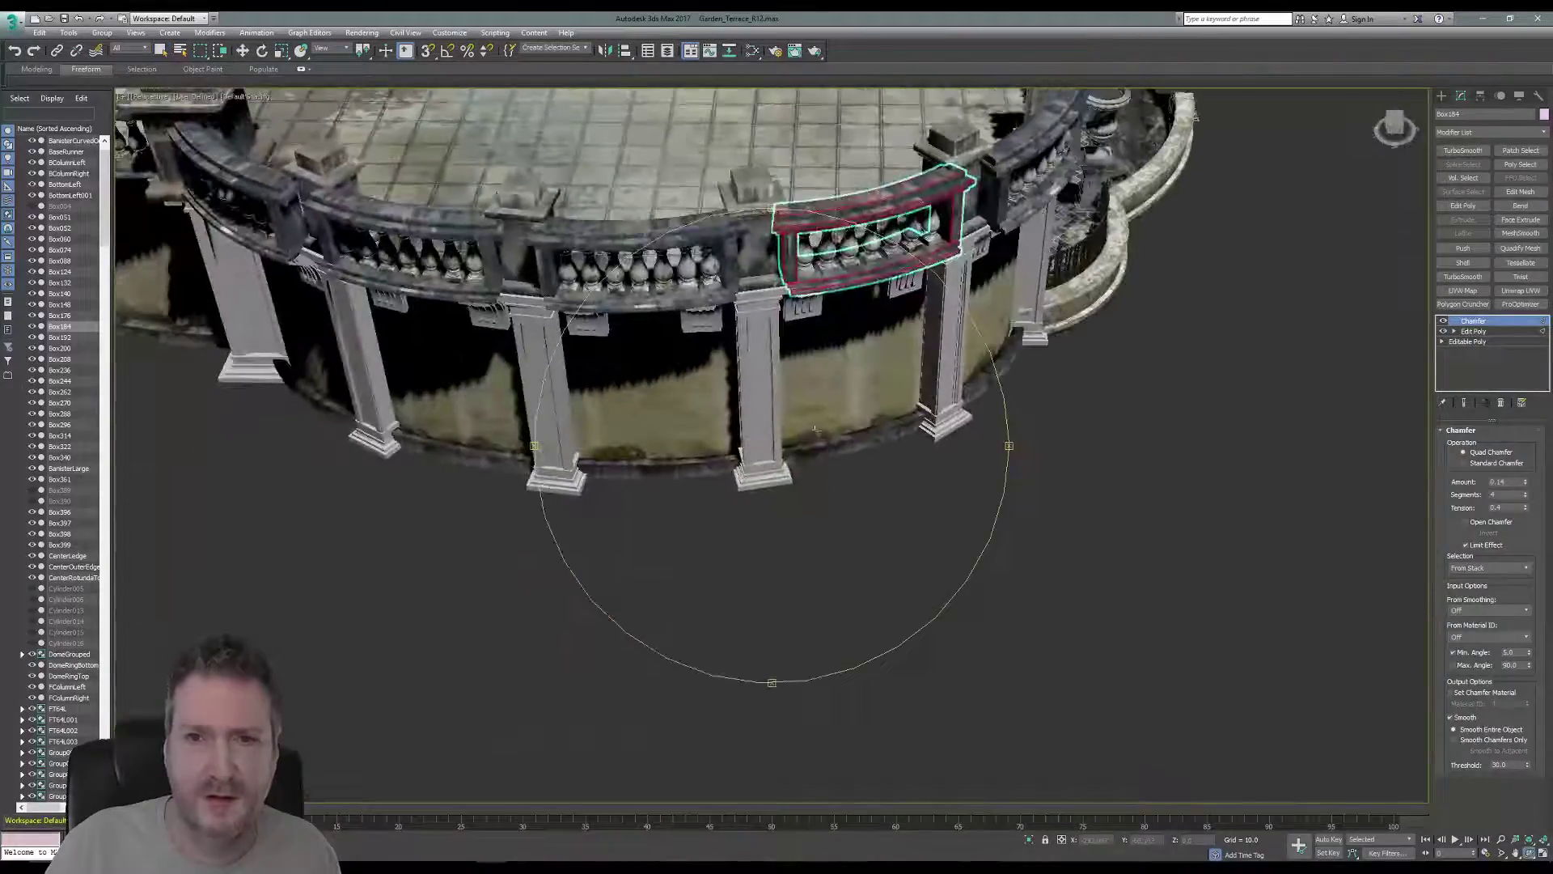
{"action": "middle_click_drag", "start_coordinate": [823, 420], "coordinate": [573, 595]}
{"action": "left_click_drag", "start_coordinate": [648, 558], "coordinate": [596, 493]}
{"action": "middle_click_drag", "start_coordinate": [596, 494], "coordinate": [547, 684]}
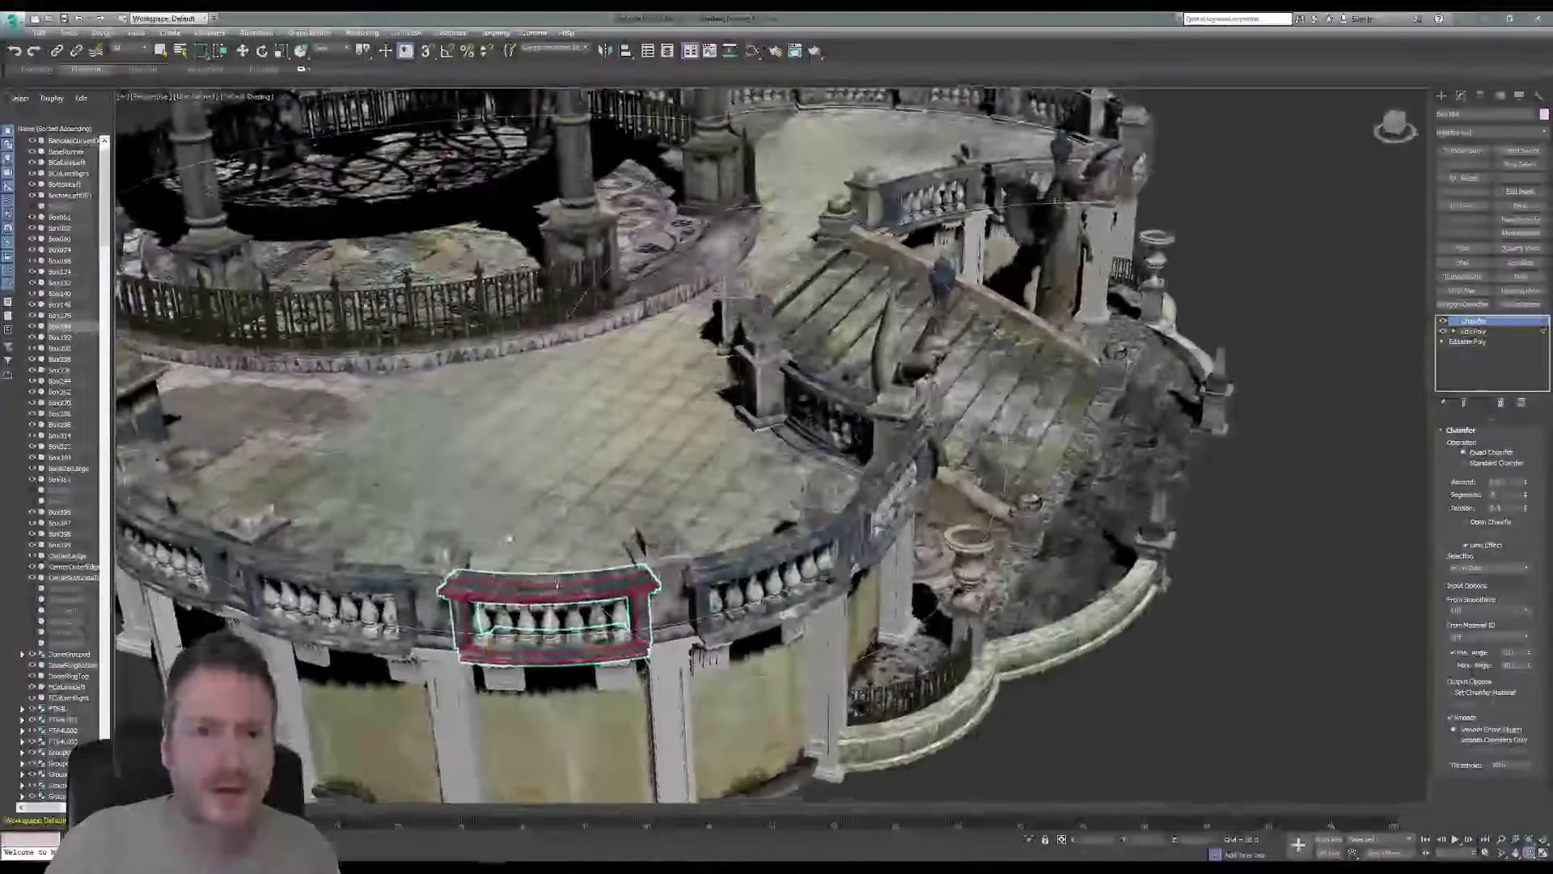
{"action": "left_click", "coordinate": [160, 51]}
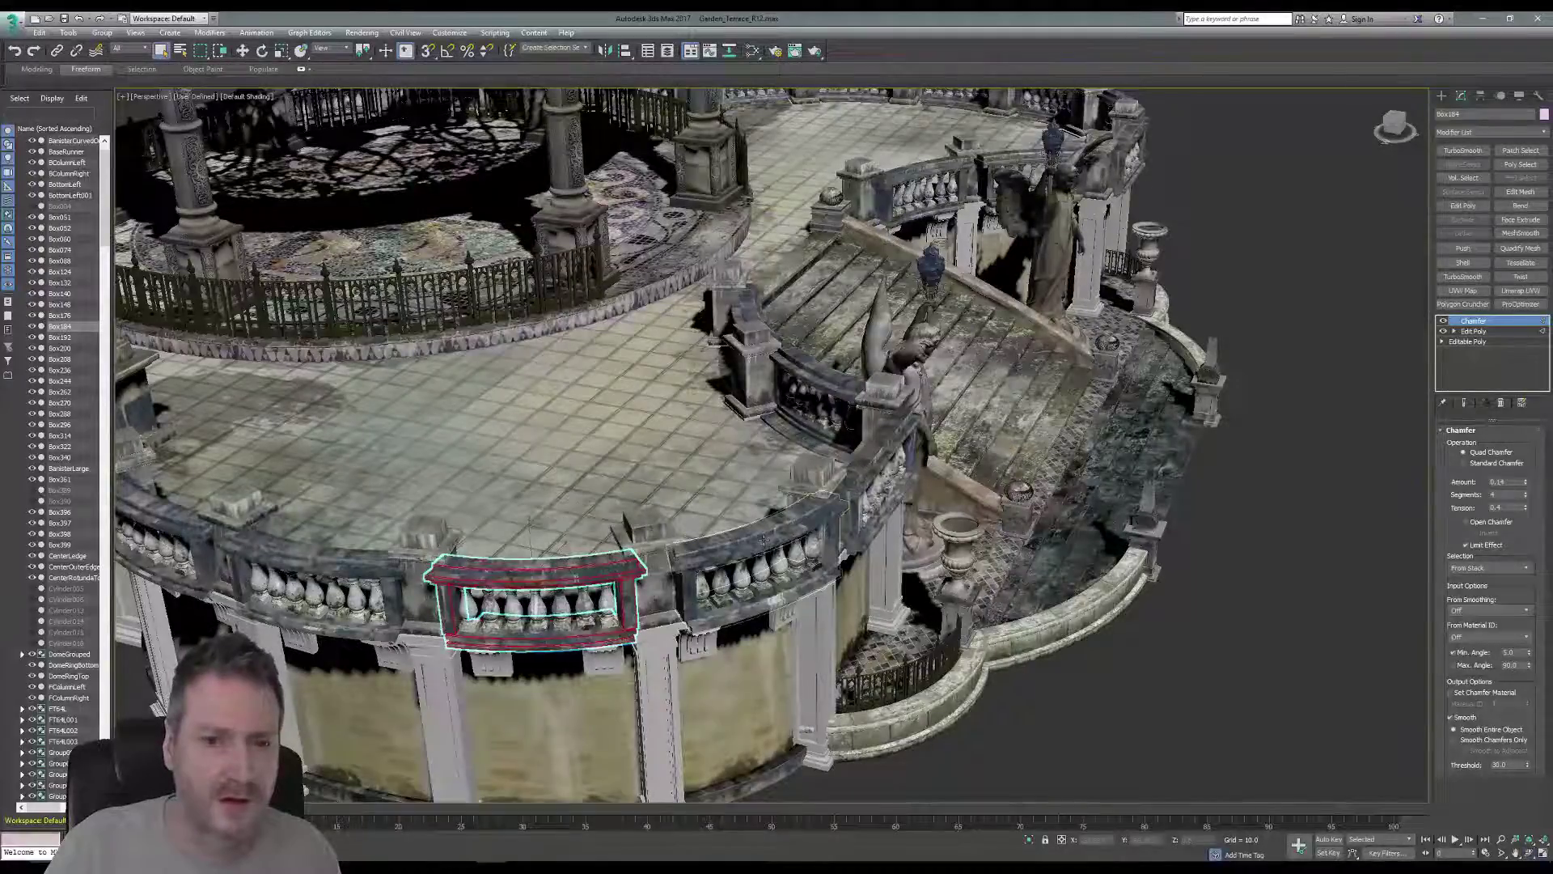
{"action": "left_click", "coordinate": [756, 566]}
{"action": "right_click", "coordinate": [1499, 323]}
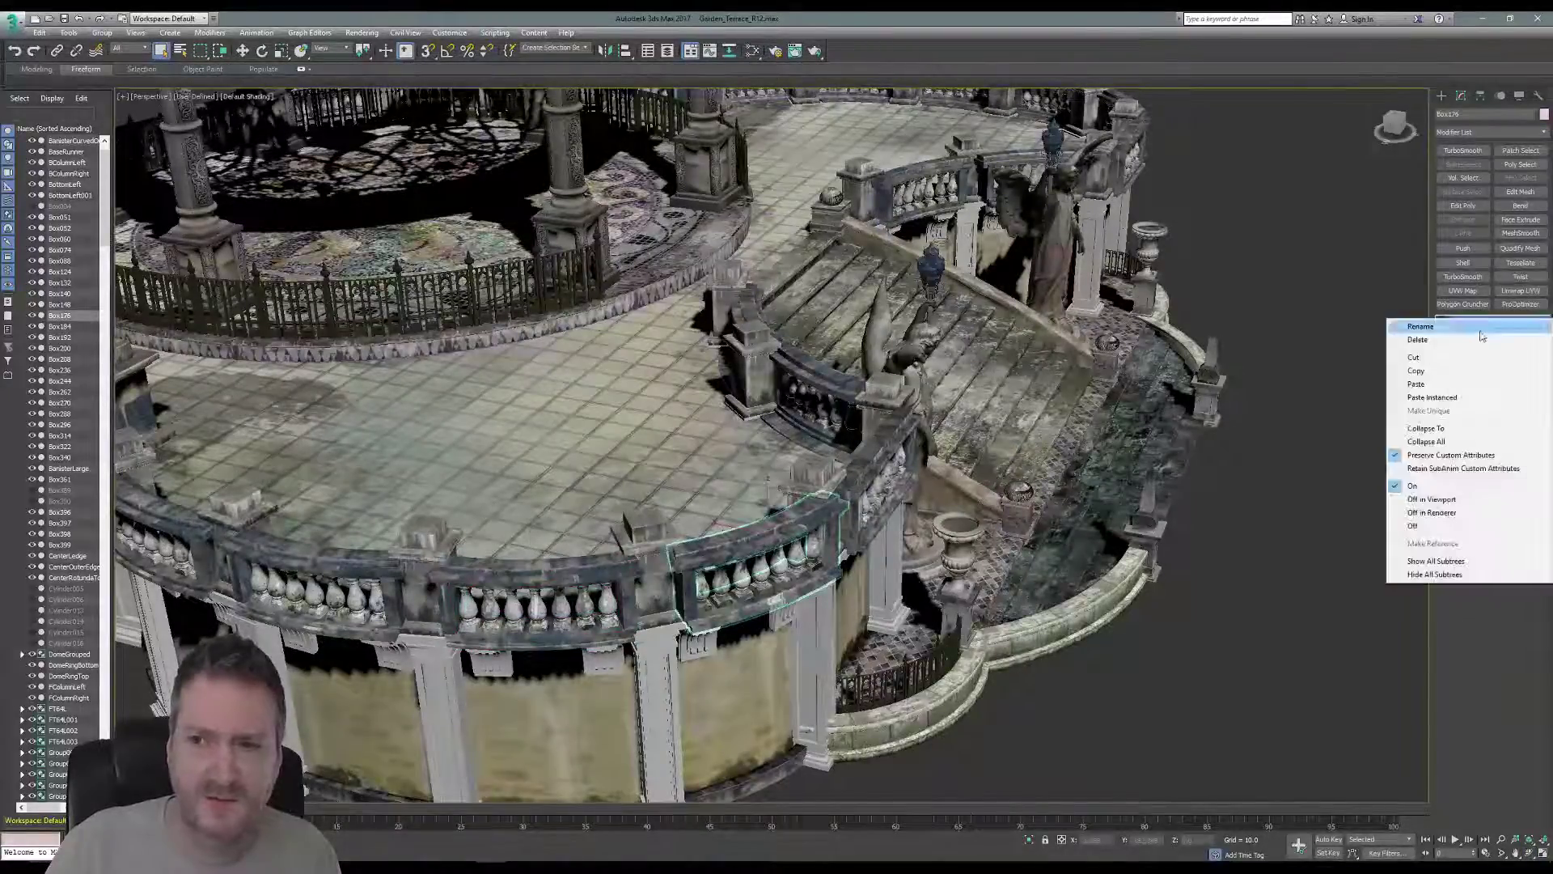
{"action": "left_click", "coordinate": [1454, 430]}
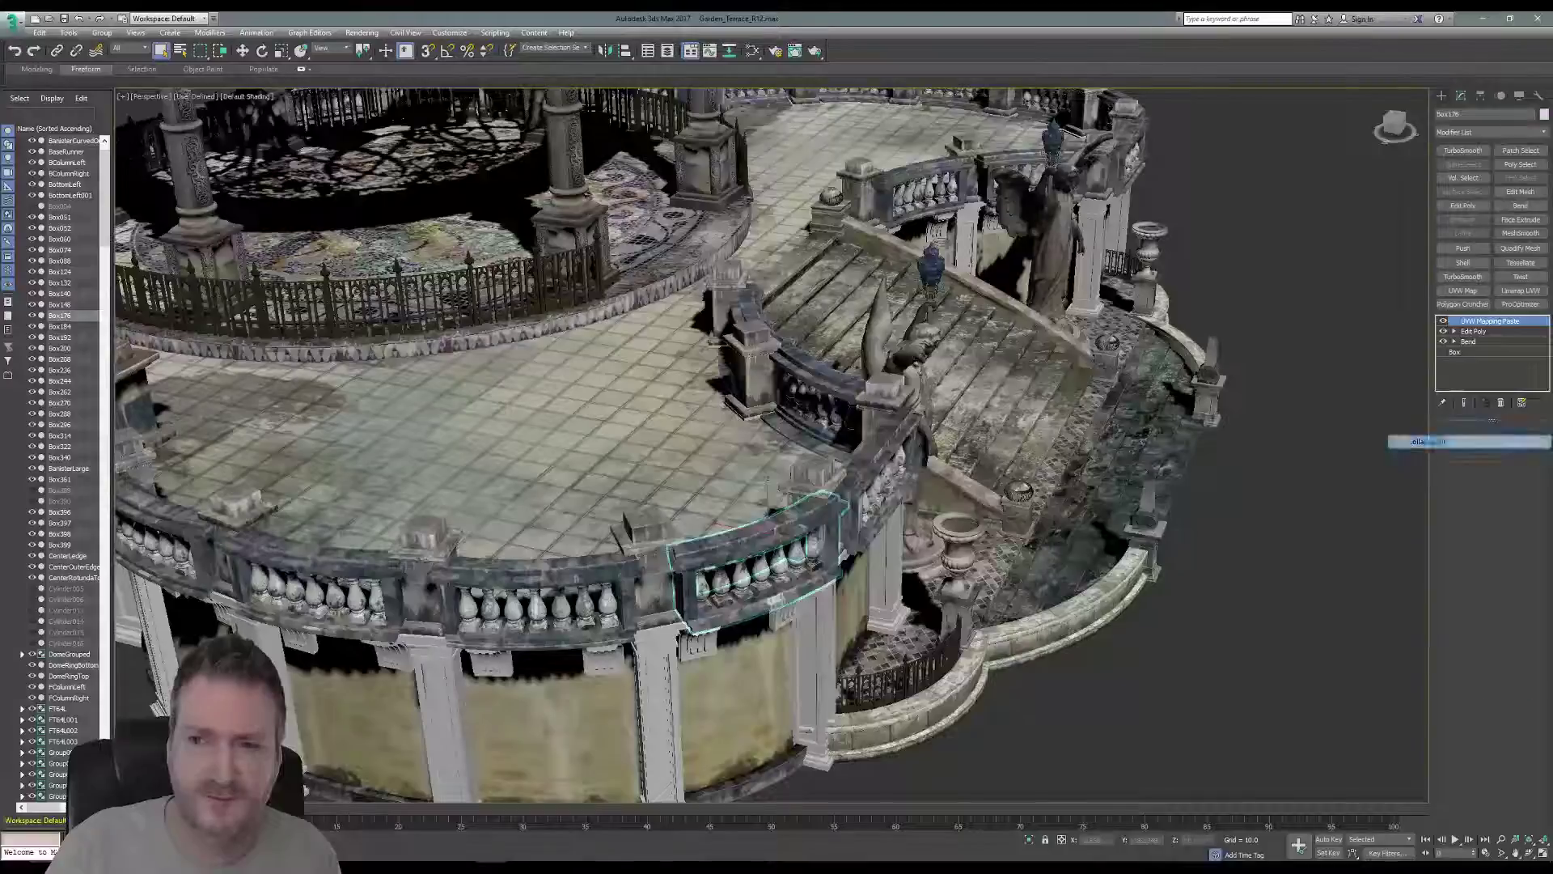
{"action": "key", "text": "Return"}
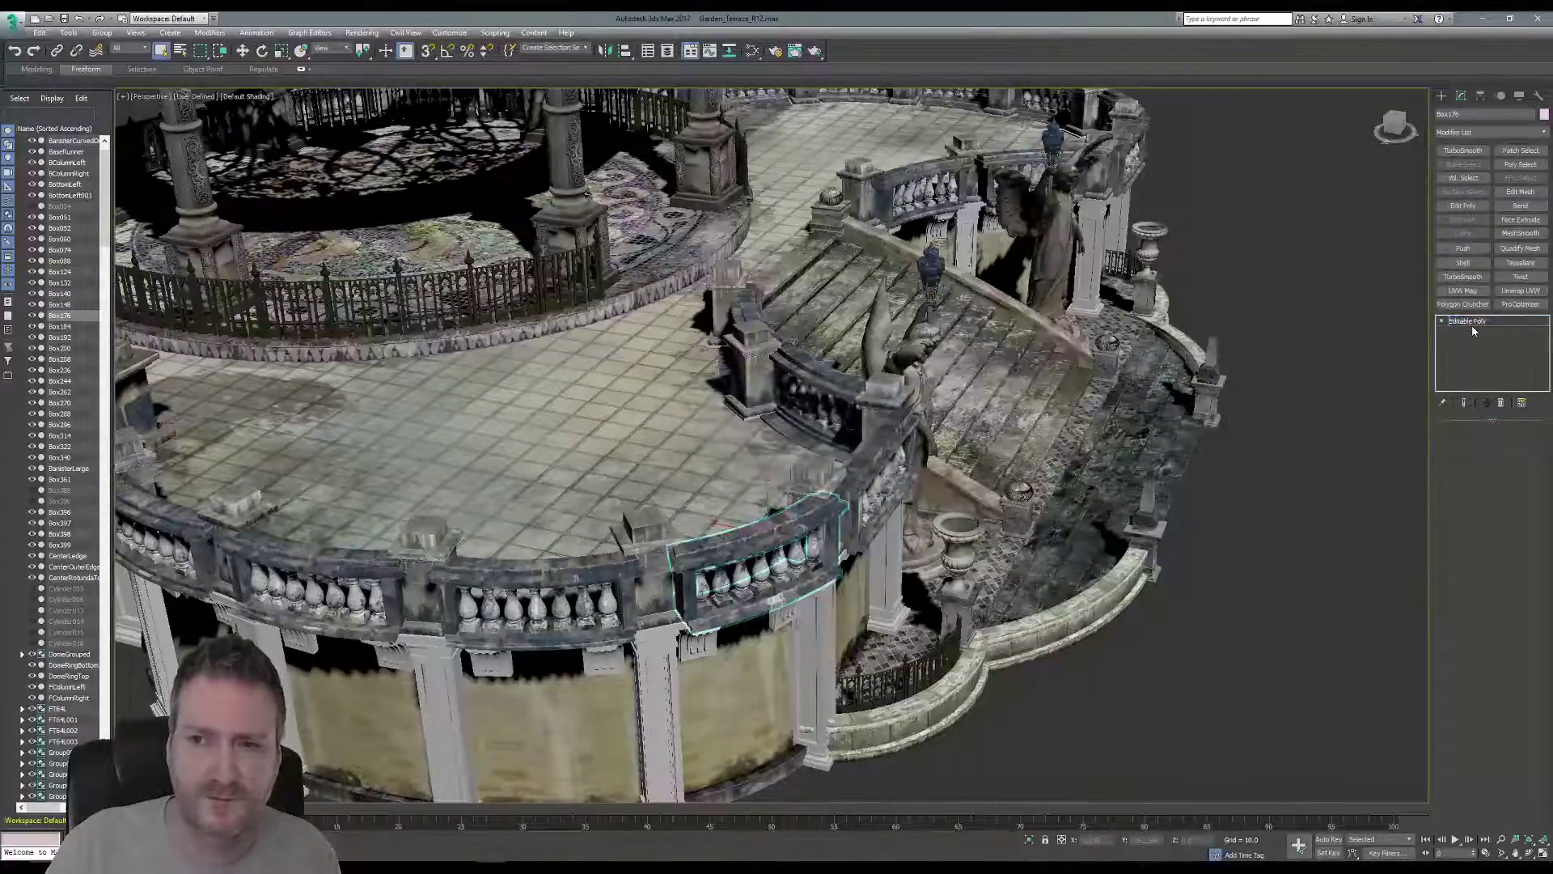
{"action": "left_click", "coordinate": [1472, 321]}
{"action": "right_click", "coordinate": [1471, 320]}
{"action": "left_click", "coordinate": [1475, 328]}
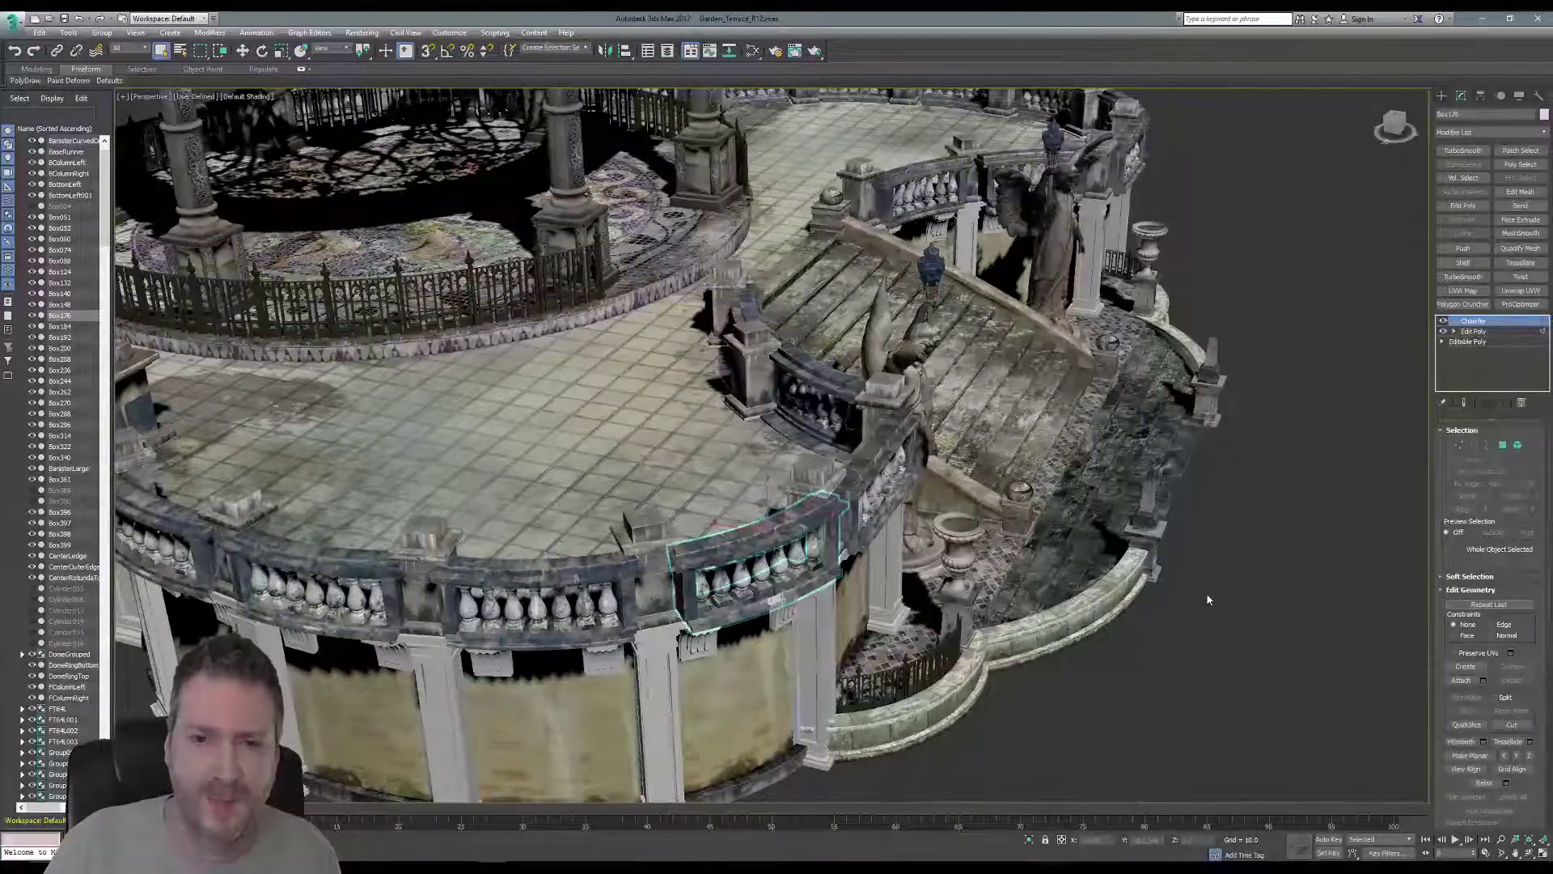
{"action": "left_click", "coordinate": [1340, 635]}
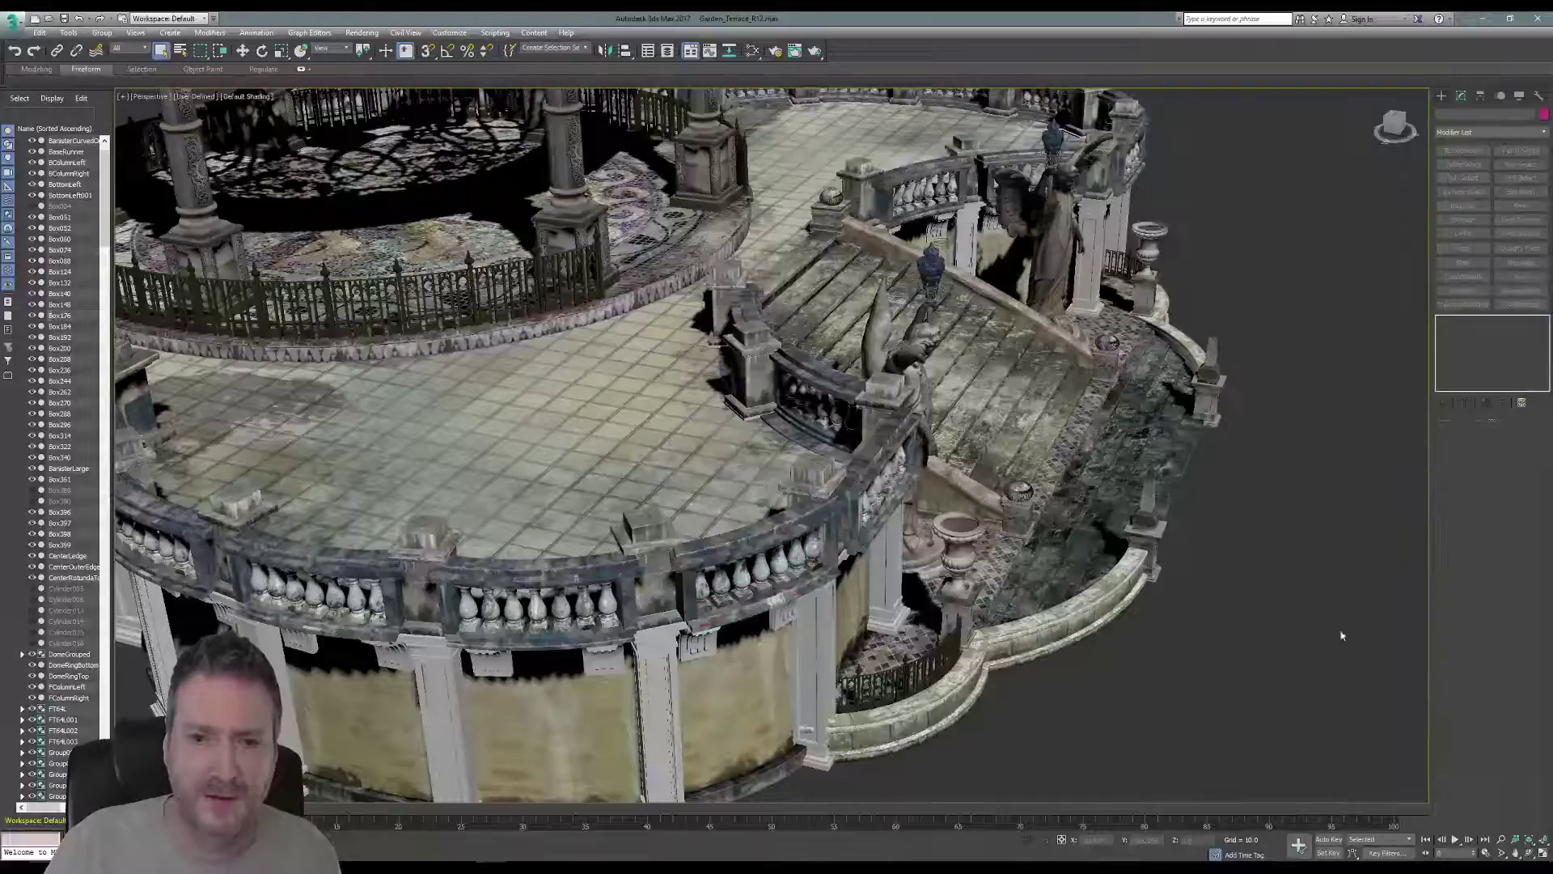
- Examine the terrace's banisters on both sides of the front staircase from several angles
{"action": "left_click", "coordinate": [1529, 855]}
{"action": "left_click_drag", "start_coordinate": [845, 449], "coordinate": [815, 498]}
{"action": "scroll", "coordinate": [817, 498], "scroll_direction": "down", "scroll_amount": 3}
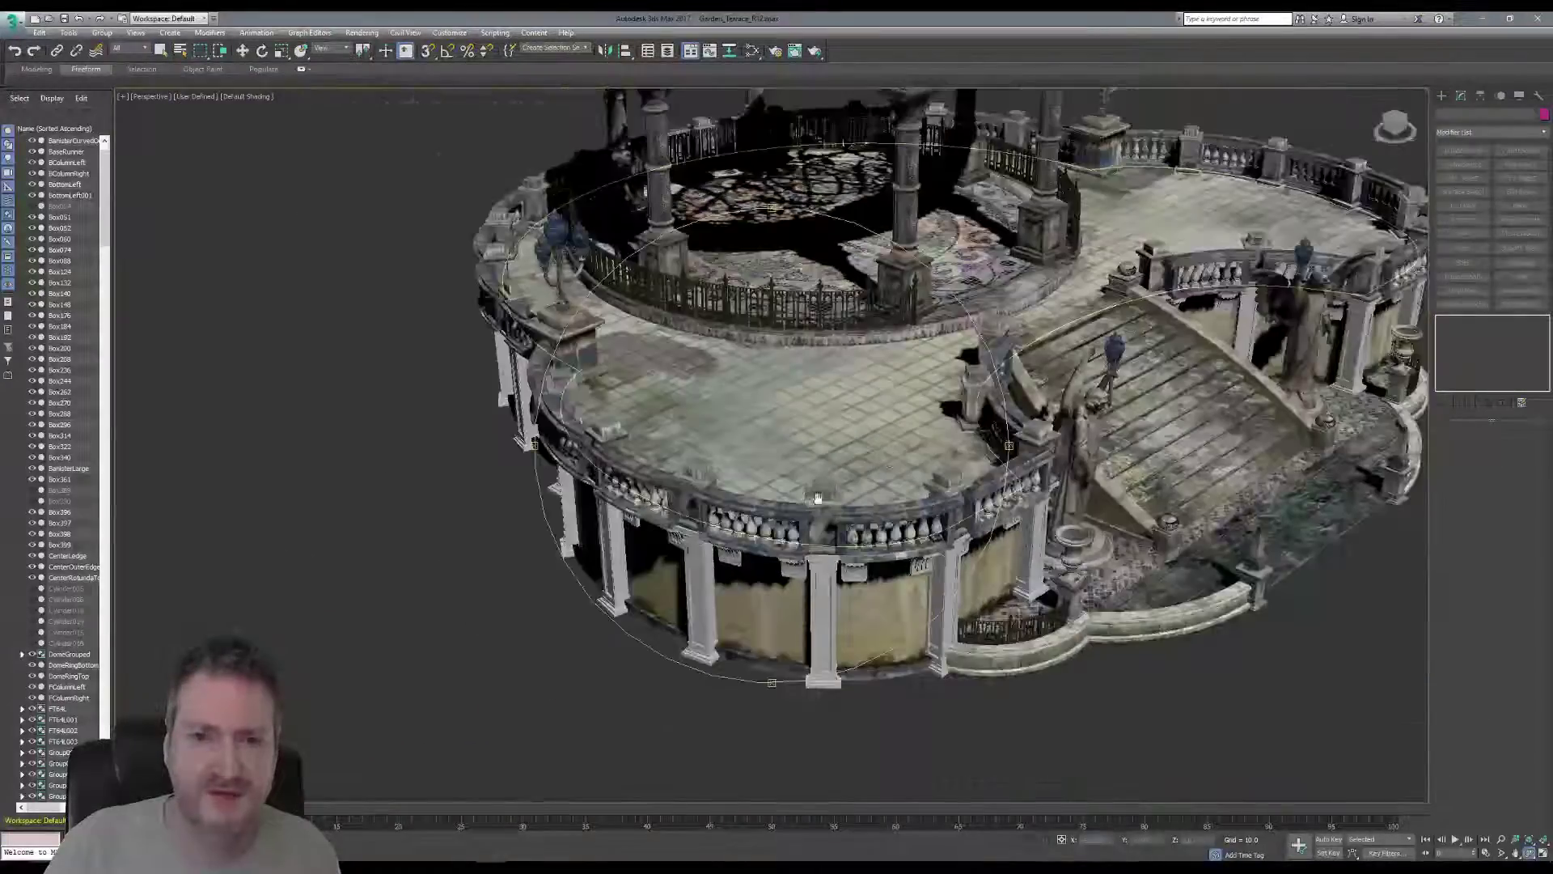
{"action": "middle_click_drag", "start_coordinate": [817, 498], "coordinate": [684, 514]}
{"action": "left_click_drag", "start_coordinate": [683, 514], "coordinate": [656, 477]}
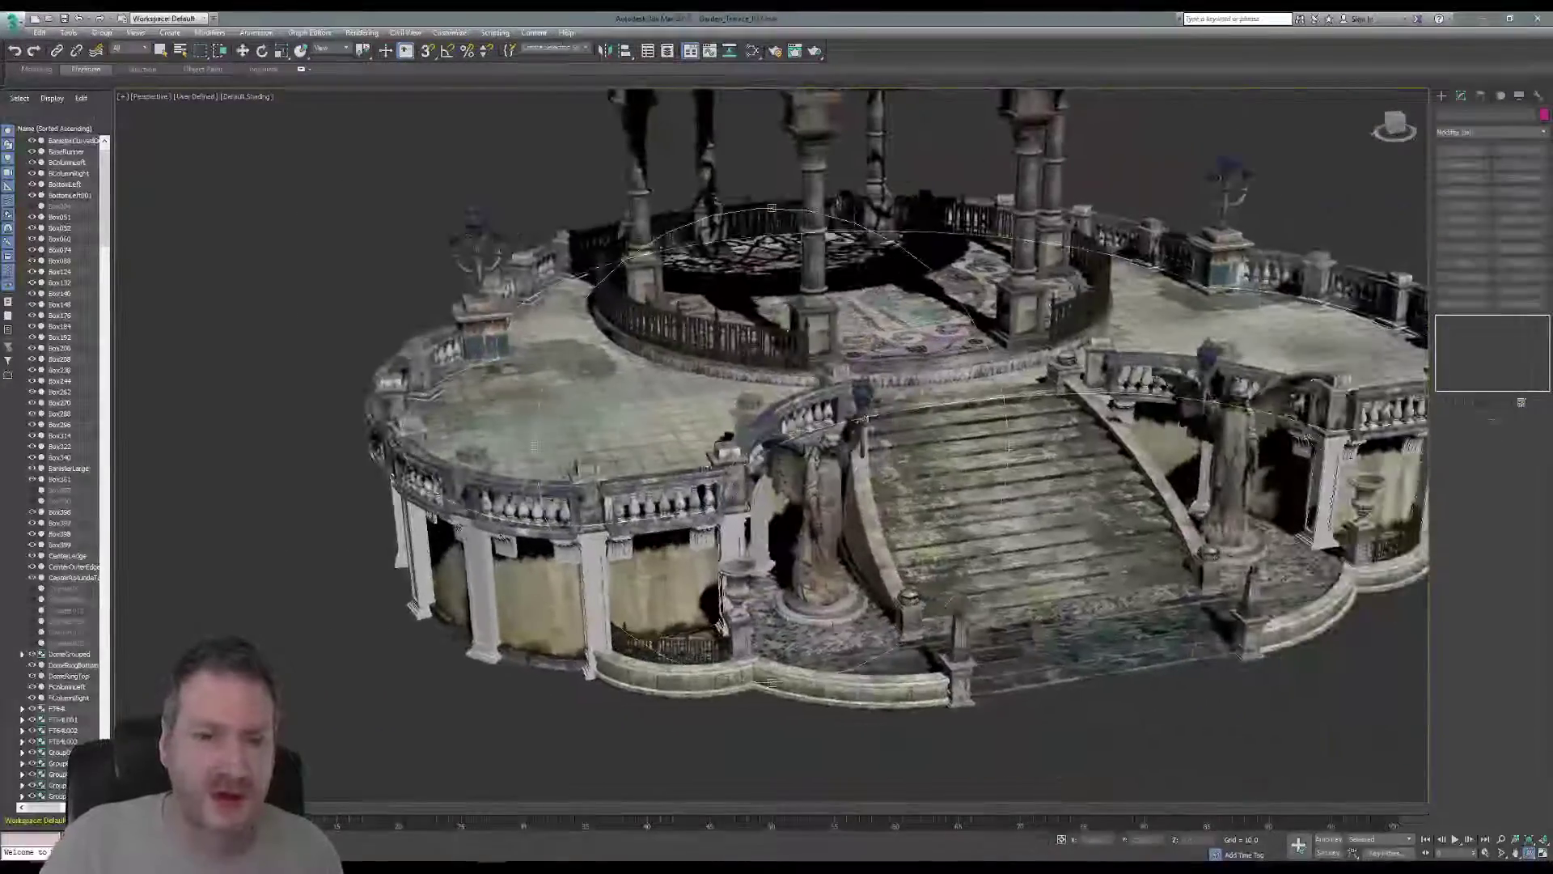
{"action": "scroll", "coordinate": [704, 487], "scroll_direction": "up", "scroll_amount": 3}
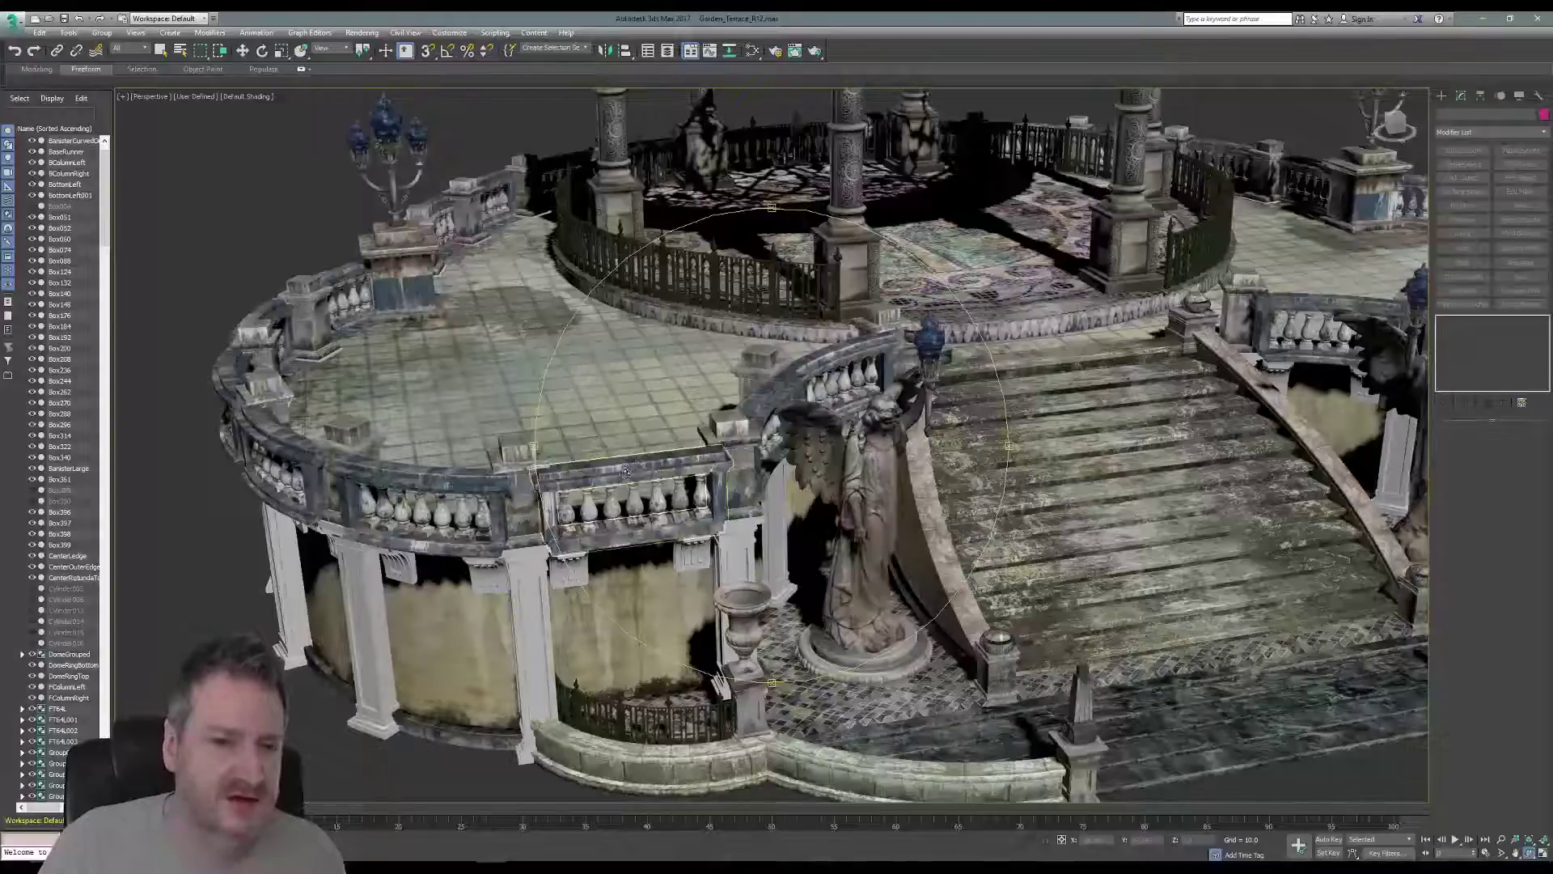
{"action": "middle_click_drag", "start_coordinate": [875, 454], "coordinate": [1084, 445], "text": "alt"}
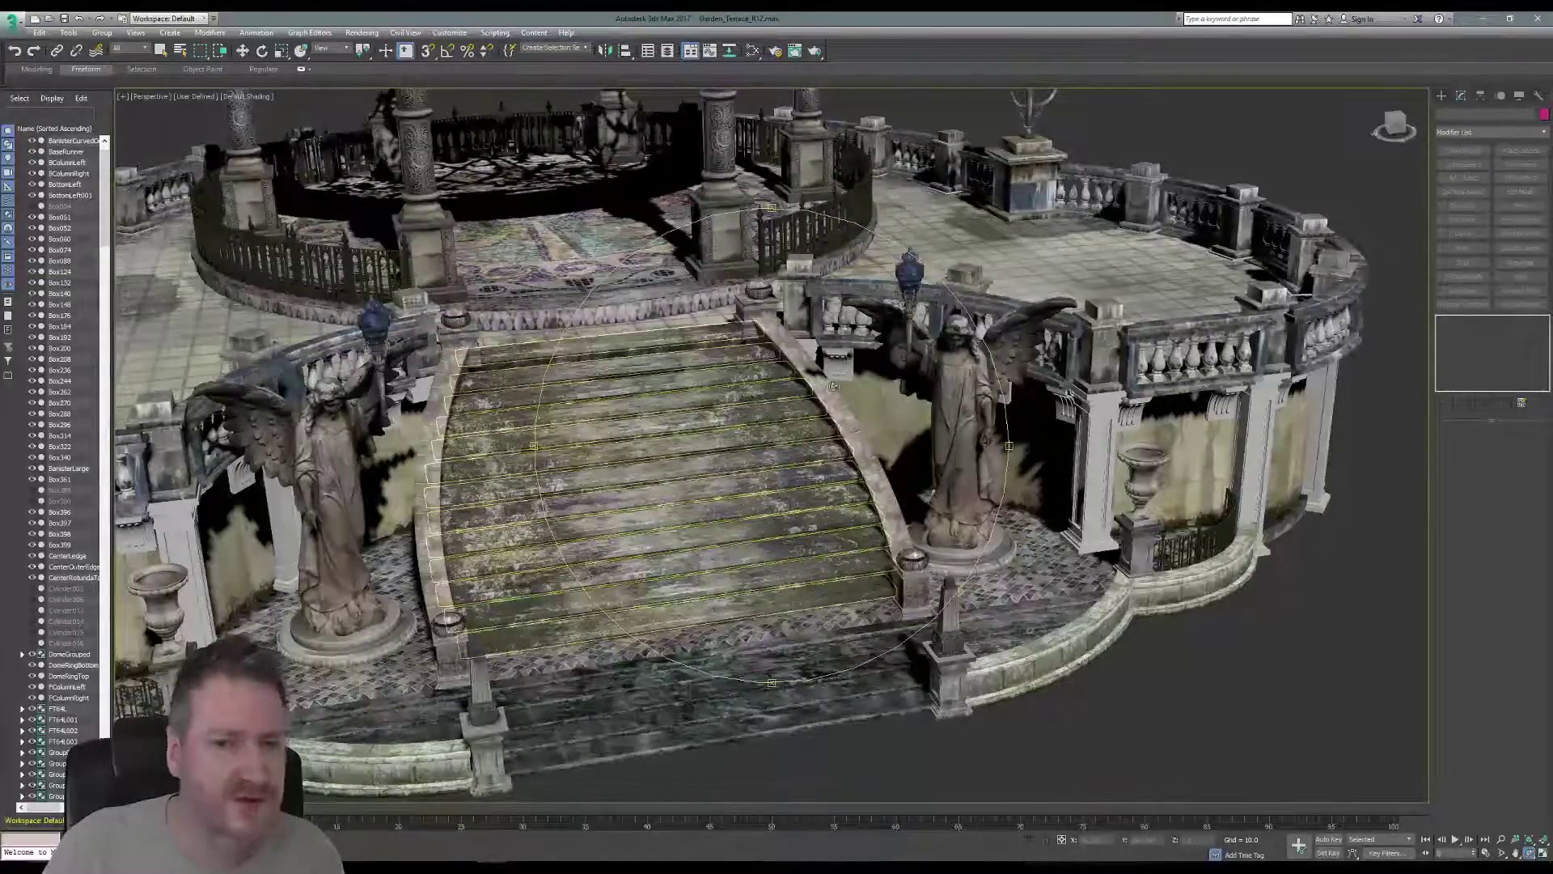
{"action": "middle_click_drag", "start_coordinate": [786, 405], "coordinate": [1123, 424]}
{"action": "left_click_drag", "start_coordinate": [734, 455], "coordinate": [889, 495]}
- Inspect the edges and ends of the curved and straight banister sections around the pedestal near the angel statue up close
{"action": "scroll", "coordinate": [422, 427], "scroll_direction": "up", "scroll_amount": 5}
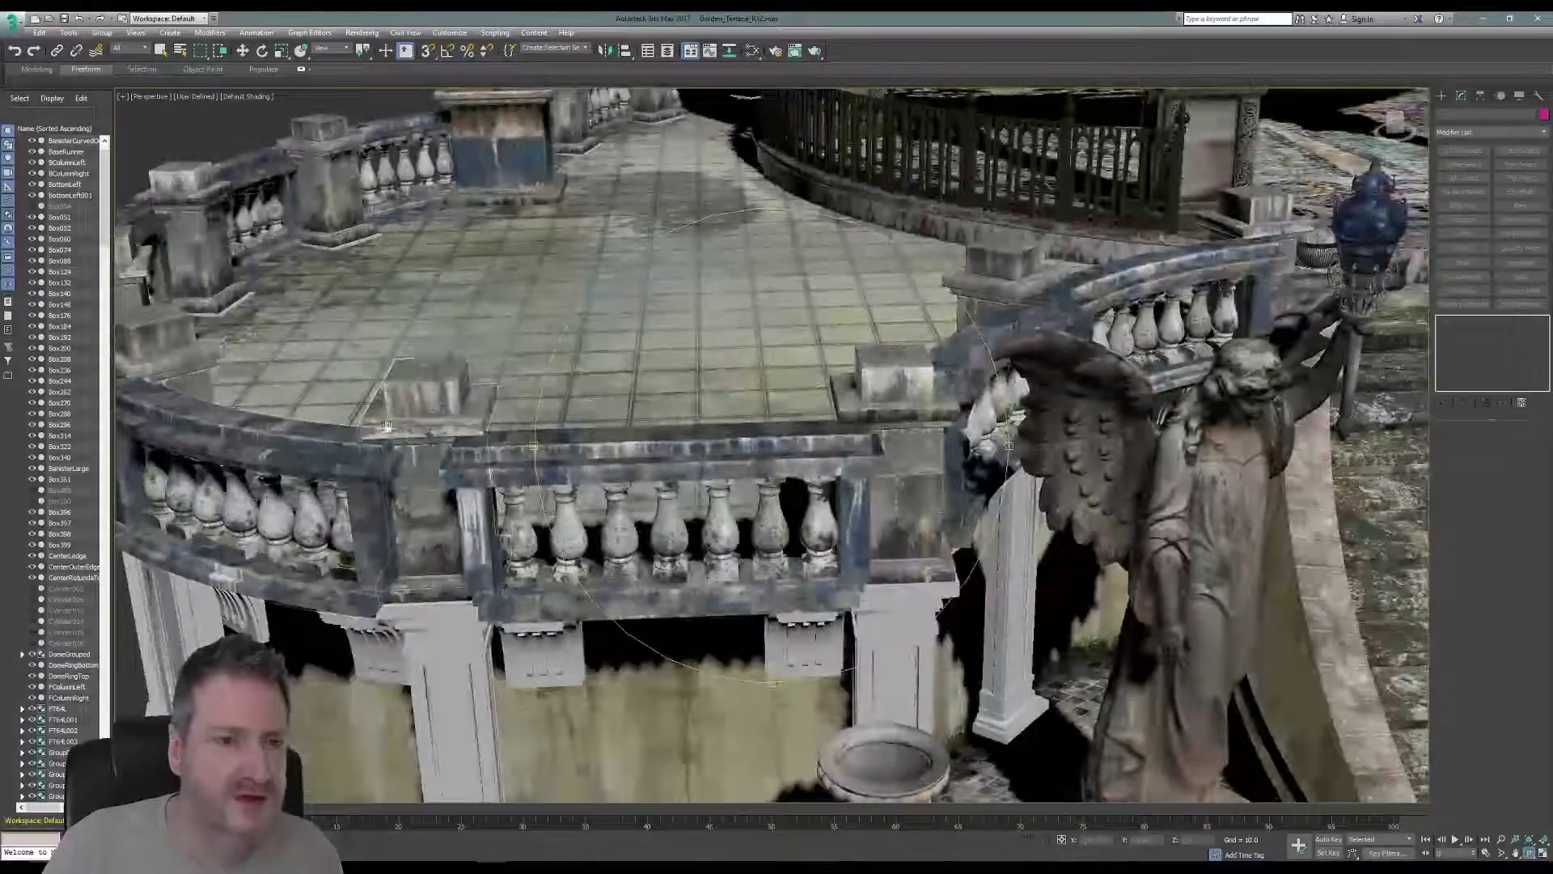
{"action": "scroll", "coordinate": [704, 465], "scroll_direction": "up", "scroll_amount": 5}
{"action": "scroll", "coordinate": [704, 465], "scroll_direction": "up", "scroll_amount": 3}
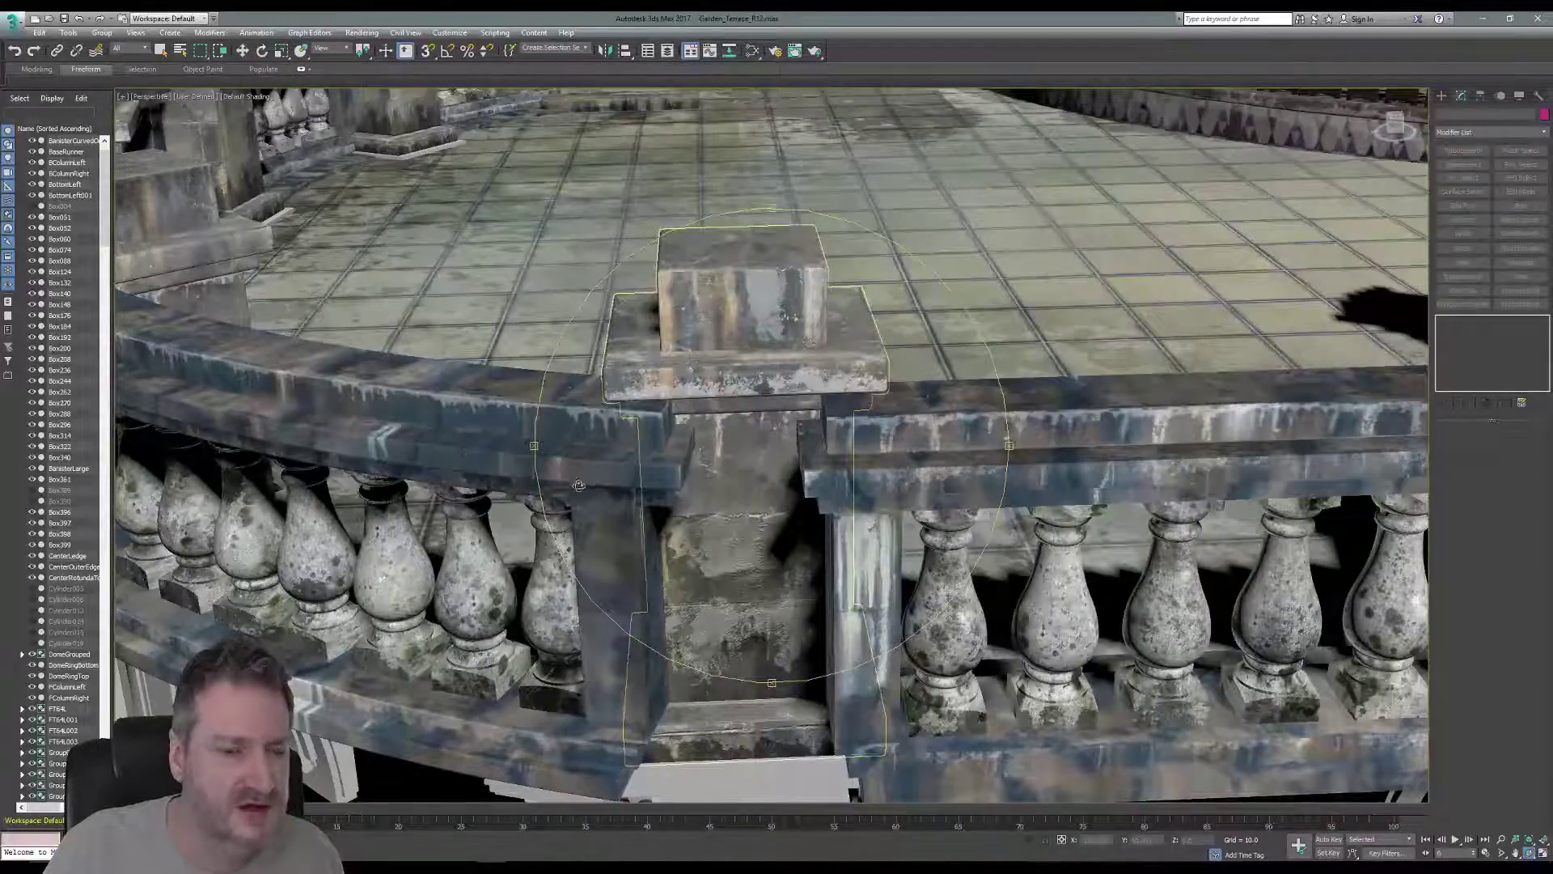
{"action": "scroll", "coordinate": [579, 484], "scroll_direction": "up", "scroll_amount": 5}
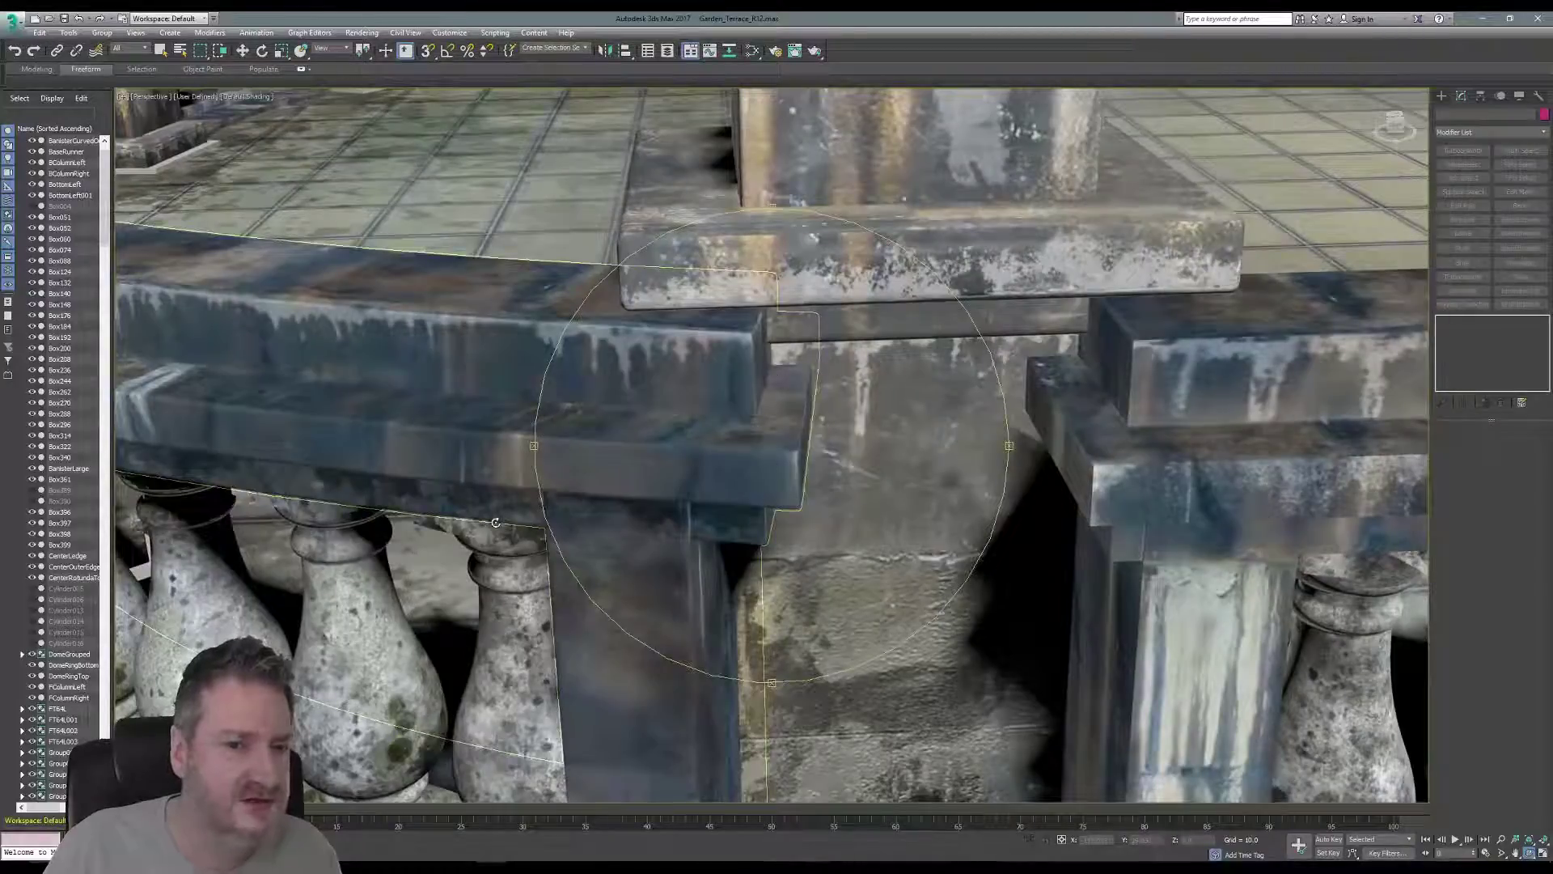
{"action": "middle_click_drag", "start_coordinate": [496, 522], "coordinate": [692, 437], "text": "alt"}
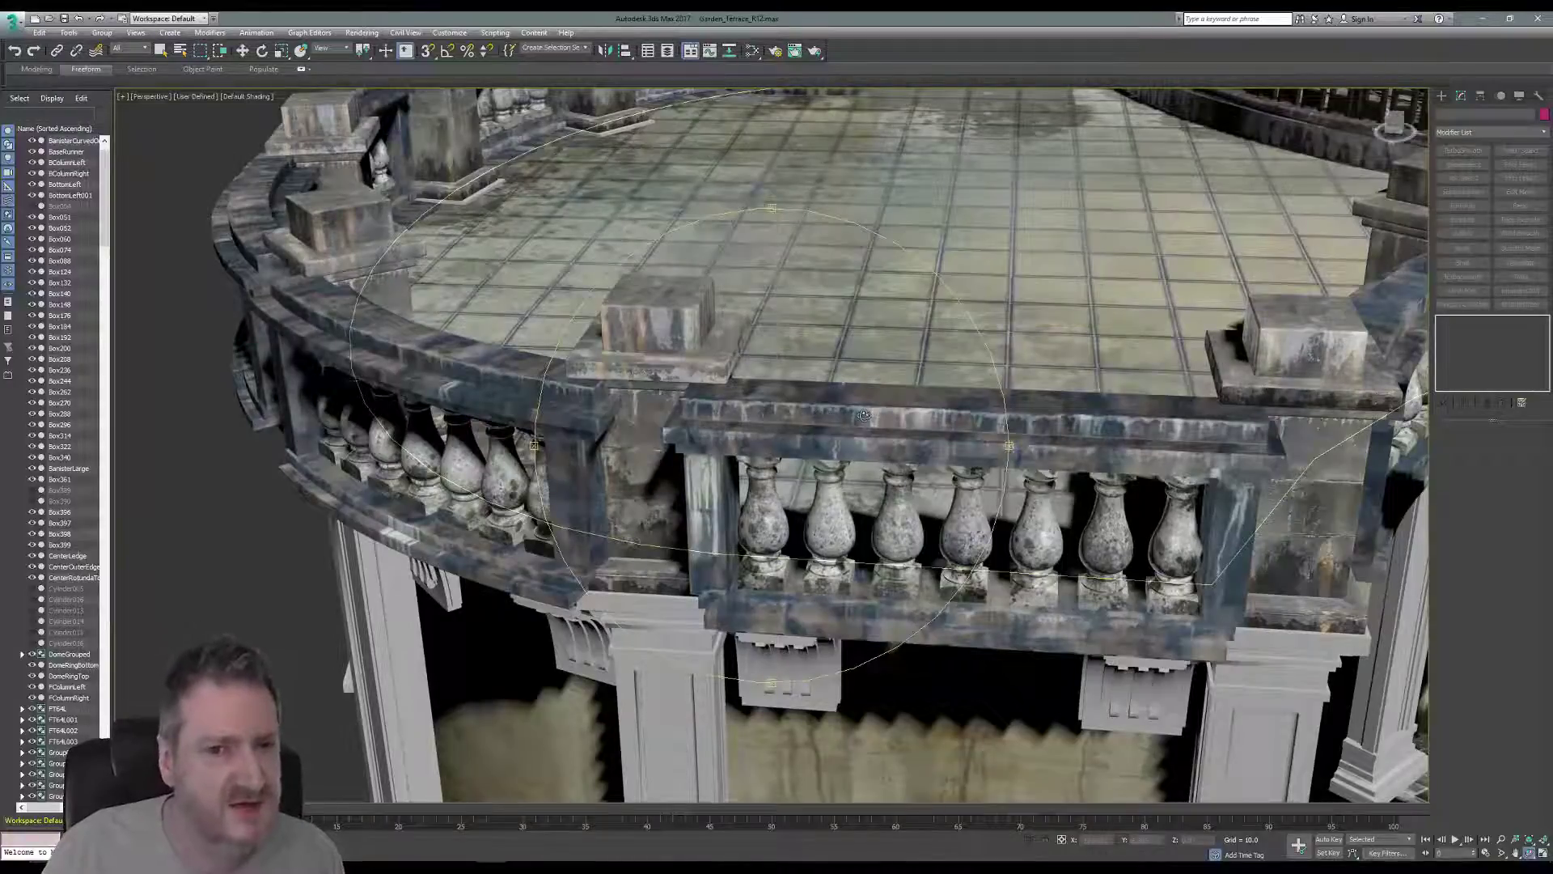
{"action": "scroll", "coordinate": [864, 415], "scroll_direction": "up", "scroll_amount": 5}
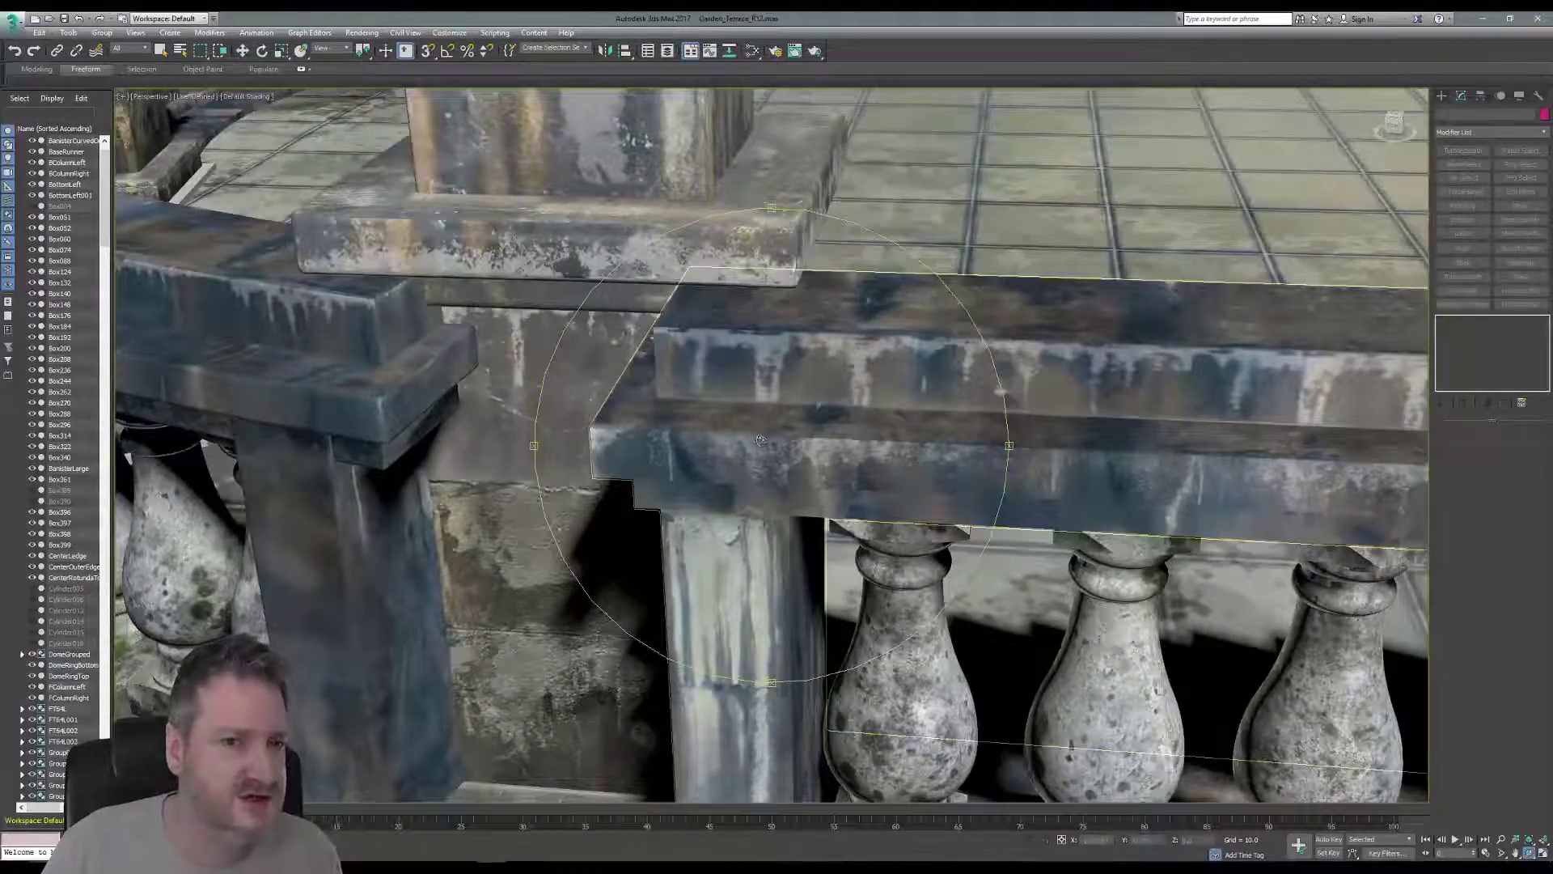
{"action": "scroll", "coordinate": [761, 439], "scroll_direction": "down", "scroll_amount": 8}
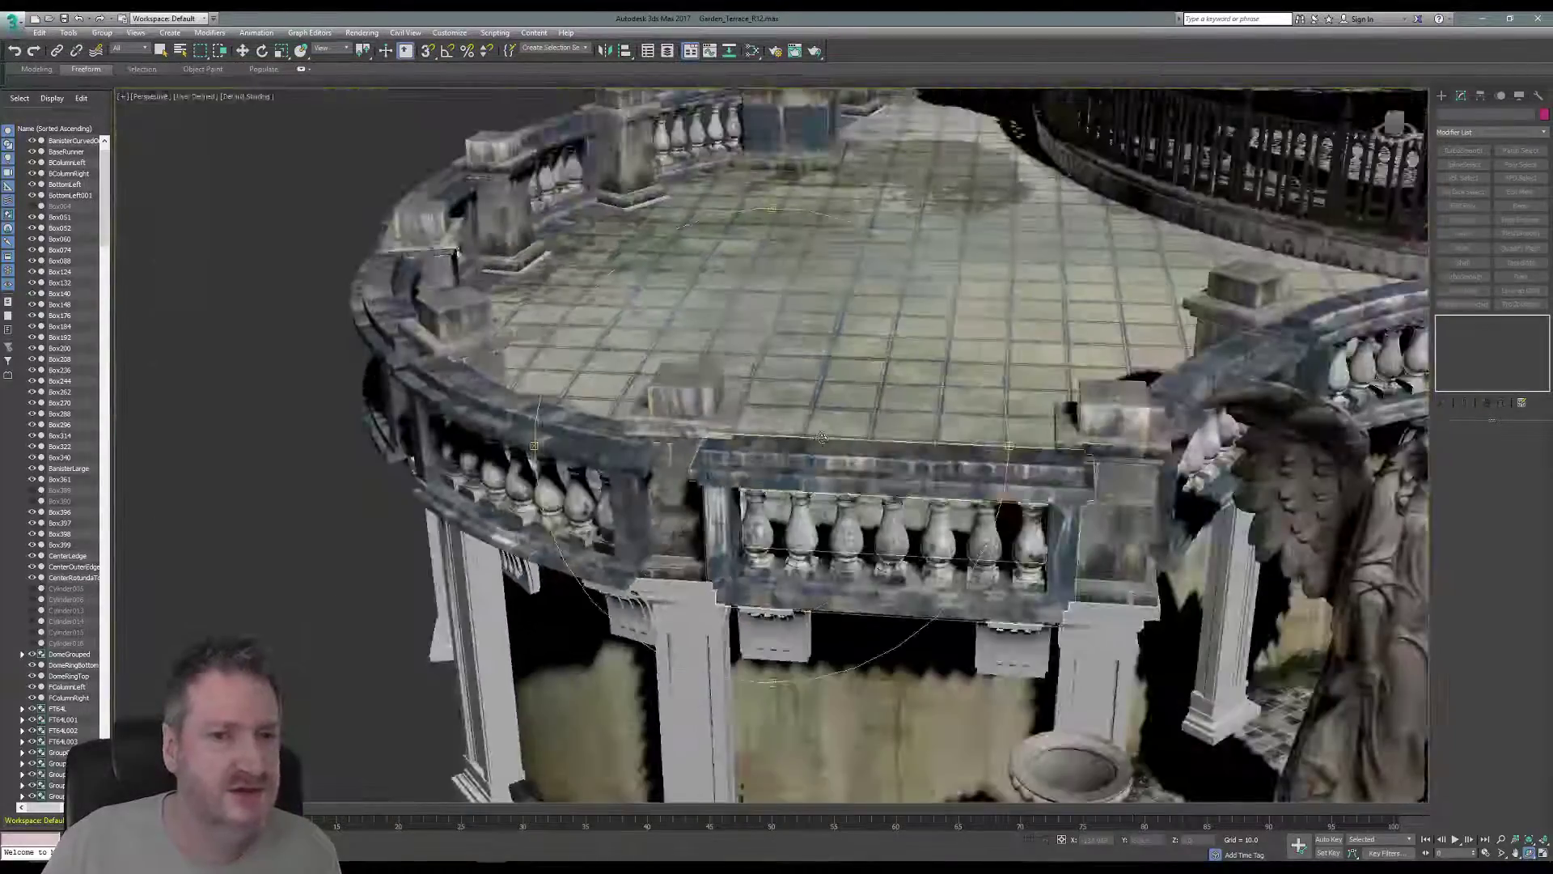
{"action": "left_click_drag", "start_coordinate": [822, 438], "coordinate": [375, 318]}
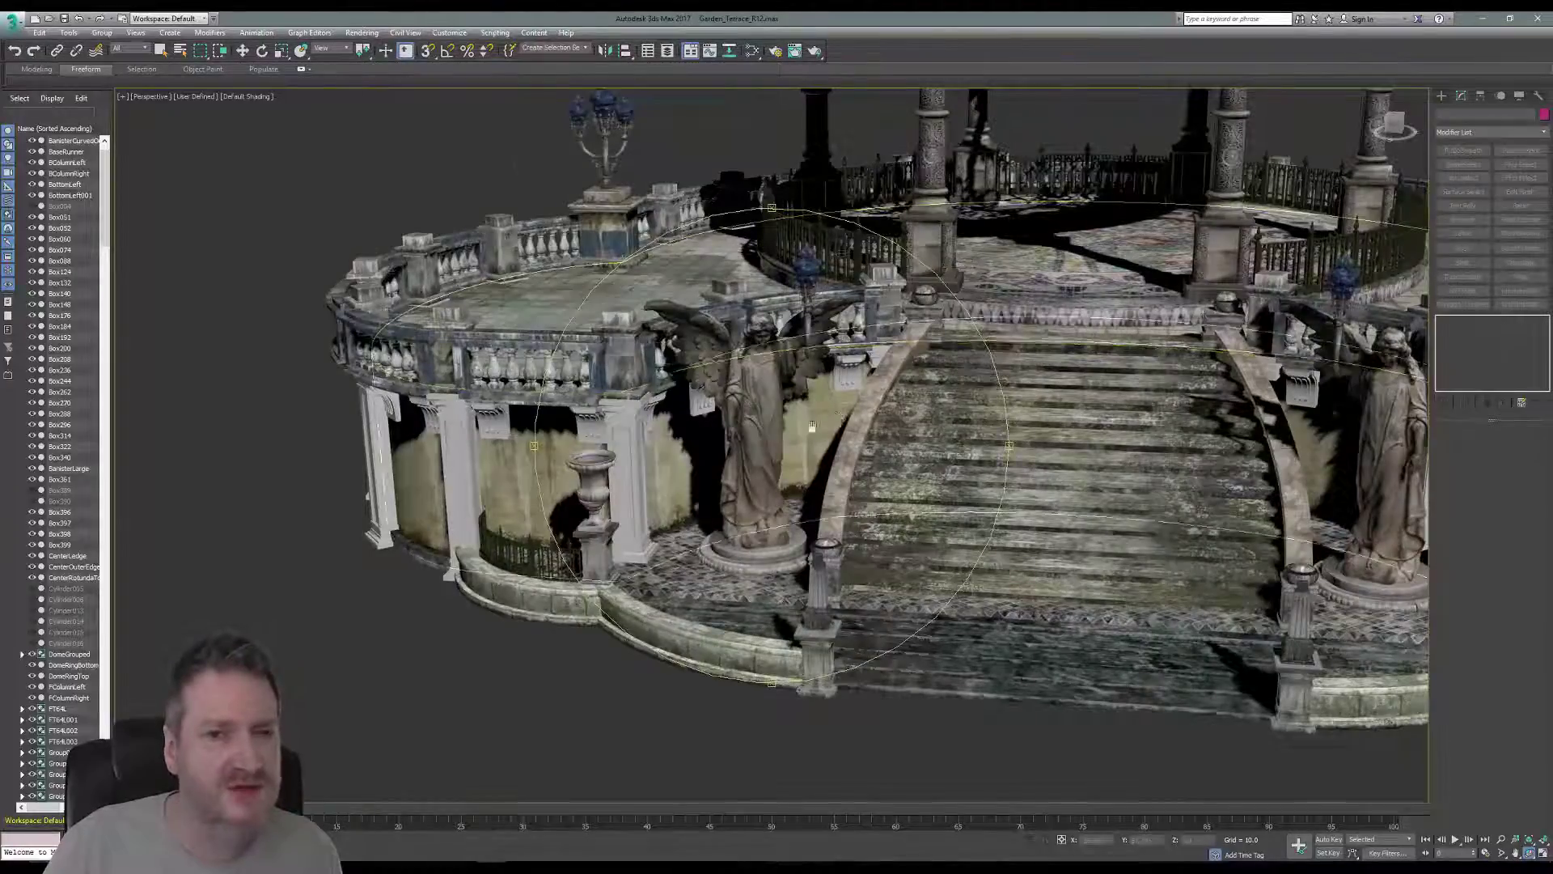
- Examine the staircase side of the terrace, including the curved banisters, wall columns and angel statues, both close up and as a whole
{"action": "middle_click_drag", "start_coordinate": [1121, 409], "coordinate": [773, 478]}
{"action": "scroll", "coordinate": [772, 478], "scroll_direction": "down", "scroll_amount": 3}
{"action": "left_click_drag", "start_coordinate": [772, 478], "coordinate": [752, 427]}
{"action": "middle_click_drag", "start_coordinate": [752, 427], "coordinate": [654, 472]}
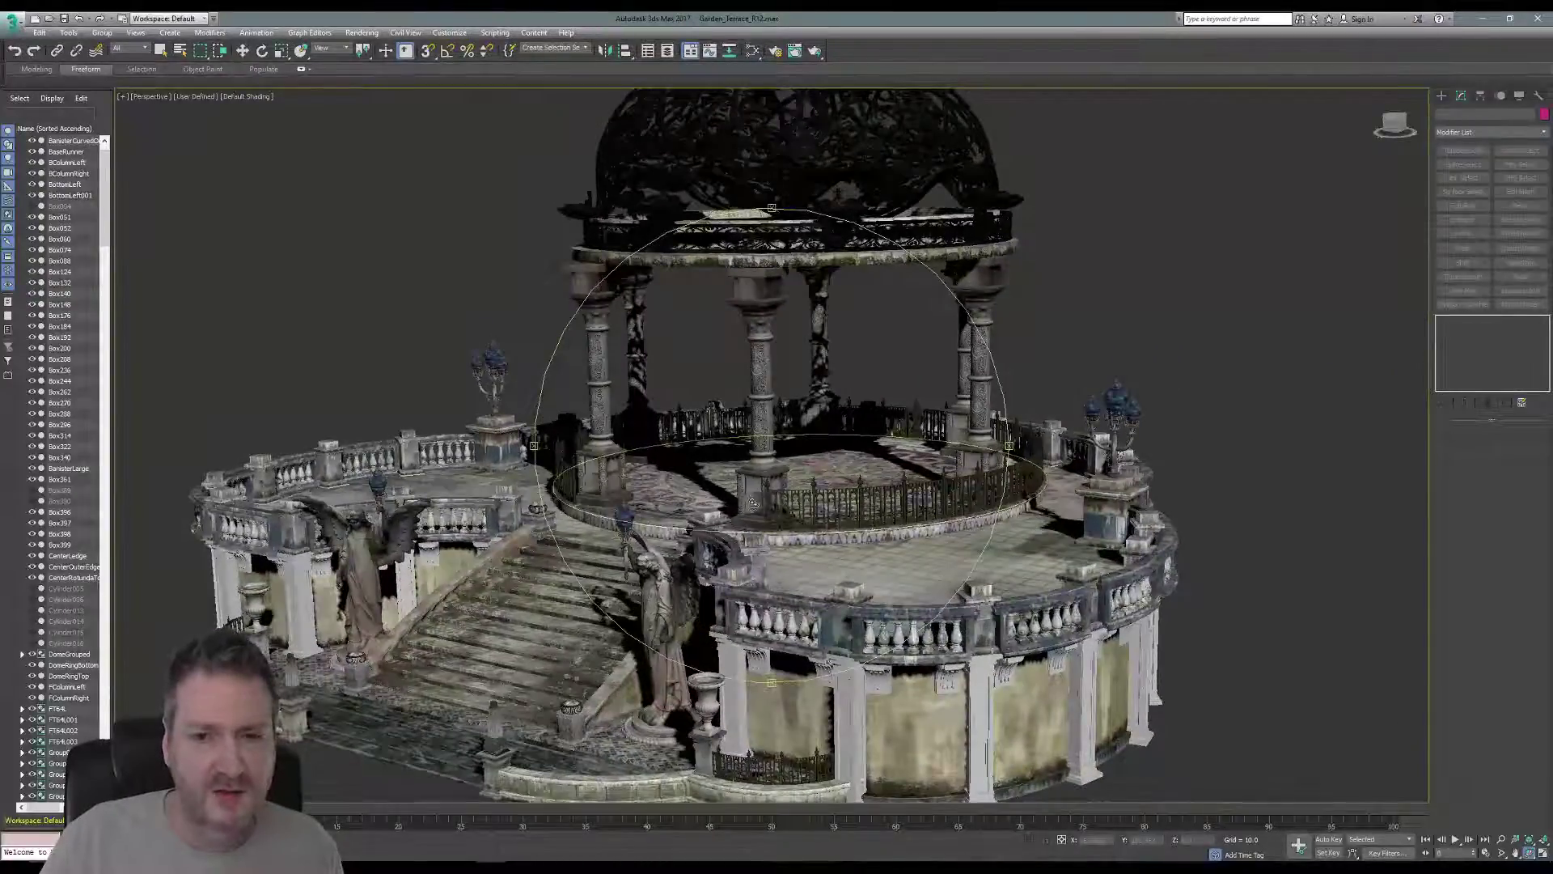
{"action": "left_click_drag", "start_coordinate": [754, 503], "coordinate": [749, 517]}
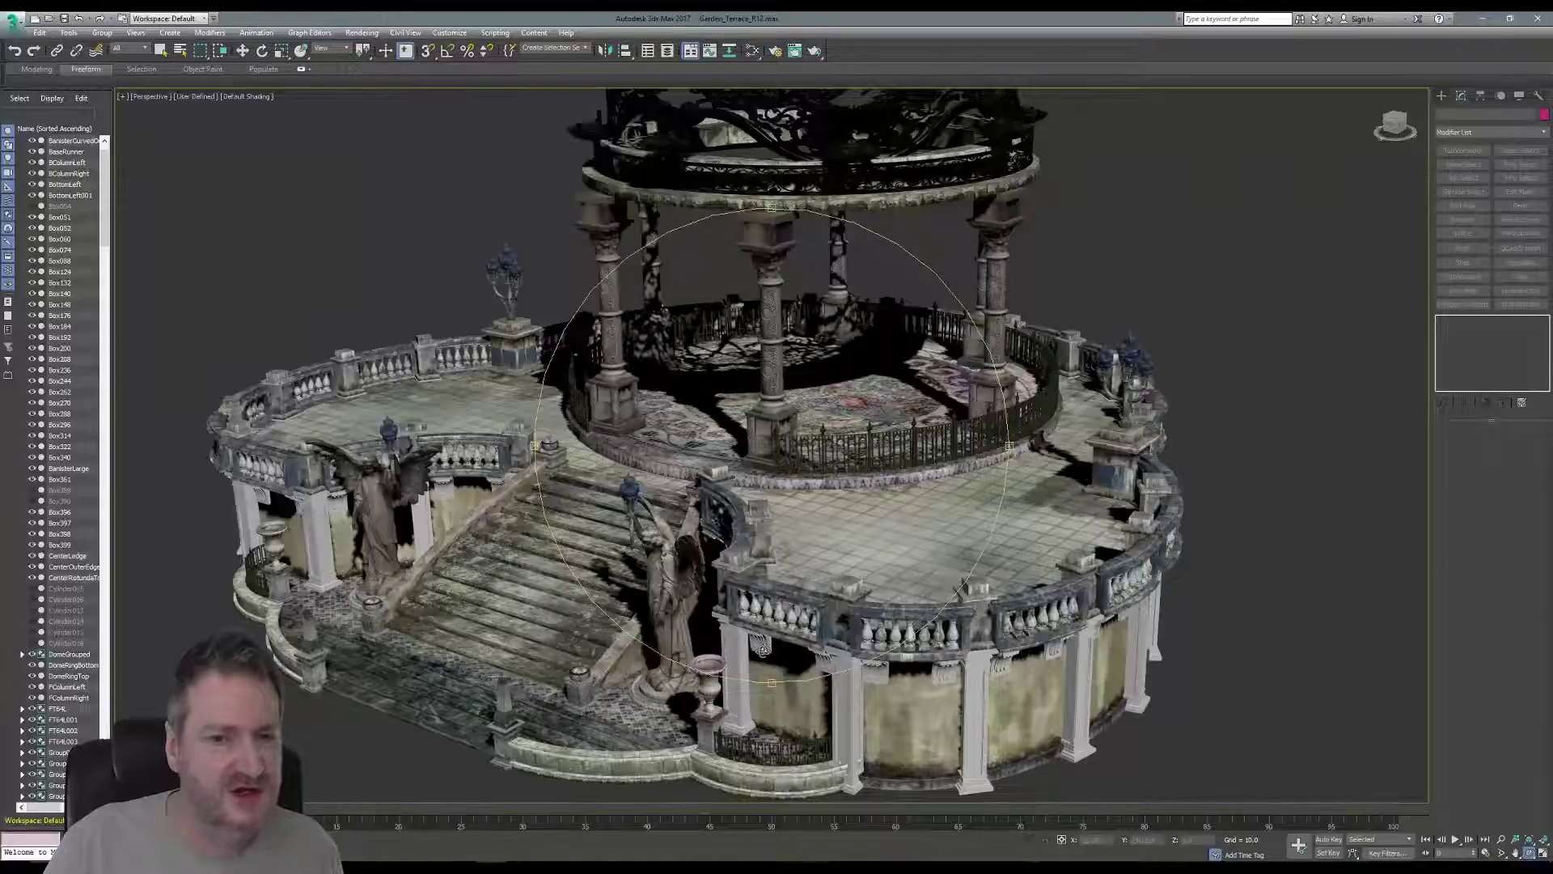
{"action": "left_click_drag", "start_coordinate": [789, 558], "coordinate": [825, 482]}
{"action": "scroll", "coordinate": [825, 481], "scroll_direction": "up", "scroll_amount": 5}
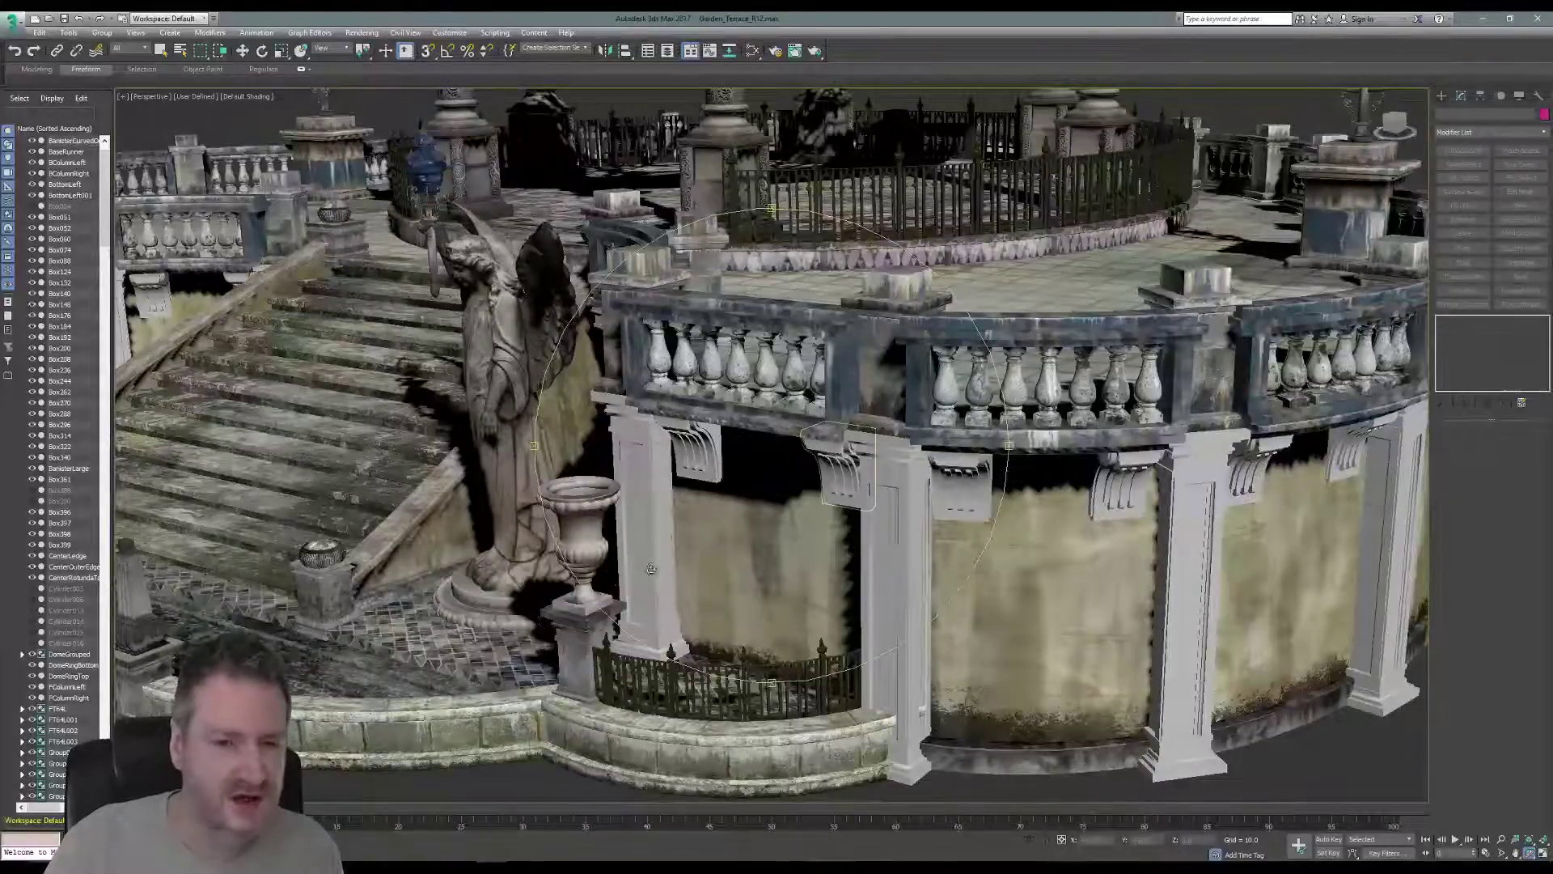
{"action": "scroll", "coordinate": [862, 475], "scroll_direction": "down", "scroll_amount": 10}
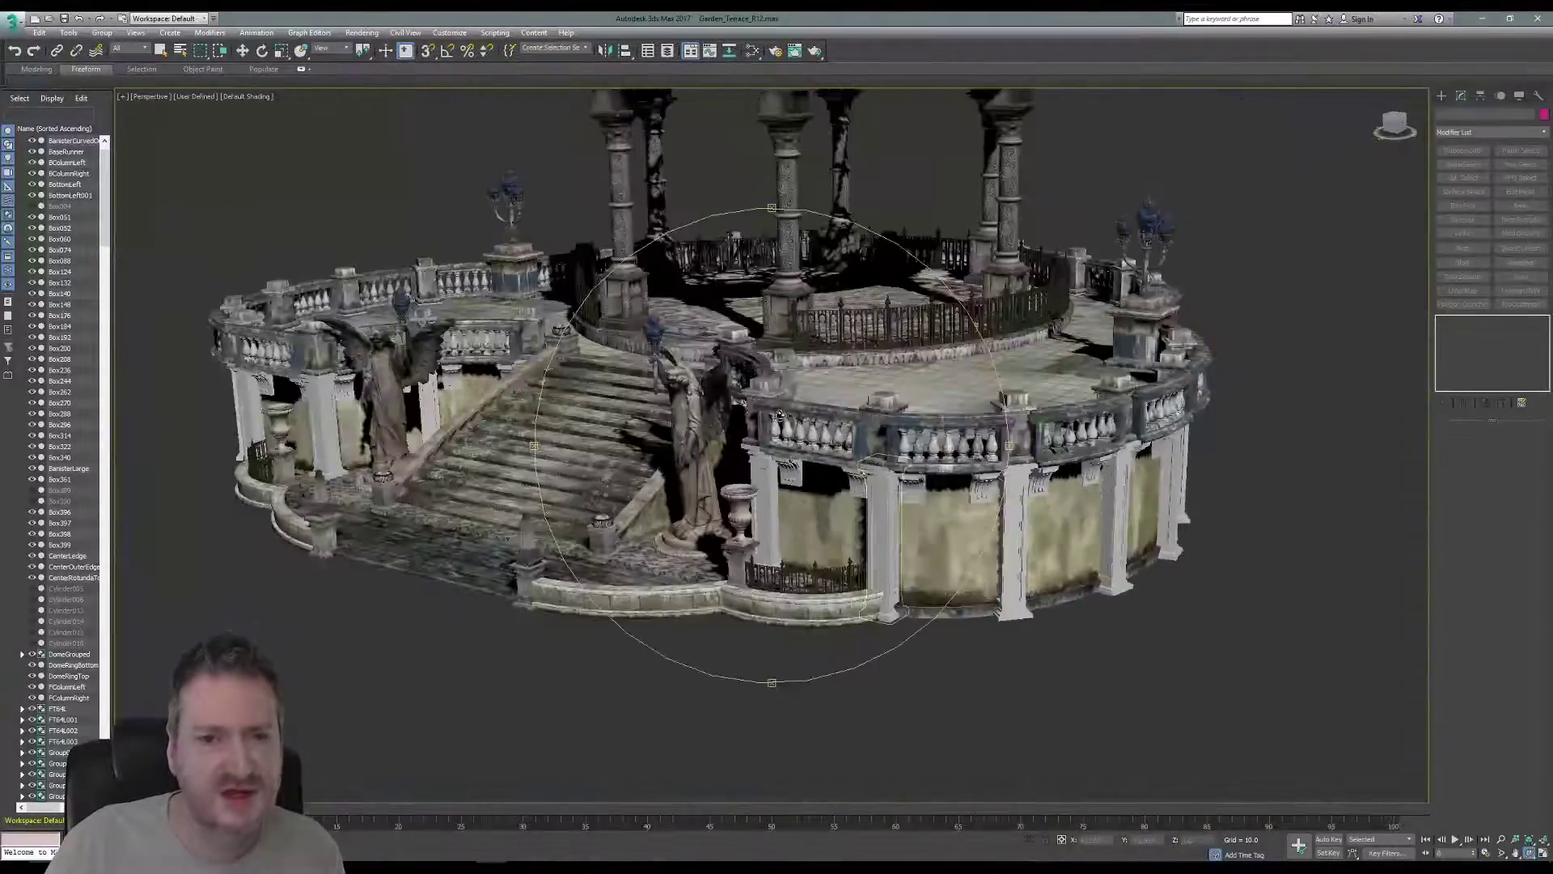
{"action": "middle_click_drag", "start_coordinate": [832, 518], "coordinate": [848, 559]}
{"action": "middle_click_drag", "start_coordinate": [853, 585], "coordinate": [858, 606]}
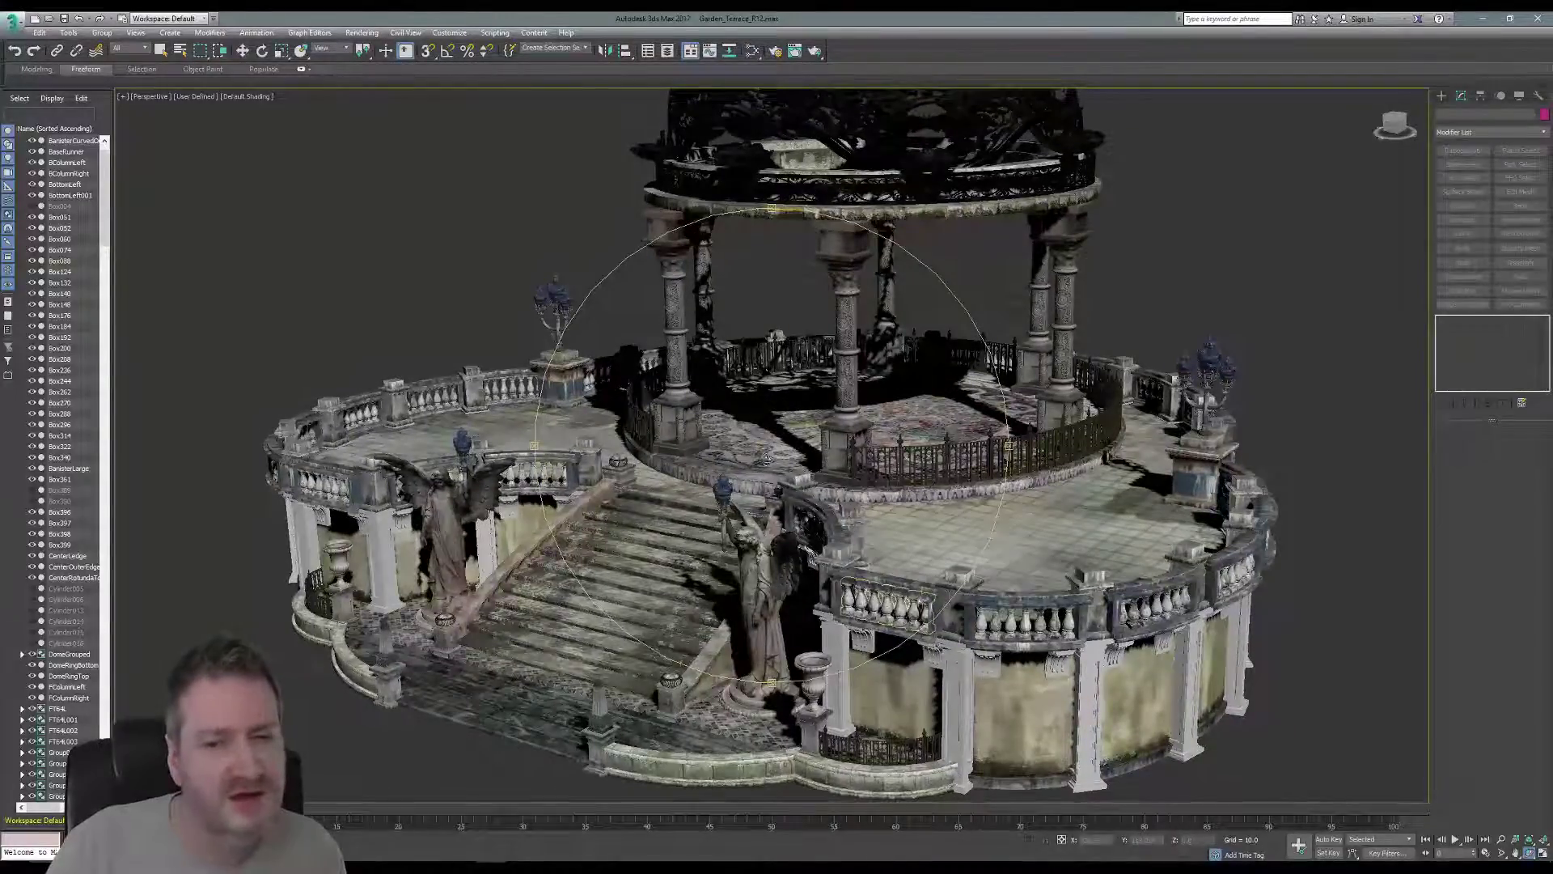
{"action": "middle_click_drag", "start_coordinate": [779, 431], "coordinate": [749, 479]}
{"action": "scroll", "coordinate": [748, 473], "scroll_direction": "down", "scroll_amount": 3}
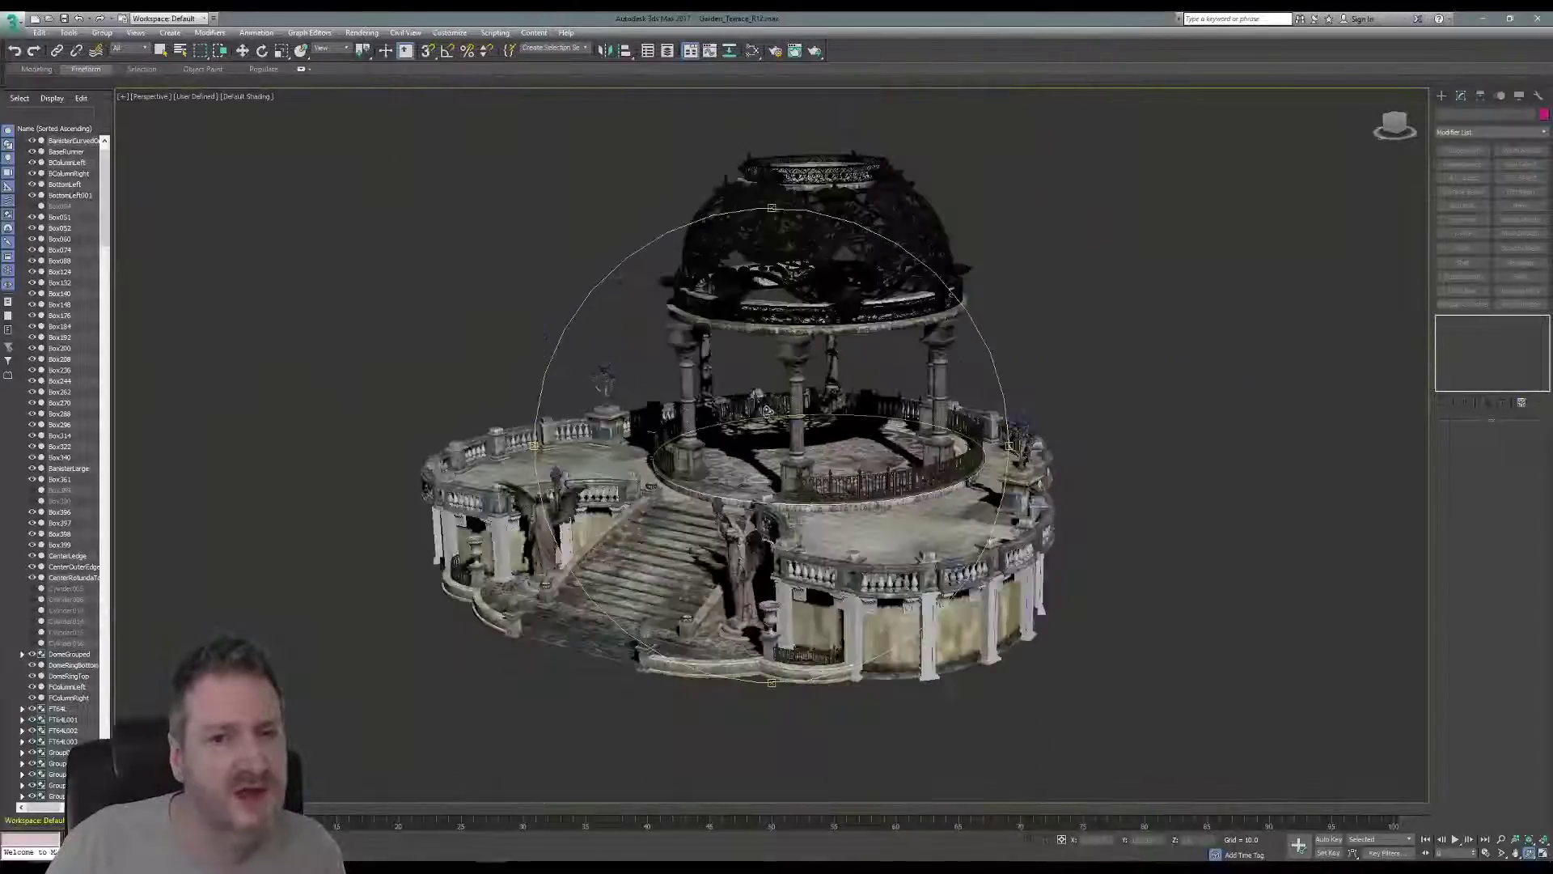
- Examine the banisters, columns and outer wall all the way around the back of the terrace to the front staircase
{"action": "middle_click_drag", "start_coordinate": [751, 396], "coordinate": [690, 378]}
{"action": "scroll", "coordinate": [738, 426], "scroll_direction": "up", "scroll_amount": 5}
{"action": "left_click_drag", "start_coordinate": [690, 378], "coordinate": [639, 352]}
{"action": "middle_click_drag", "start_coordinate": [648, 388], "coordinate": [769, 420]}
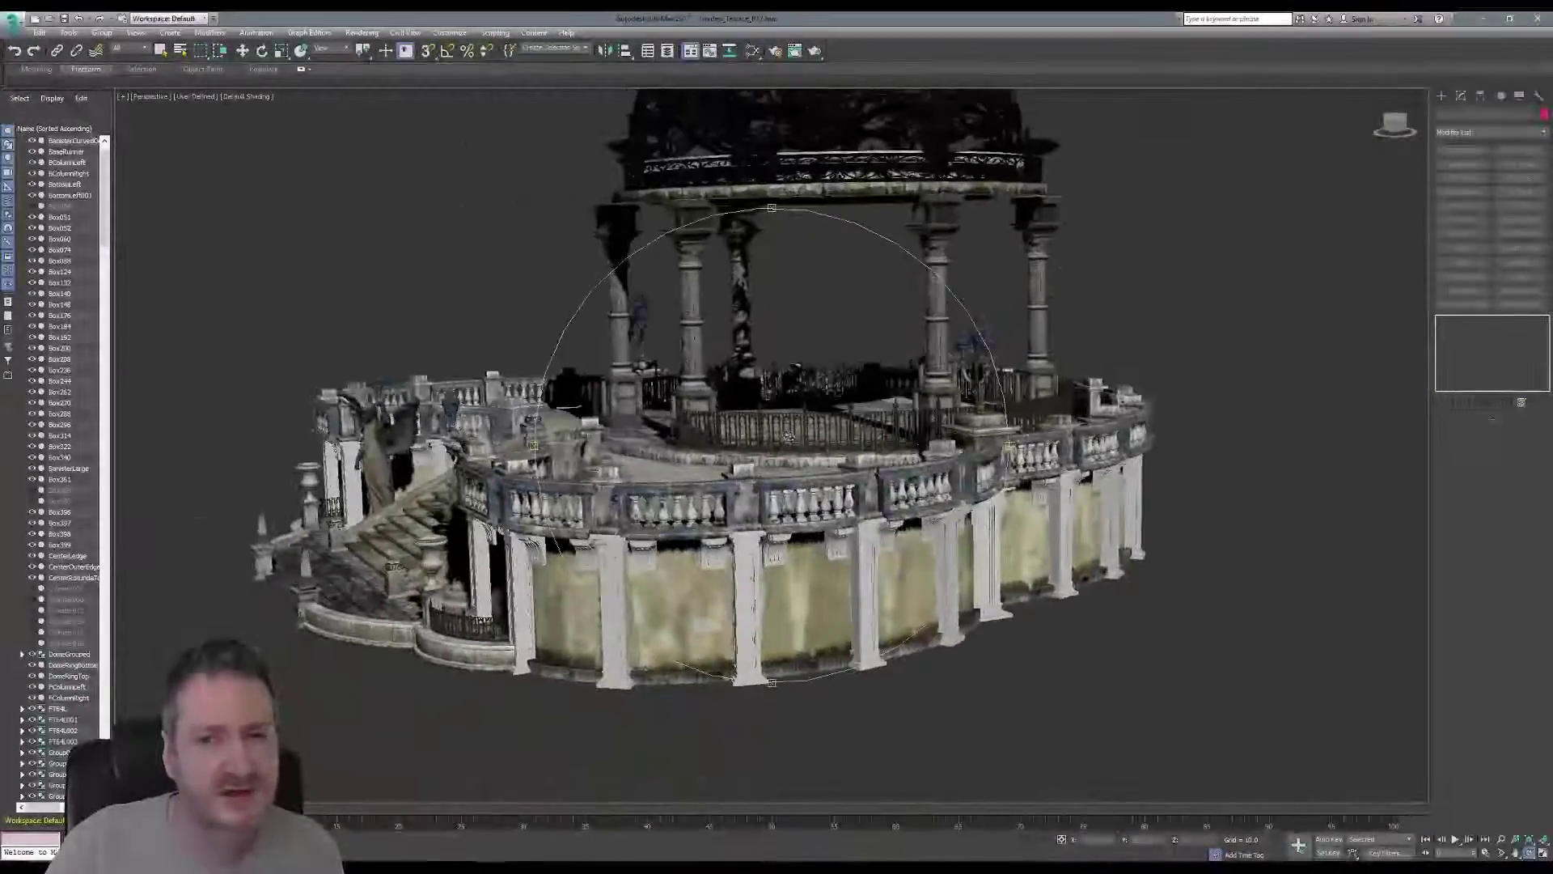
{"action": "left_click_drag", "start_coordinate": [769, 421], "coordinate": [781, 372]}
{"action": "middle_click_drag", "start_coordinate": [971, 443], "coordinate": [779, 463]}
{"action": "left_click_drag", "start_coordinate": [819, 447], "coordinate": [789, 492]}
{"action": "middle_click_drag", "start_coordinate": [788, 492], "coordinate": [737, 441]}
{"action": "left_click_drag", "start_coordinate": [737, 441], "coordinate": [779, 486]}
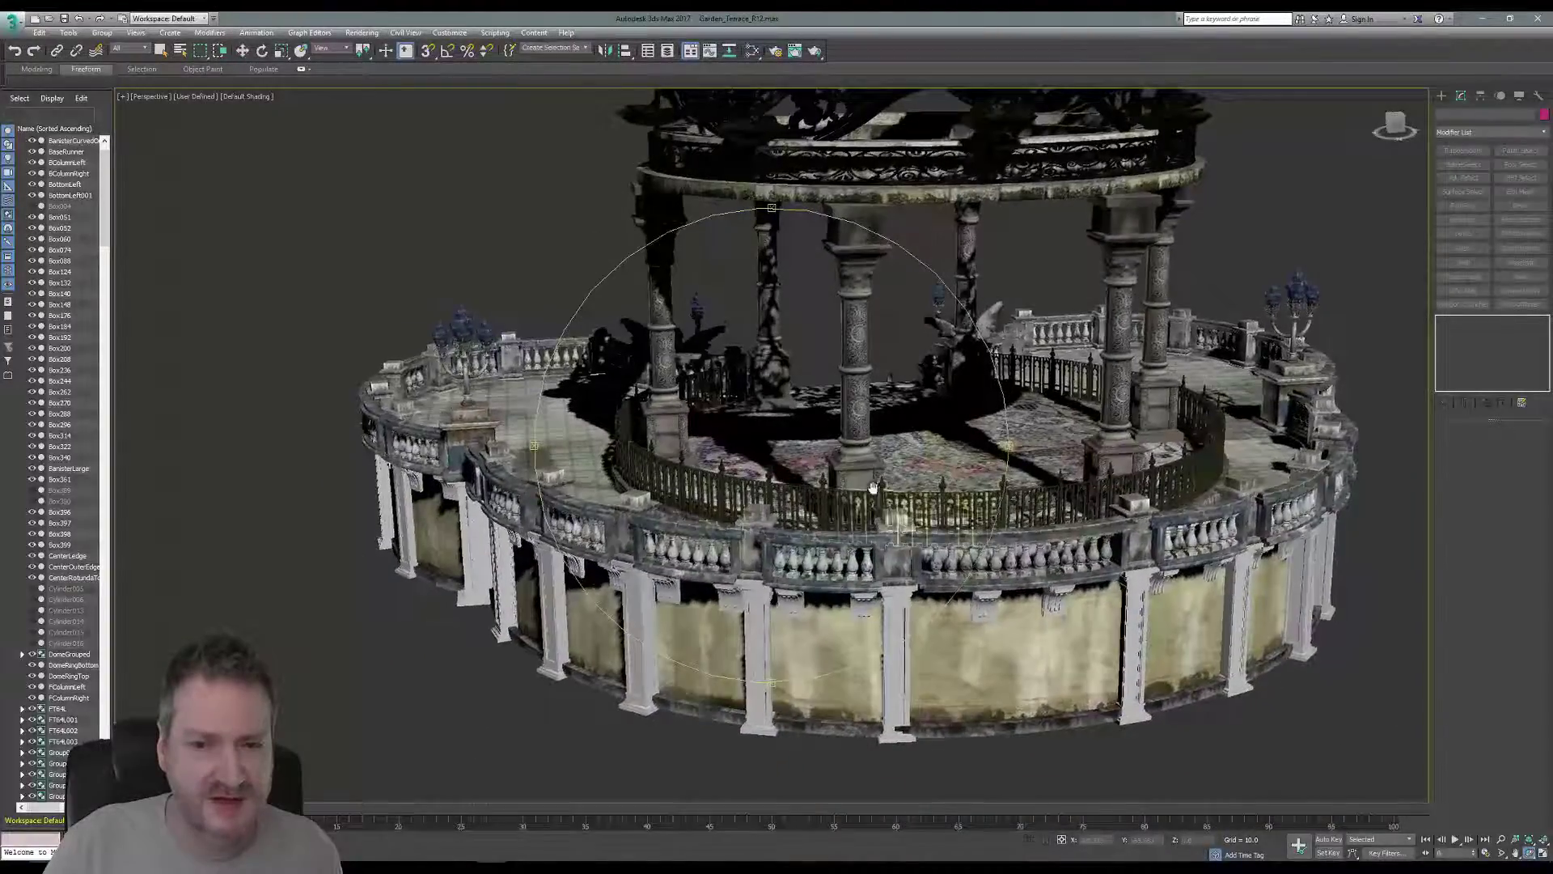
{"action": "middle_click_drag", "start_coordinate": [989, 506], "coordinate": [729, 434]}
{"action": "left_click_drag", "start_coordinate": [866, 479], "coordinate": [882, 495]}
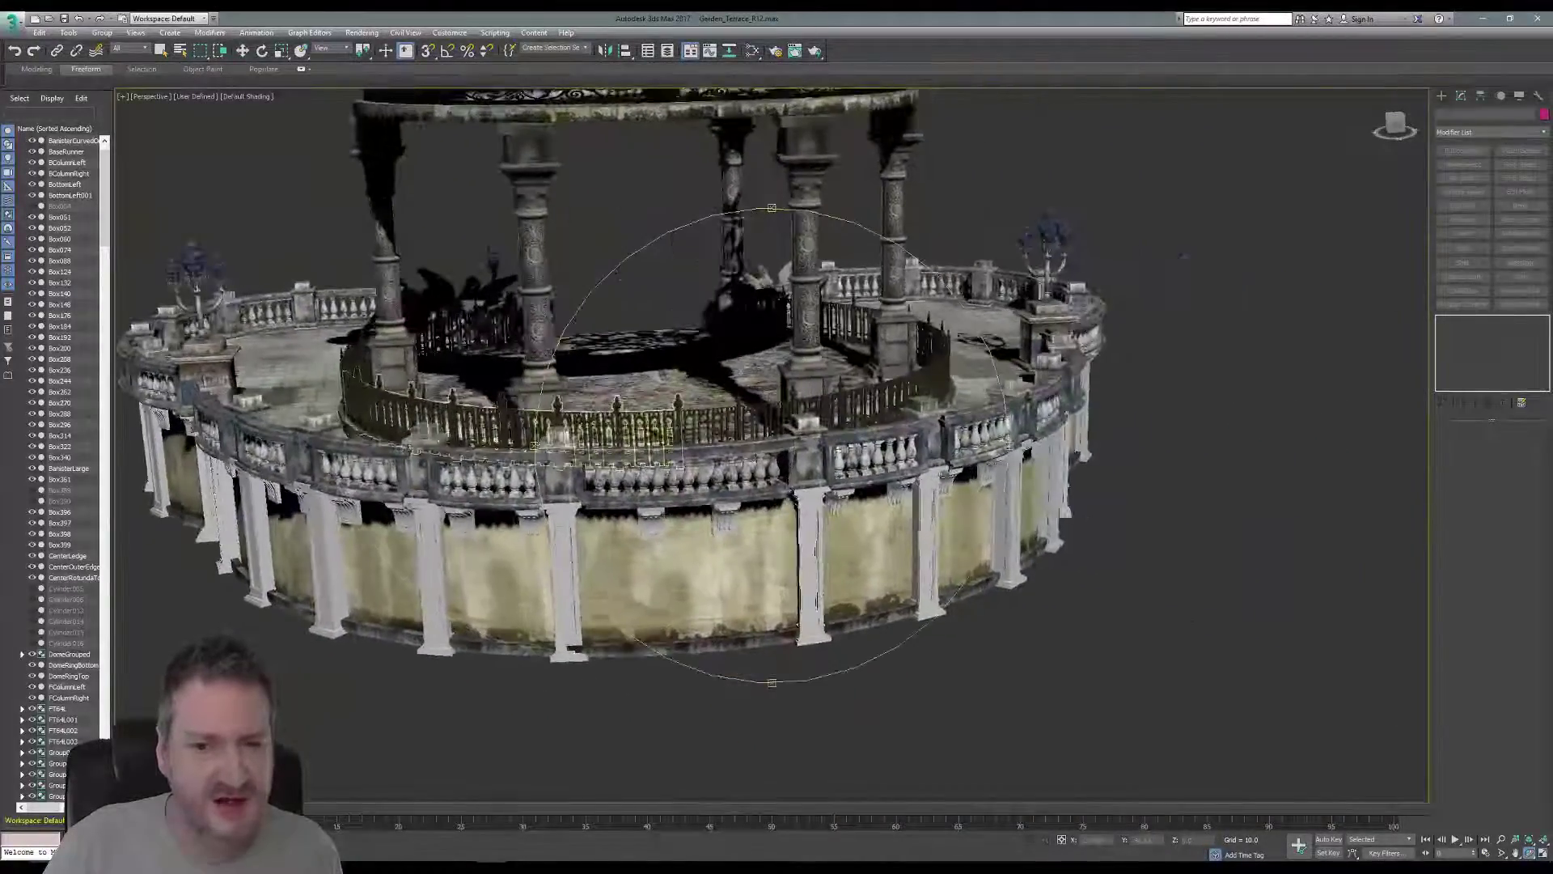
{"action": "scroll", "coordinate": [883, 495], "scroll_direction": "up", "scroll_amount": 4}
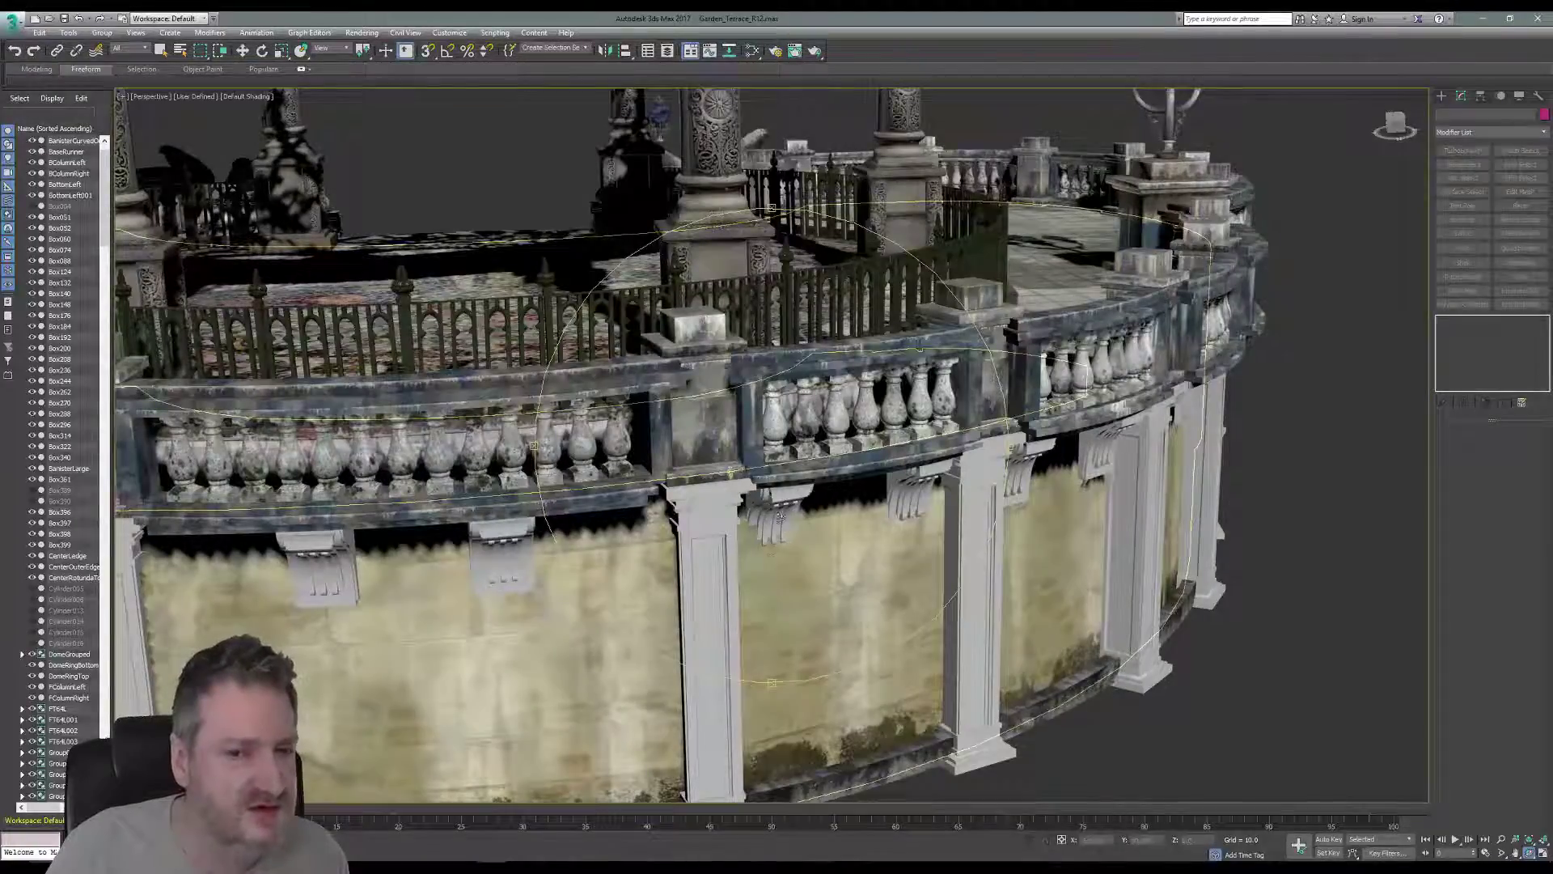
{"action": "middle_click_drag", "start_coordinate": [802, 577], "coordinate": [647, 457], "text": "alt"}
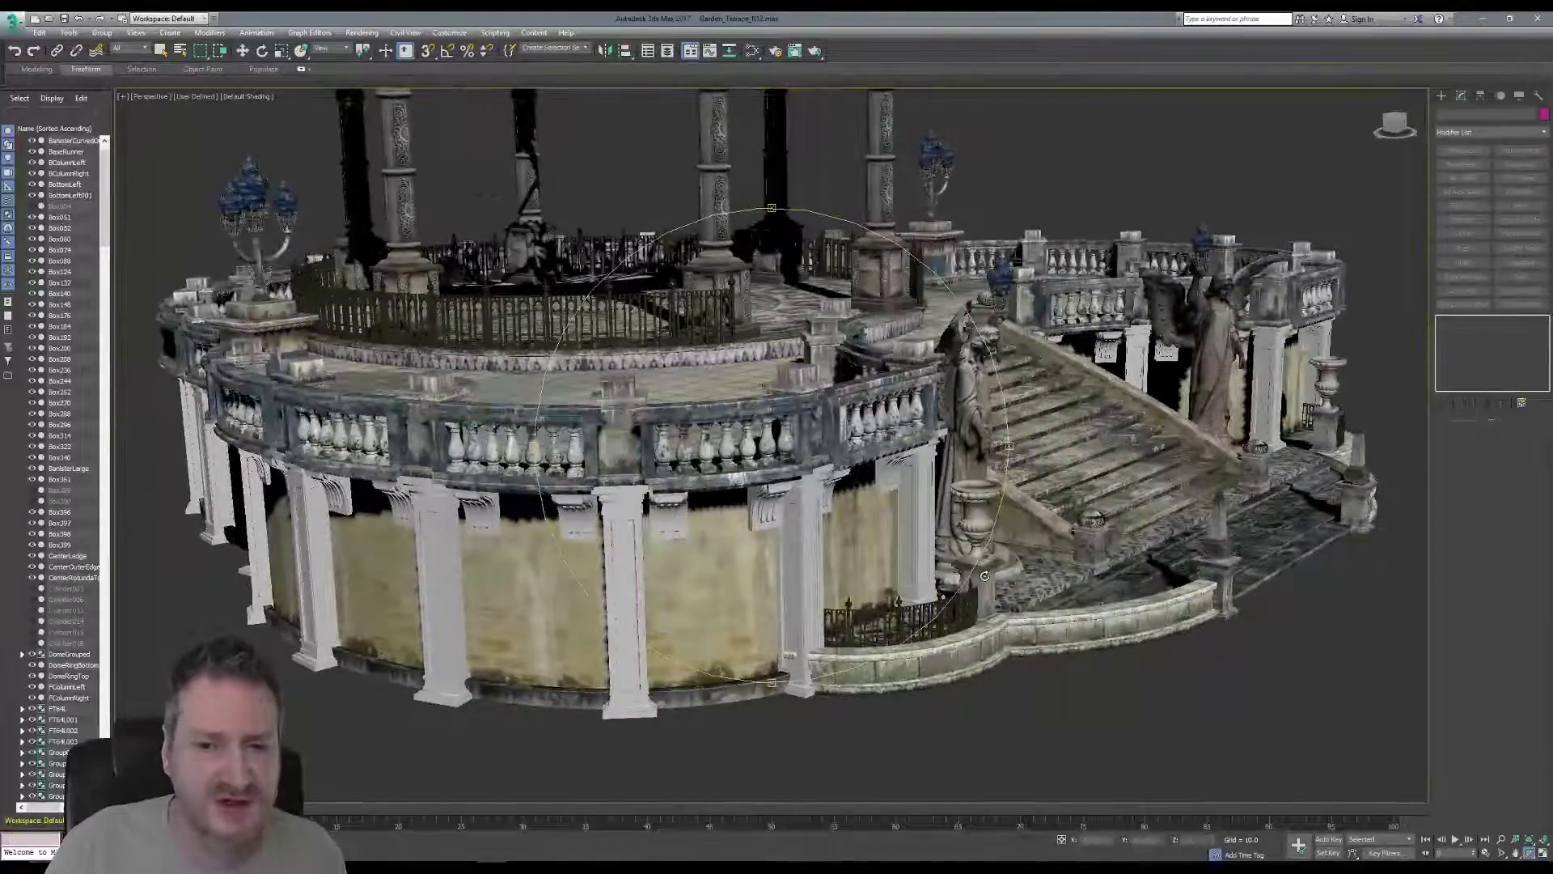
{"action": "middle_click_drag", "start_coordinate": [980, 574], "coordinate": [826, 605]}
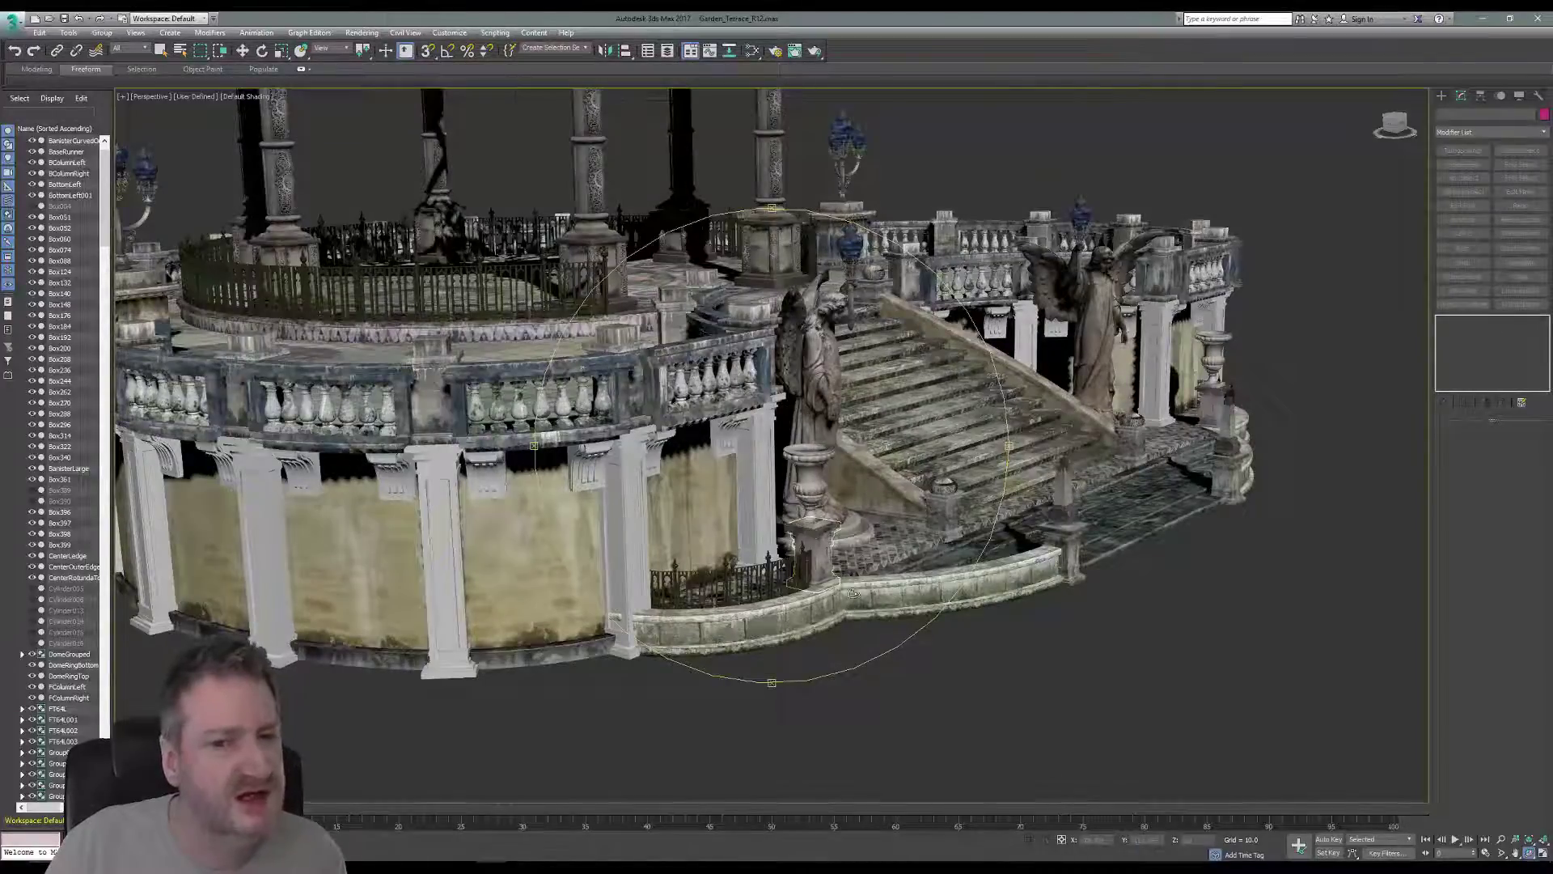
{"action": "middle_click_drag", "start_coordinate": [891, 496], "coordinate": [881, 515], "text": "alt"}
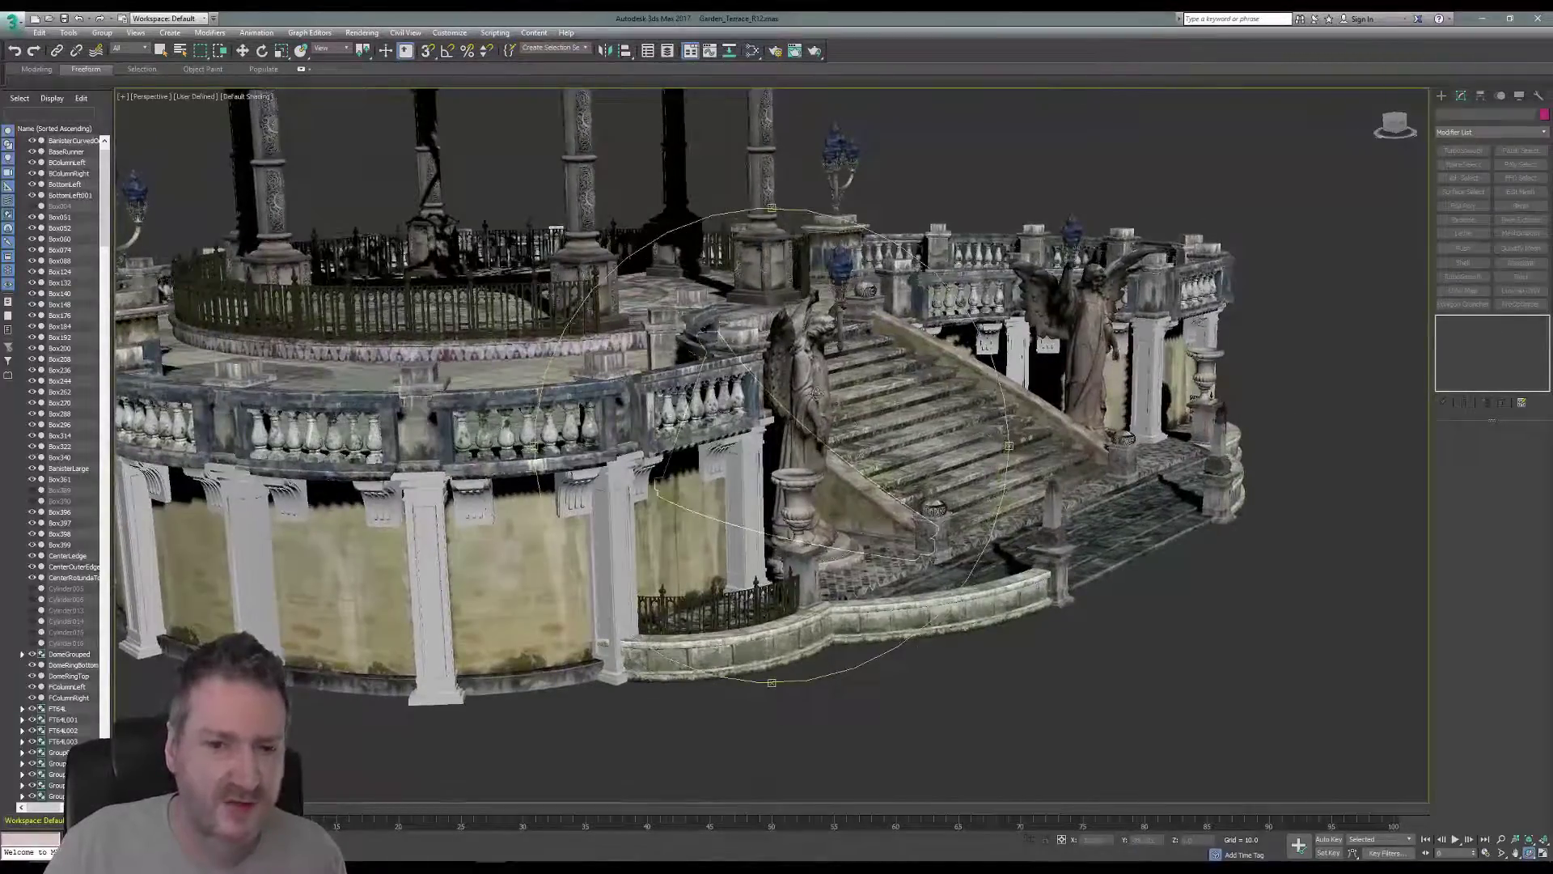
{"action": "middle_click_drag", "start_coordinate": [817, 392], "coordinate": [749, 423], "text": "alt"}
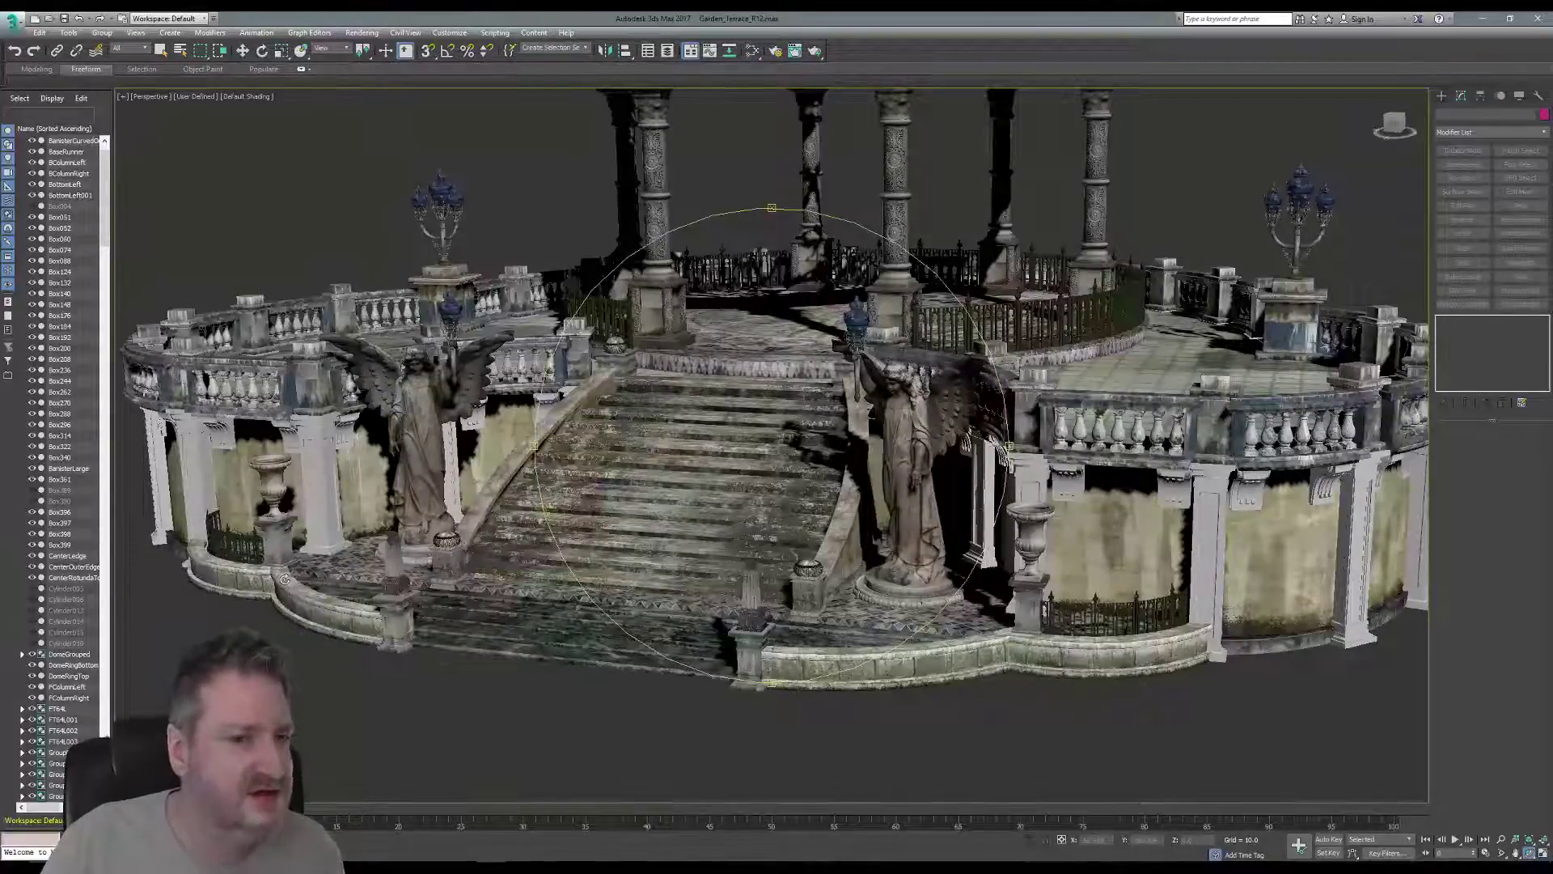
- Inspect the small pedestals at the foot of the staircase and the angel statue with its neighbouring banisters up close
{"action": "scroll", "coordinate": [819, 623], "scroll_direction": "up", "scroll_amount": 6}
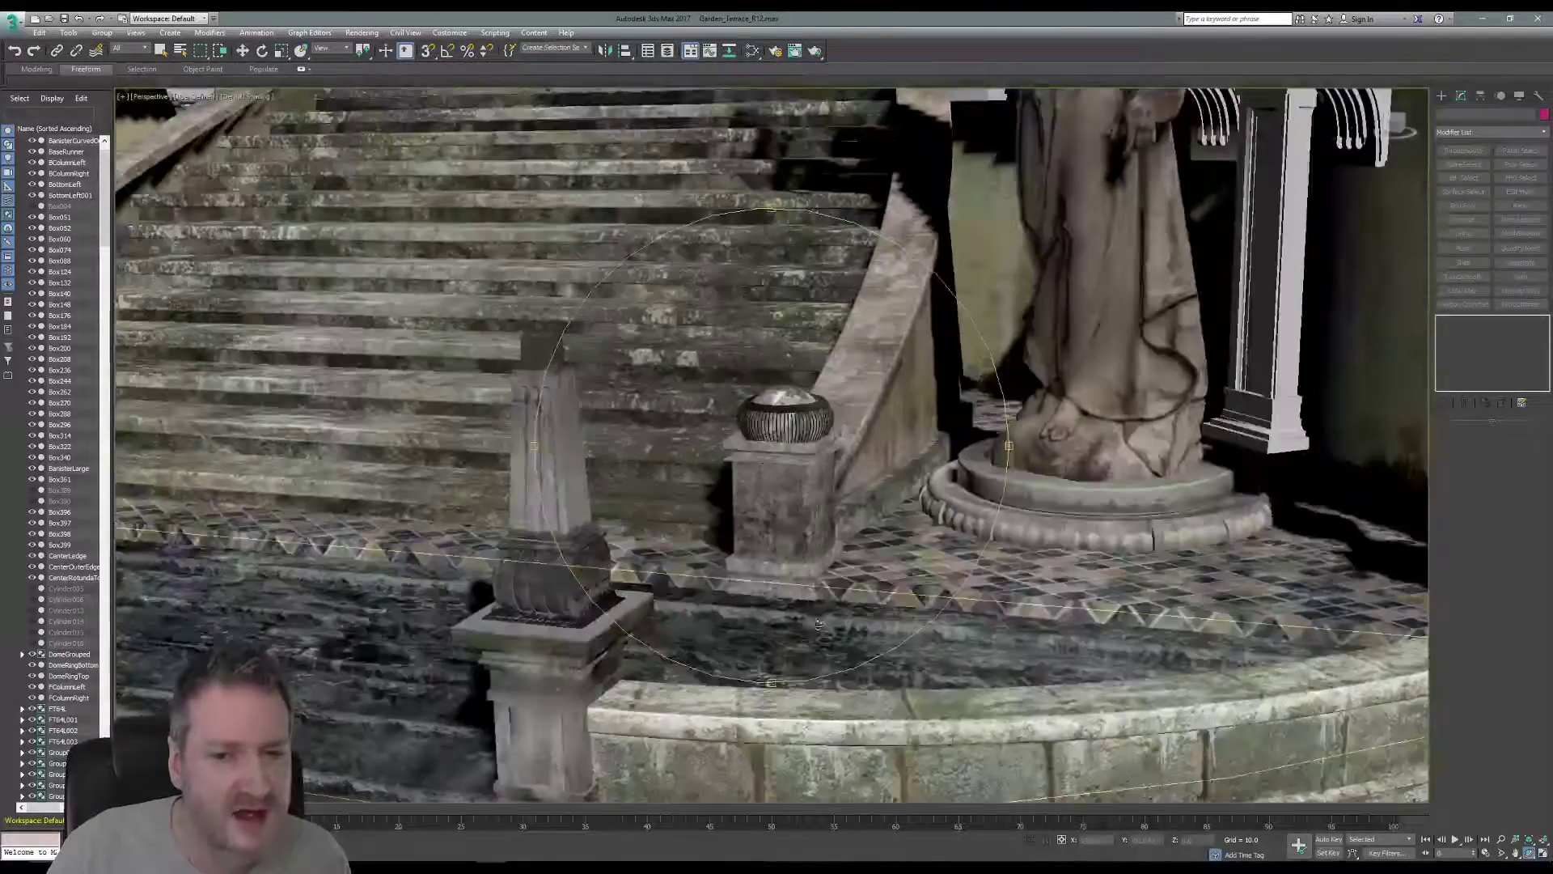
{"action": "scroll", "coordinate": [819, 619], "scroll_direction": "up", "scroll_amount": 5}
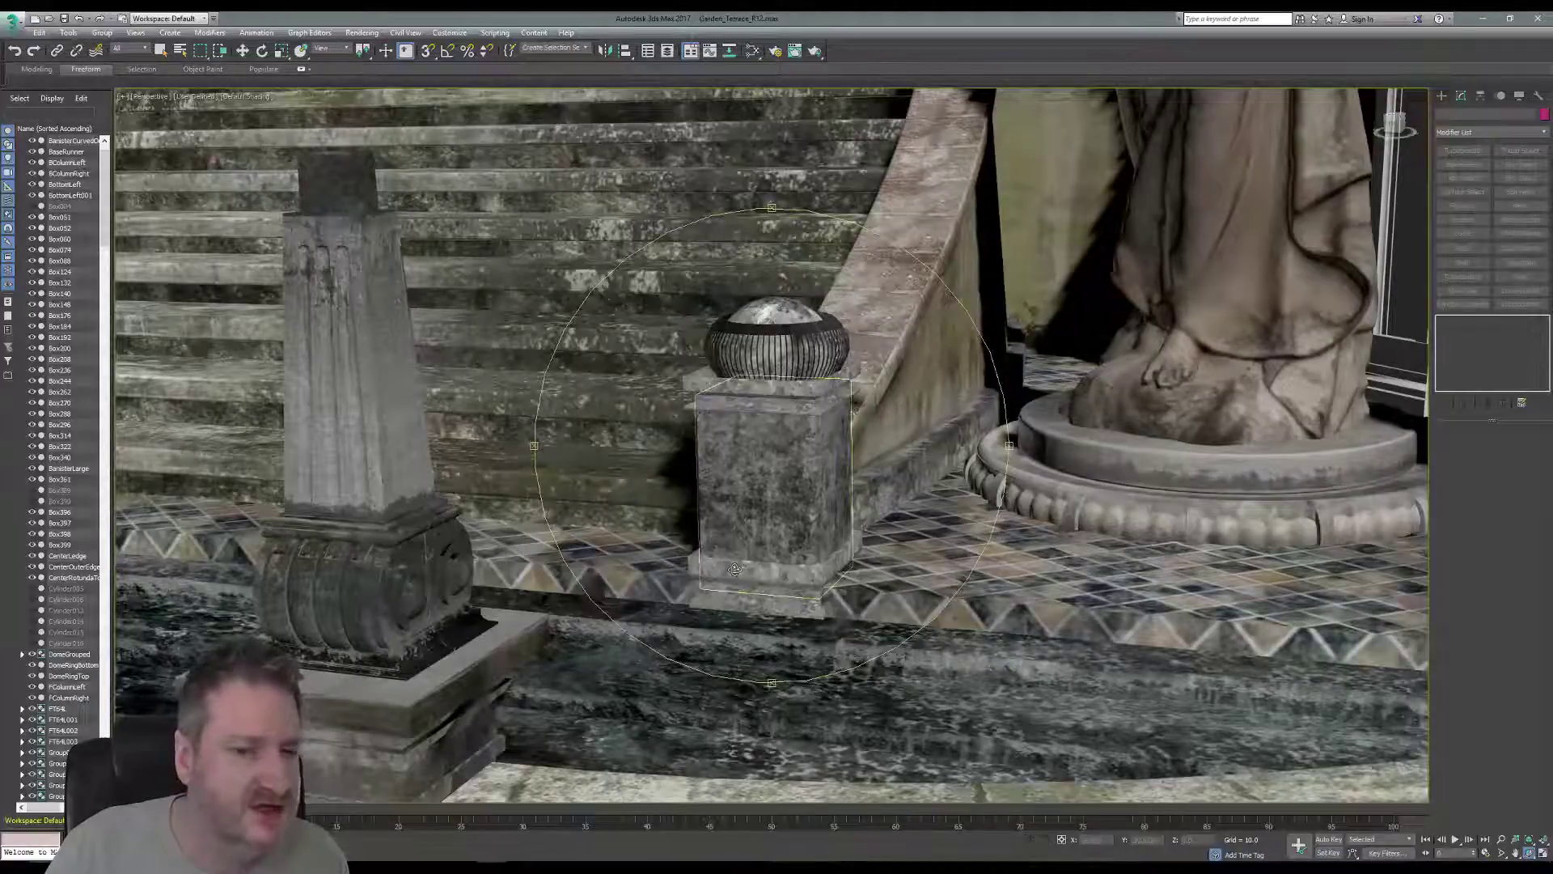
{"action": "left_click_drag", "start_coordinate": [723, 566], "coordinate": [540, 574]}
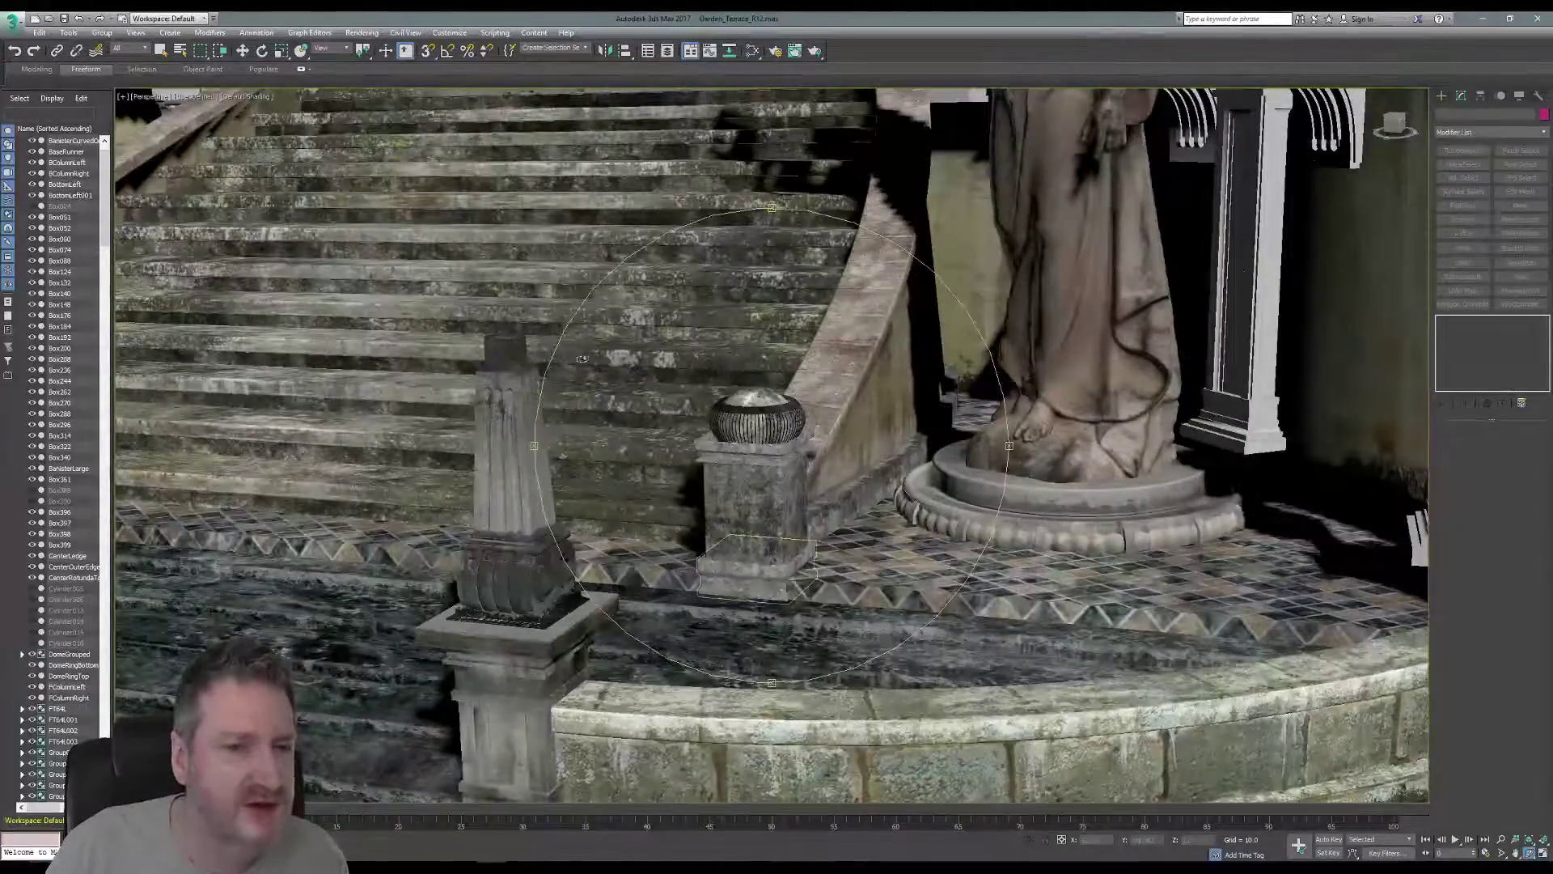
{"action": "scroll", "coordinate": [764, 606], "scroll_direction": "down", "scroll_amount": 4}
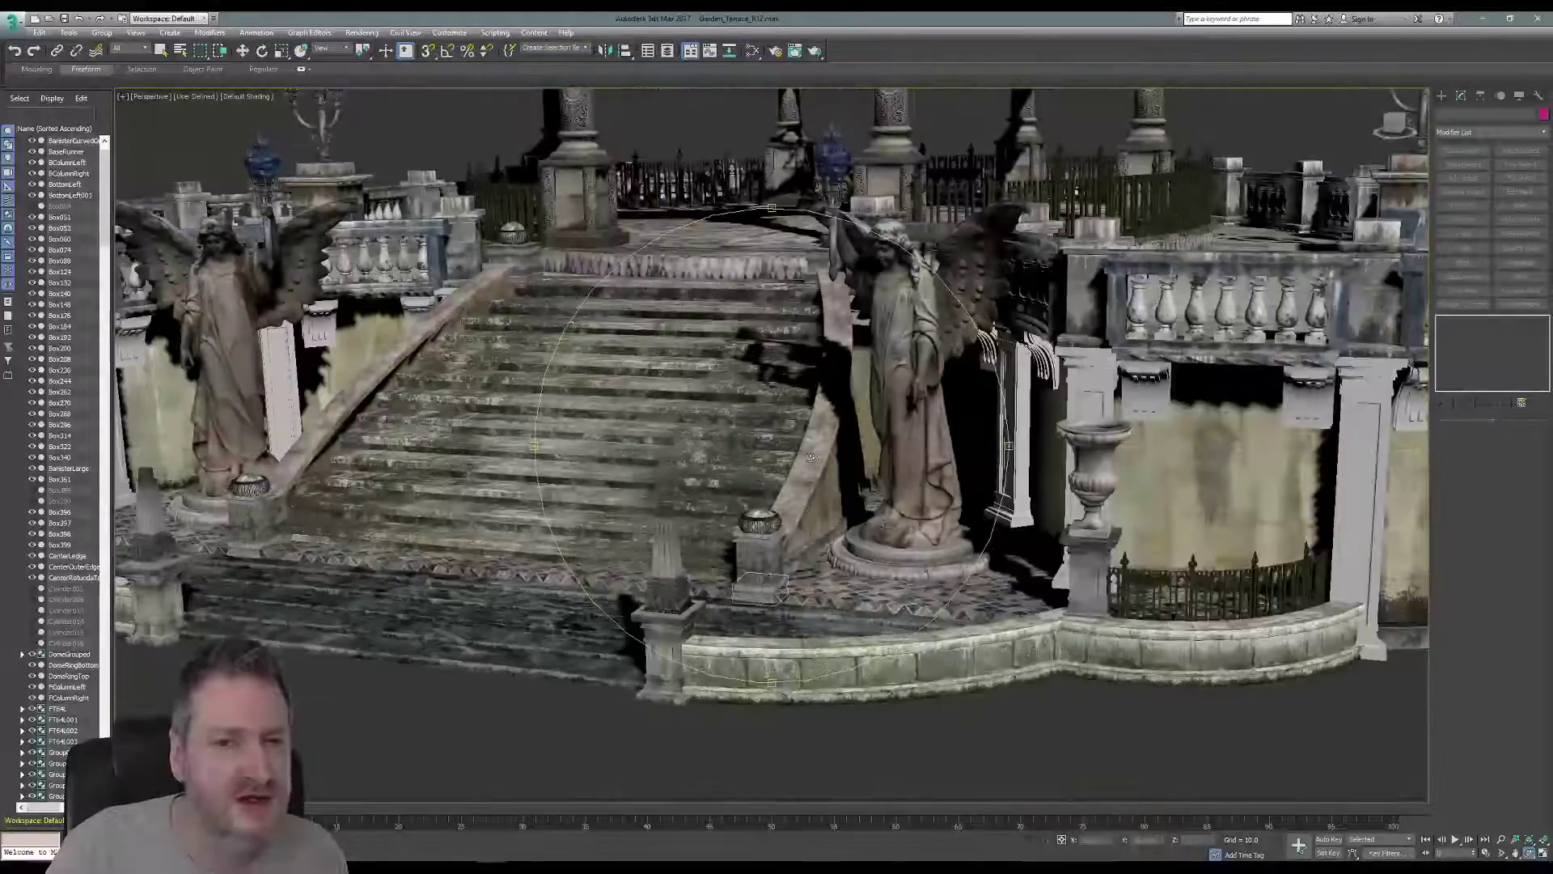
{"action": "scroll", "coordinate": [811, 458], "scroll_direction": "down", "scroll_amount": 5}
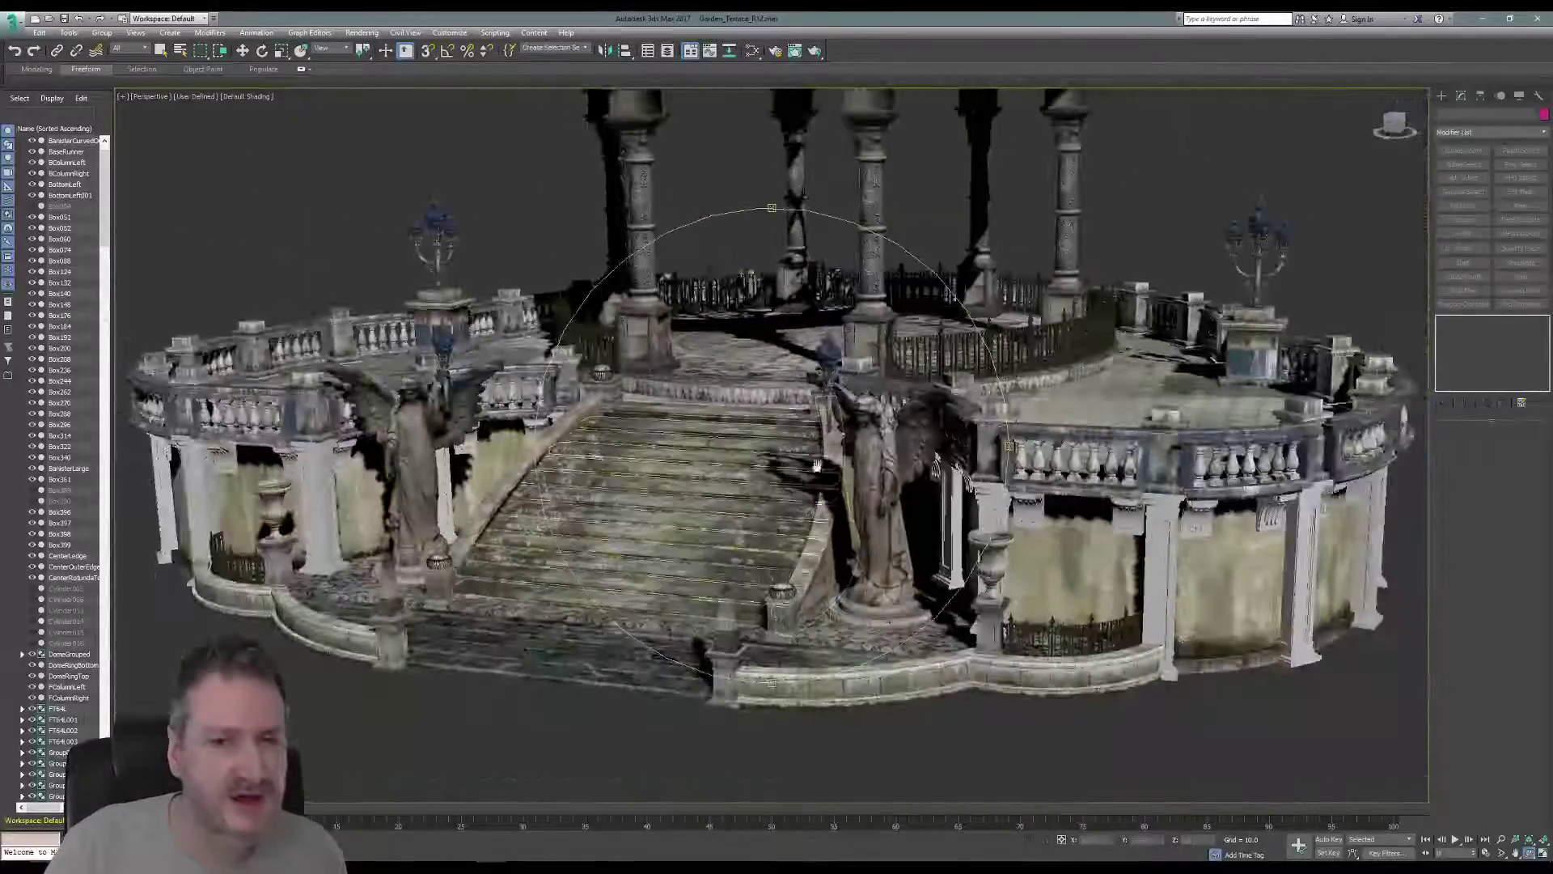
{"action": "left_click_drag", "start_coordinate": [818, 466], "coordinate": [954, 573]}
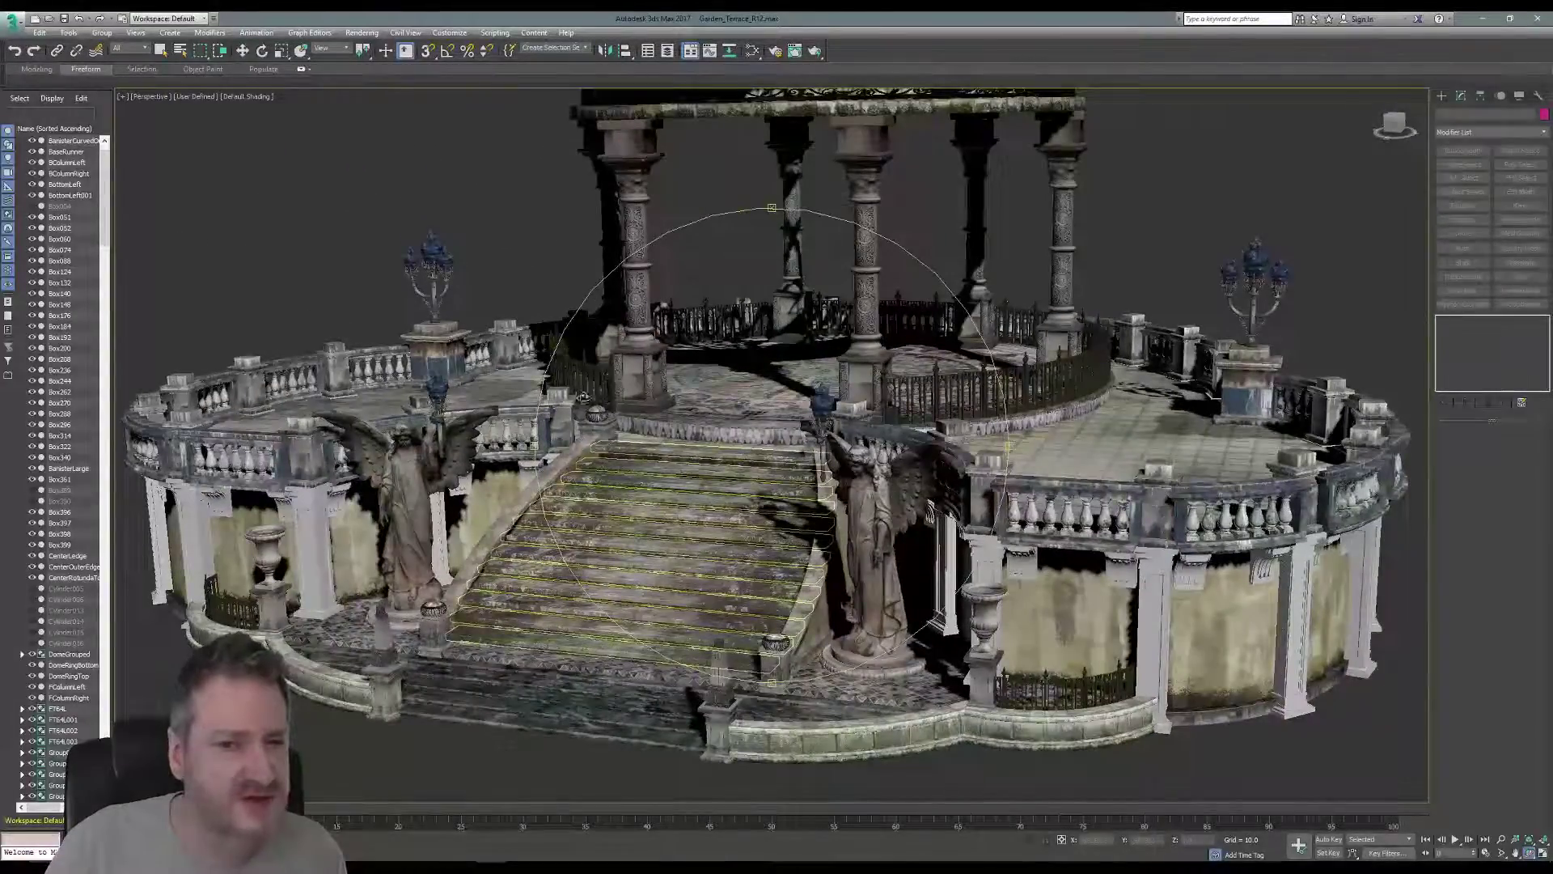
{"action": "left_click_drag", "start_coordinate": [817, 449], "coordinate": [797, 444]}
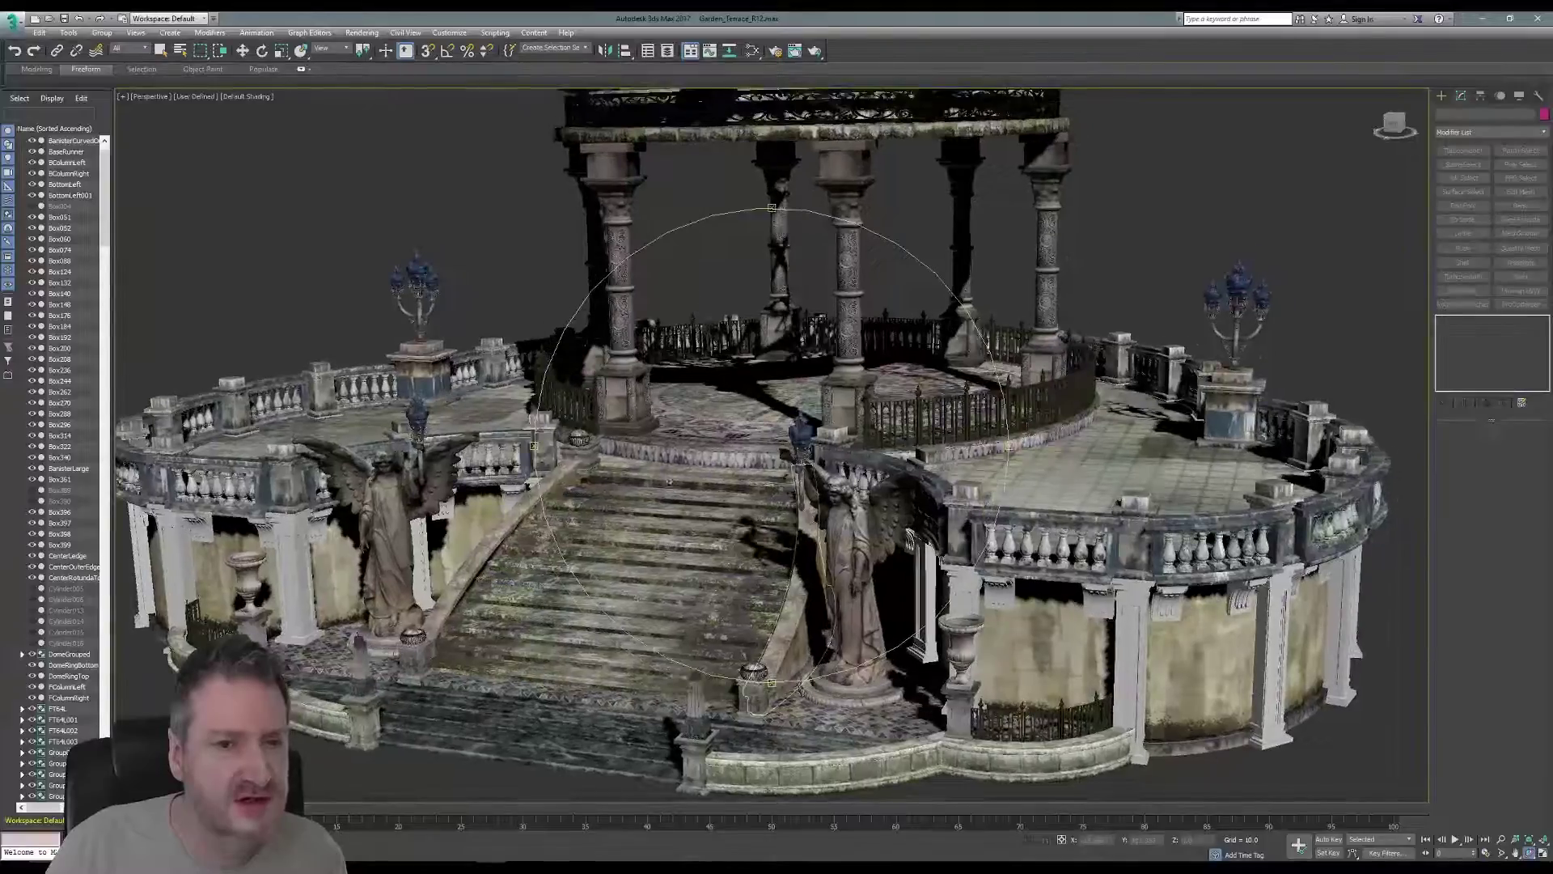
{"action": "scroll", "coordinate": [670, 482], "scroll_direction": "up", "scroll_amount": 5}
{"action": "left_click_drag", "start_coordinate": [995, 469], "coordinate": [595, 438]}
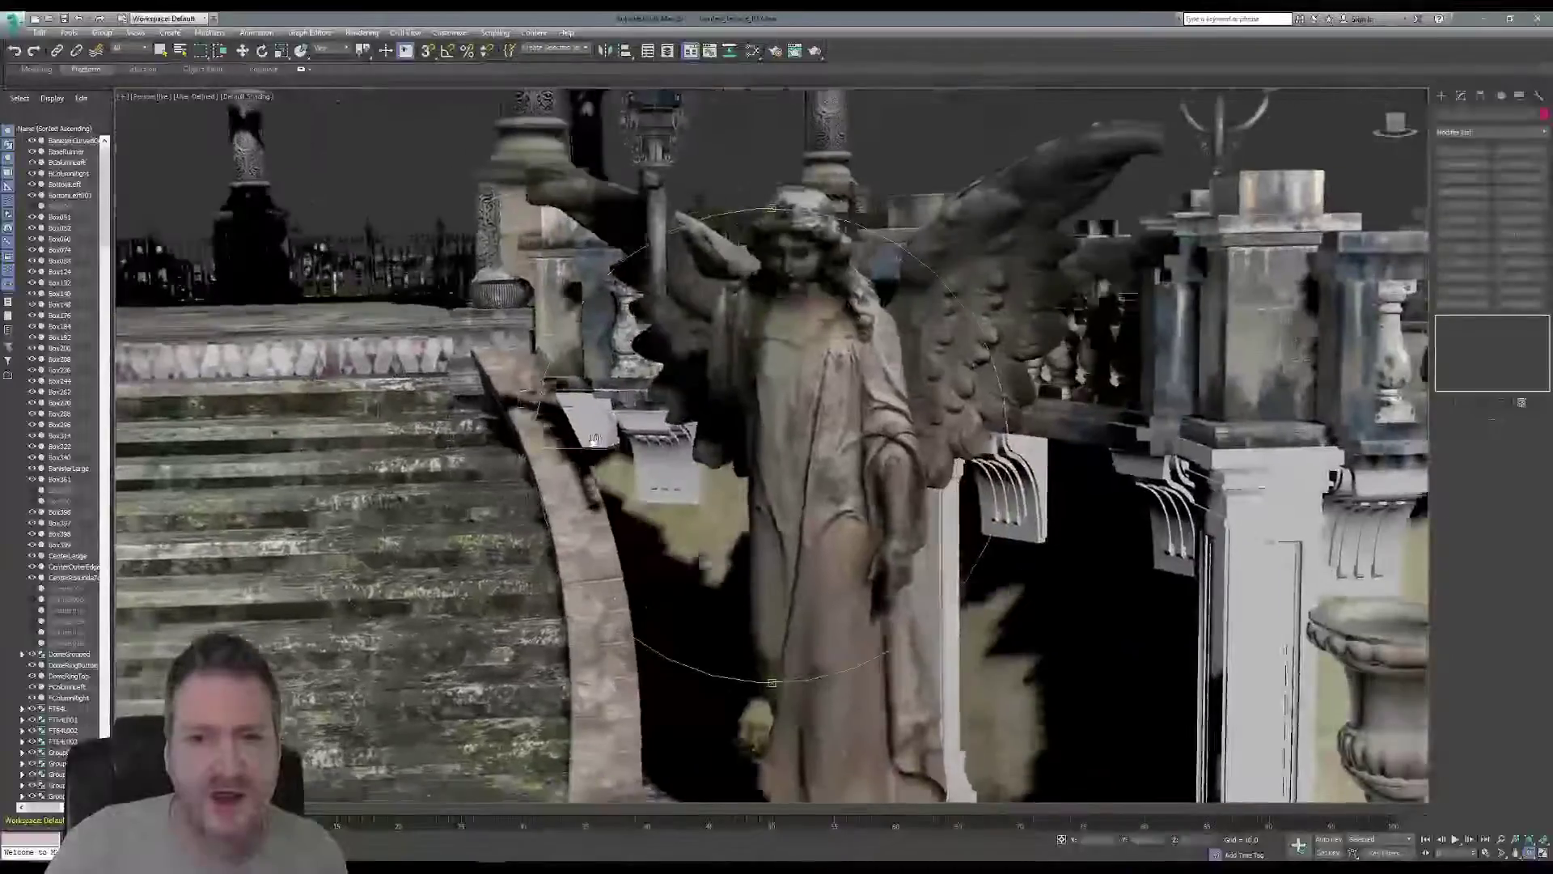
{"action": "middle_click_drag", "start_coordinate": [595, 438], "coordinate": [577, 438]}
{"action": "scroll", "coordinate": [576, 438], "scroll_direction": "down", "scroll_amount": 4}
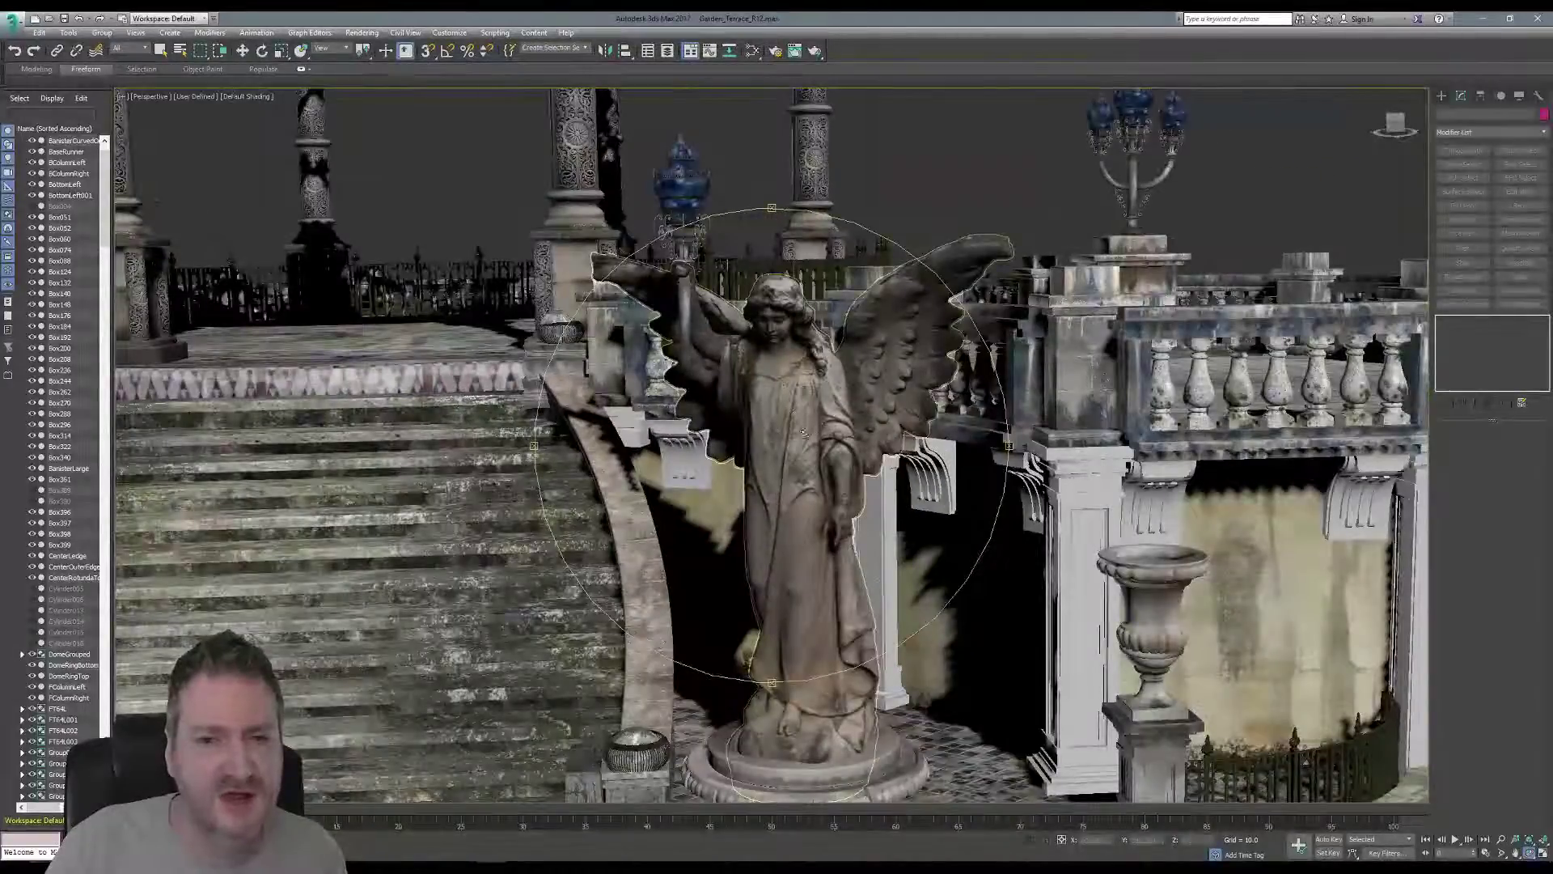
{"action": "left_click_drag", "start_coordinate": [804, 432], "coordinate": [859, 442]}
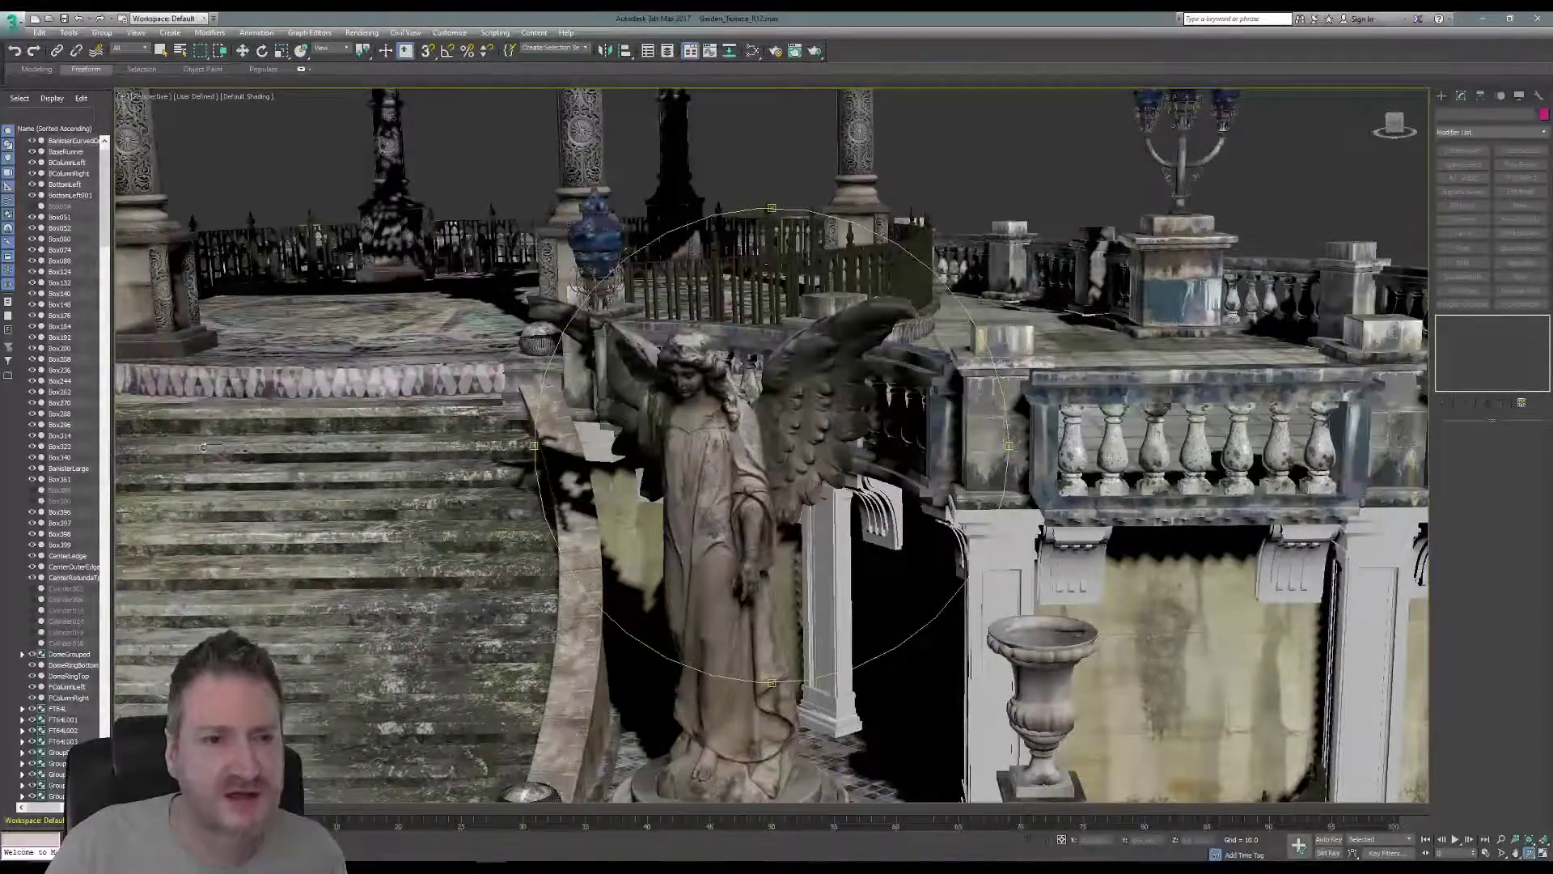
{"action": "scroll", "coordinate": [204, 448], "scroll_direction": "down", "scroll_amount": 4}
{"action": "middle_click_drag", "start_coordinate": [203, 447], "coordinate": [506, 522]}
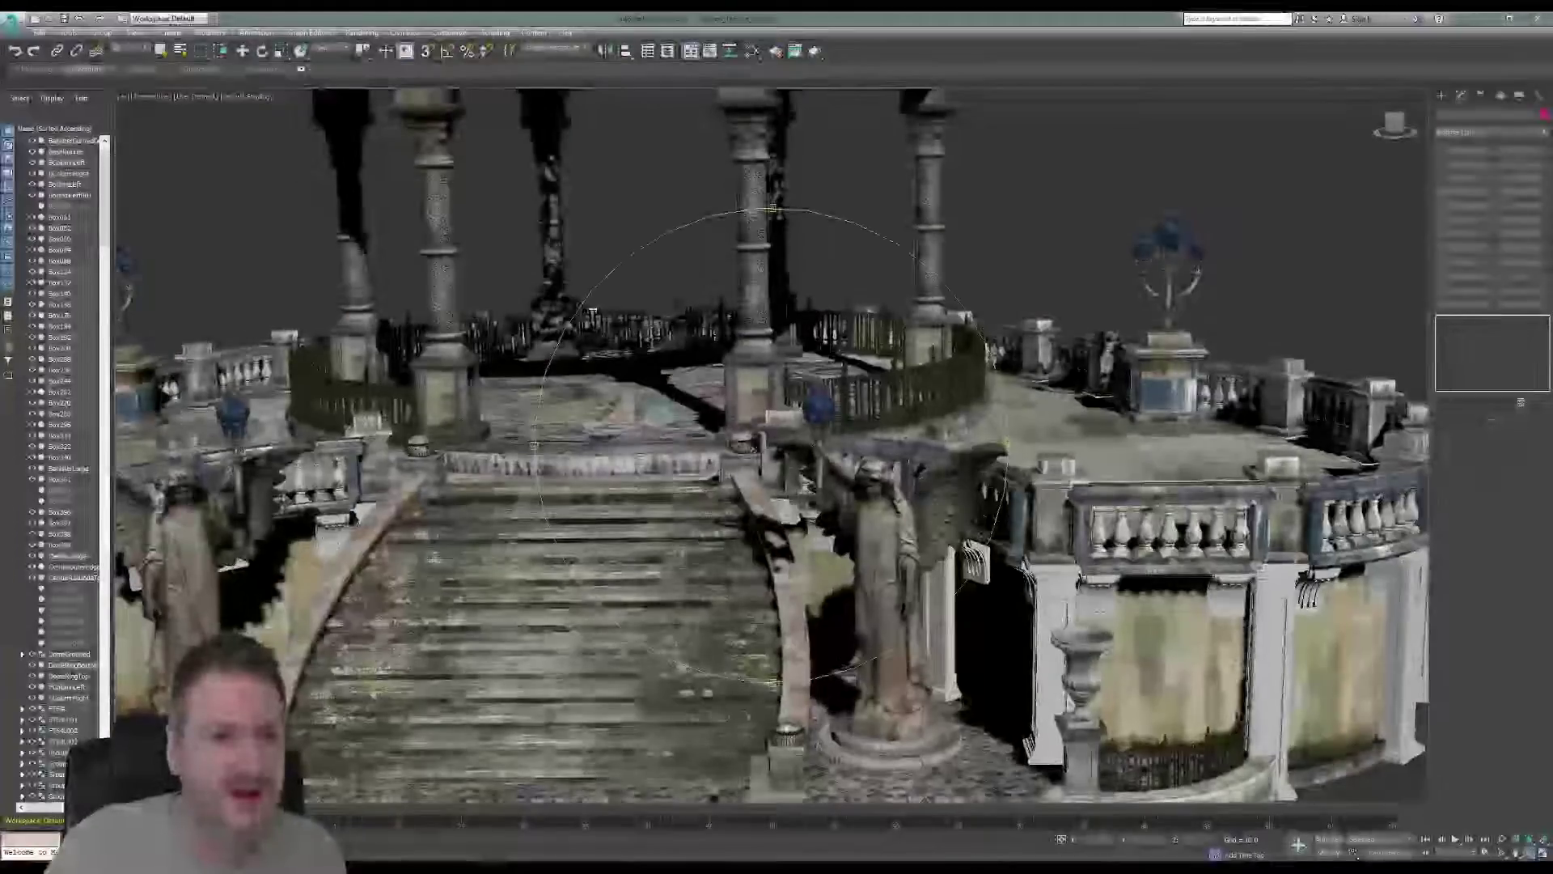
- Review the whole terrace from above and from the front, including the tiled floor, staircase and domed rotunda
{"action": "left_click_drag", "start_coordinate": [592, 314], "coordinate": [609, 397]}
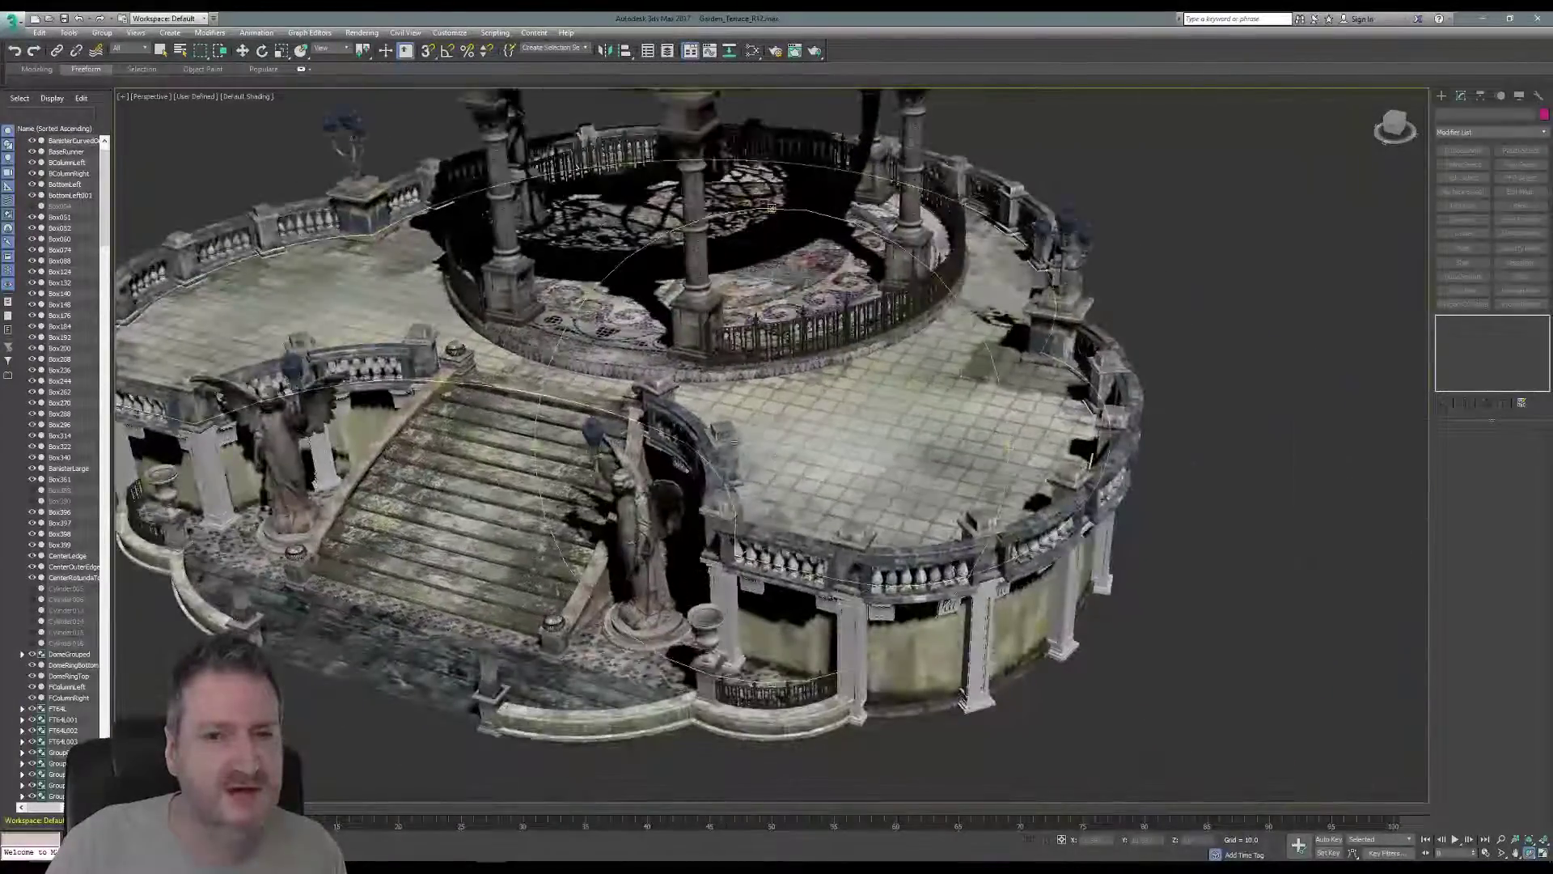
{"action": "left_click_drag", "start_coordinate": [735, 443], "coordinate": [739, 429]}
{"action": "middle_click_drag", "start_coordinate": [757, 443], "coordinate": [874, 531]}
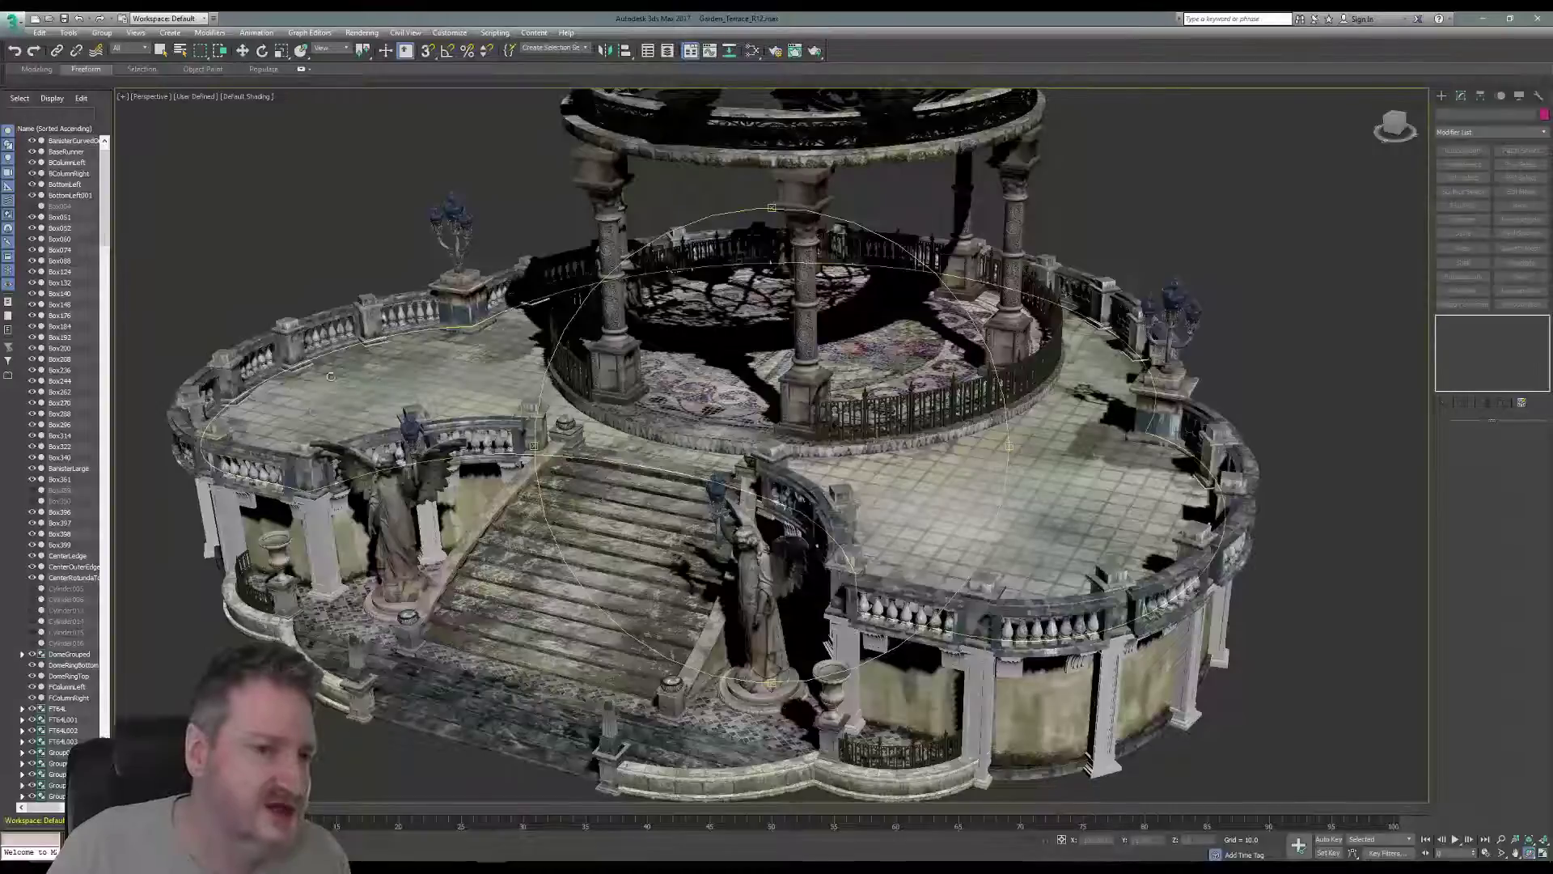
{"action": "middle_click_drag", "start_coordinate": [740, 393], "coordinate": [654, 419]}
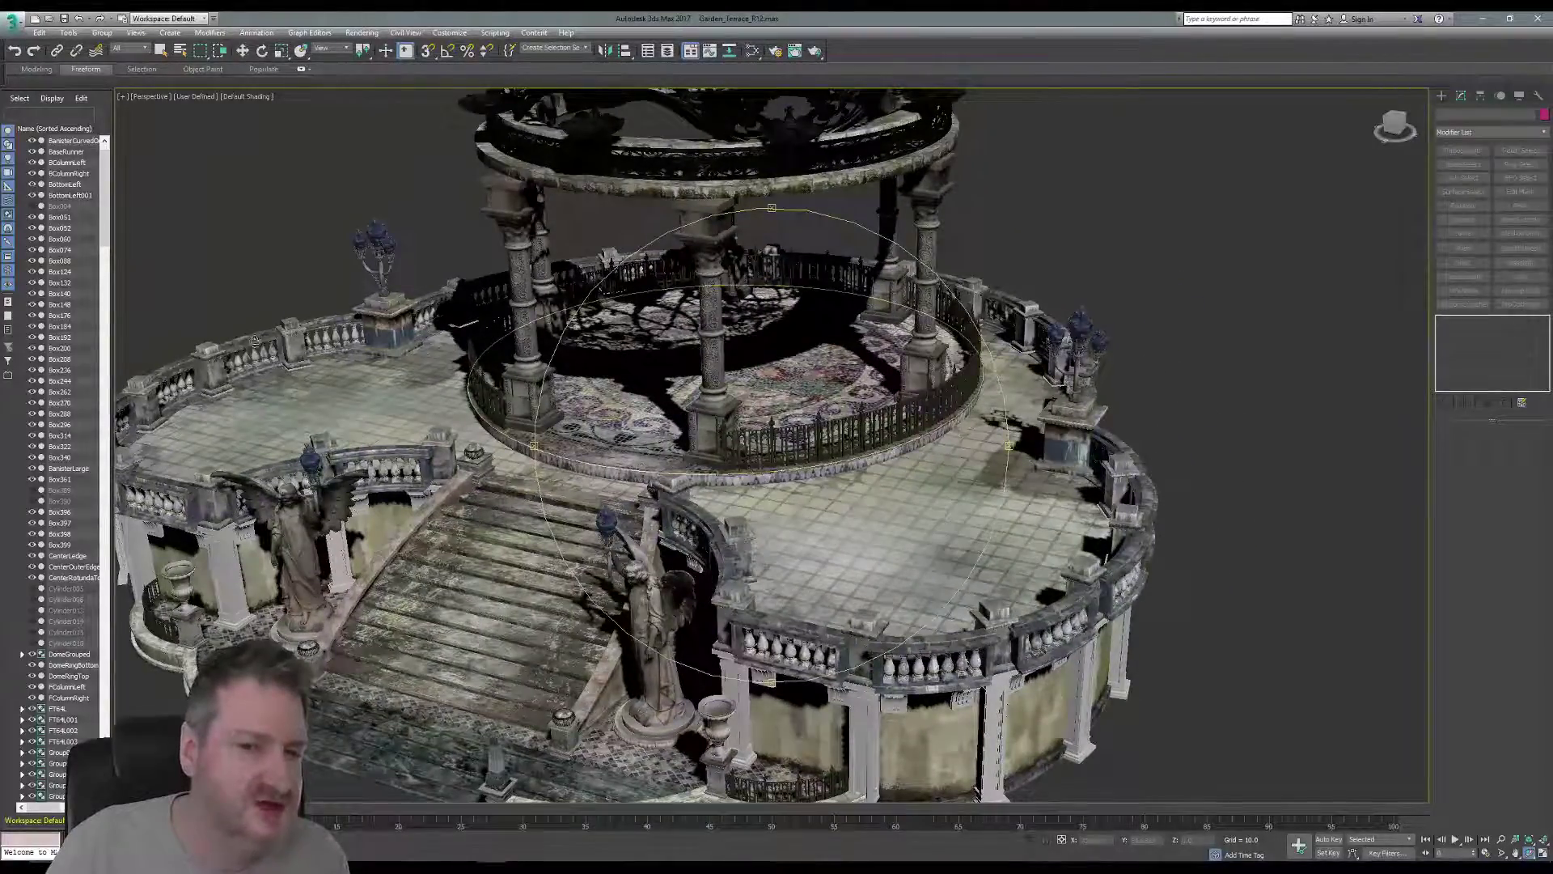
{"action": "left_click_drag", "start_coordinate": [770, 470], "coordinate": [928, 474]}
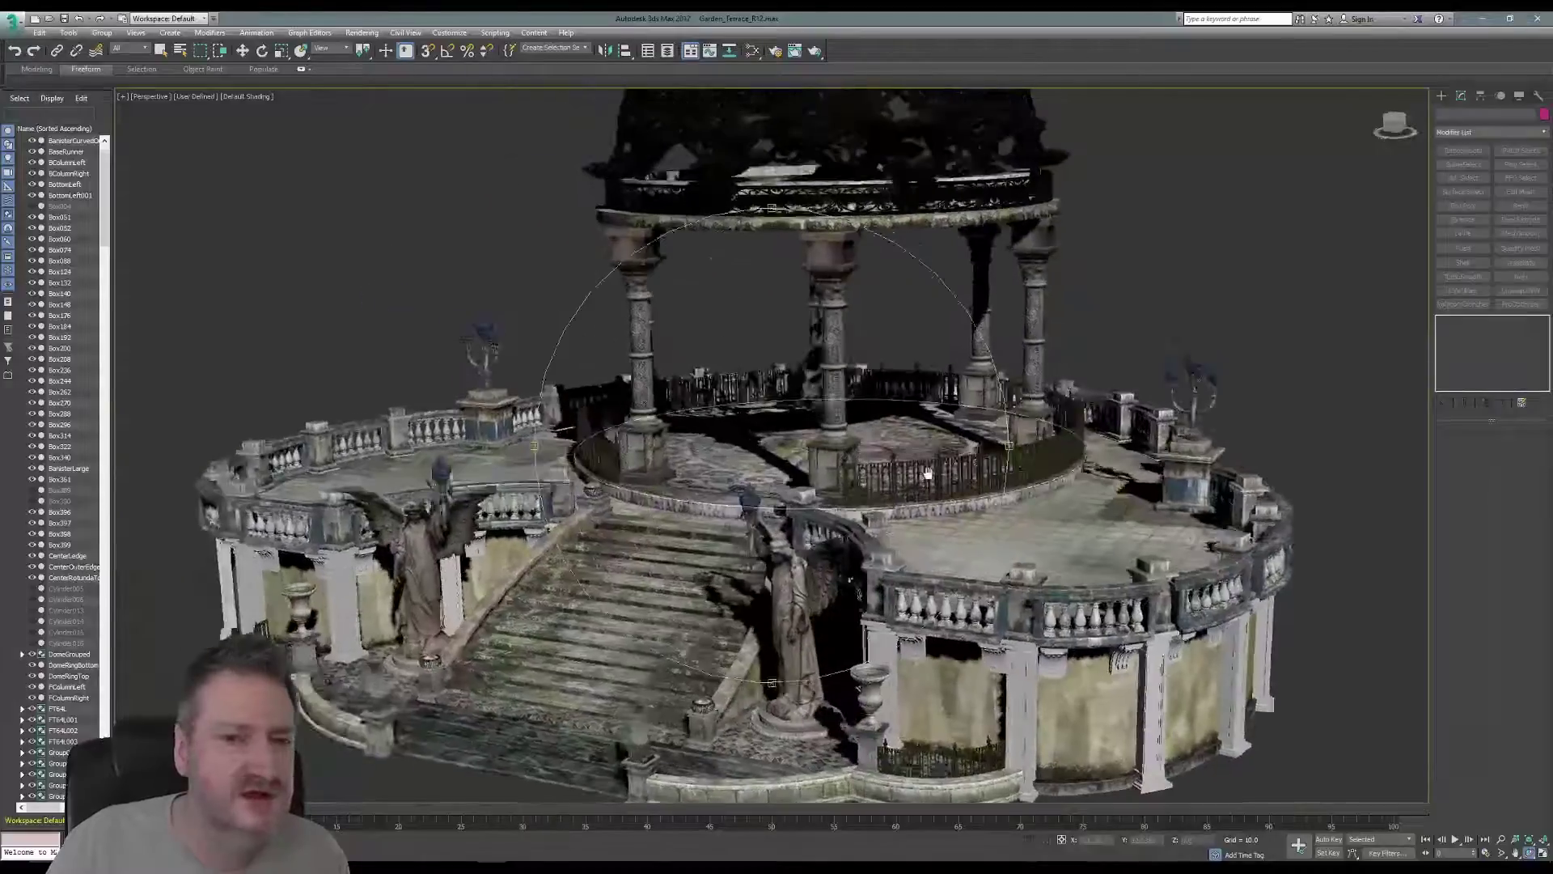
{"action": "scroll", "coordinate": [928, 473], "scroll_direction": "down", "scroll_amount": 3}
{"action": "scroll", "coordinate": [971, 494], "scroll_direction": "down", "scroll_amount": 3}
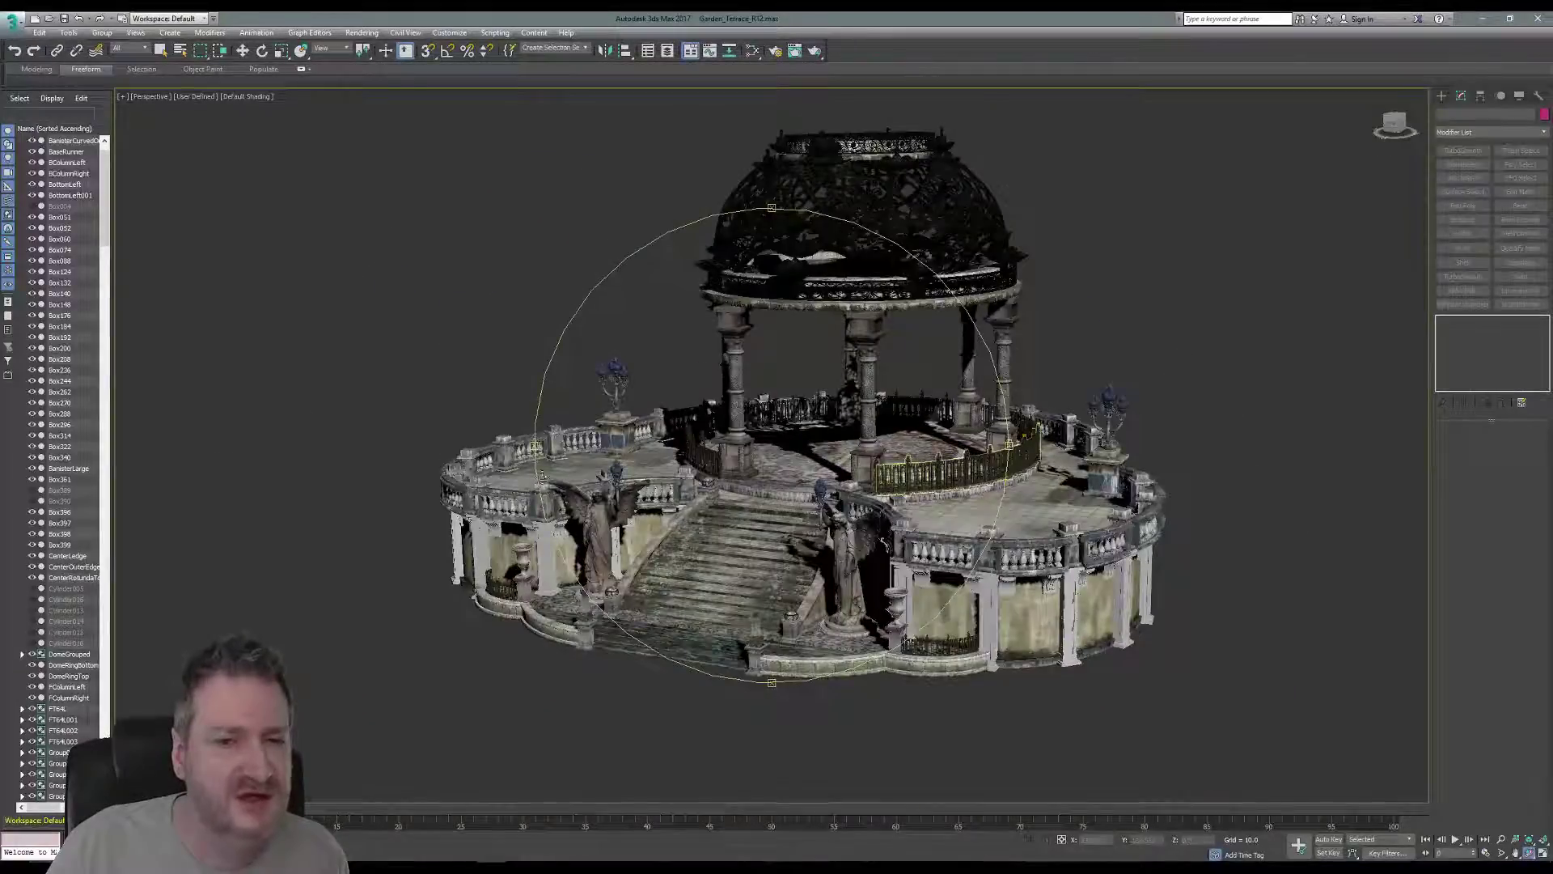
{"action": "left_click_drag", "start_coordinate": [770, 443], "coordinate": [723, 487]}
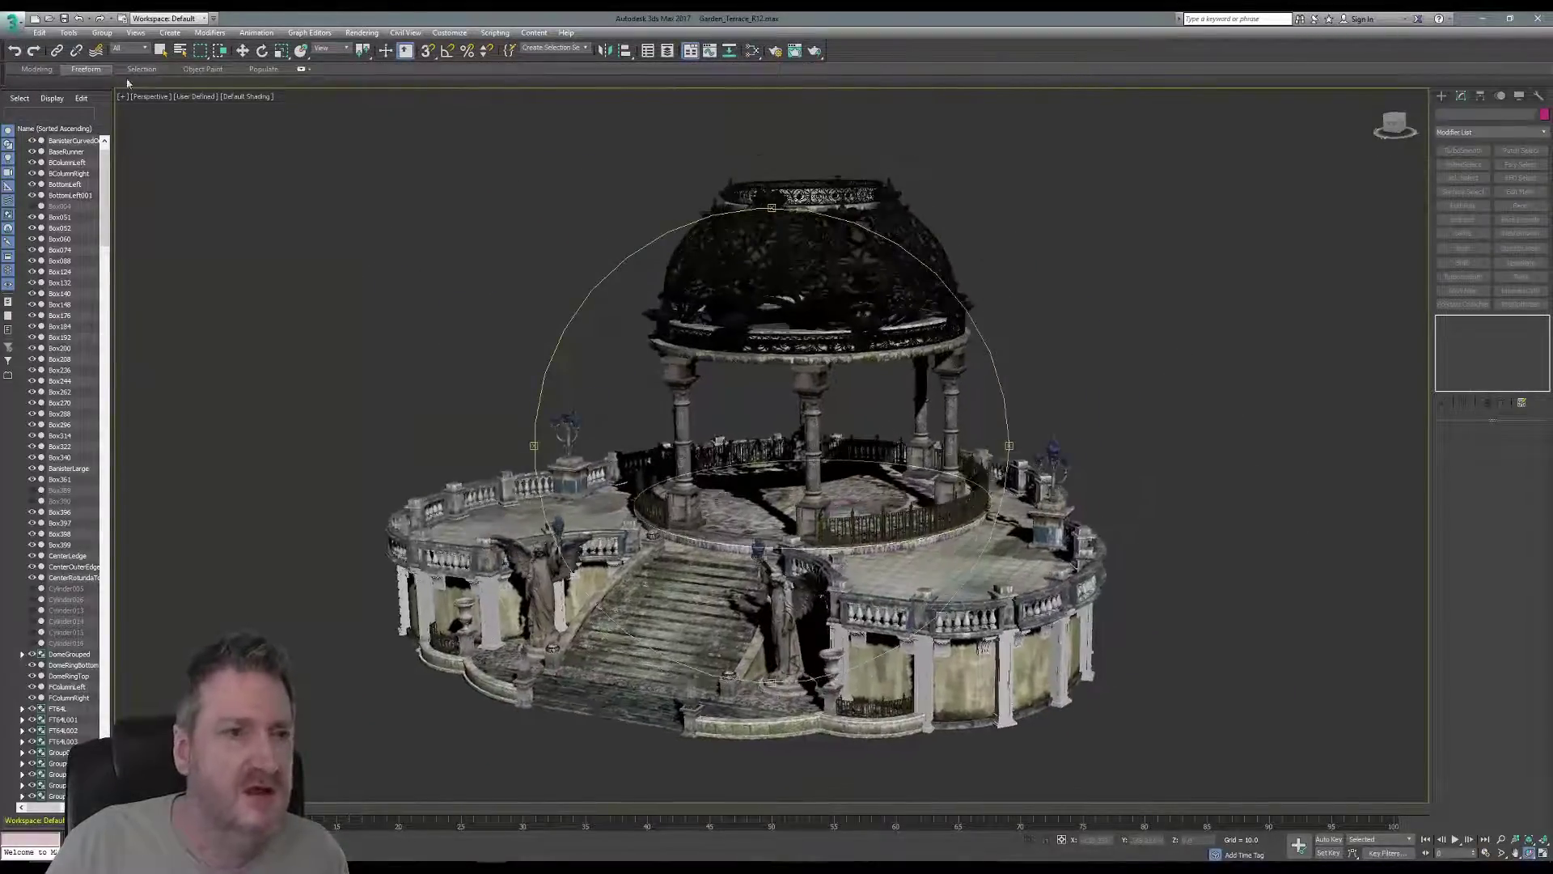
- Save the garden terrace scene and open the recent file PointingAngel.max
{"action": "left_click", "coordinate": [13, 22]}
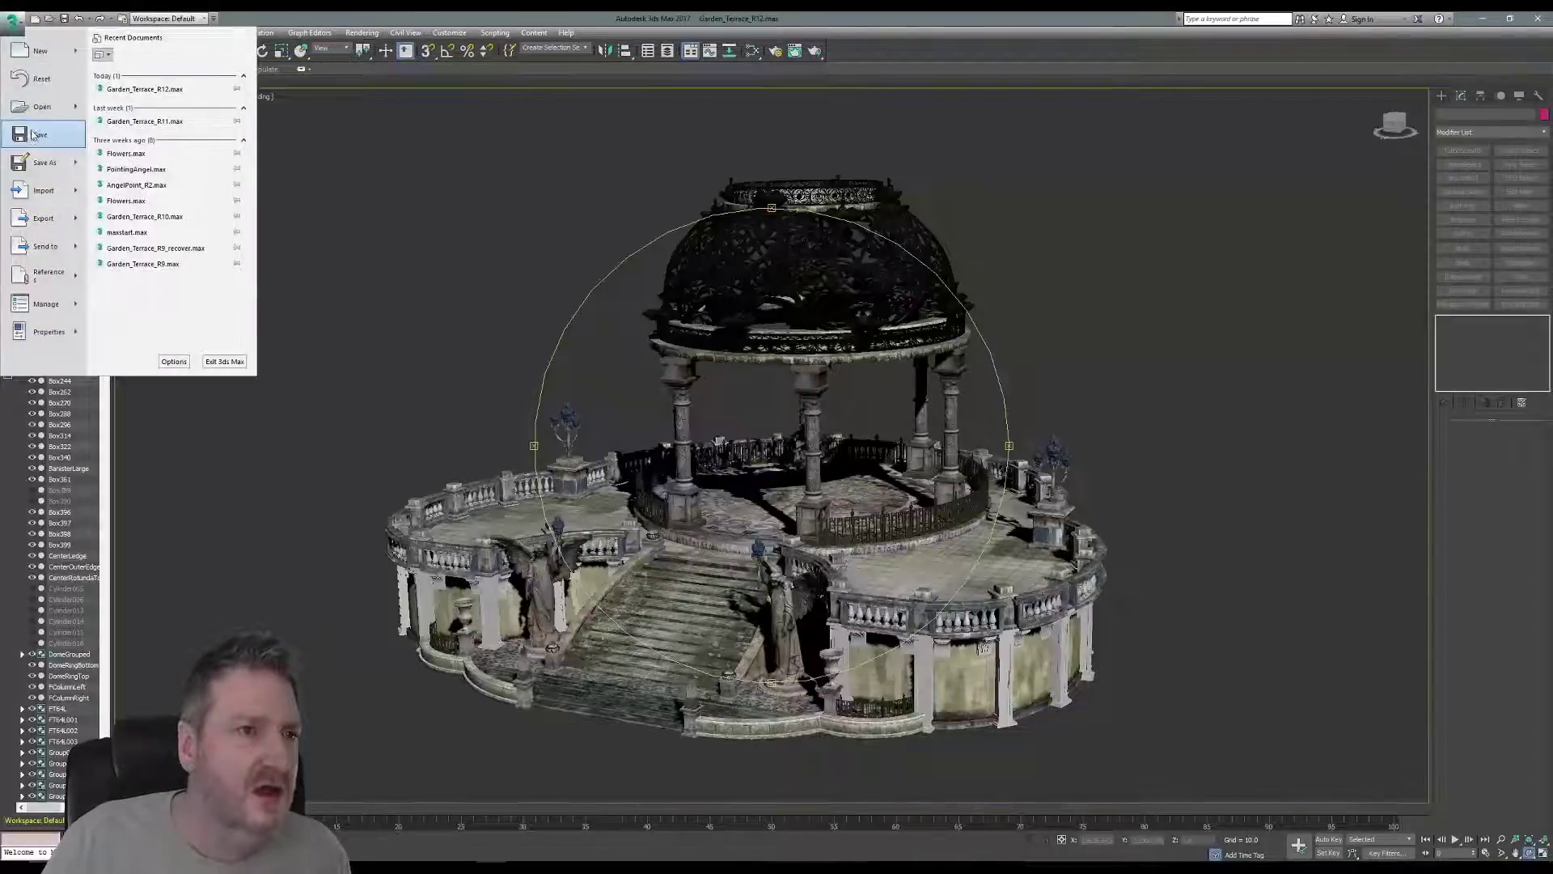
{"action": "left_click", "coordinate": [32, 136]}
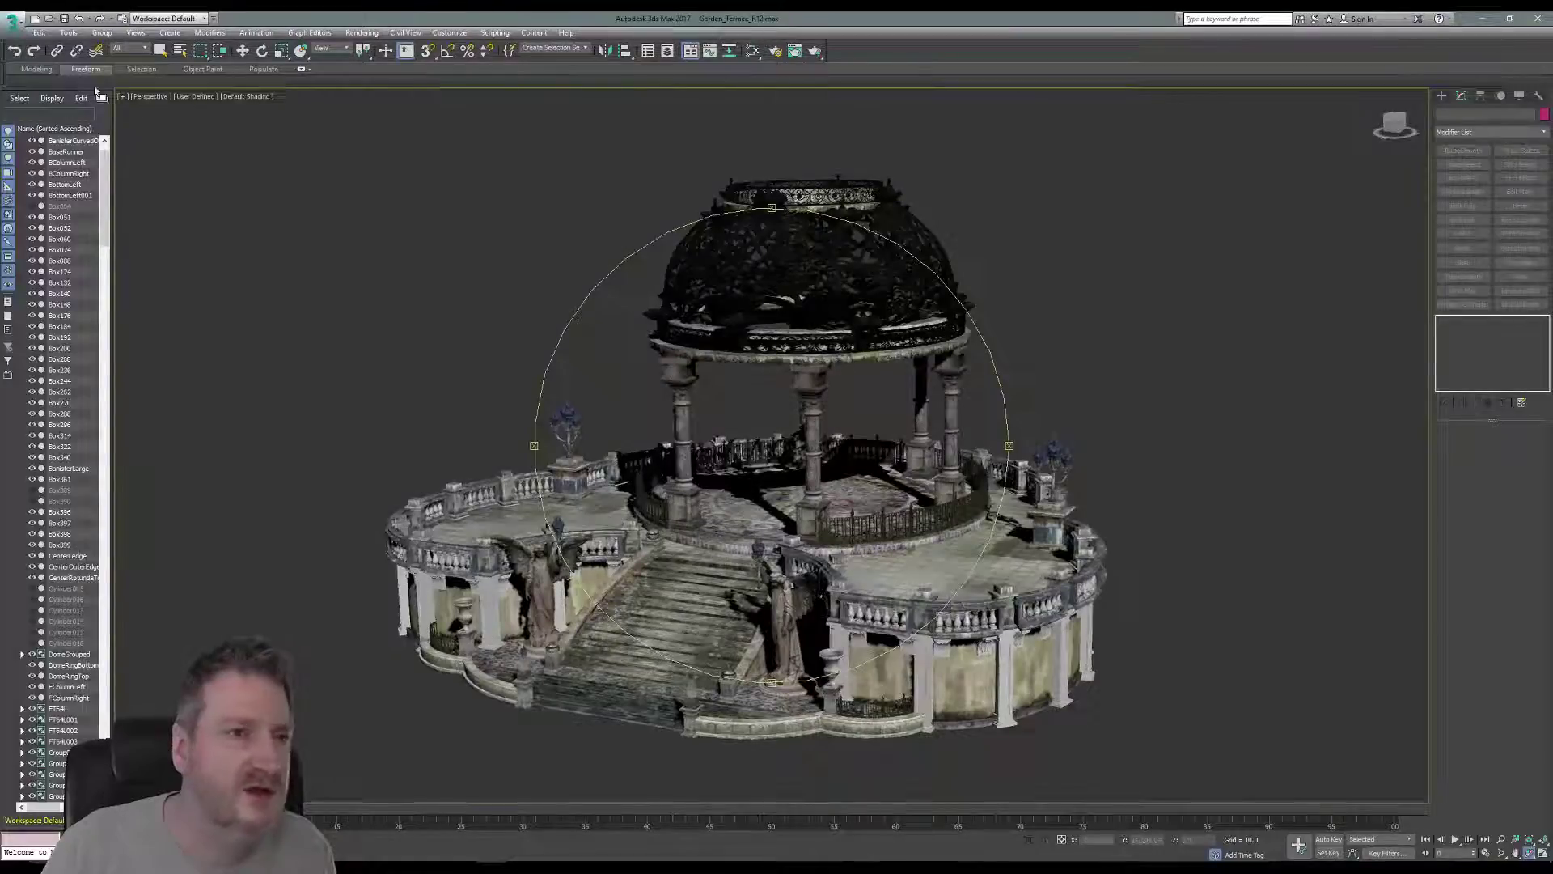
{"action": "left_click", "coordinate": [13, 20]}
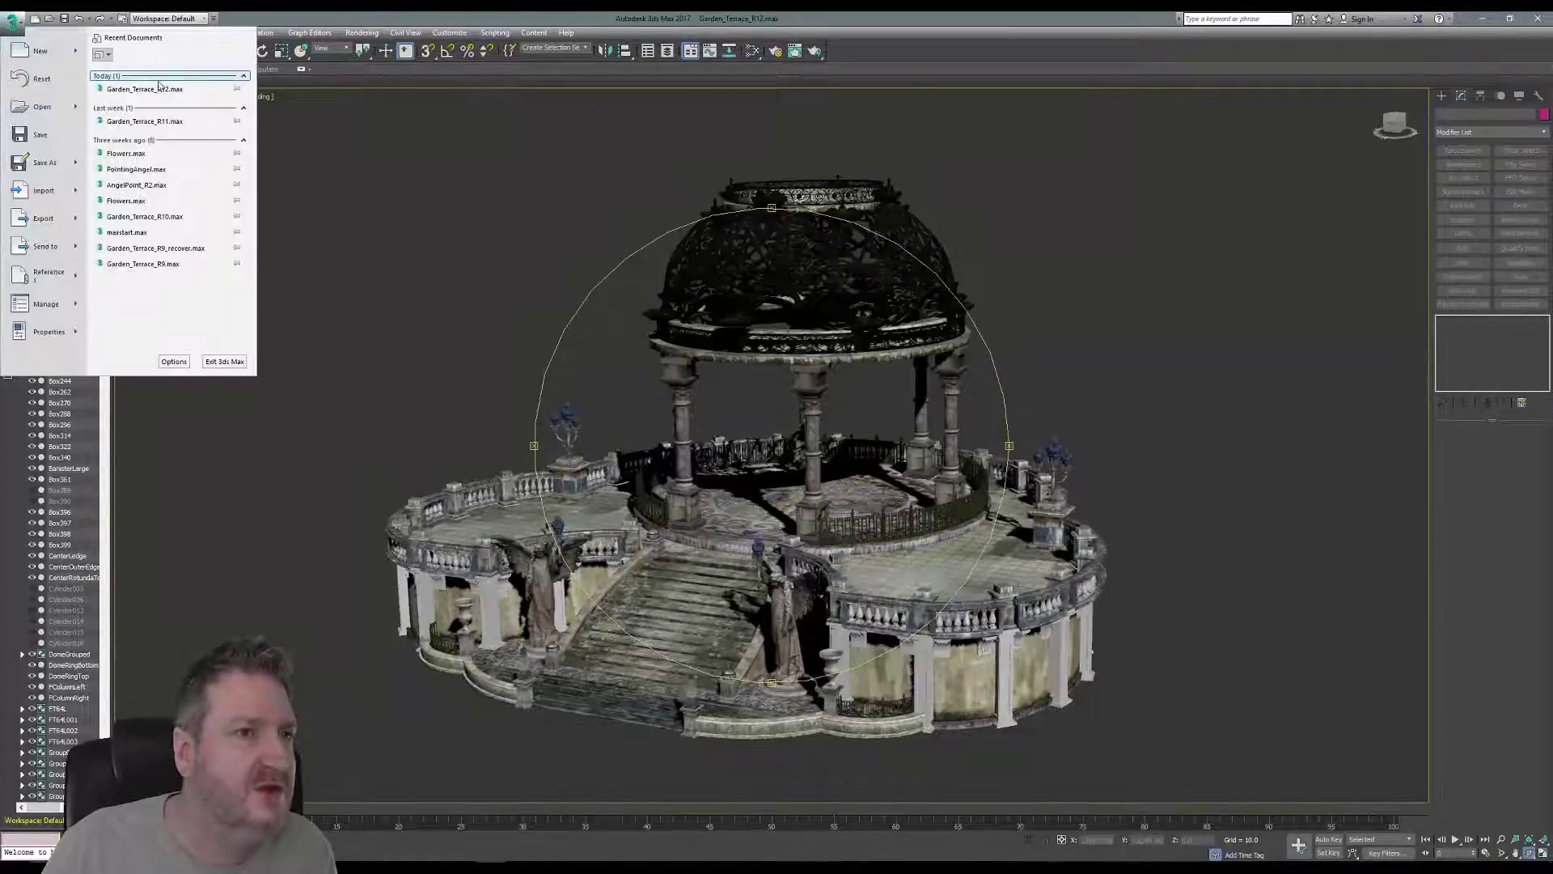
{"action": "left_click", "coordinate": [150, 170]}
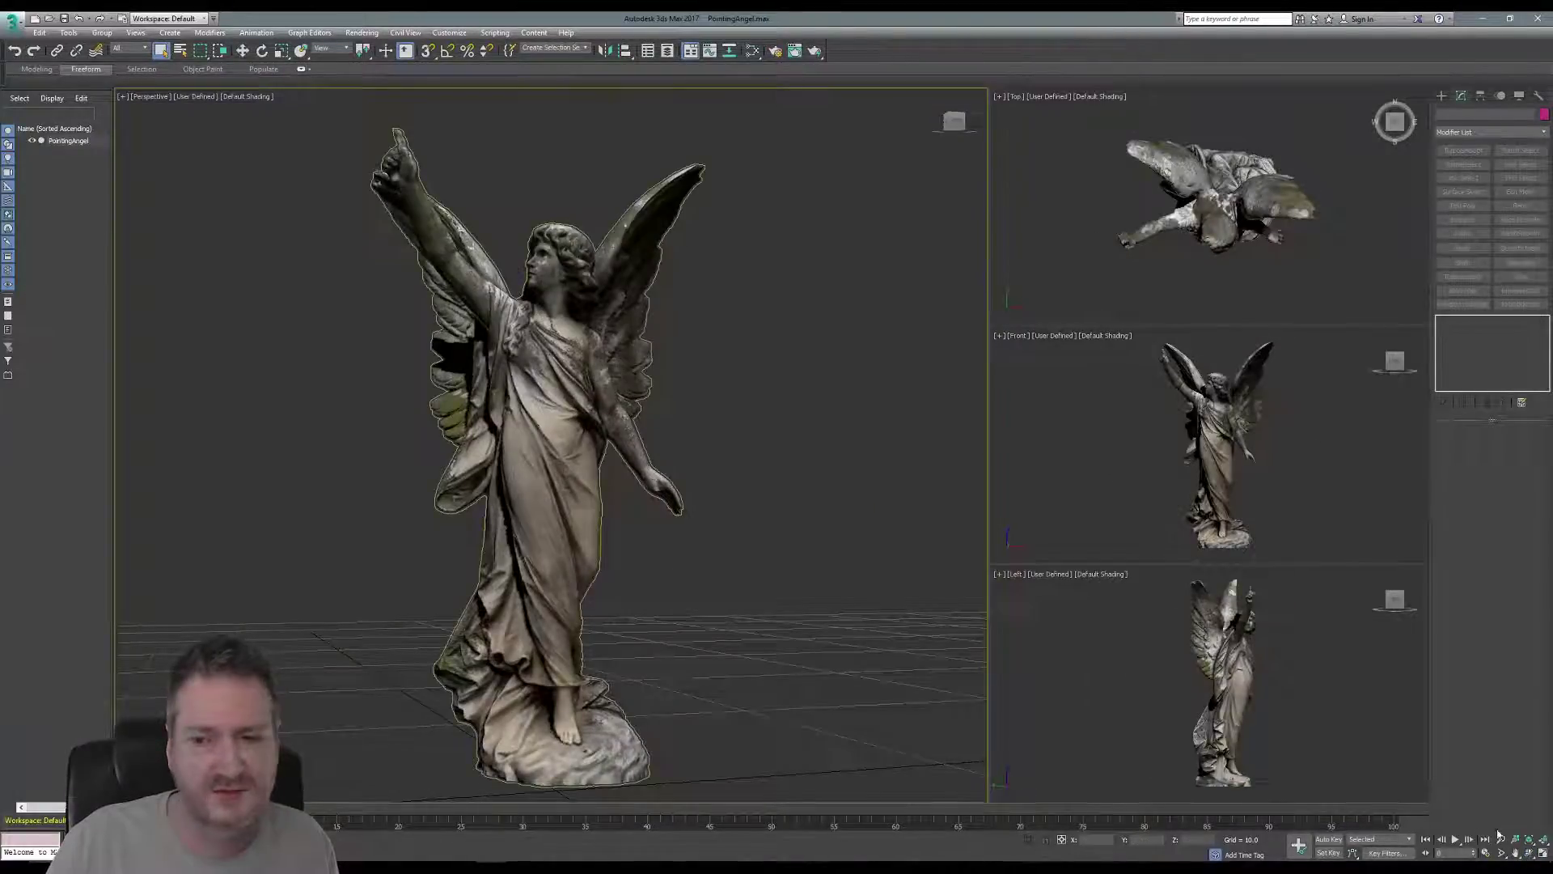
- Maximize the Perspective viewport and examine the pointing angel statue from several angles, including its face, wings and robe up close
{"action": "left_click", "coordinate": [1542, 855]}
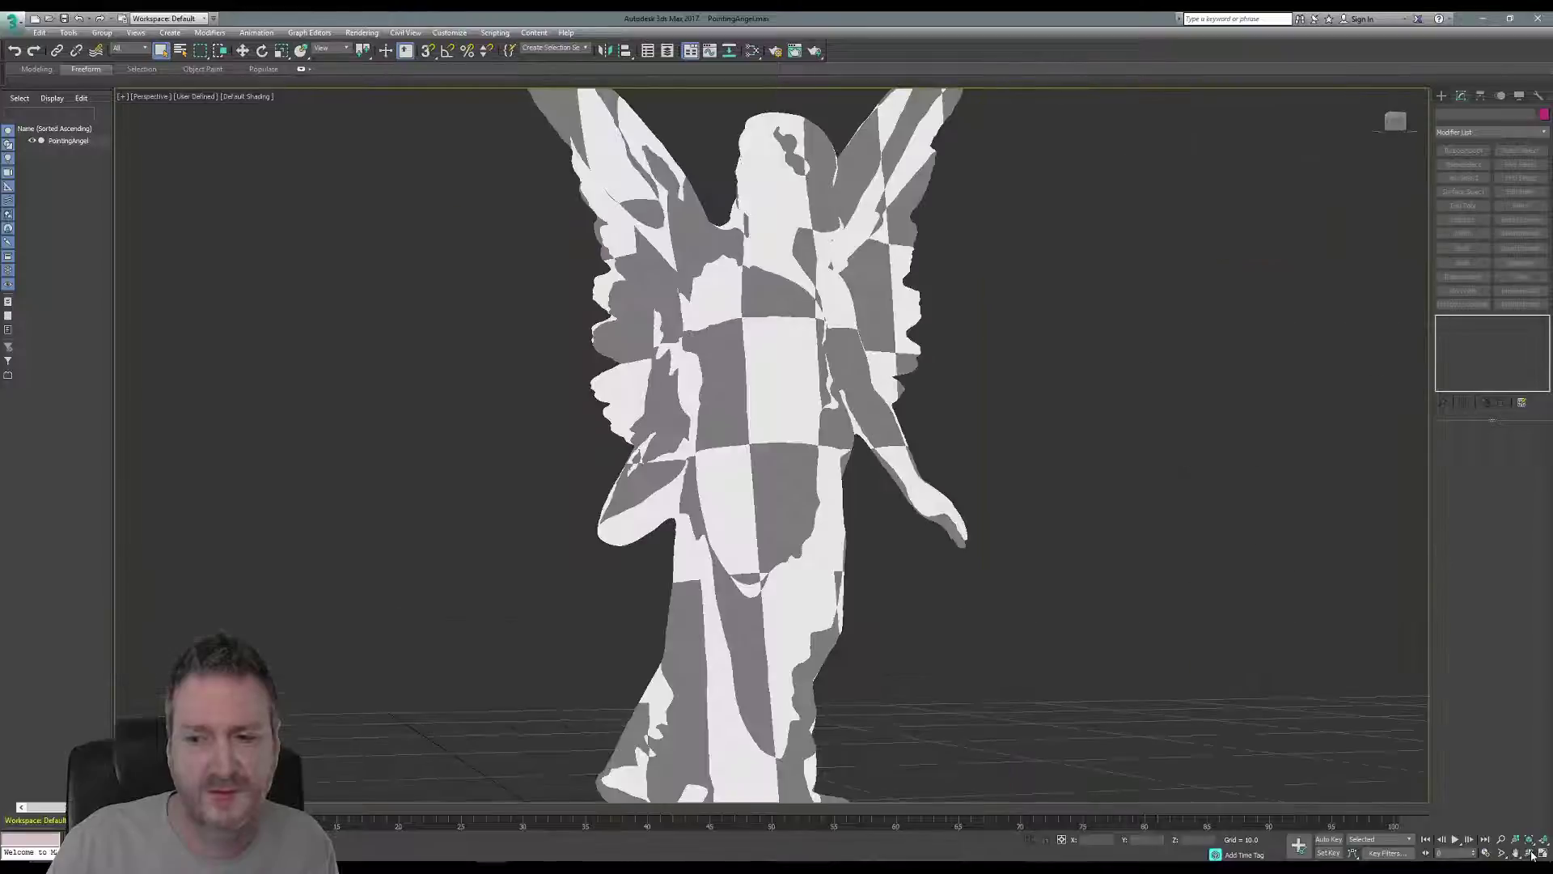
{"action": "left_click", "coordinate": [1529, 854]}
{"action": "left_click_drag", "start_coordinate": [727, 434], "coordinate": [711, 302]}
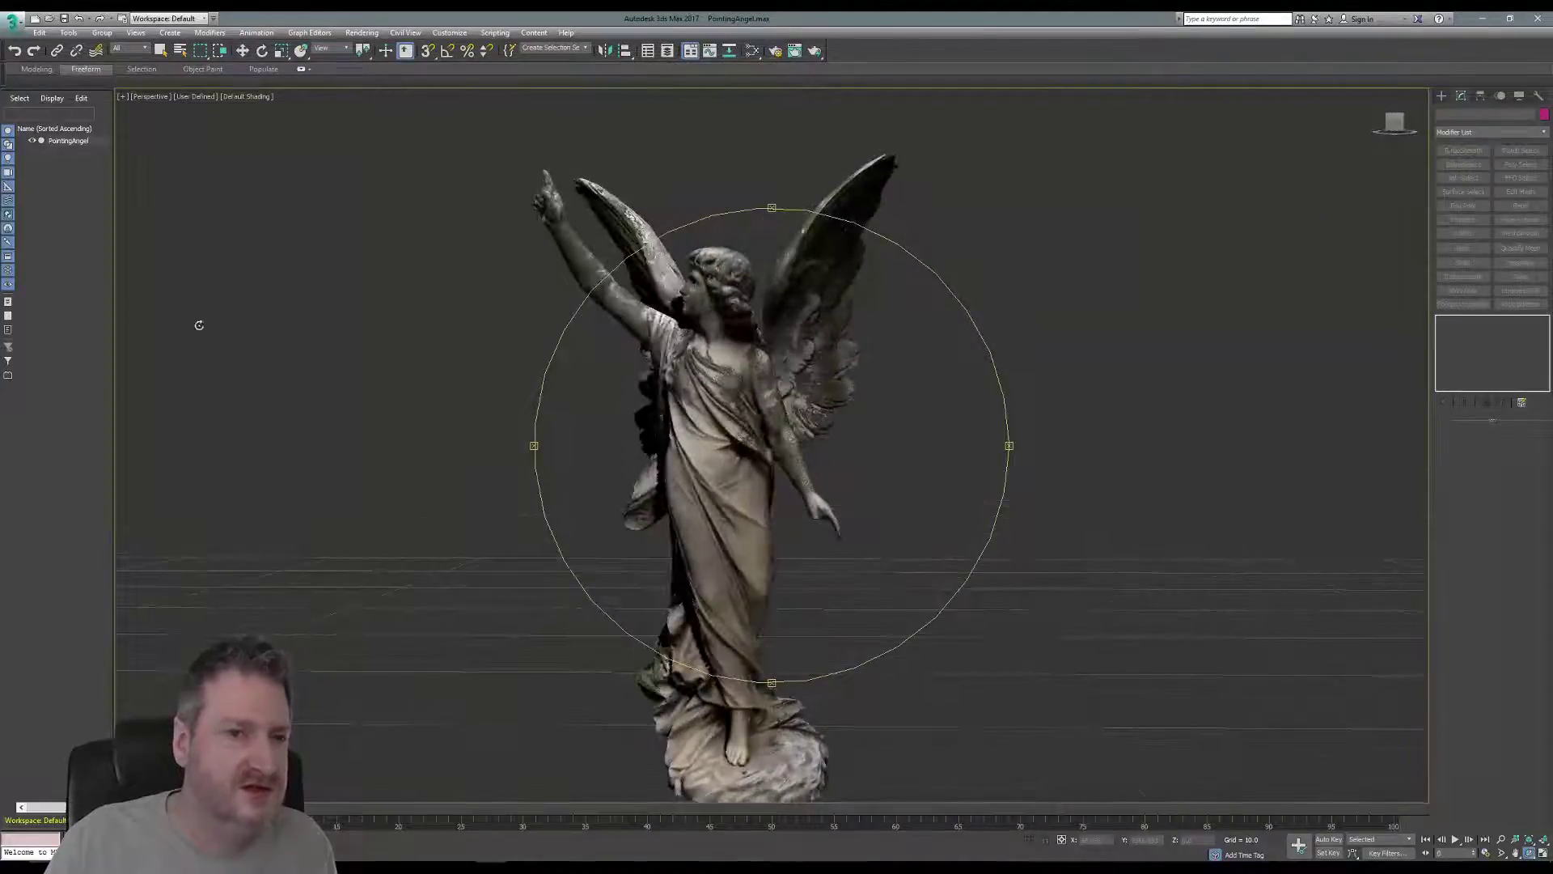
{"action": "left_click_drag", "start_coordinate": [695, 315], "coordinate": [863, 416]}
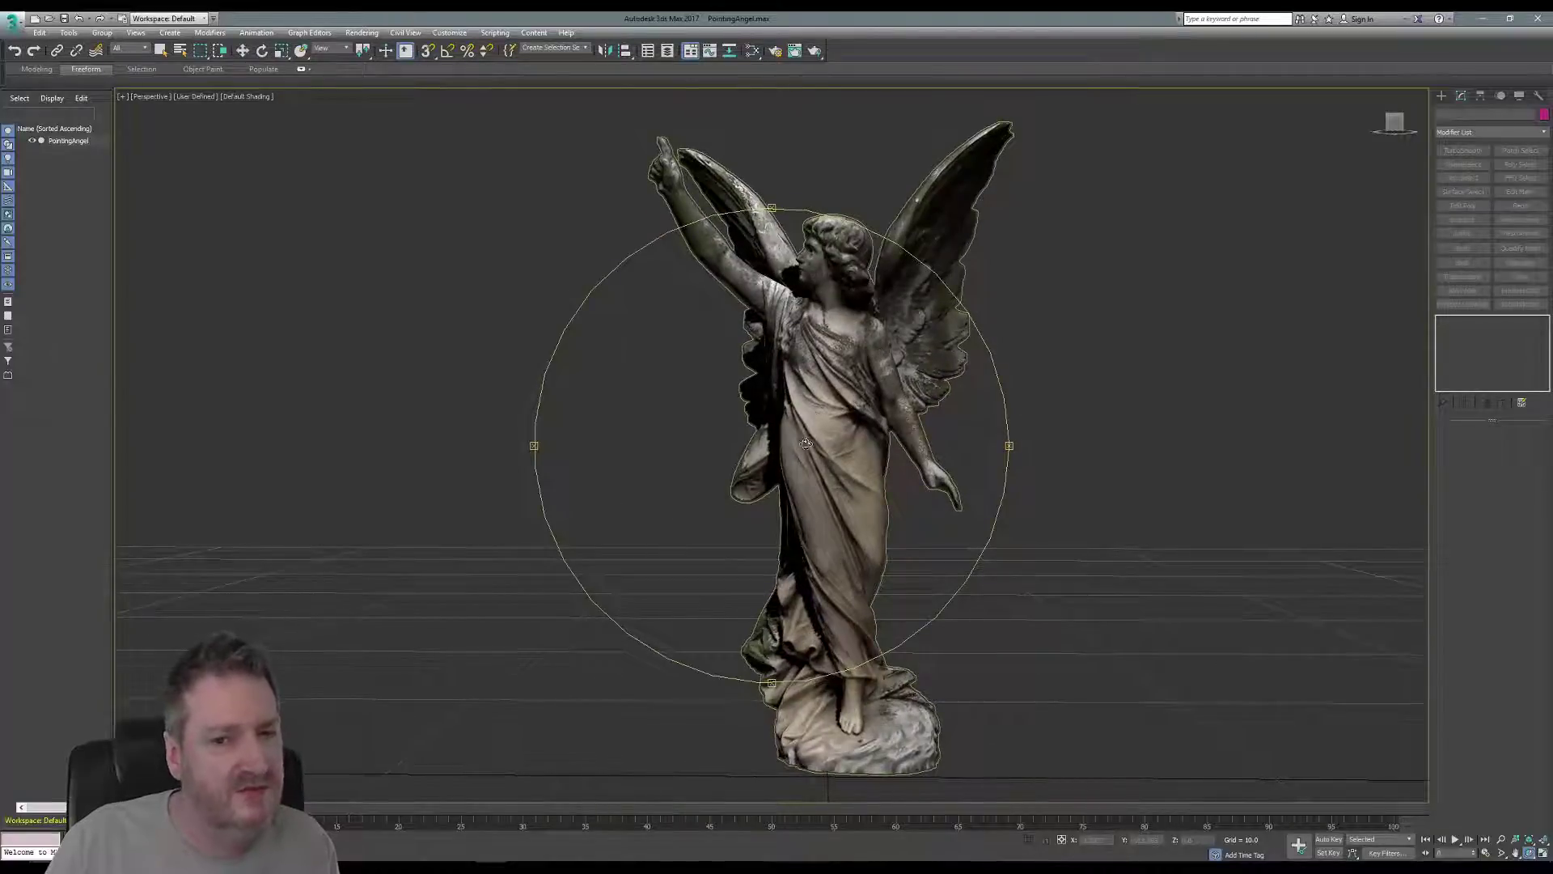
{"action": "left_click_drag", "start_coordinate": [696, 381], "coordinate": [798, 363]}
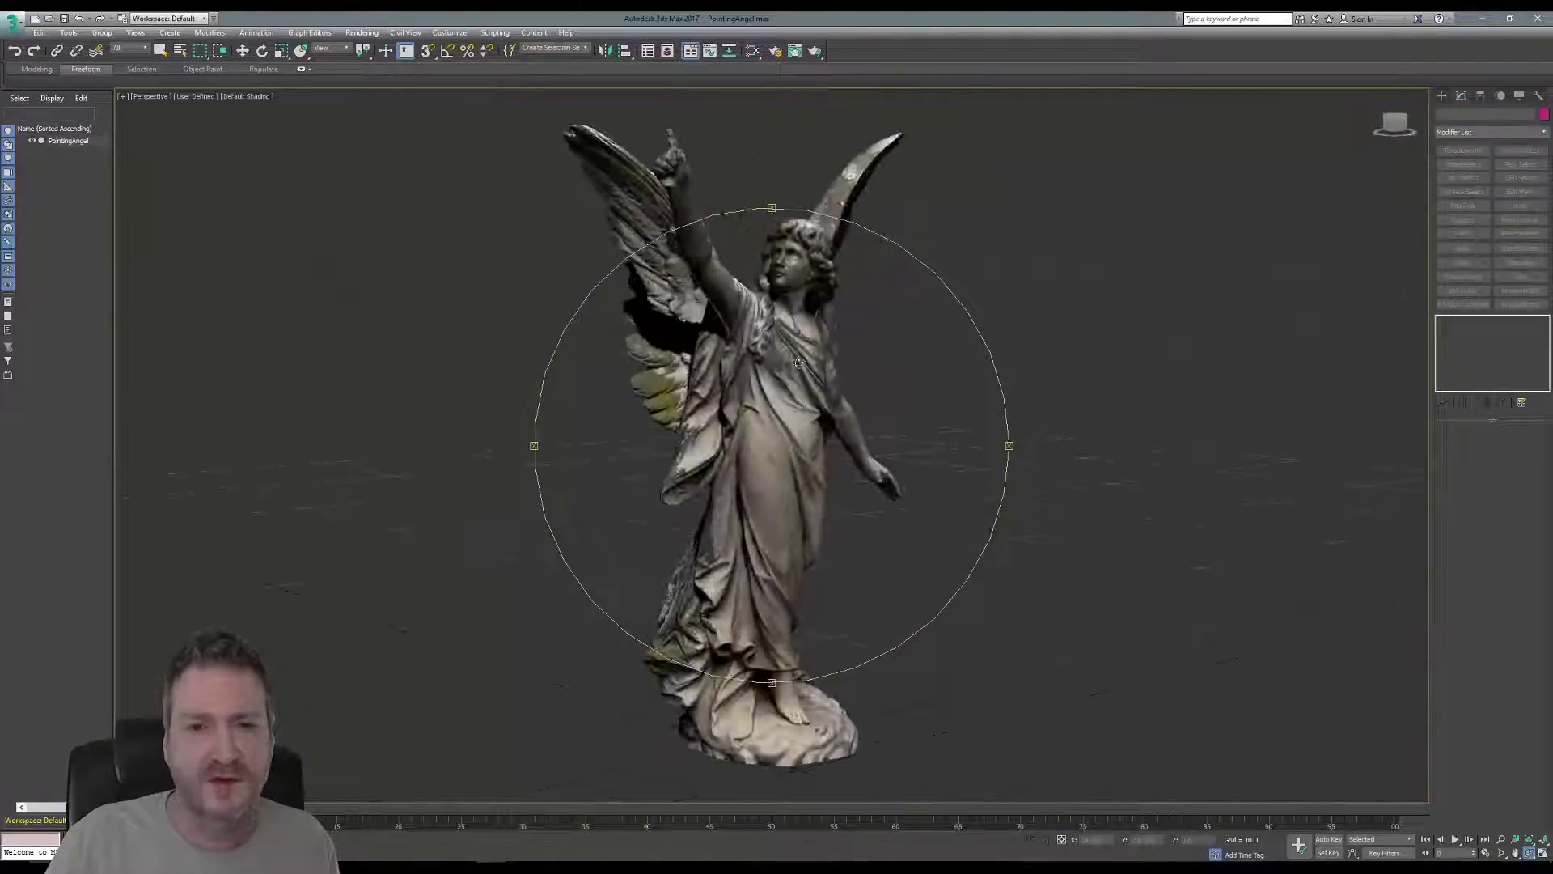
{"action": "scroll", "coordinate": [777, 368], "scroll_direction": "up", "scroll_amount": 5}
{"action": "scroll", "coordinate": [790, 365], "scroll_direction": "down", "scroll_amount": 6}
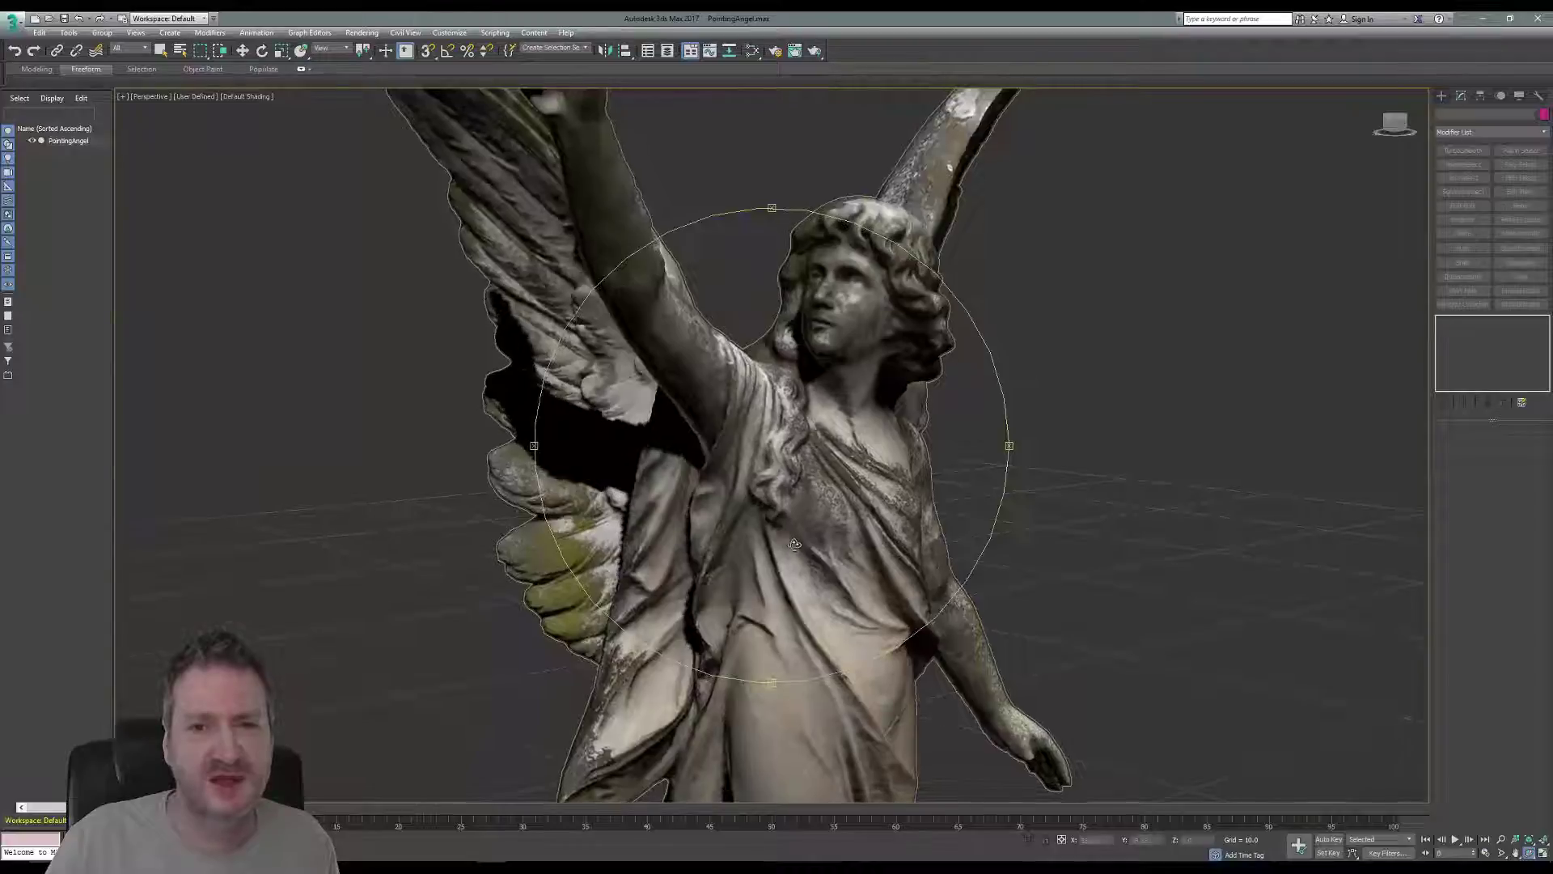
{"action": "left_click_drag", "start_coordinate": [779, 546], "coordinate": [716, 393]}
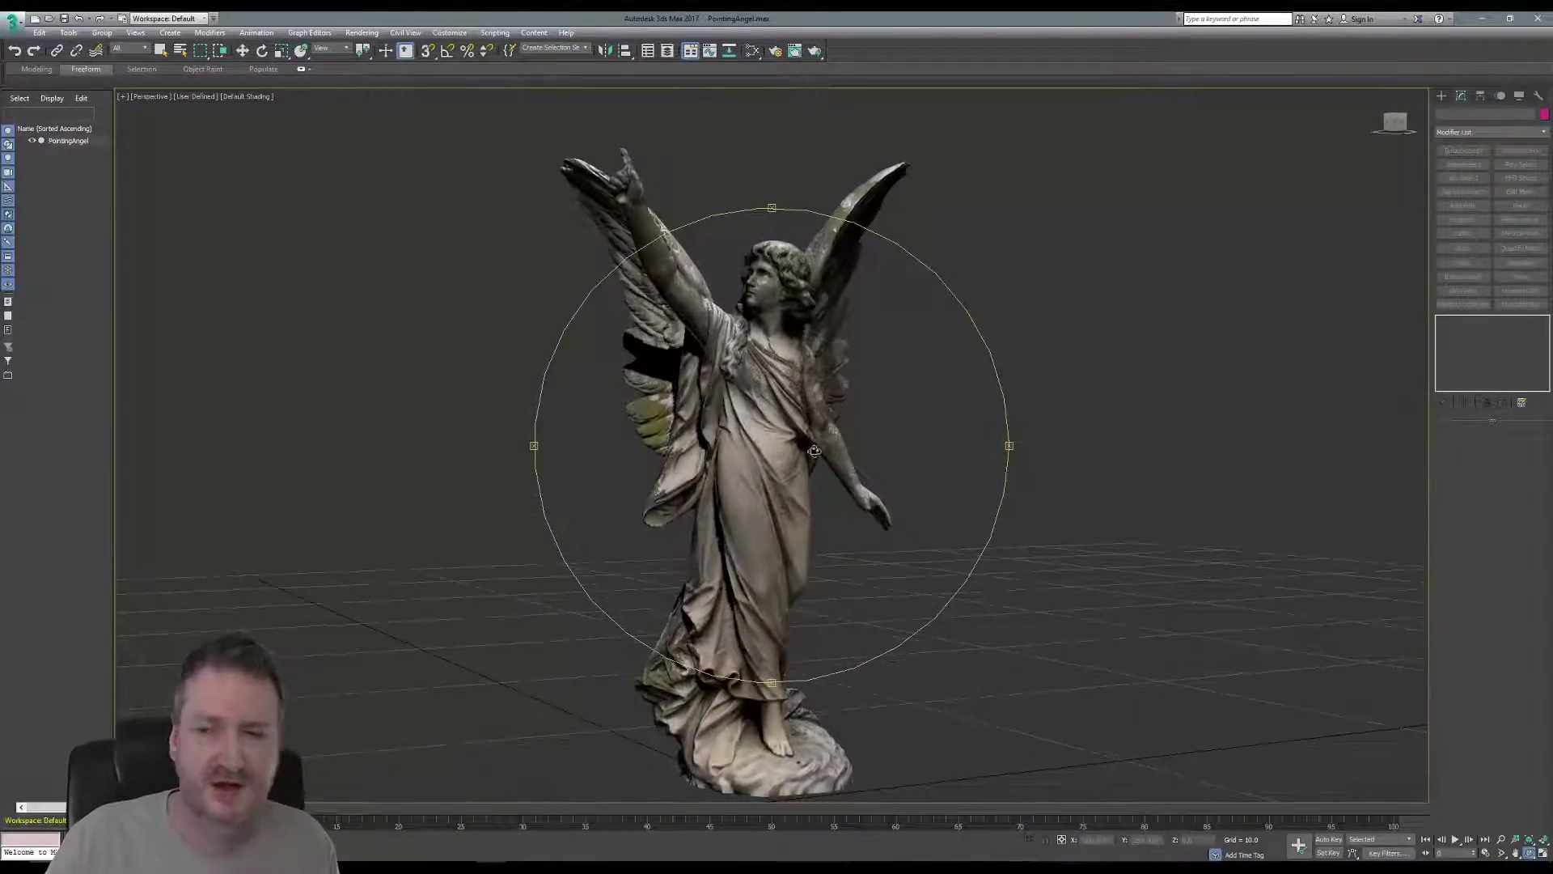